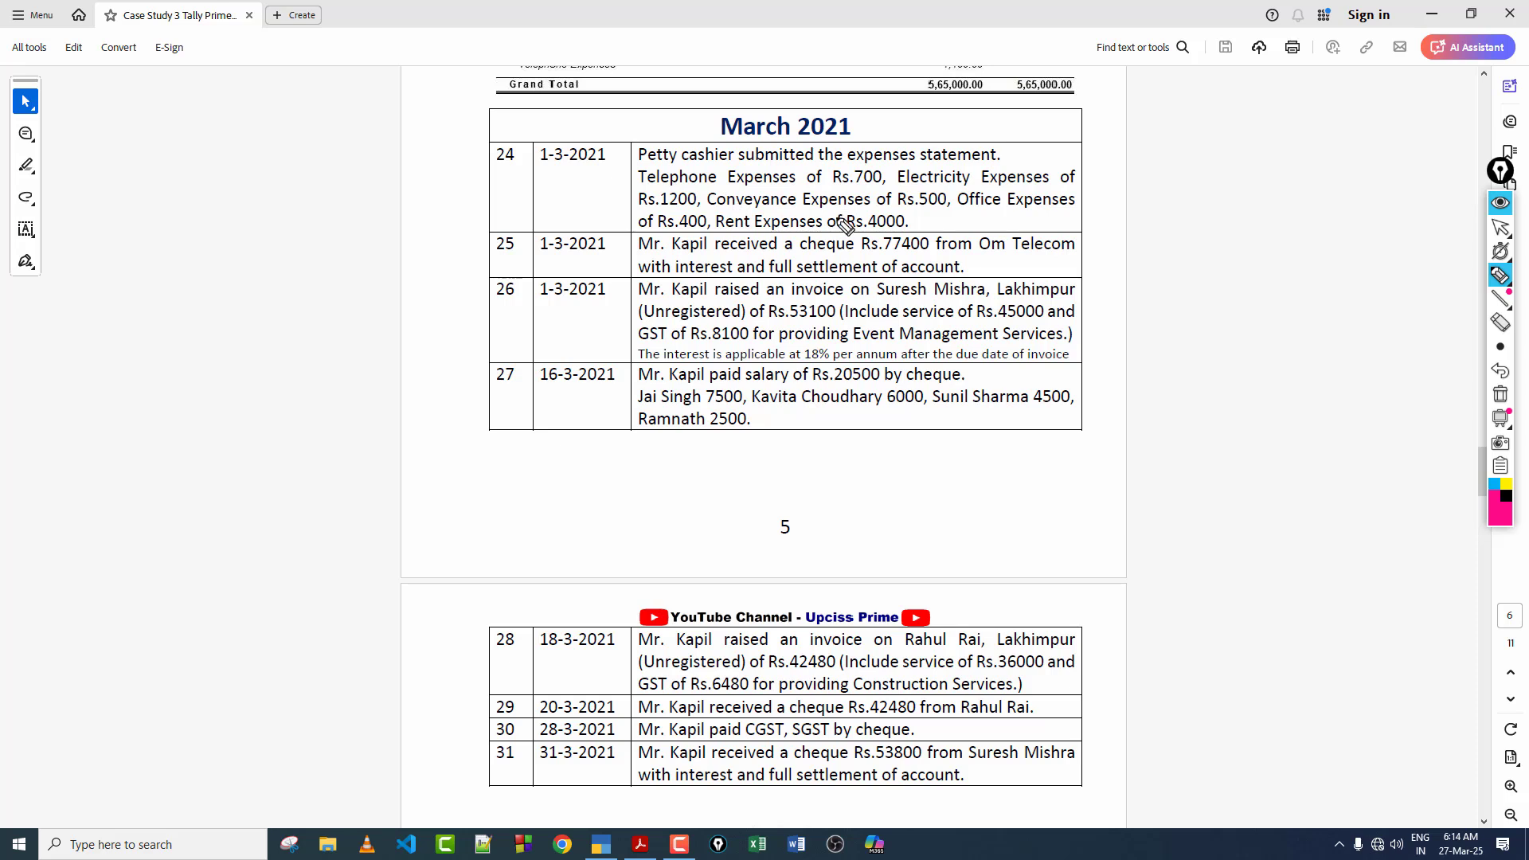
Step: Underline the telephone and electricity expenses in March entry 24 with the pen, and clear the annotations
drag(636, 162, 669, 163)
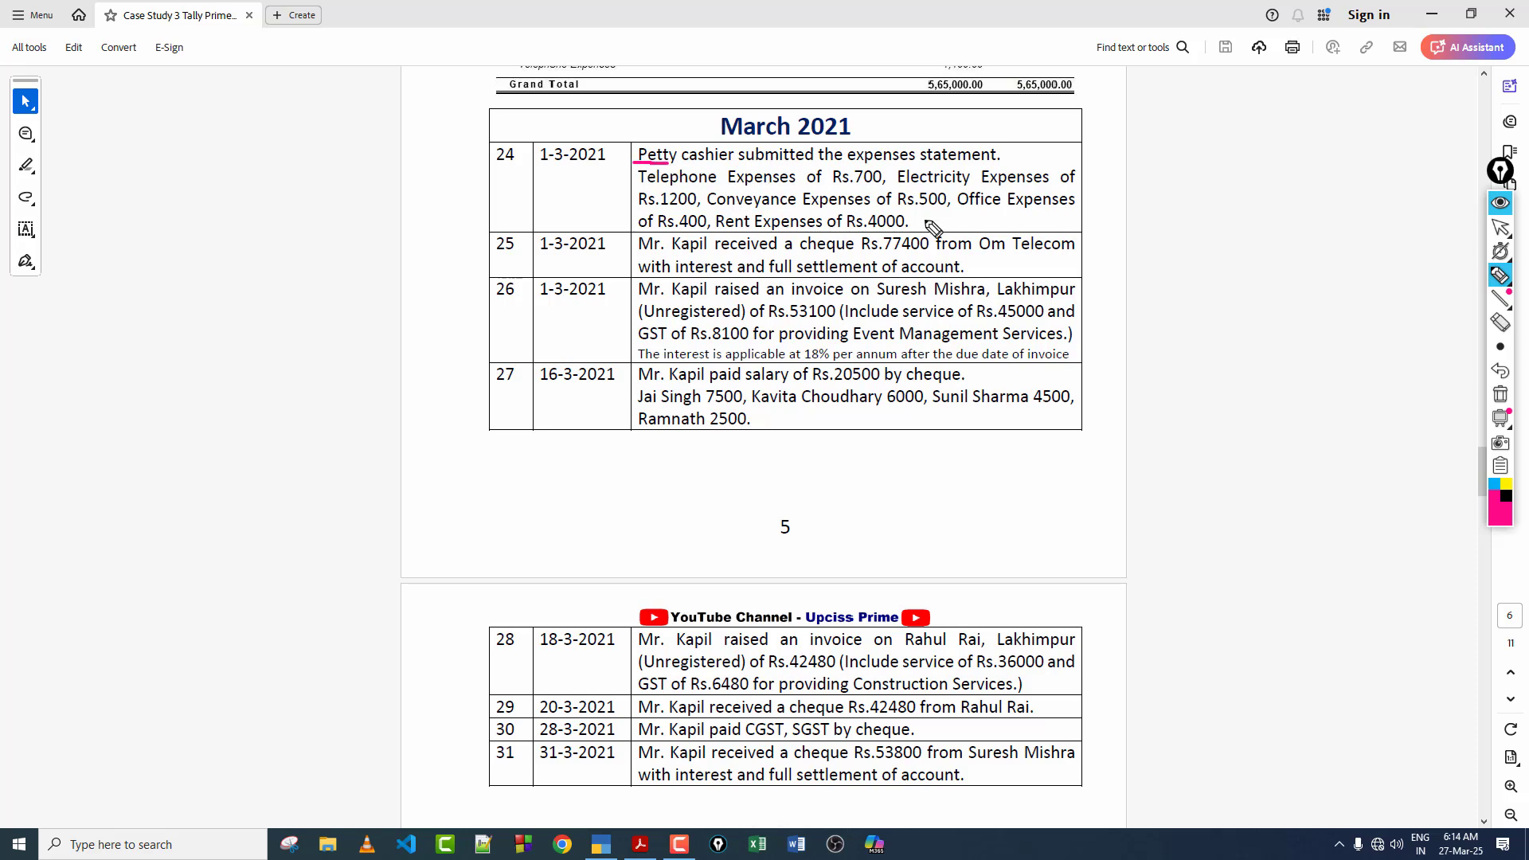
click(1500, 394)
drag(653, 185, 735, 181)
drag(898, 182, 983, 182)
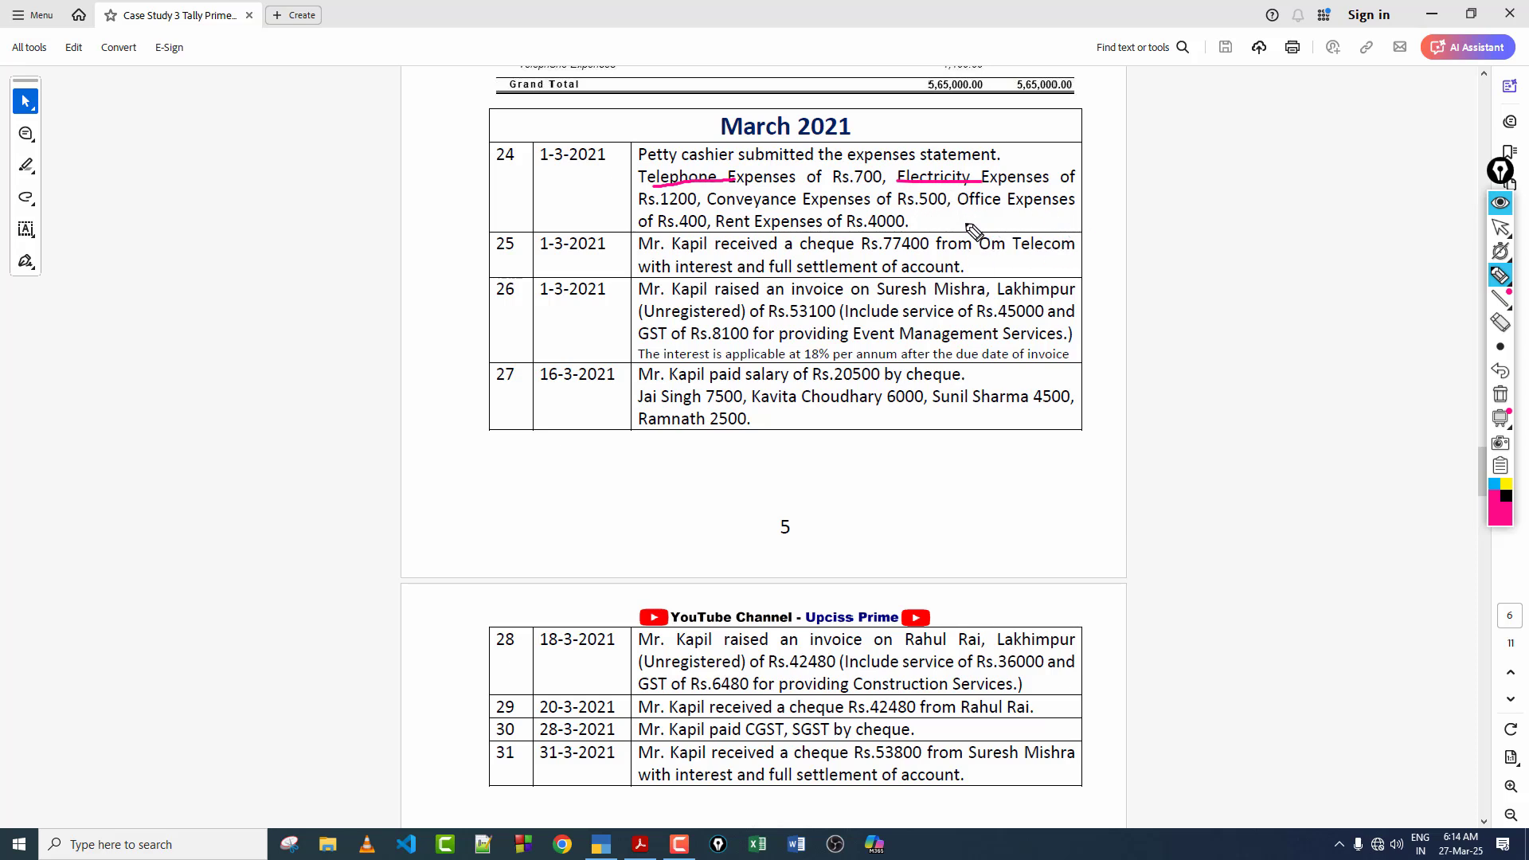
click(1496, 230)
click(1500, 394)
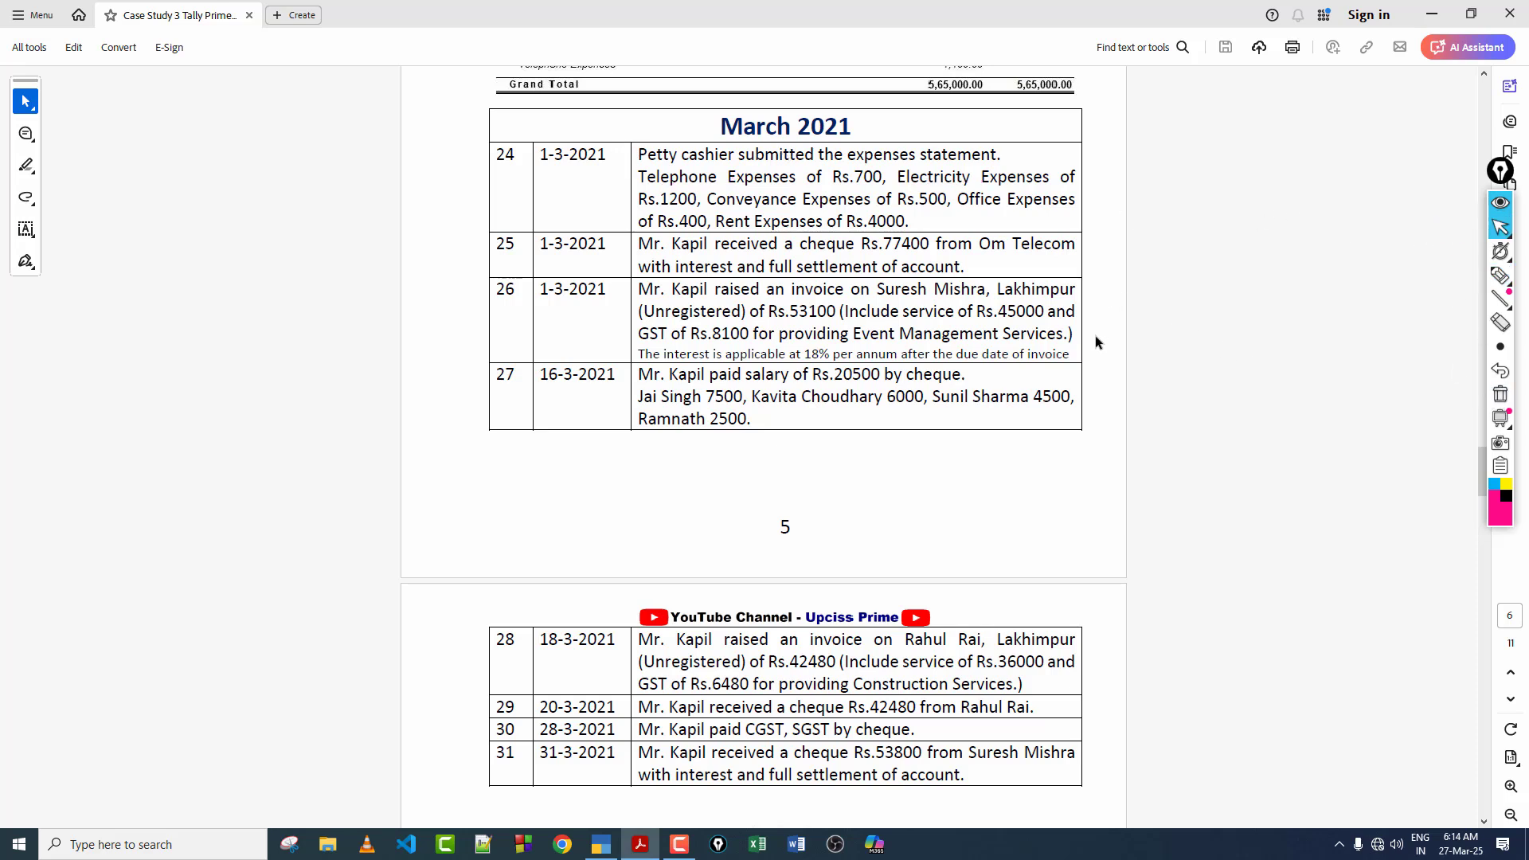
Step: Switch to TallyPrime and open a payment voucher dated 1-3-2021
click(601, 844)
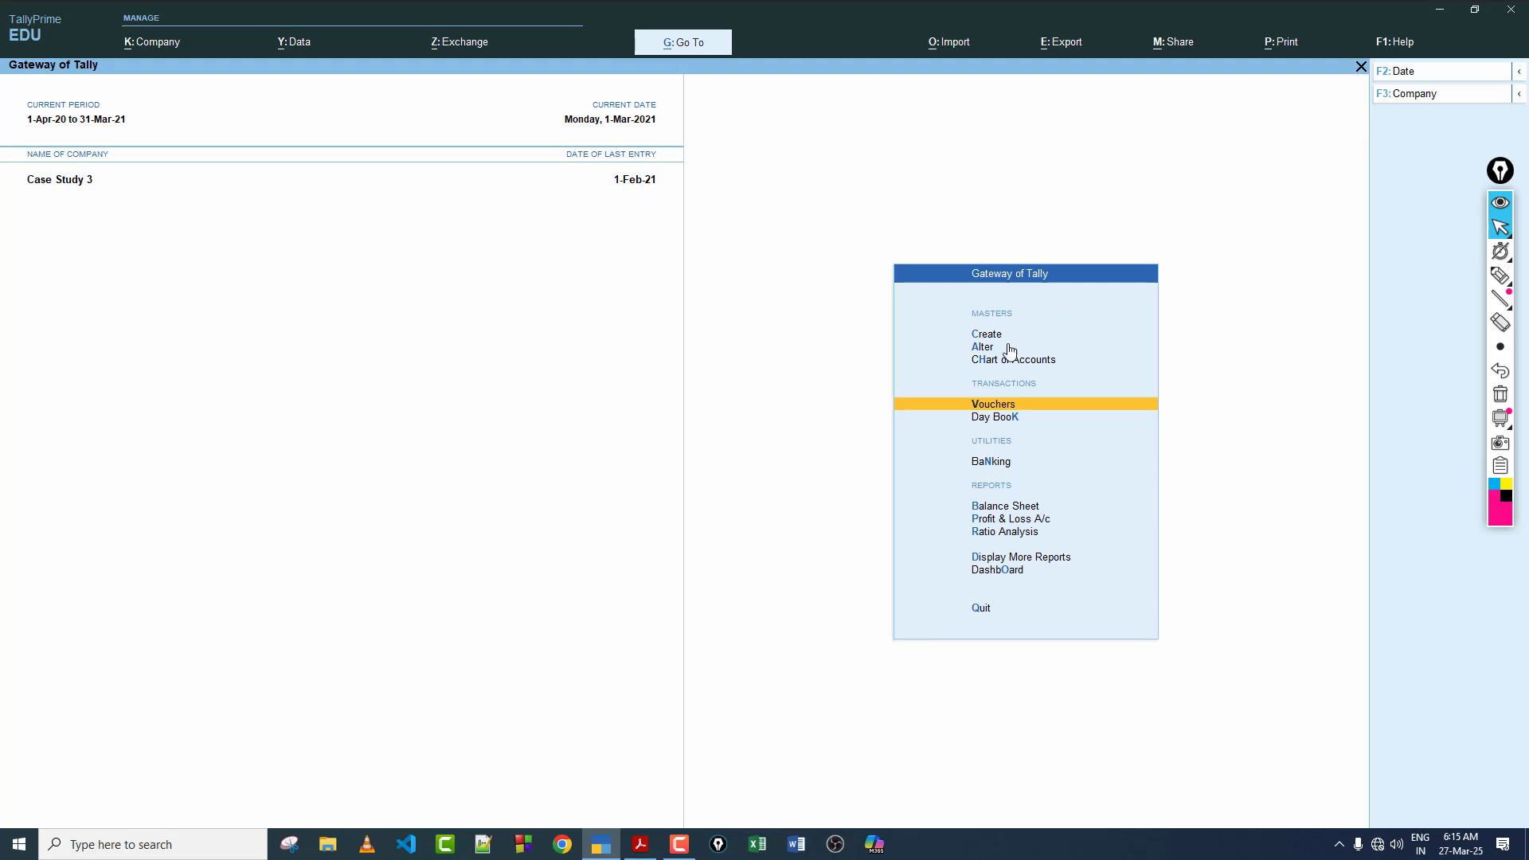
click(1029, 404)
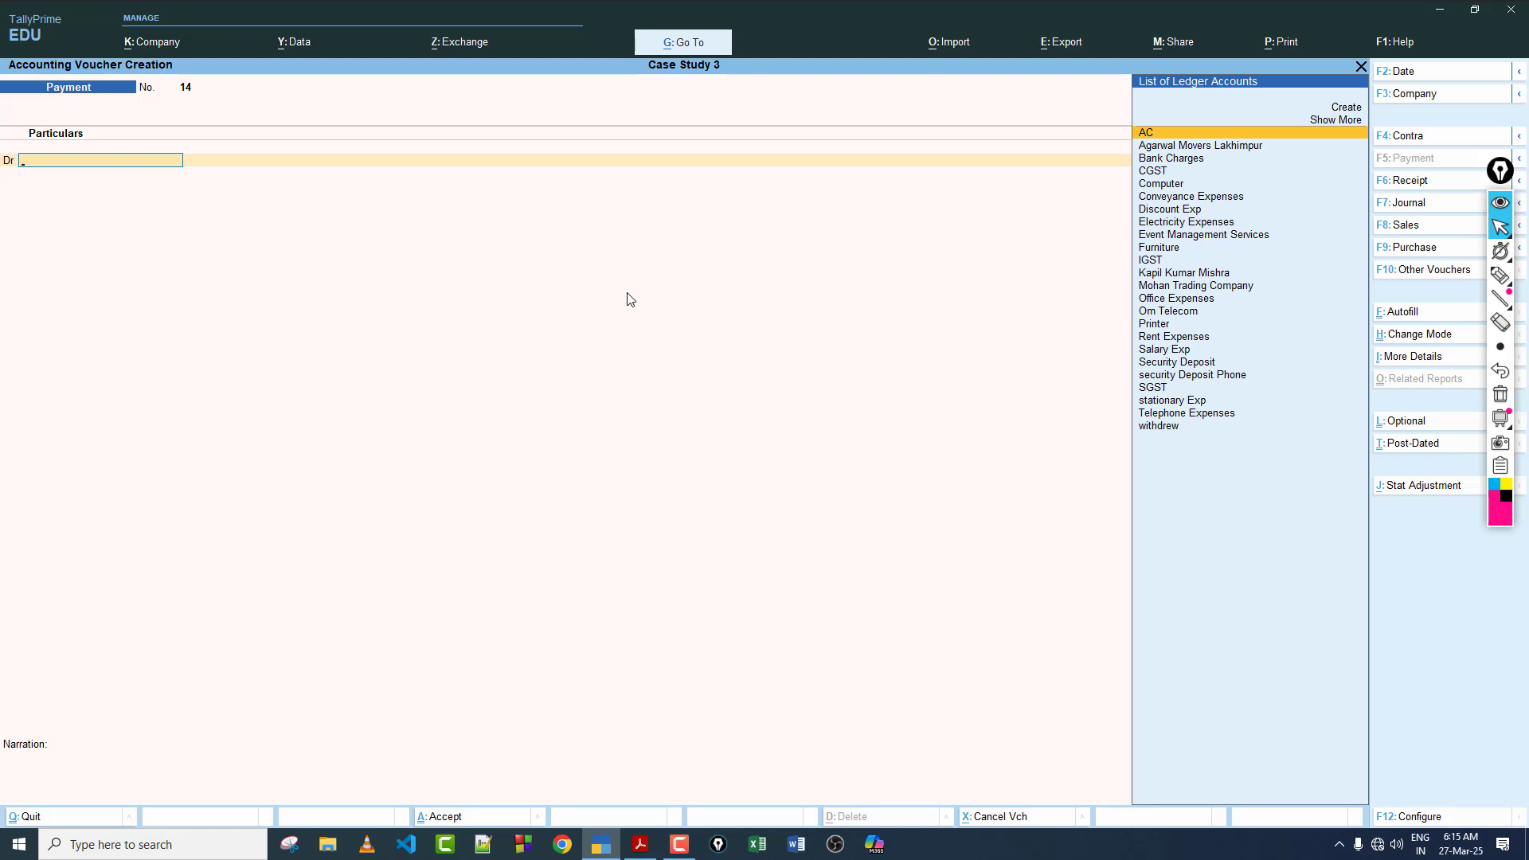
key(F2)
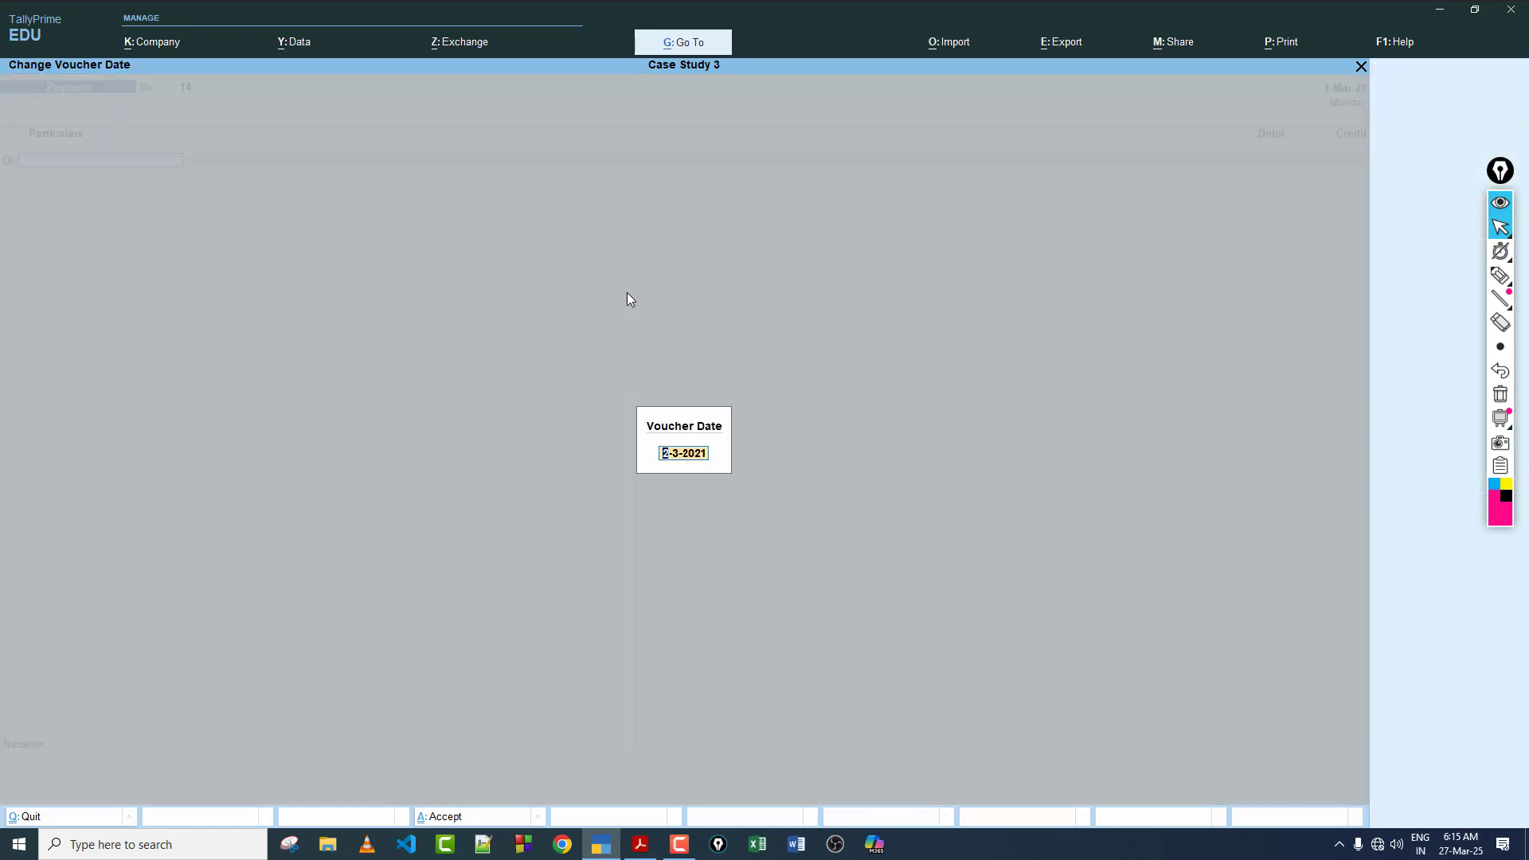
text(1-3)
key(Return)
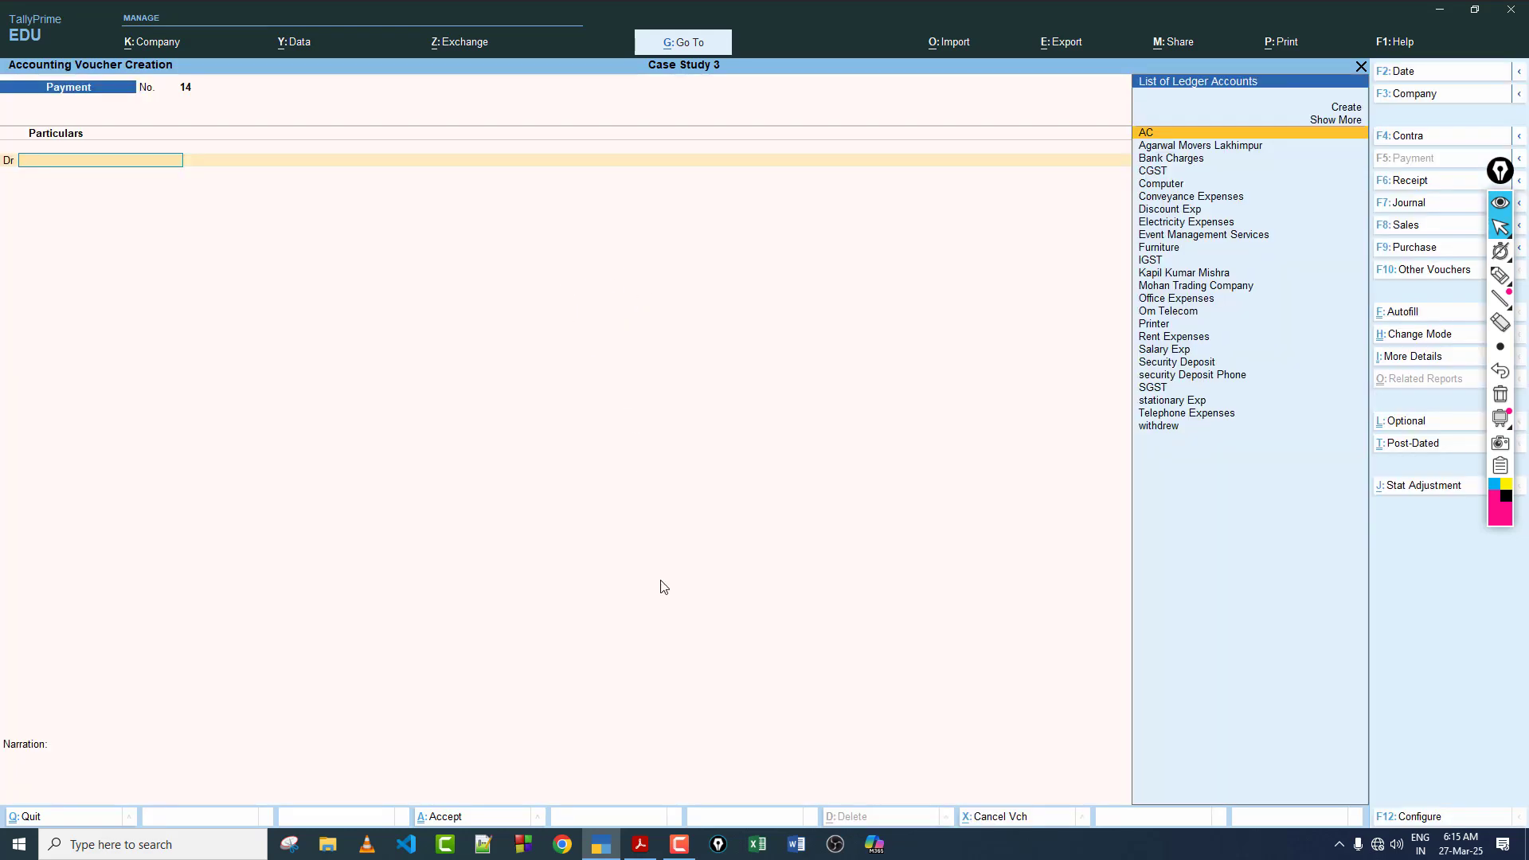
Step: Check entry 24 in the case study PDF and debit Telephone Expenses with 700 in the TallyPrime voucher
click(639, 845)
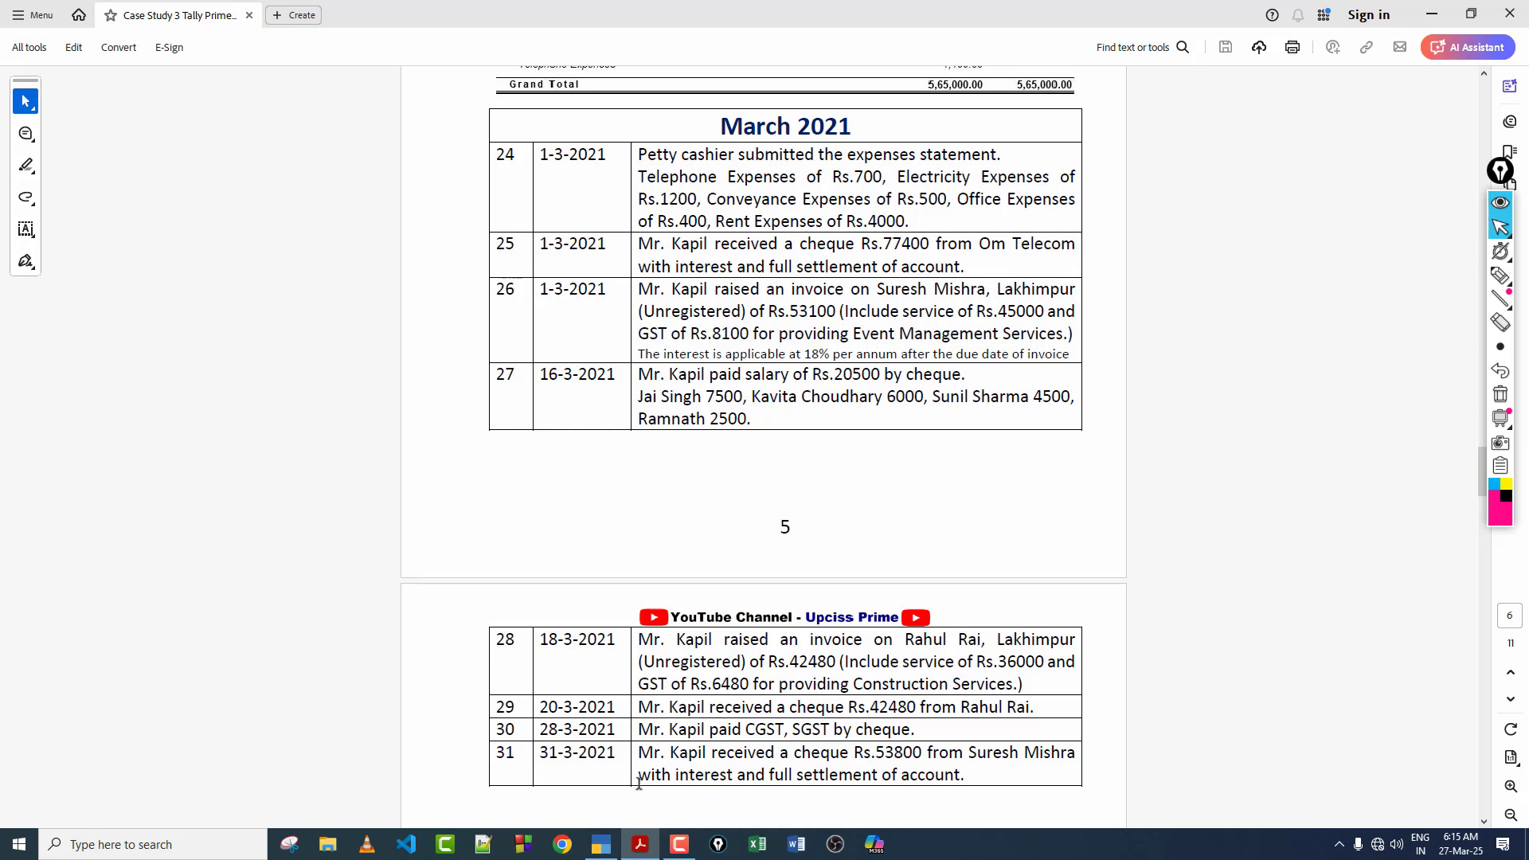
click(601, 845)
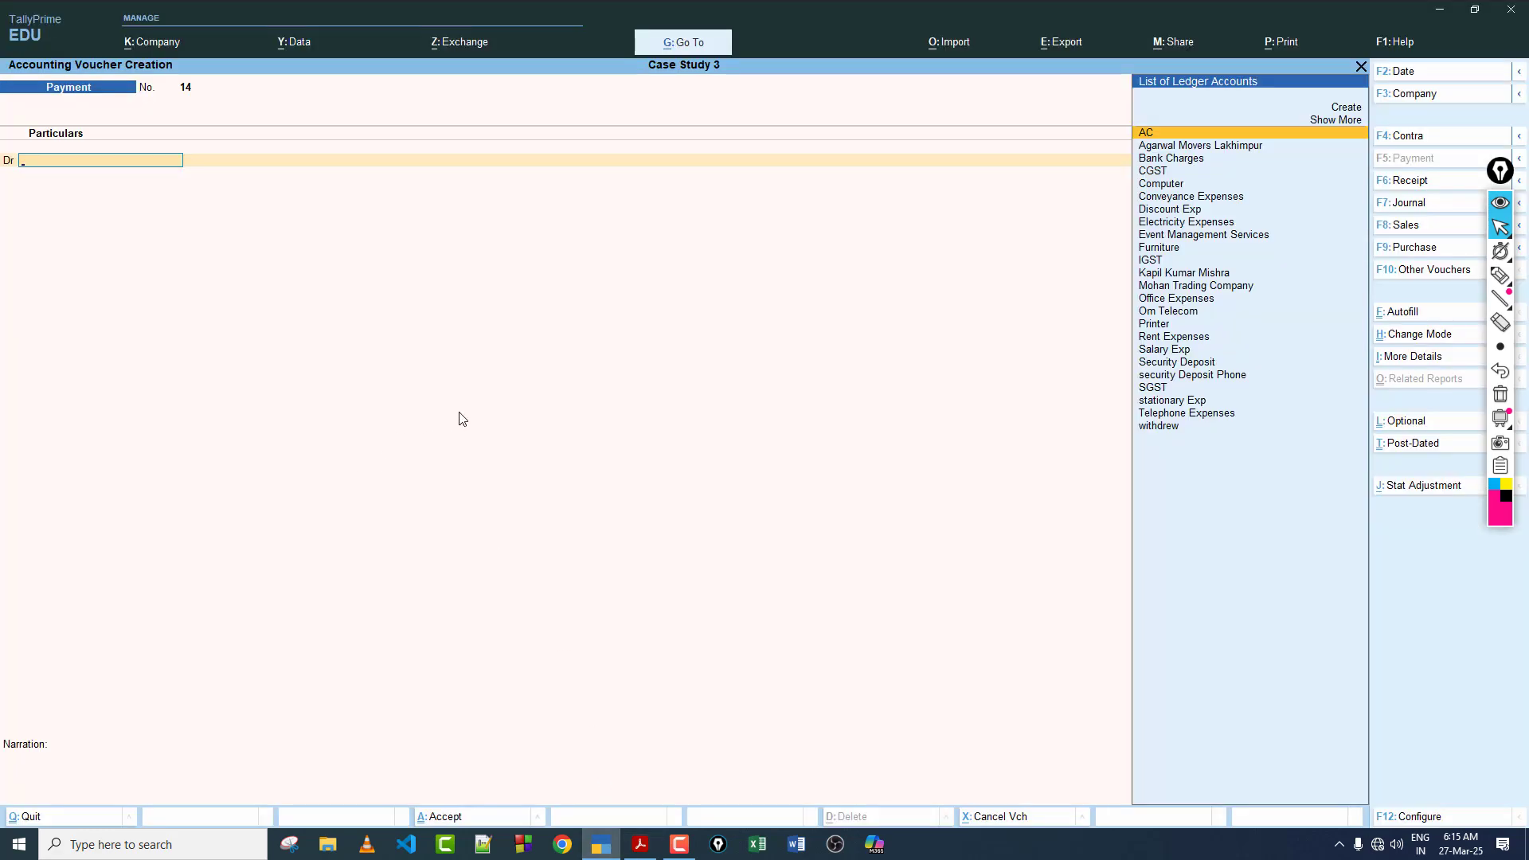
text(Te)
key(Return)
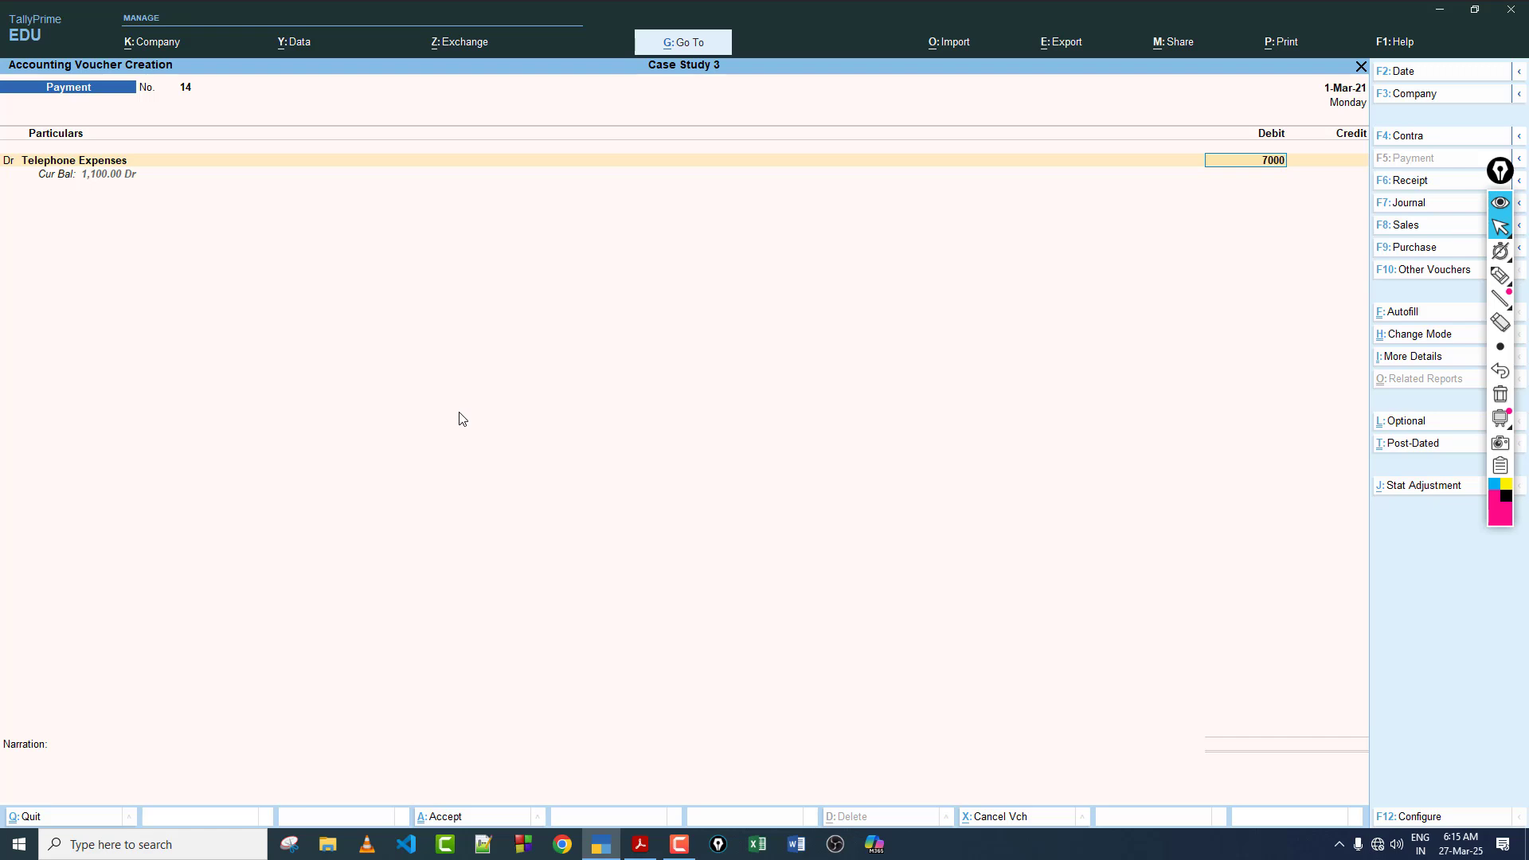
key(Return)
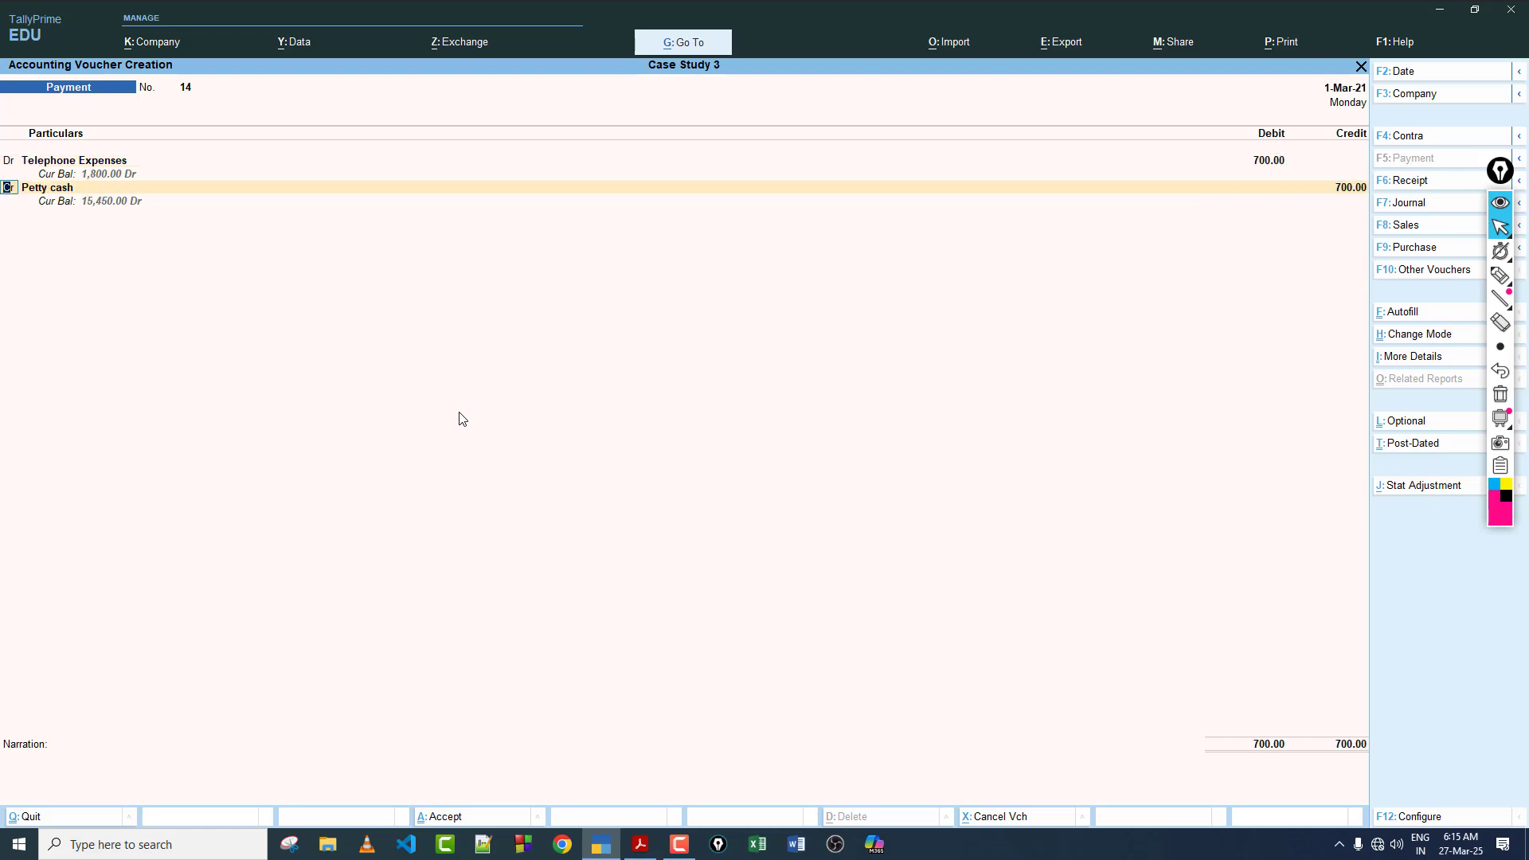
Step: Add a debit line for Electricity Expenses of 1,200 to the payment voucher
text(d)
key(Return)
text(e)
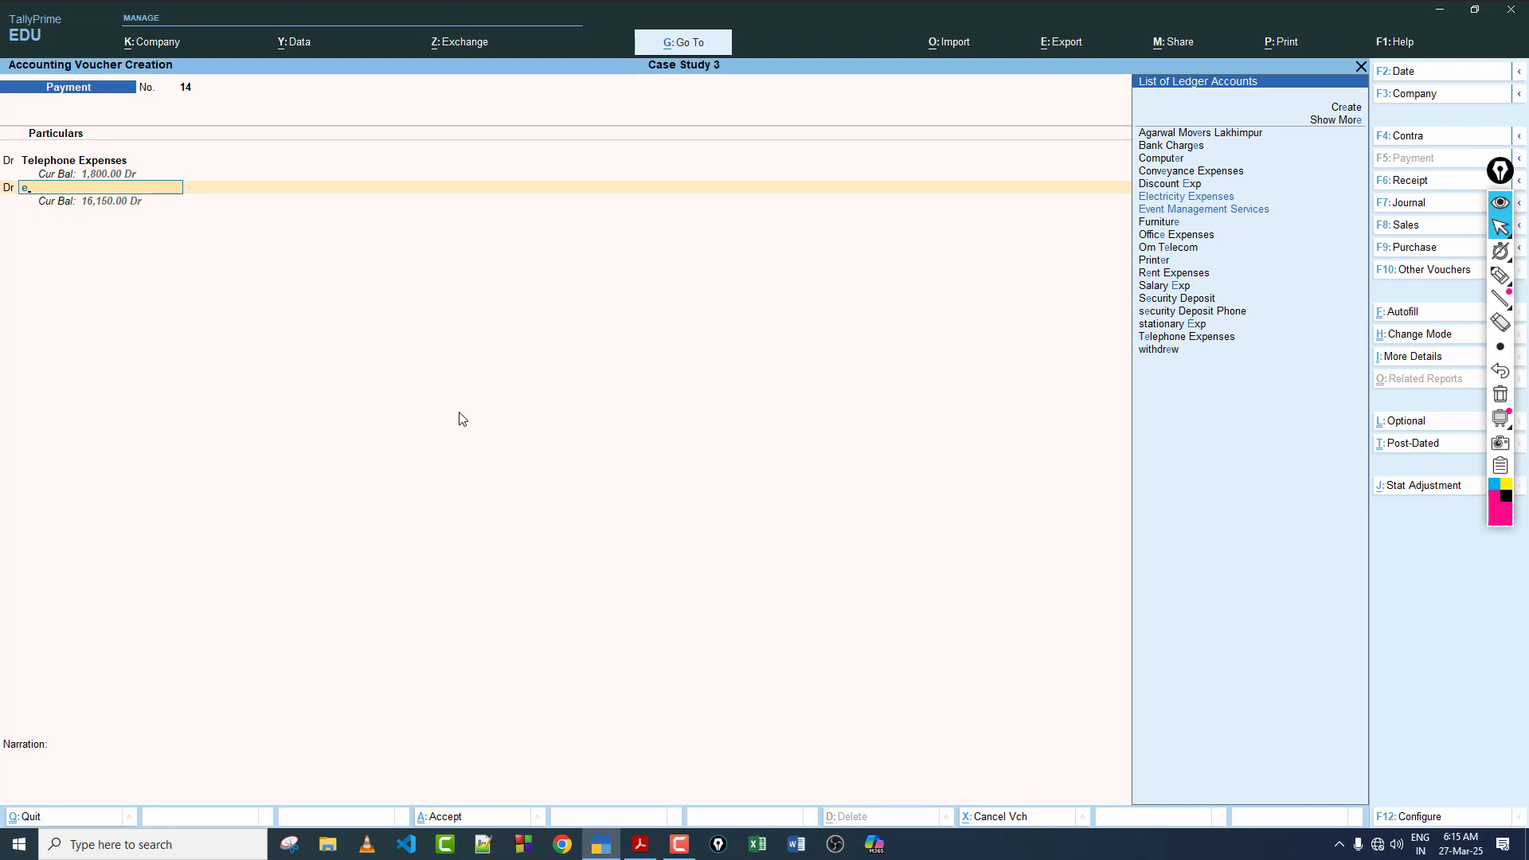
key(Return)
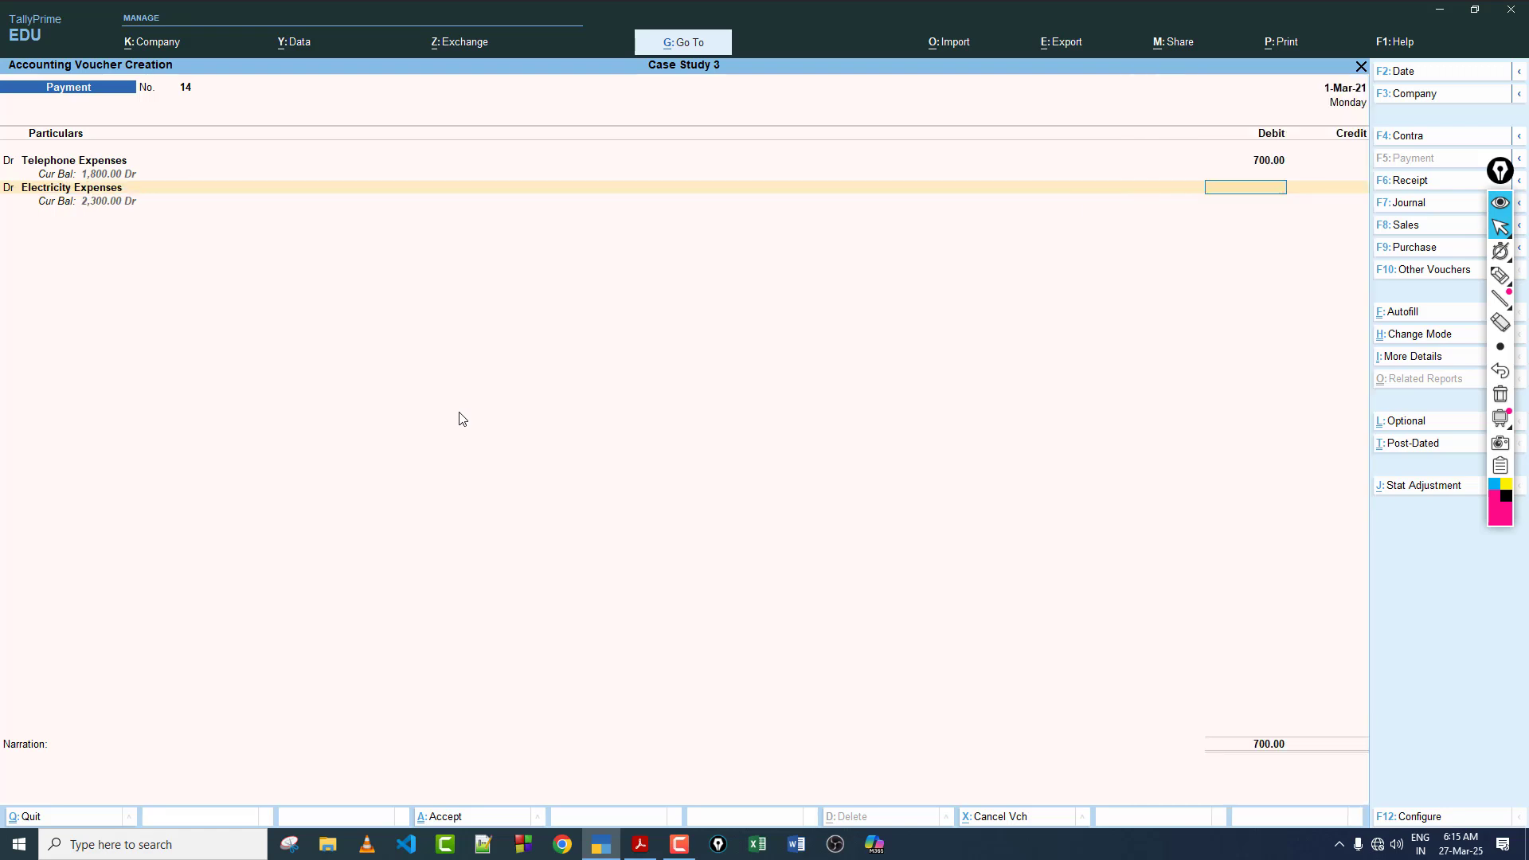
key(Return)
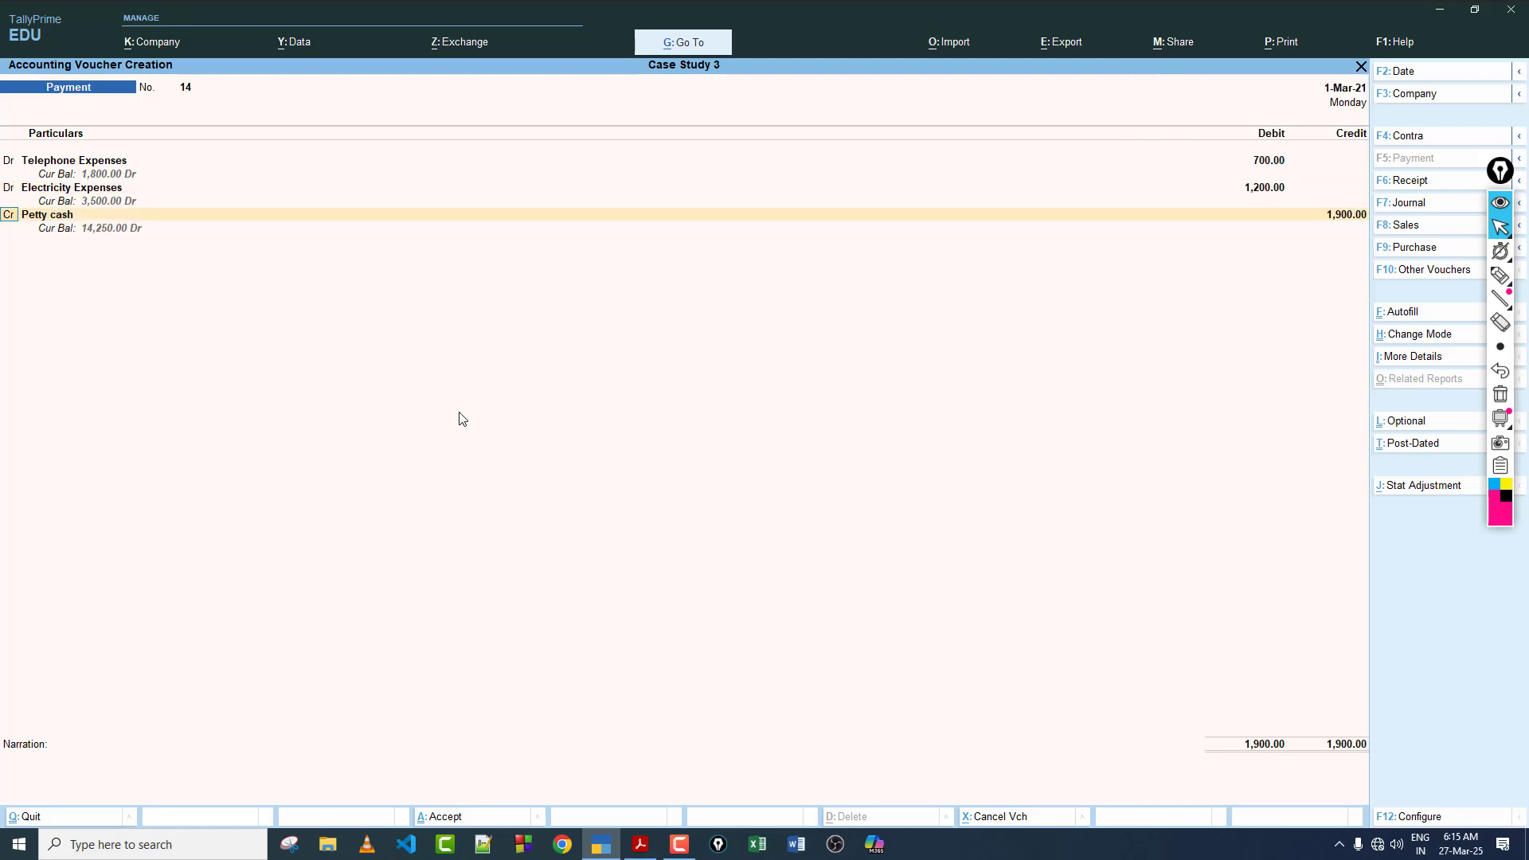
Step: Add a debit line for Conveyance Expenses of 500, consulting the case study PDF for the entry details
text(d)
key(Return)
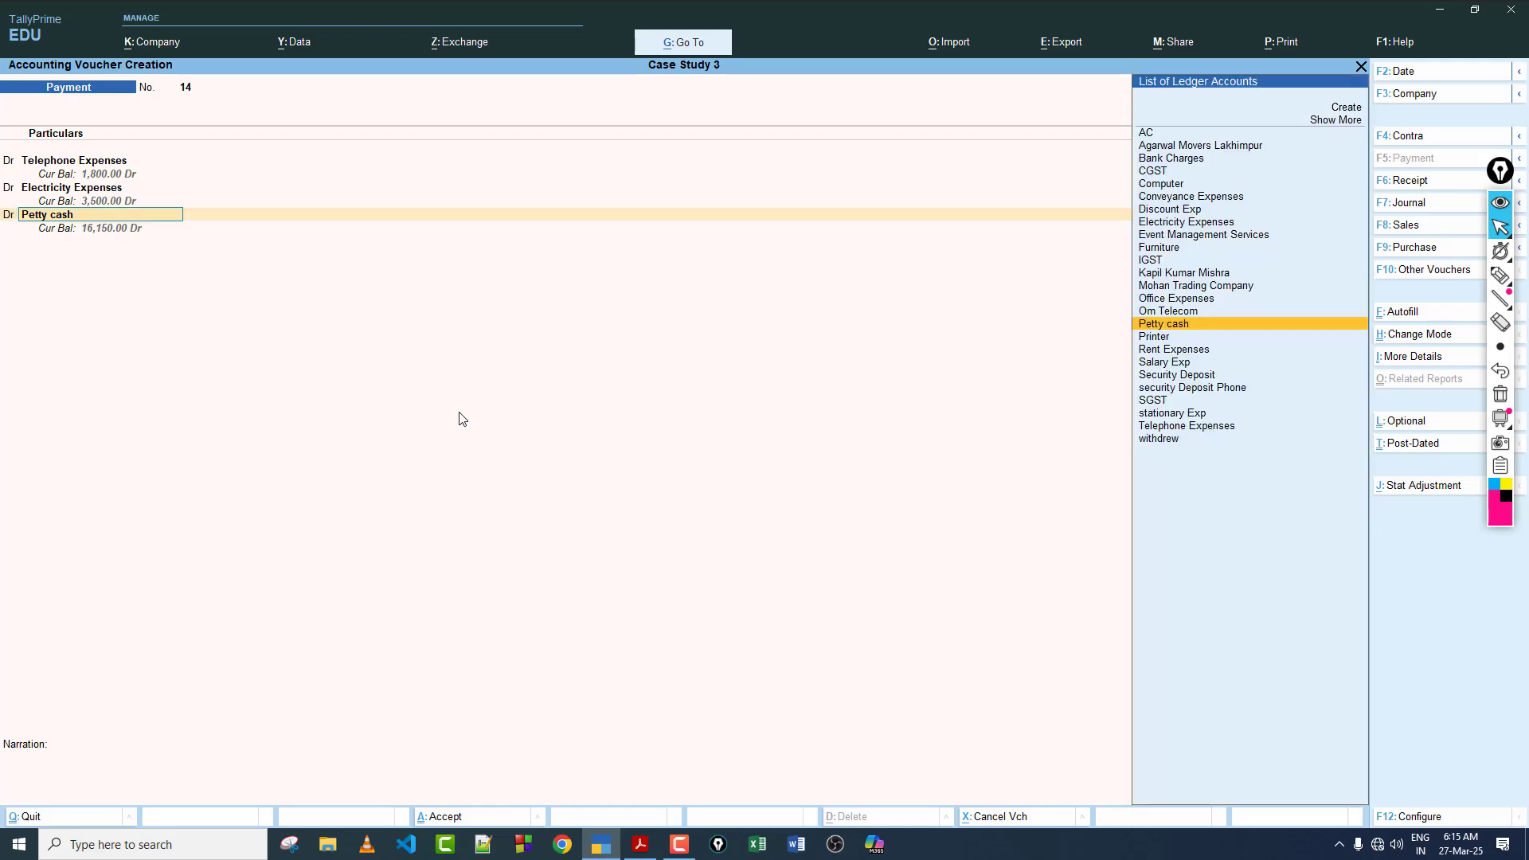
click(652, 852)
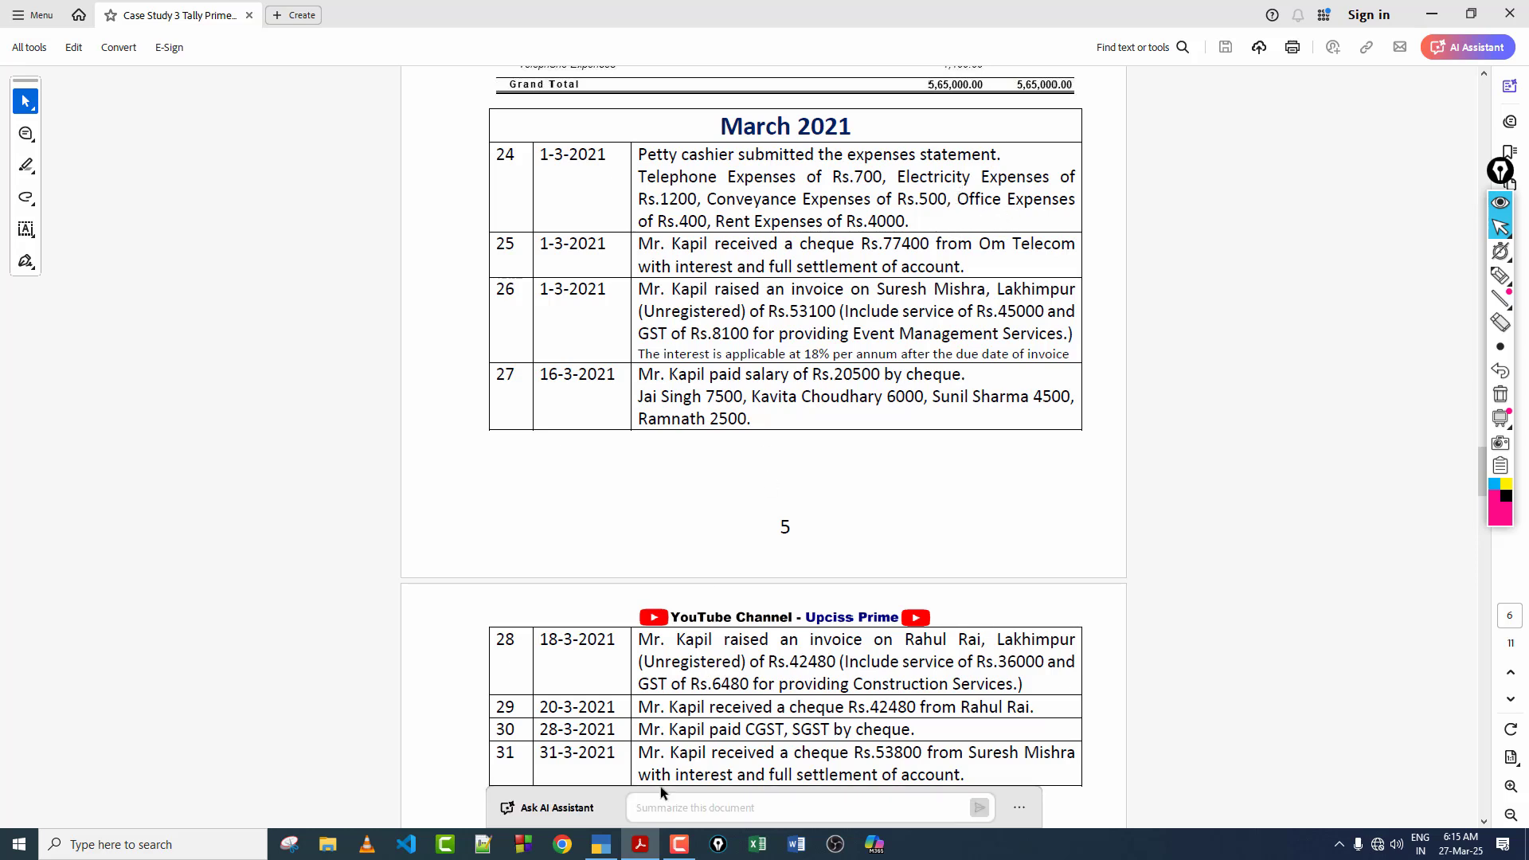
click(601, 844)
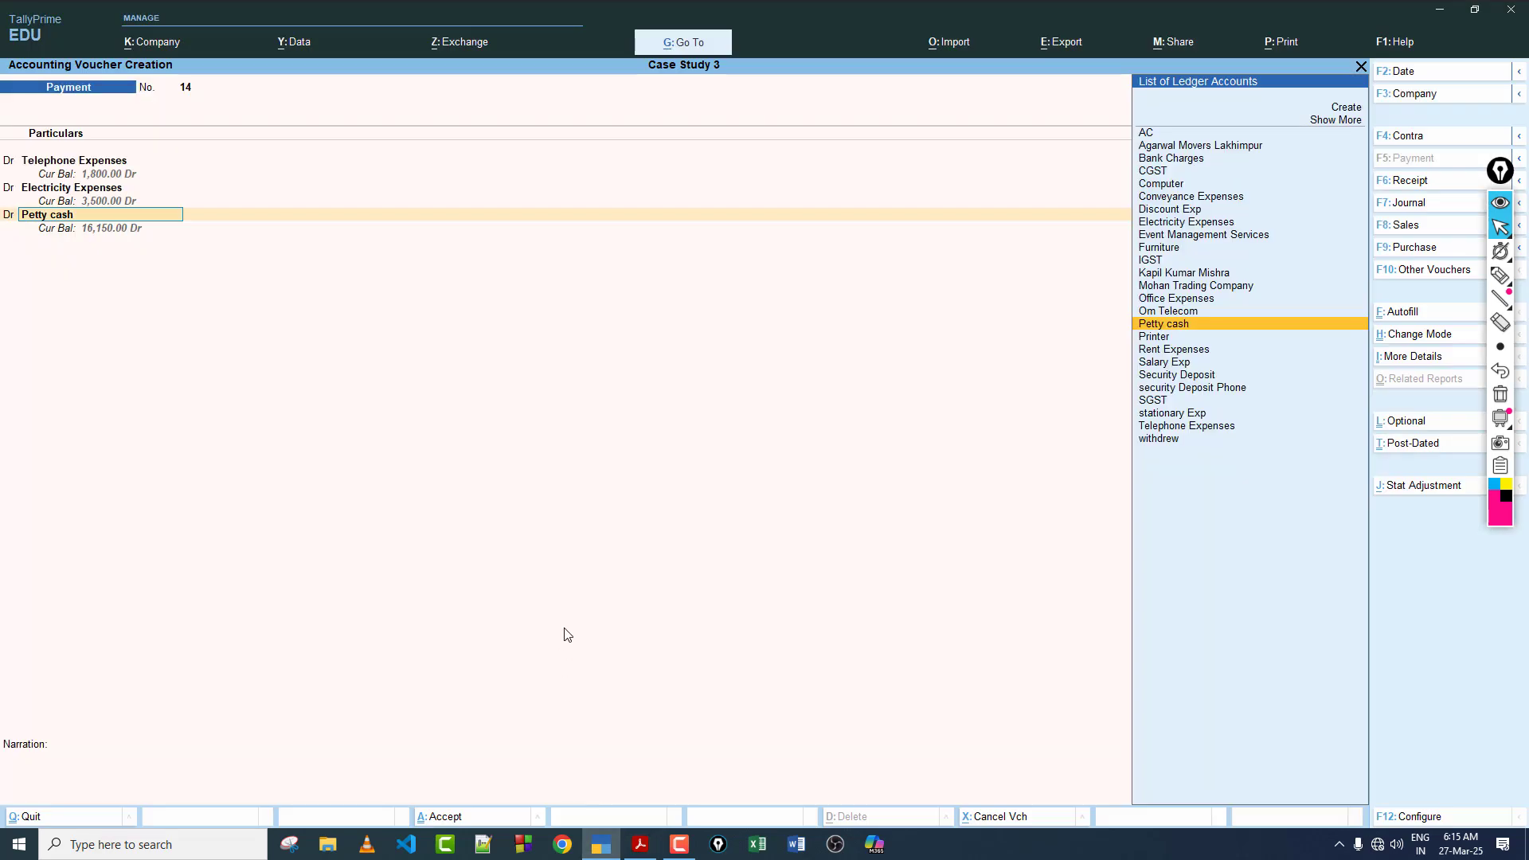
text(co)
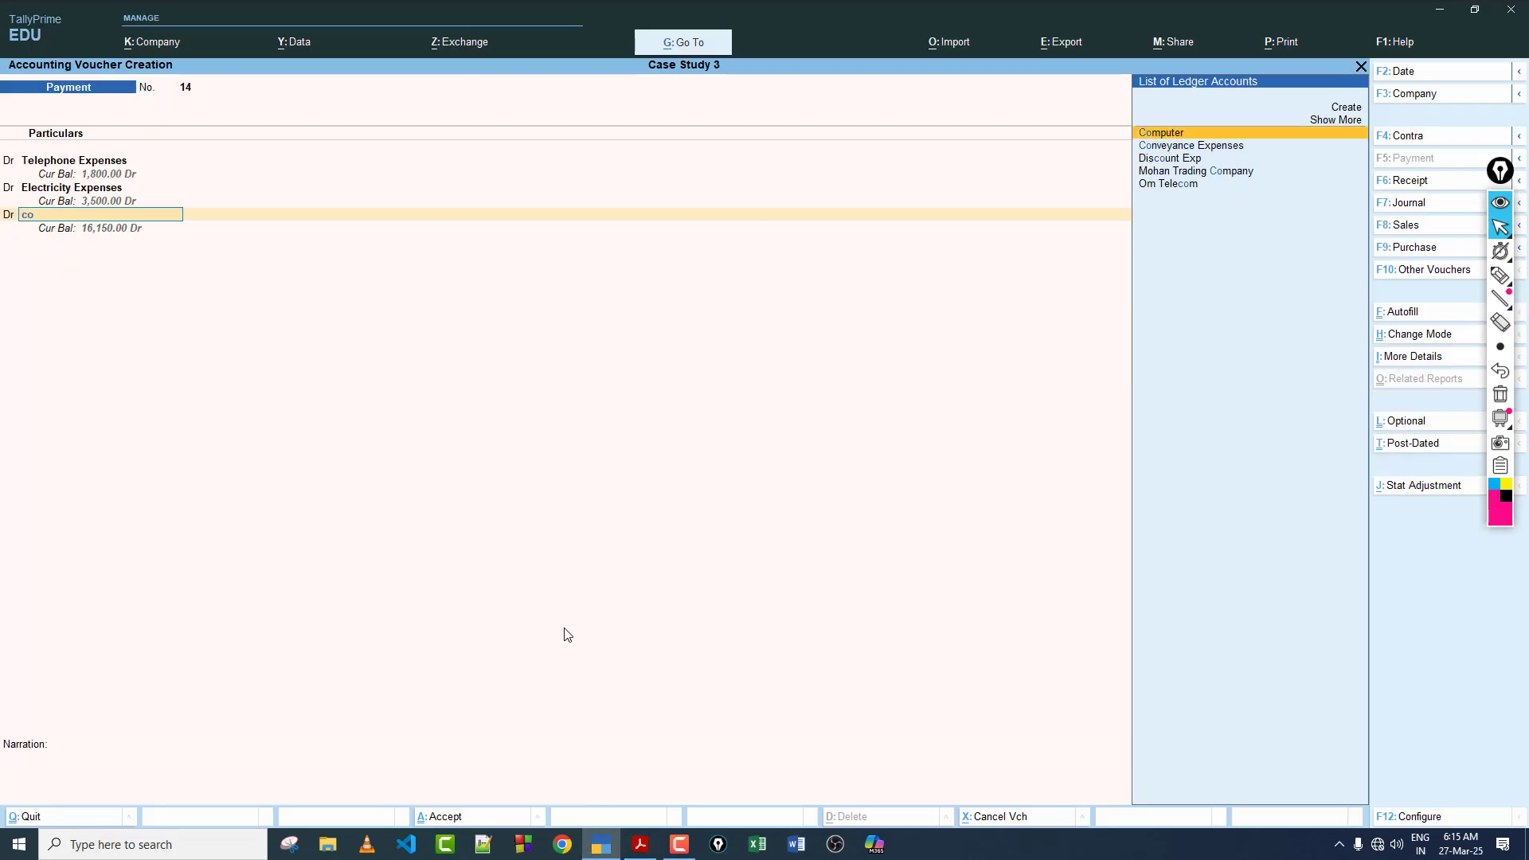
key(Down)
key(Return)
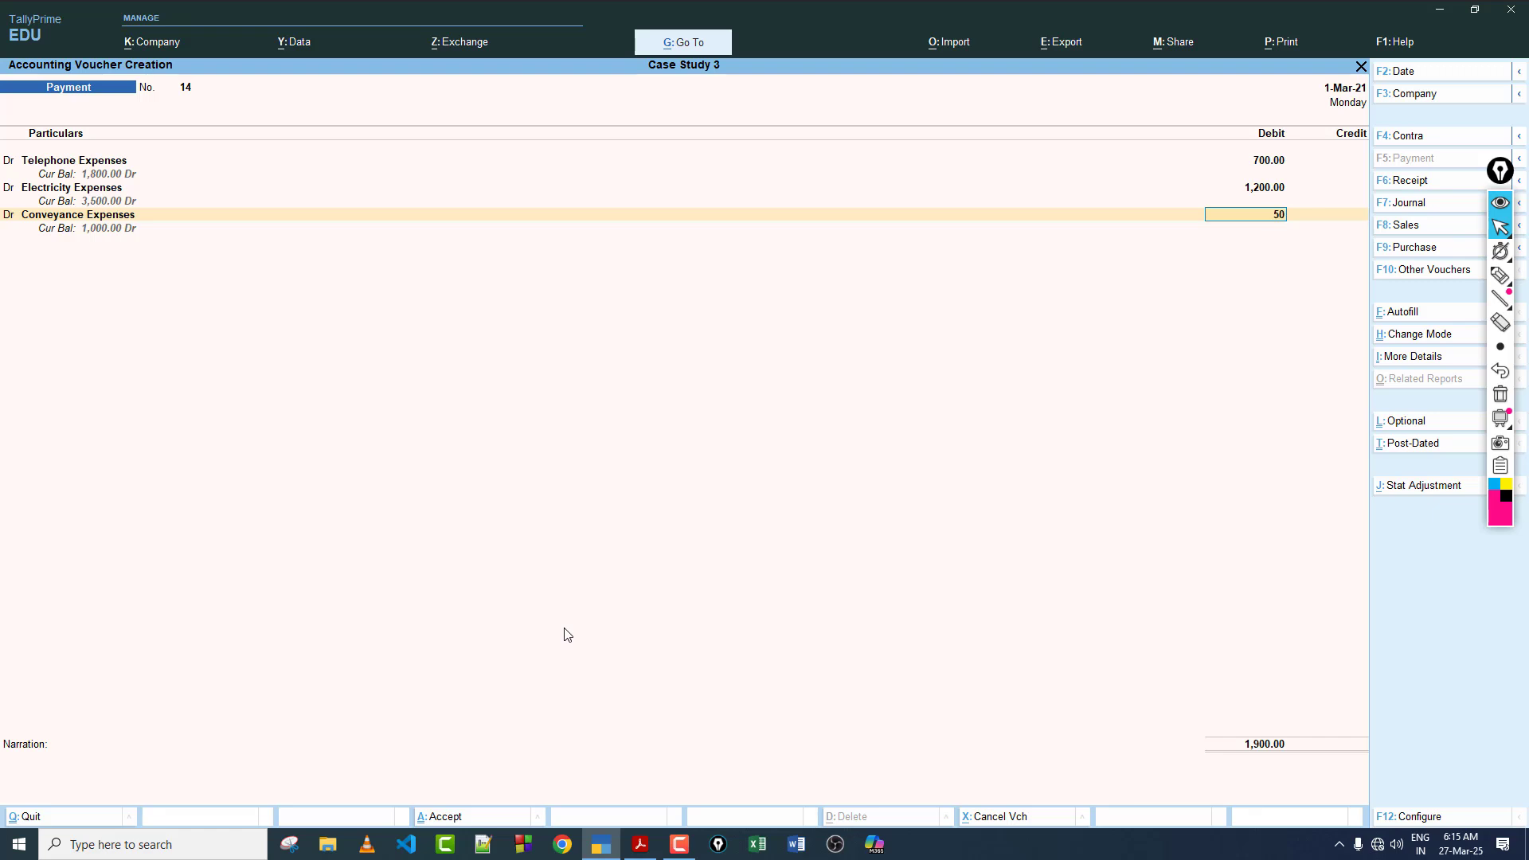
key(Return)
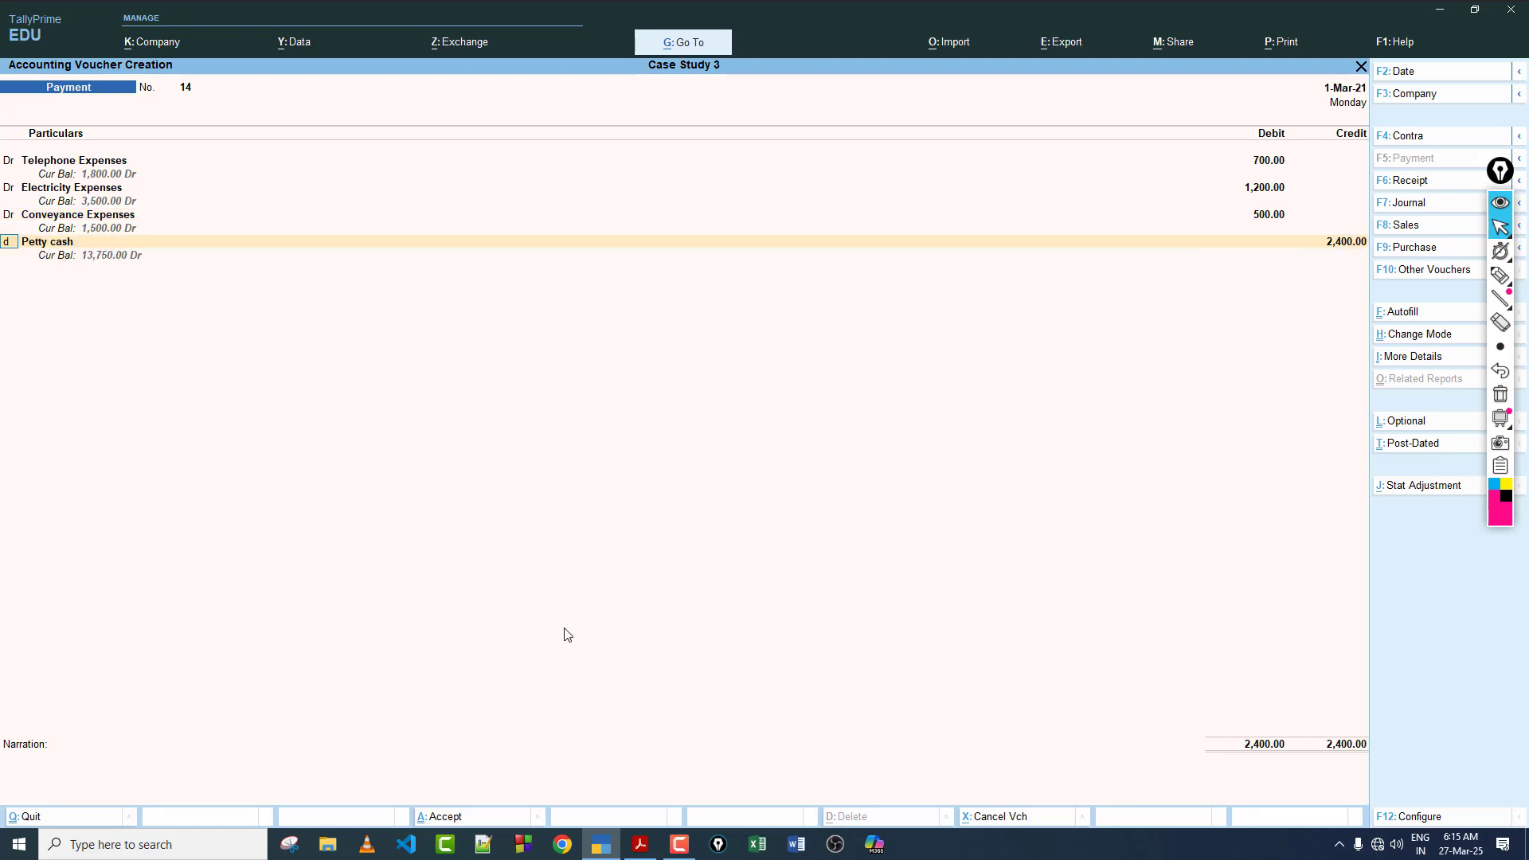
Step: Add a debit line for Office Expenses of 400 to the payment voucher
text(d)
key(Return)
text(o)
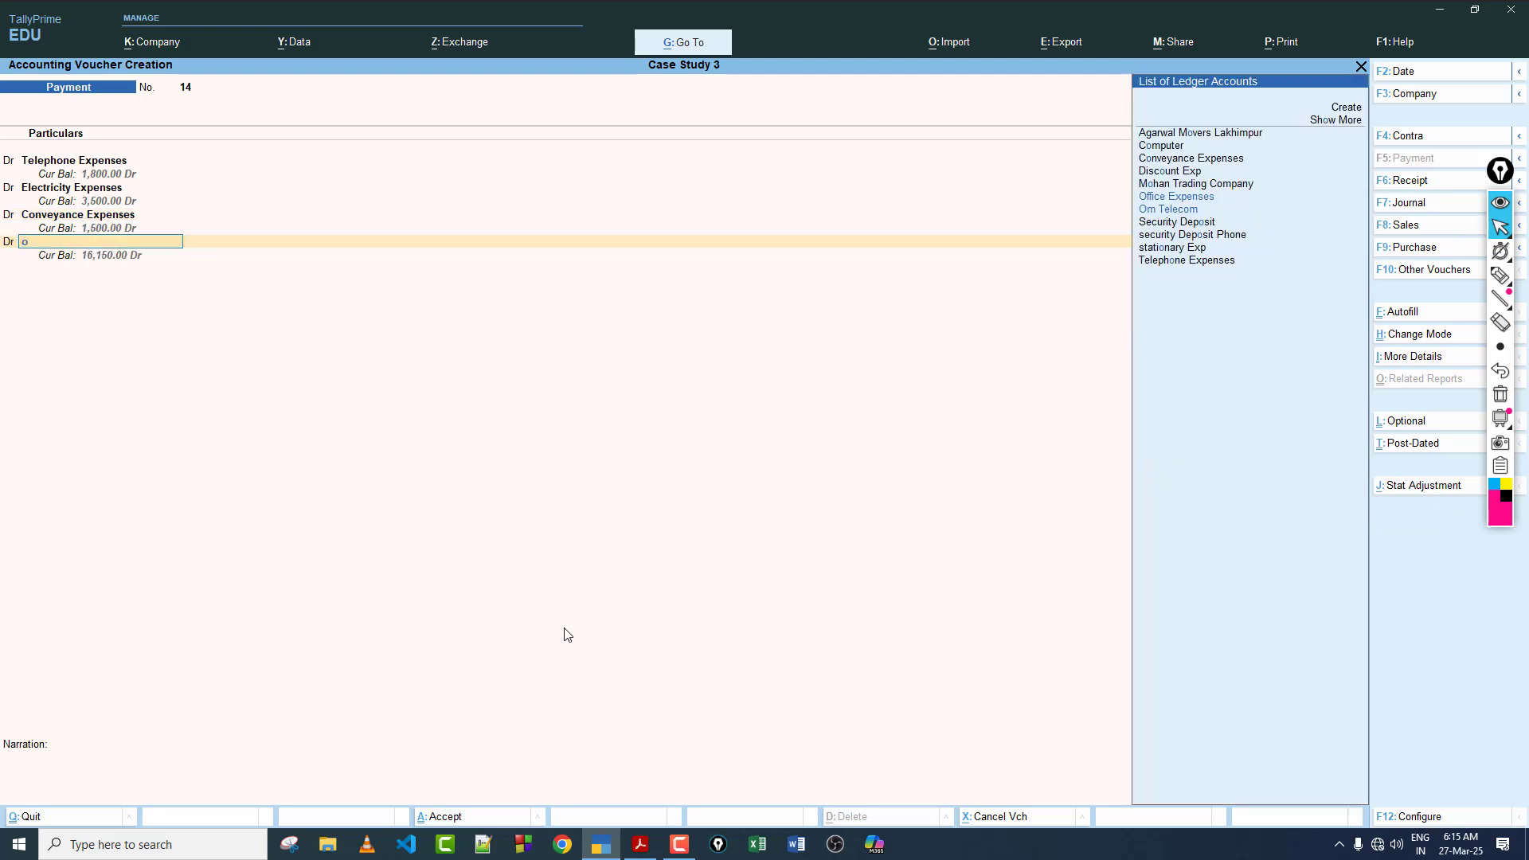
text(ff)
key(Return)
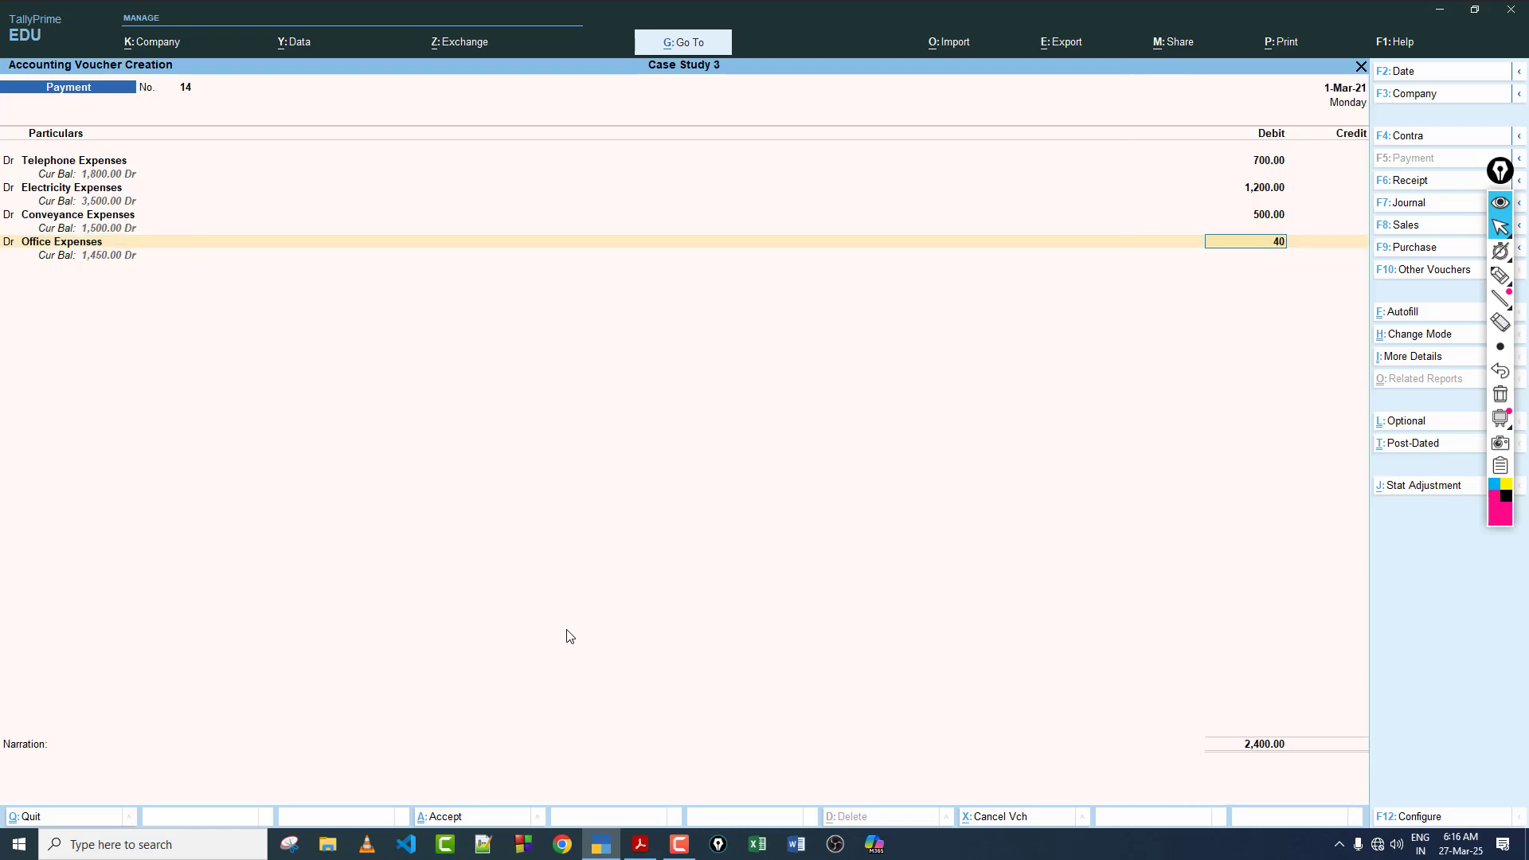
text(400)
key(Return)
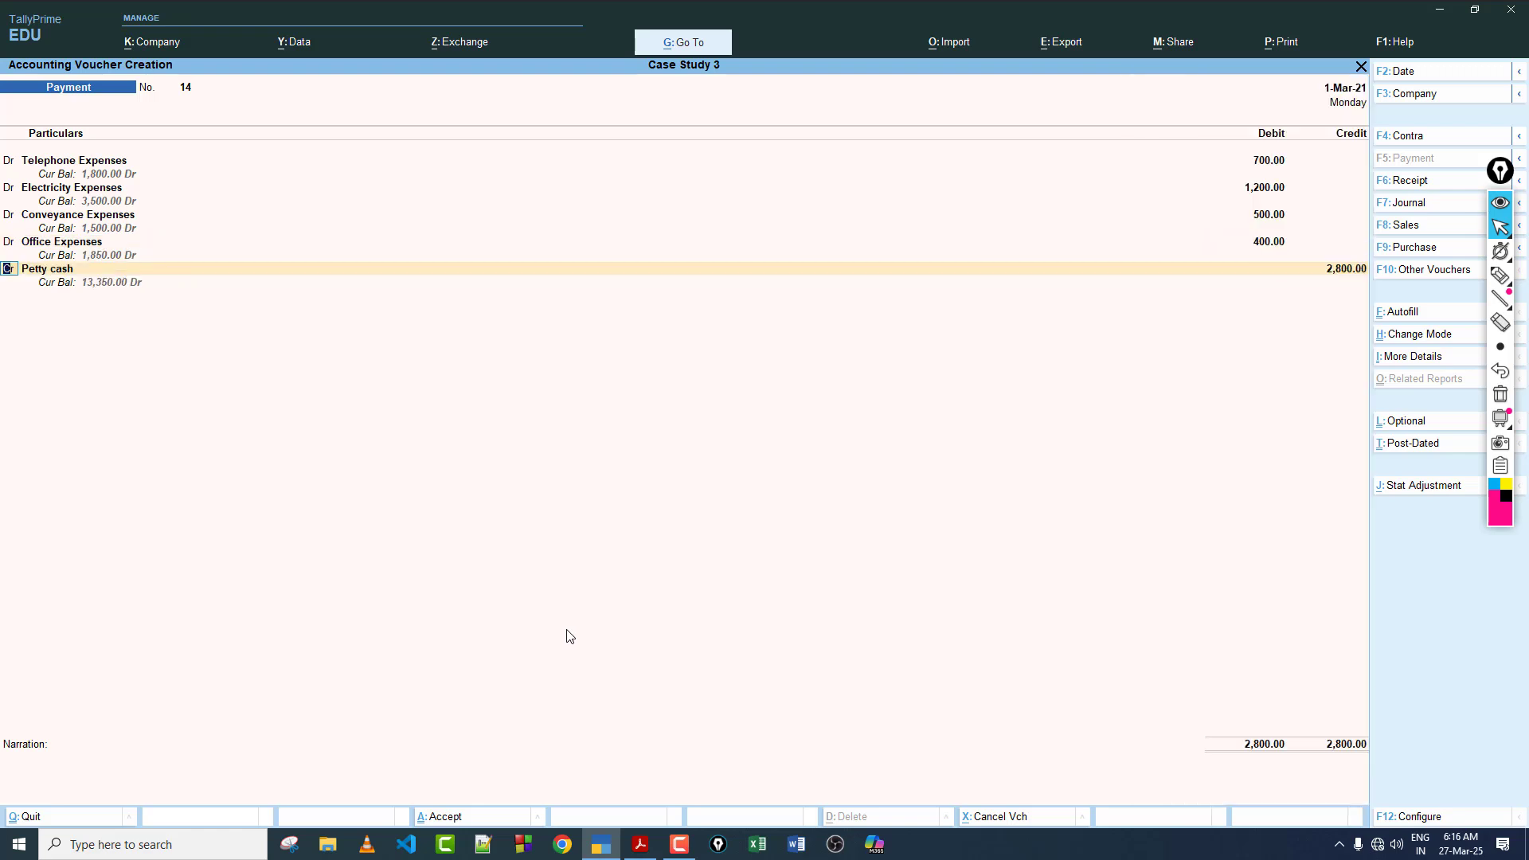
Step: Add a debit line for Rent Expenses of 4,000 to the payment voucher
text(dr)
key(Return)
text(ren)
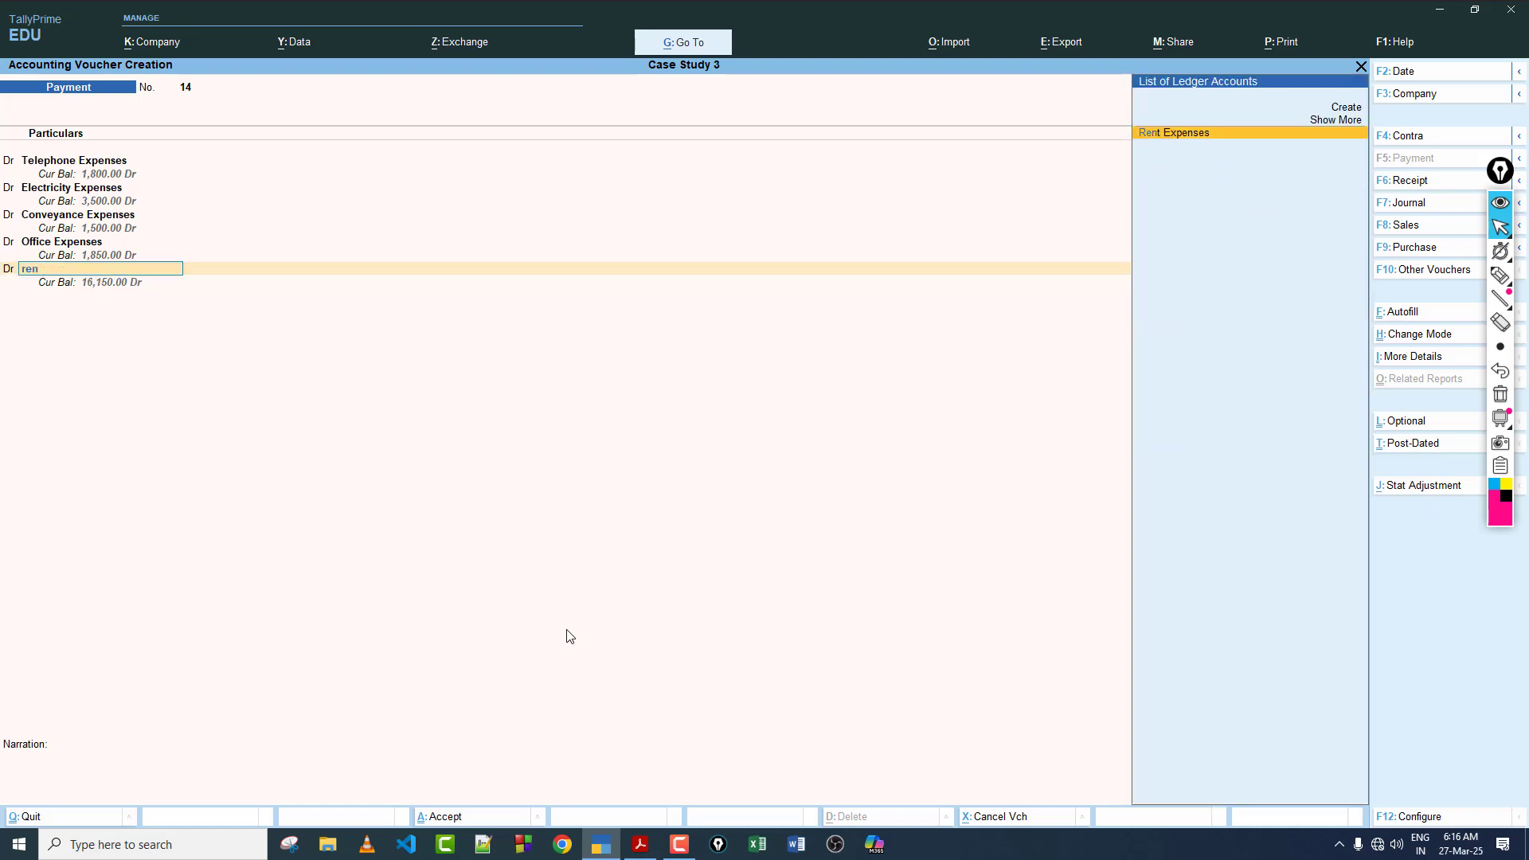
key(Return)
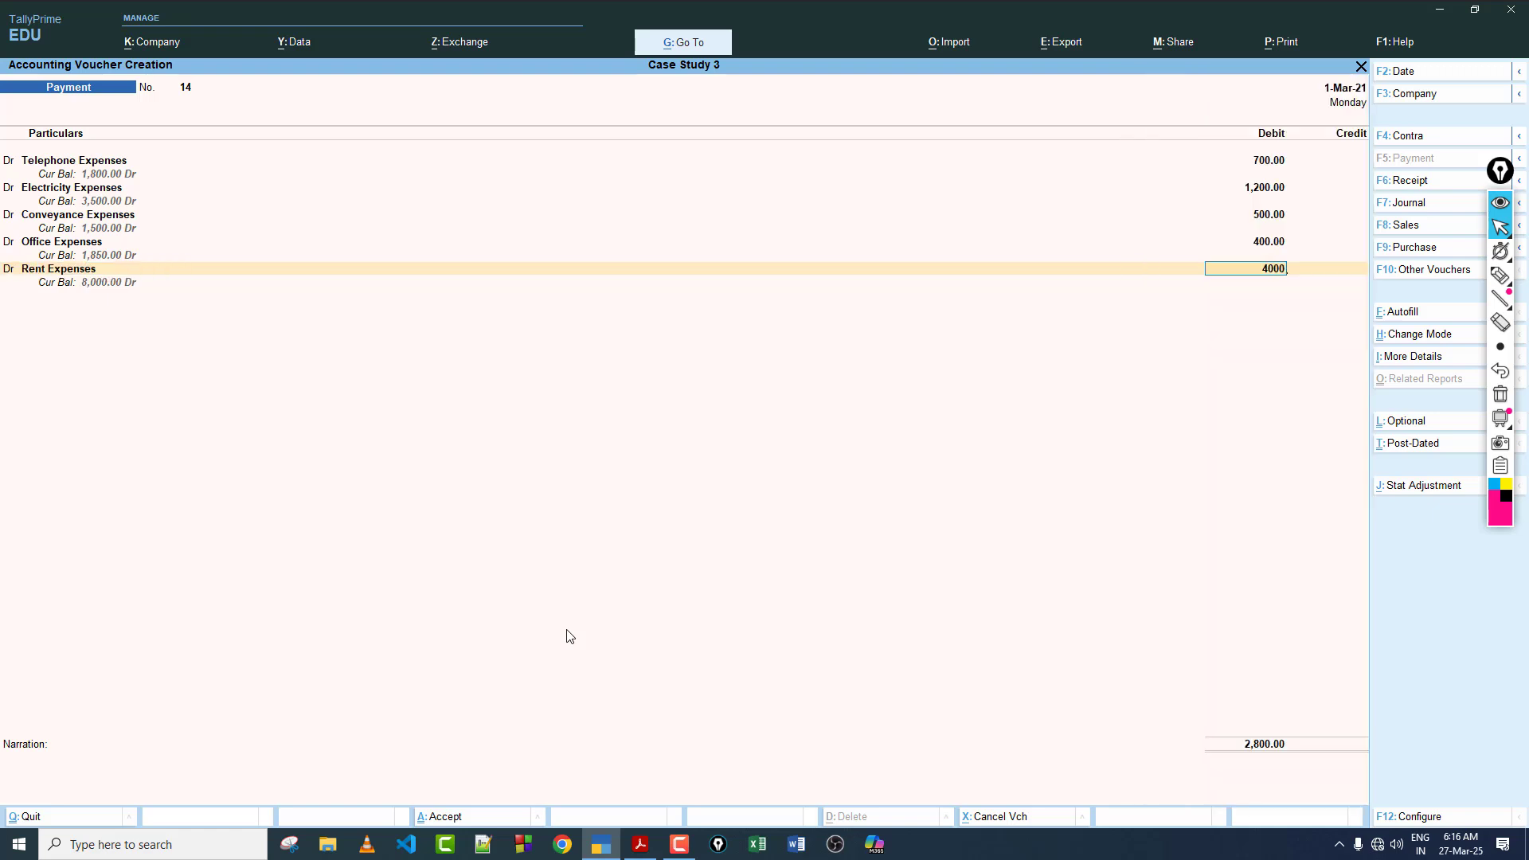
text(4000)
key(Return)
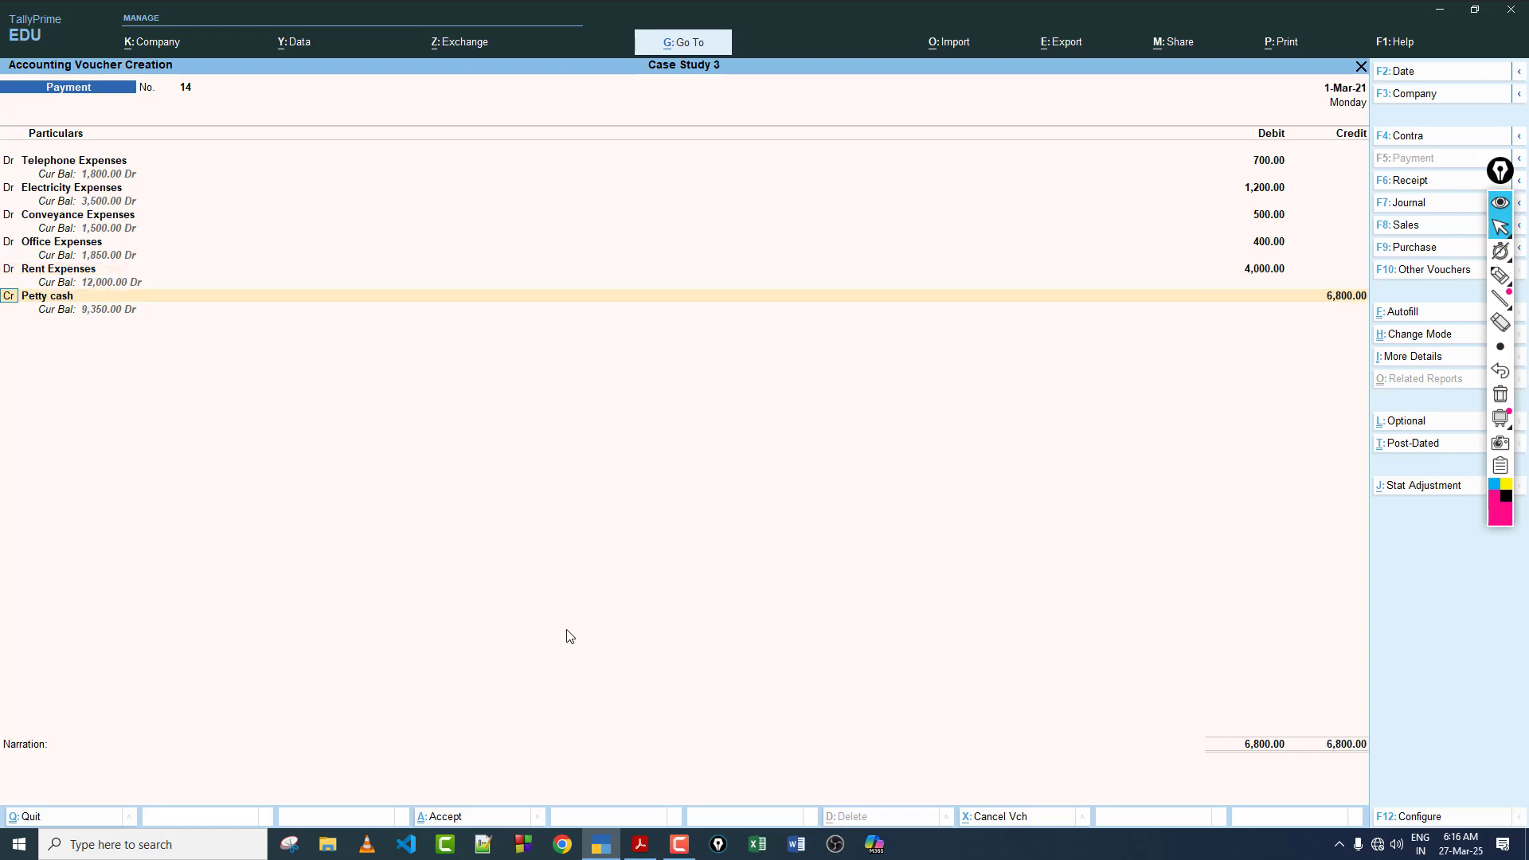
Step: Credit Petty cash with 6,800 and save the payment voucher without a narration
key(Return)
key(Return)
key(Return)
key(Return)
key(Return)
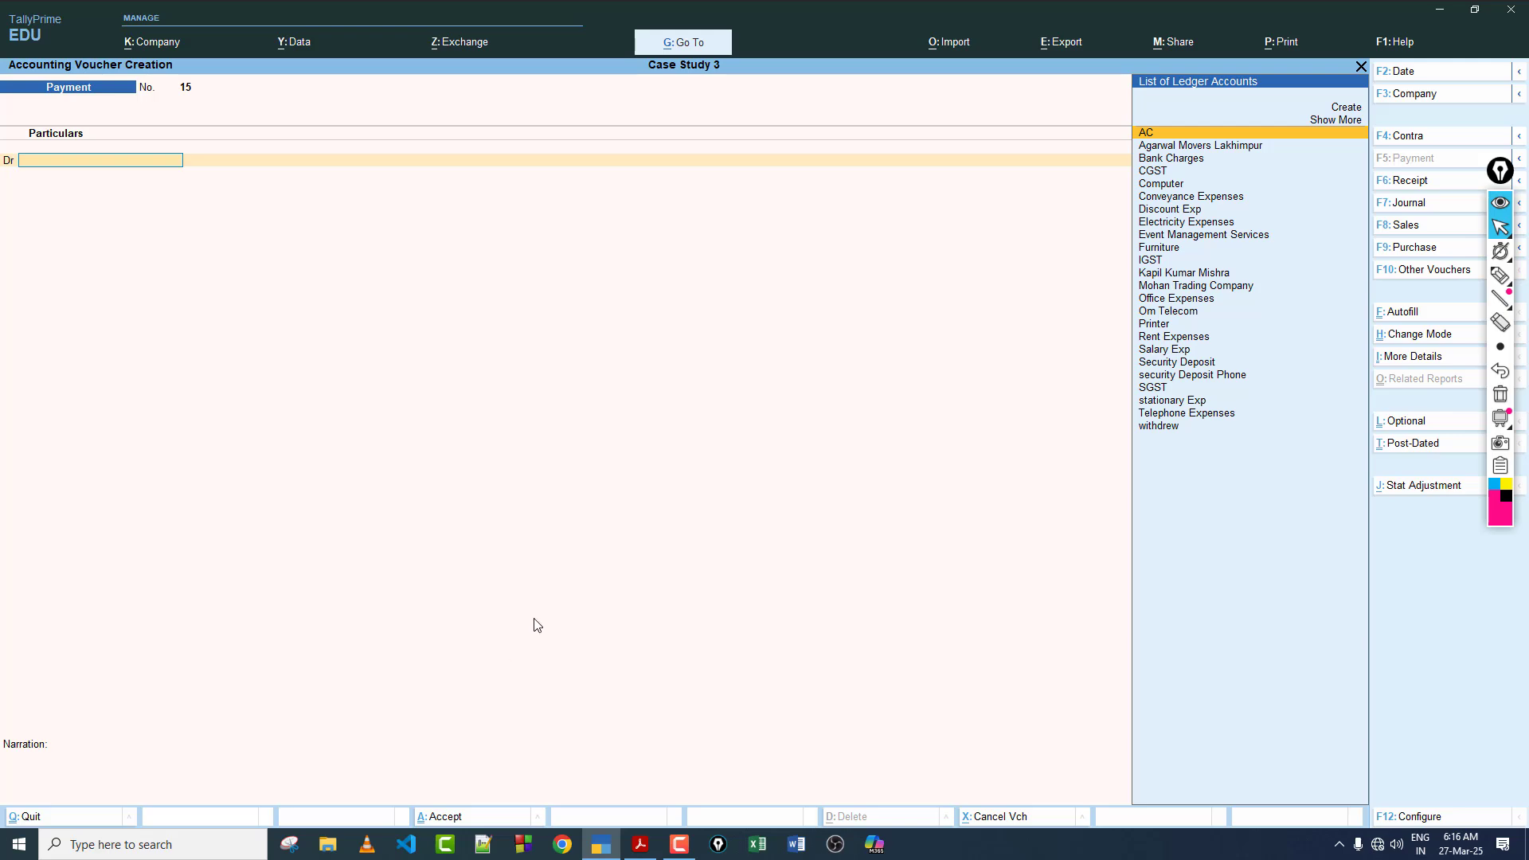
Step: Switch to the case study PDF, mark Om Telecom in March entry 25 with the pen, and clear the annotation
click(639, 844)
click(1500, 275)
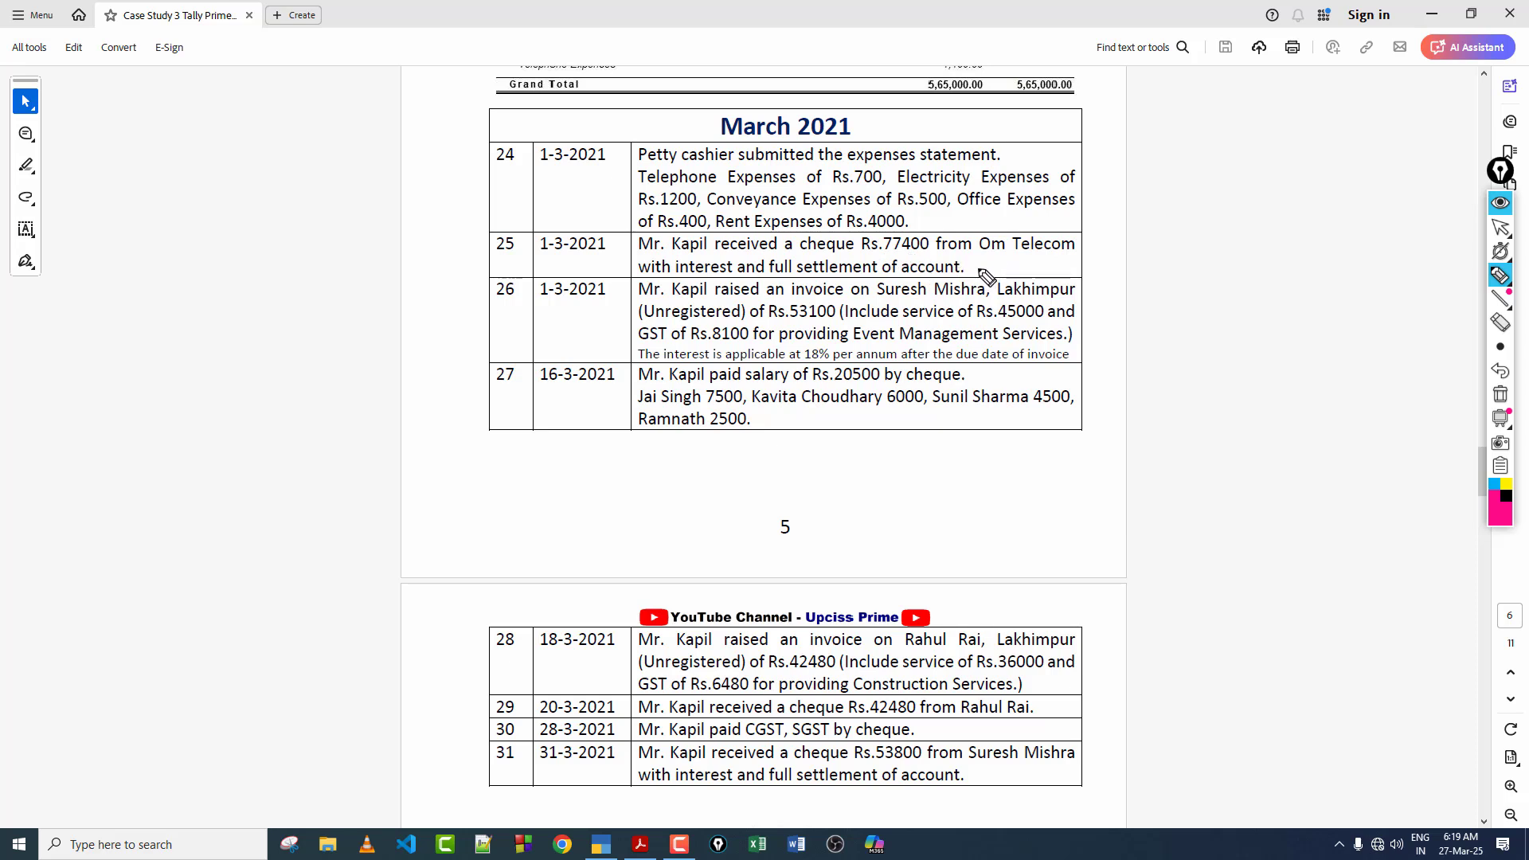
drag(979, 259, 1056, 275)
mouse_move(1500, 348)
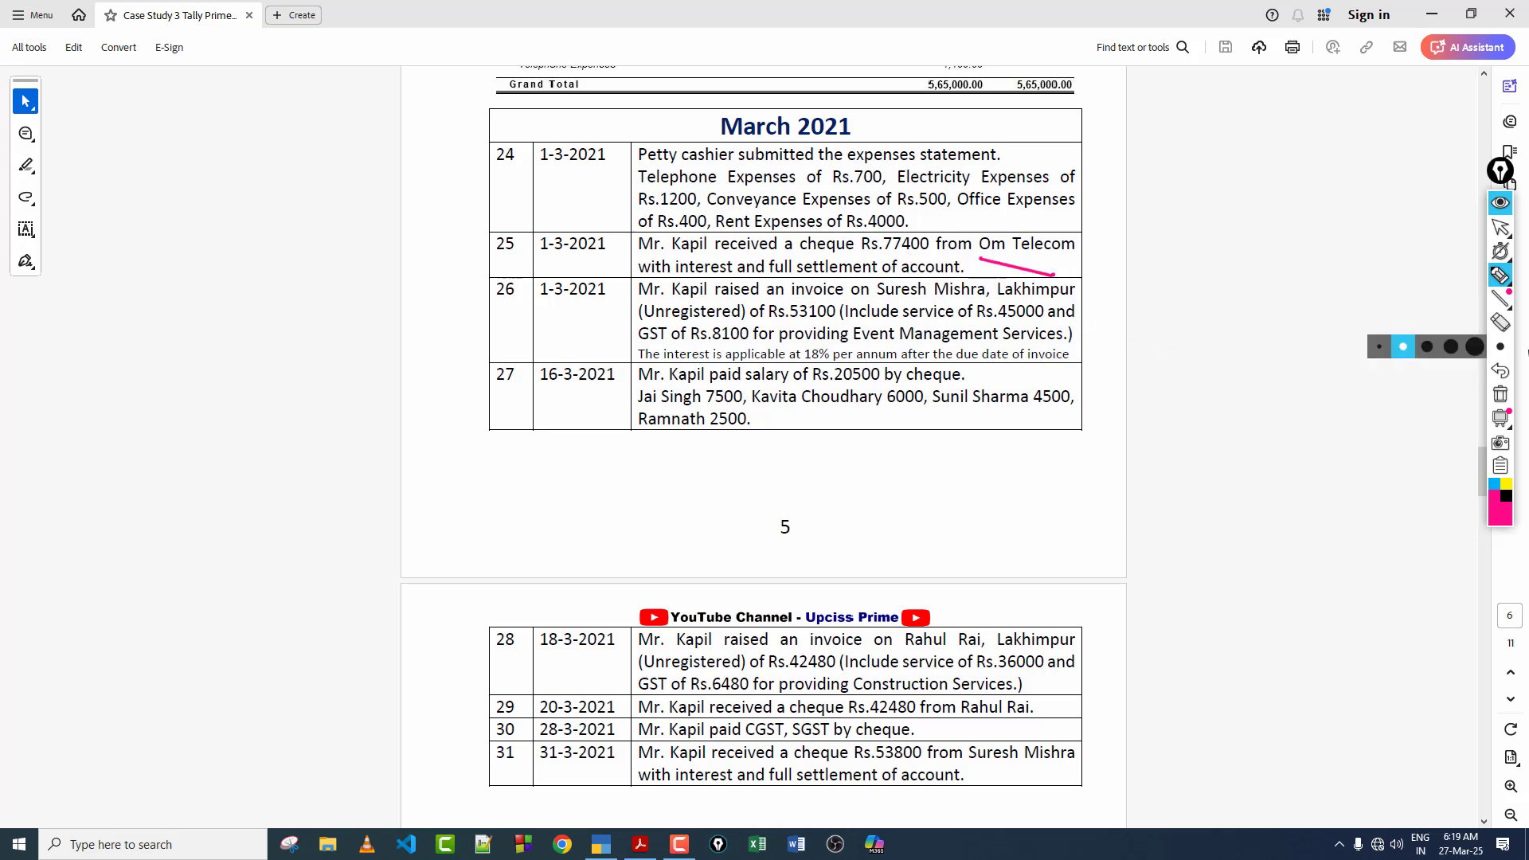
click(1498, 396)
click(1507, 233)
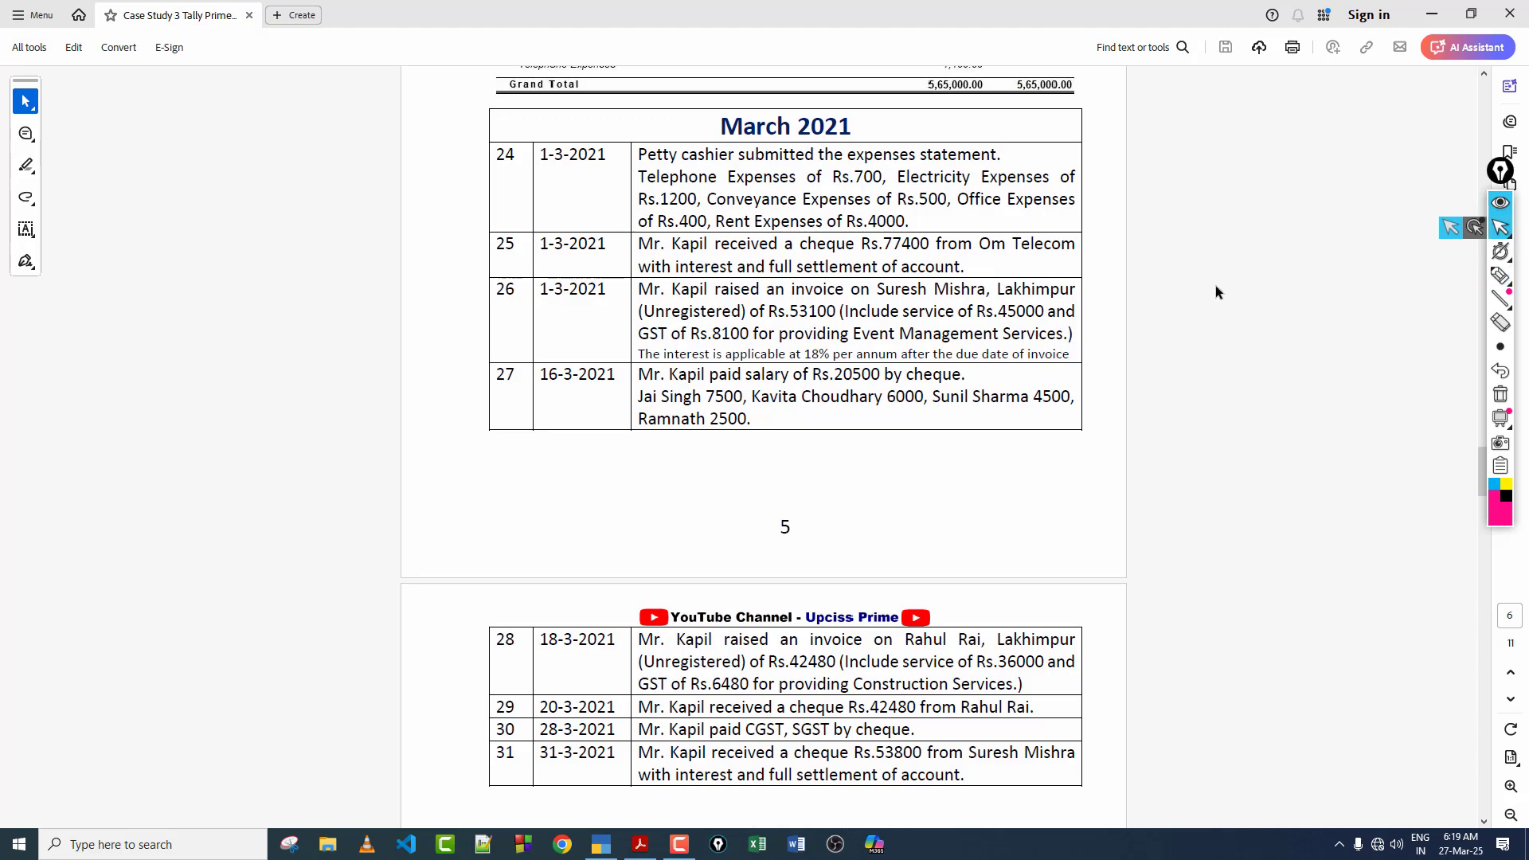
Step: Find February entry 17 for the Om Telecom invoice, mark its number and the company name with the pen, and clear the marks
scroll(887, 364, up, 9)
scroll(886, 364, up, 10)
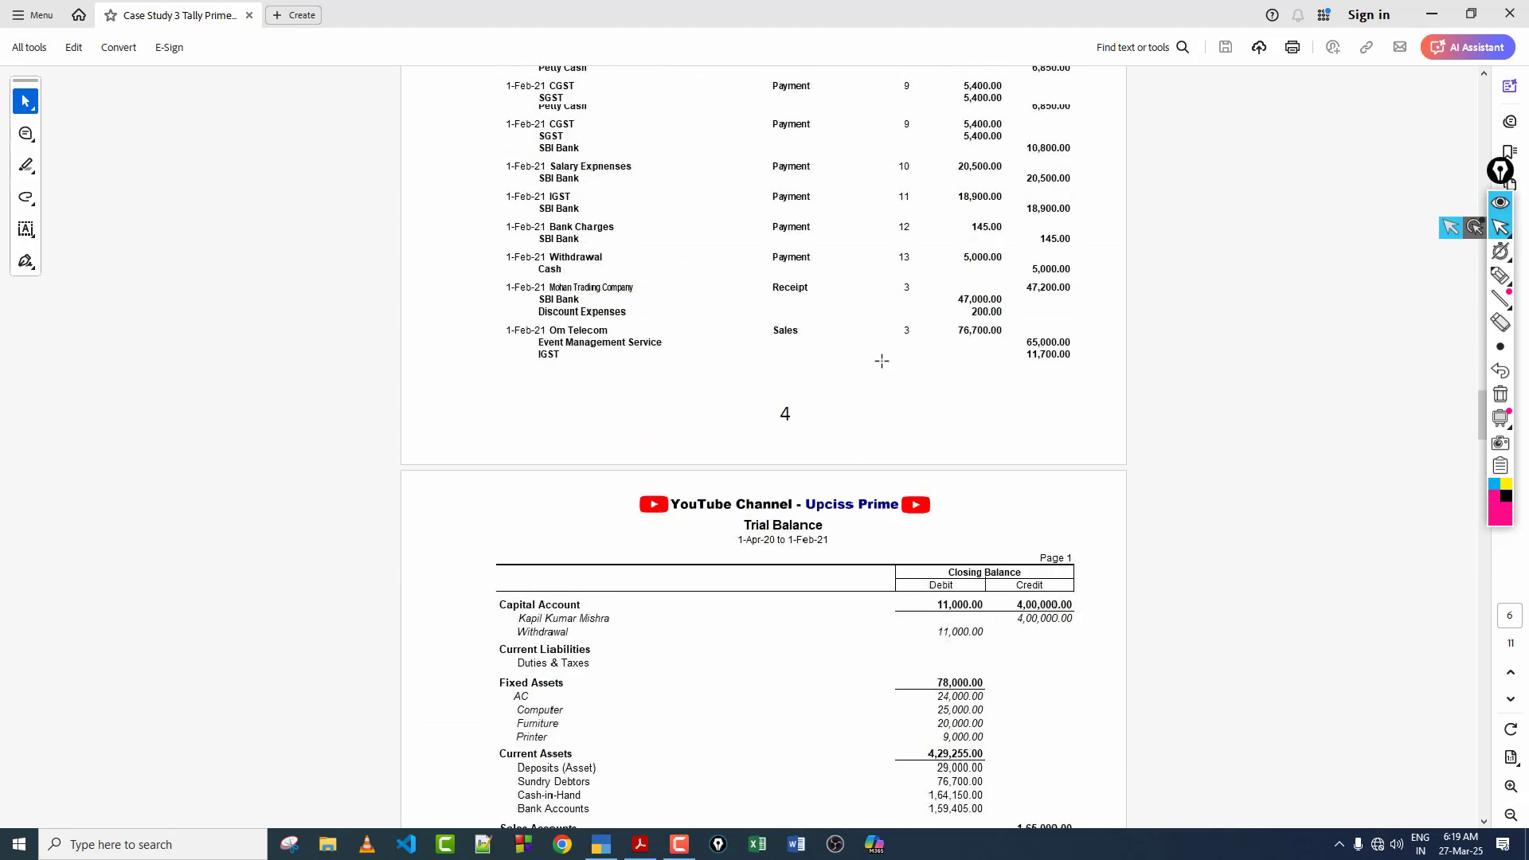
scroll(979, 375, up, 1)
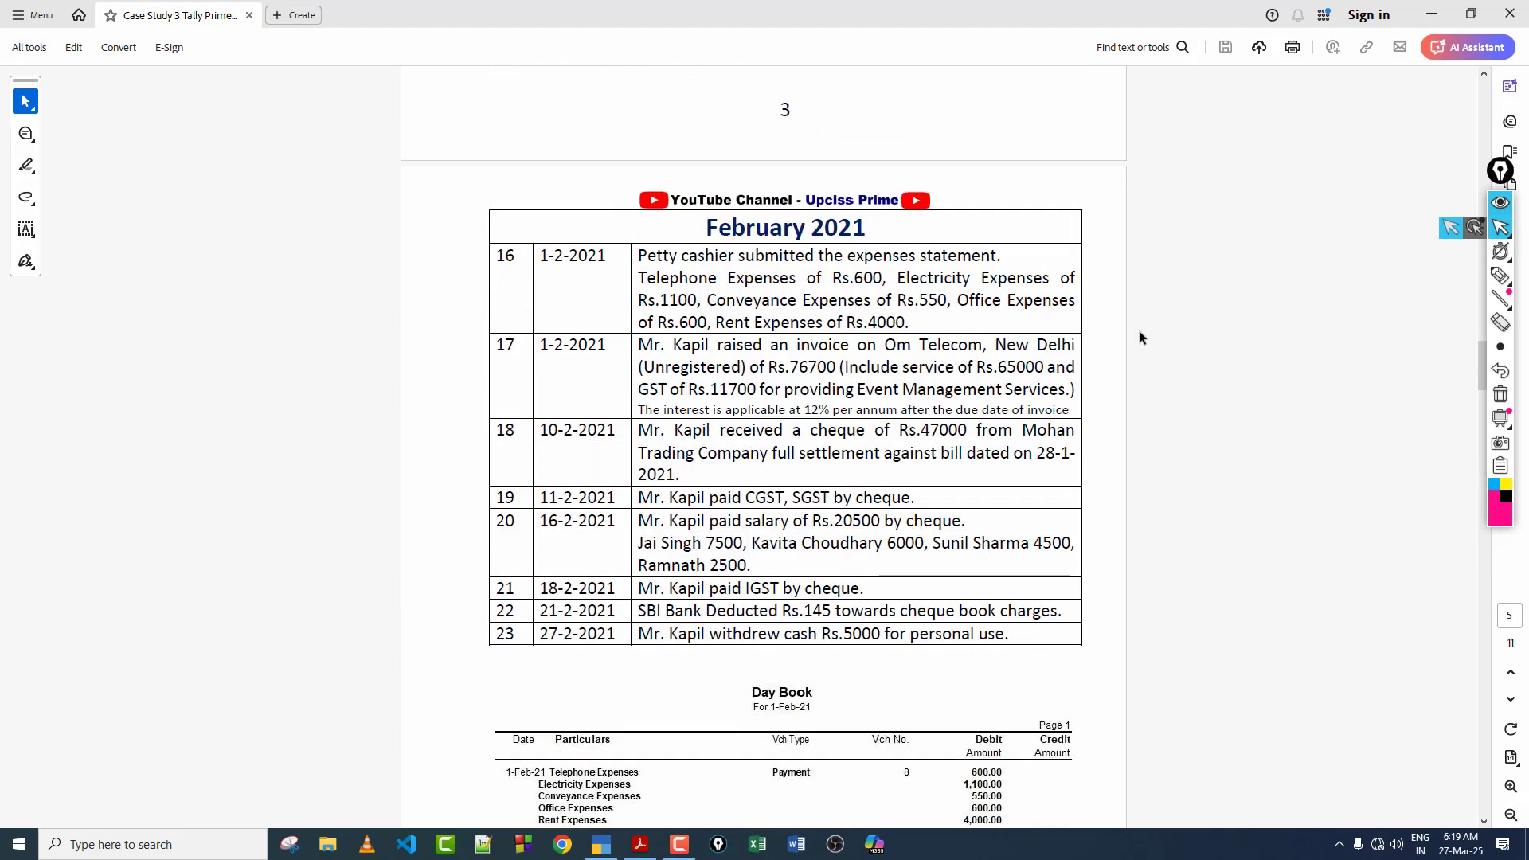
scroll(1139, 332, down, 1)
click(1501, 275)
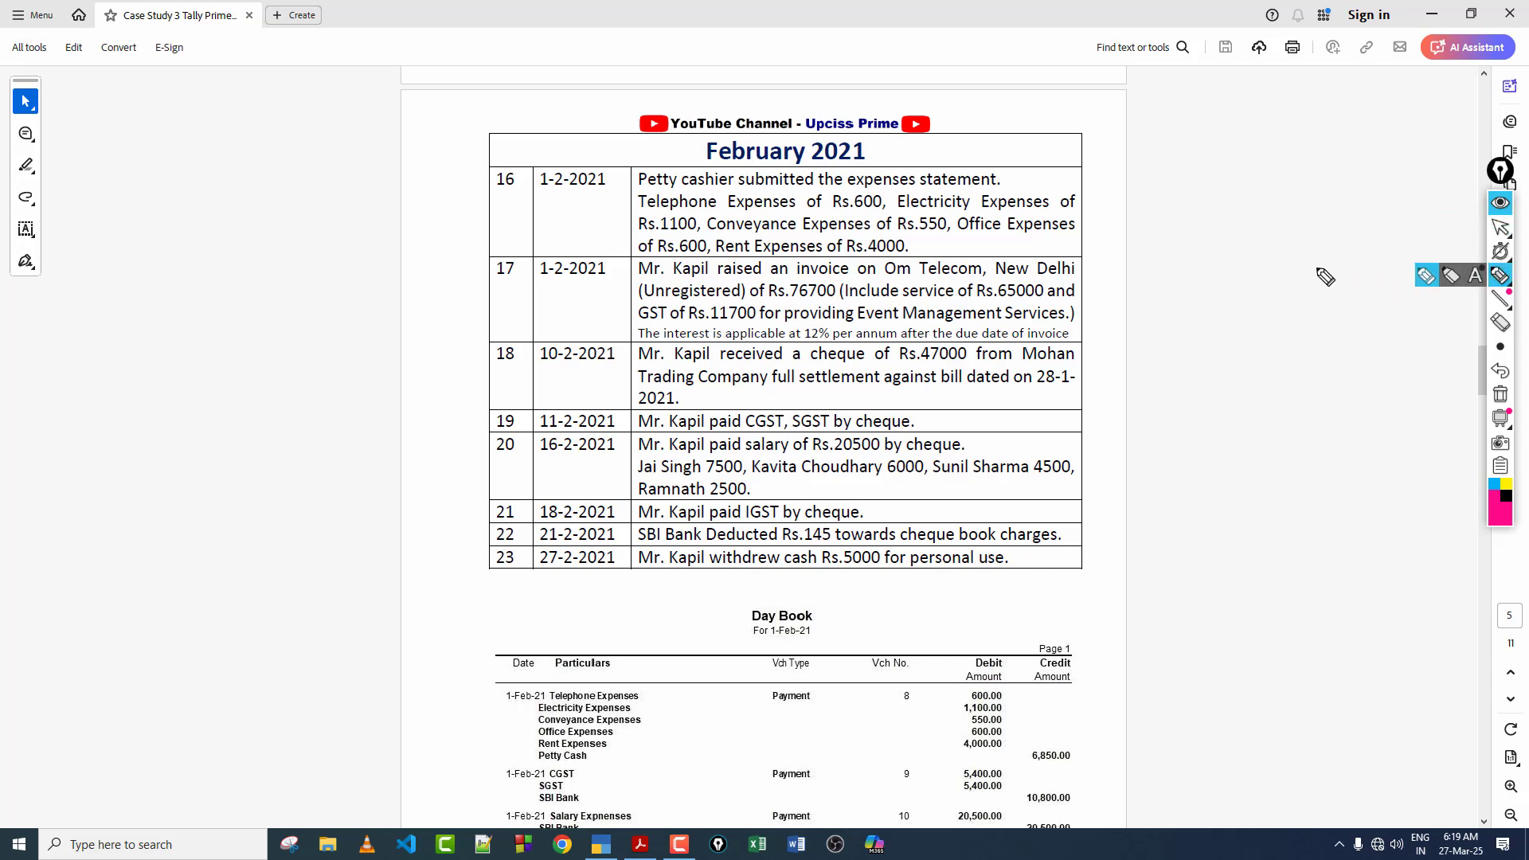
mouse_move(480, 284)
mouse_down()
mouse_move(501, 285)
mouse_move(487, 279)
mouse_up()
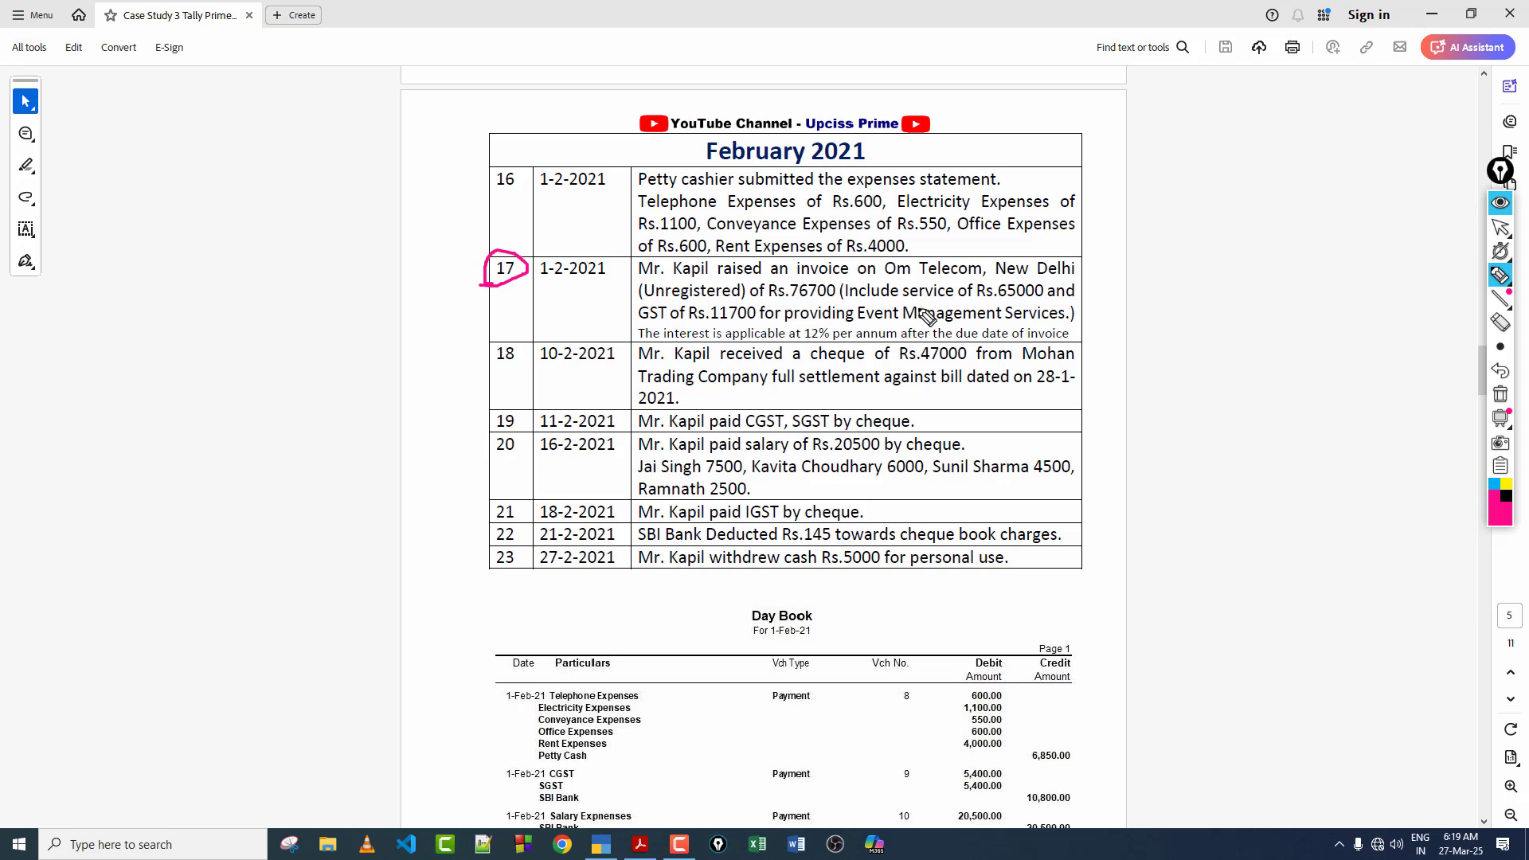
drag(872, 271, 966, 289)
click(1500, 394)
Step: Underline Rs.76700, Rs.11700 and Rs.65000 in February entry 17, and handwrite an underlined 76700 in the blank area beside the page
drag(783, 303, 821, 295)
drag(709, 326, 761, 324)
click(984, 299)
drag(1010, 307, 1060, 301)
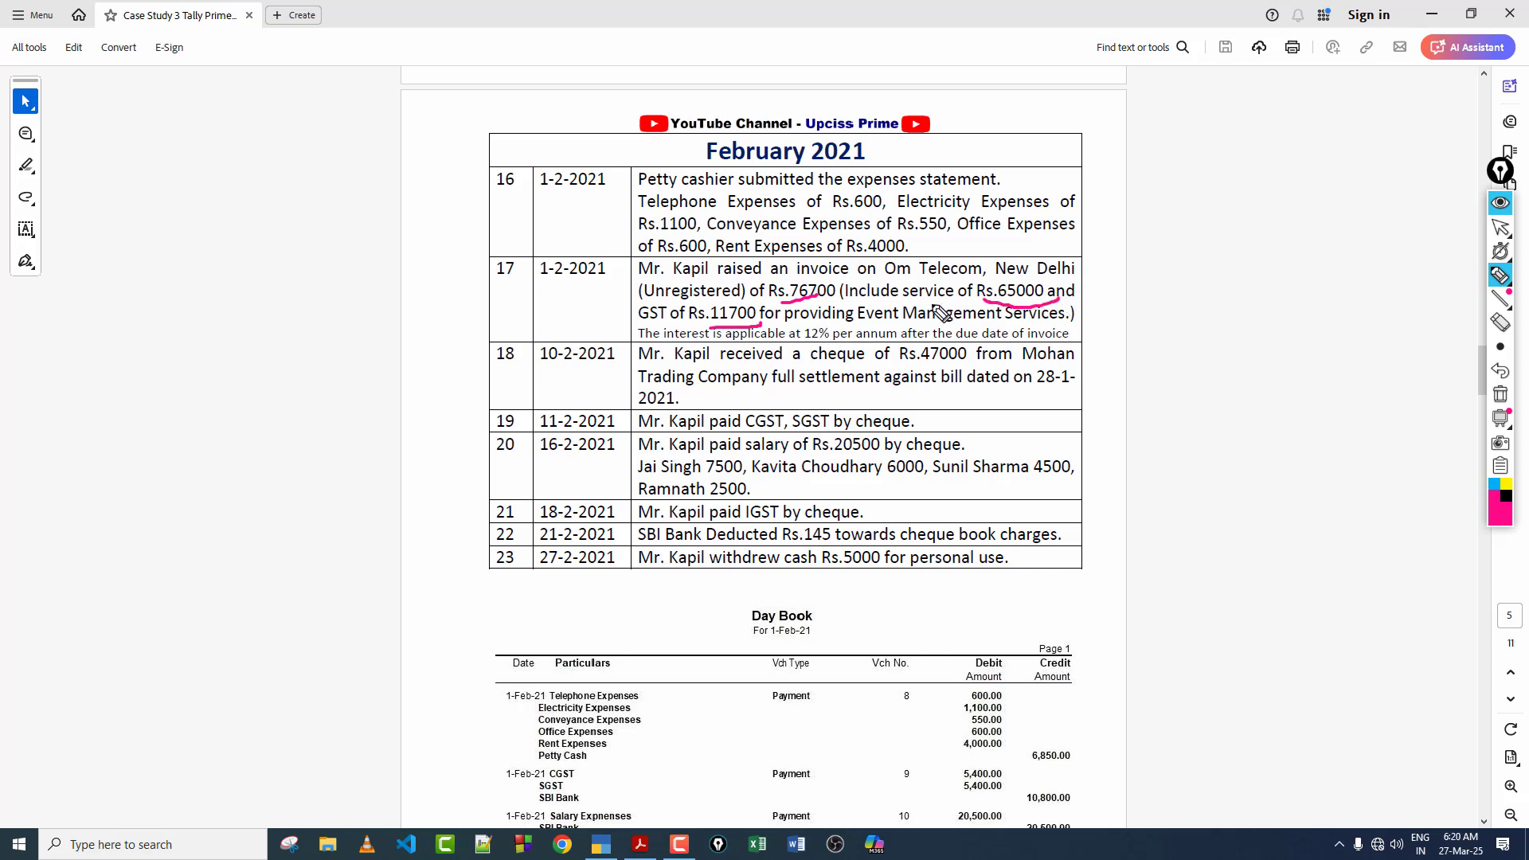
mouse_move(1230, 133)
mouse_down()
mouse_move(1255, 134)
mouse_move(1257, 173)
mouse_move(1307, 144)
mouse_move(1322, 163)
mouse_move(1343, 121)
mouse_move(1384, 119)
mouse_up()
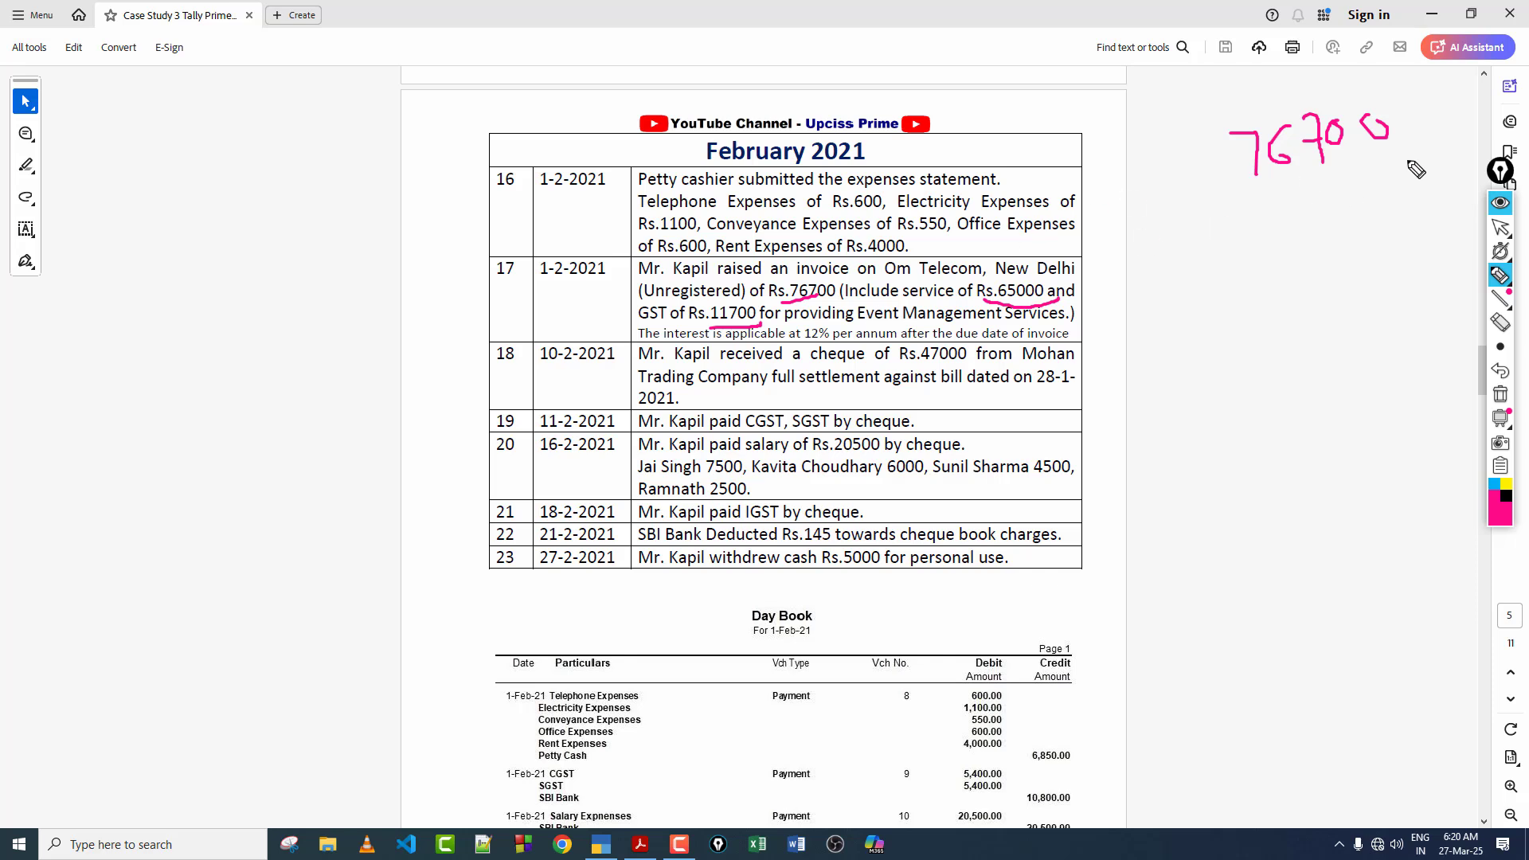
drag(1404, 160, 1276, 185)
Step: Erase the pen underlines in February entry 17 and draw a second line beneath the handwritten 76700
click(1508, 322)
mouse_move(1015, 303)
mouse_down()
mouse_move(820, 289)
mouse_move(758, 306)
mouse_up()
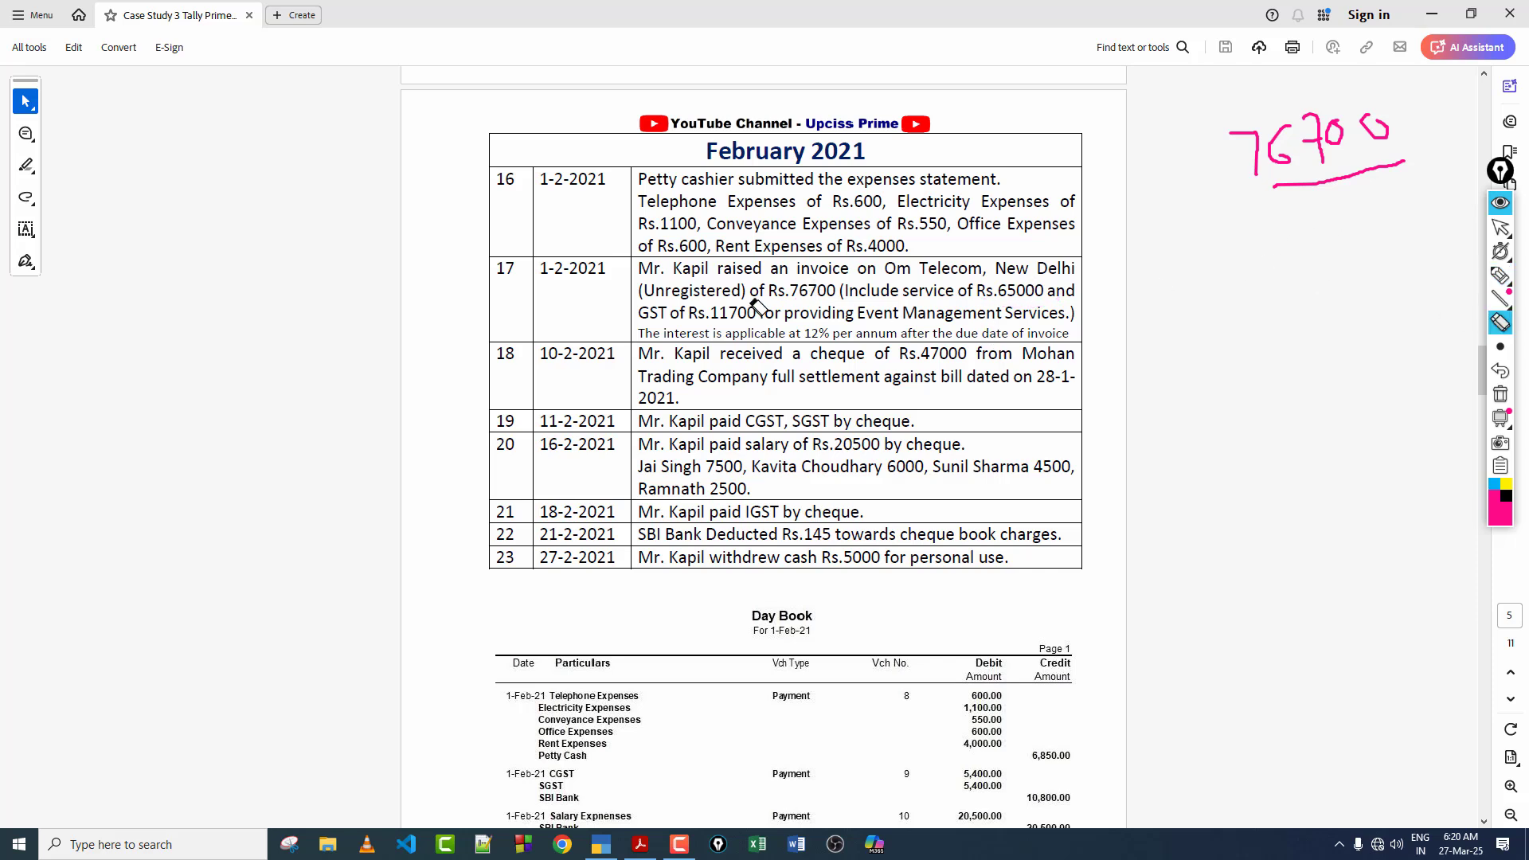
click(1500, 274)
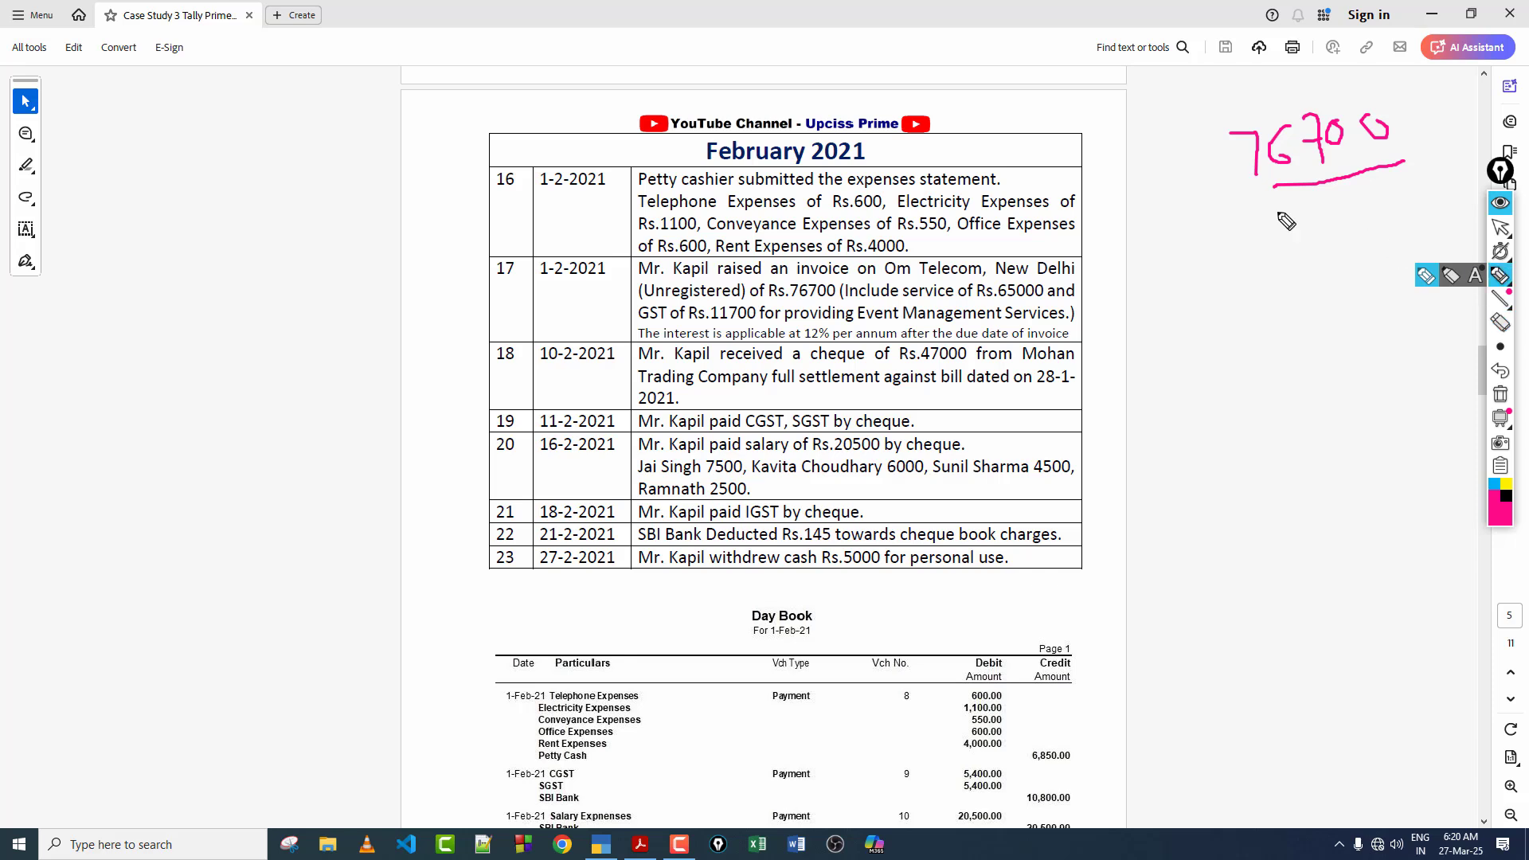
drag(1240, 200, 1392, 195)
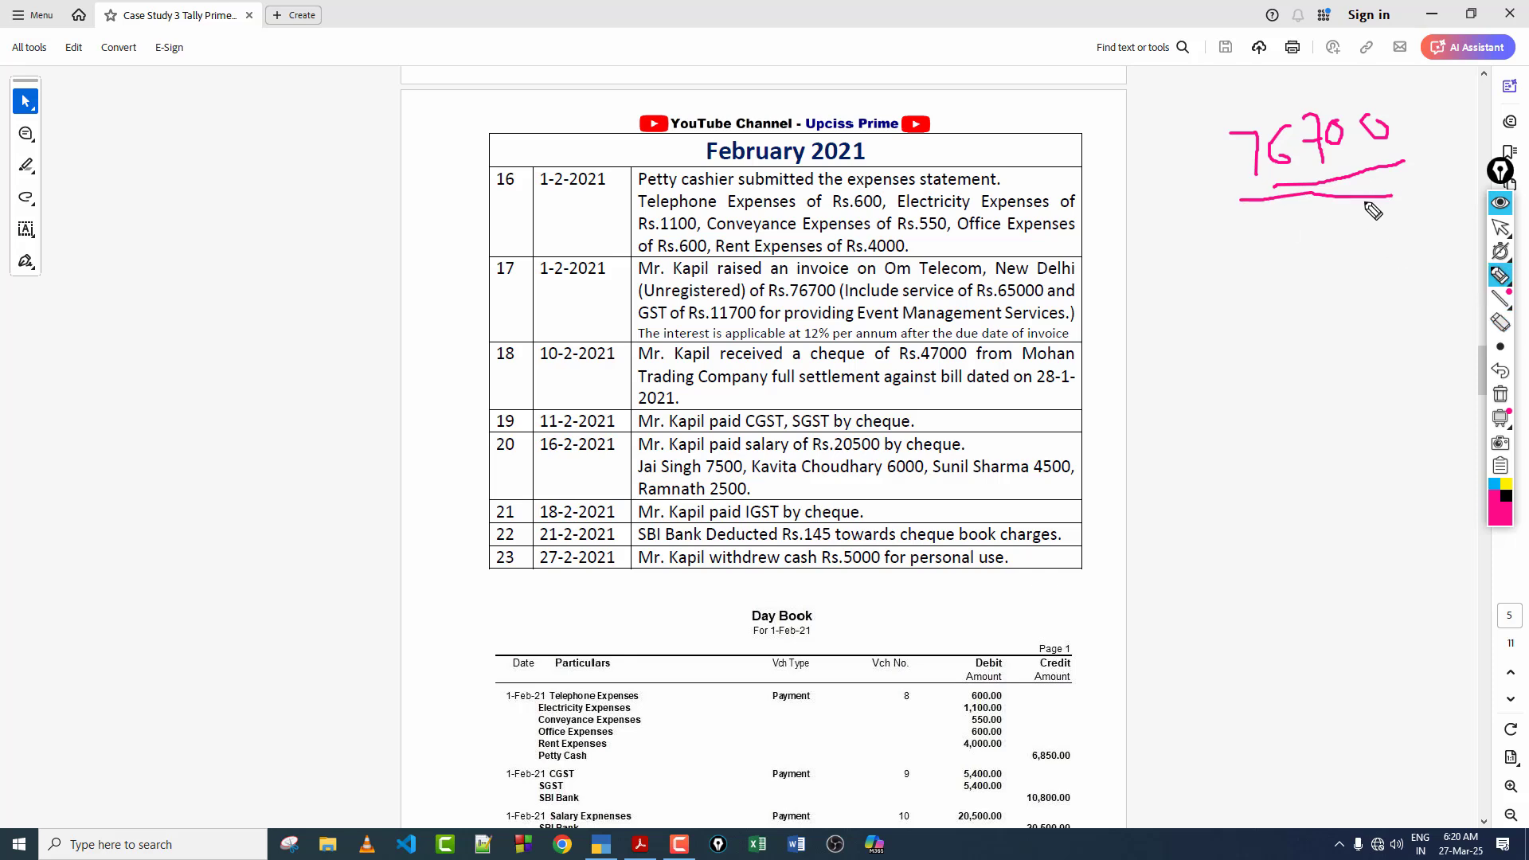
Step: Find March entry 25, underline Rs.77400 with the pen, and handwrite an underlined 77400 below the 76700
click(1502, 229)
scroll(935, 339, down, 15)
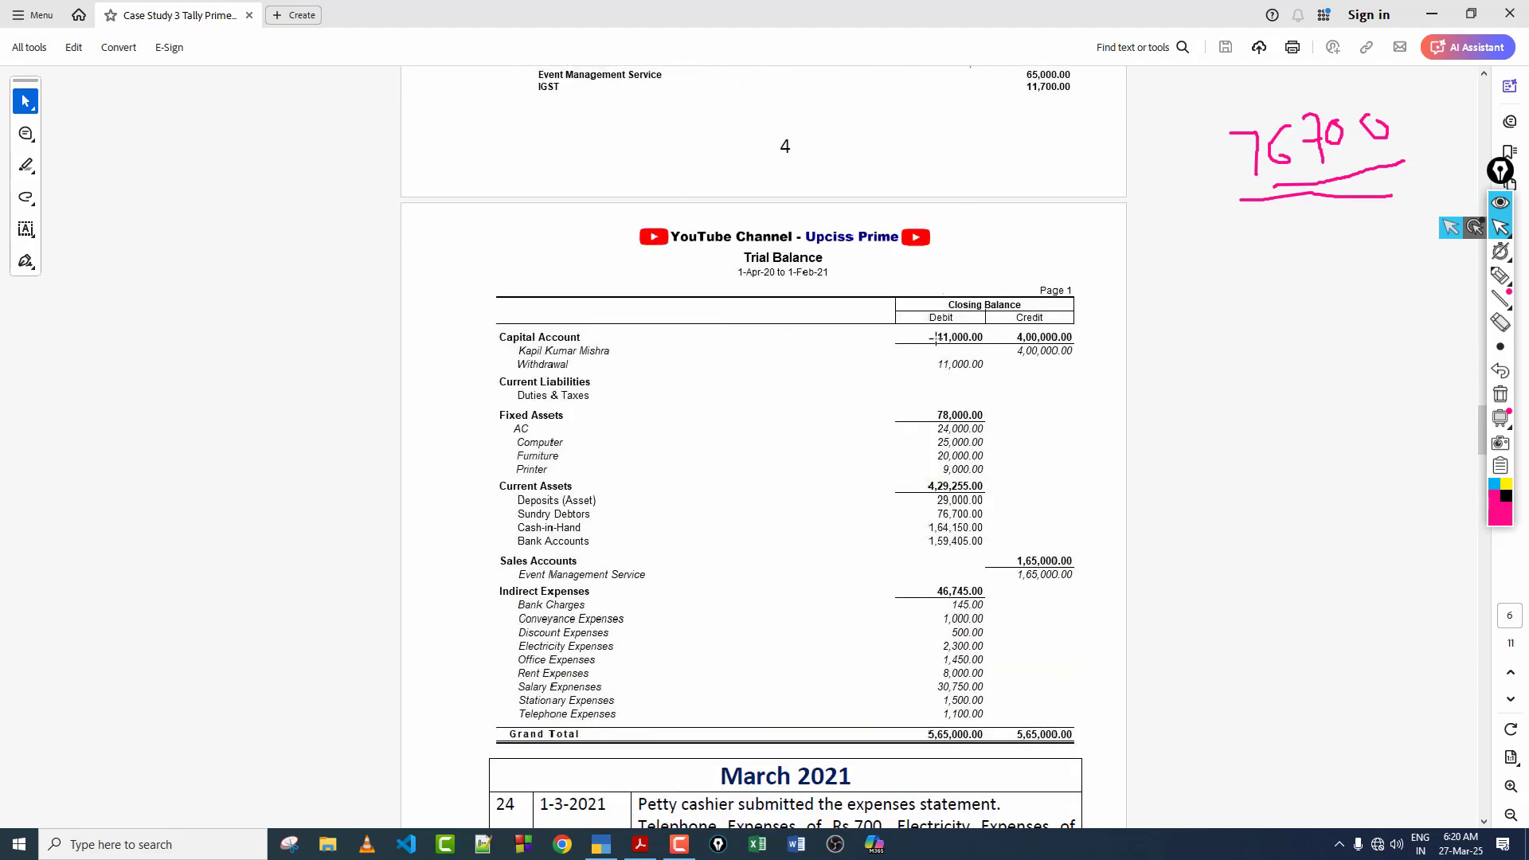
scroll(935, 338, down, 10)
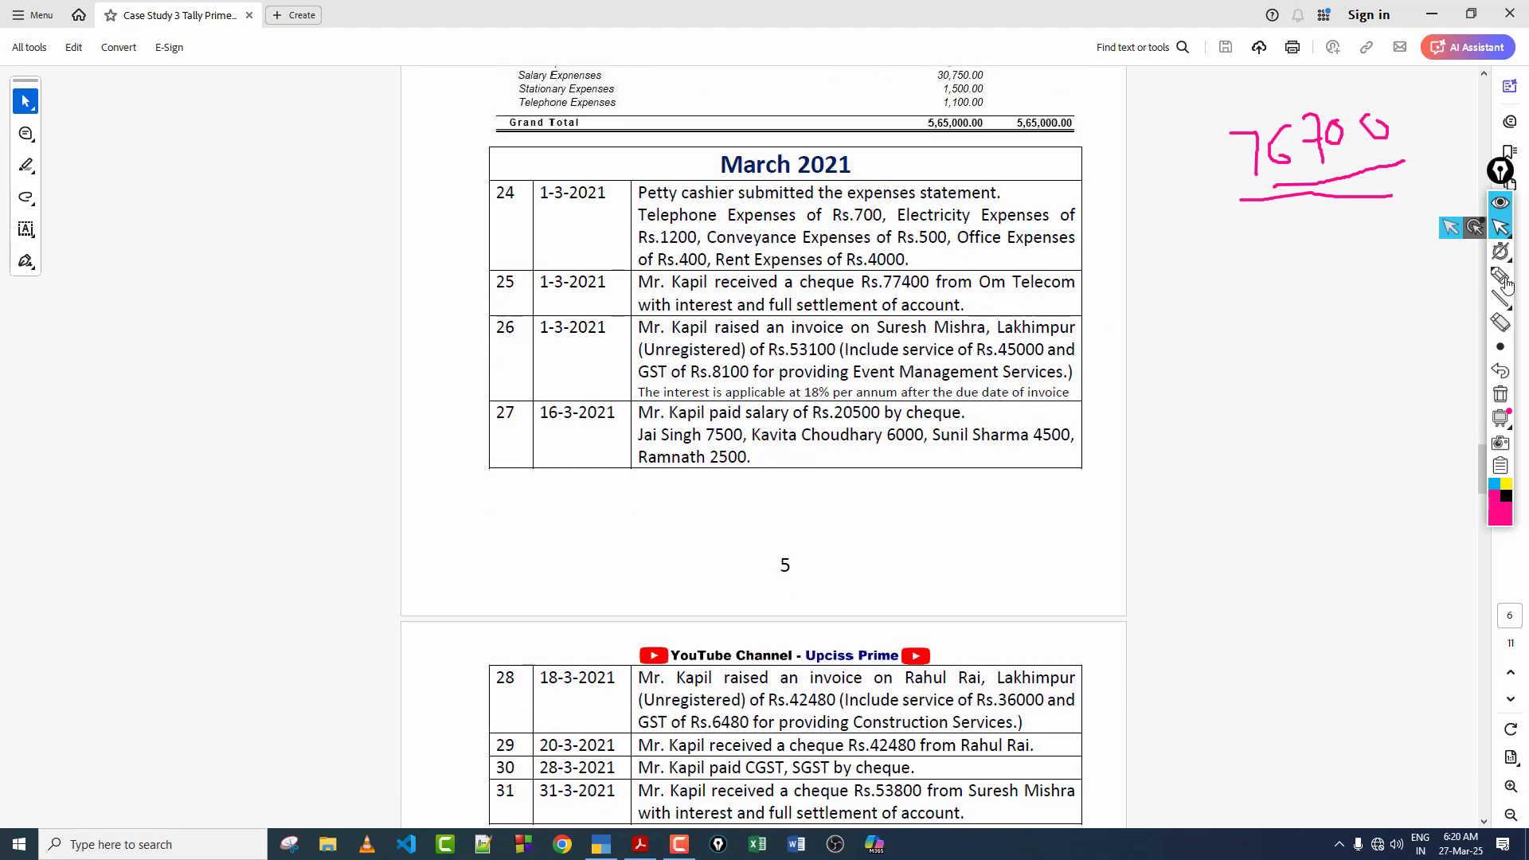
click(1502, 277)
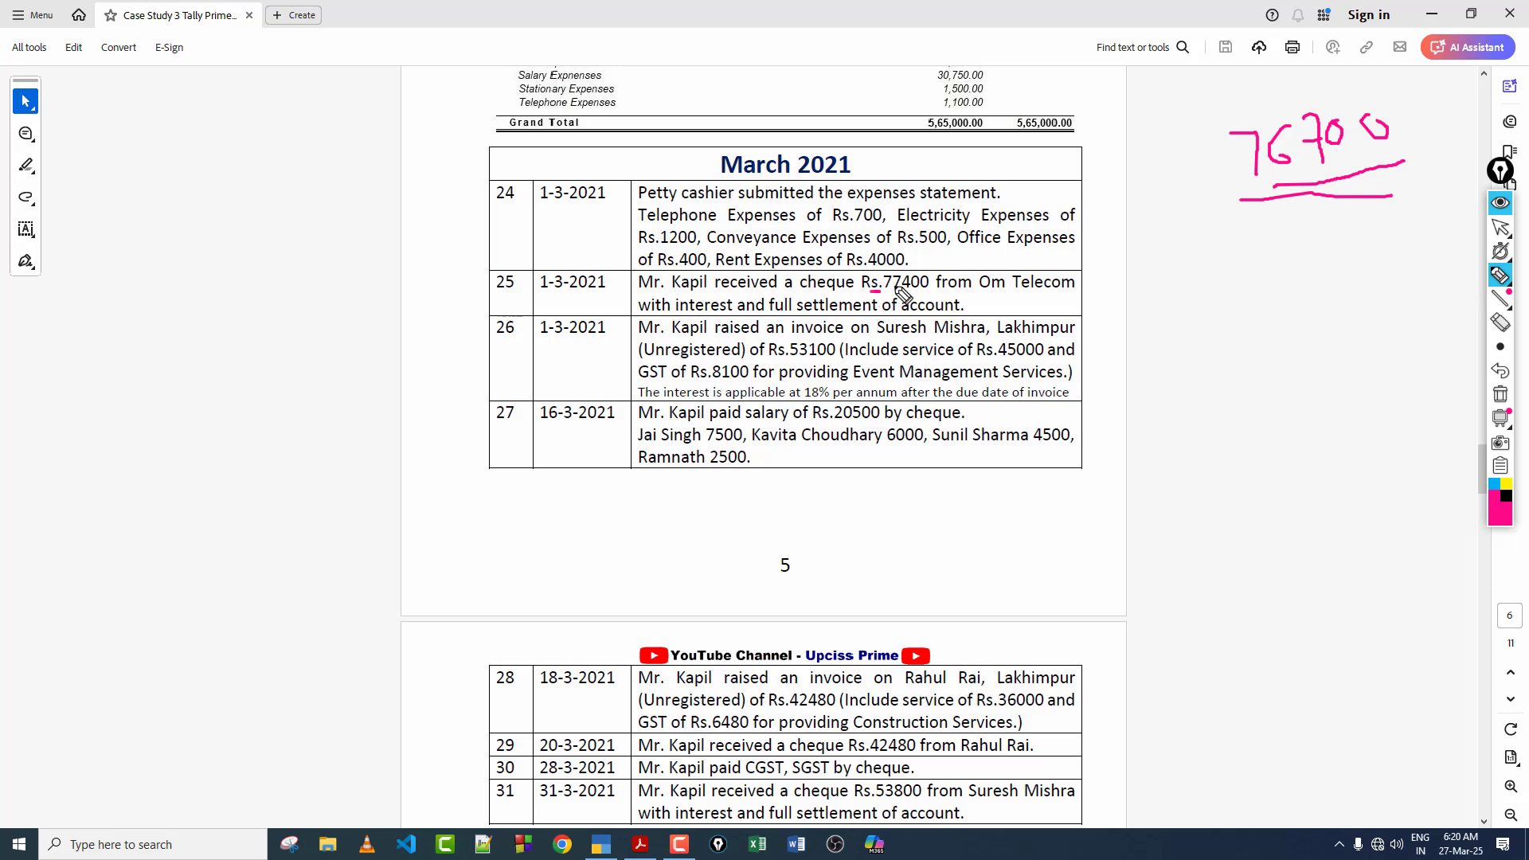
drag(903, 294, 913, 283)
mouse_move(1221, 251)
mouse_down()
mouse_move(1263, 279)
mouse_move(1397, 227)
mouse_move(1389, 203)
mouse_up()
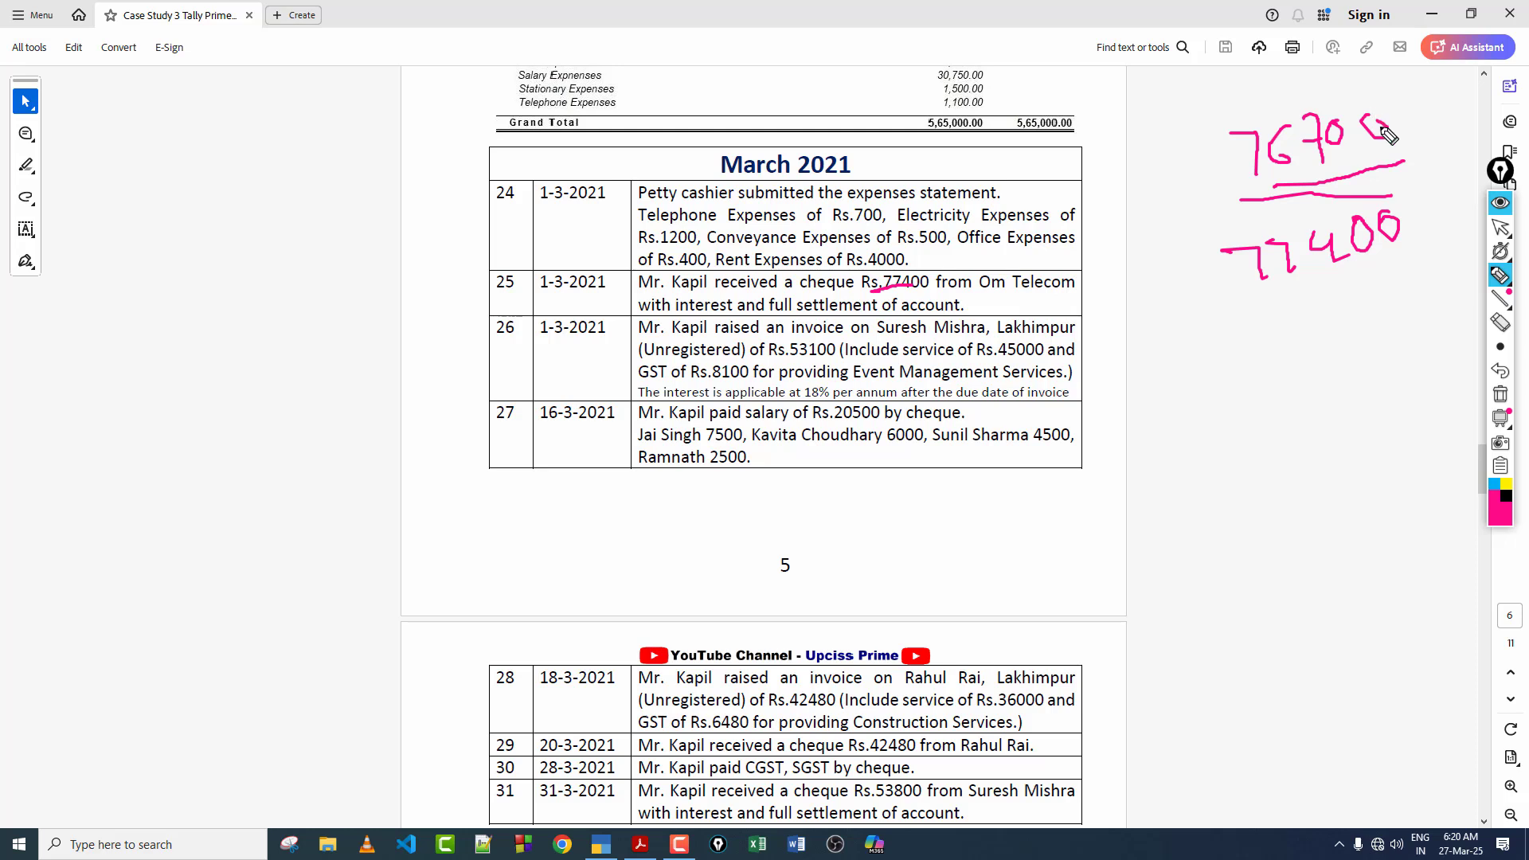
drag(1392, 265, 1323, 290)
Step: Underline Om Telecom in March entry 25, clear all pen annotations, and return to the normal pointer
drag(968, 303, 987, 300)
drag(978, 302, 1064, 296)
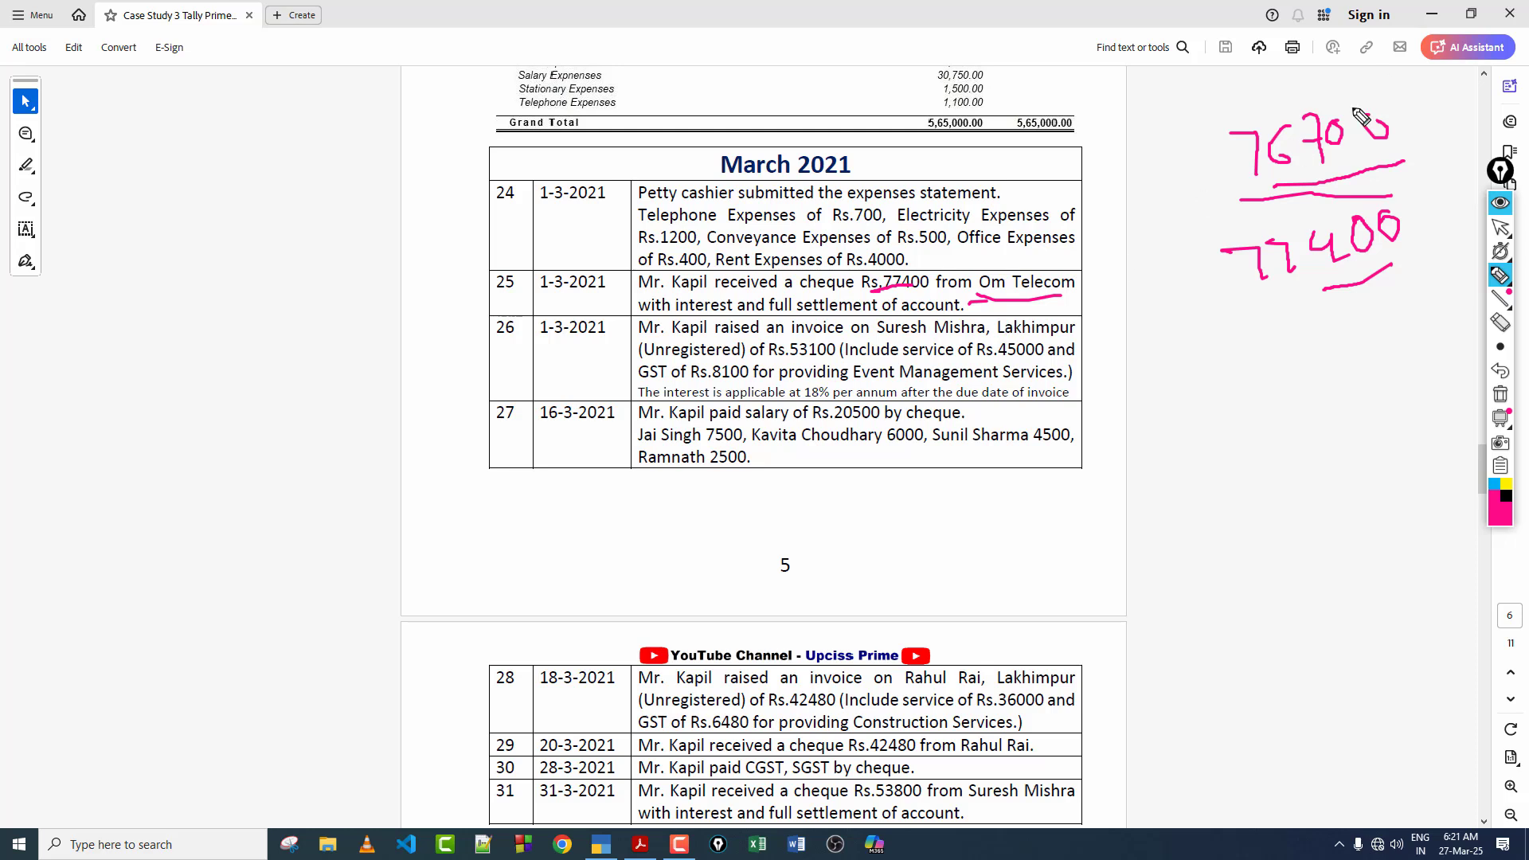
click(1500, 394)
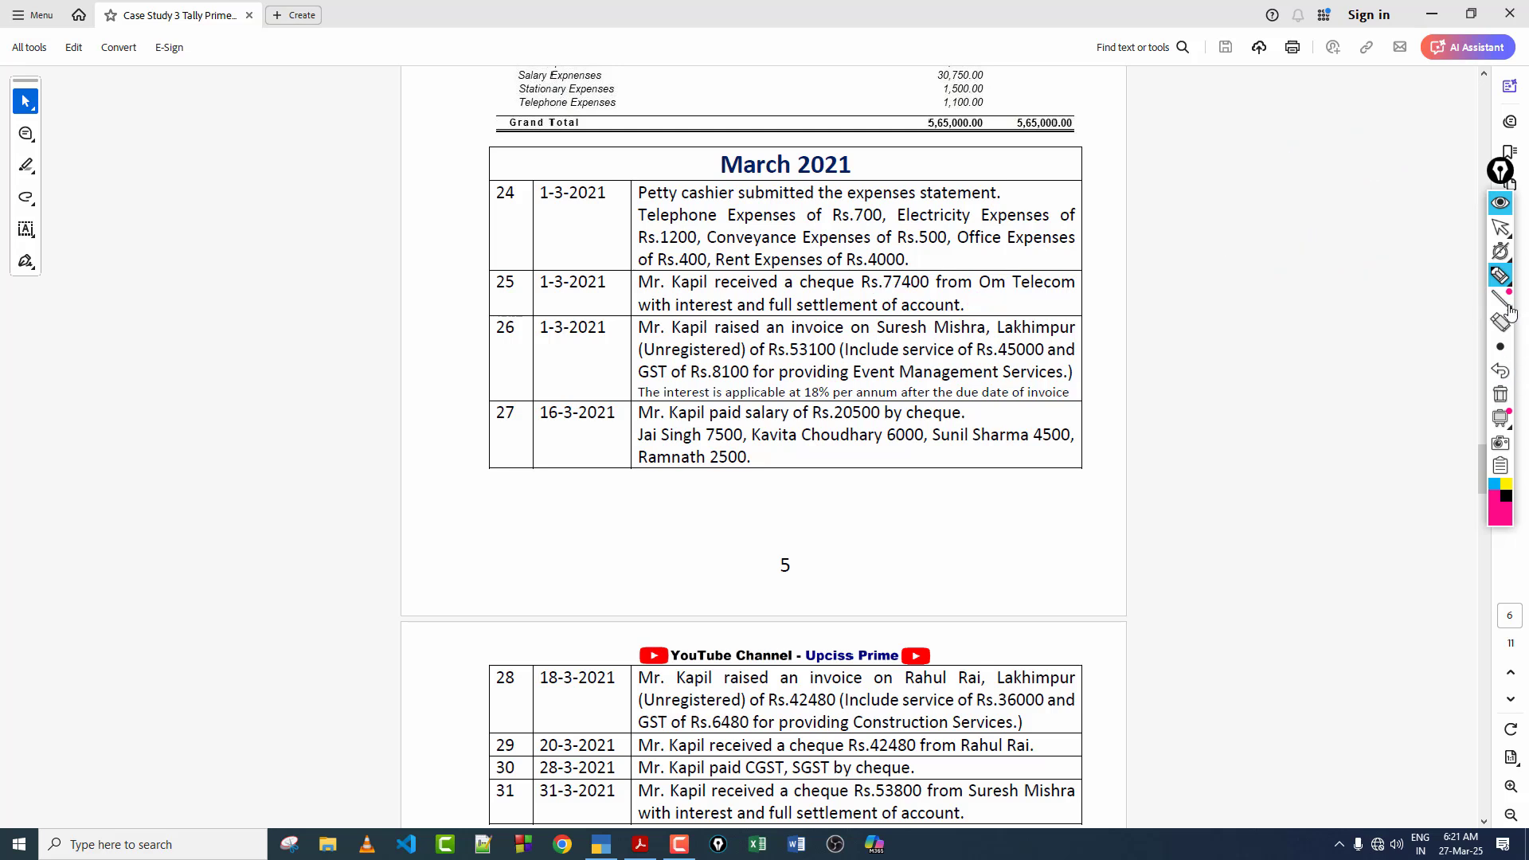
click(1500, 227)
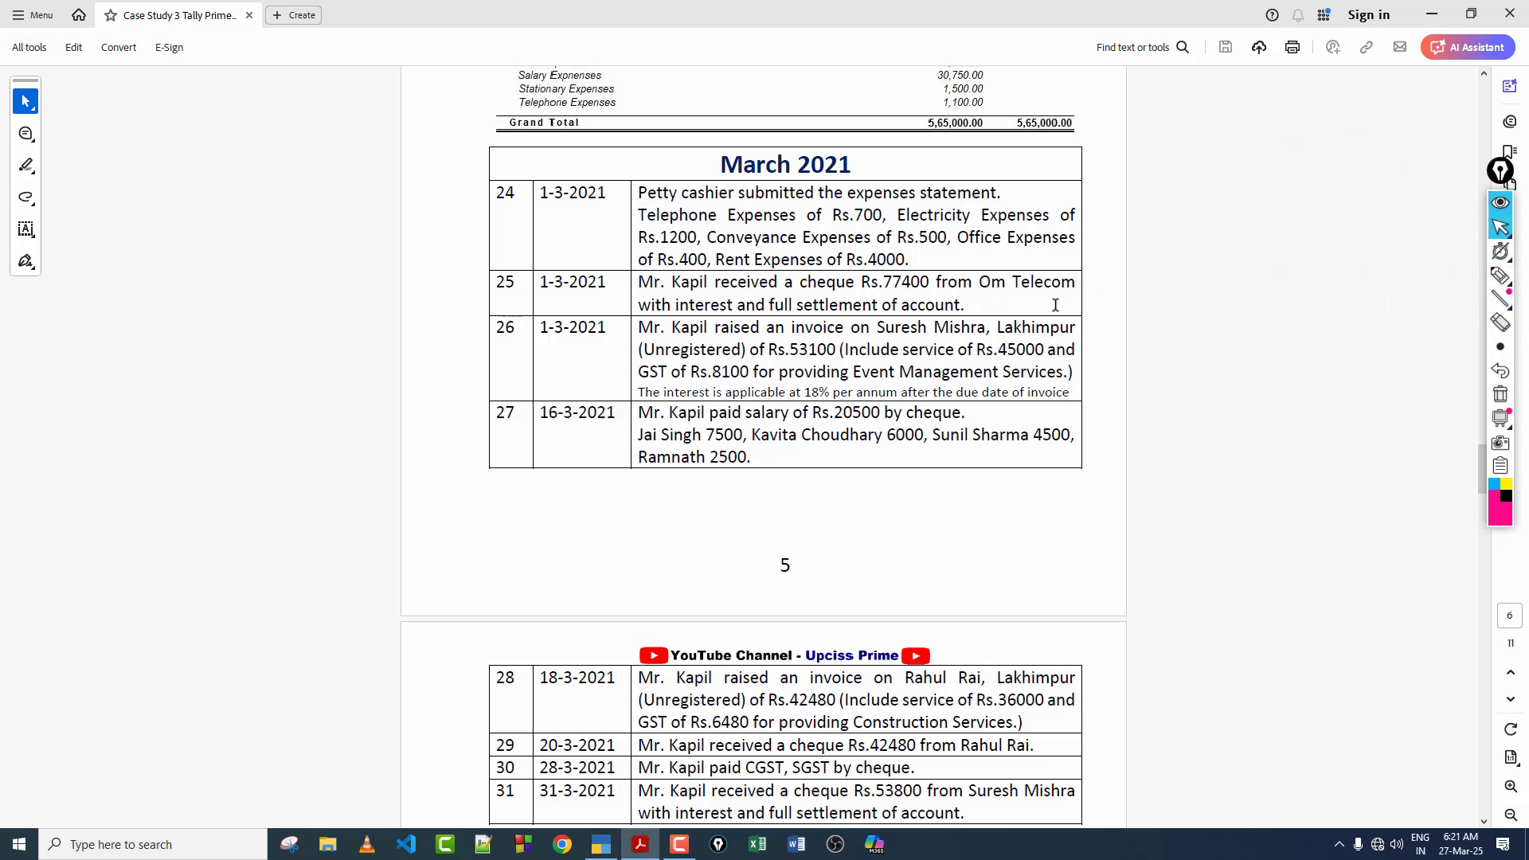
Step: Switch to TallyPrime, leave the empty payment voucher, and open the Interest Receivable report
click(601, 844)
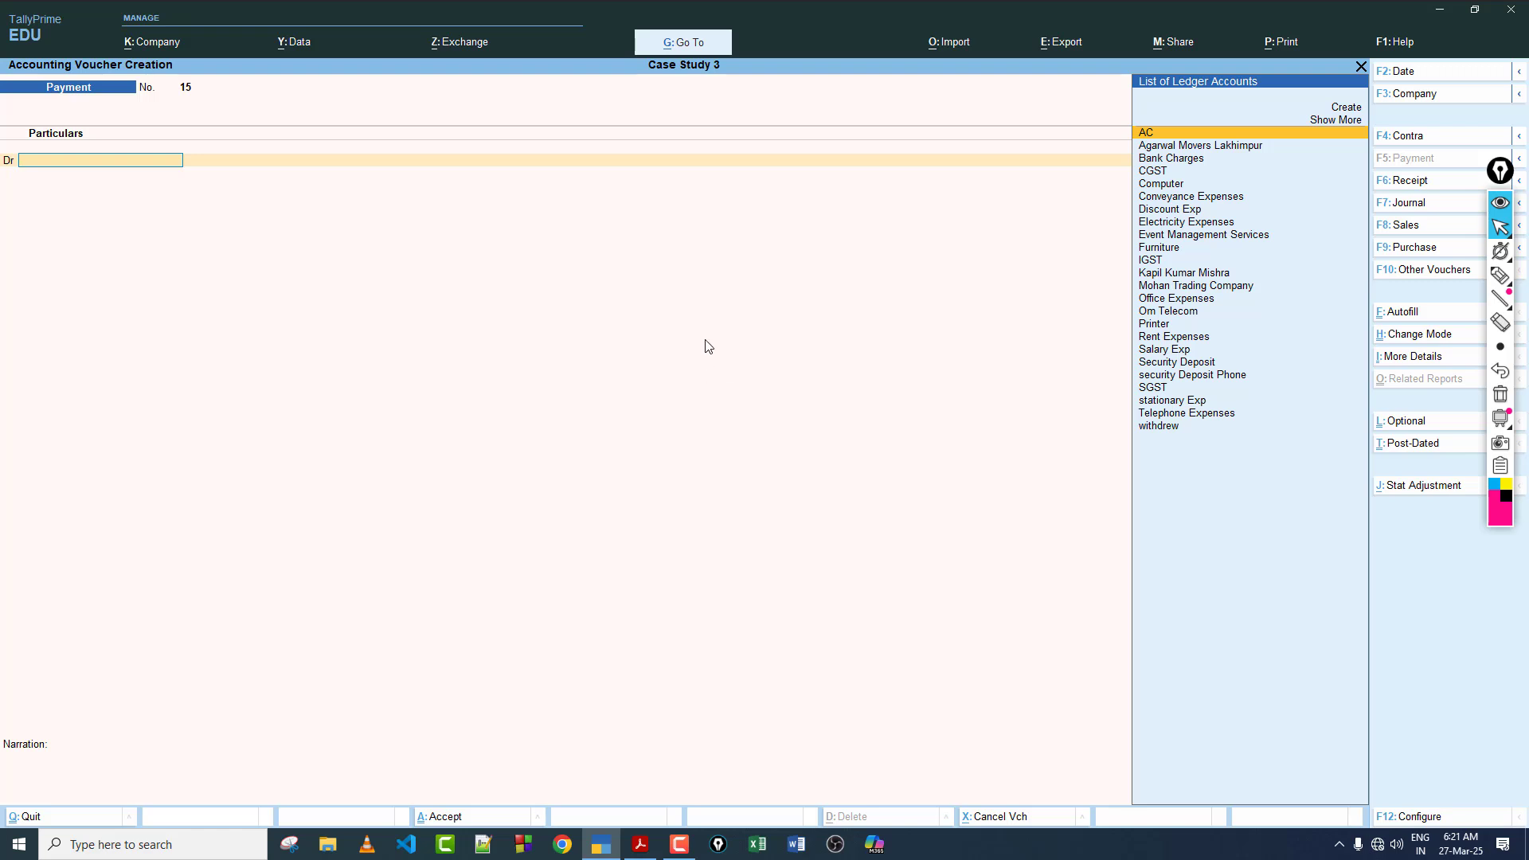
key(Escape)
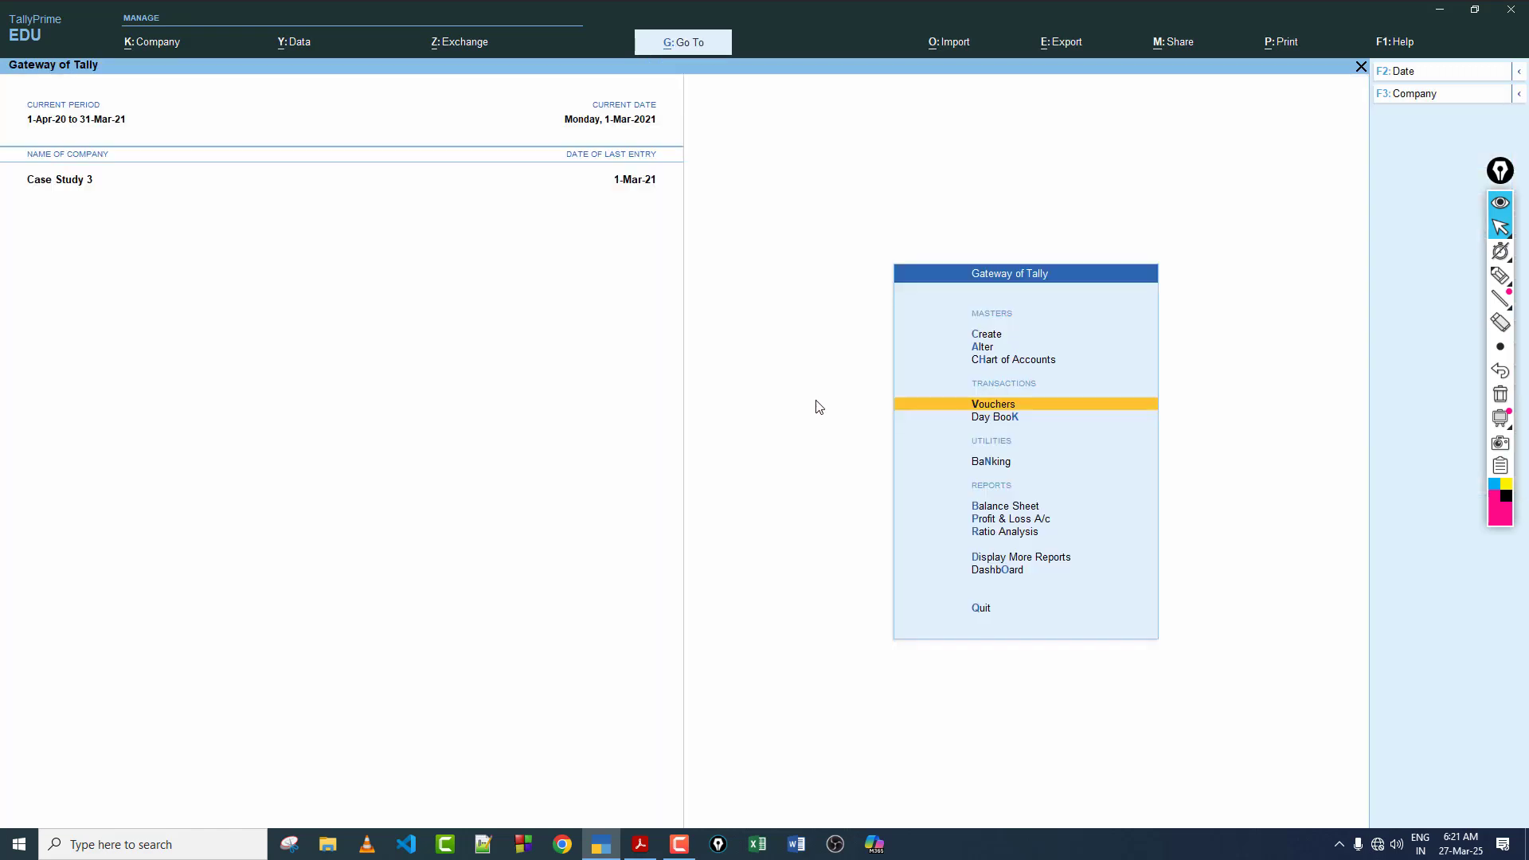
click(1028, 559)
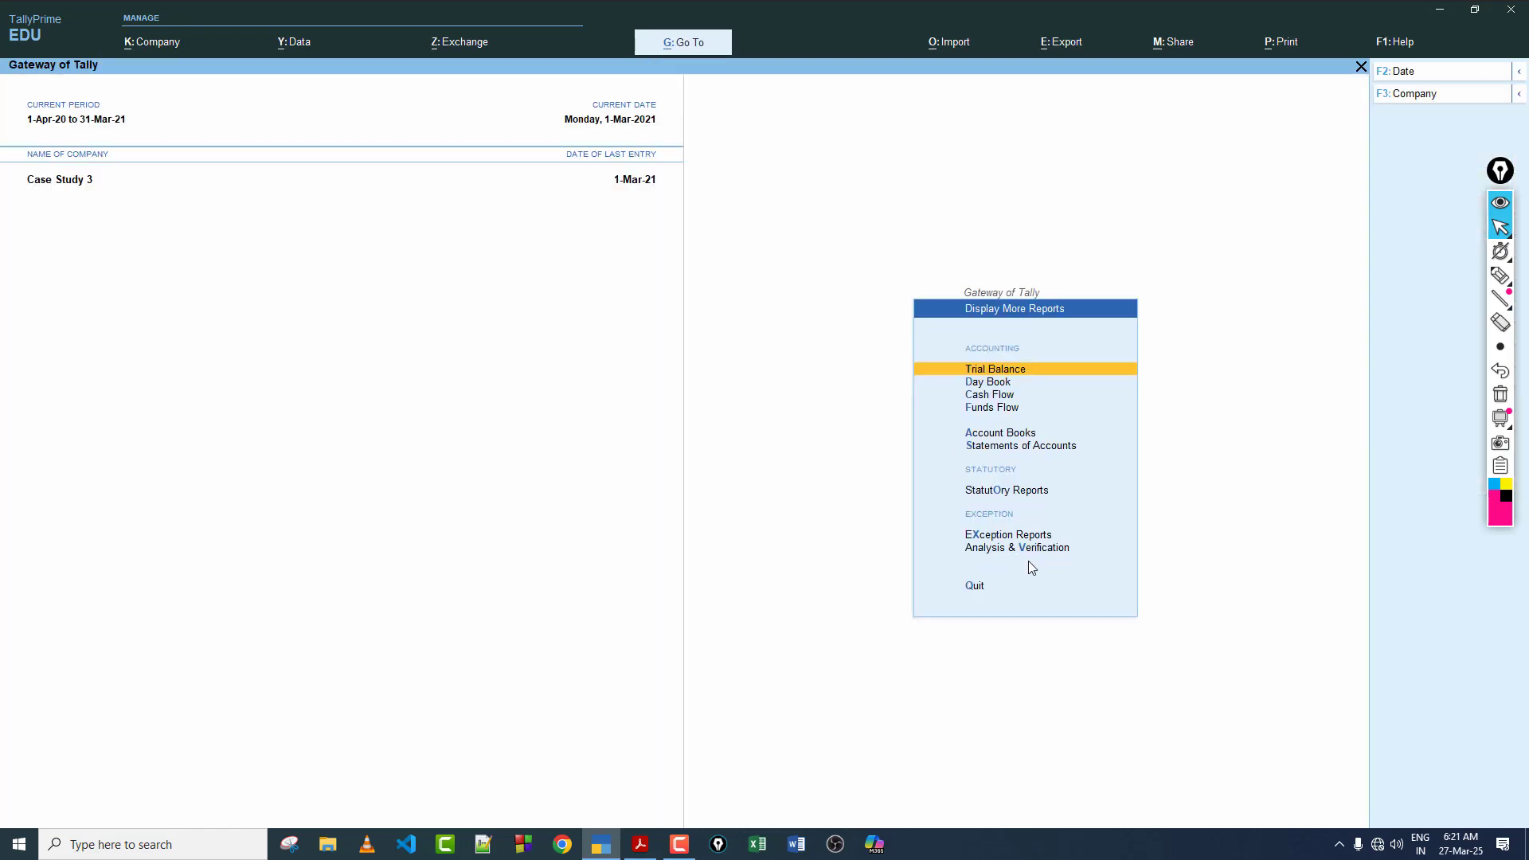
click(1017, 448)
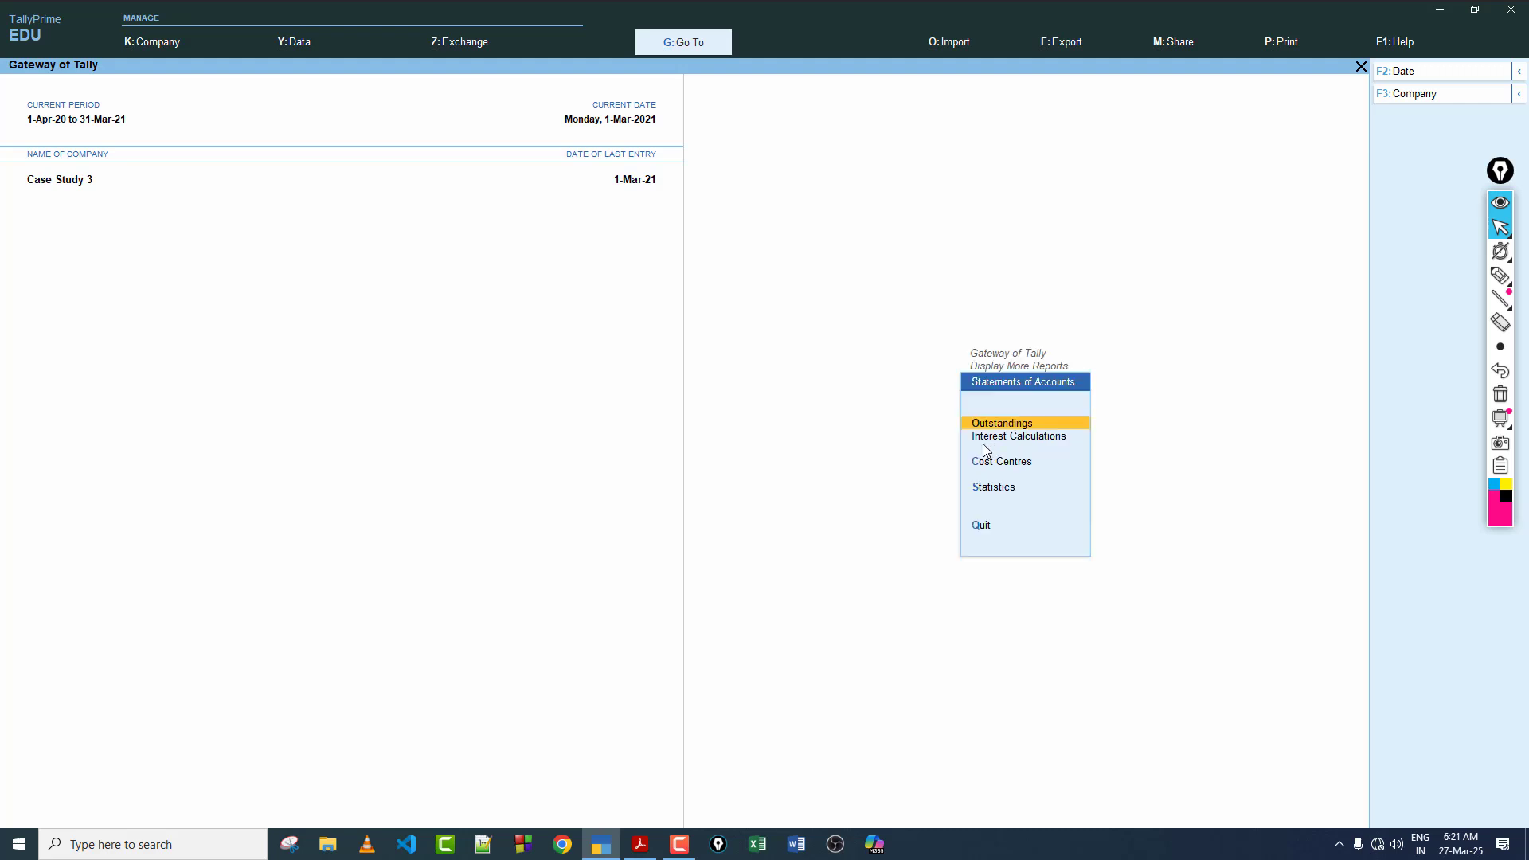
click(1004, 437)
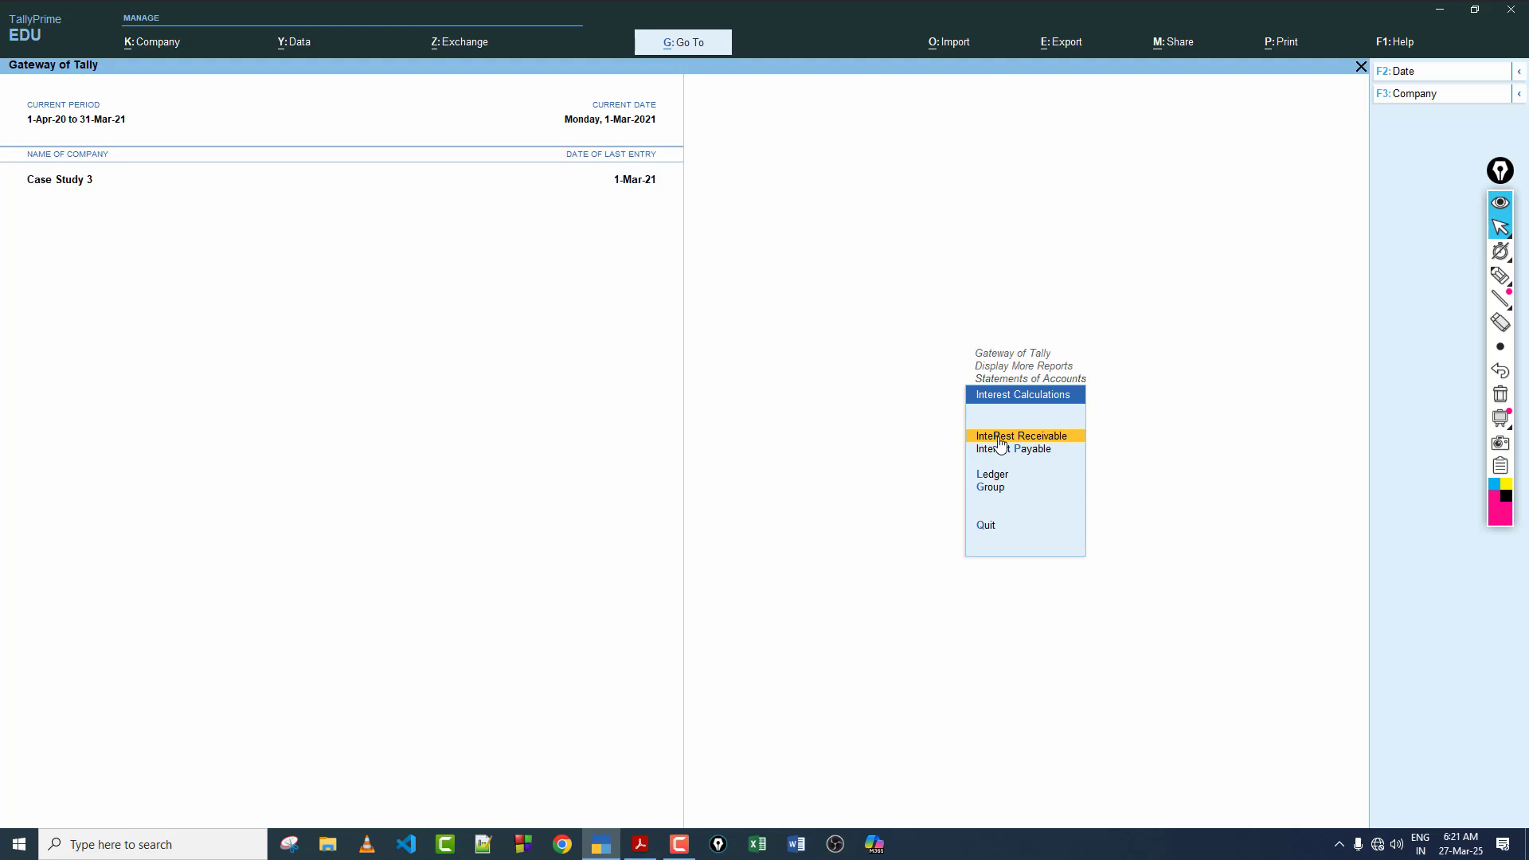
click(1001, 444)
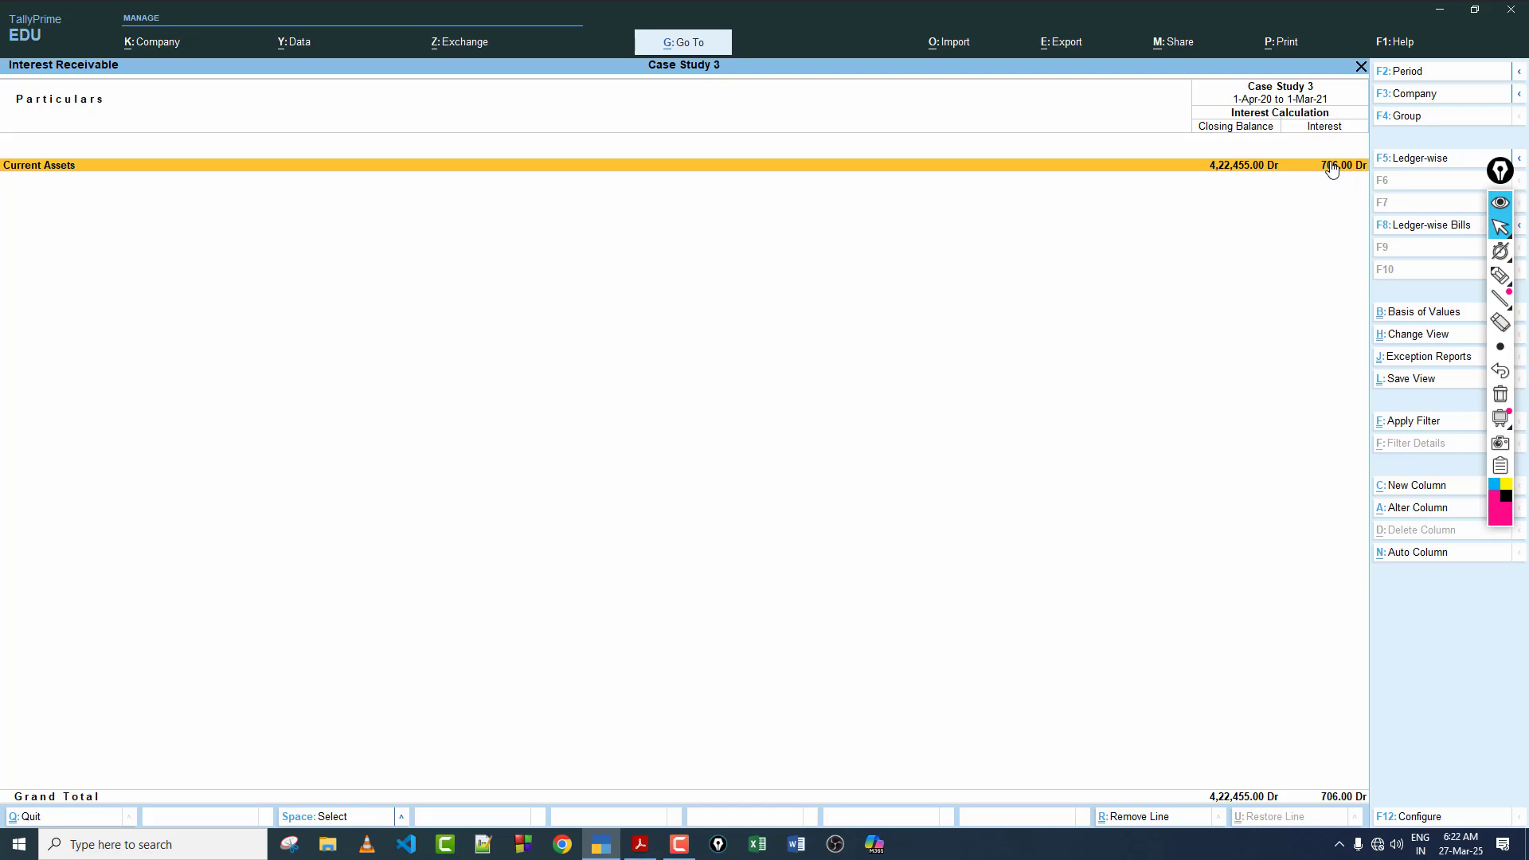
Step: Drill down through Current Assets and Sundry Debtors to Om Telecom, examine its detailed interest calculation, and leave the reports
key(Return)
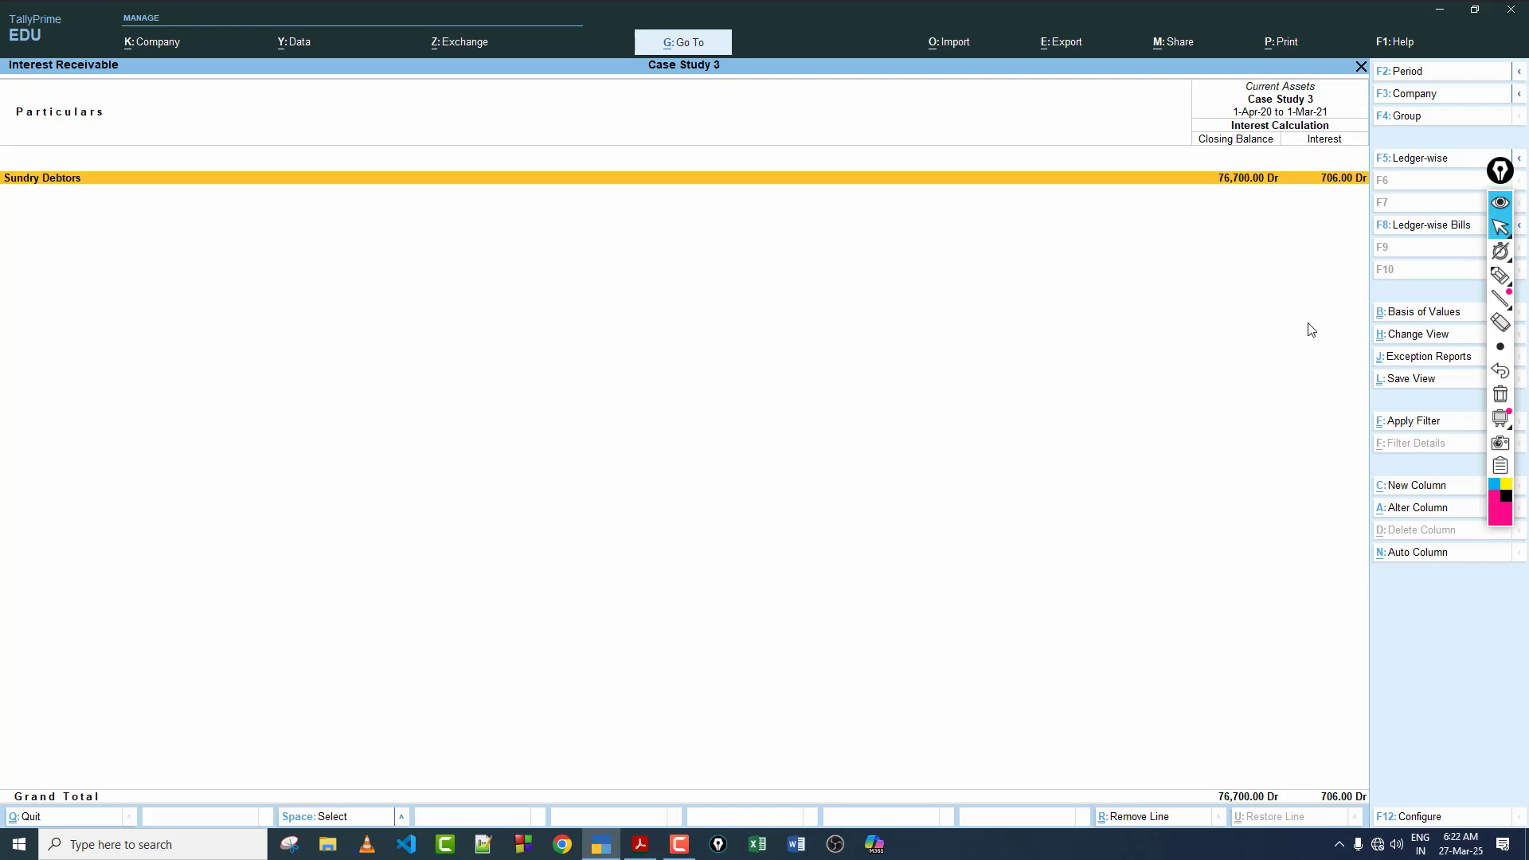
key(Return)
key(Return)
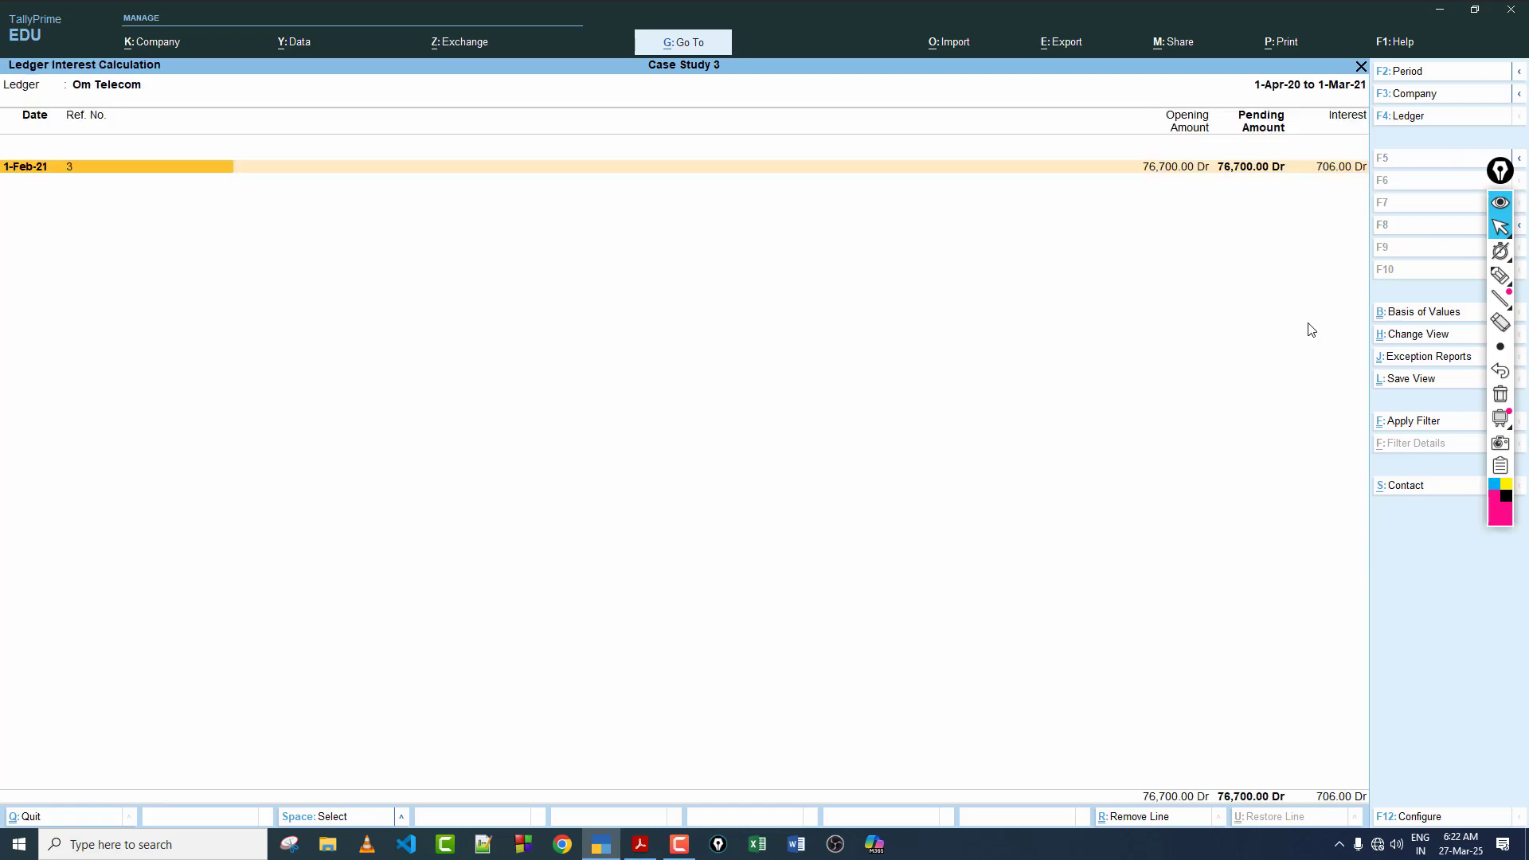
key(alt+F5)
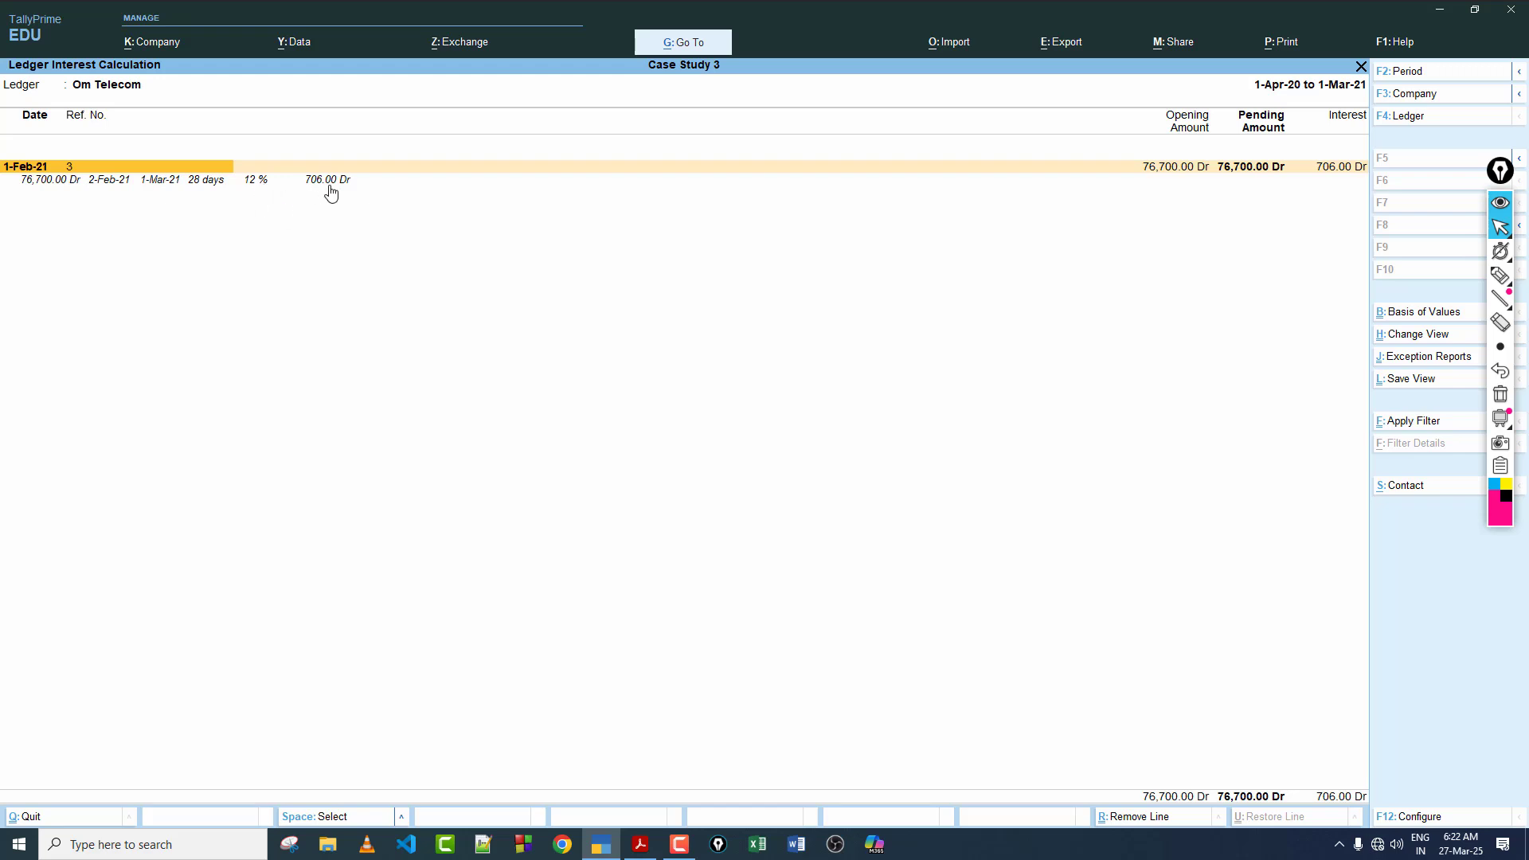
key(Escape)
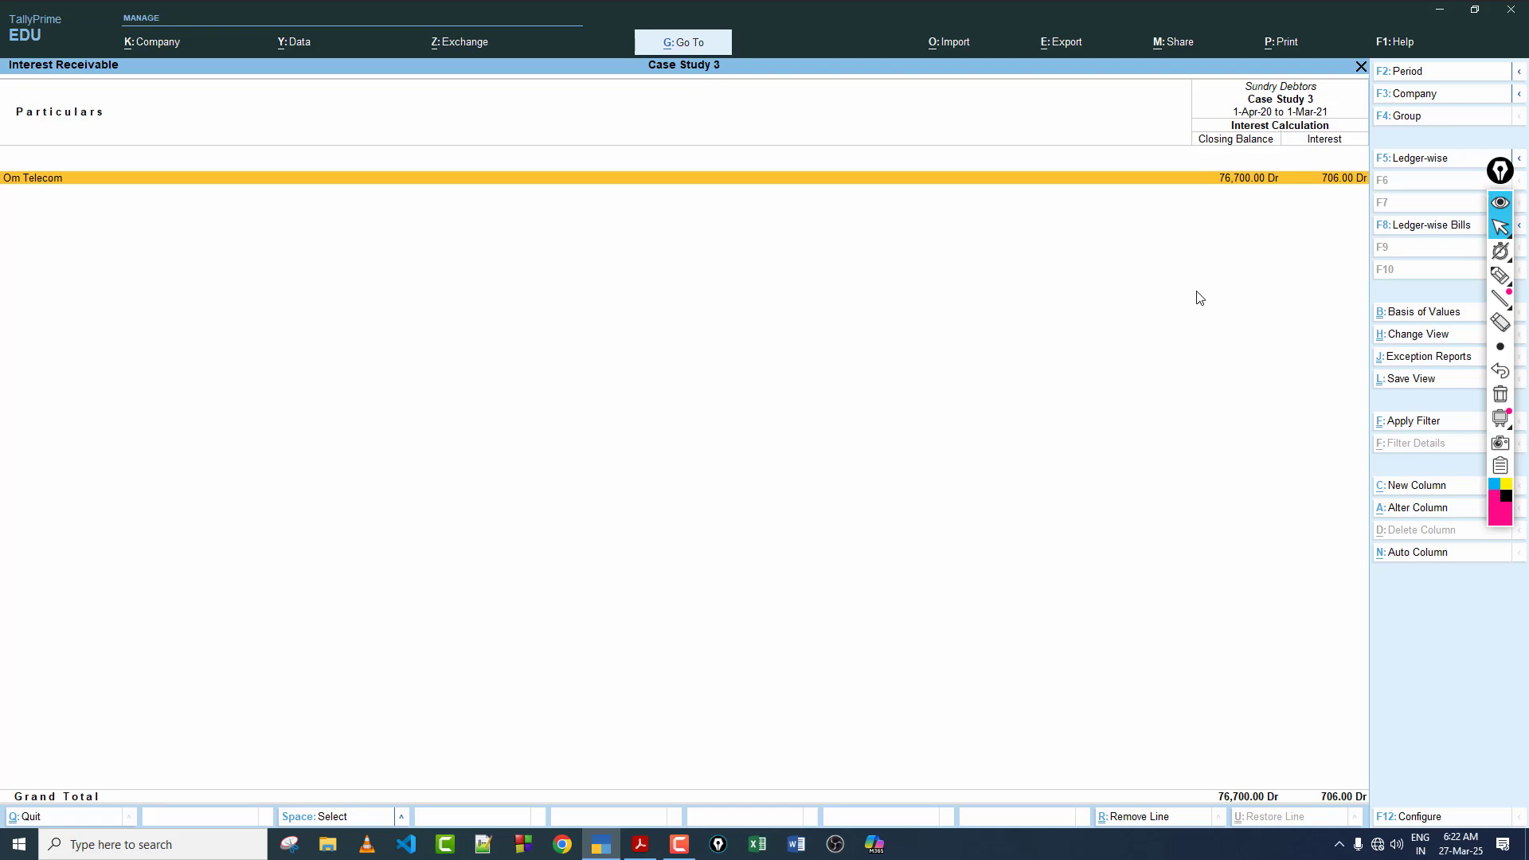
key(Escape)
key(Escape)
key(Escape)
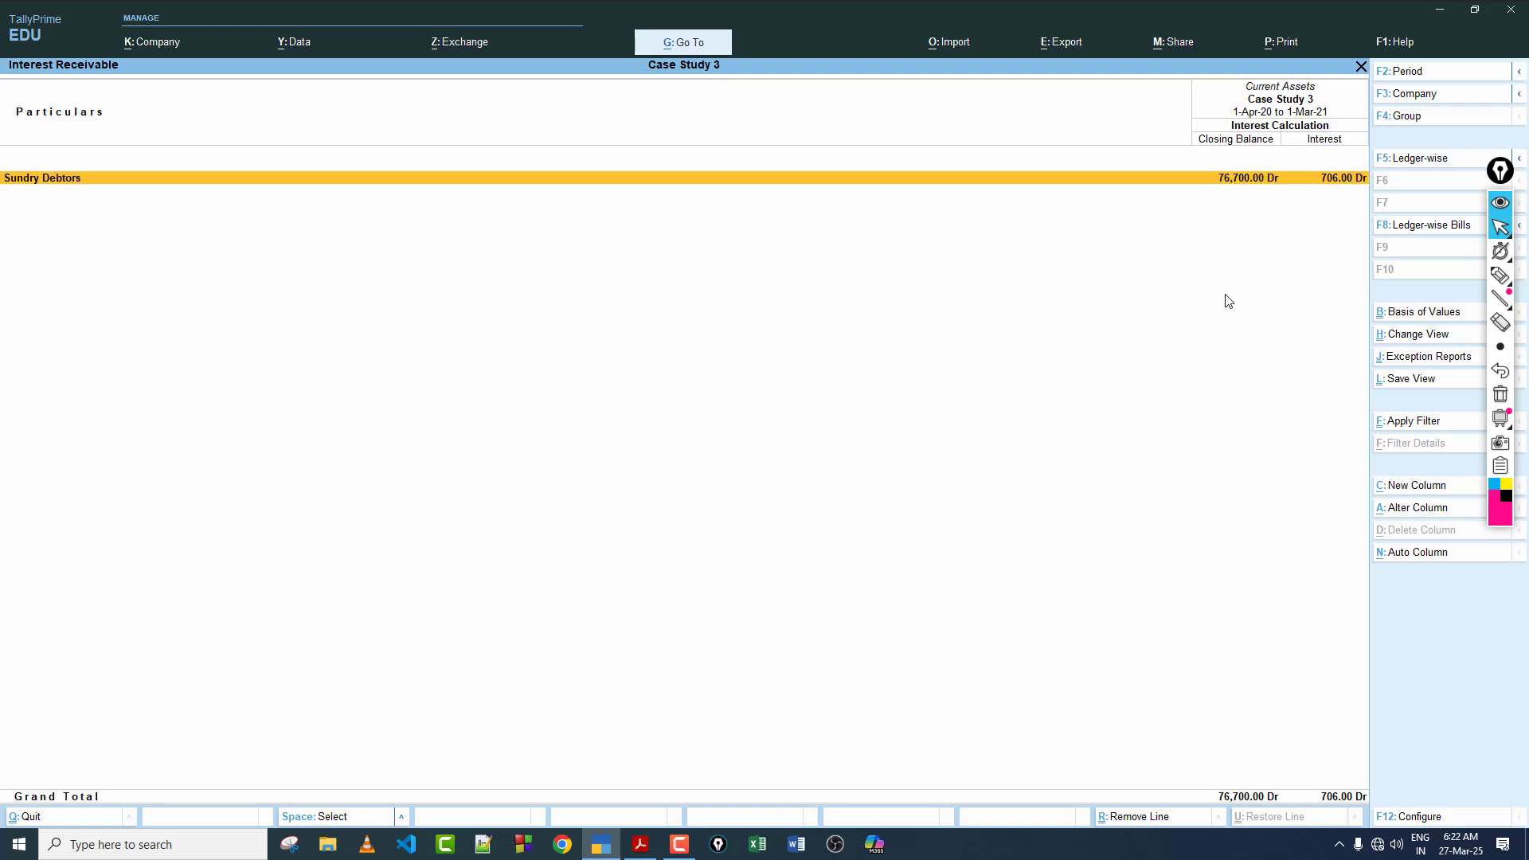
key(Escape)
key(Escape)
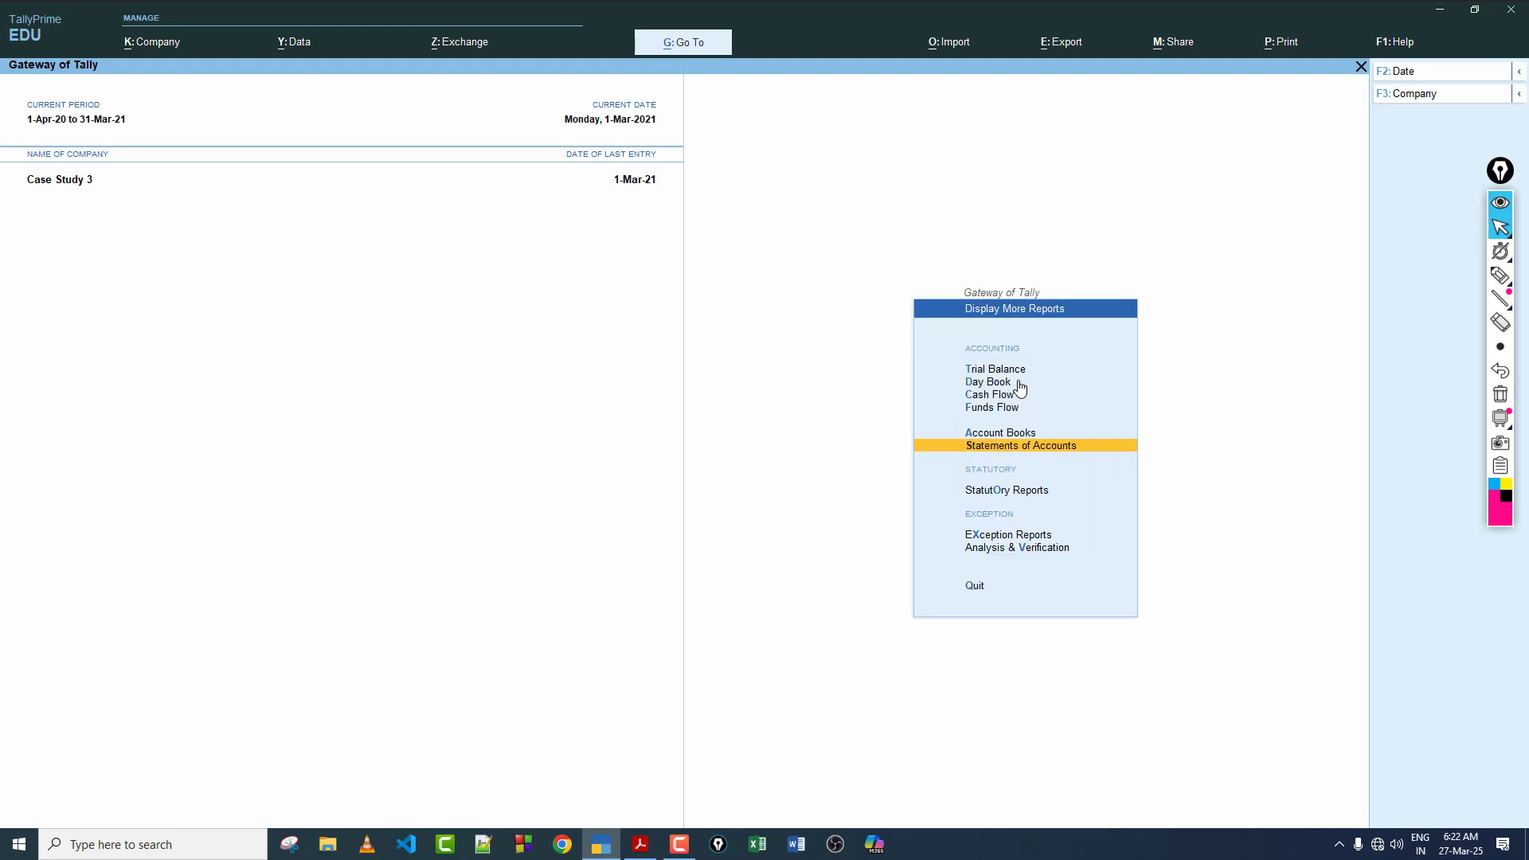
key(Escape)
Step: Open the Debit Note voucher type for alteration
click(996, 404)
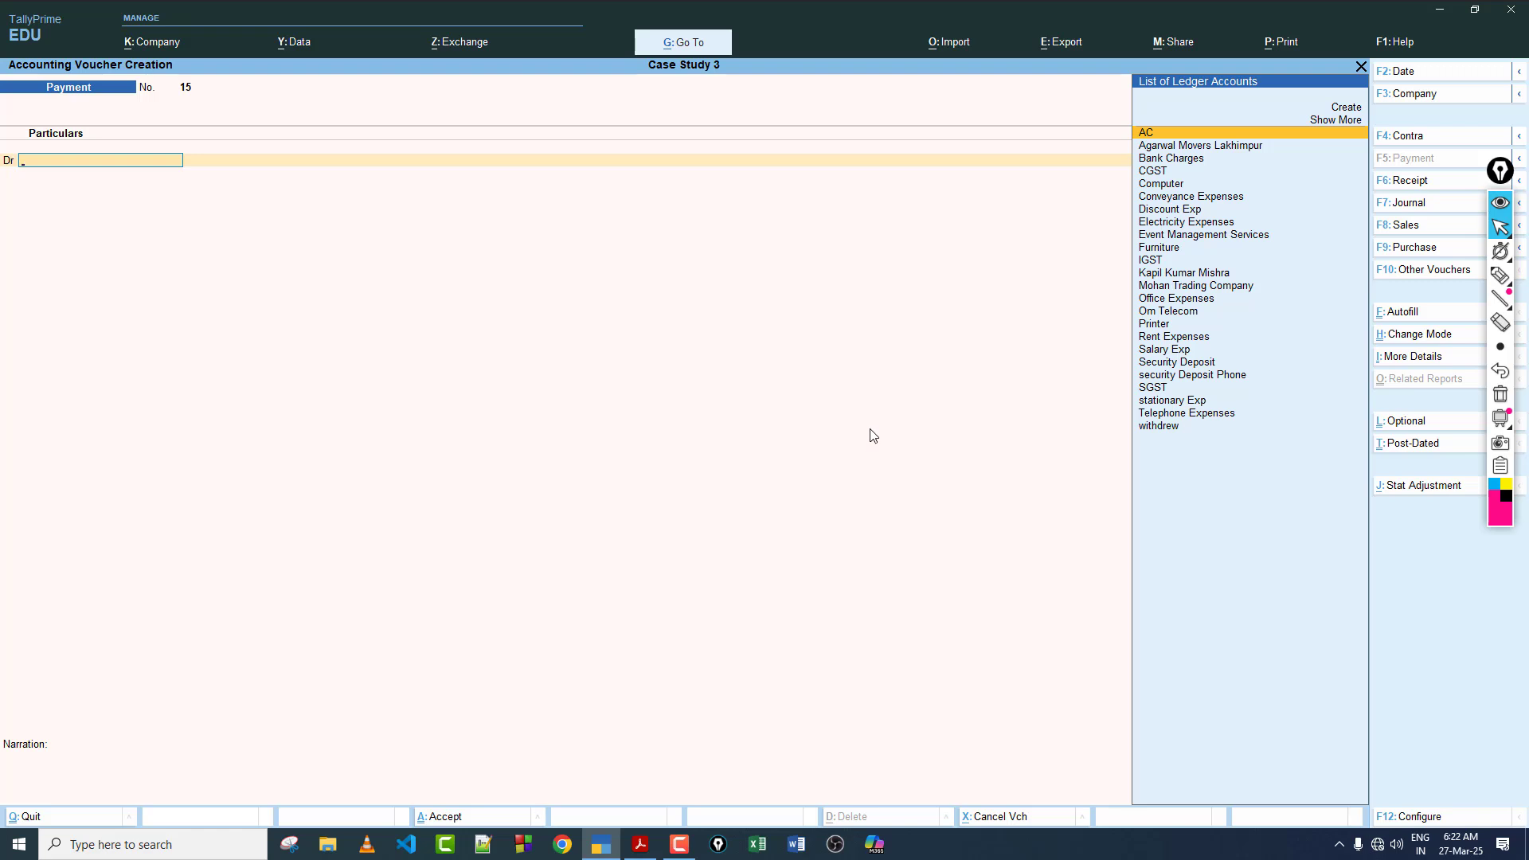
key(Escape)
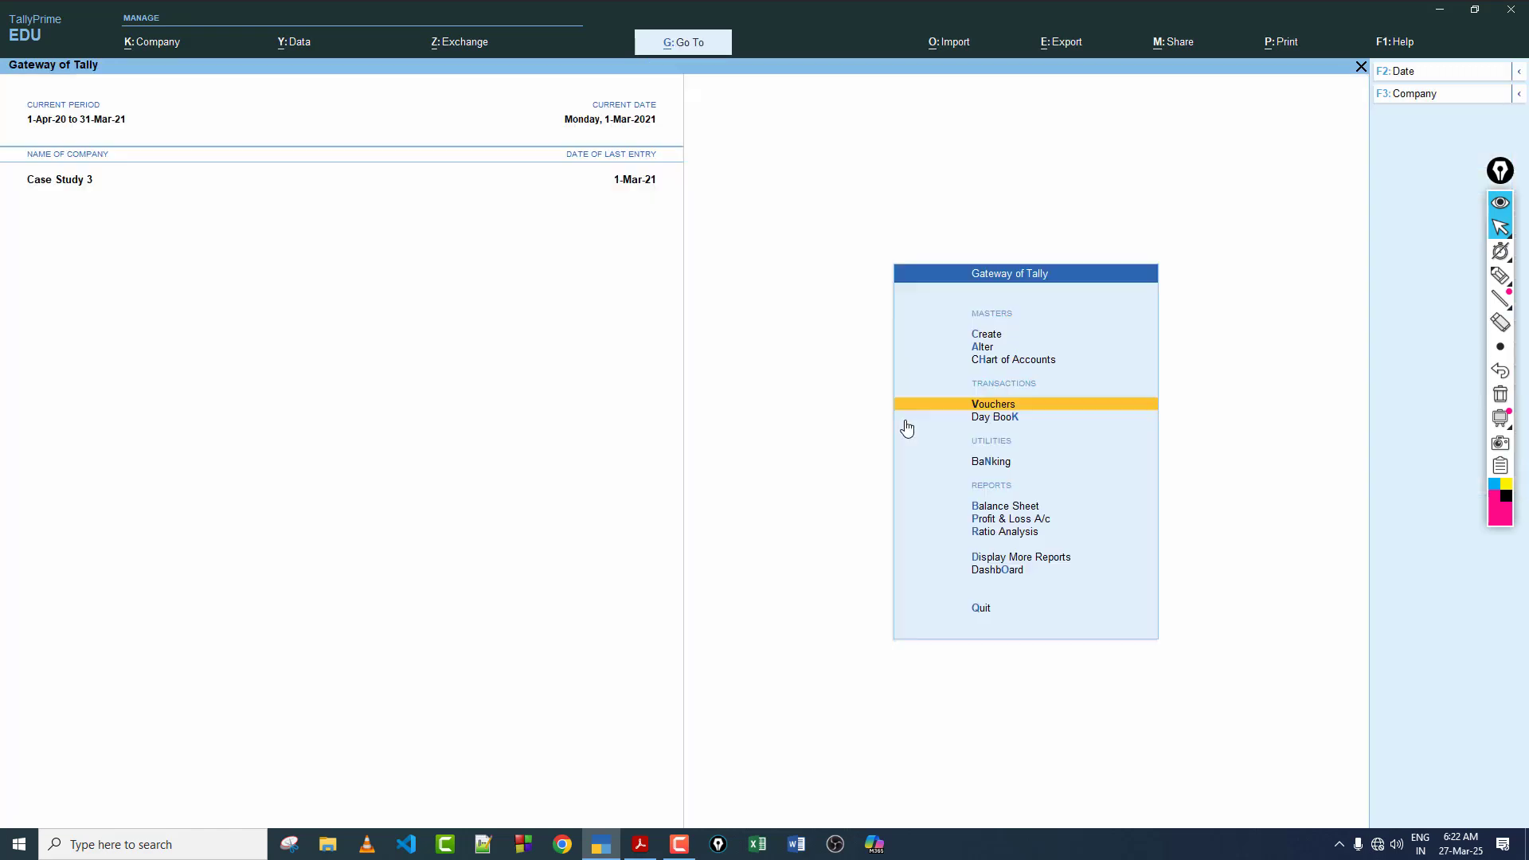
click(977, 348)
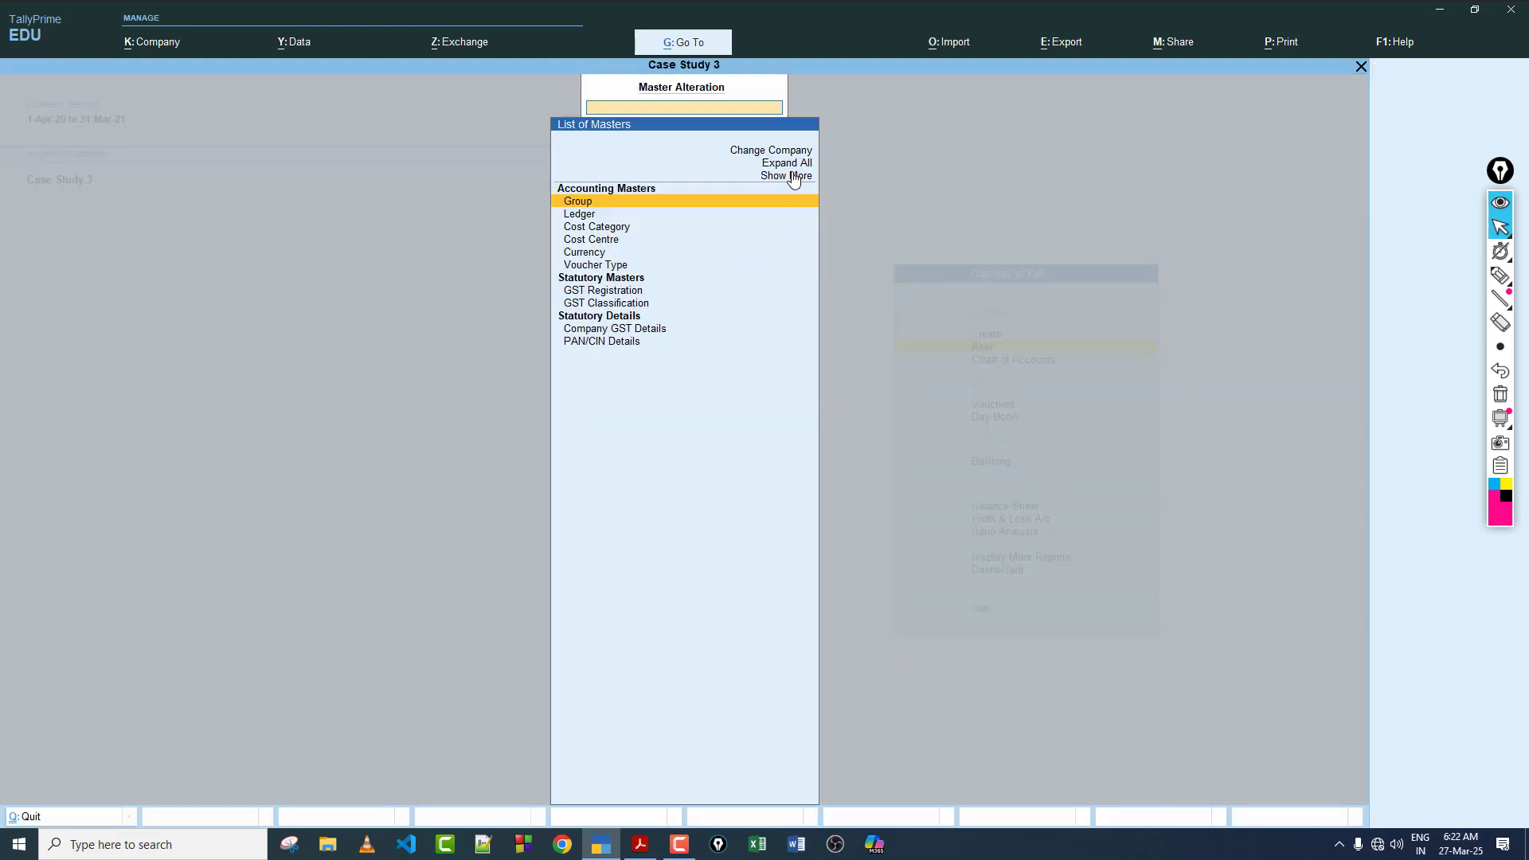
click(620, 267)
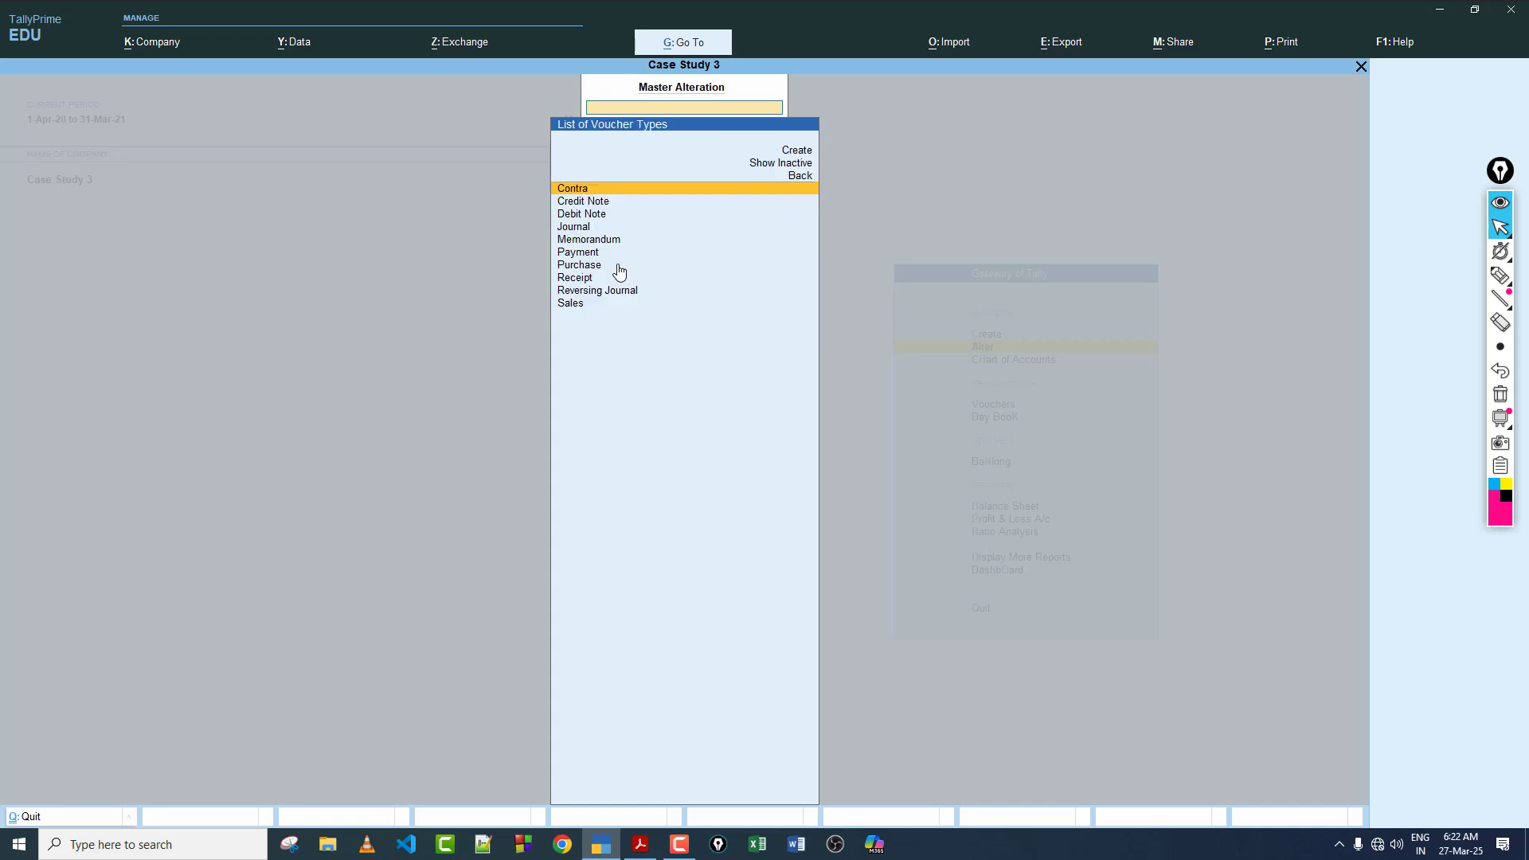
click(599, 215)
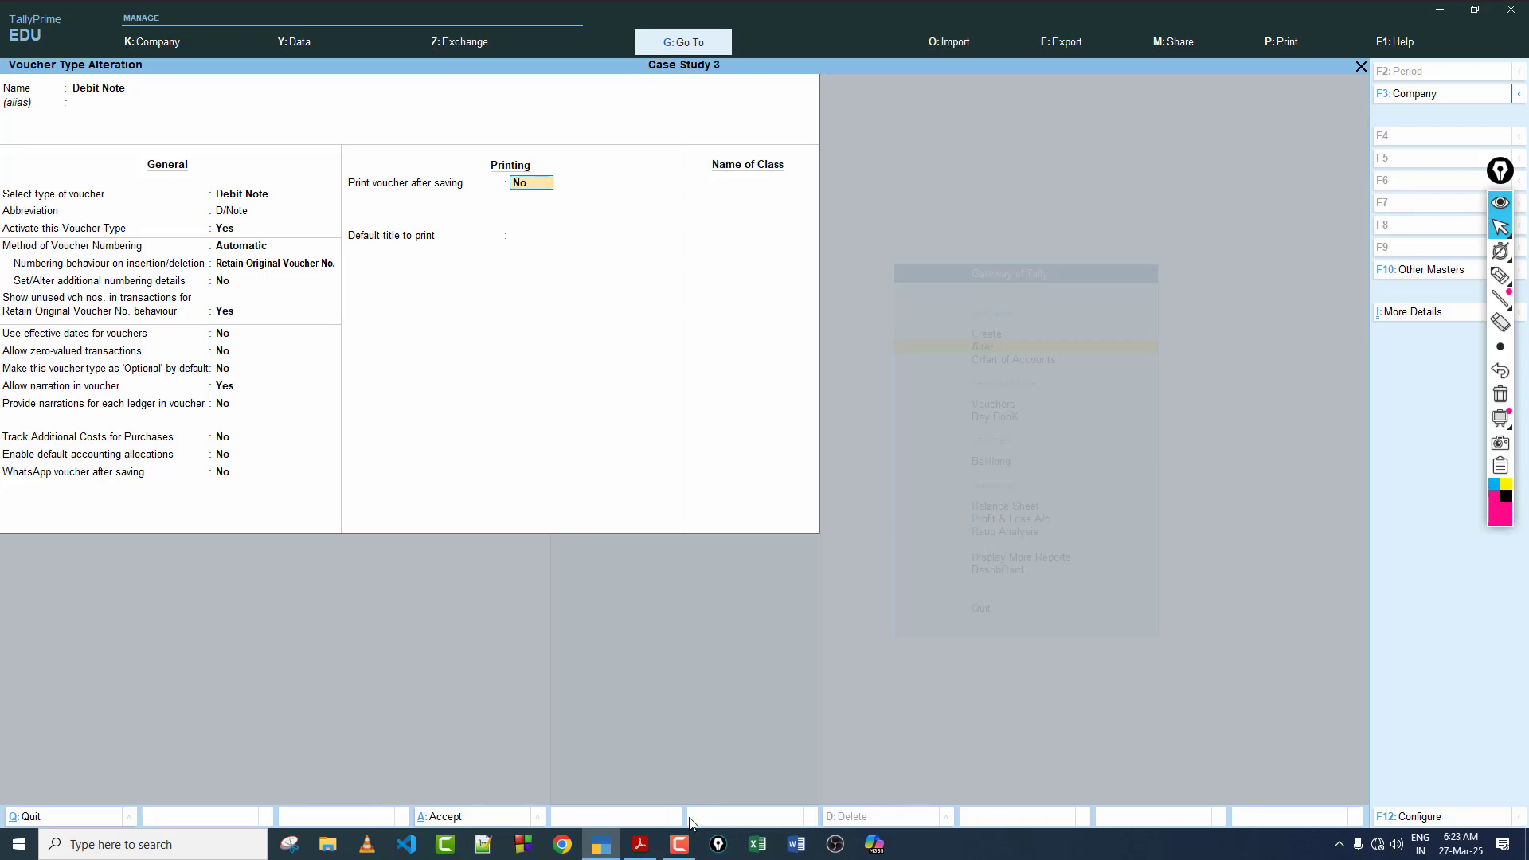
Step: Copy the word interest from March entry 25 in the PDF and name a new Debit Note class "interest Receive"
click(640, 844)
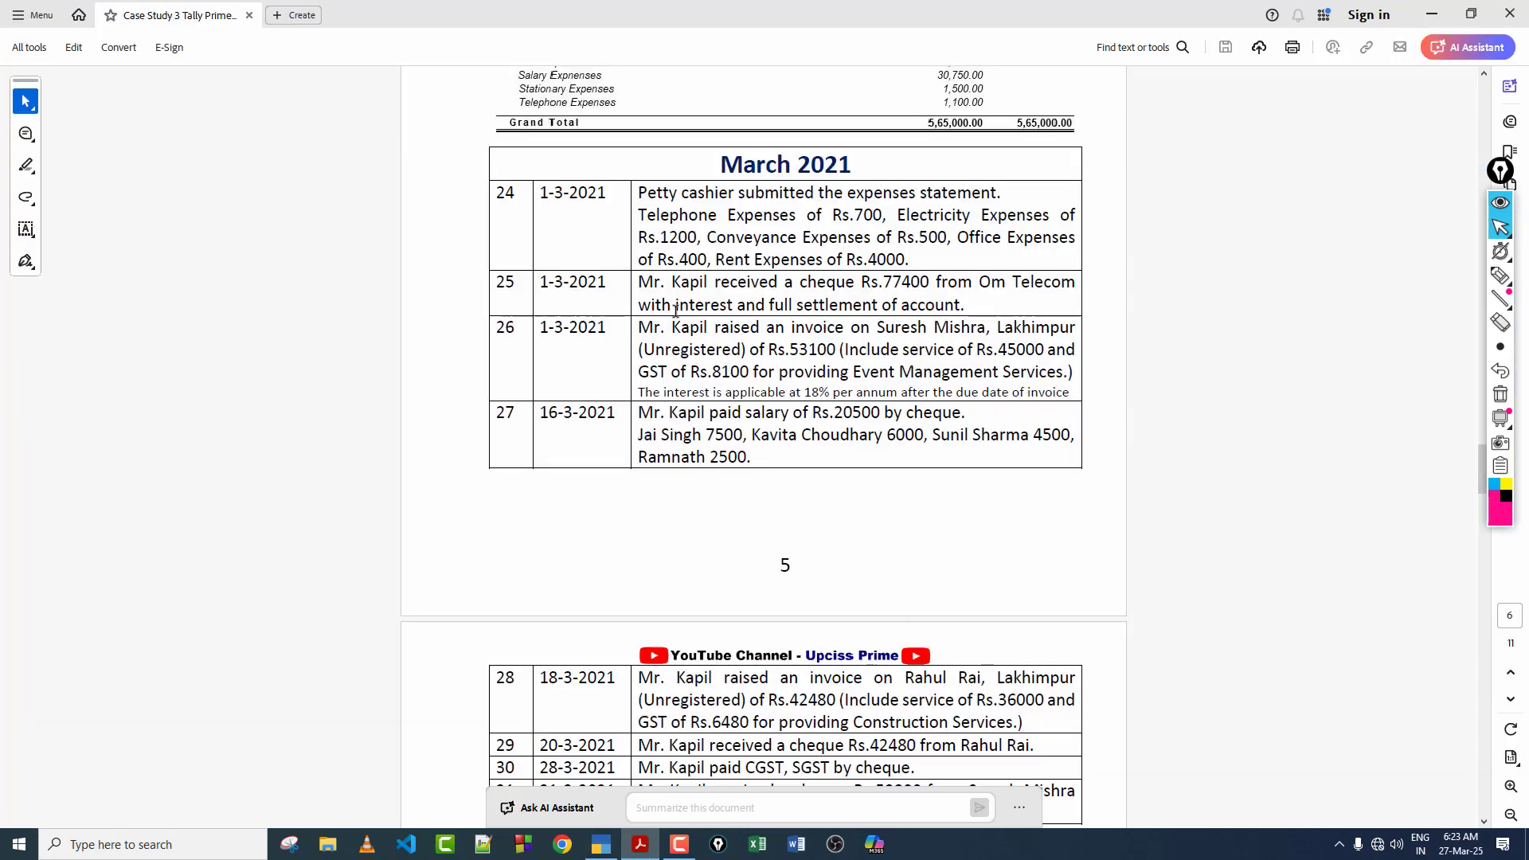
drag(677, 308, 733, 307)
key(ctrl+c)
key(alt+Tab)
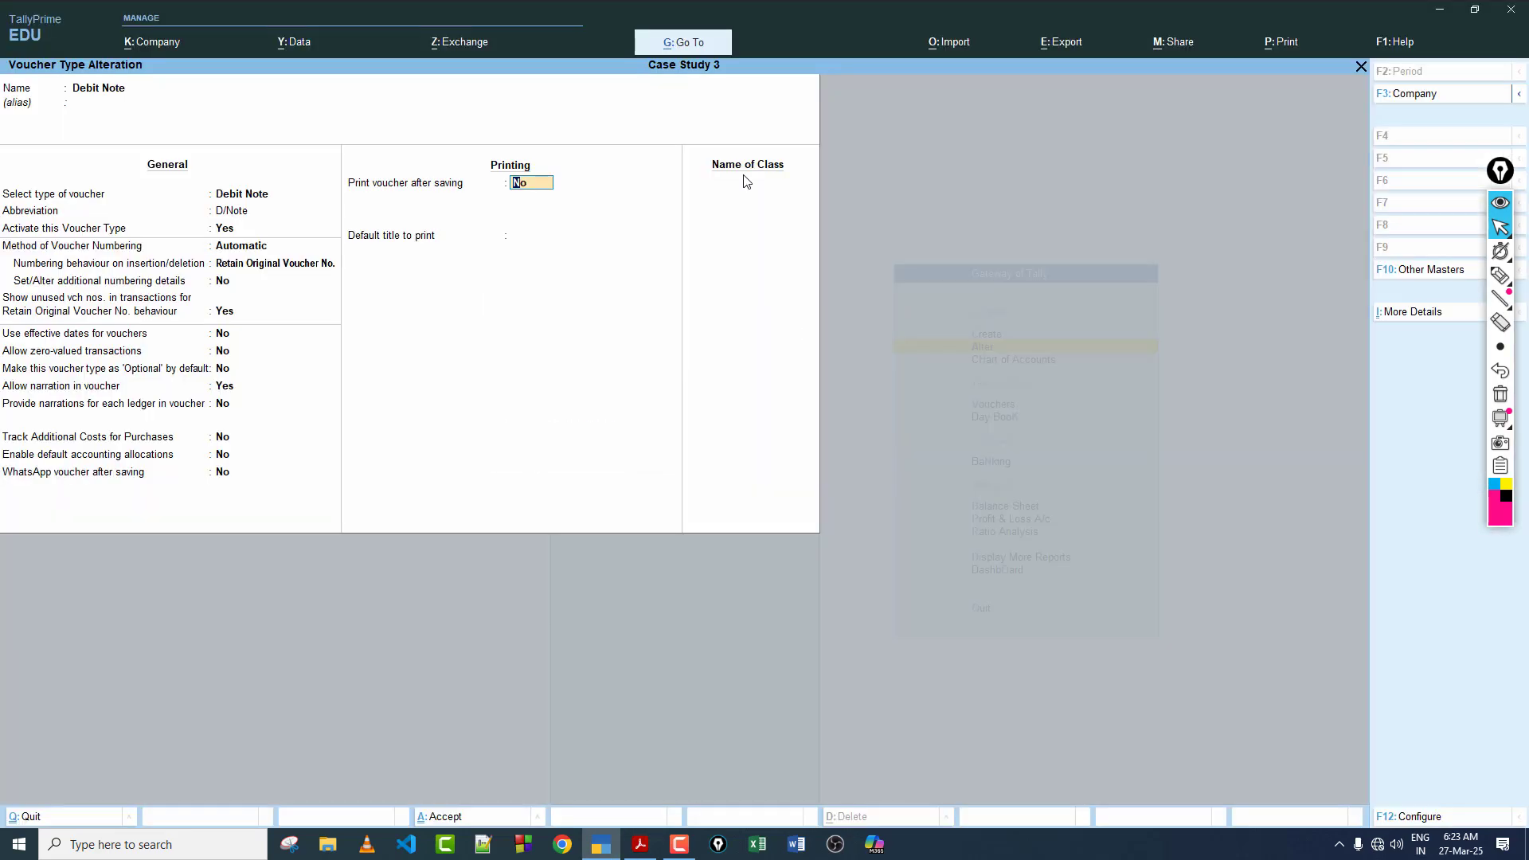
click(733, 190)
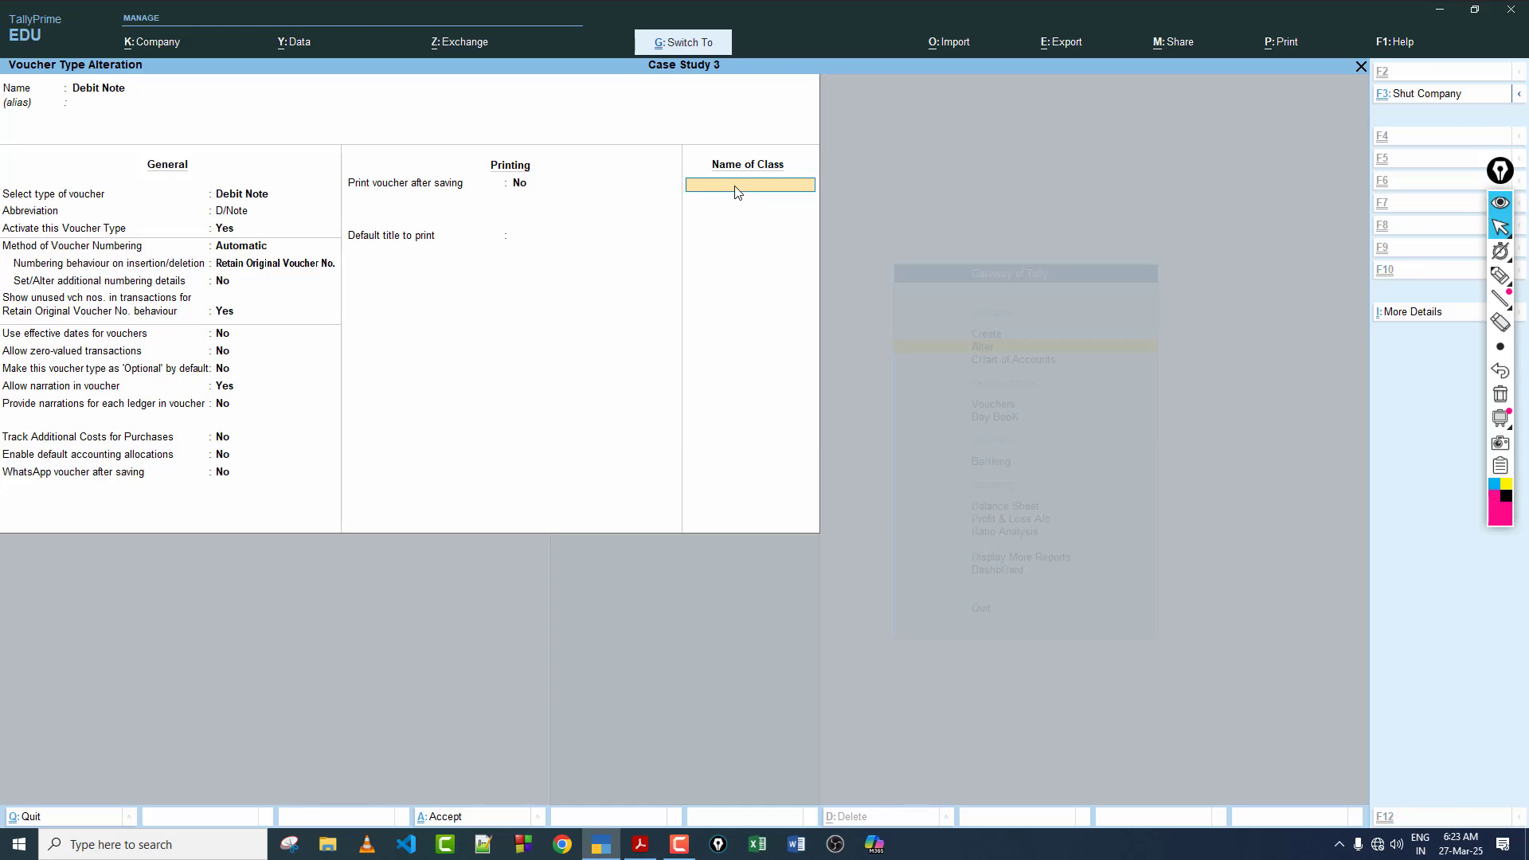
key(ctrl+v)
text(Receive)
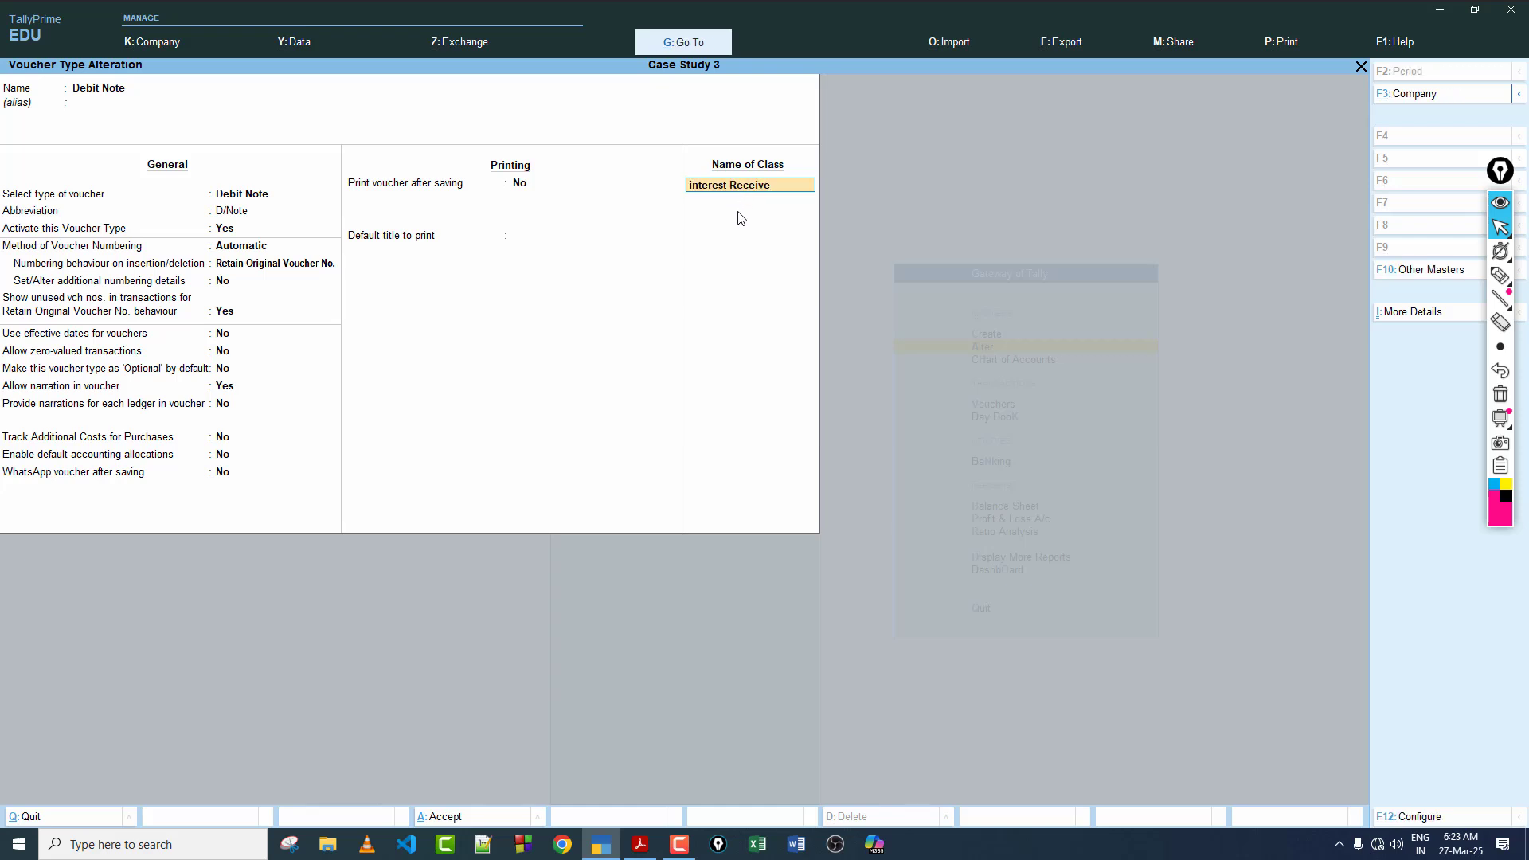
key(Return)
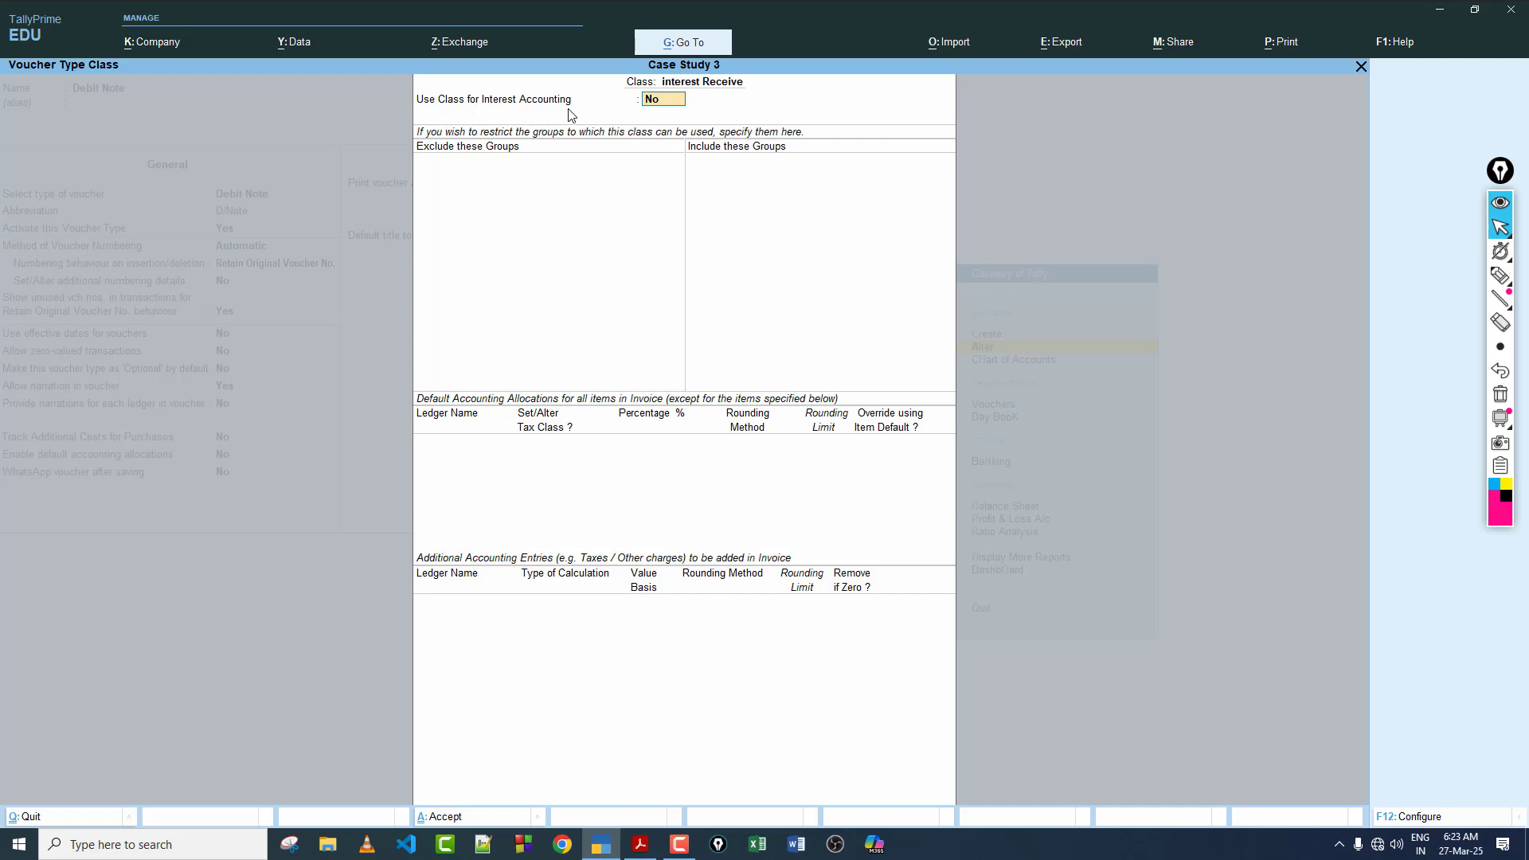
Step: Set the class to be used for interest accounting, keep compound interest at No, and save the Debit Note voucher type
key(Return)
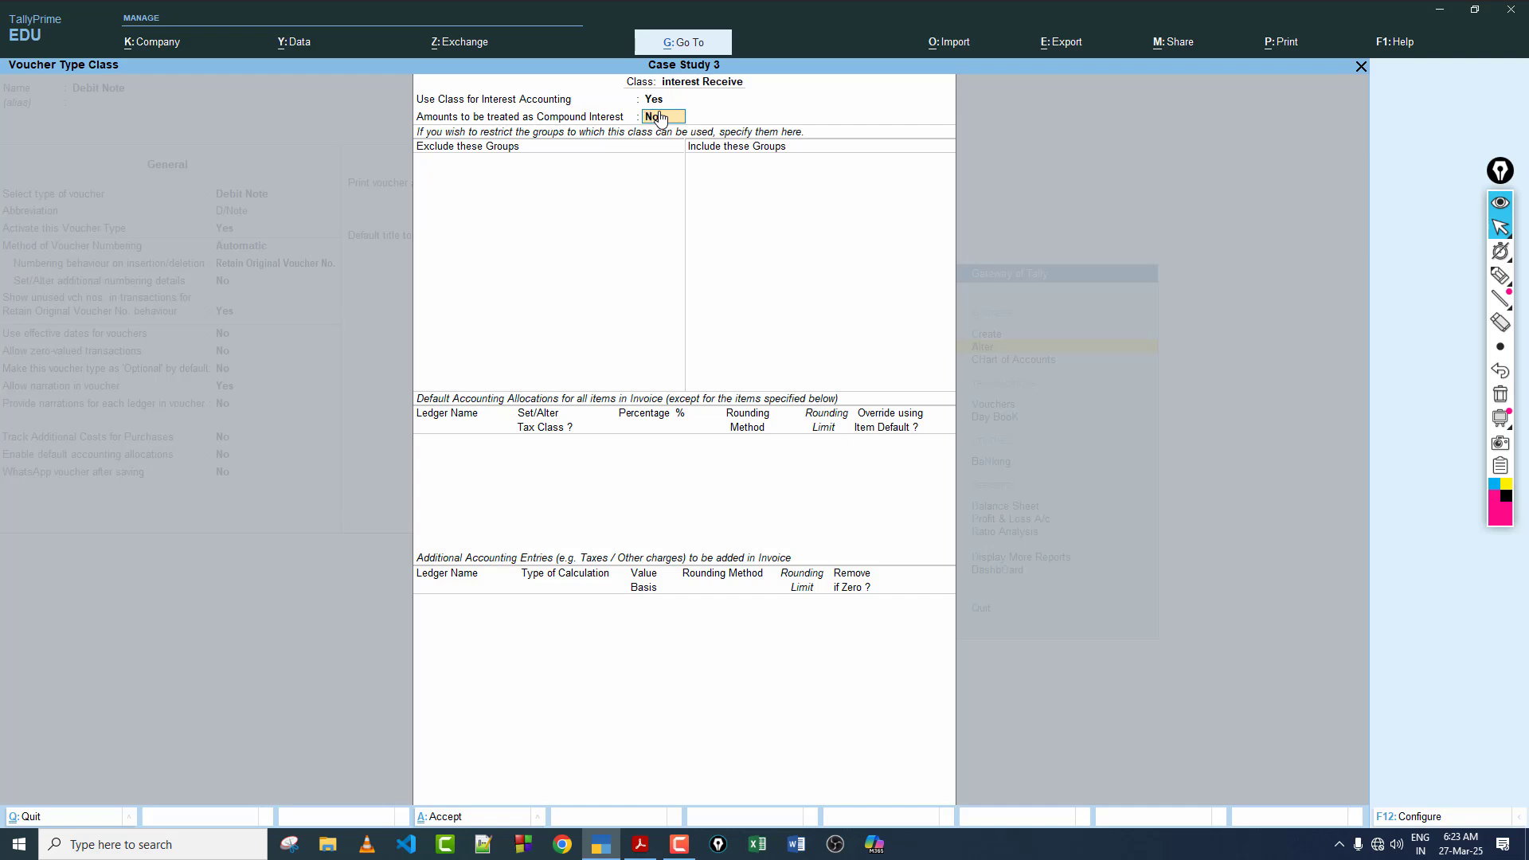
key(Return)
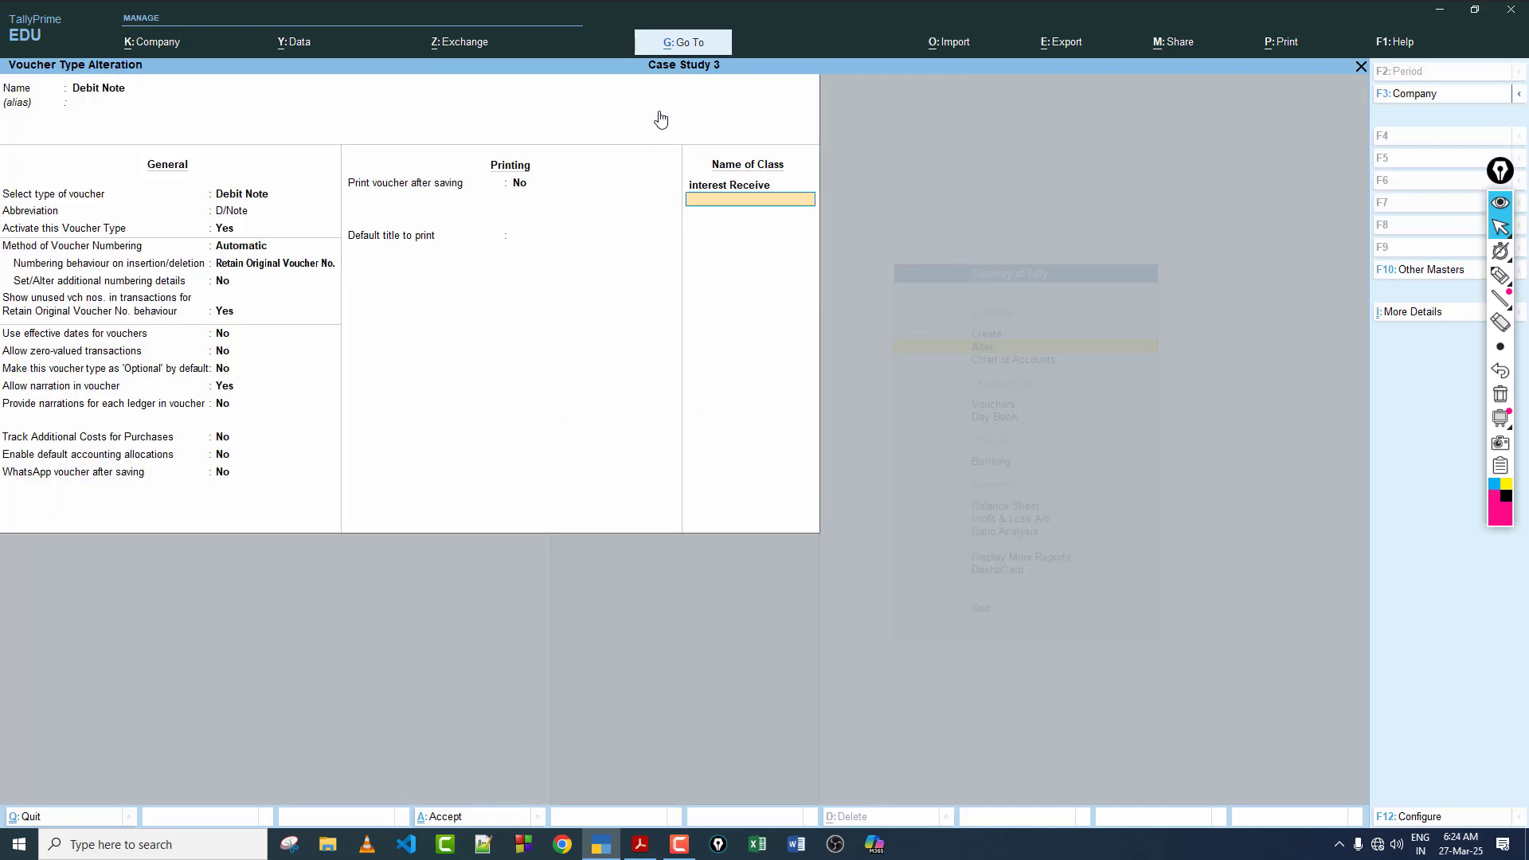
key(ctrl+a)
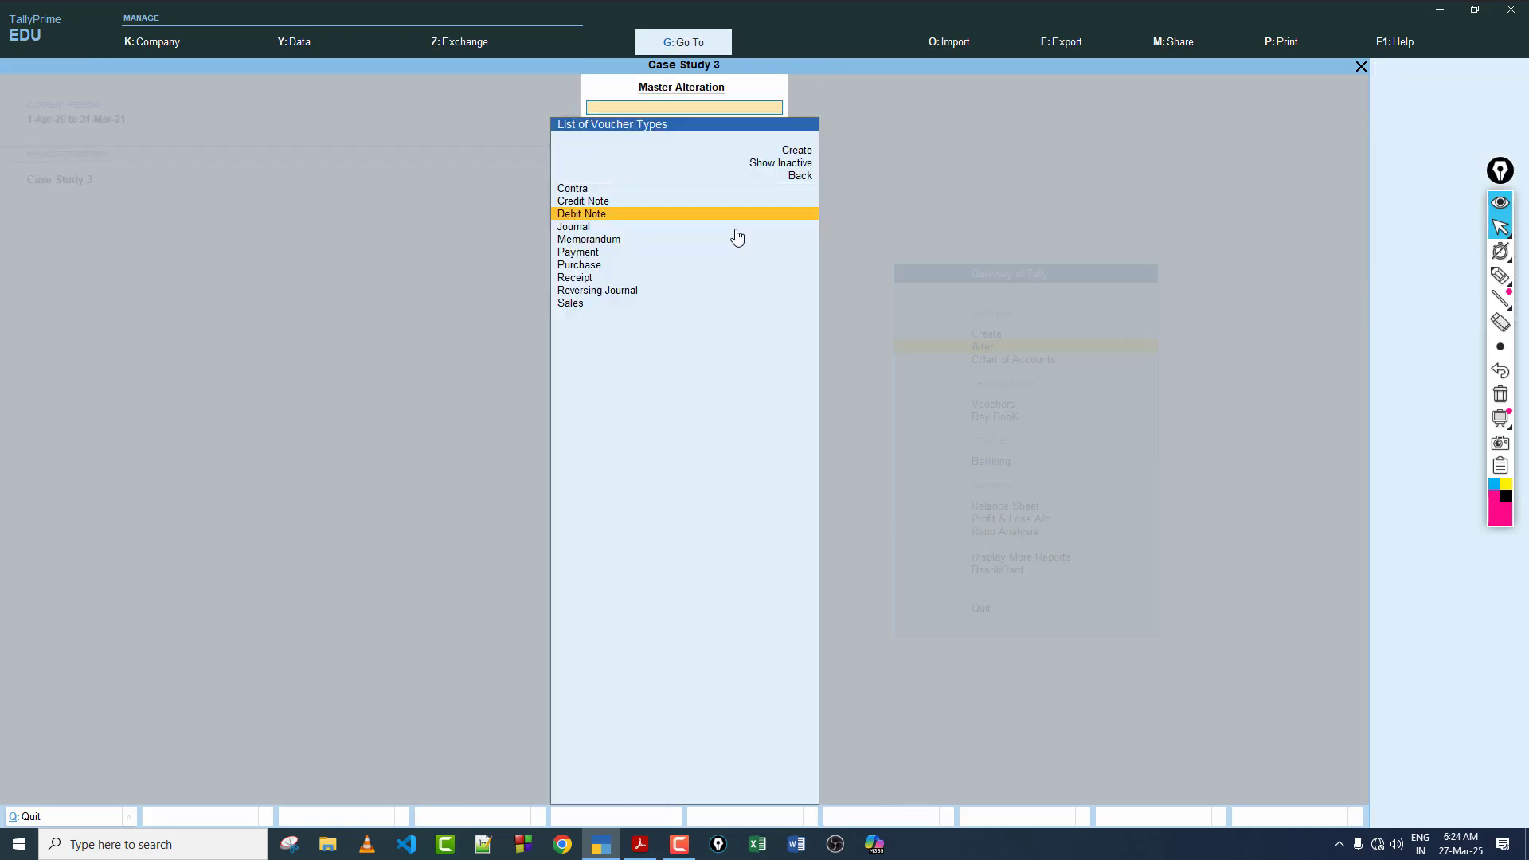
Step: Leave master alteration and start a Debit Note voucher using the "interest Receive" class
key(Escape)
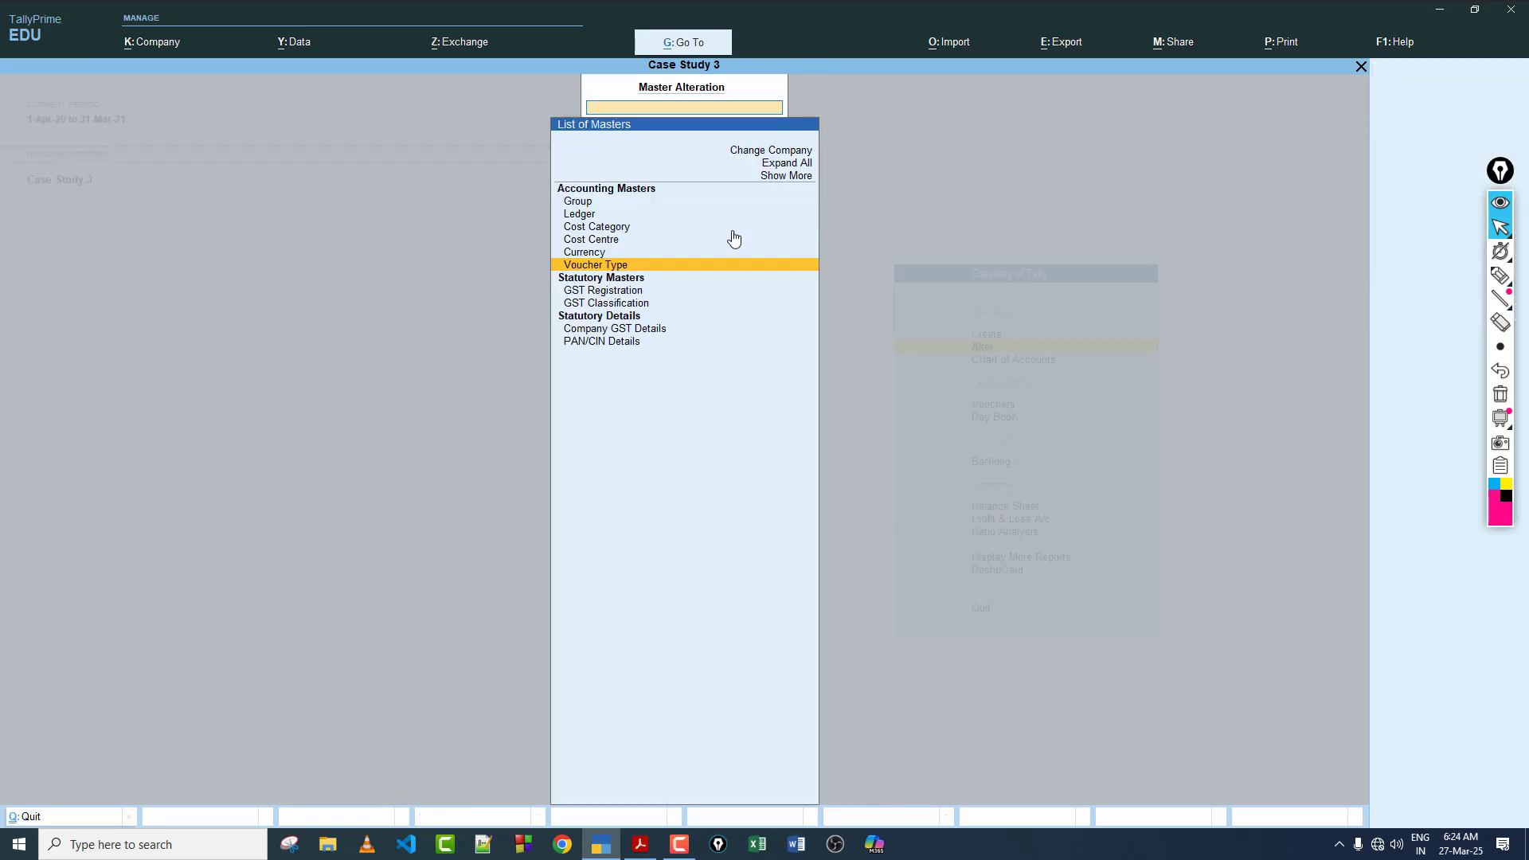
key(Escape)
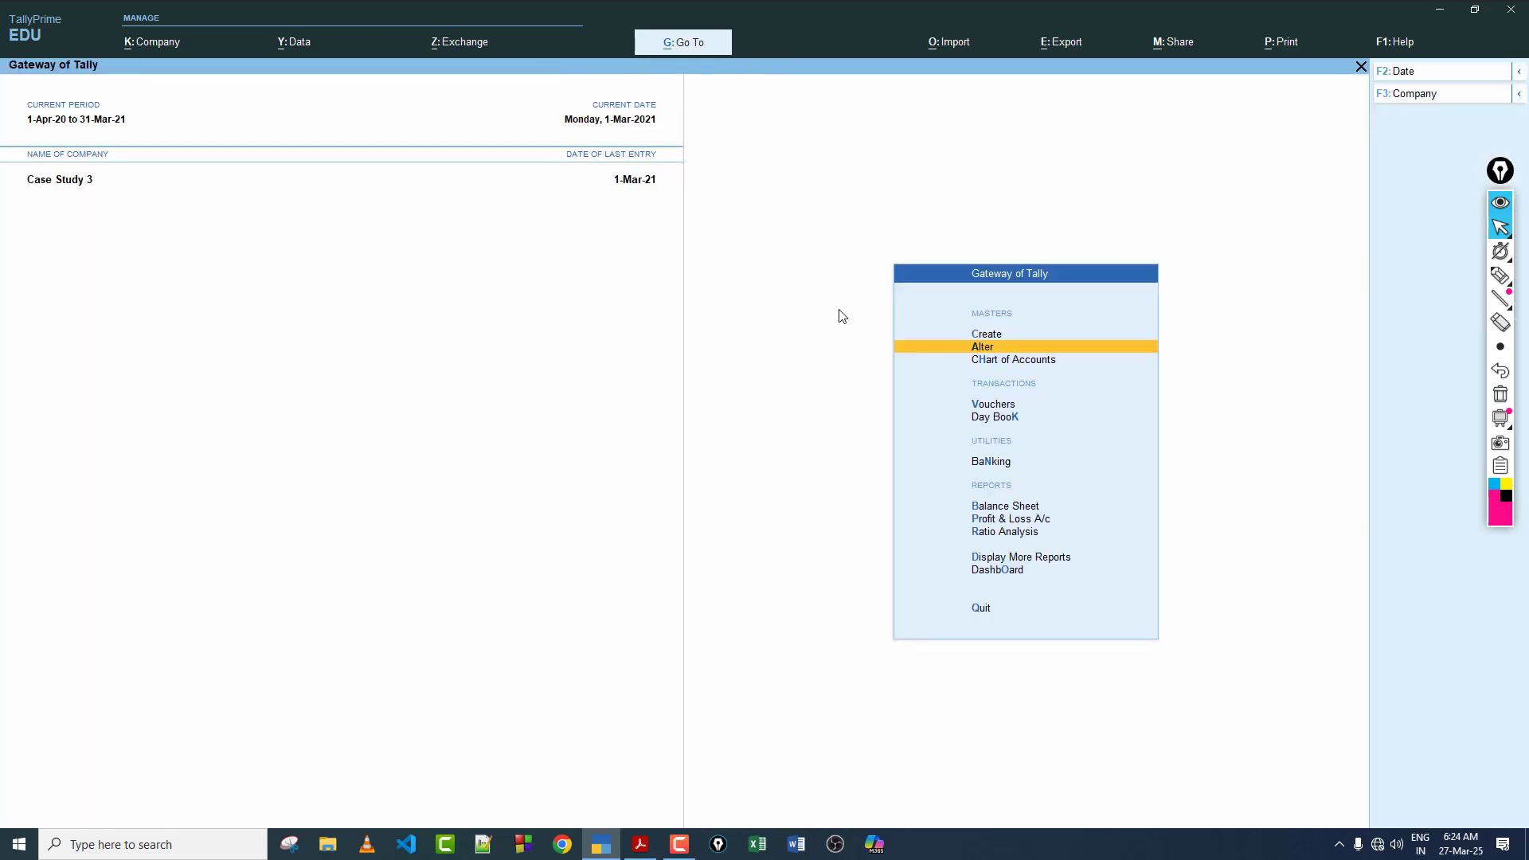
click(991, 406)
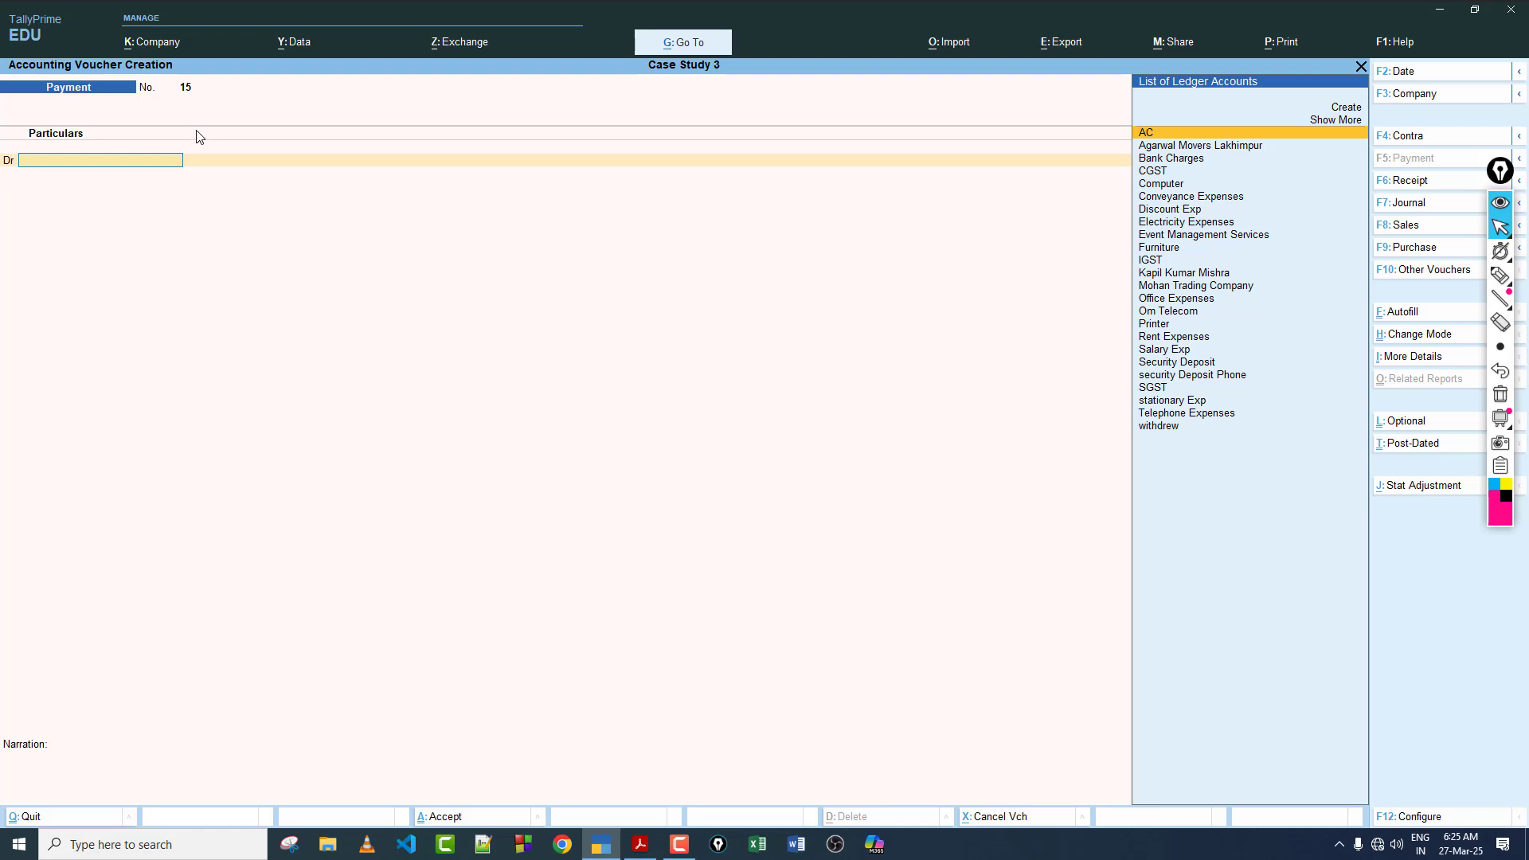
click(1416, 274)
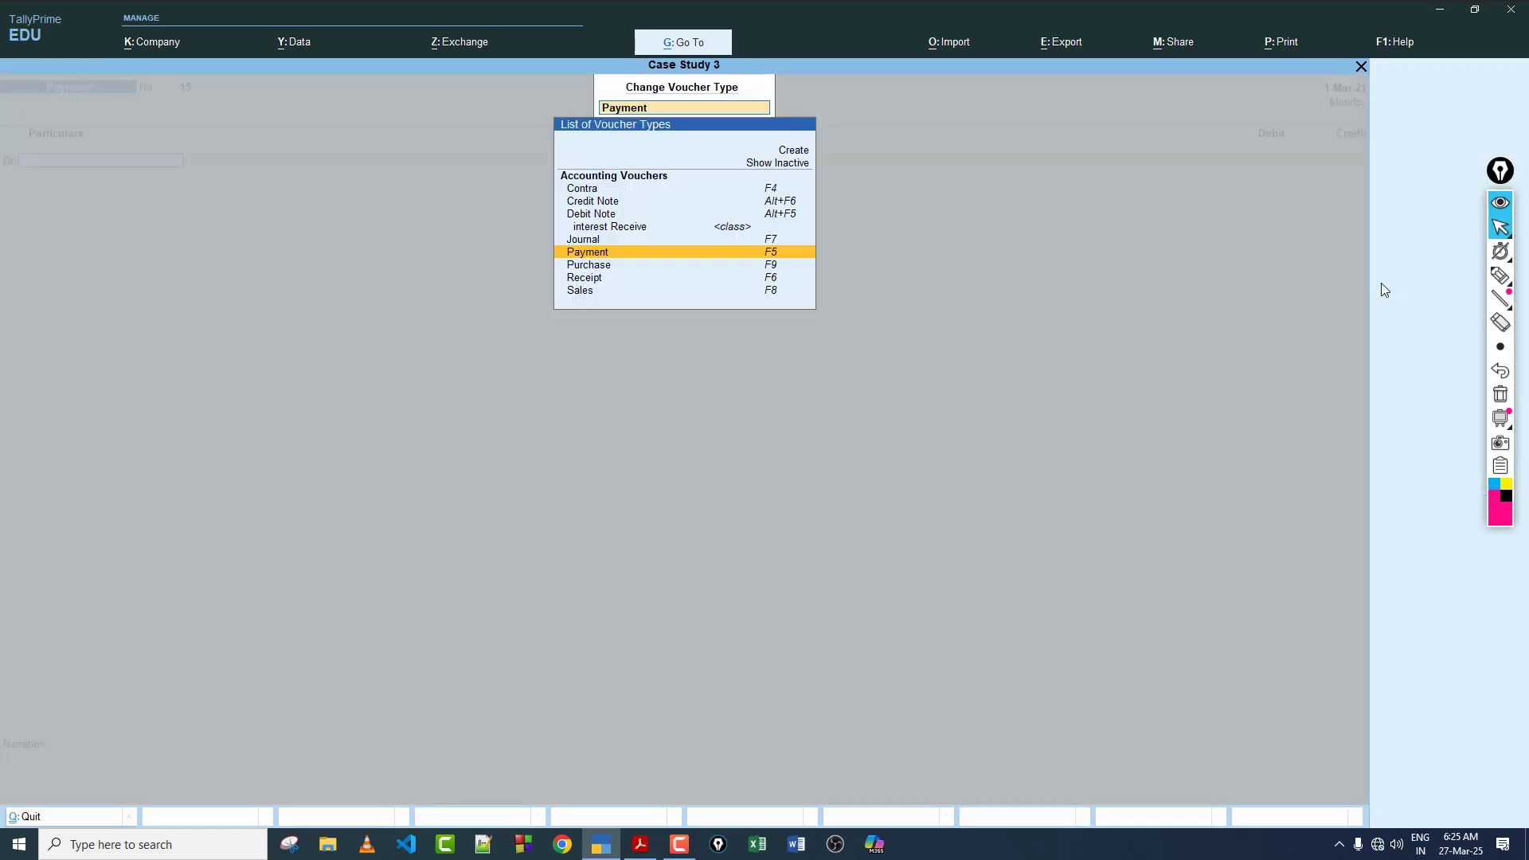
click(606, 215)
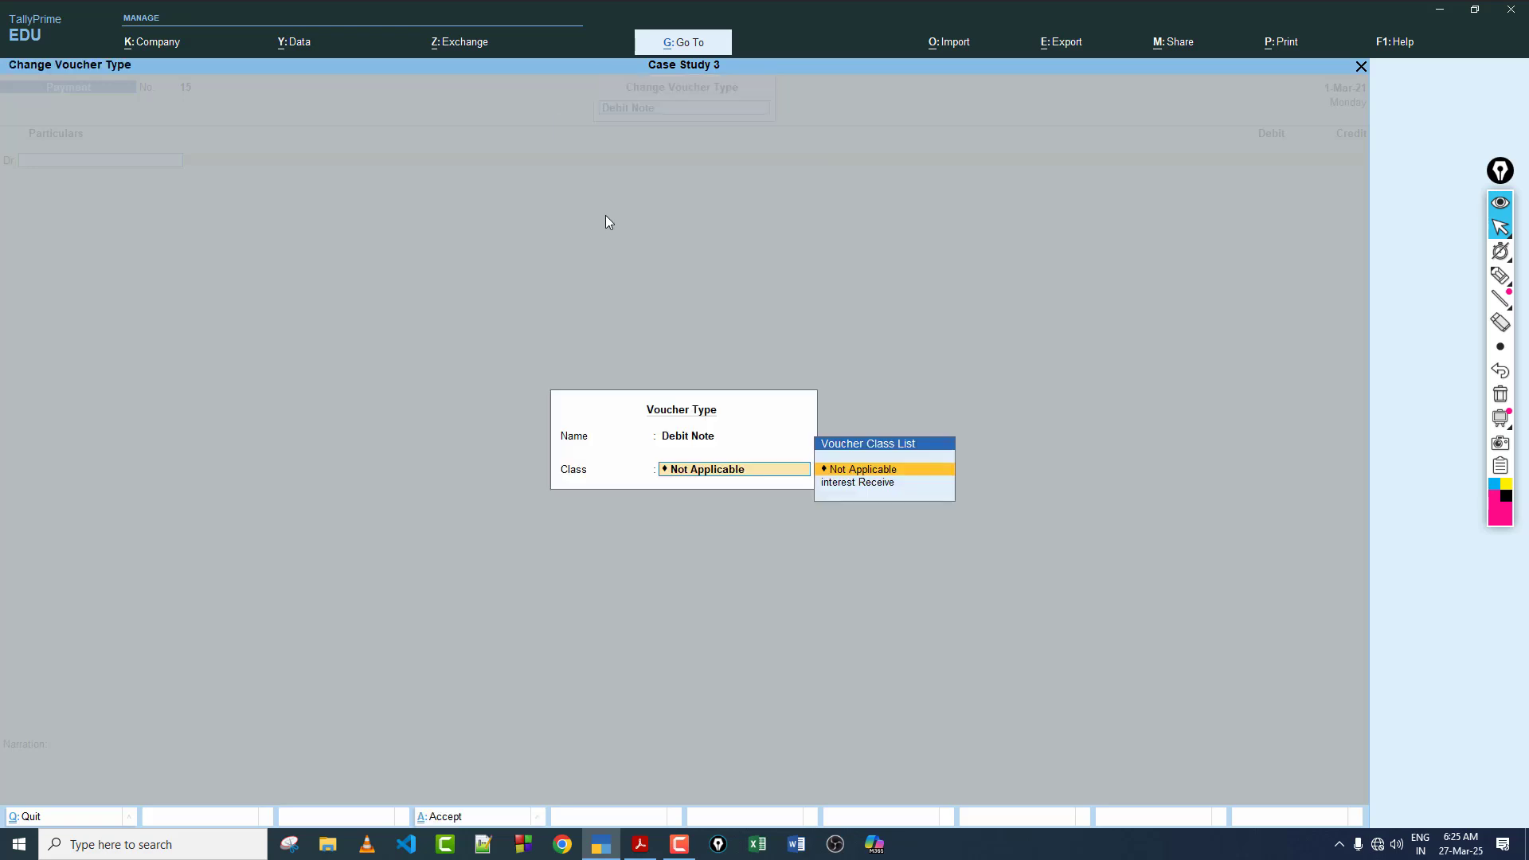
key(Down)
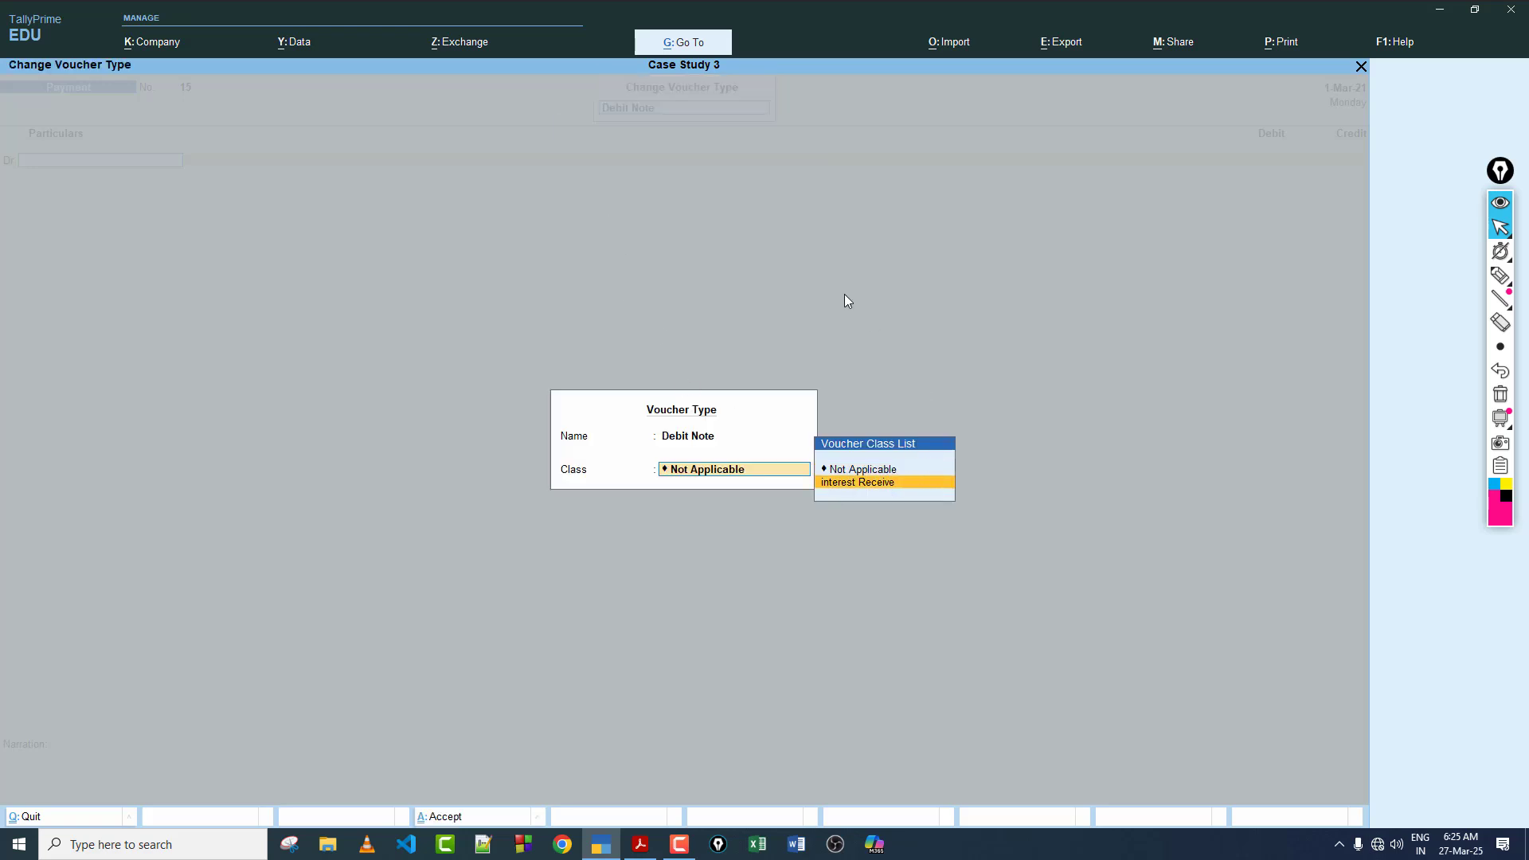
key(Return)
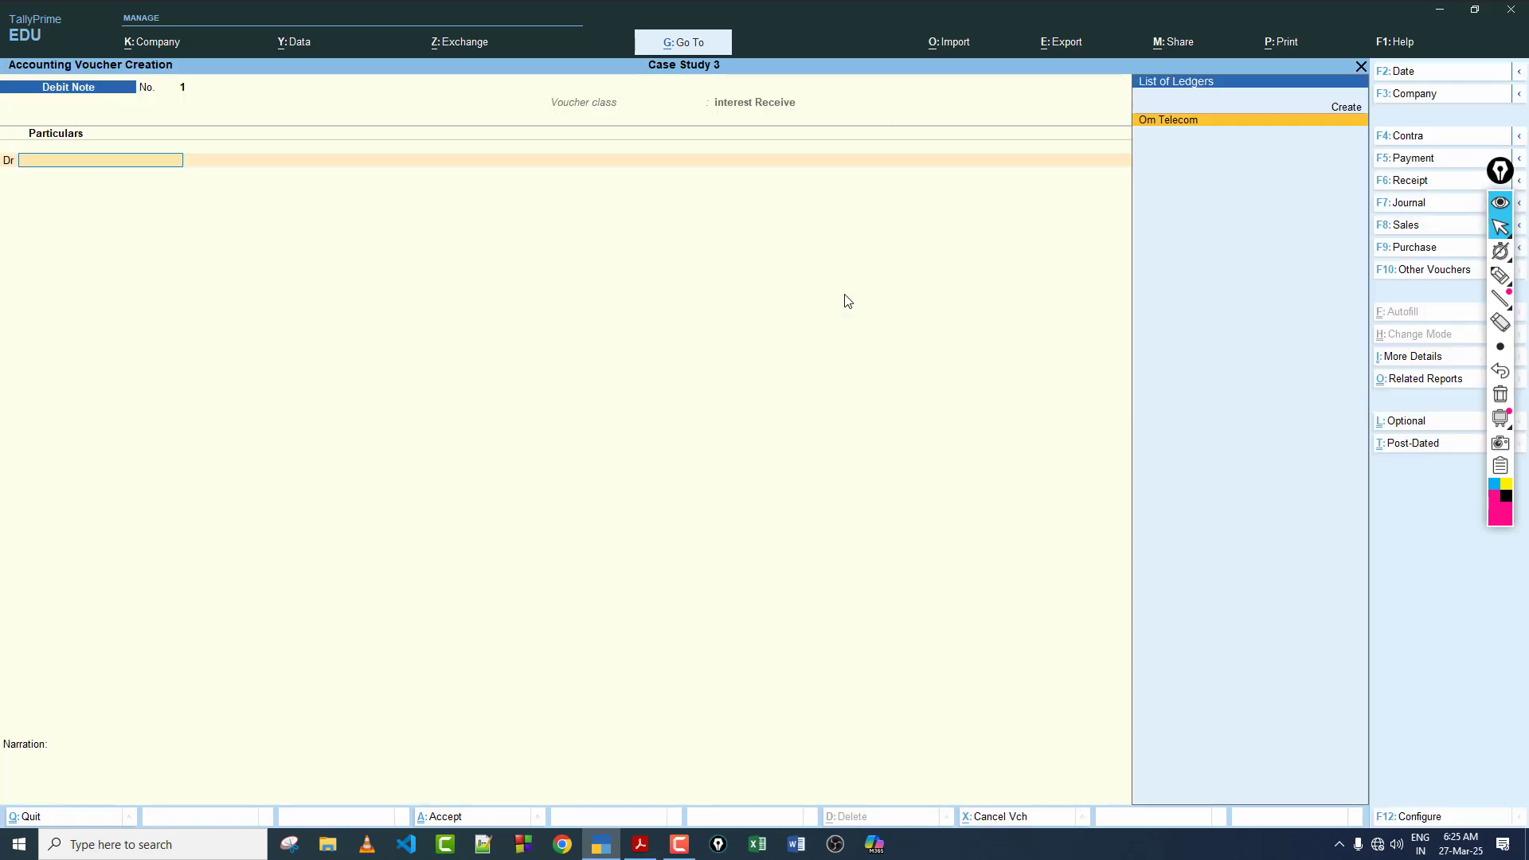
Step: Debit Om Telecom against interest bill 3 and accept its default party details
key(Return)
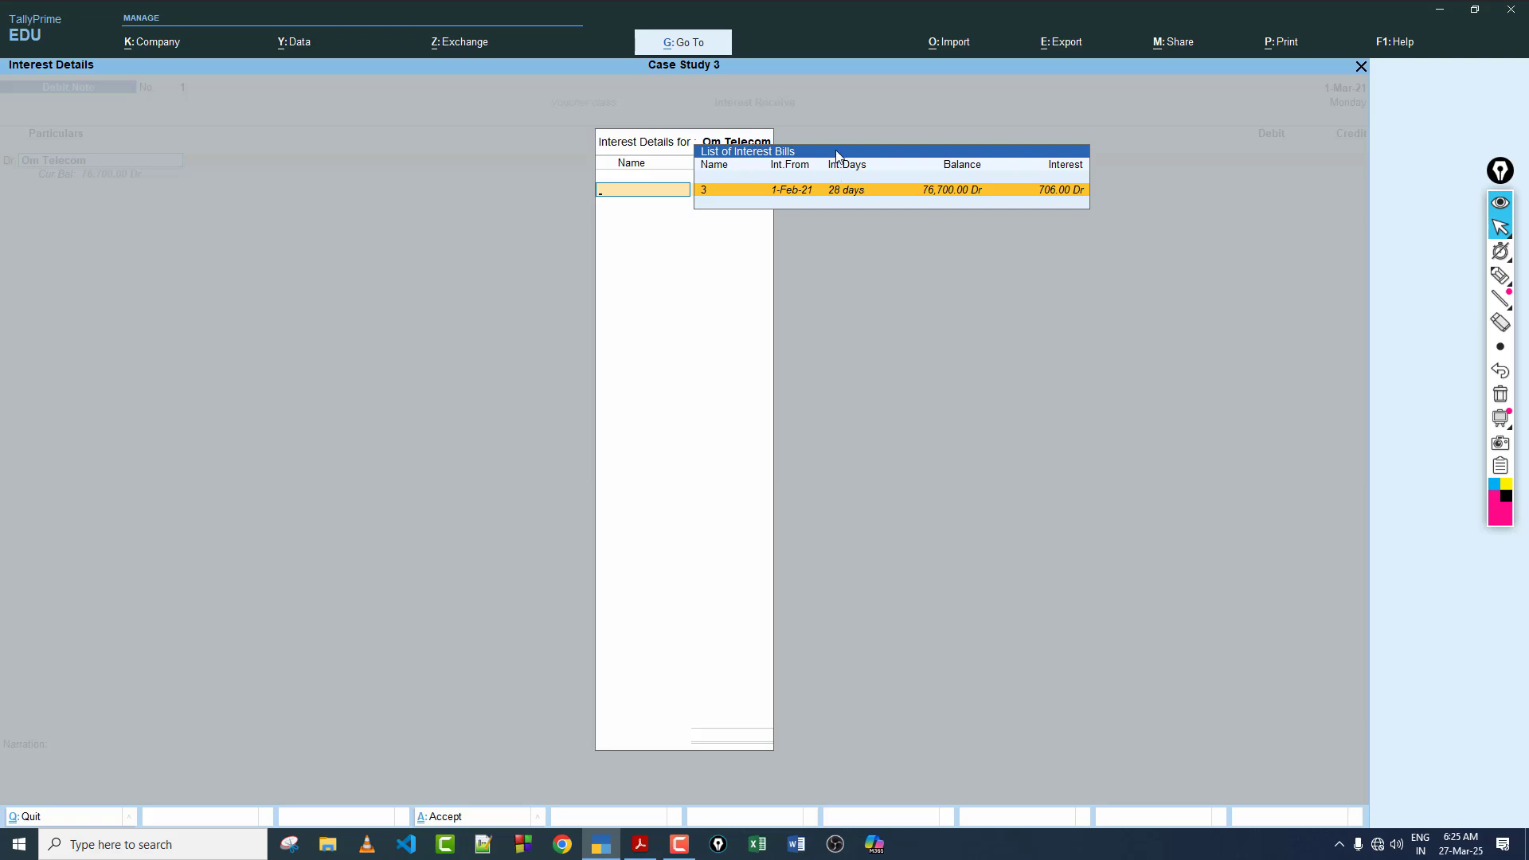
key(Return)
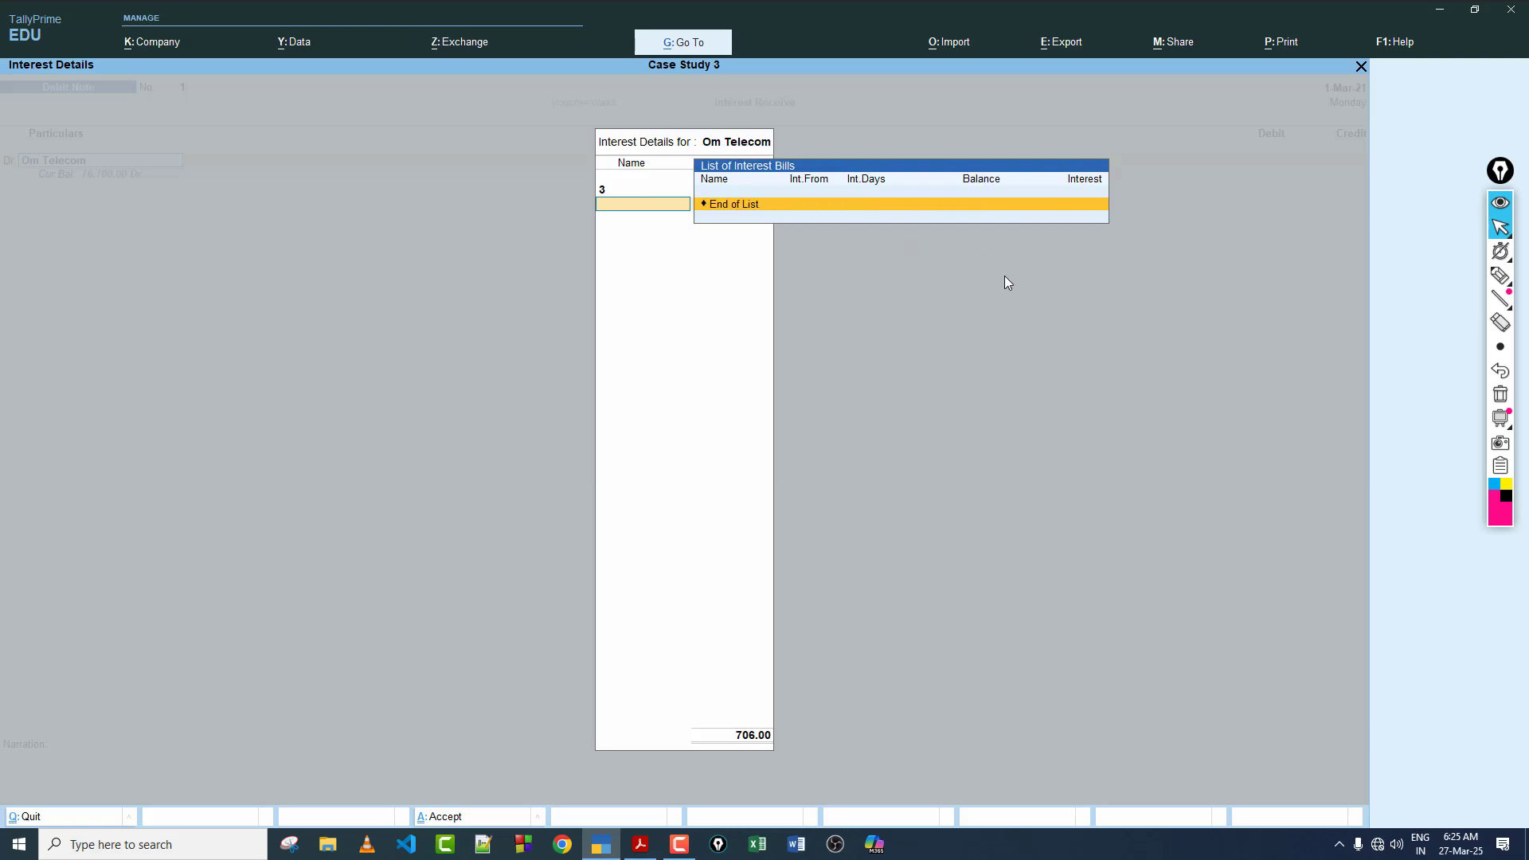
key(Return)
key(ctrl+a)
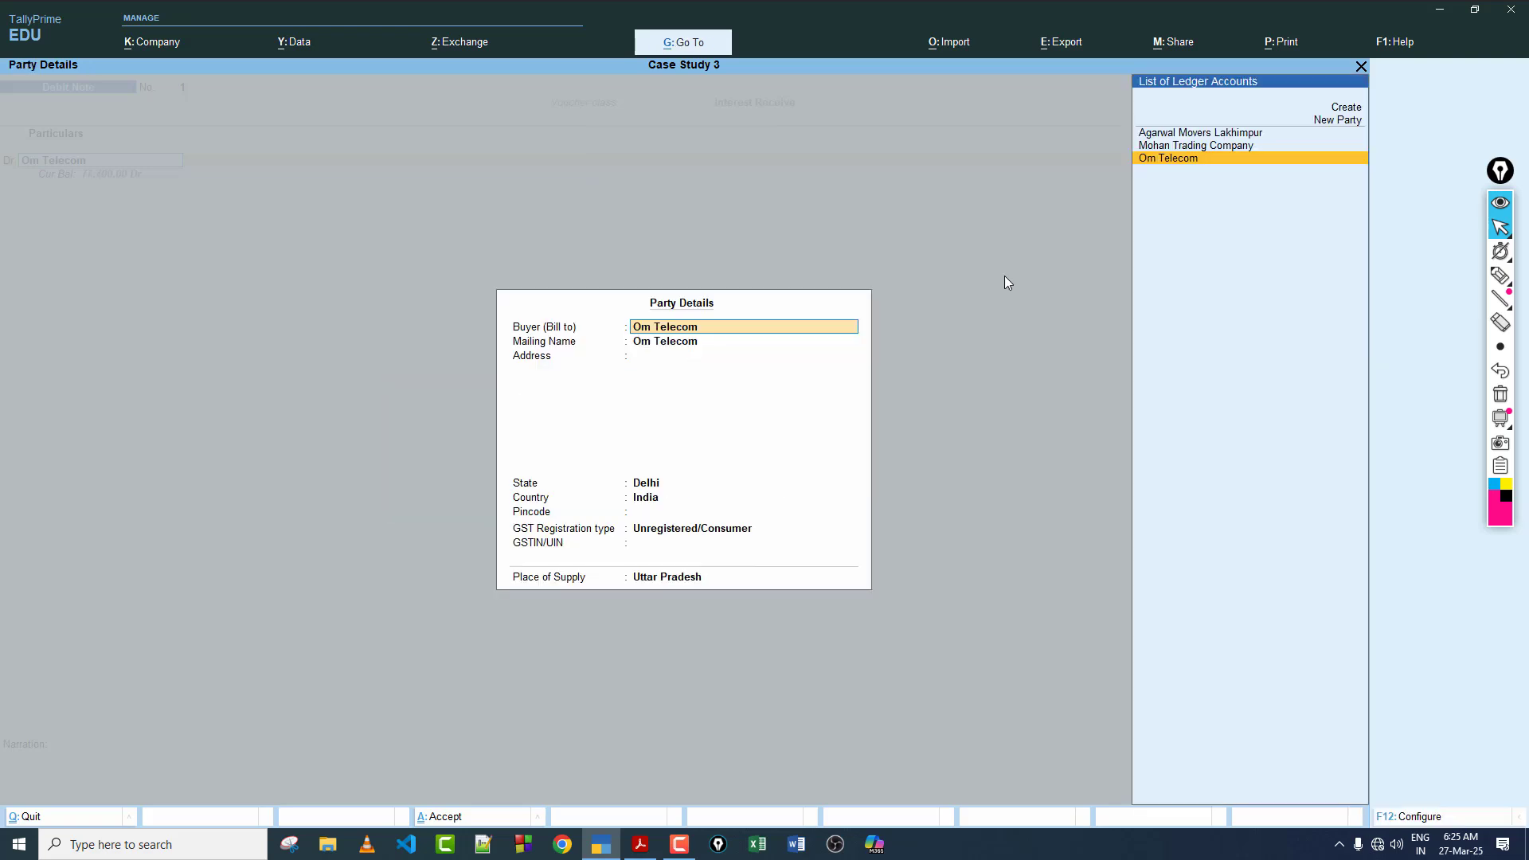
key(ctrl+a)
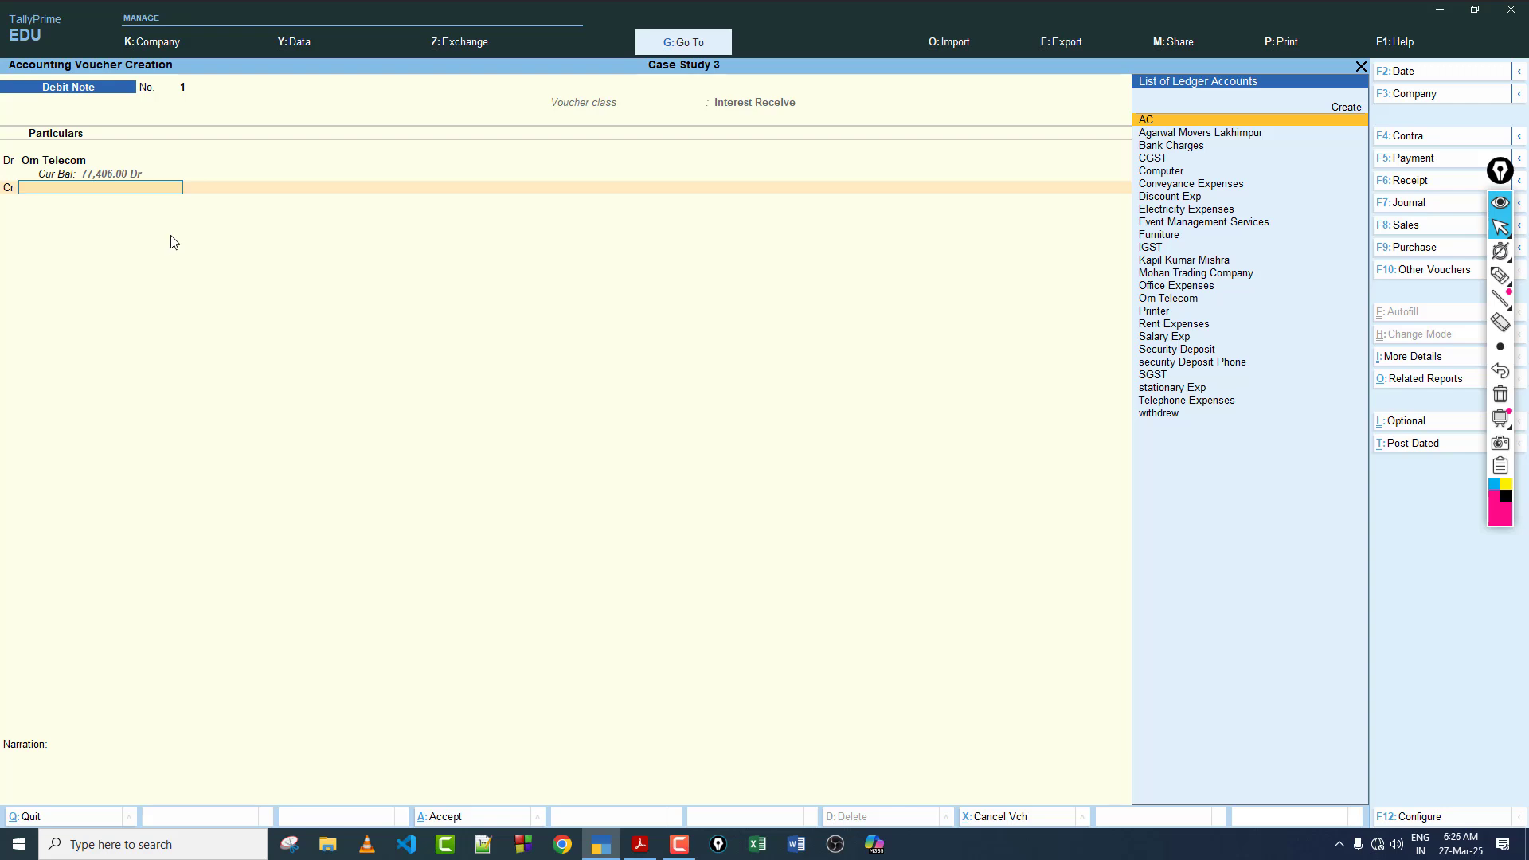
Step: Start a new ledger for the credit line, named "interest Recevie", and place it under Indirect Incomes
key(alt+c)
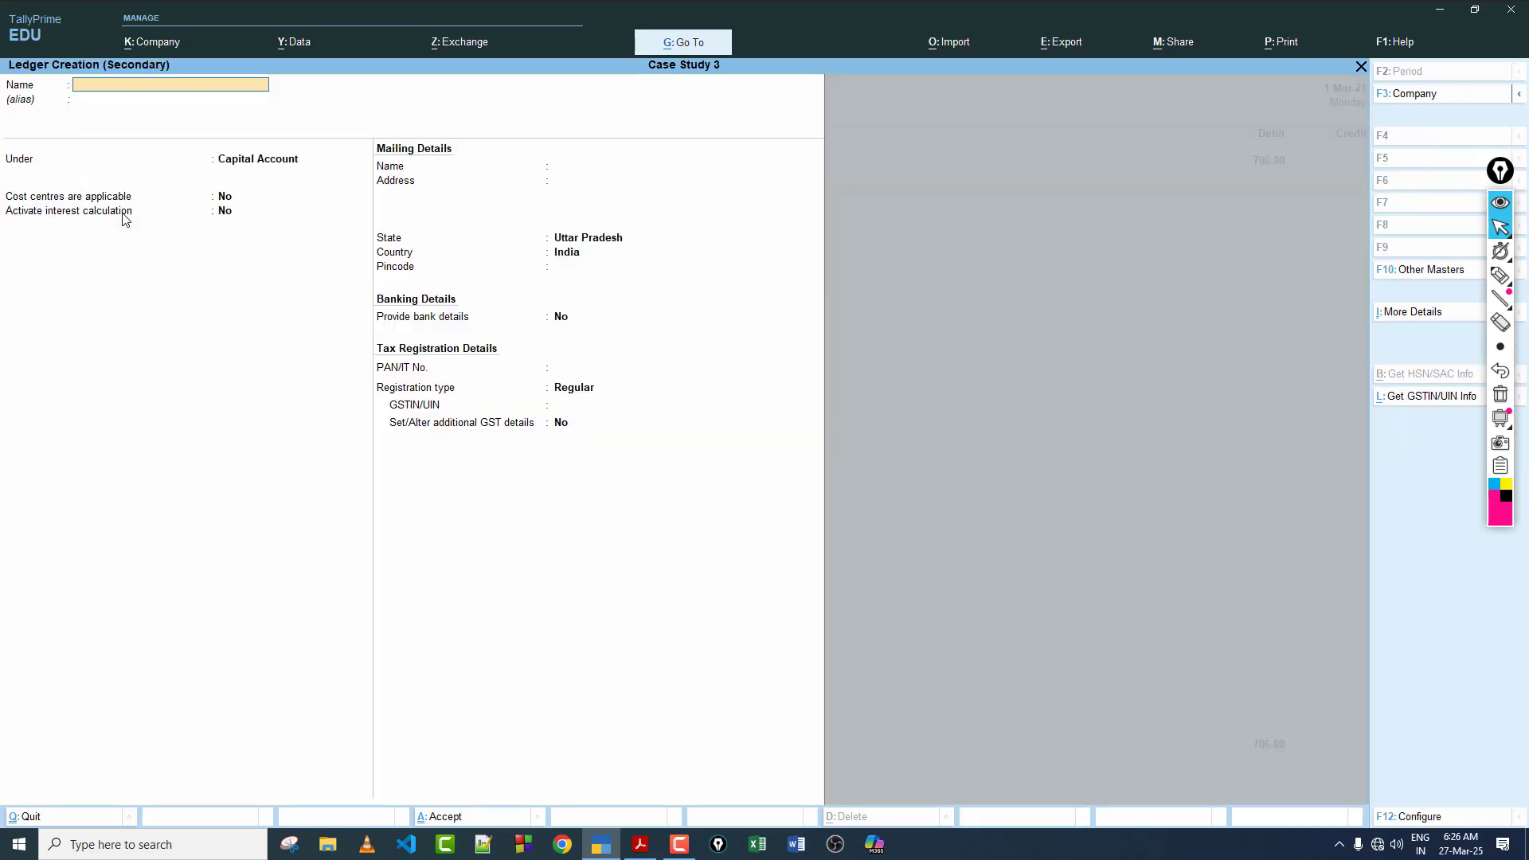
text(interest)
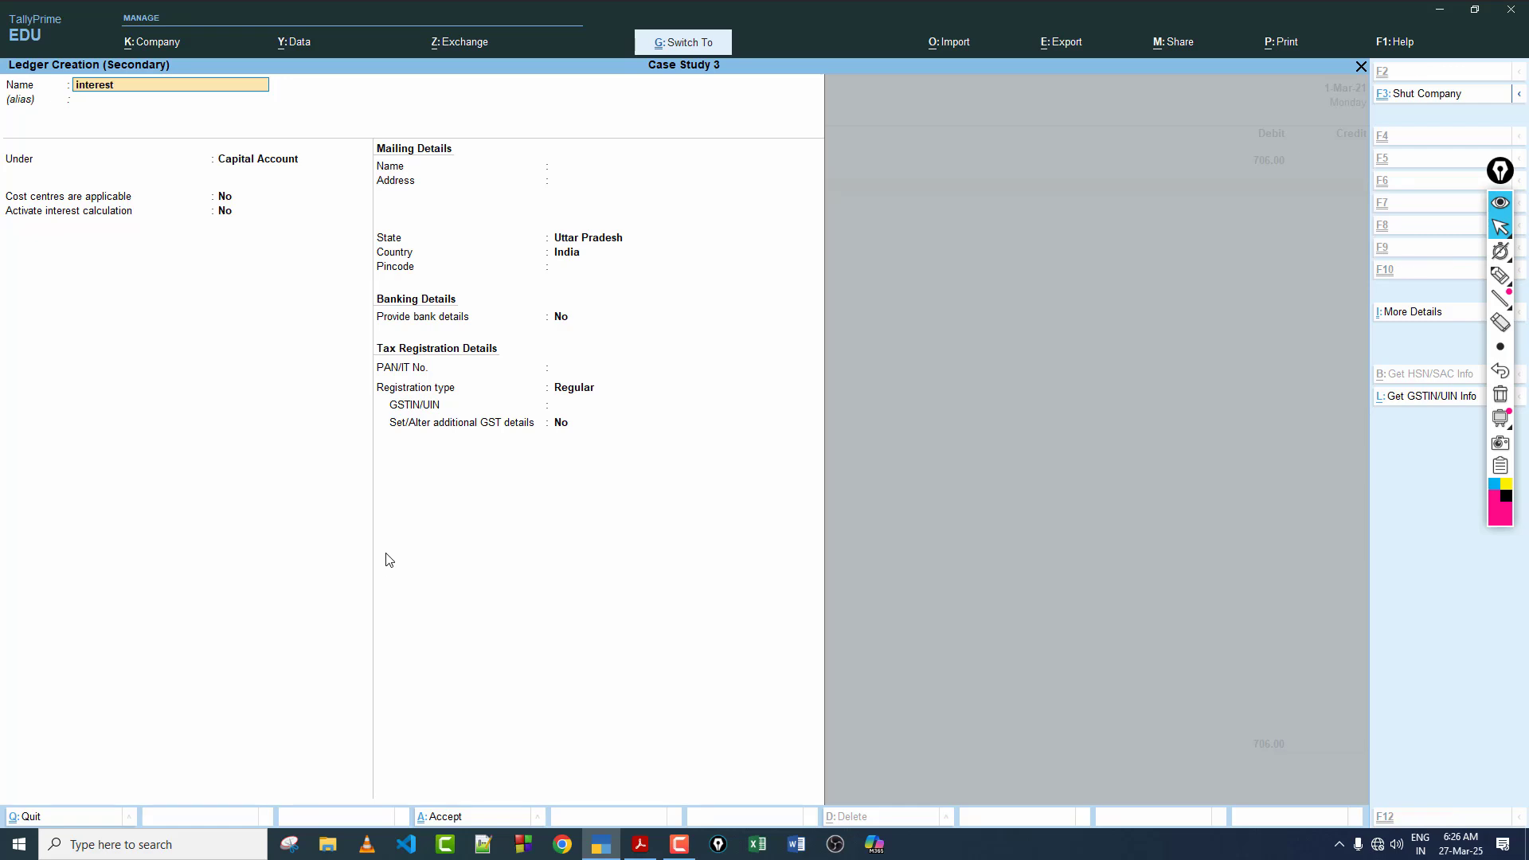
text( Recevie)
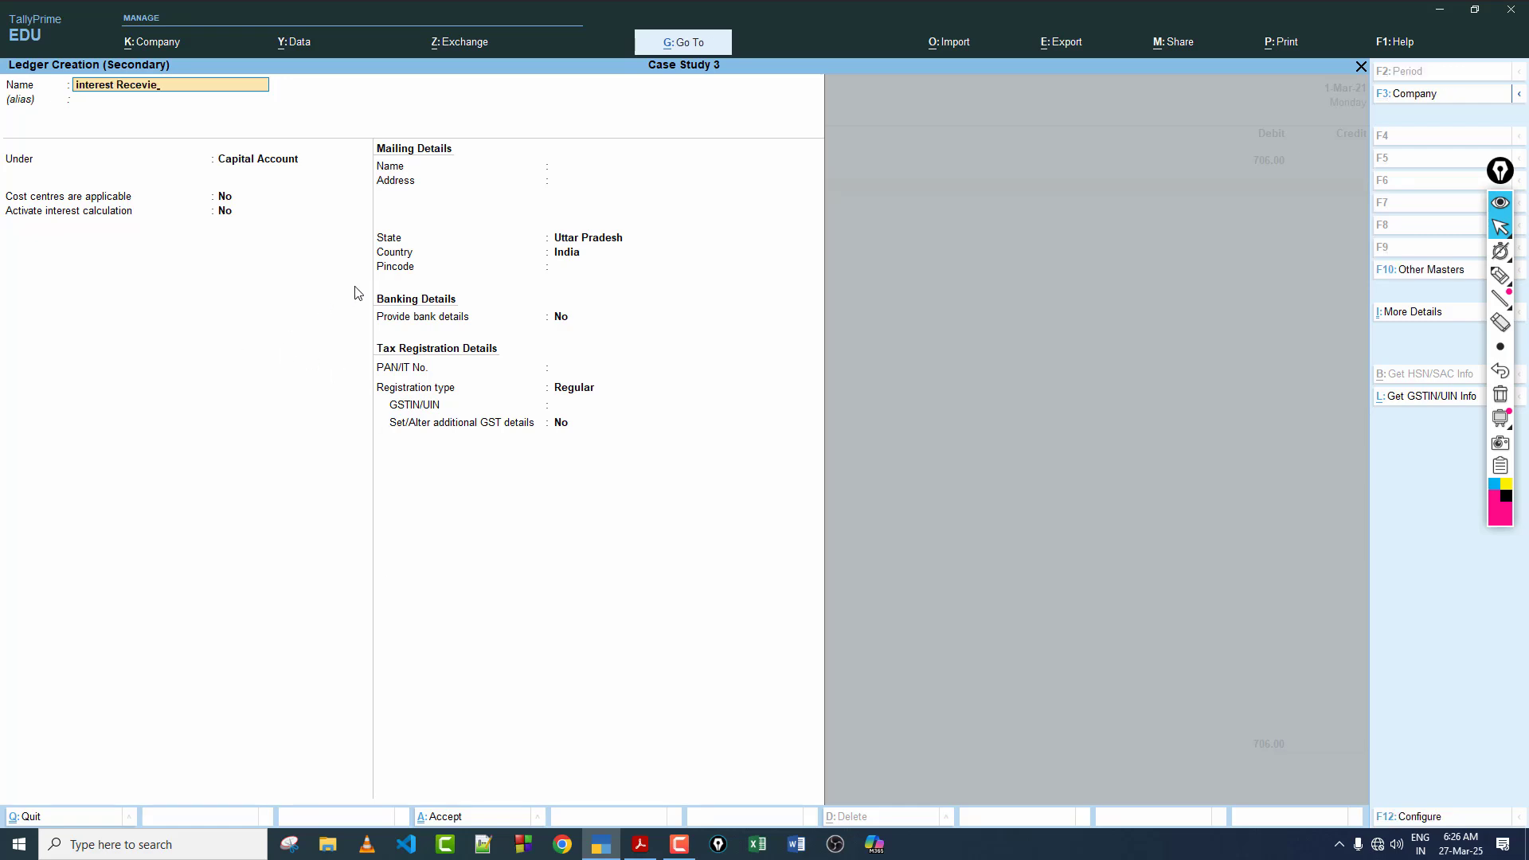
key(Return)
key(Return)
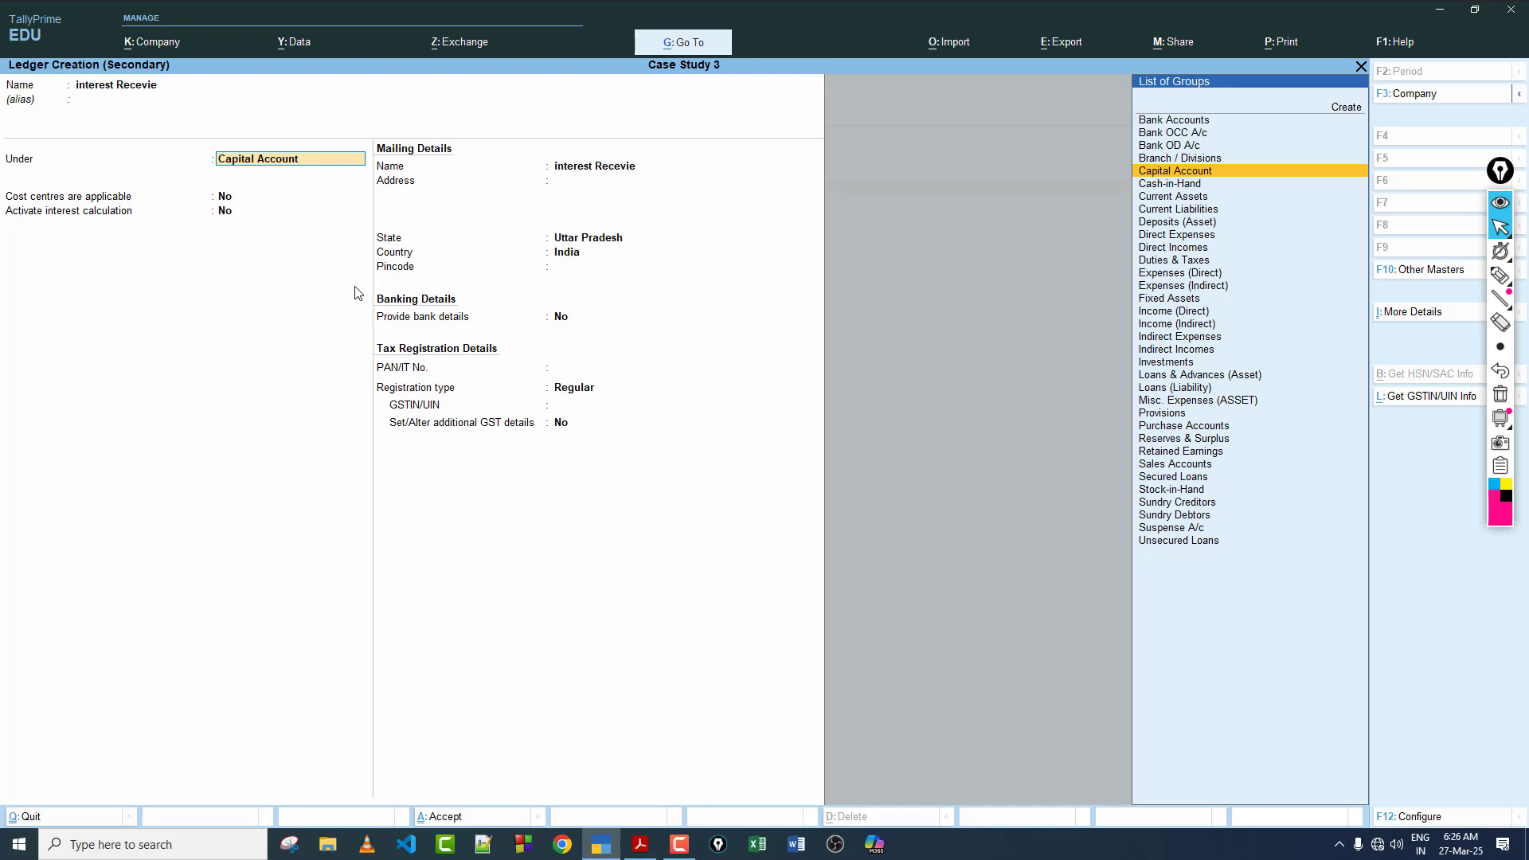
text(i)
key(Down)
key(Down)
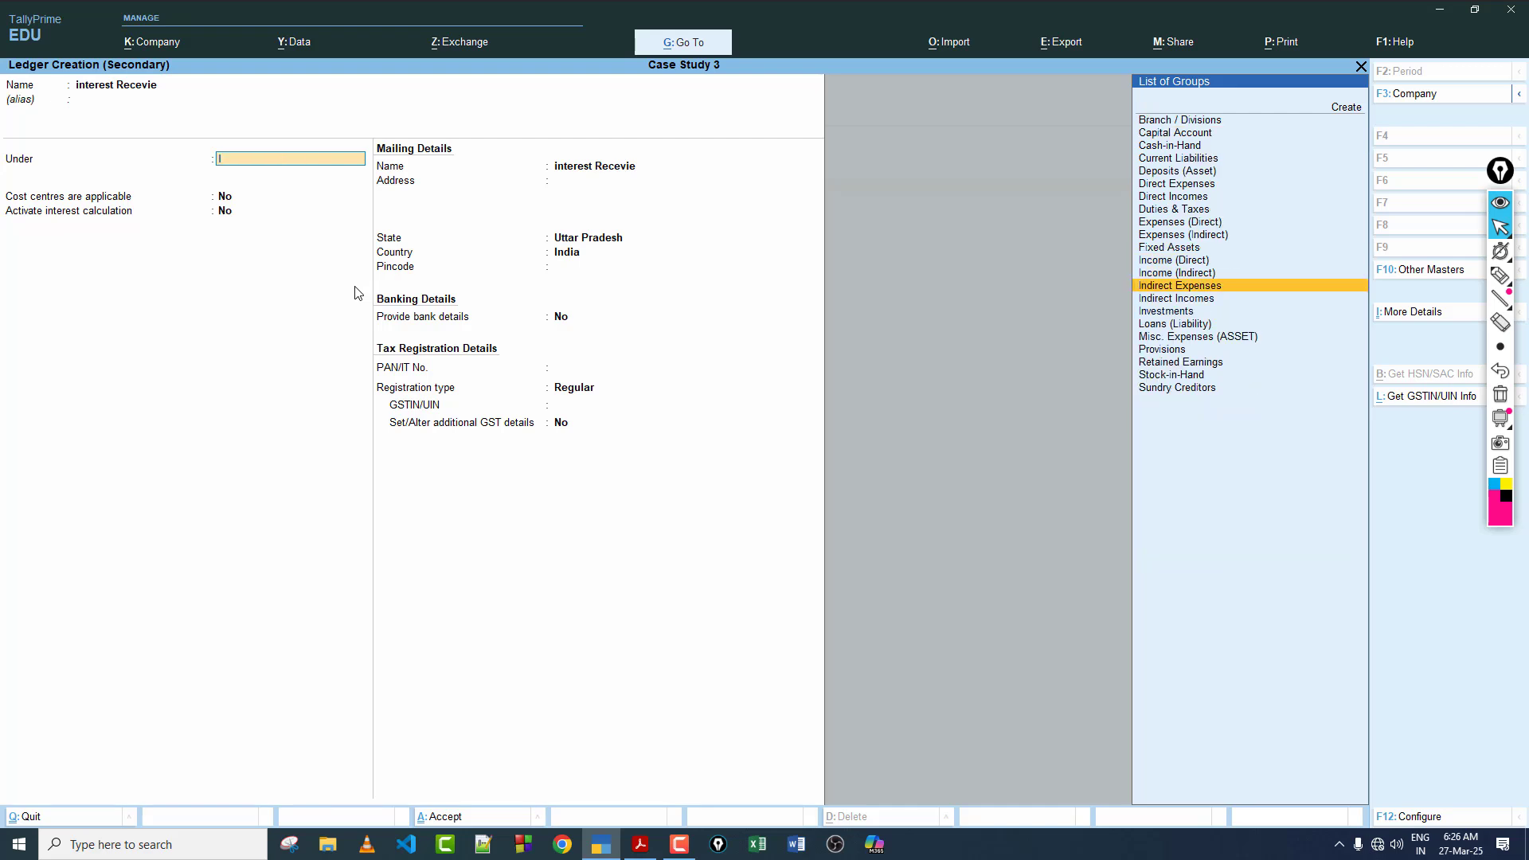
key(Down)
key(Return)
Step: Keep the ledger's default type, cost centre, interest and GST settings, with GST rate details As per Company/Group, and save it
key(Return)
key(Return)
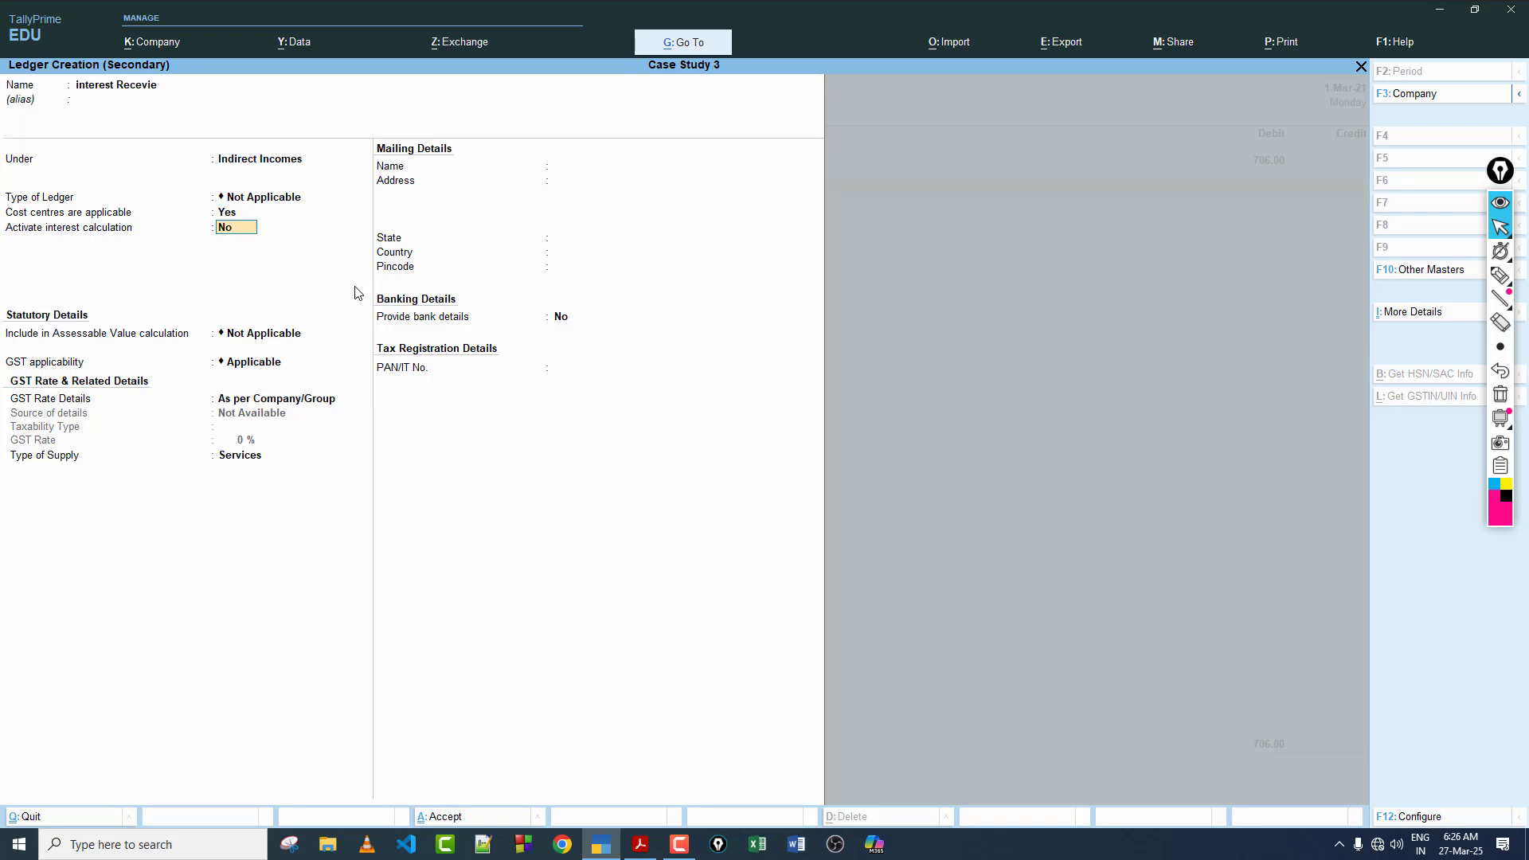
key(Return)
key(Return)
key(Return)
key(Return)
key(Return)
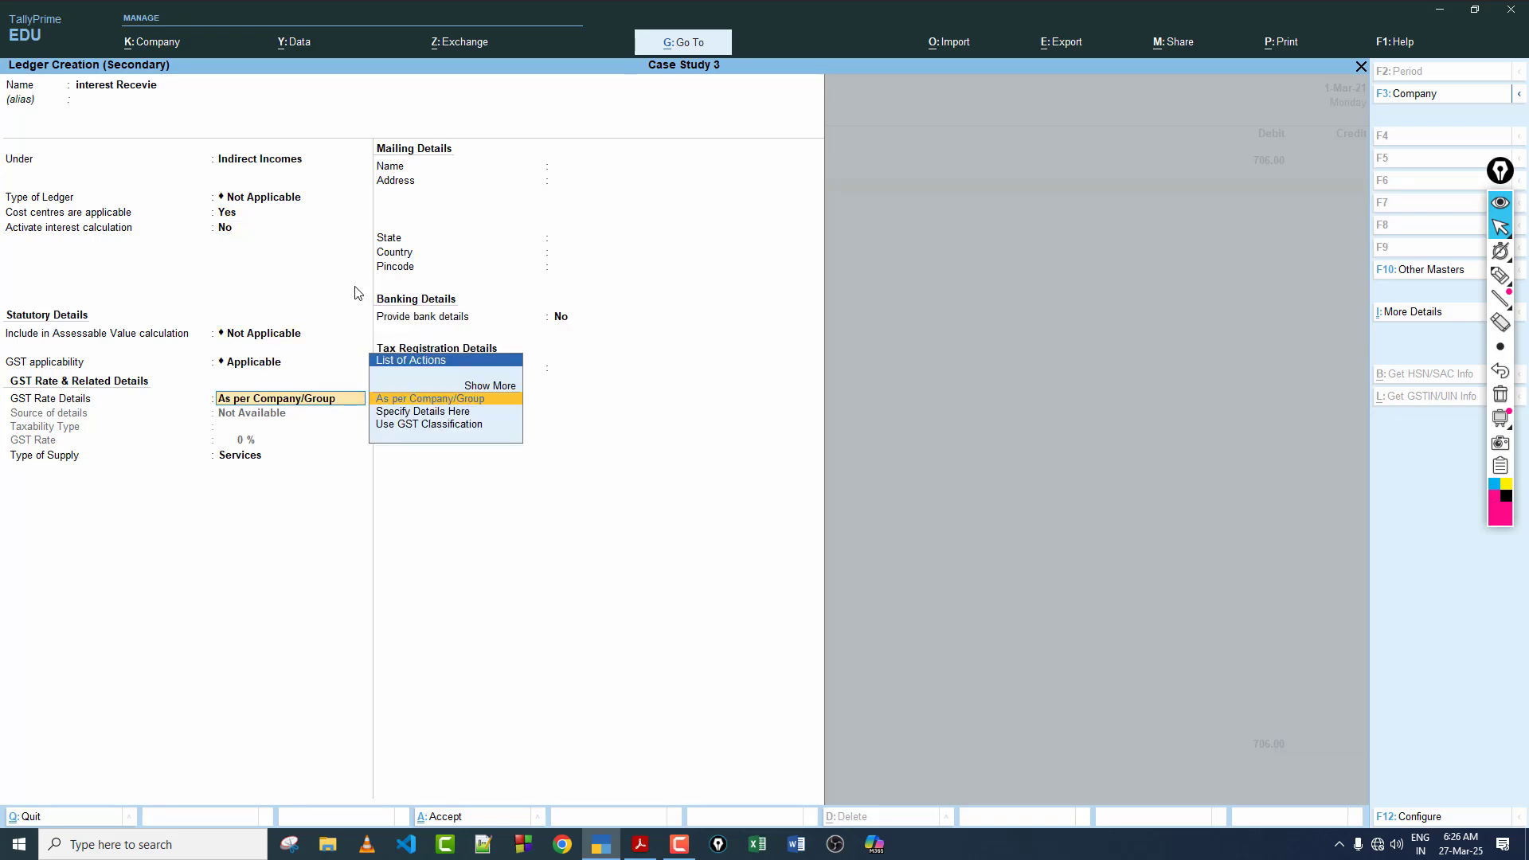
key(Return)
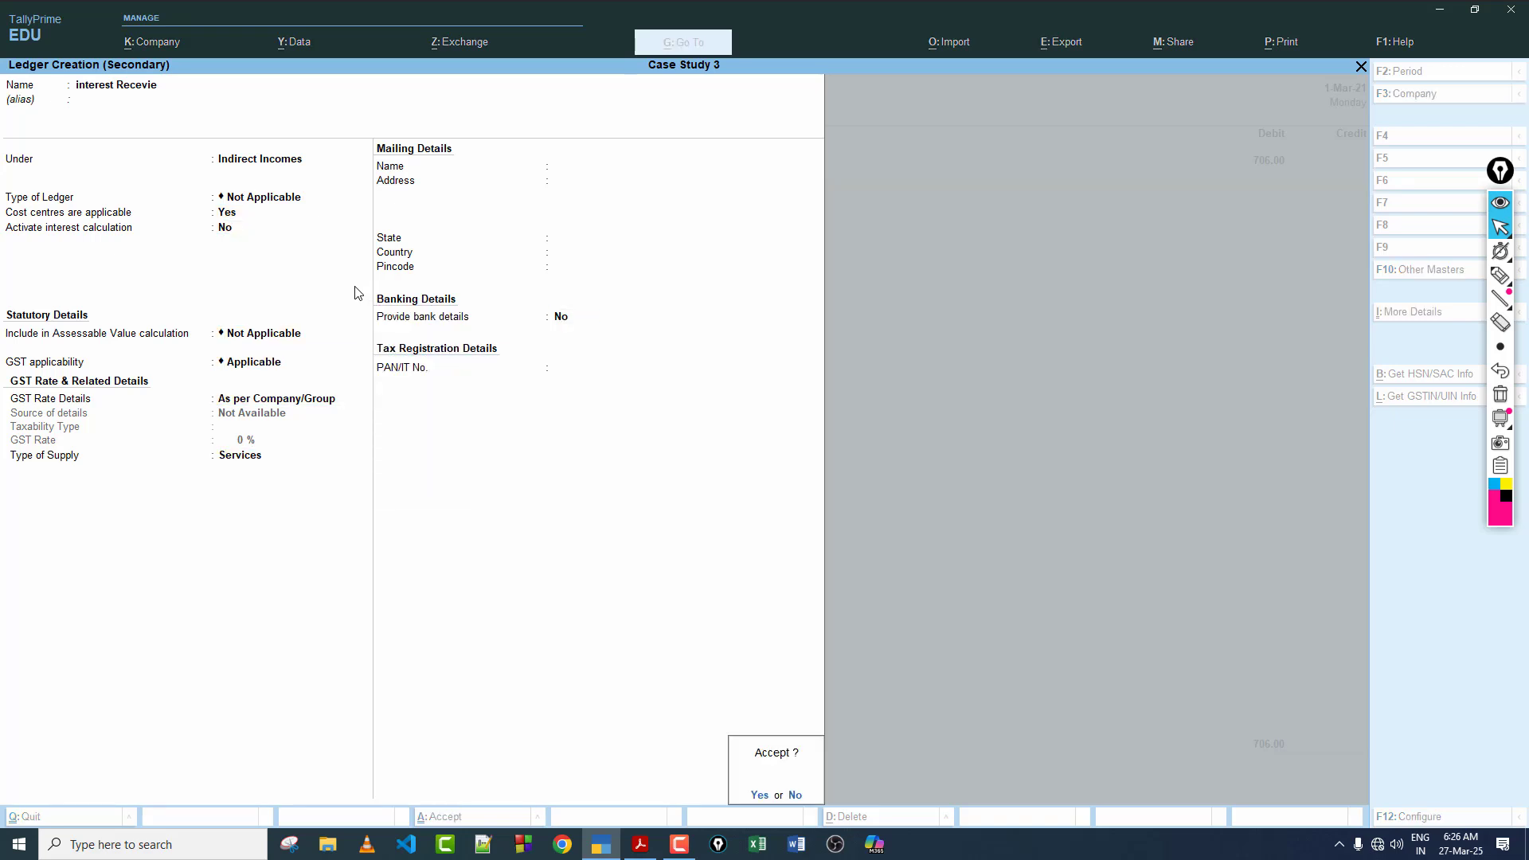
key(Return)
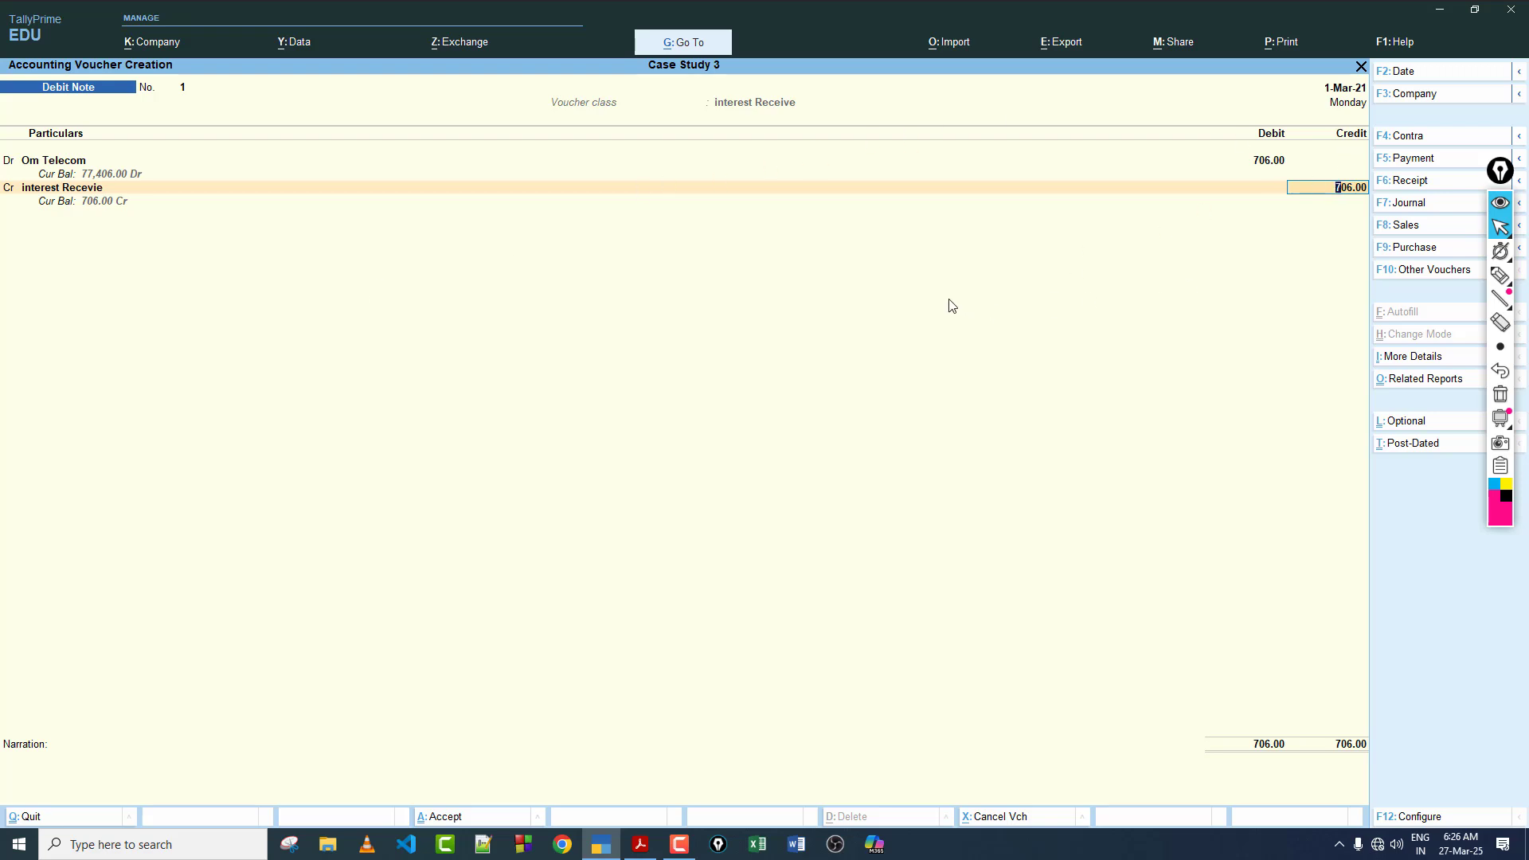
Step: Leave the cost centre allocation, set Cost centres are applicable to No in the interest Recevie ledger, and save the ledger
key(Return)
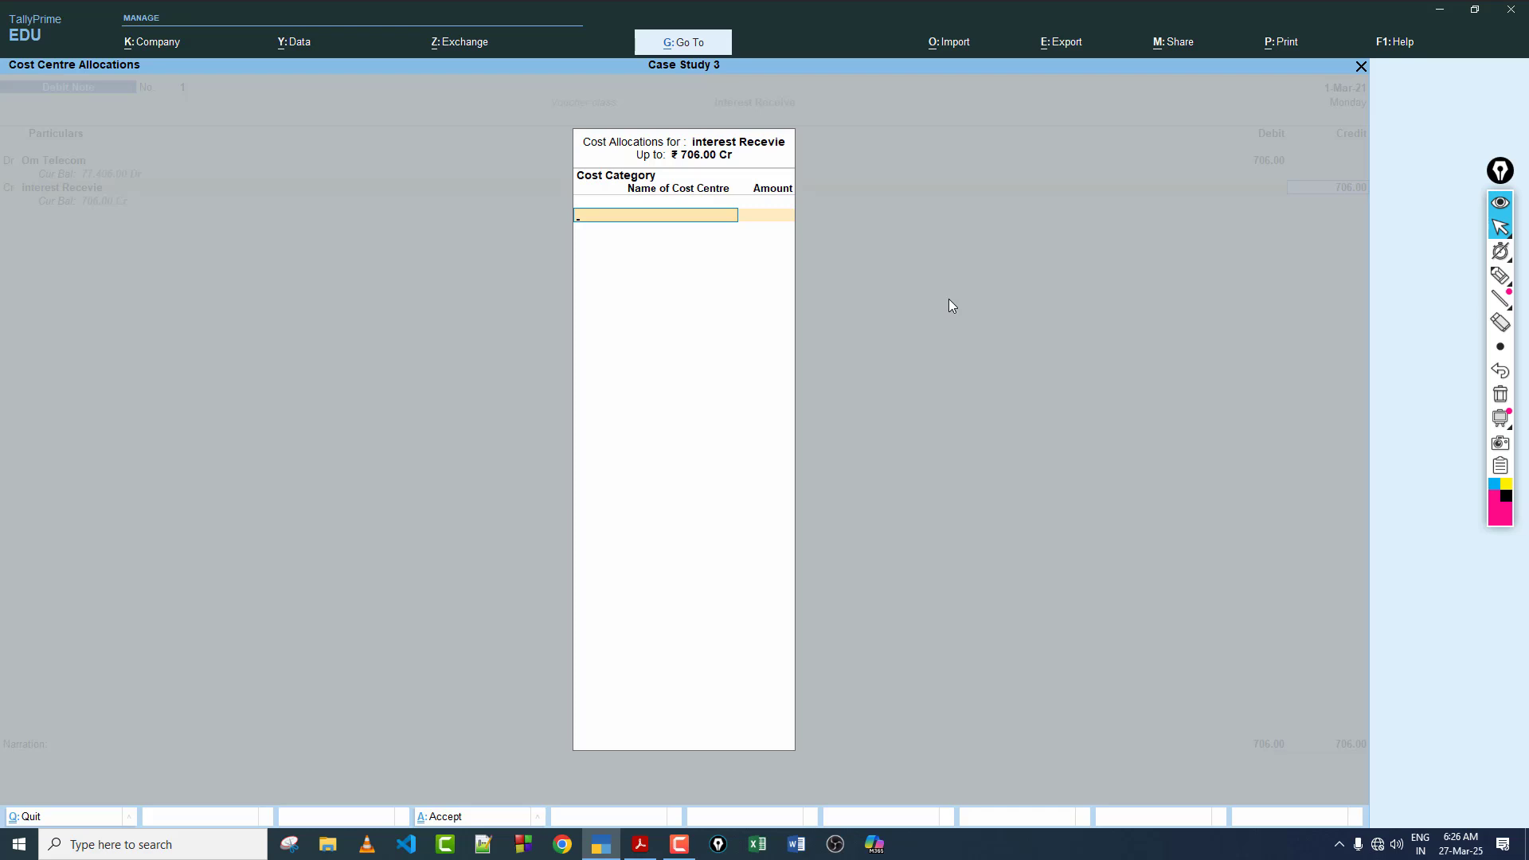
key(Escape)
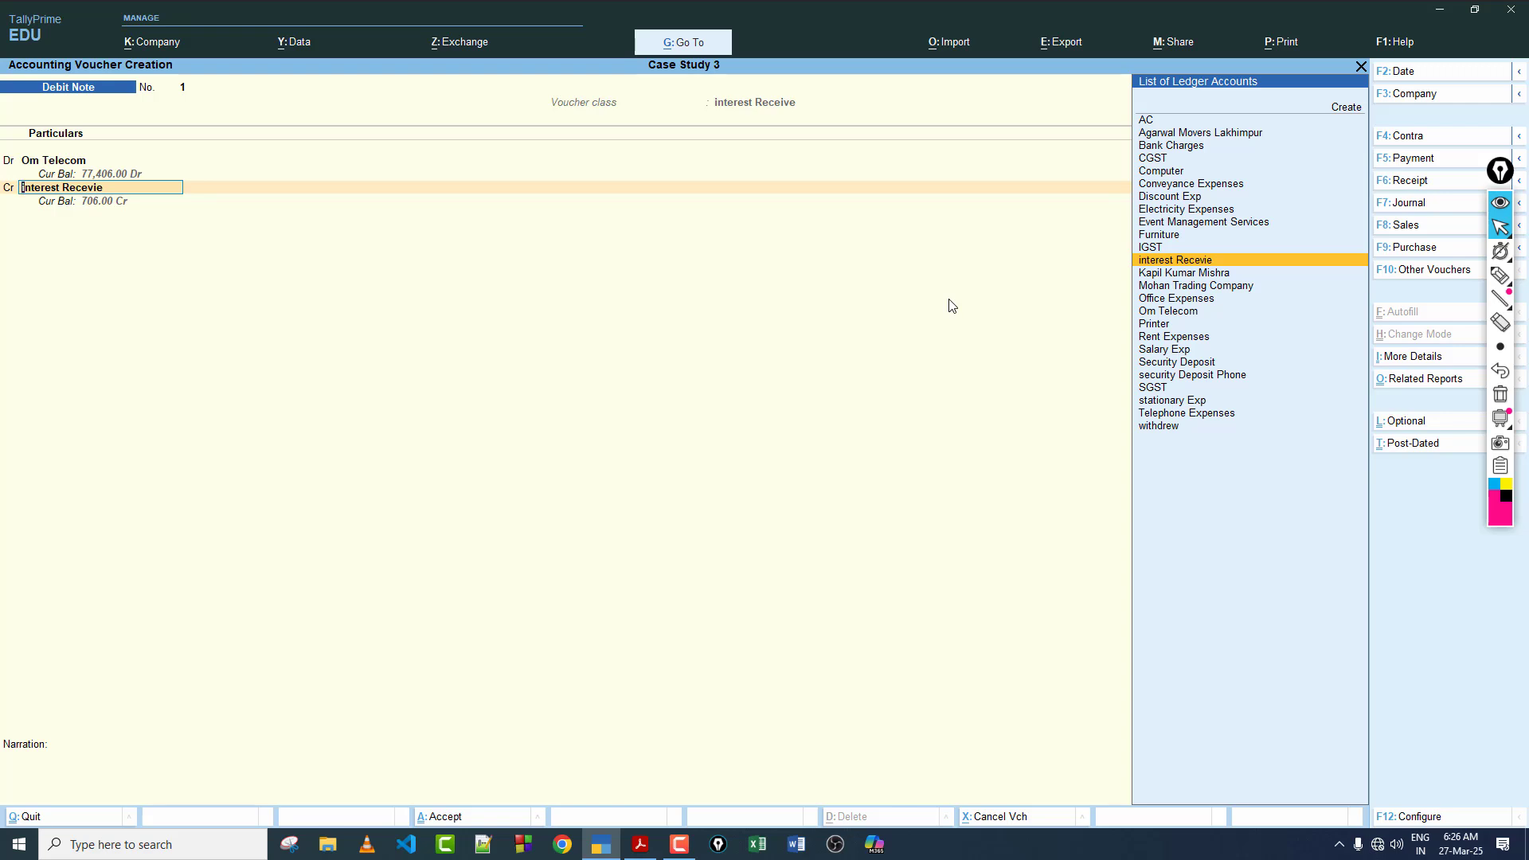
key(ctrl+Return)
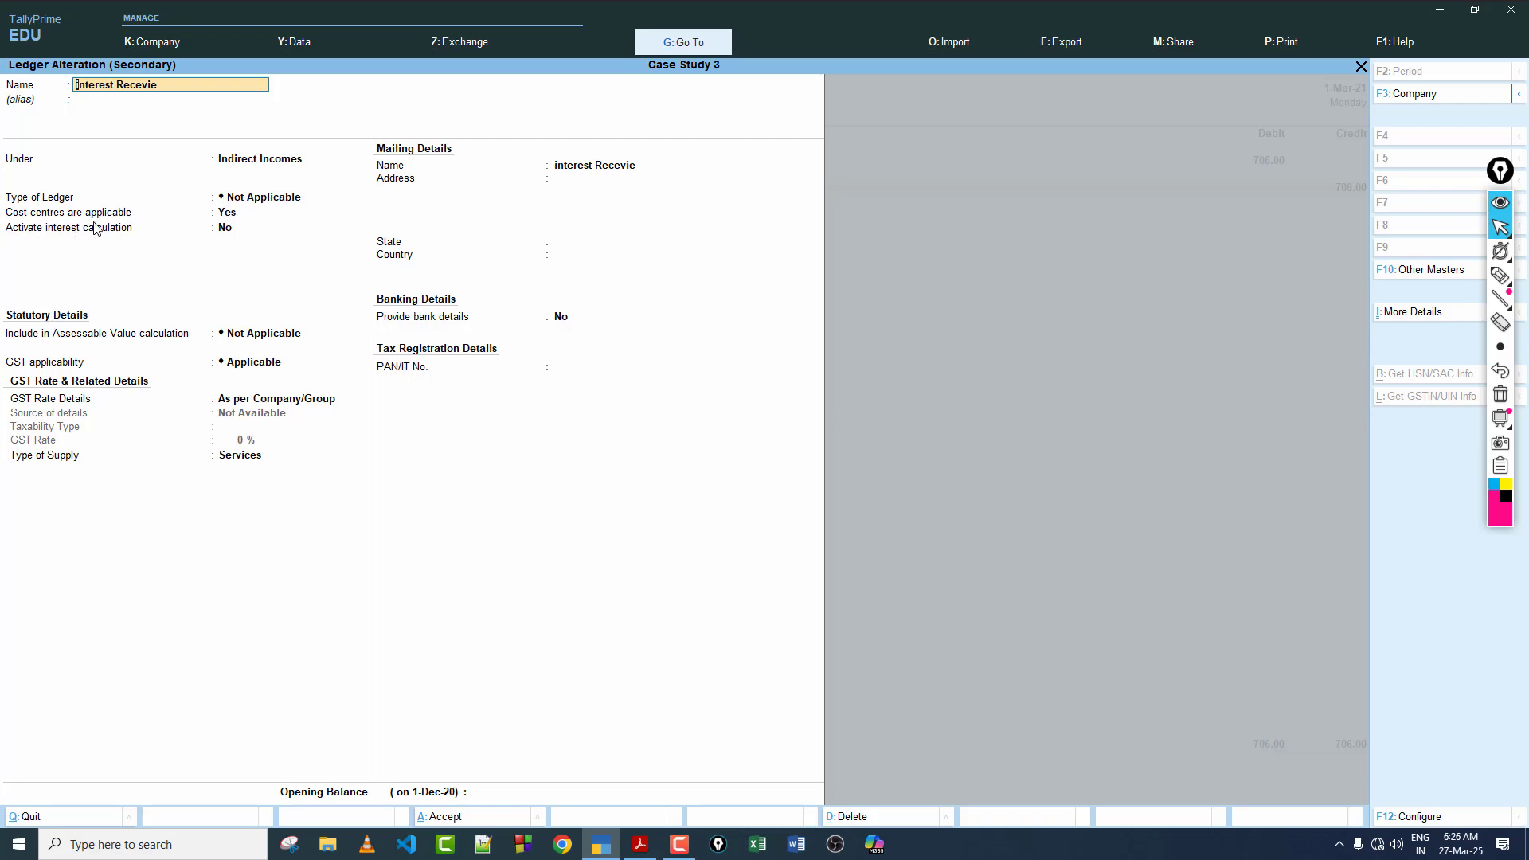
click(234, 215)
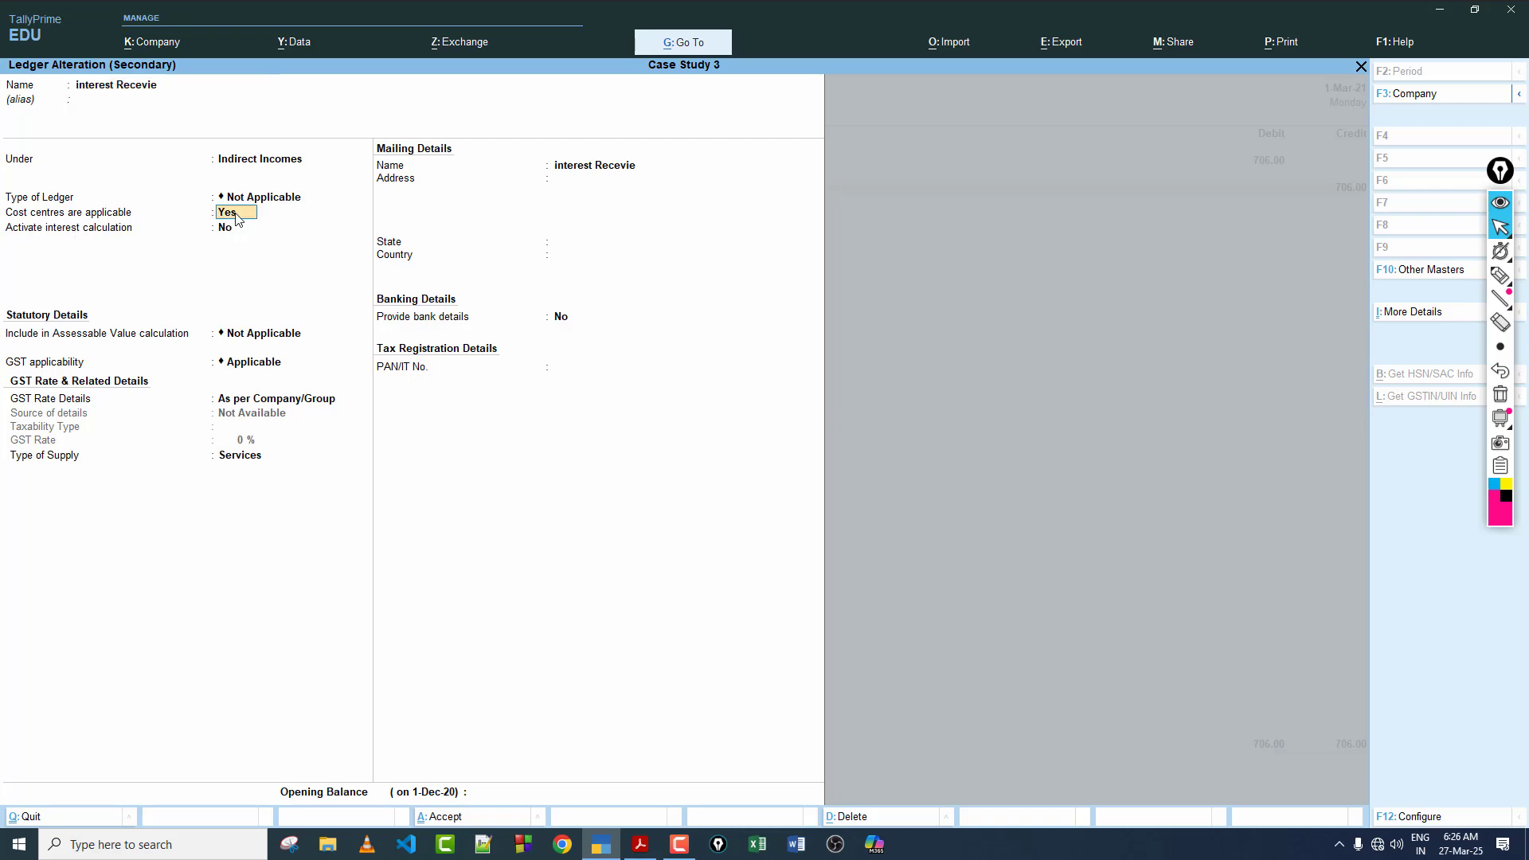
key(n)
key(ctrl)
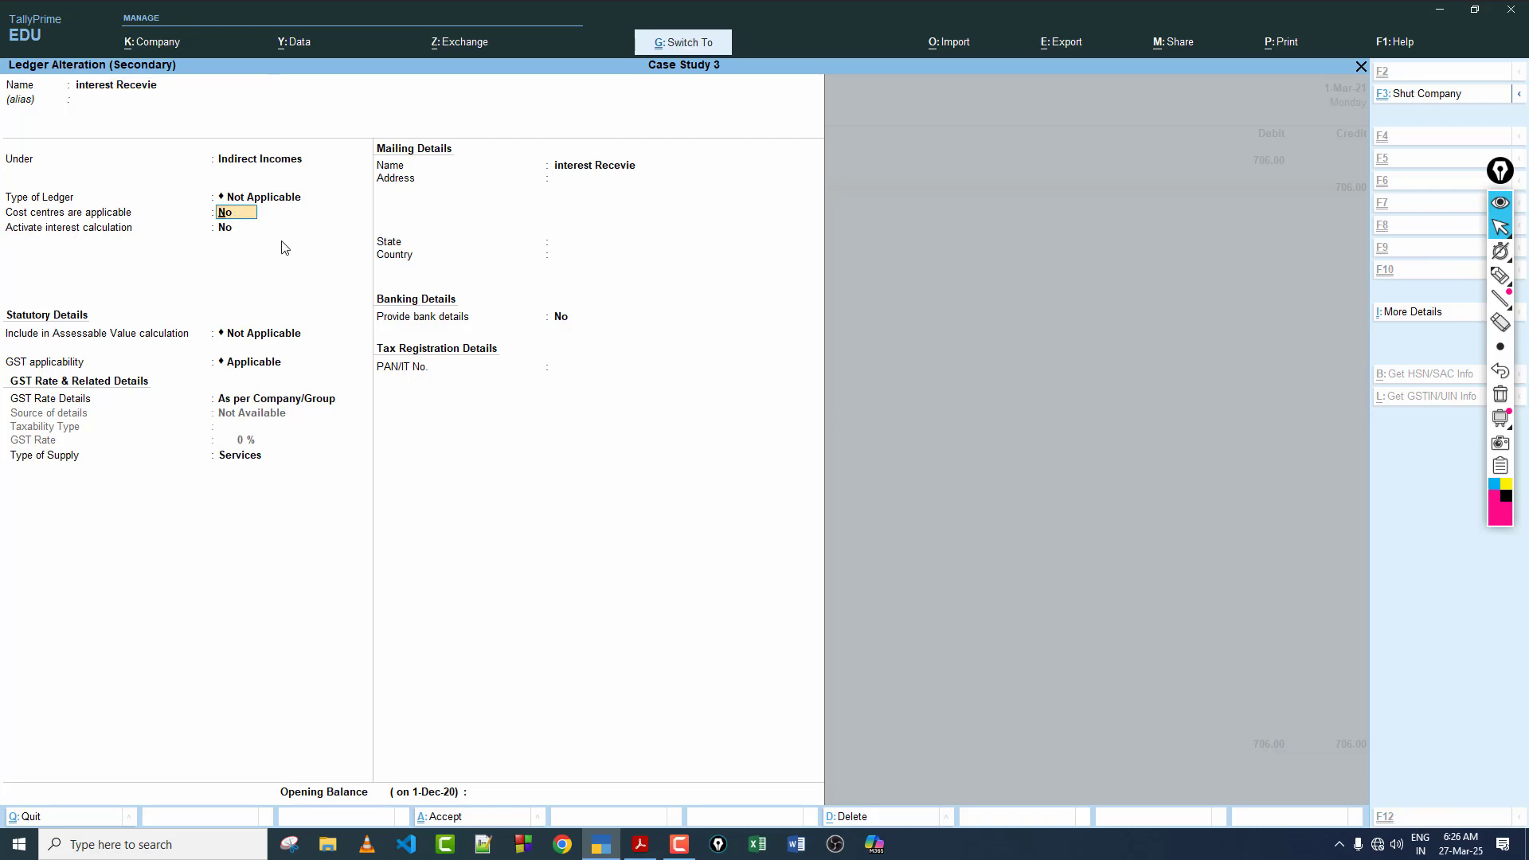
key(ctrl+a)
Step: Credit interest Recevie with 706.00, leave the narration blank, and save the Debit Note
key(Return)
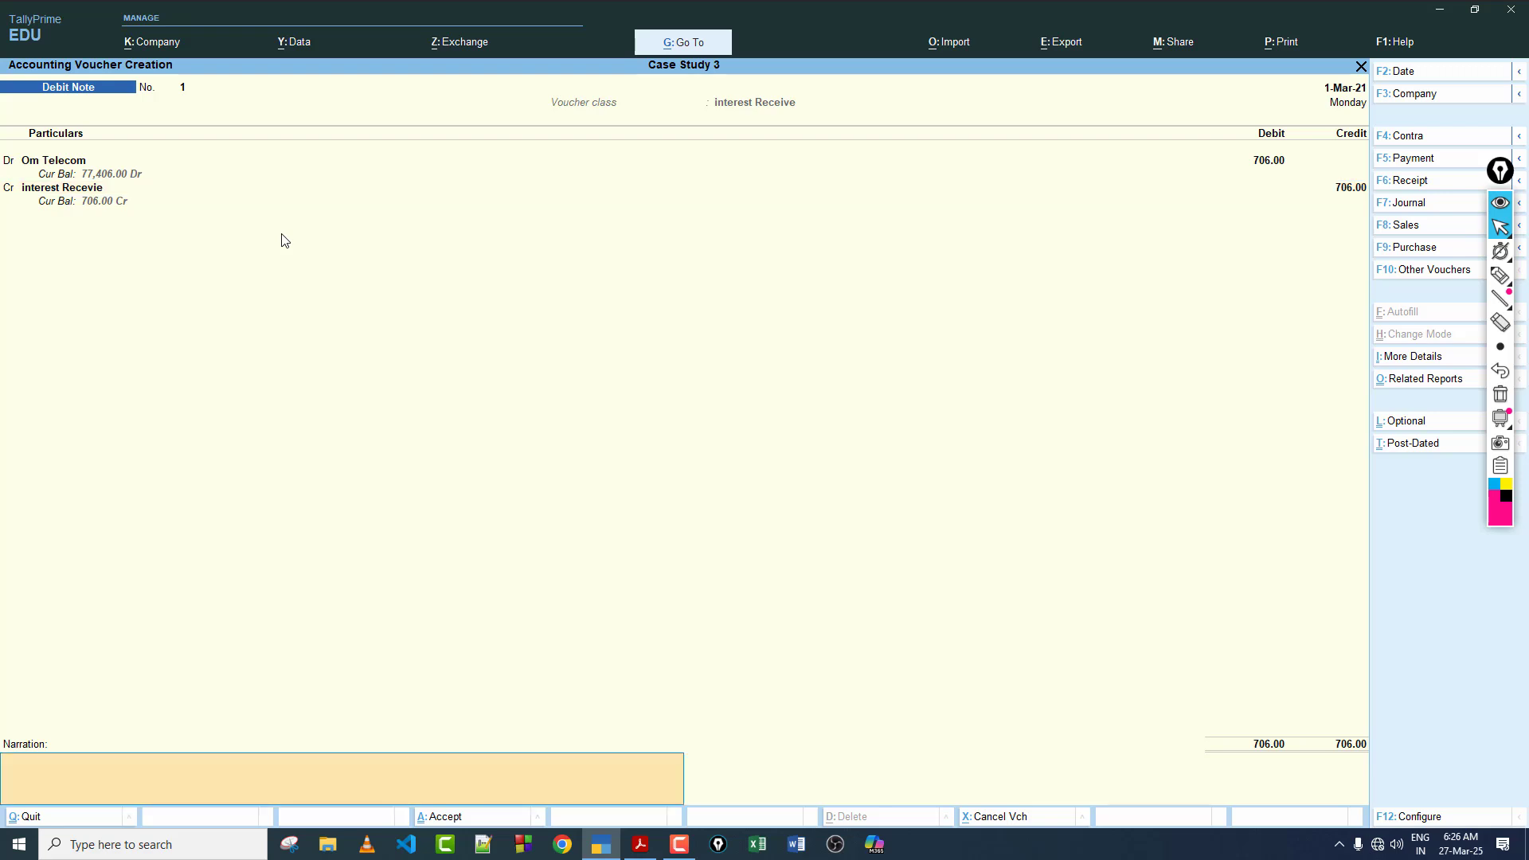
key(Return)
key(Return)
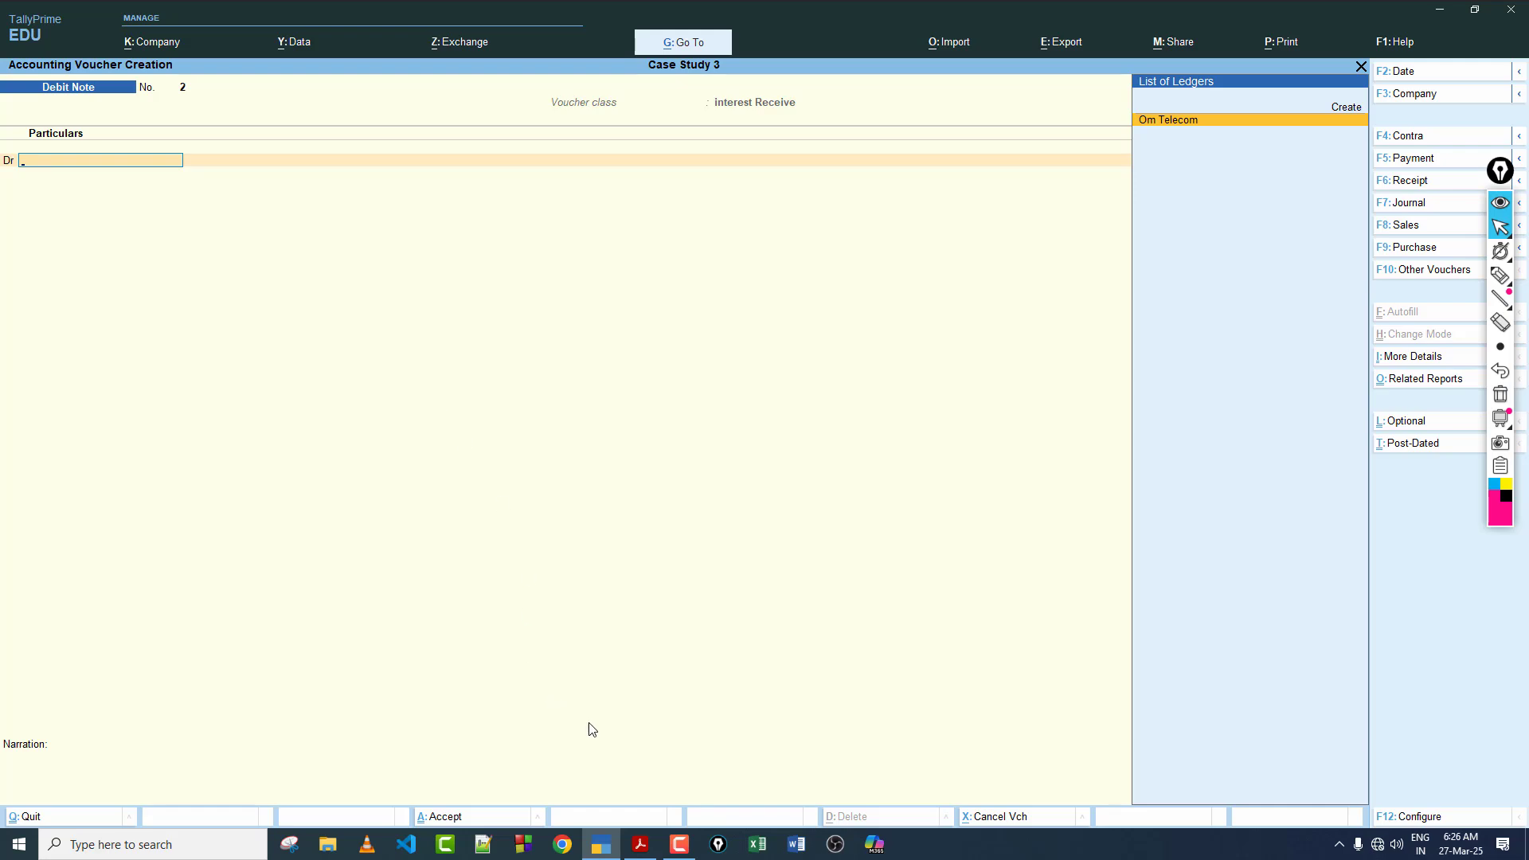
Step: Check transaction 25 in the case study PDF, return to TallyPrime and start a Receipt voucher crediting Om Telecom
click(640, 844)
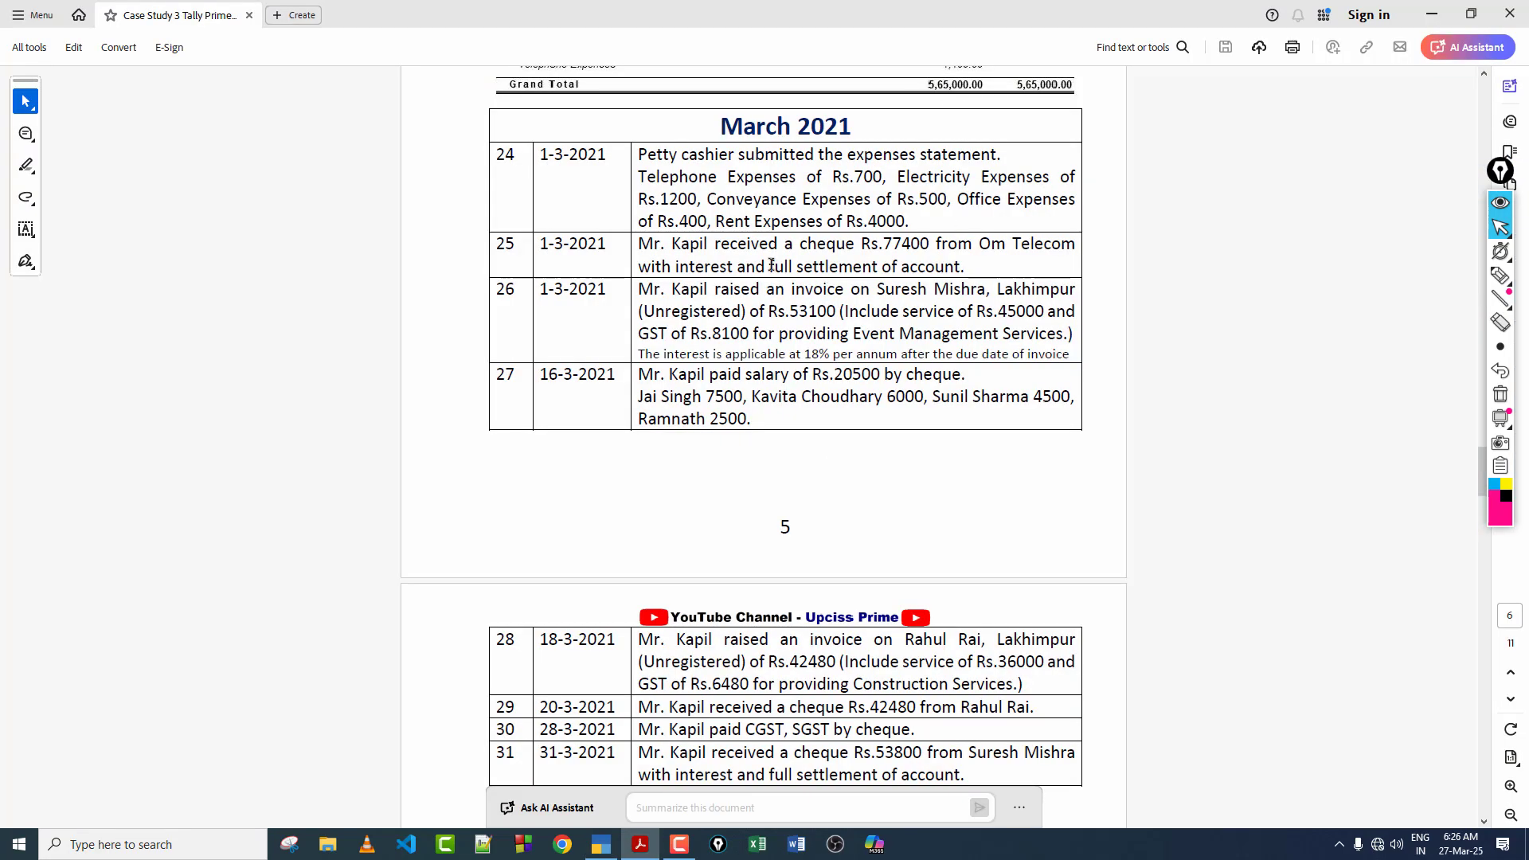
drag(675, 265, 877, 267)
click(768, 273)
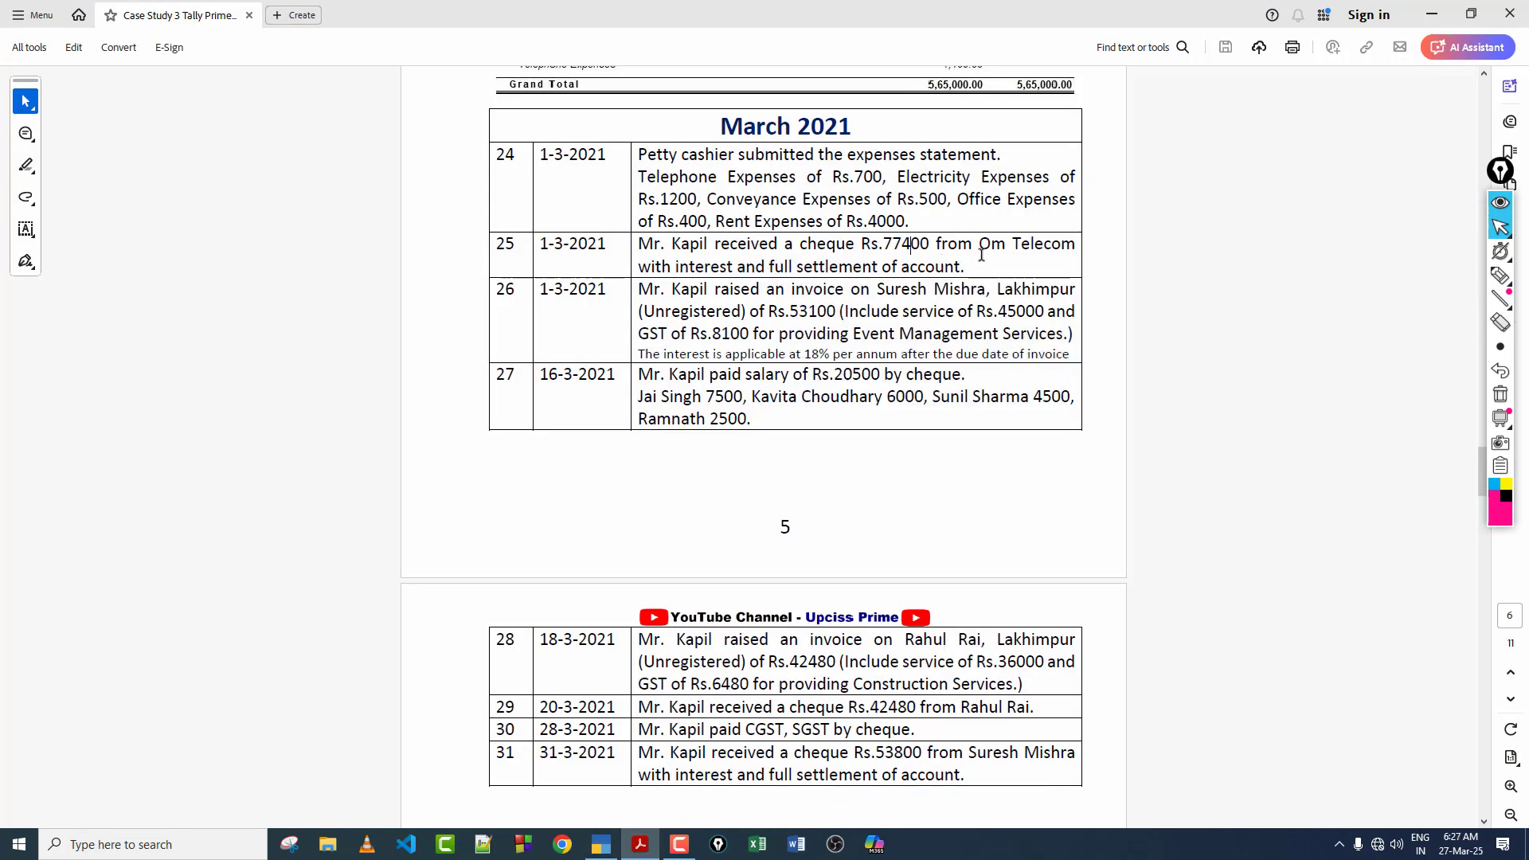
drag(982, 249, 1075, 249)
click(931, 260)
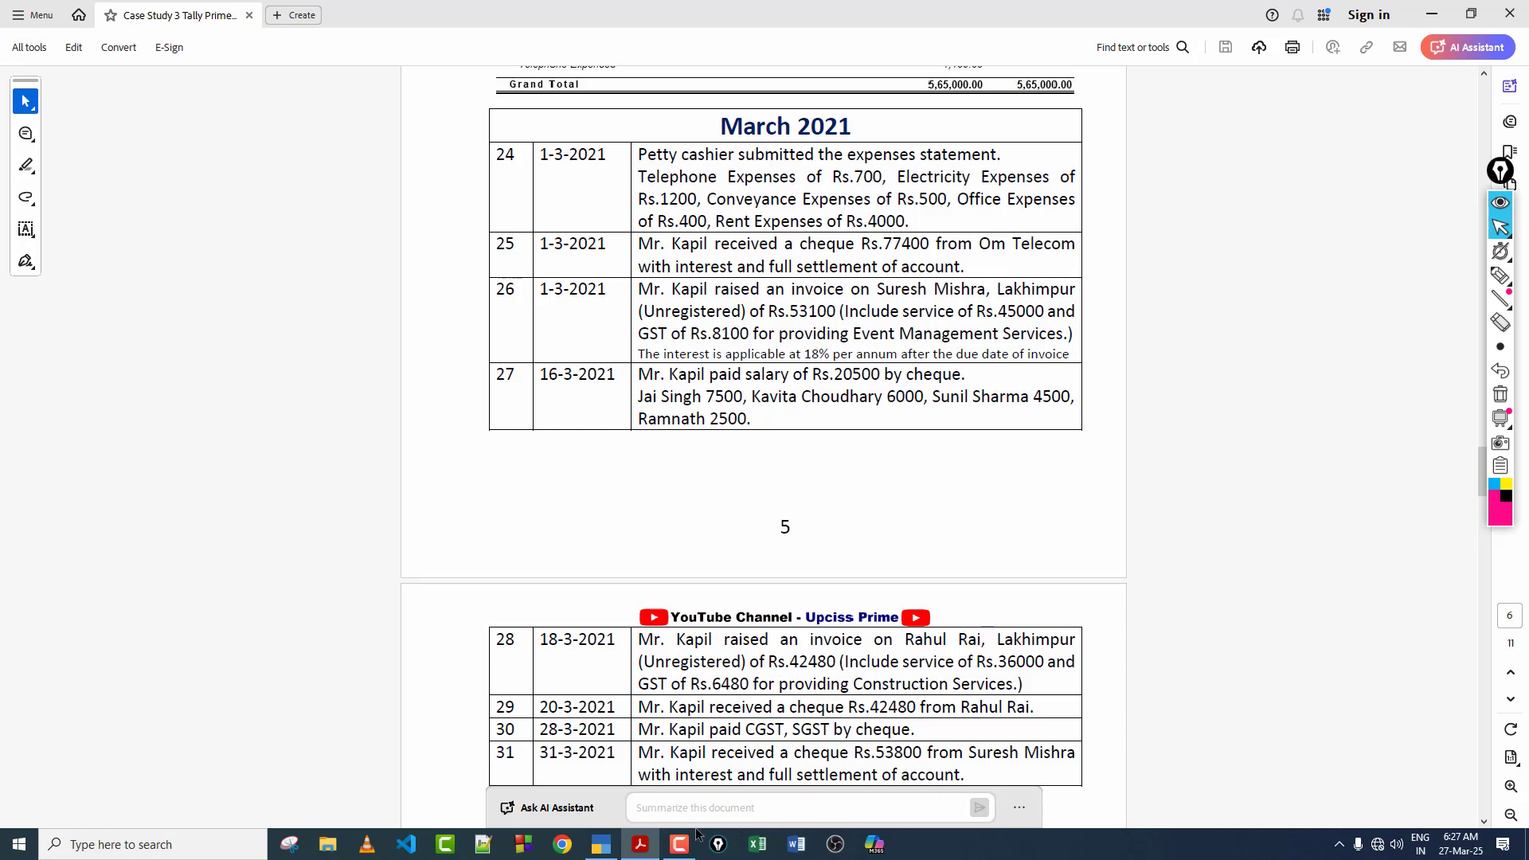
click(602, 844)
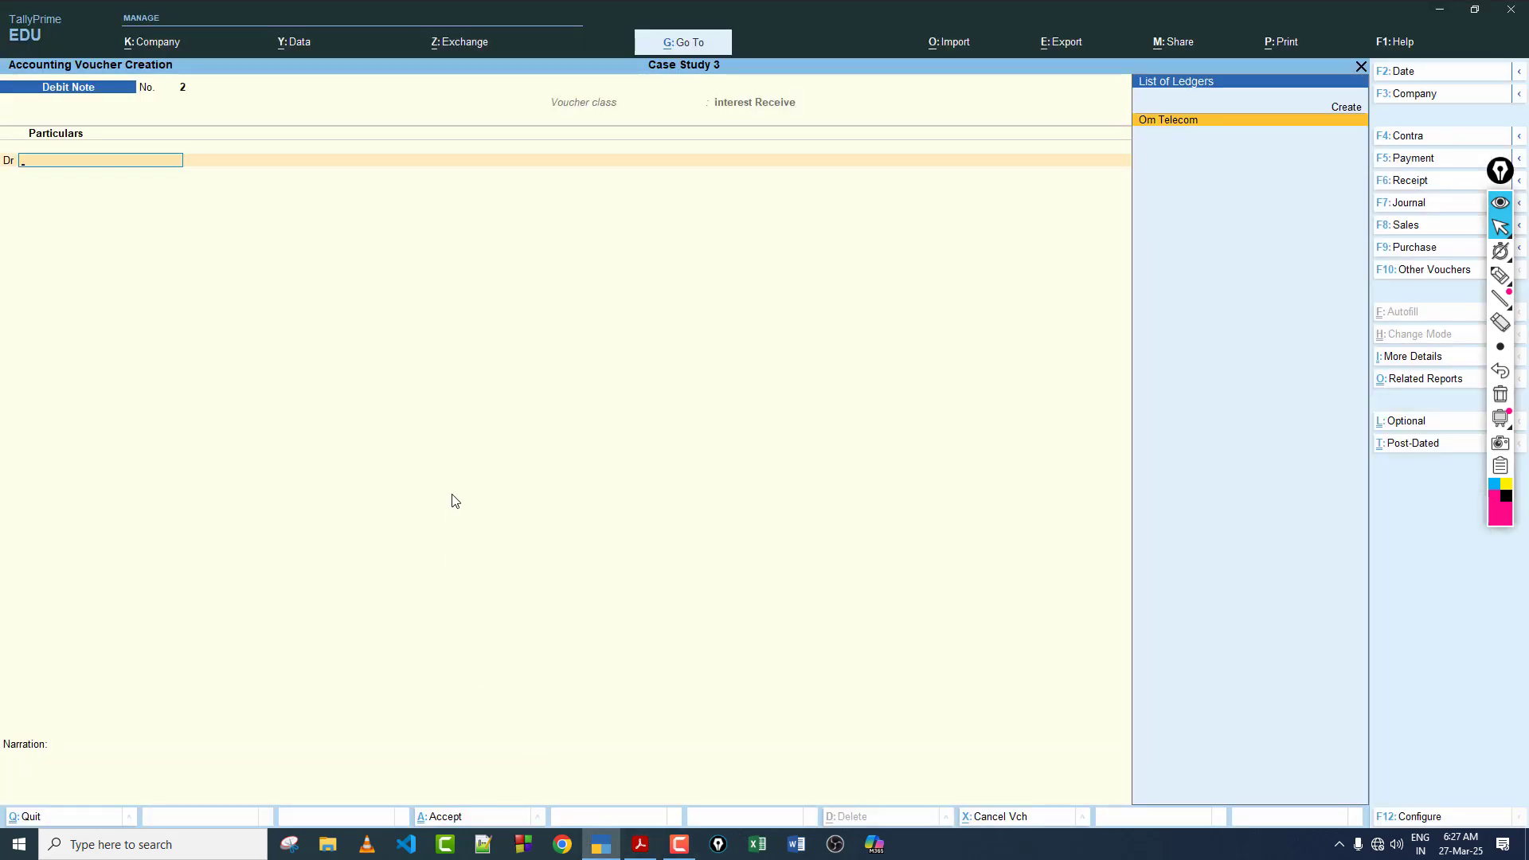
key(F6)
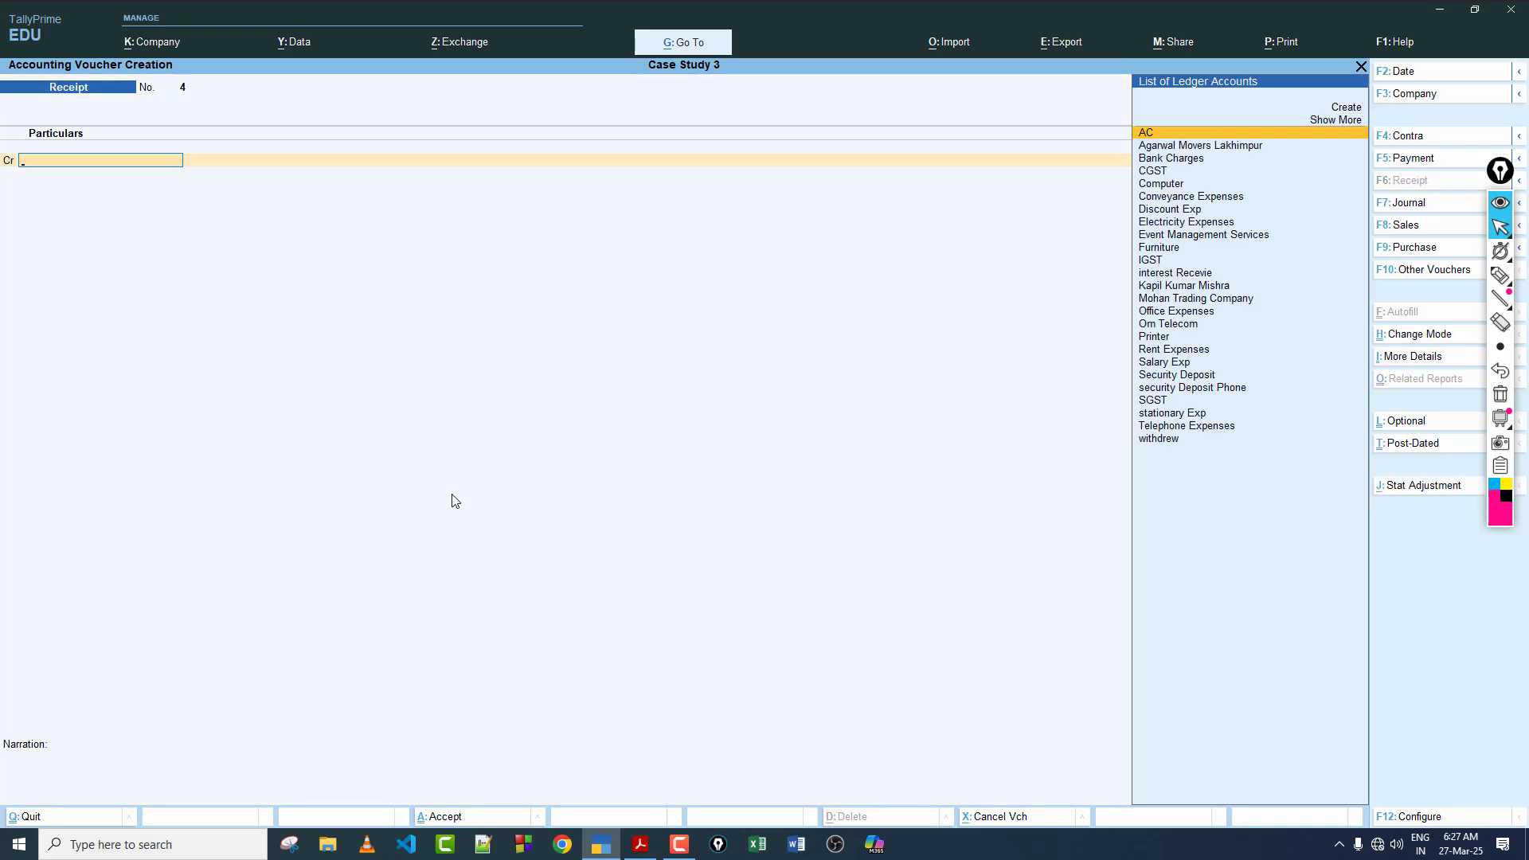
text(Om)
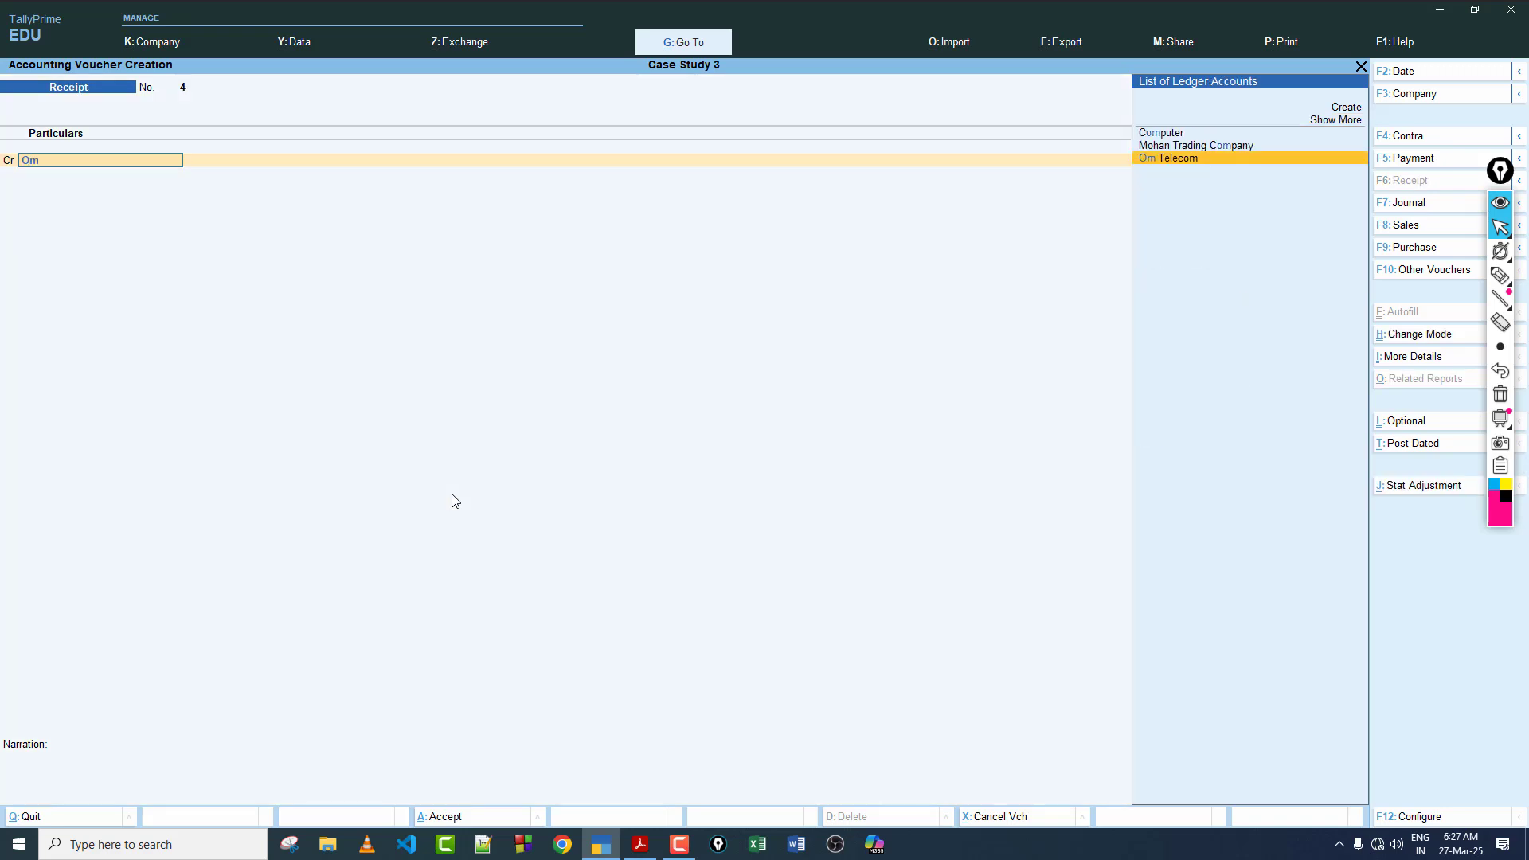
key(Return)
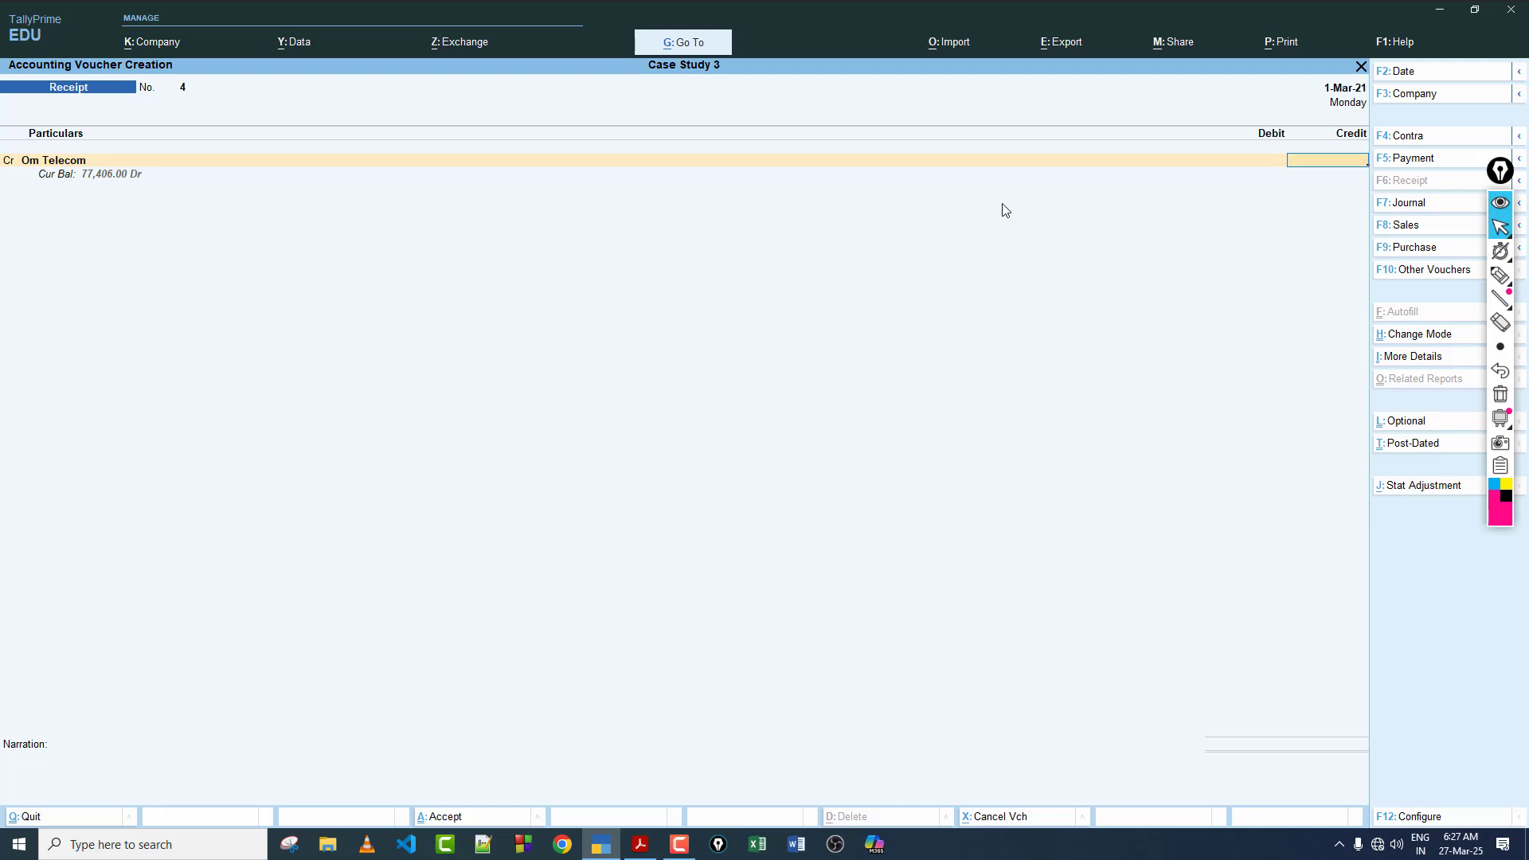
Step: Credit Om Telecom with 77,406.00 and allocate the full amount as Agst Ref to bill 3
click(640, 844)
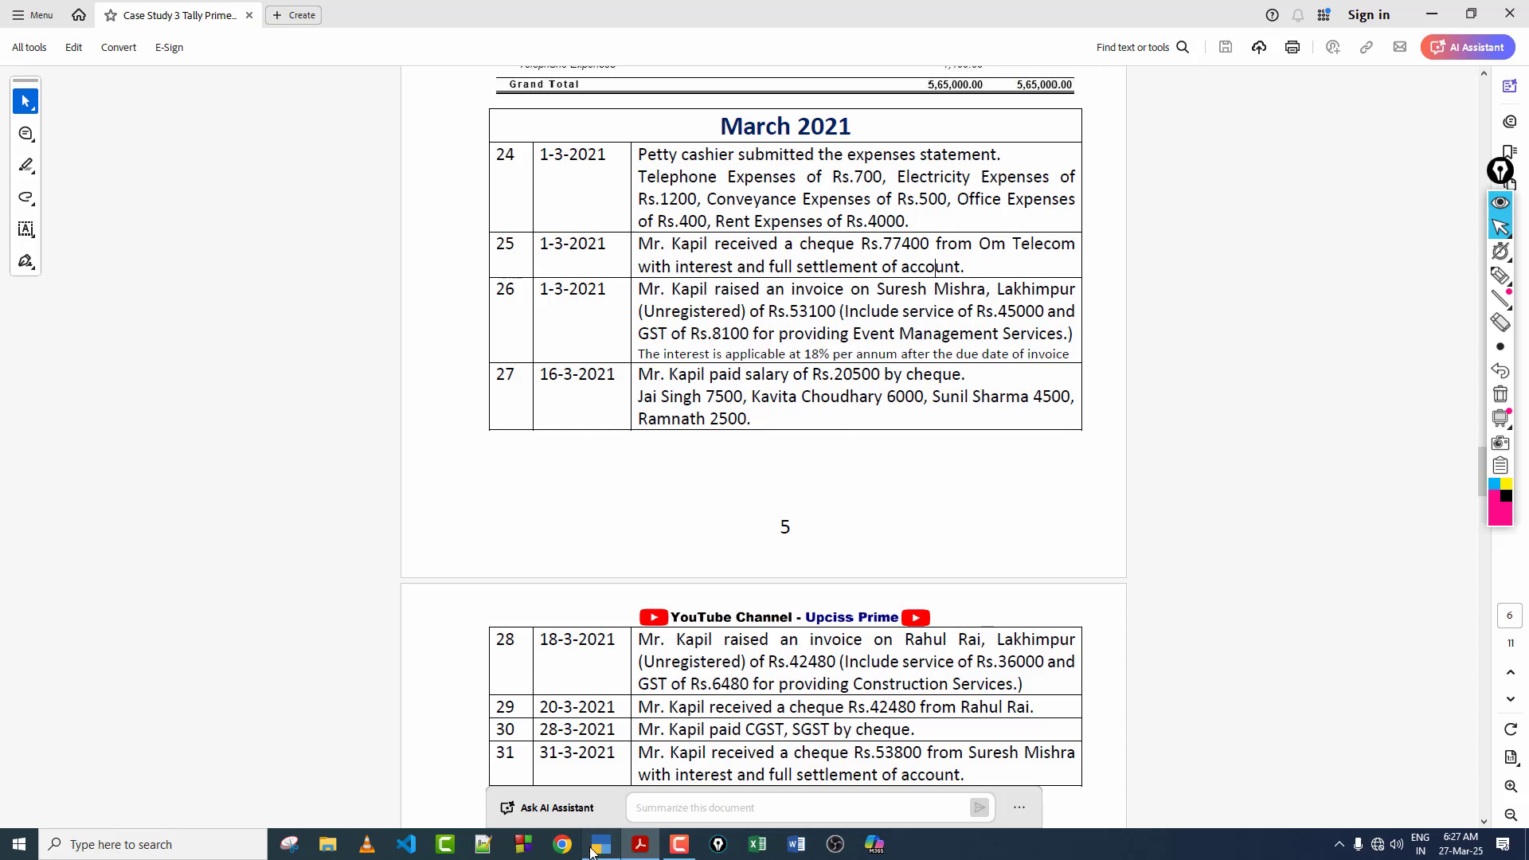
click(602, 844)
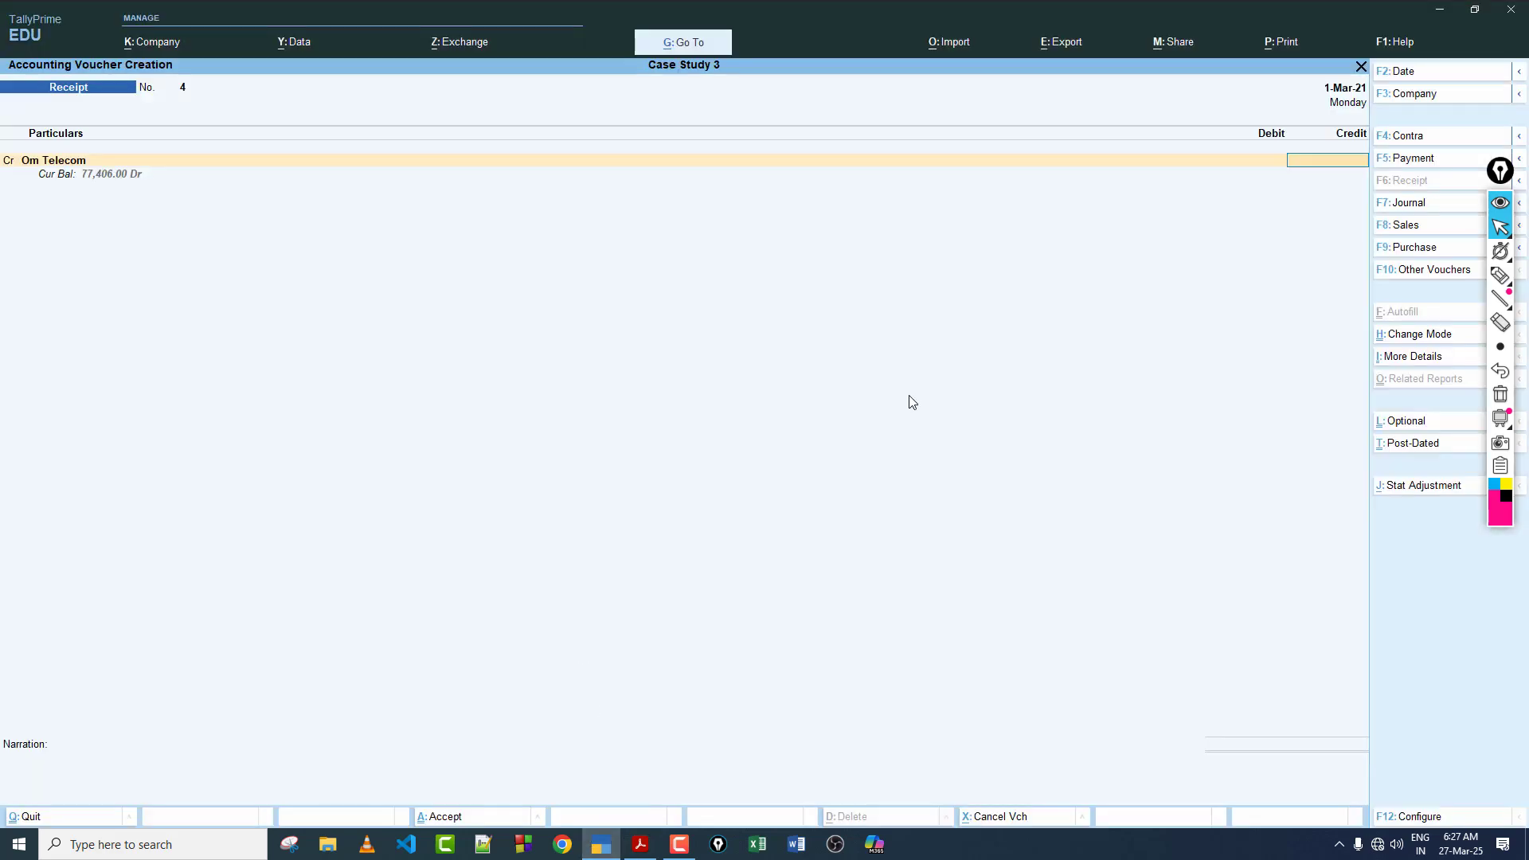
click(1499, 228)
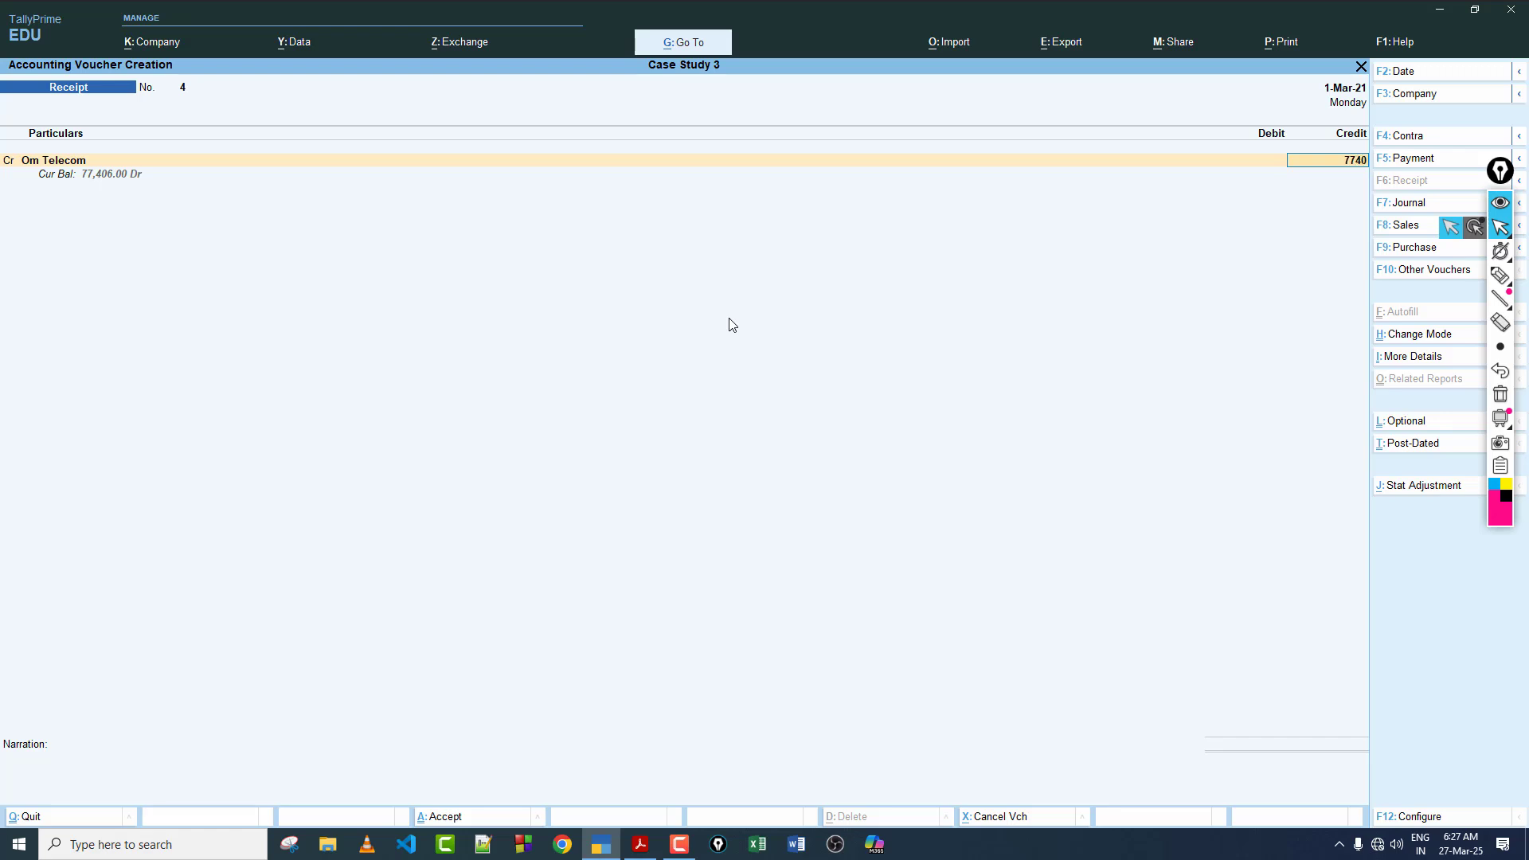
key(Return)
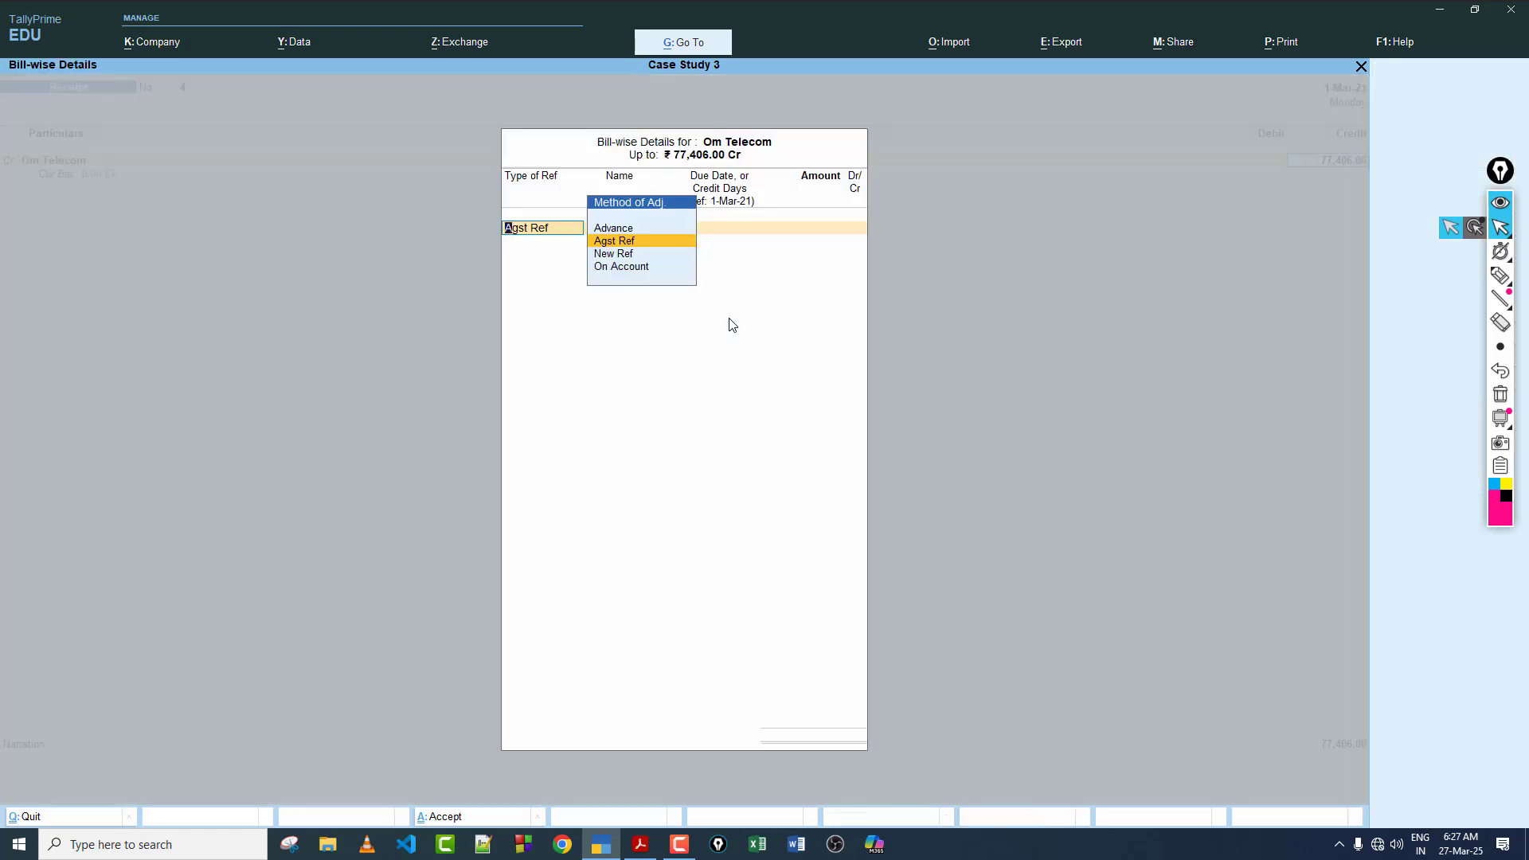
key(Return)
key(Return)
key(Return)
key(Return)
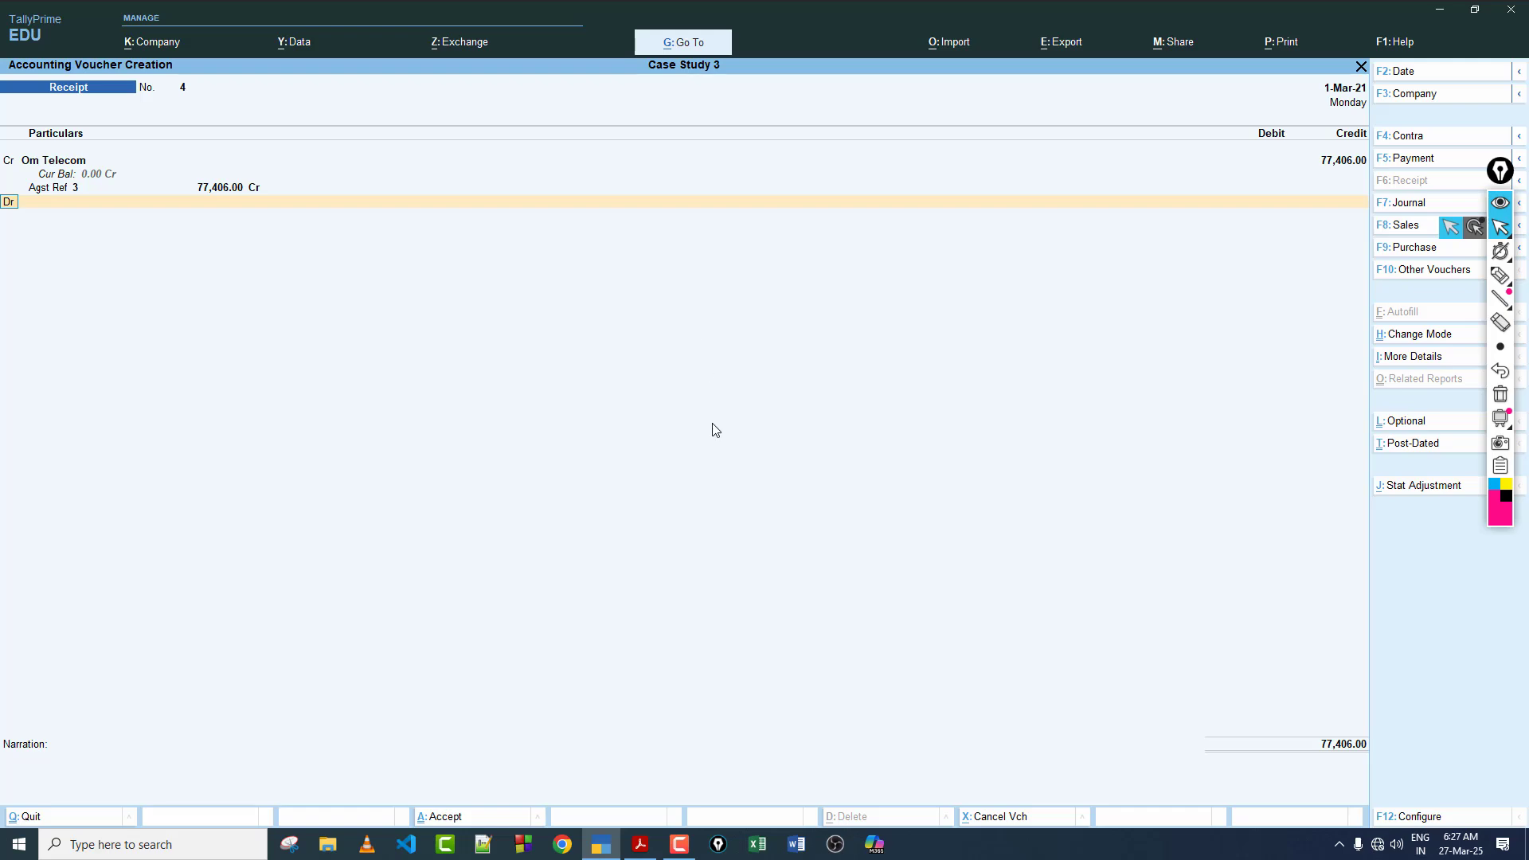
Step: Debit SBI Bank with 77,400.00 as Cheque/DD dated 1-Mar-21, leaving the instrument number and bank name blank
click(640, 845)
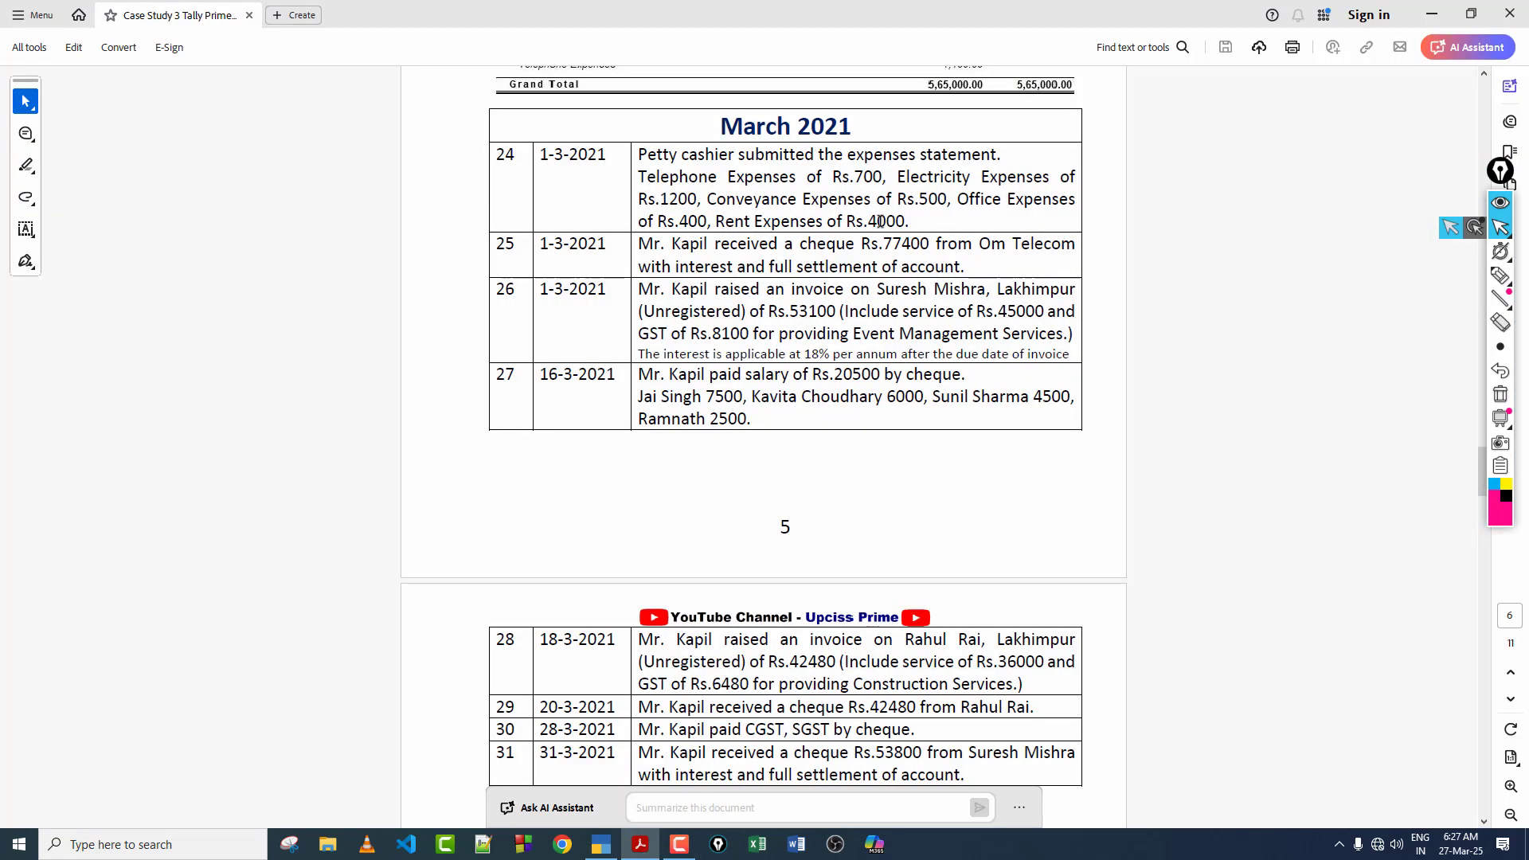
click(601, 844)
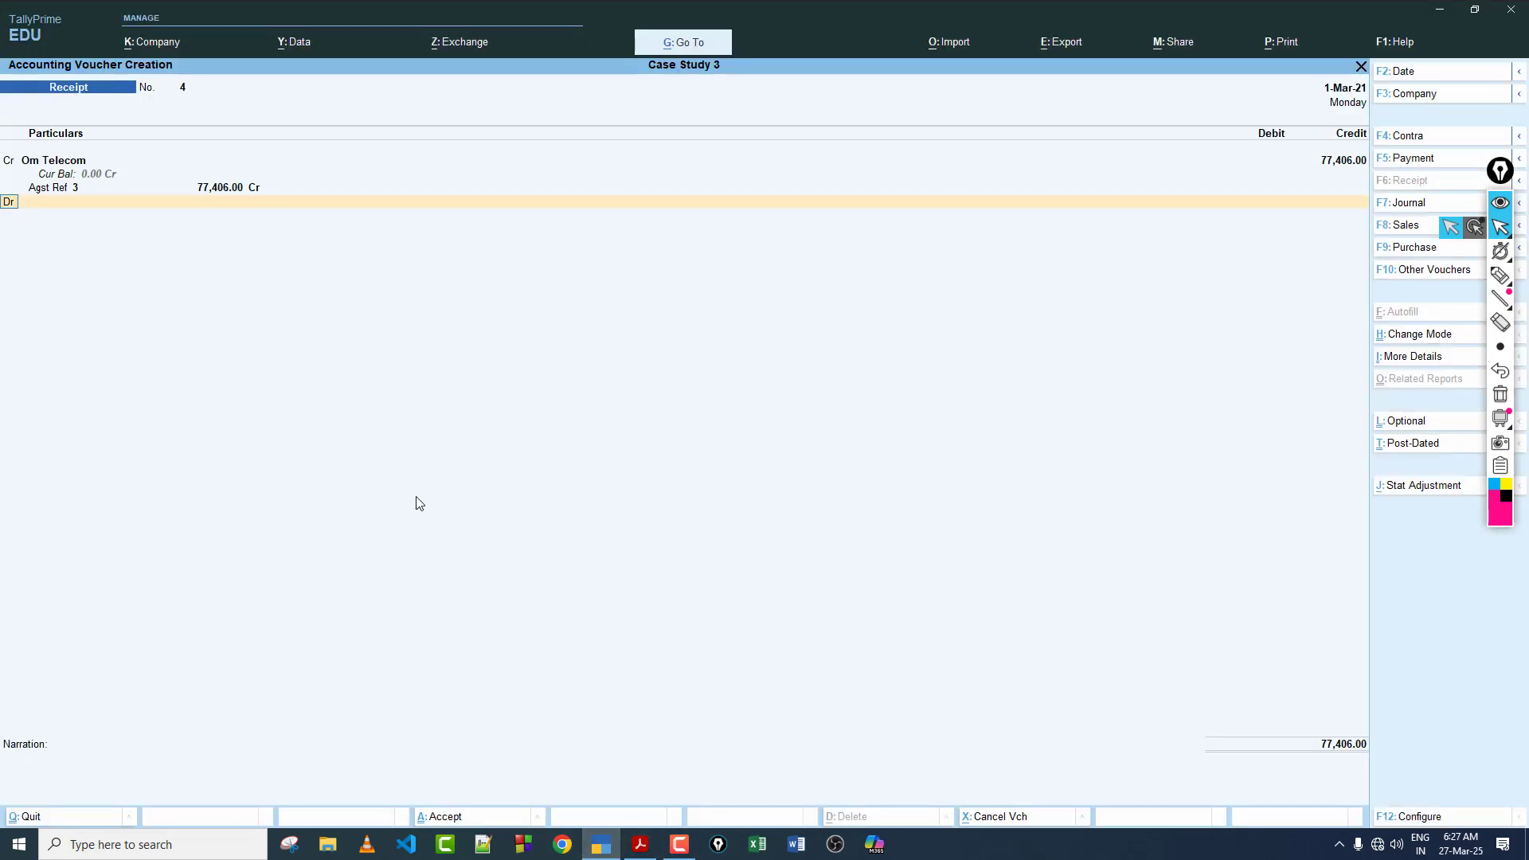
text(d)
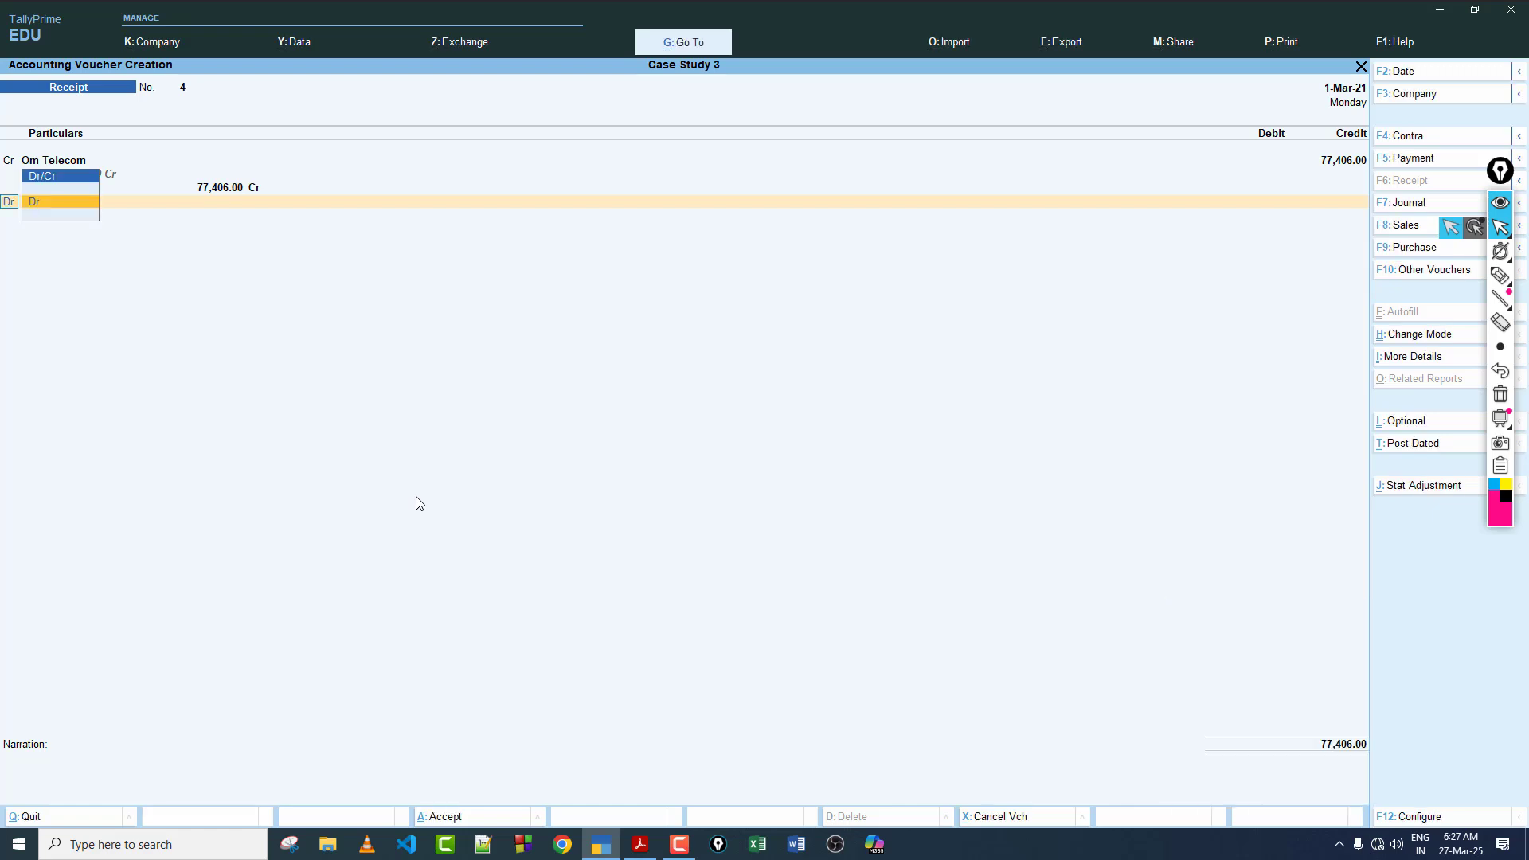
key(Return)
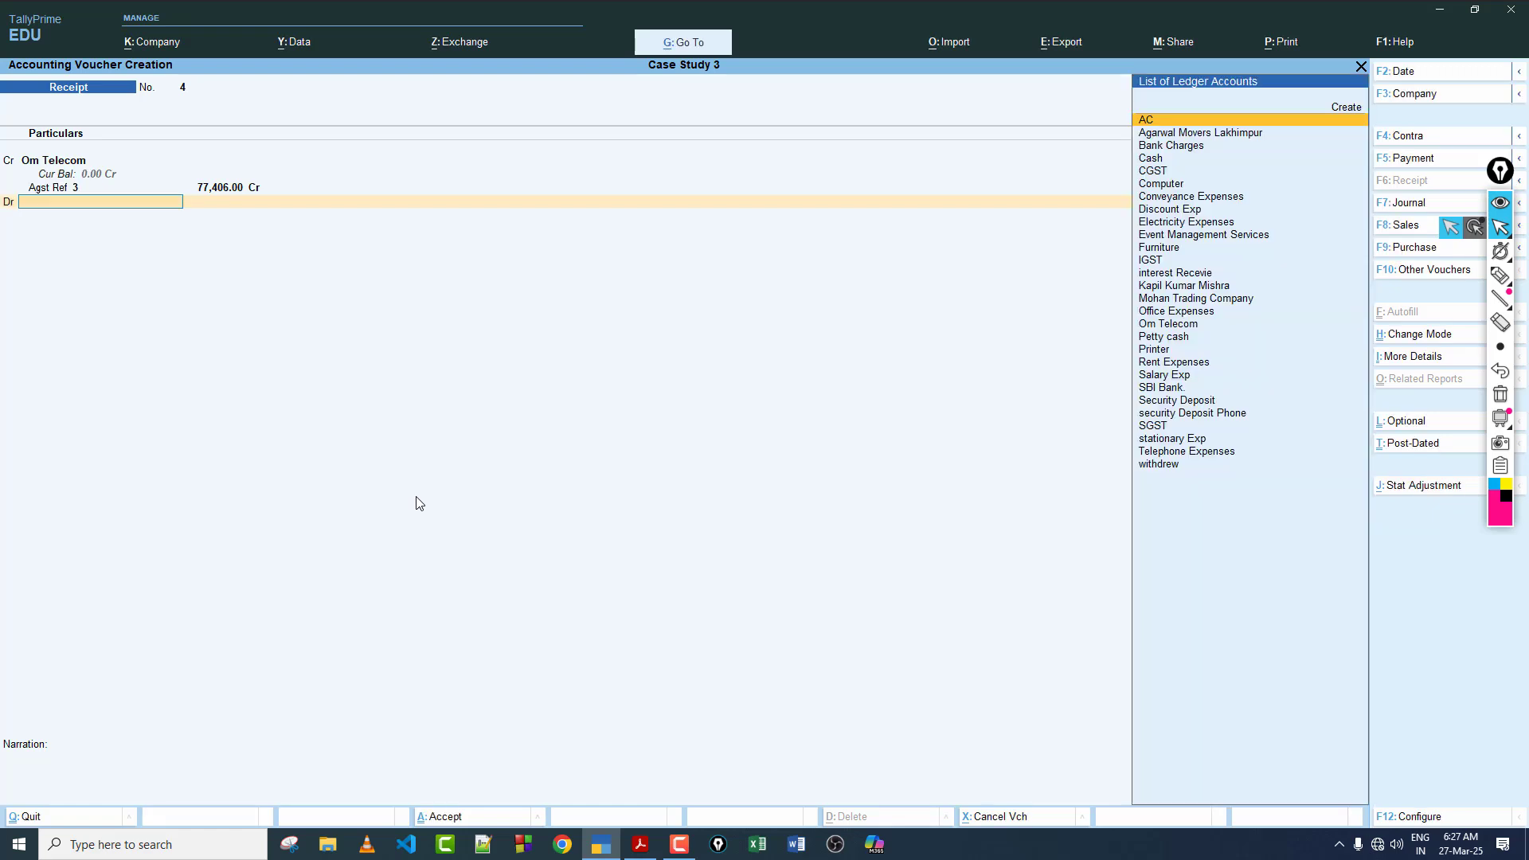
text(sbi)
key(Return)
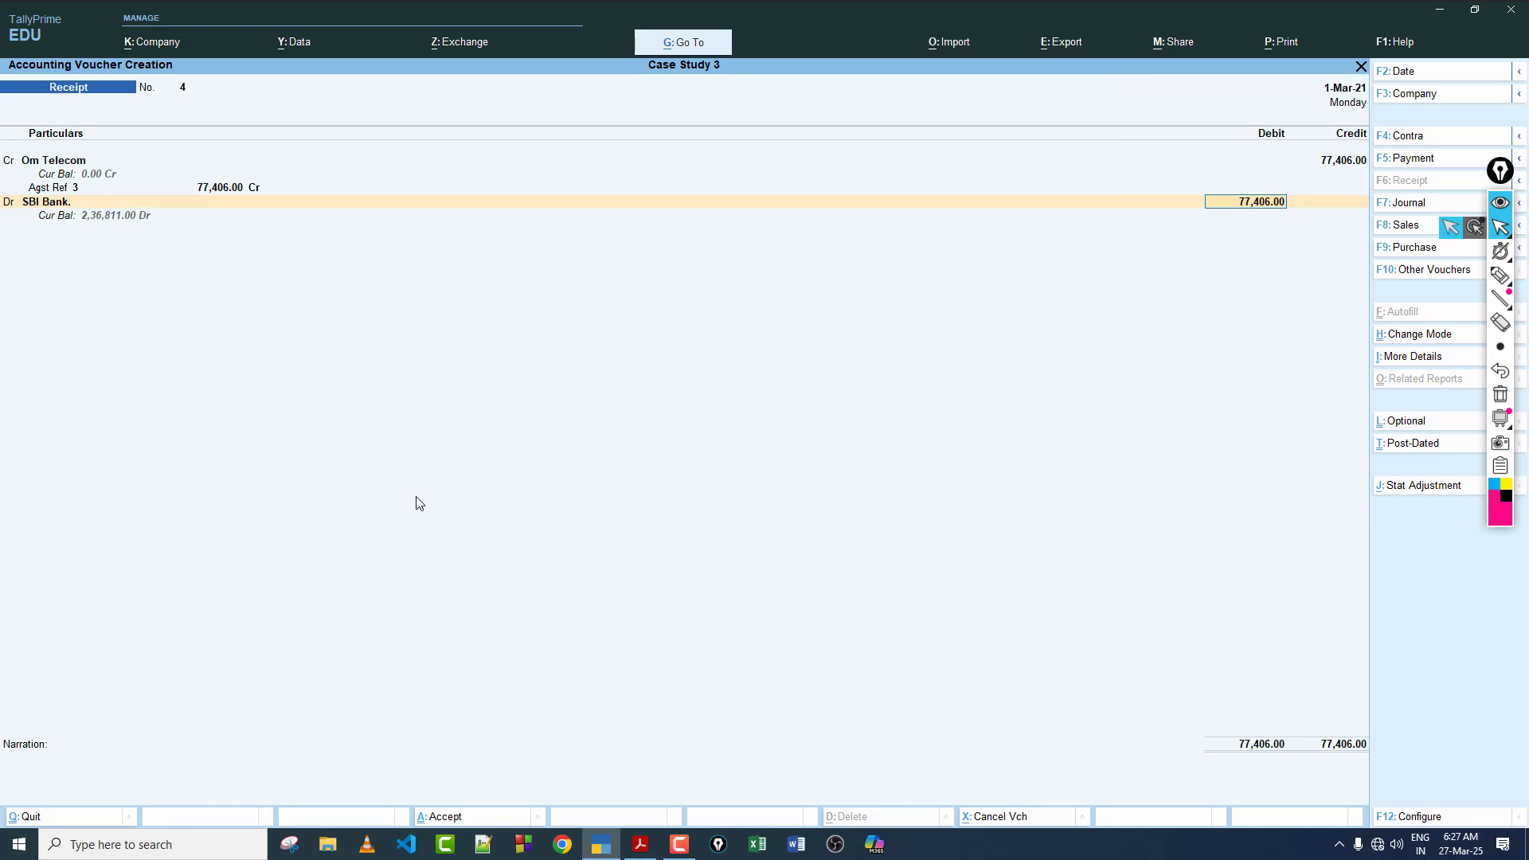
text(77400)
key(Return)
key(Return)
key(Return)
key(Return)
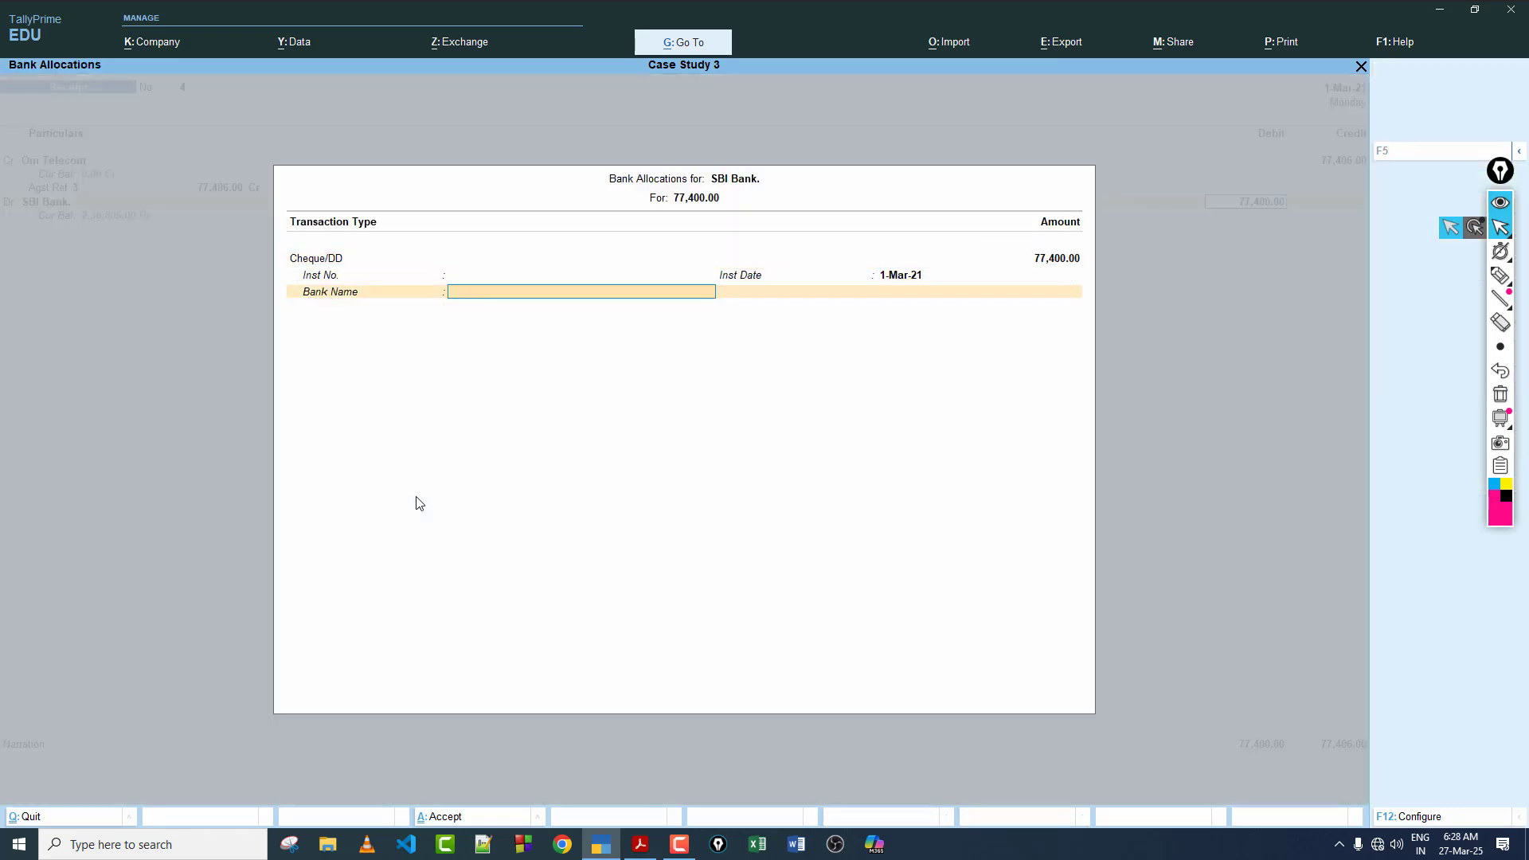
key(Return)
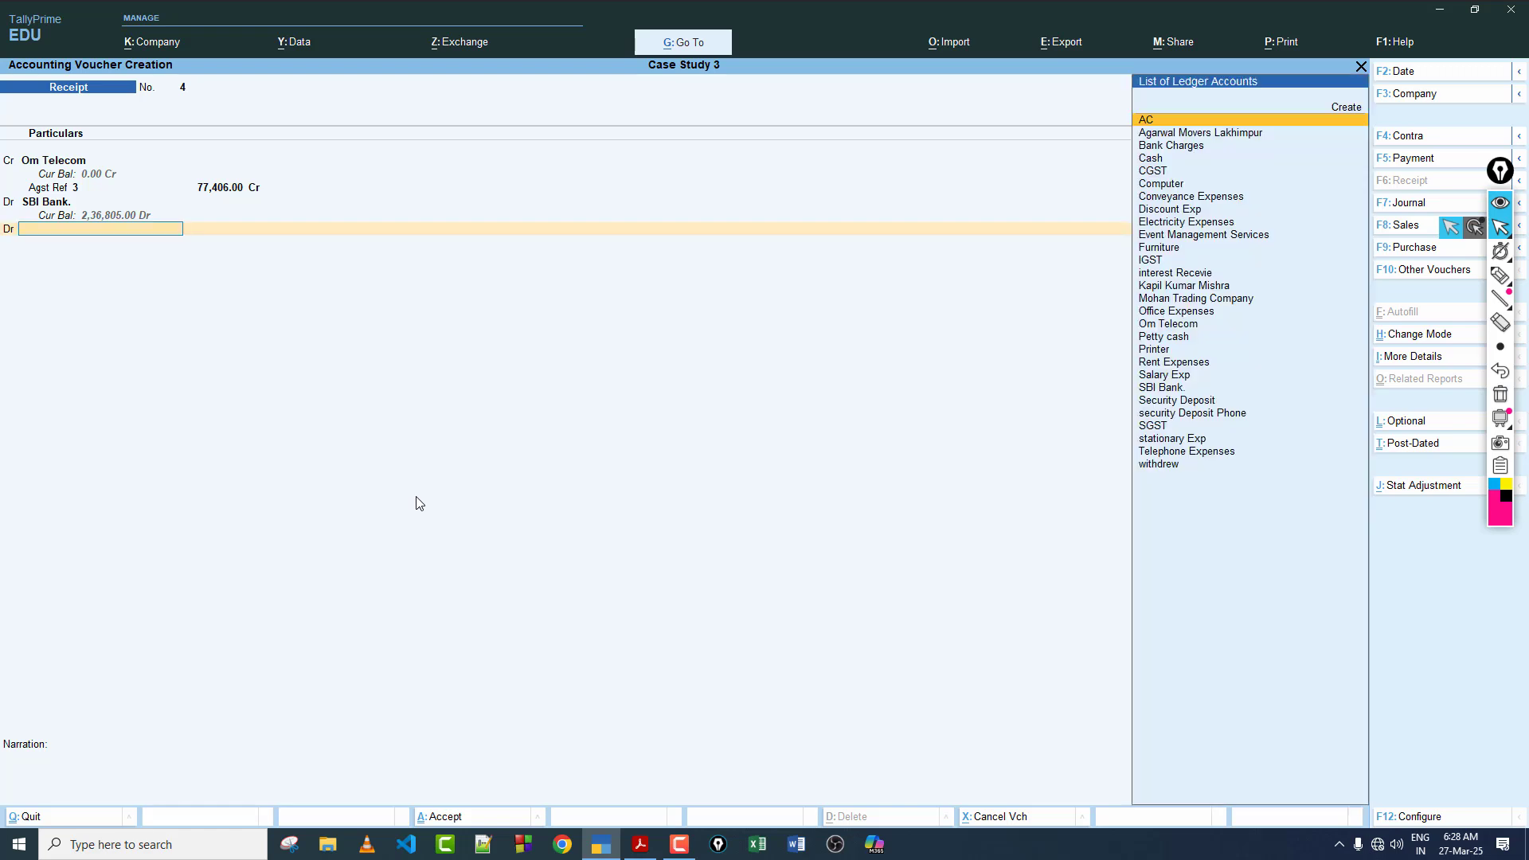
Step: Debit the remaining 6.00 to Discount Exp, leave the narration blank, and save the Receipt voucher
text(Di)
key(Return)
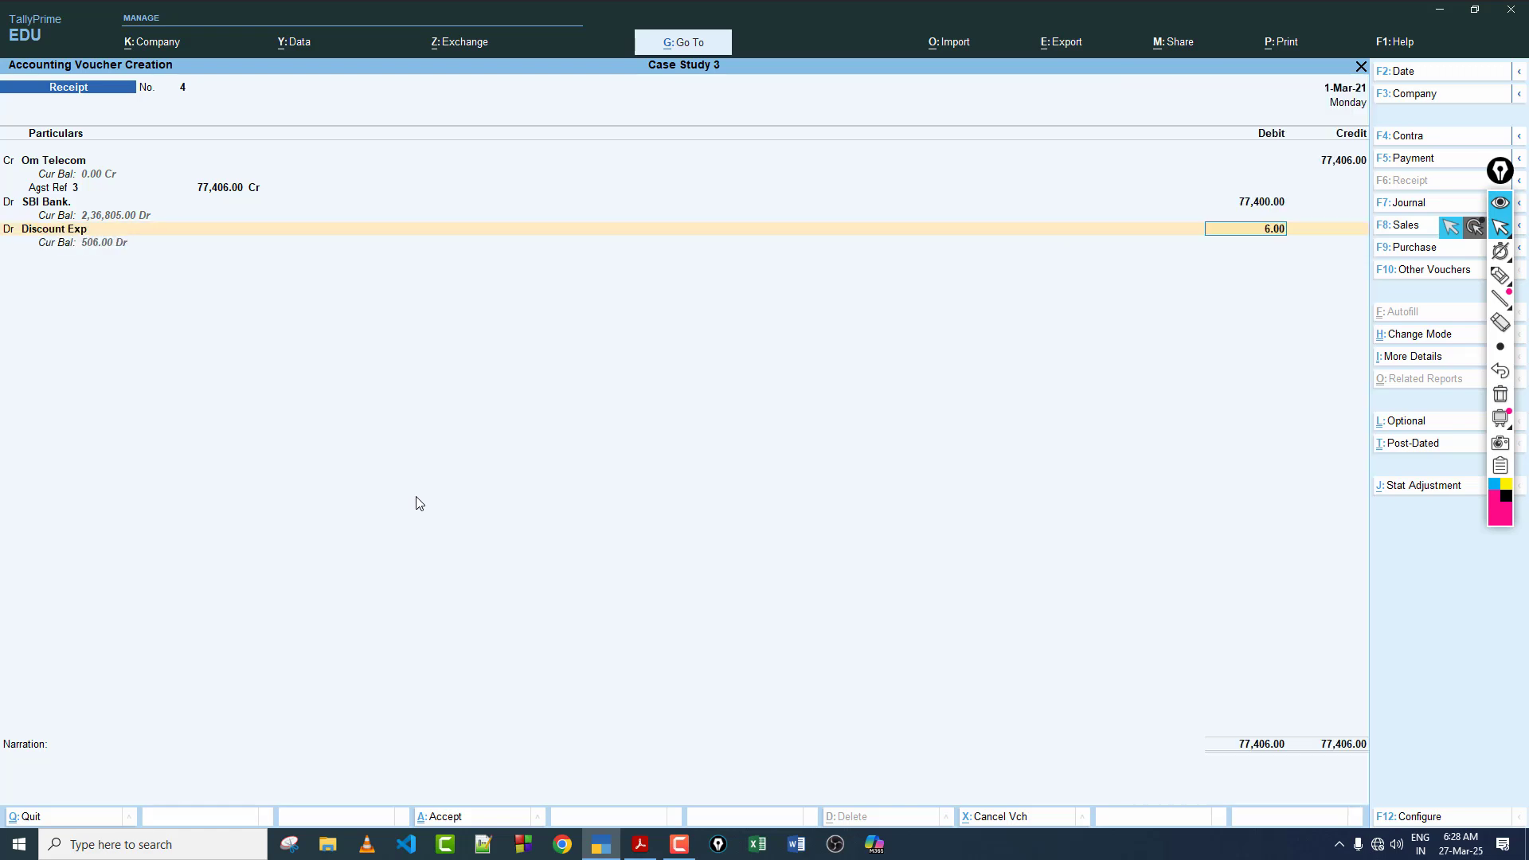
key(Return)
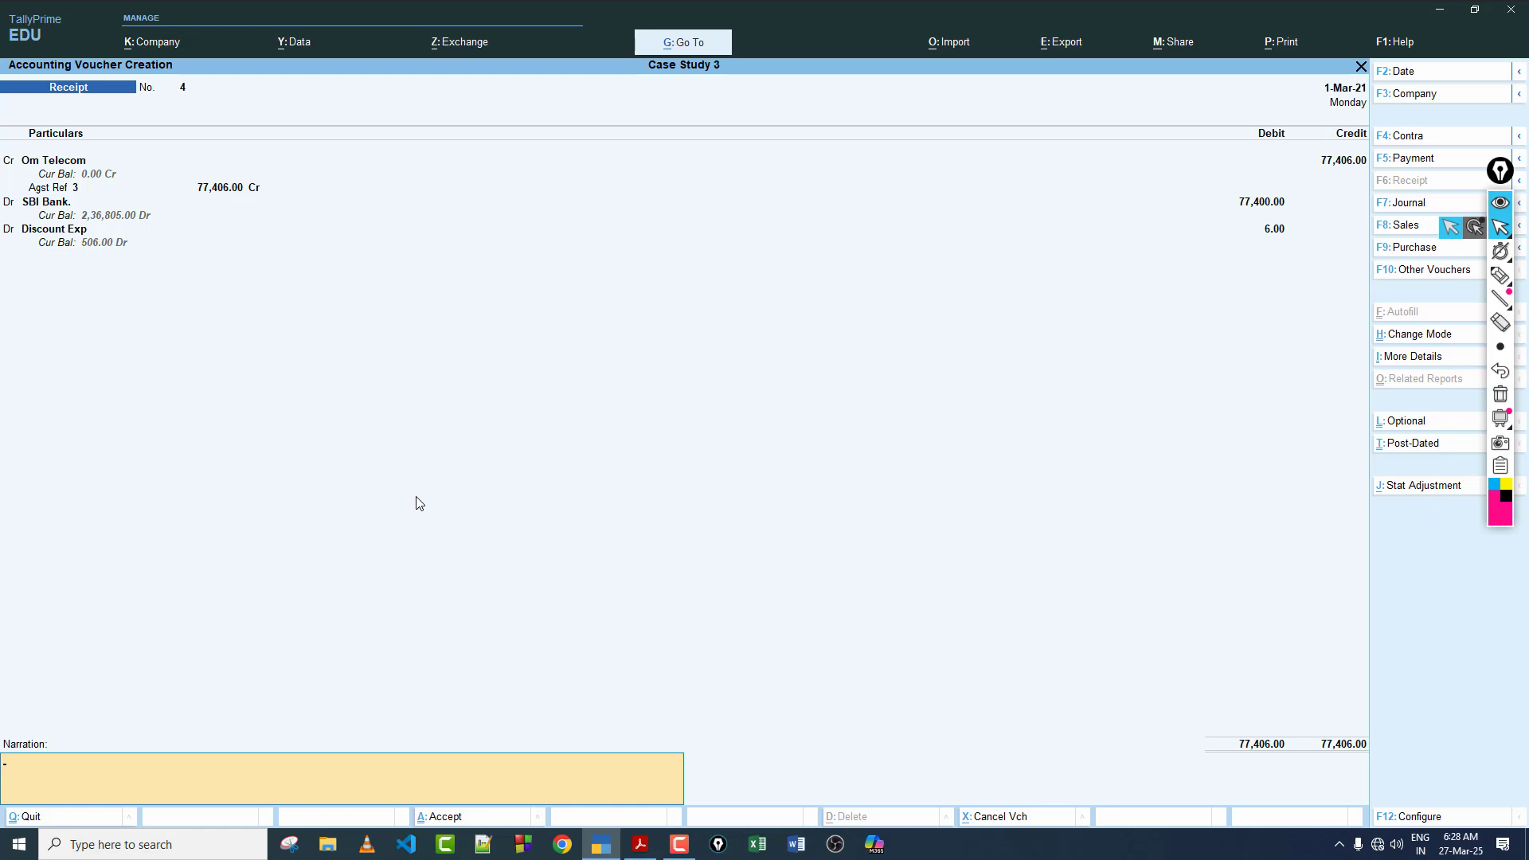
key(Return)
key(Return)
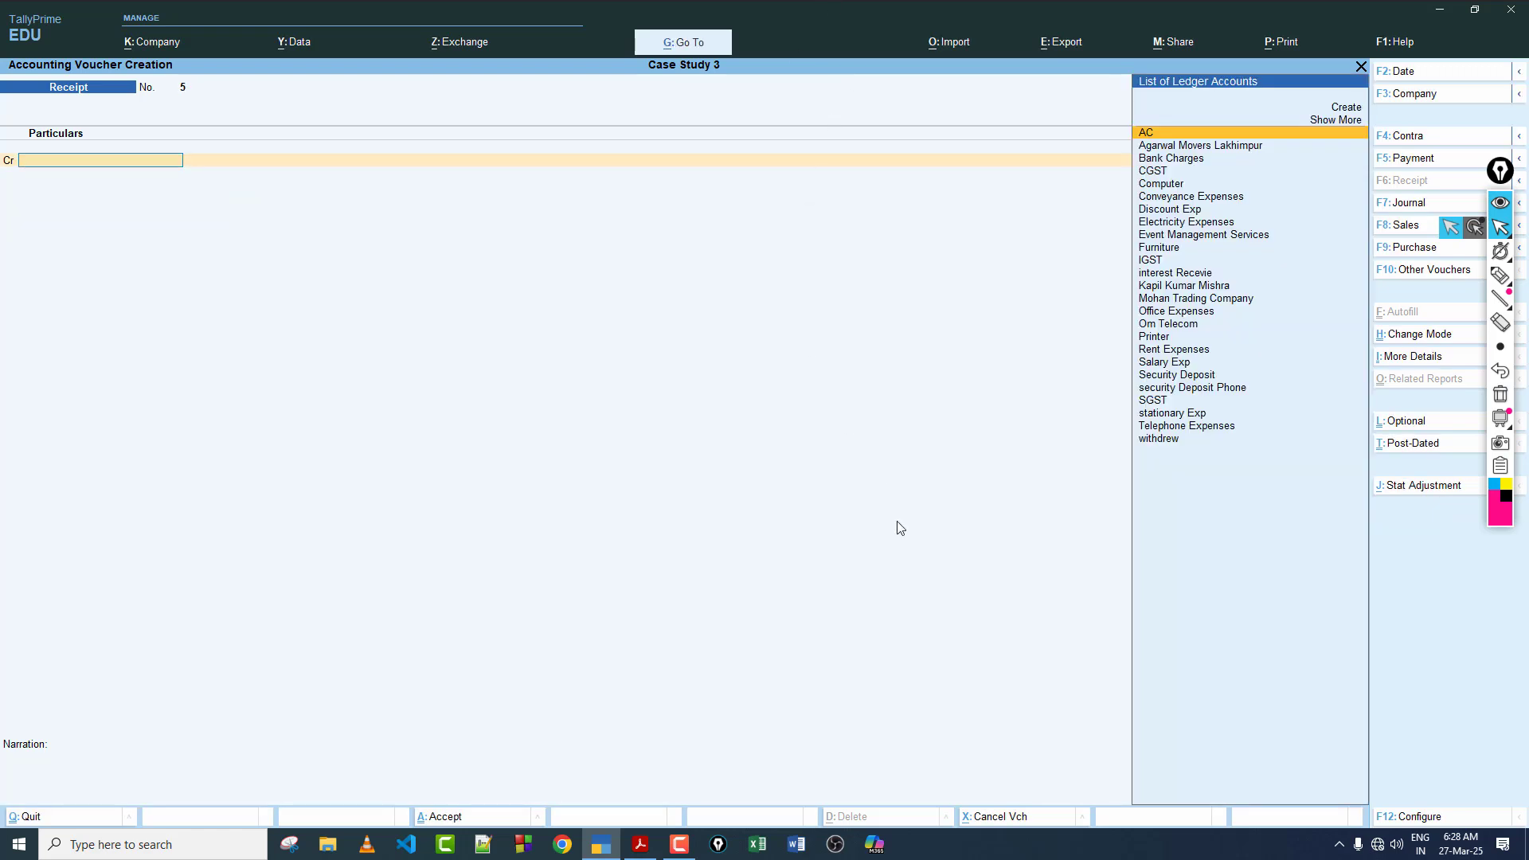
Step: Switch to the case study PDF and review transaction 25 on the Om Telecom cheque with interest
click(641, 844)
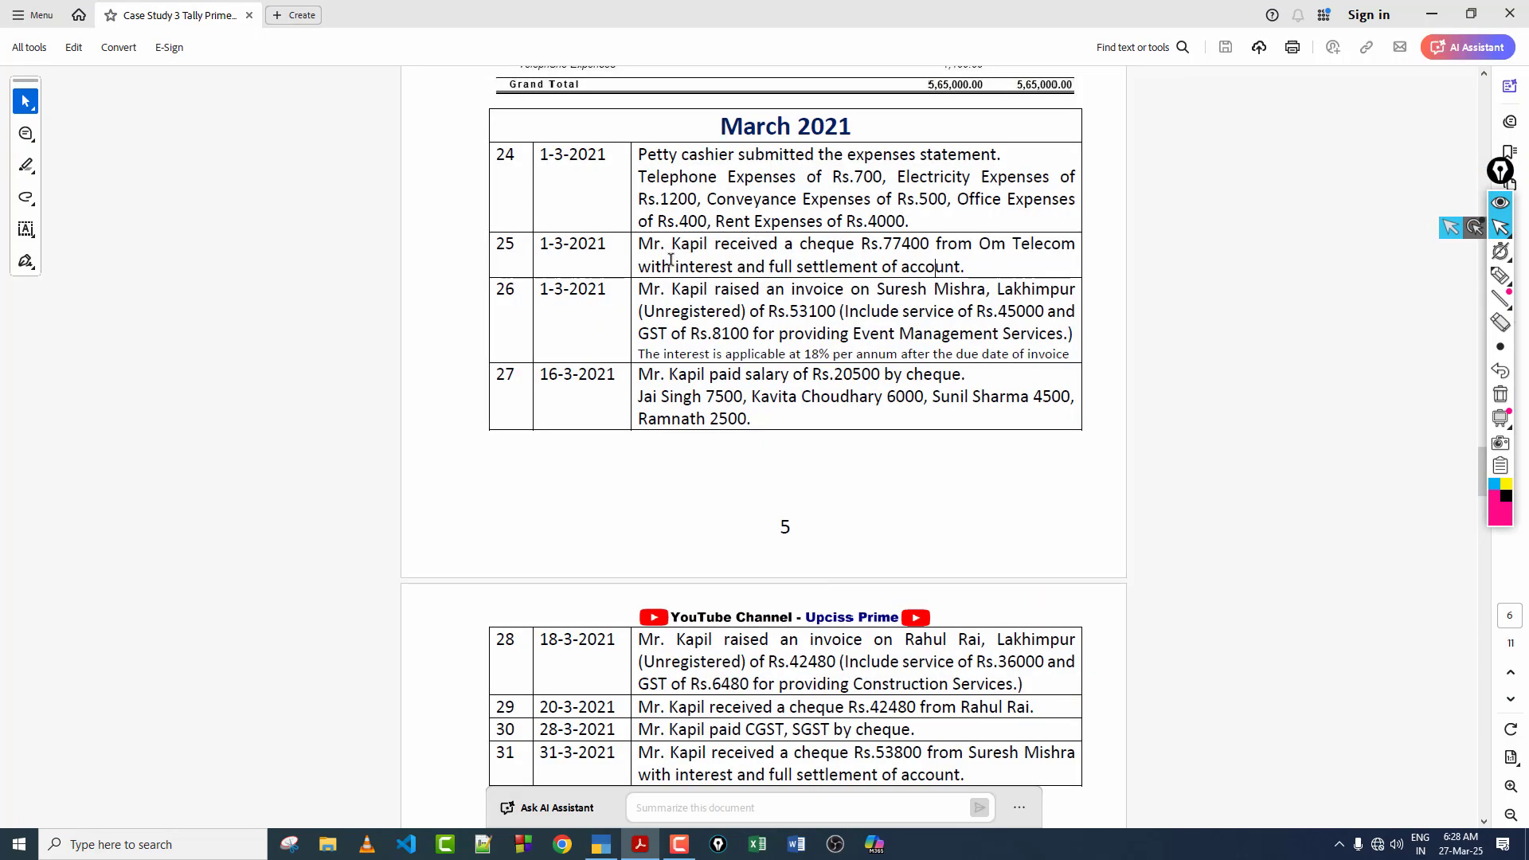
drag(675, 266, 770, 266)
drag(671, 246, 667, 246)
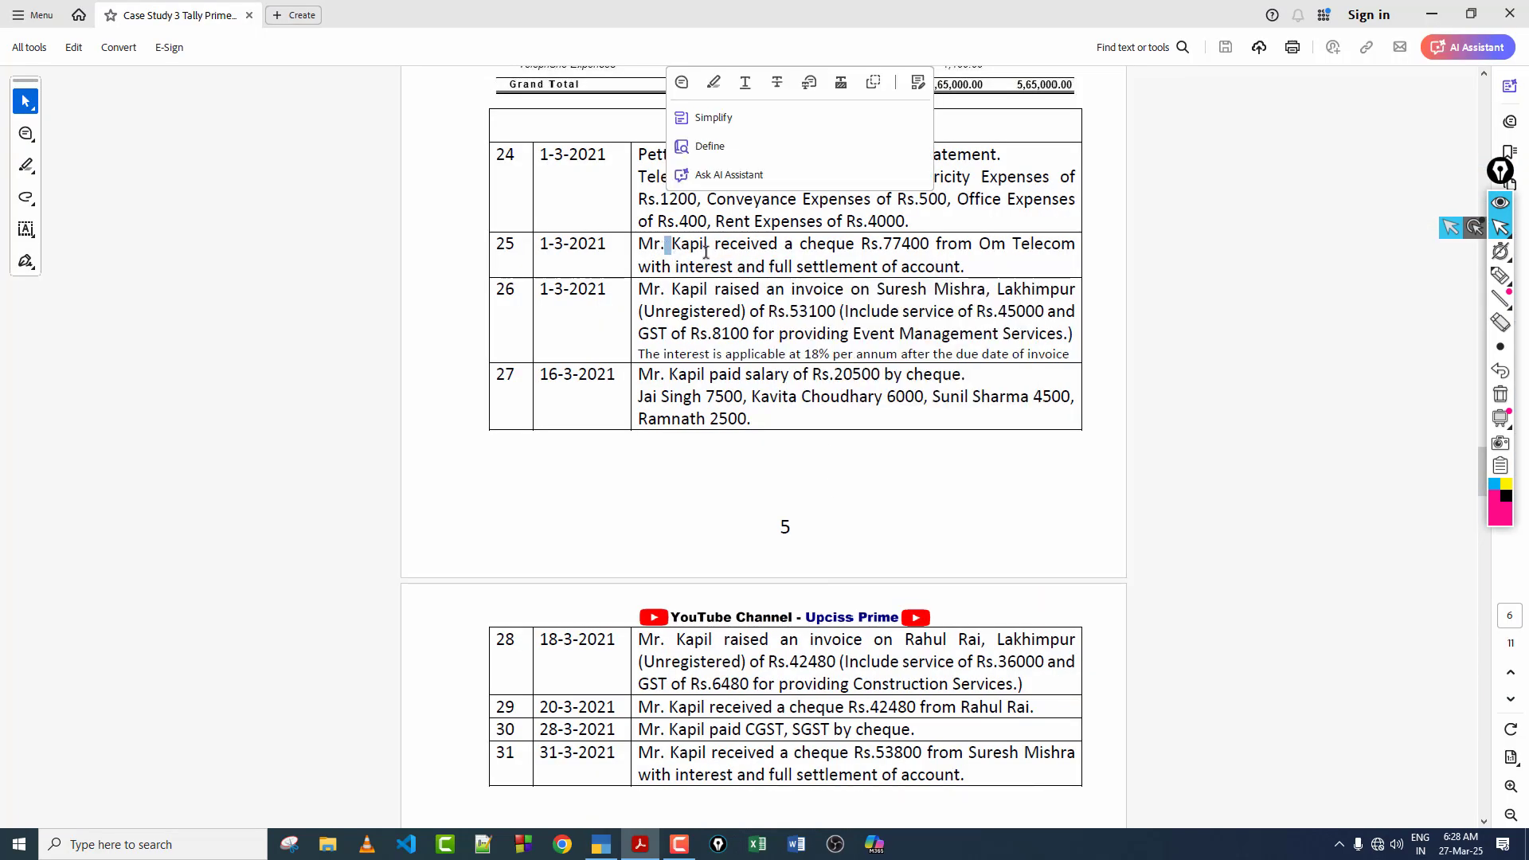
click(694, 246)
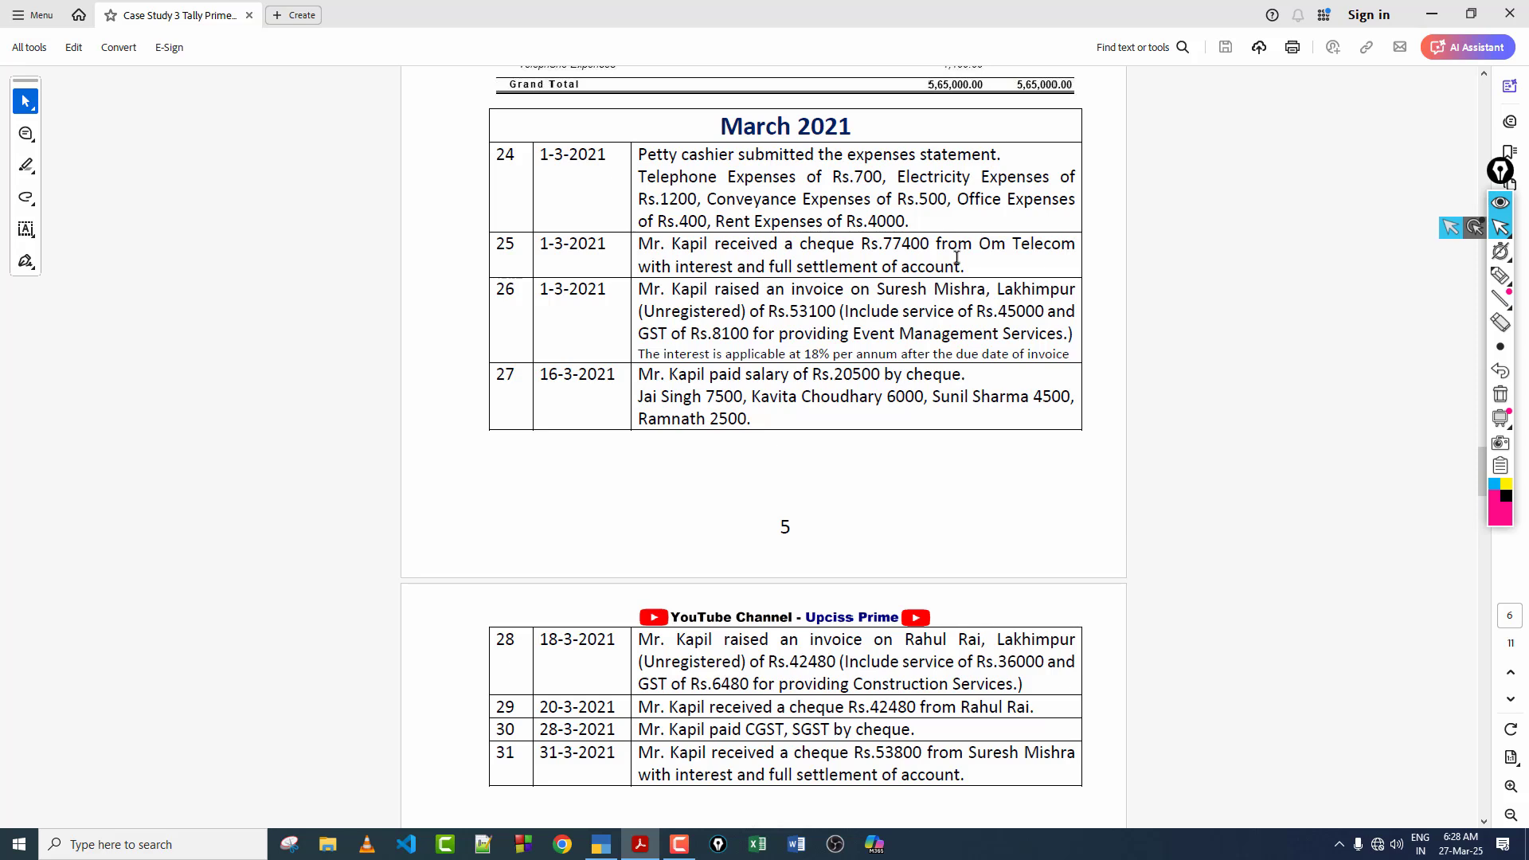
click(921, 245)
drag(977, 244, 1075, 244)
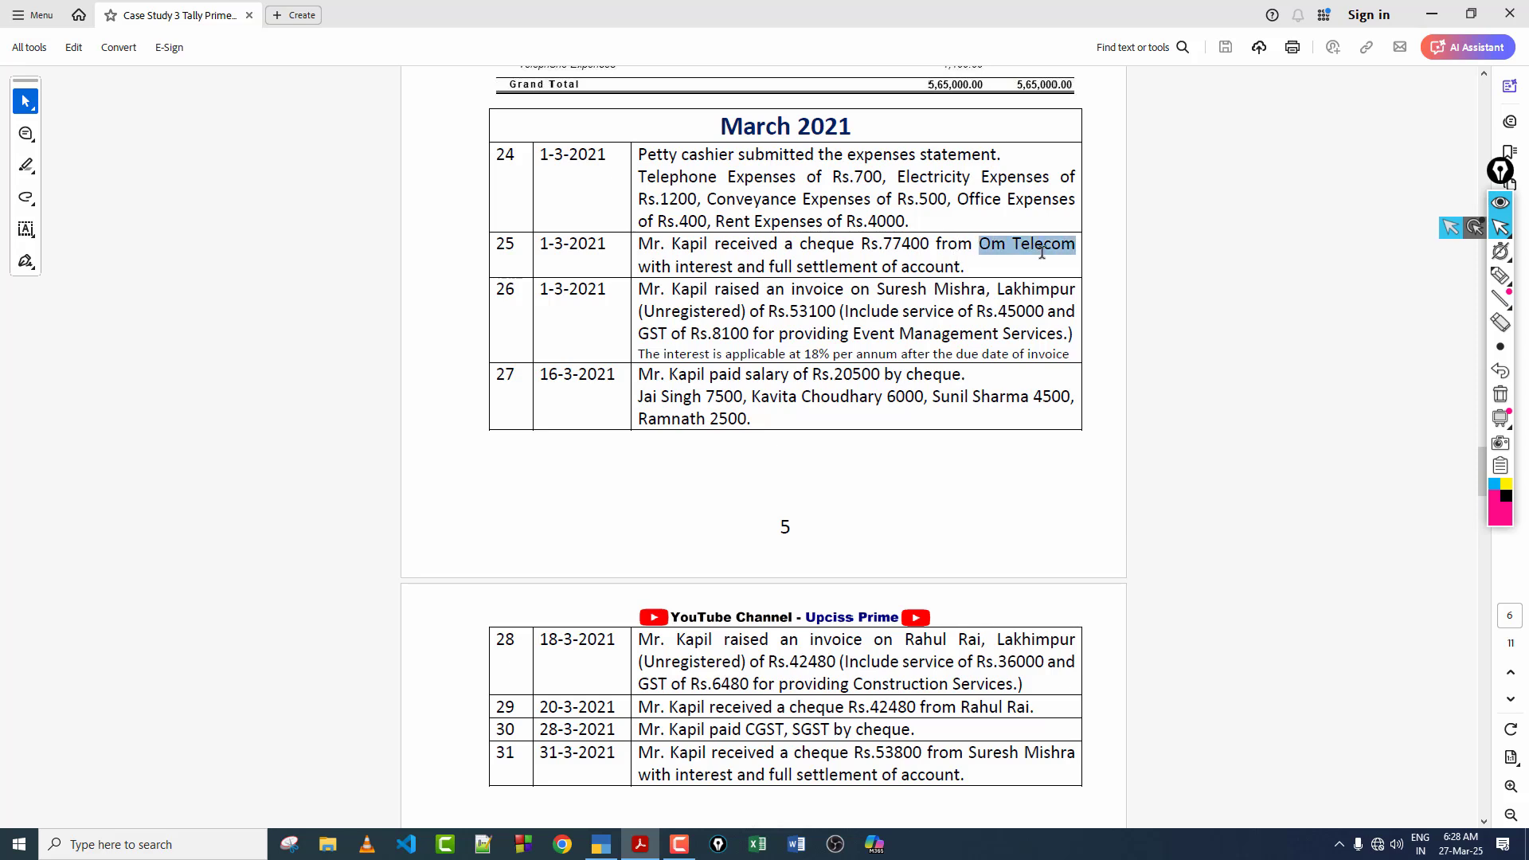
click(1014, 243)
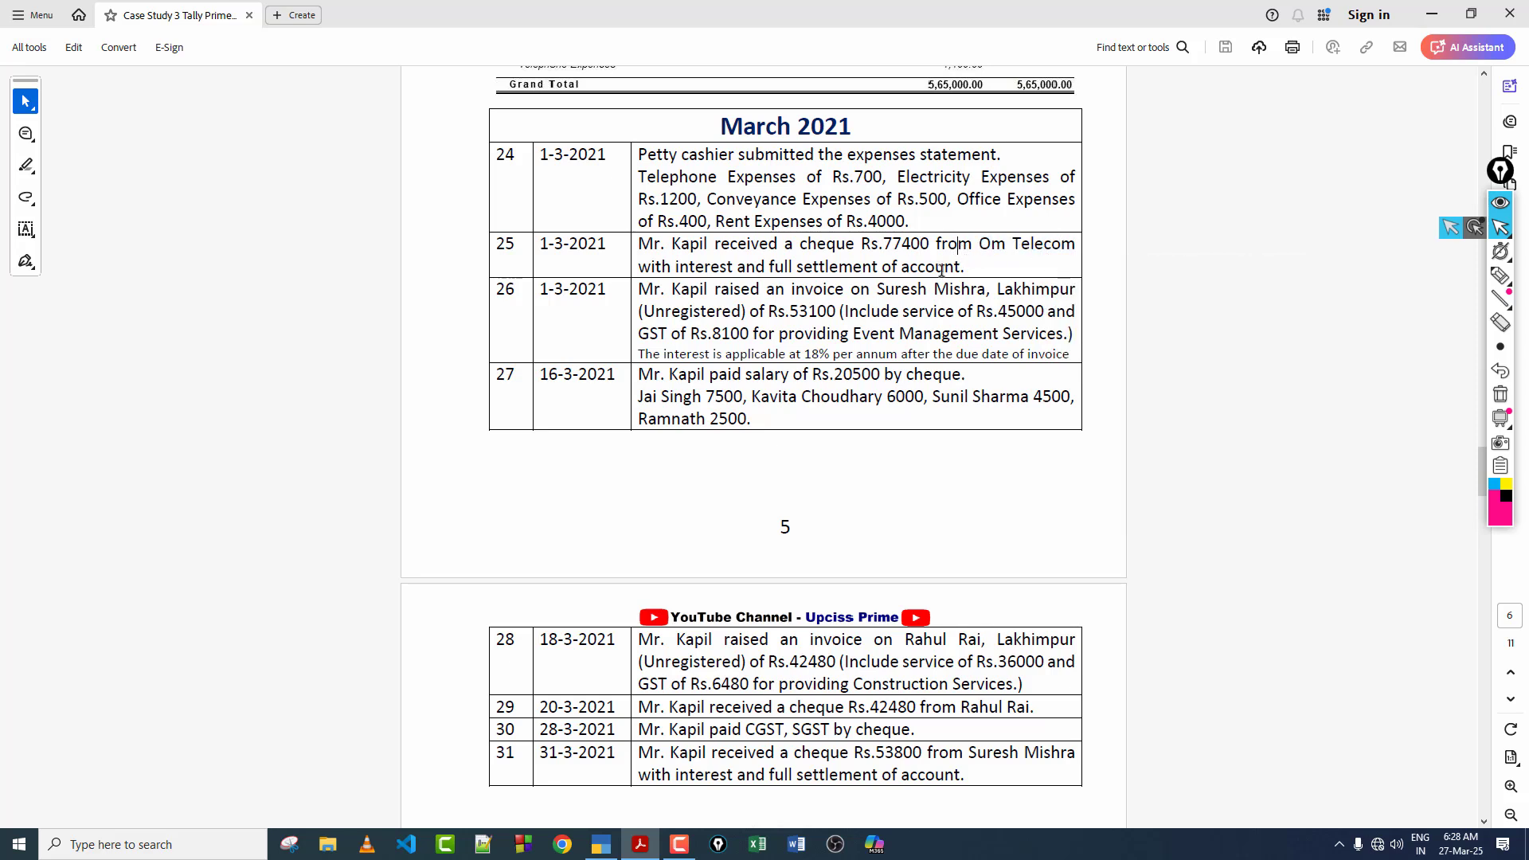
drag(777, 244, 686, 257)
click(663, 254)
scroll(847, 242, down, 1)
scroll(852, 231, up, 1)
Step: Examine the invoice total, service value, GST amount and service type given in transaction 26
key(ctrl+shift+3)
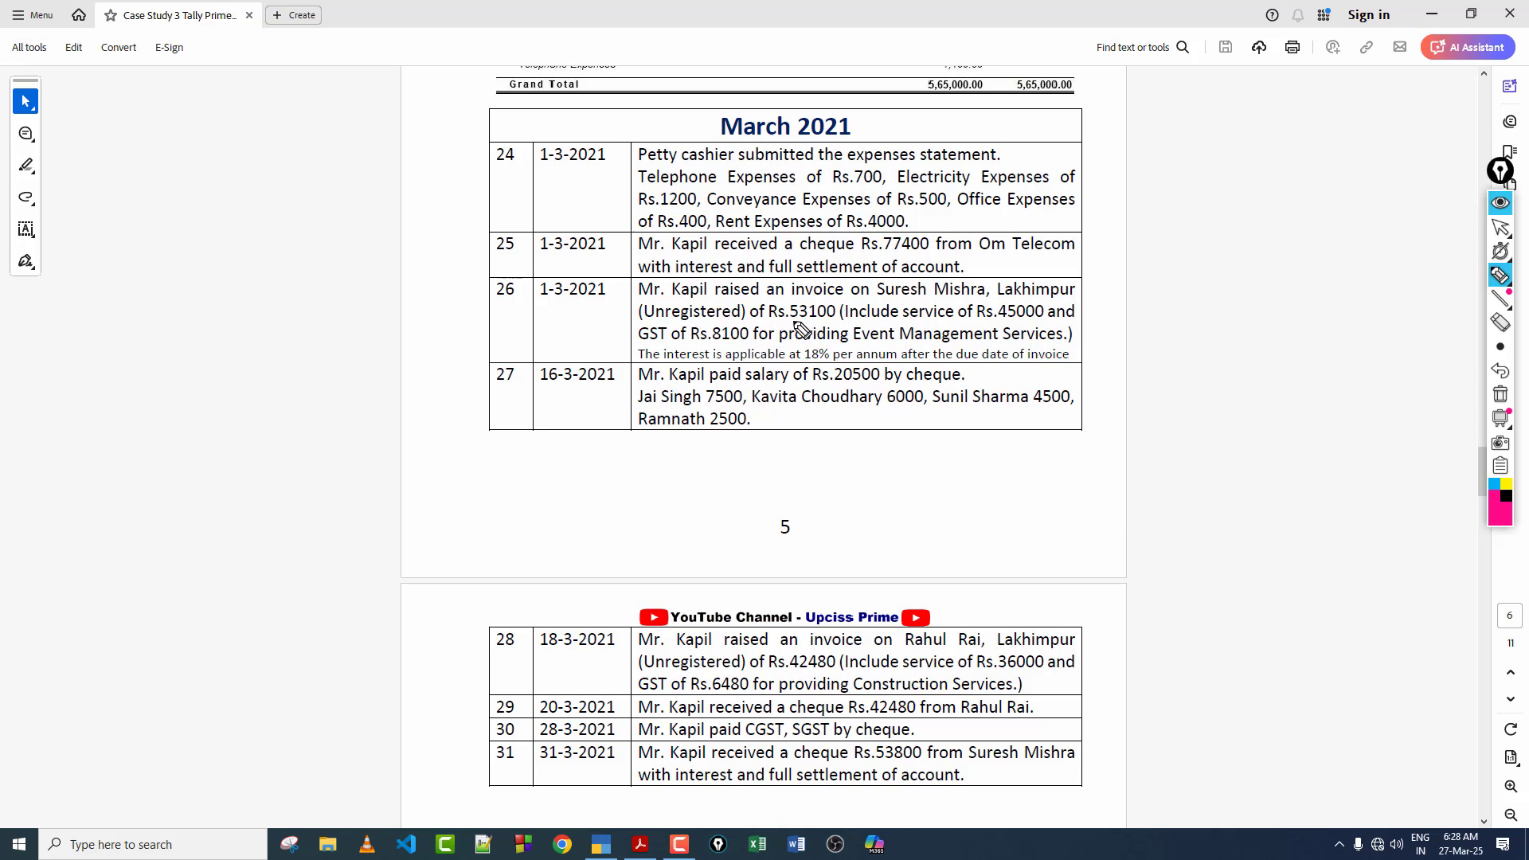
drag(793, 321, 827, 323)
drag(998, 322, 1033, 323)
drag(709, 341, 743, 342)
drag(850, 343, 970, 347)
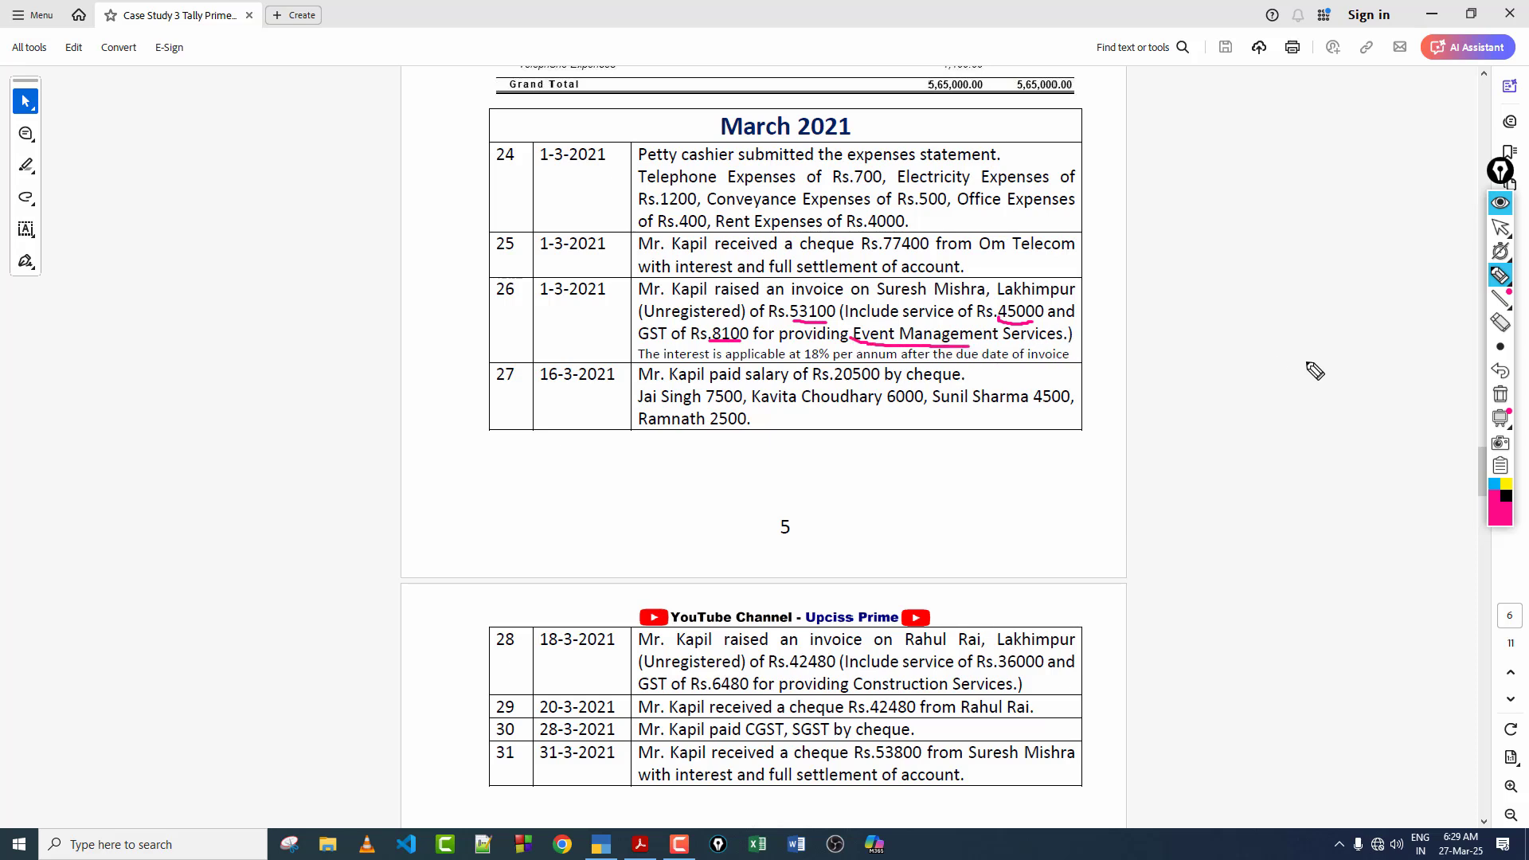
key(ctrl+shift+7)
Step: Examine the interest rate terms and the customer named in transaction 26
drag(1072, 330, 1088, 325)
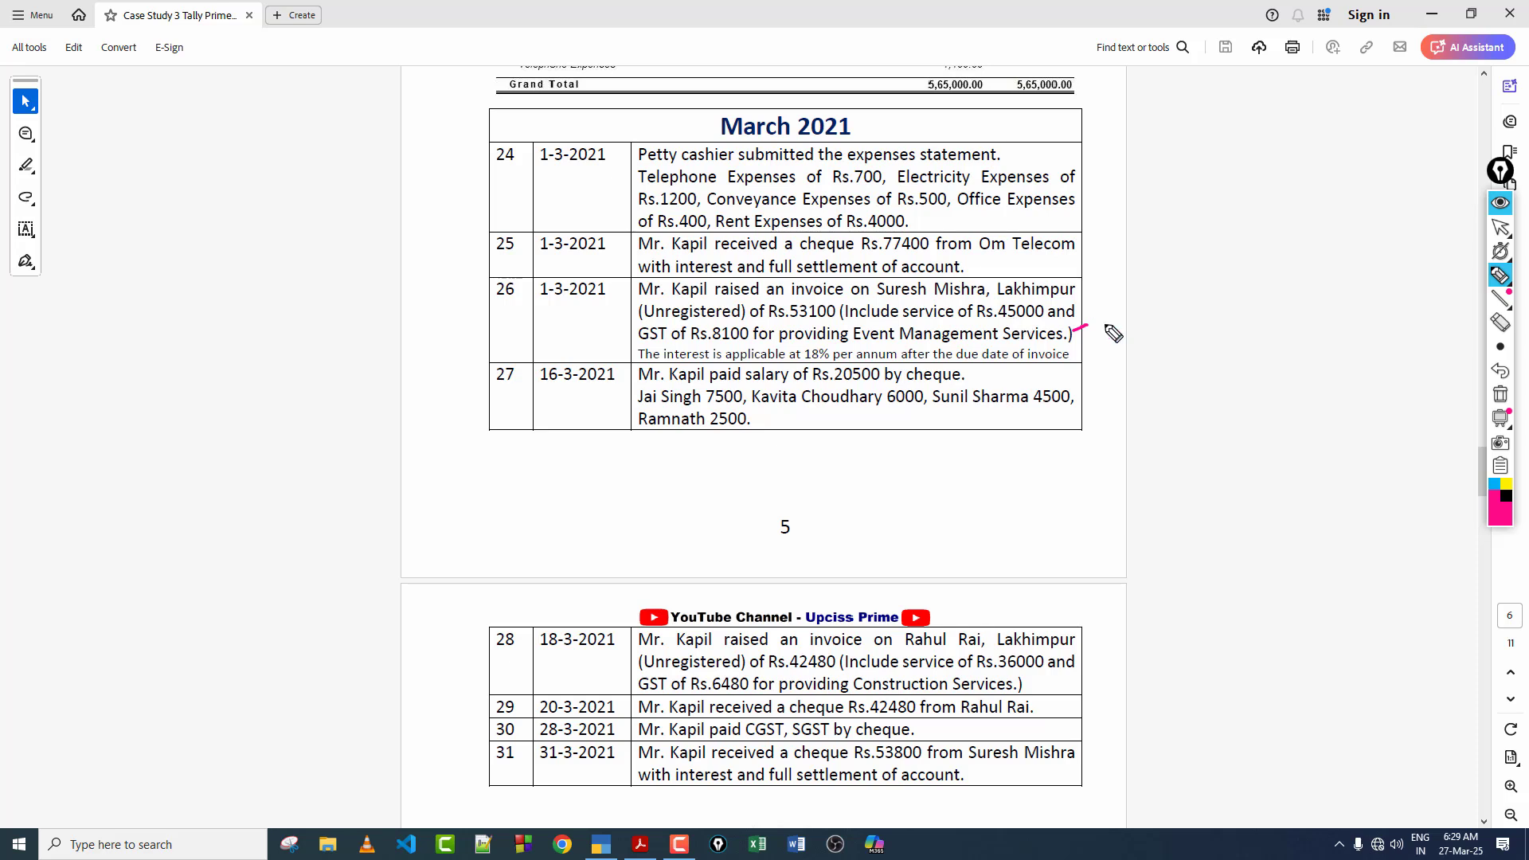
drag(786, 365, 829, 361)
drag(1063, 375, 1103, 280)
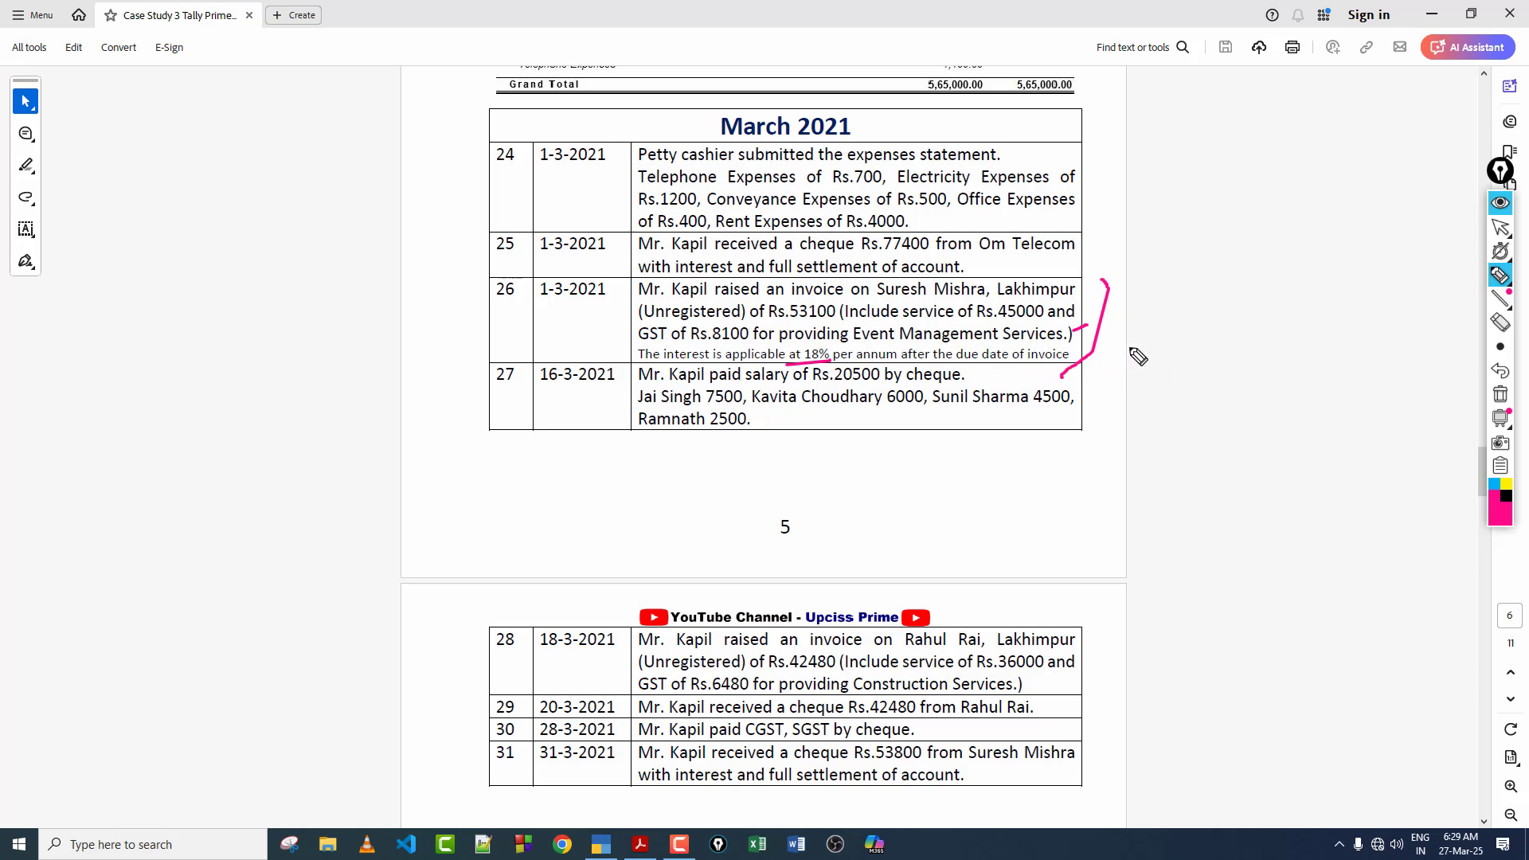
click(1500, 395)
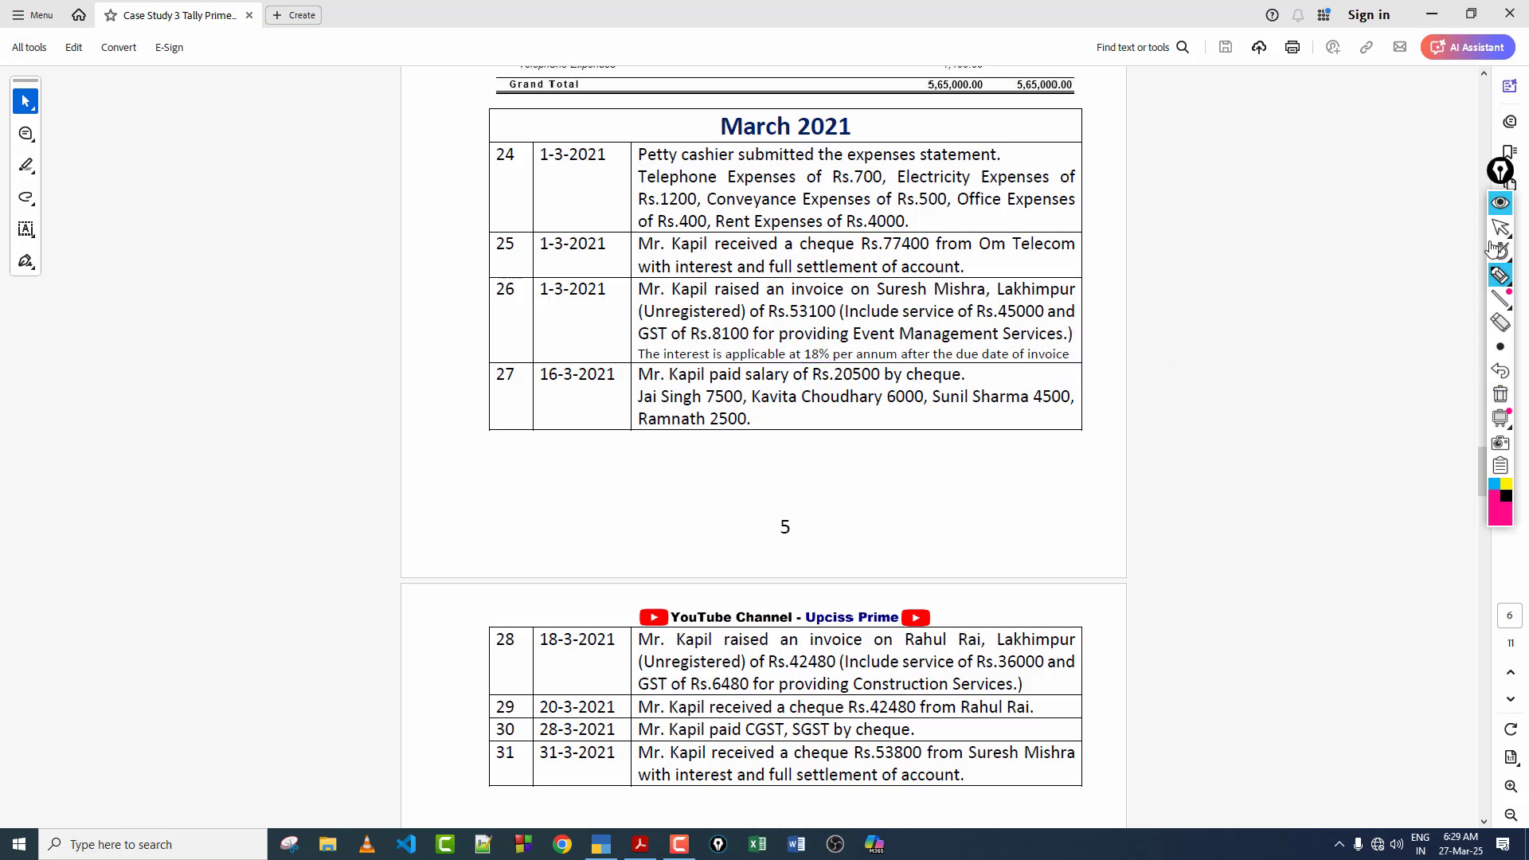
click(1500, 226)
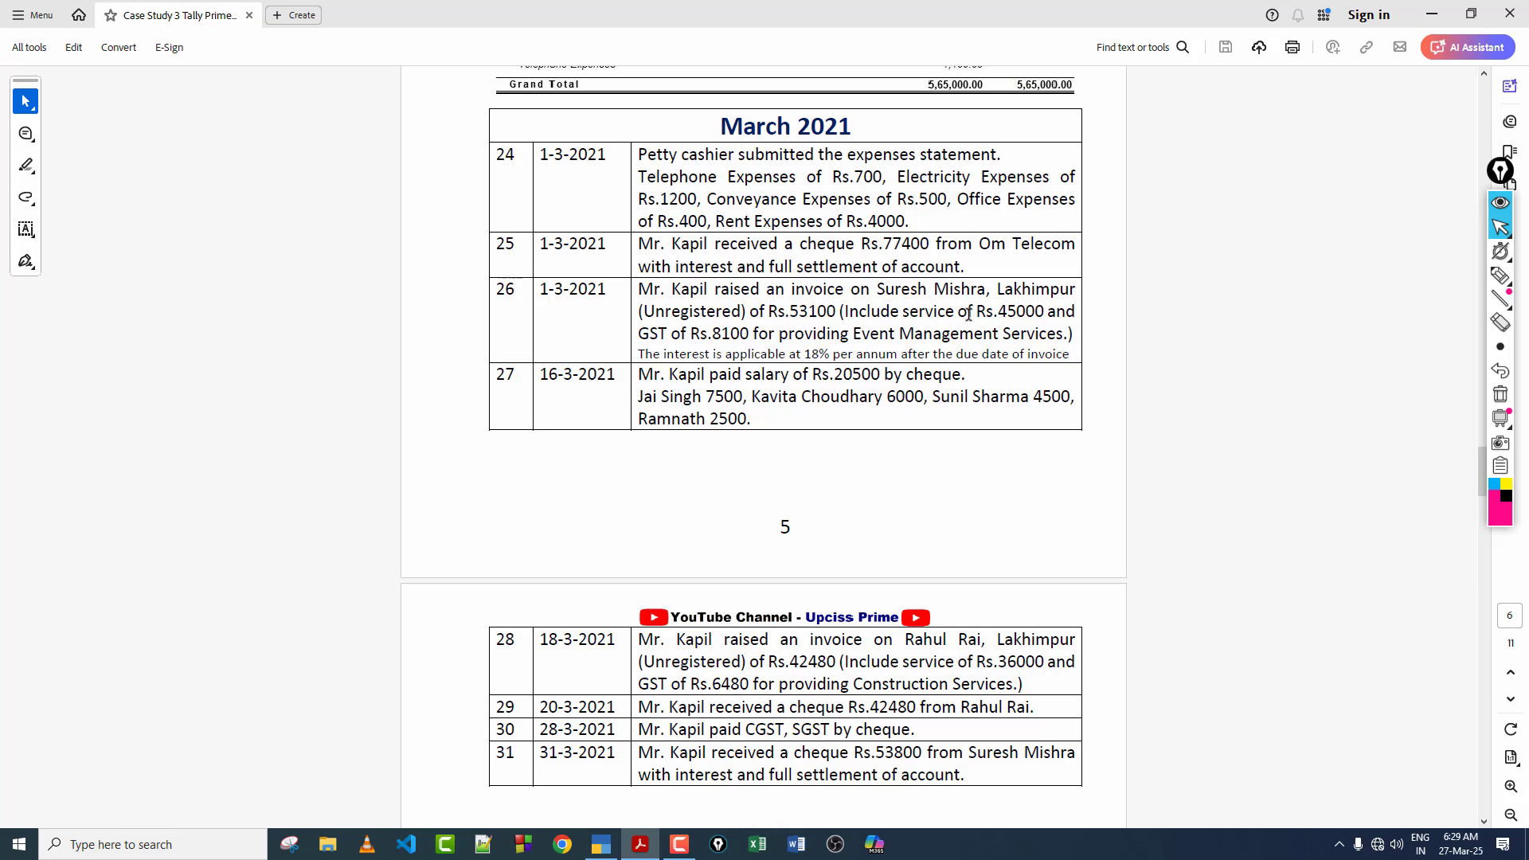
drag(876, 291, 967, 295)
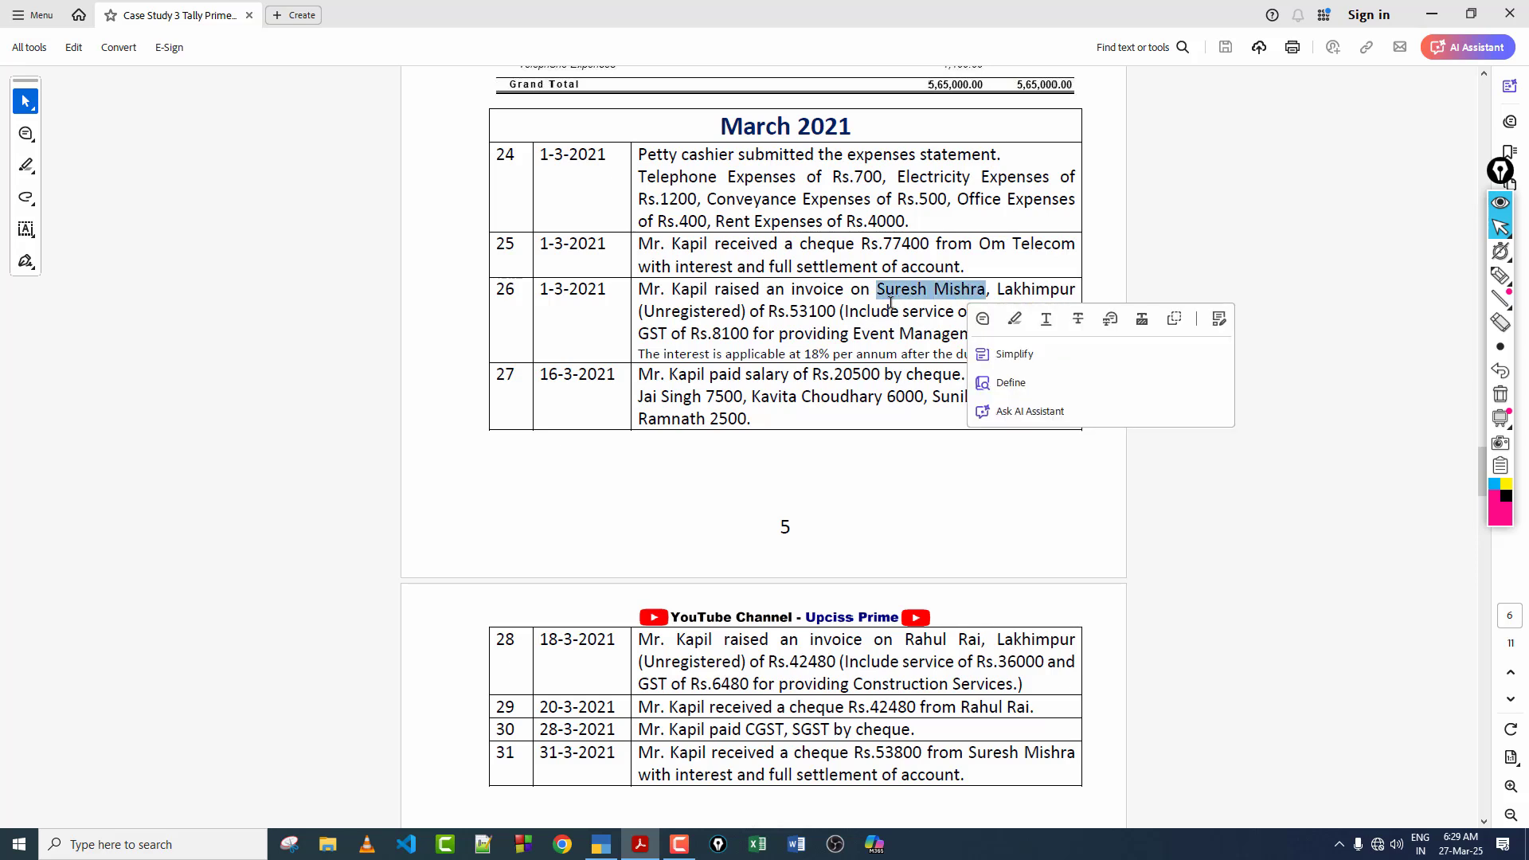
click(934, 291)
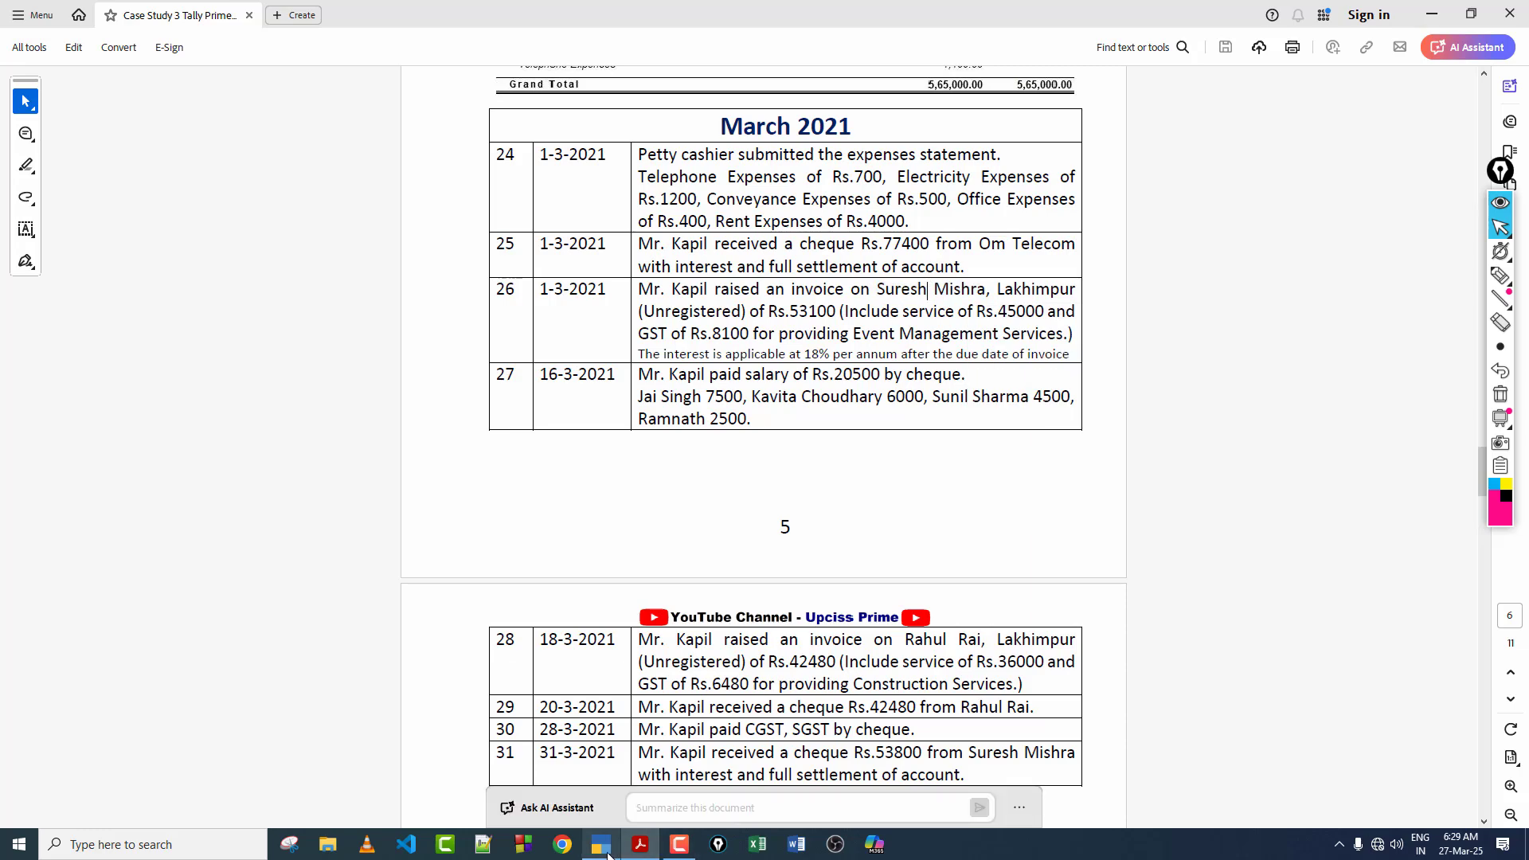
Step: Switch to TallyPrime, open a Sales voucher, and begin a new party ledger with the customer's full name from transaction 26
click(601, 844)
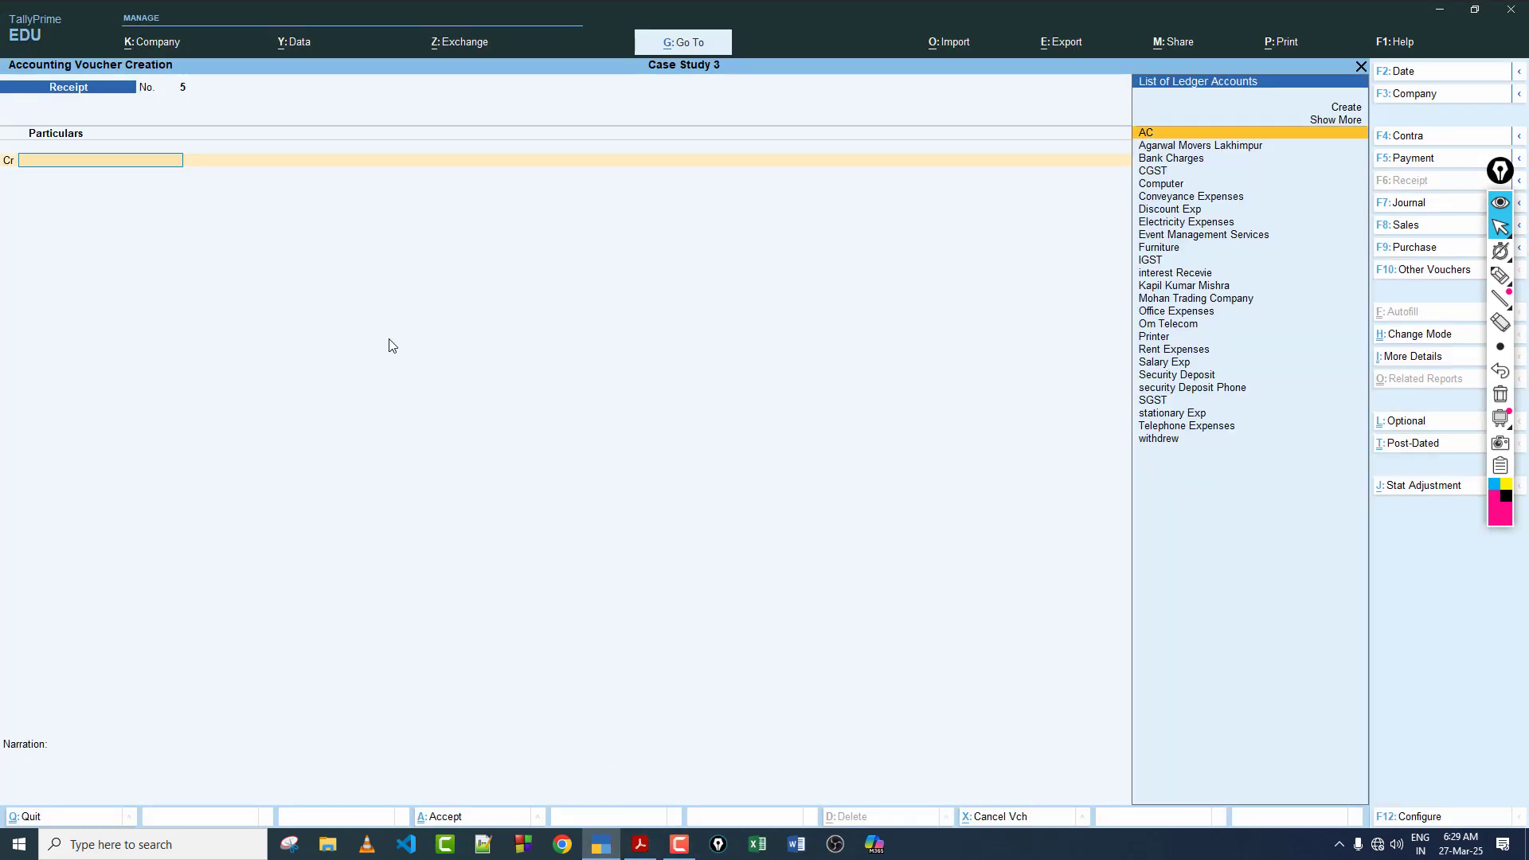
click(1430, 225)
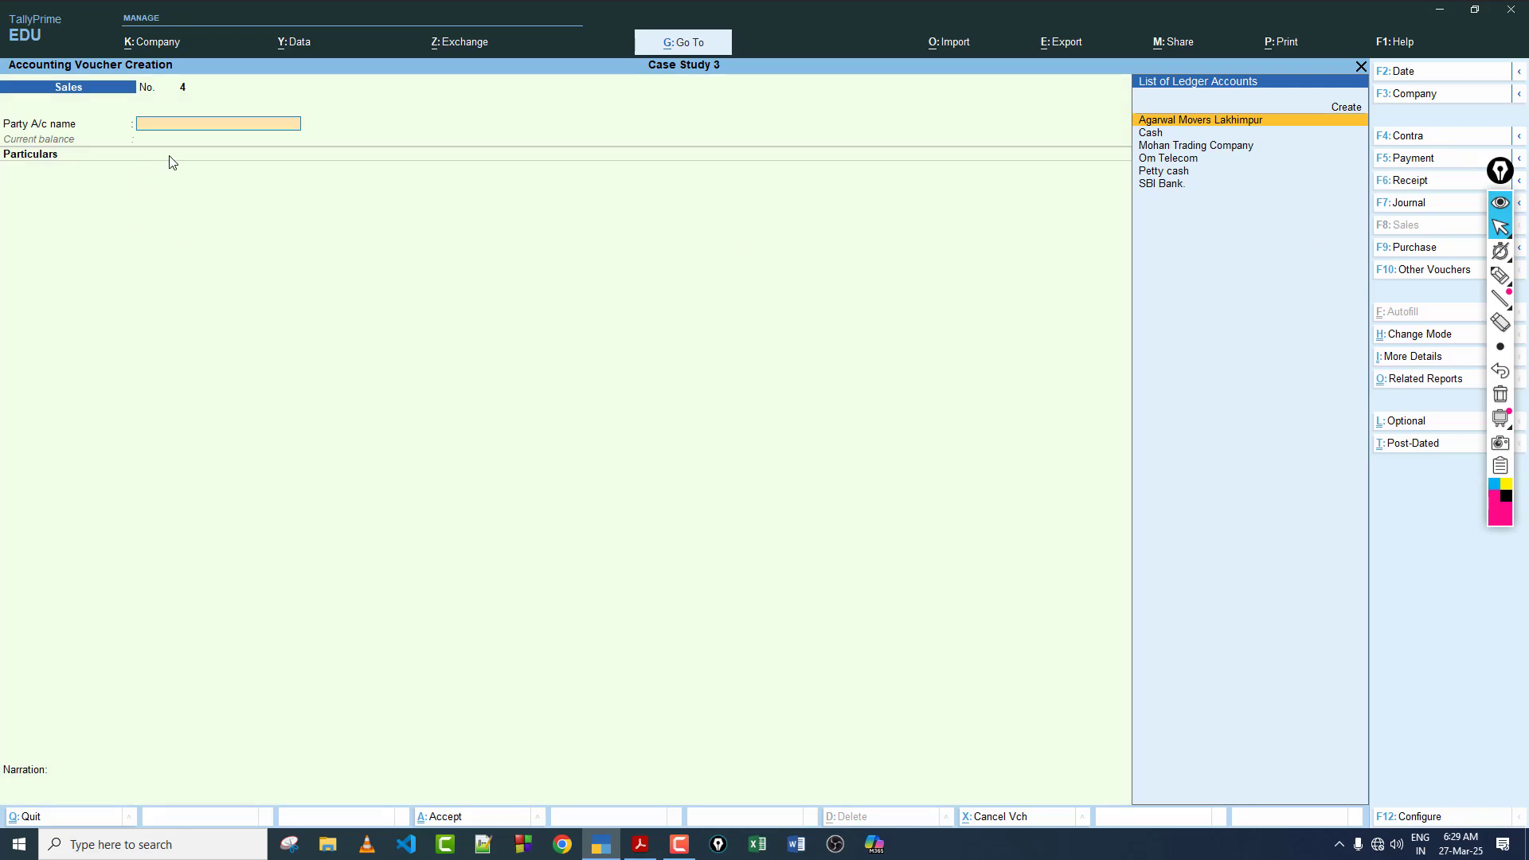
key(alt+c)
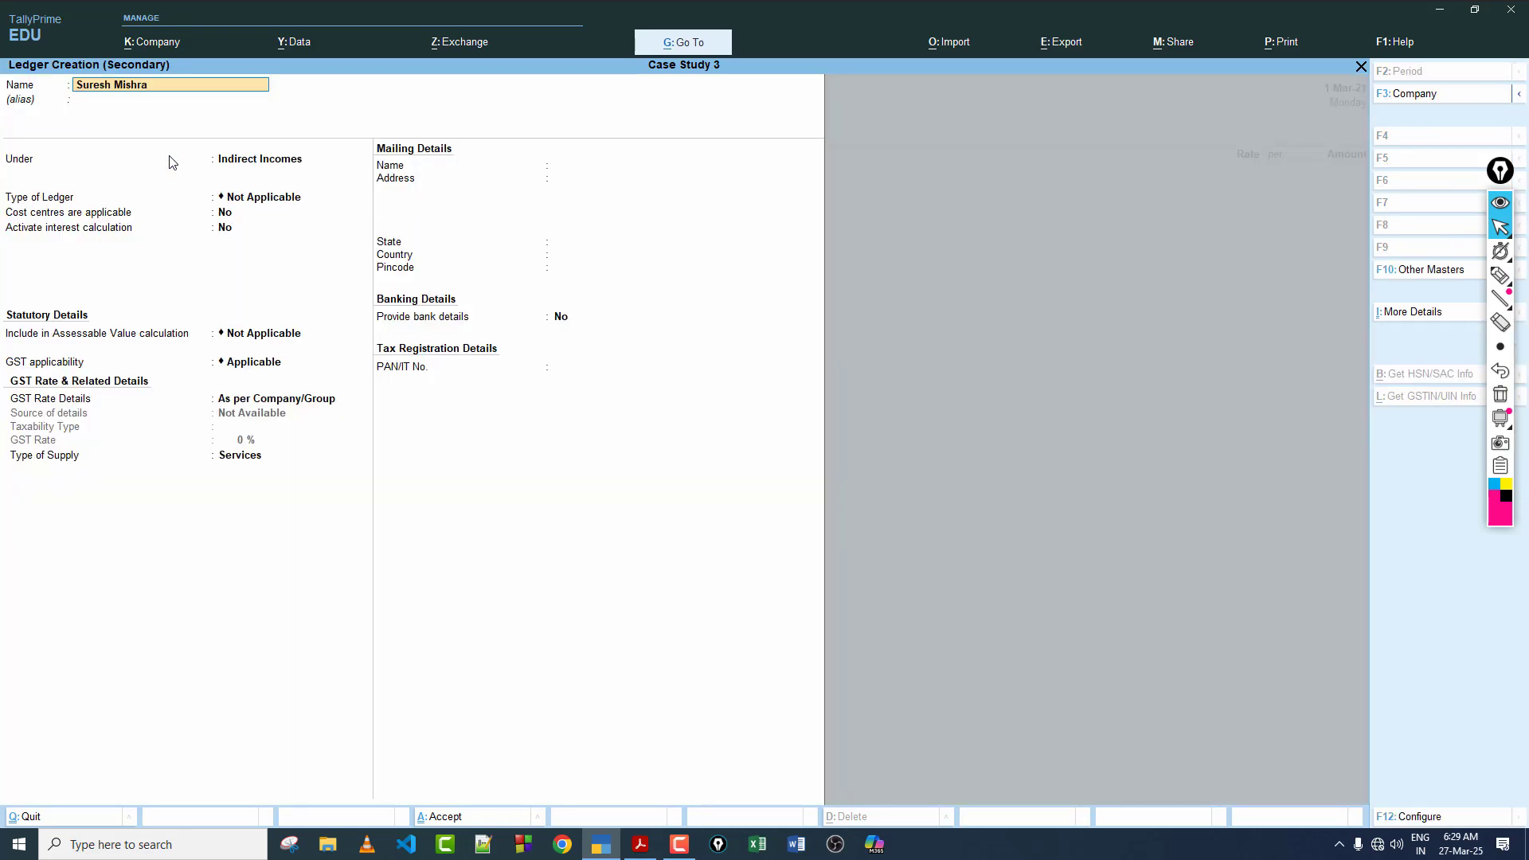
Step: Leave the new customer ledger's alias blank and place it under the Sundry Debtors group
key(Return)
key(Return)
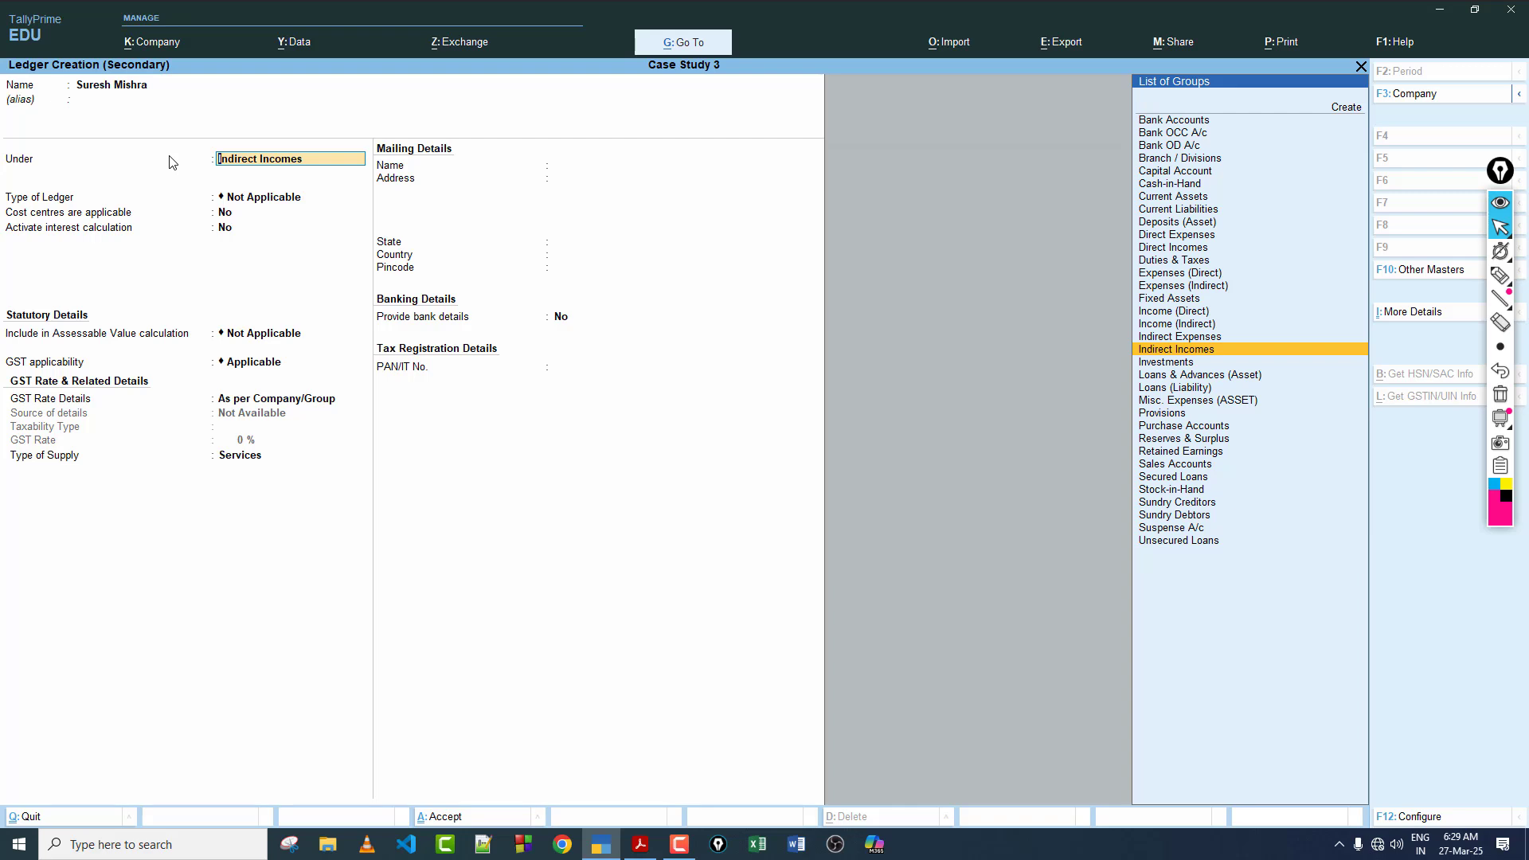
text(S)
key(Down)
key(Down)
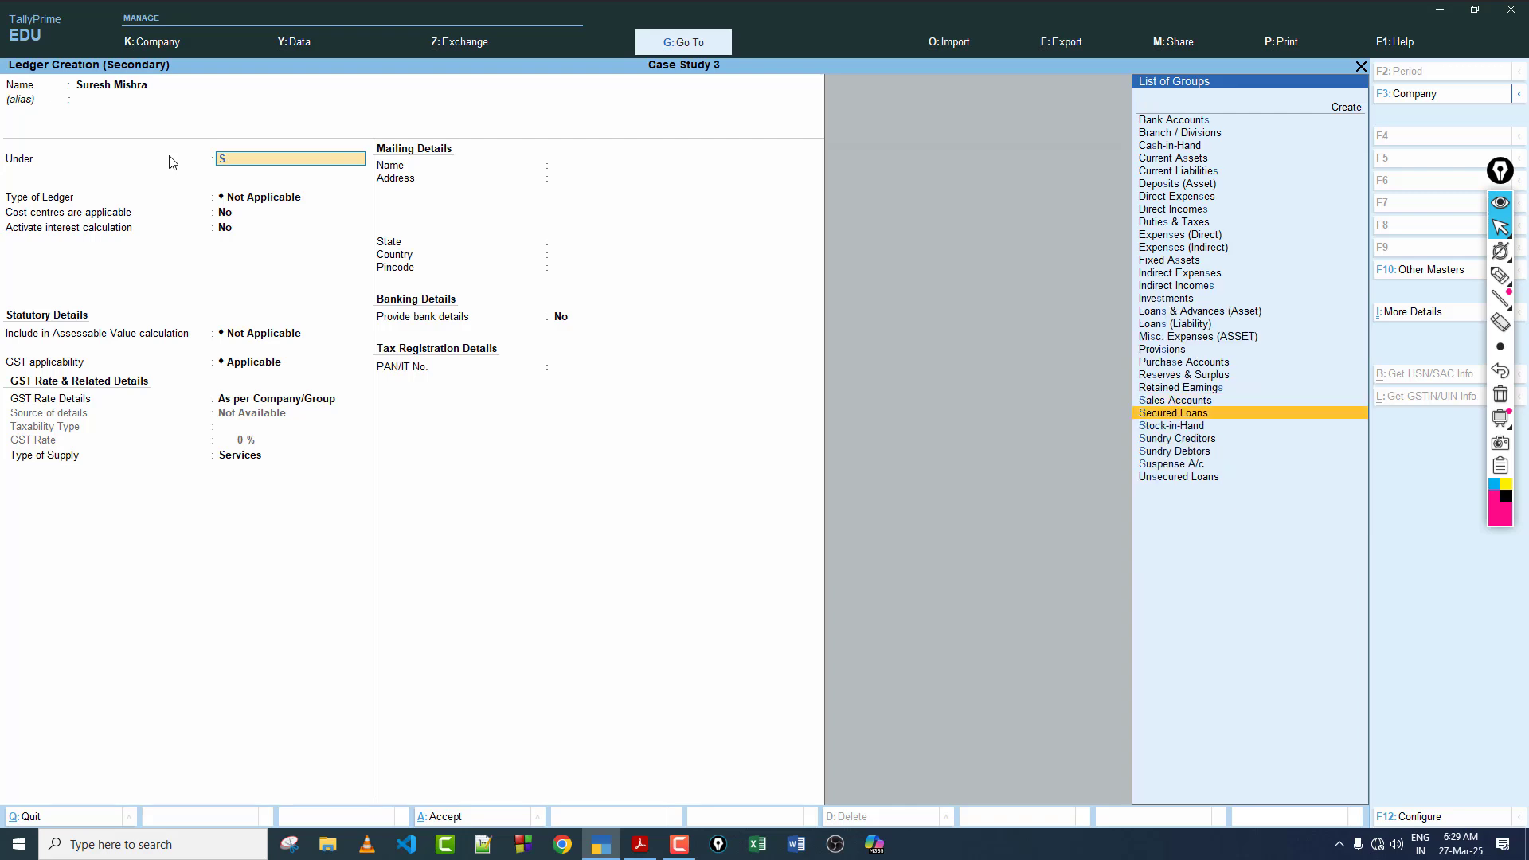
key(Down)
key(Down)
key(Return)
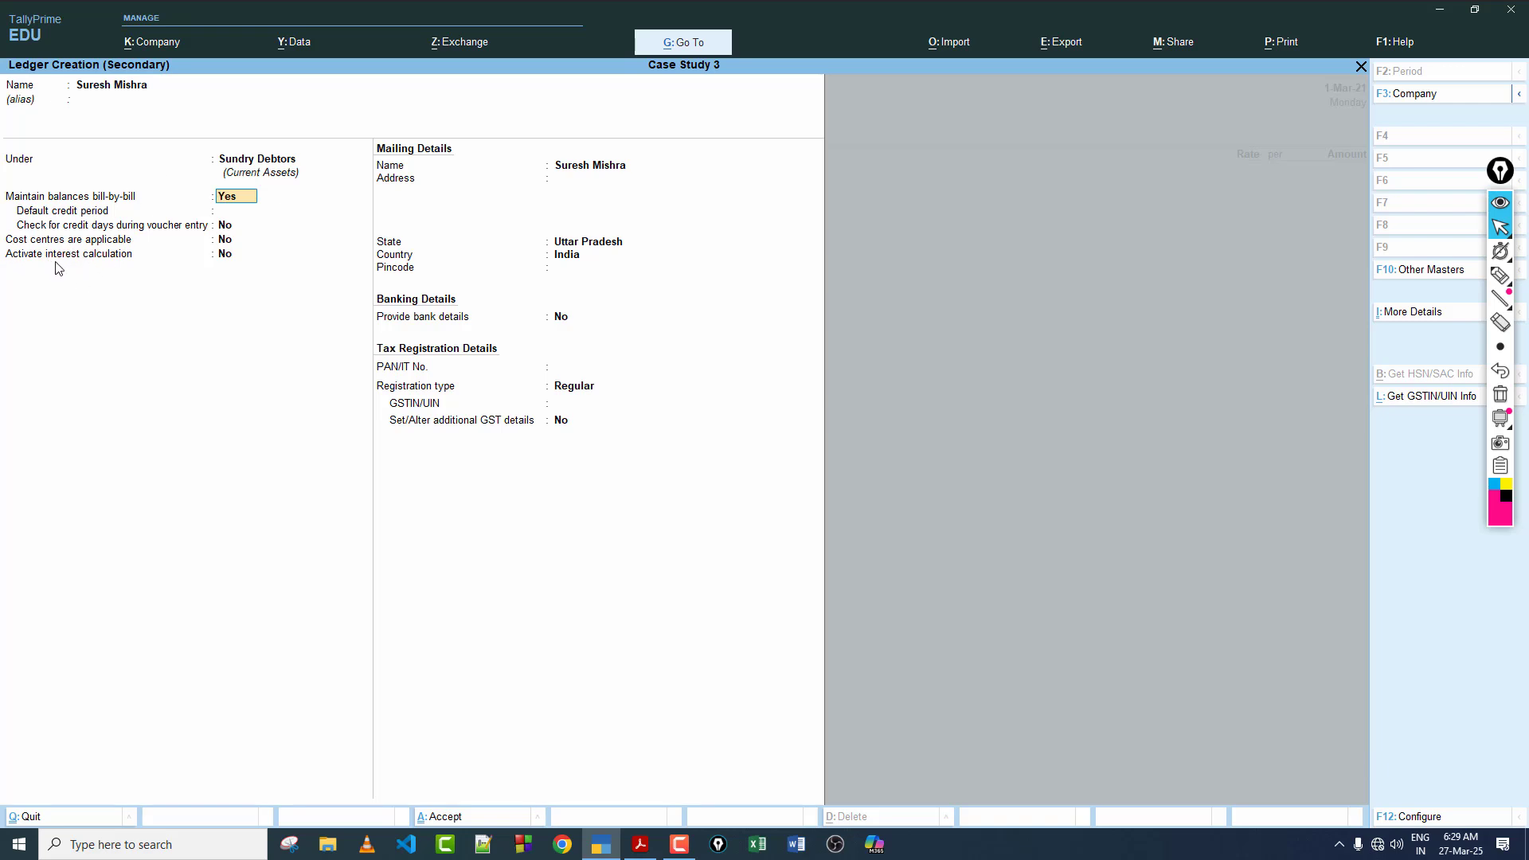
Step: Activate transaction-by-transaction interest calculation with both override options set to Yes, leaving transaction dates excluded for amounts added and deducted
click(226, 253)
key(y)
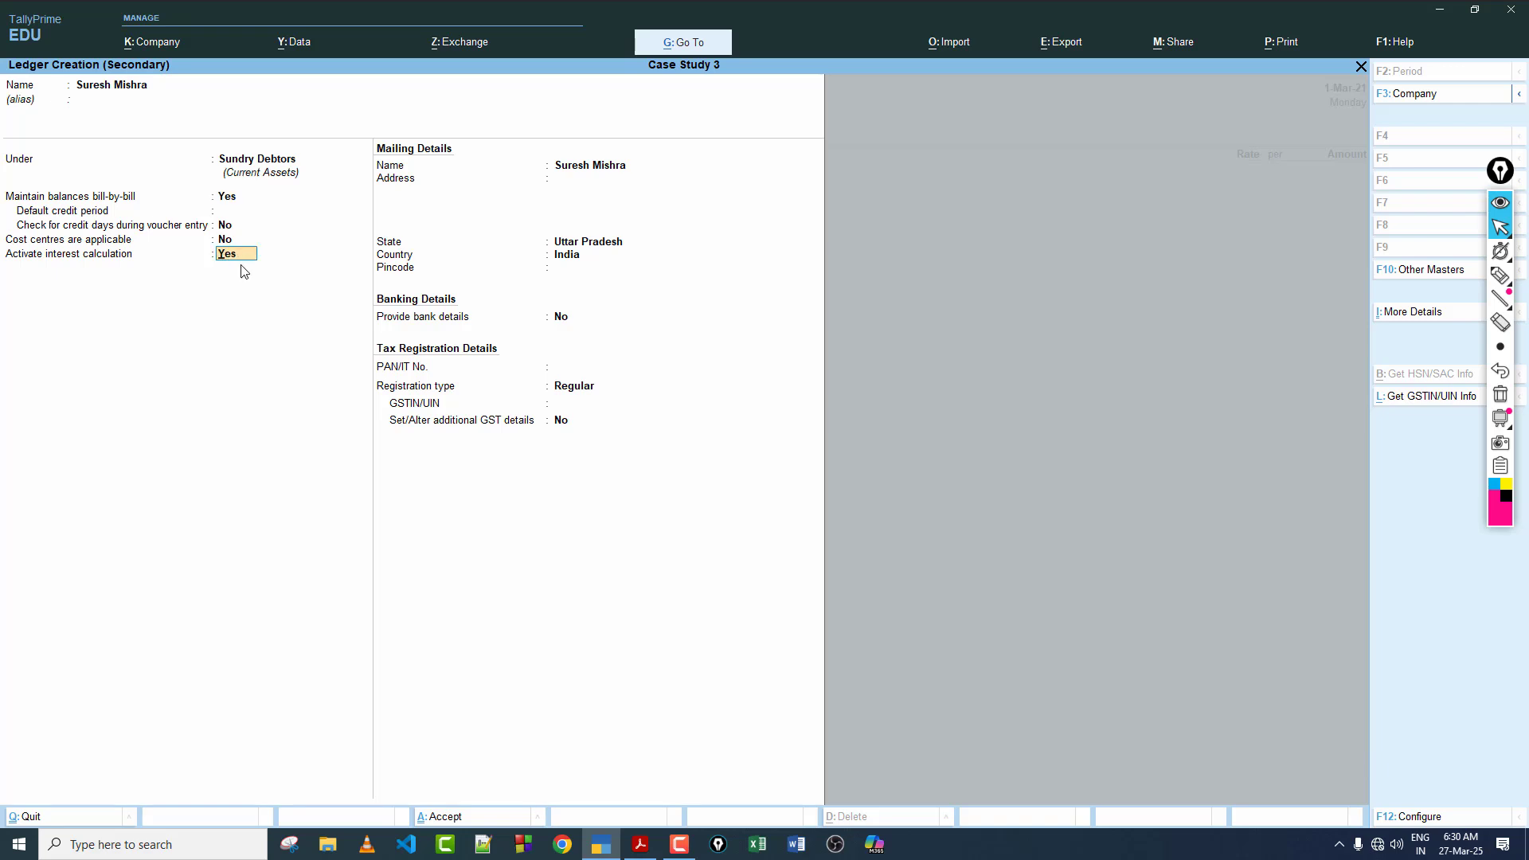
key(Return)
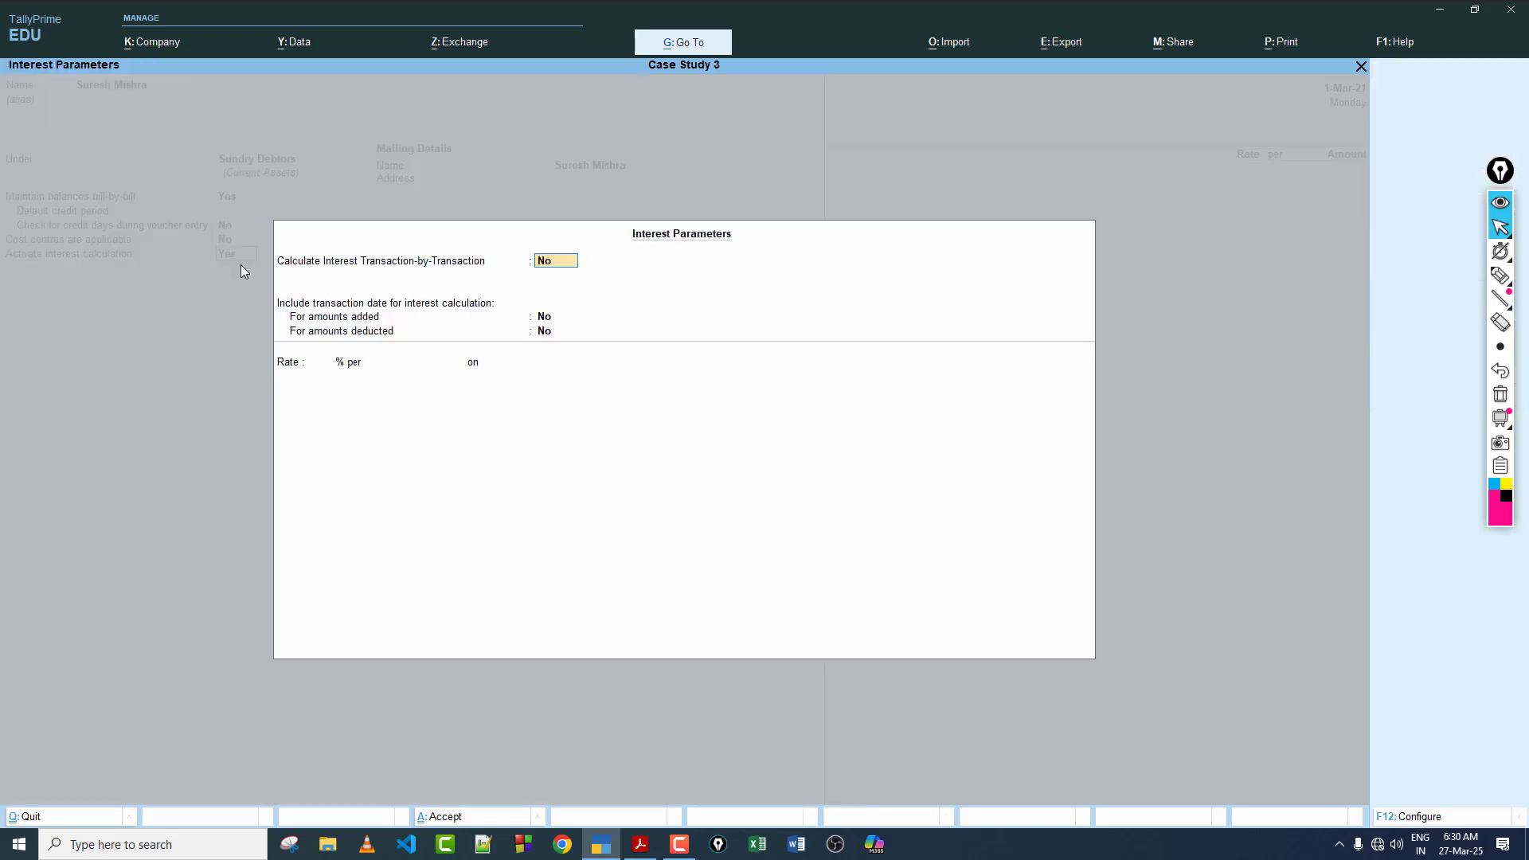
key(y)
key(y)
key(y)
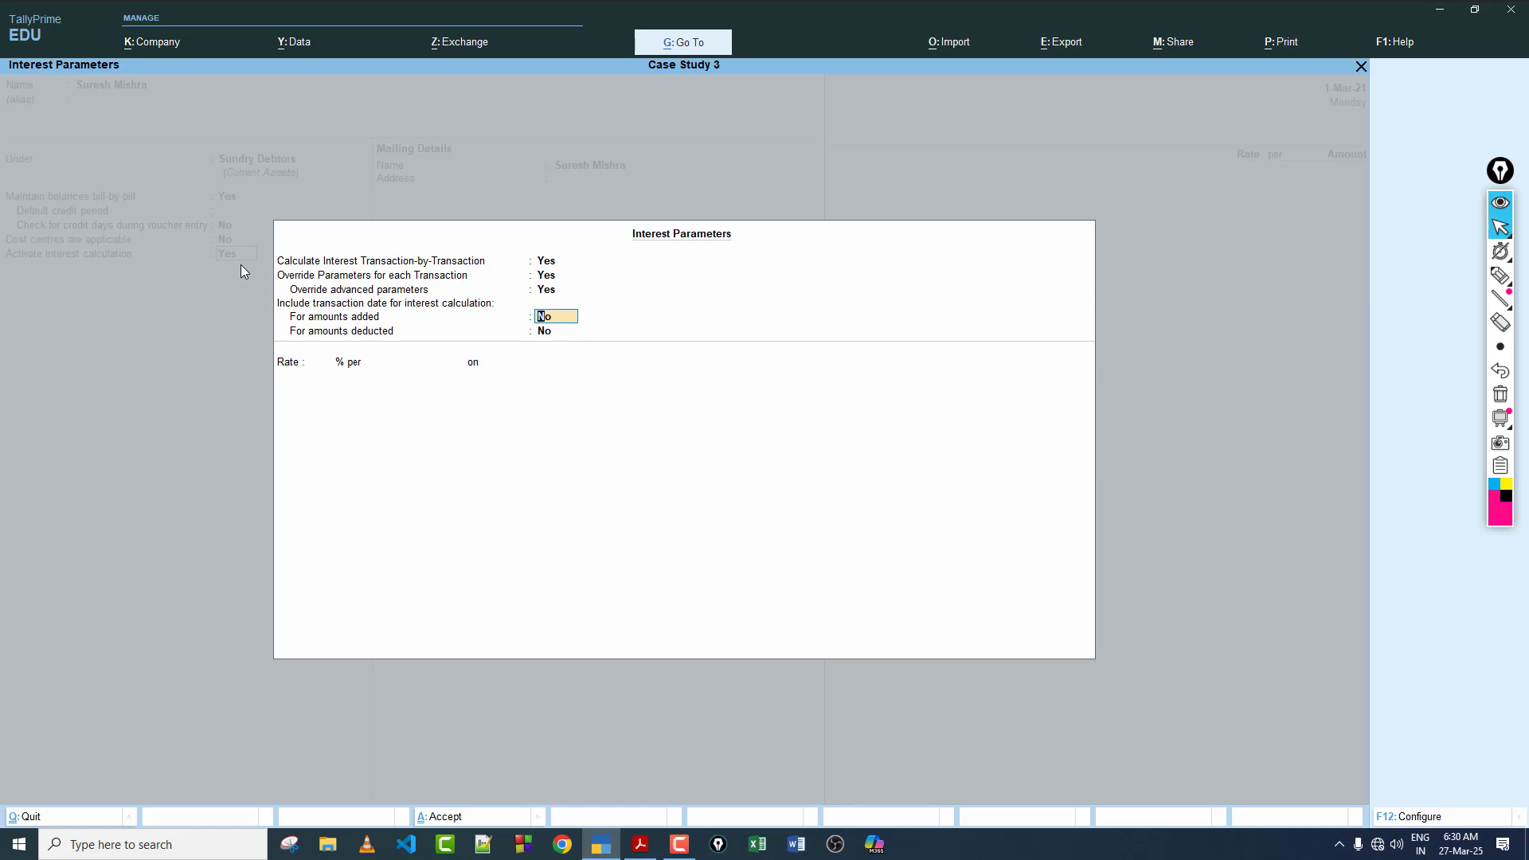
key(Return)
key(Return)
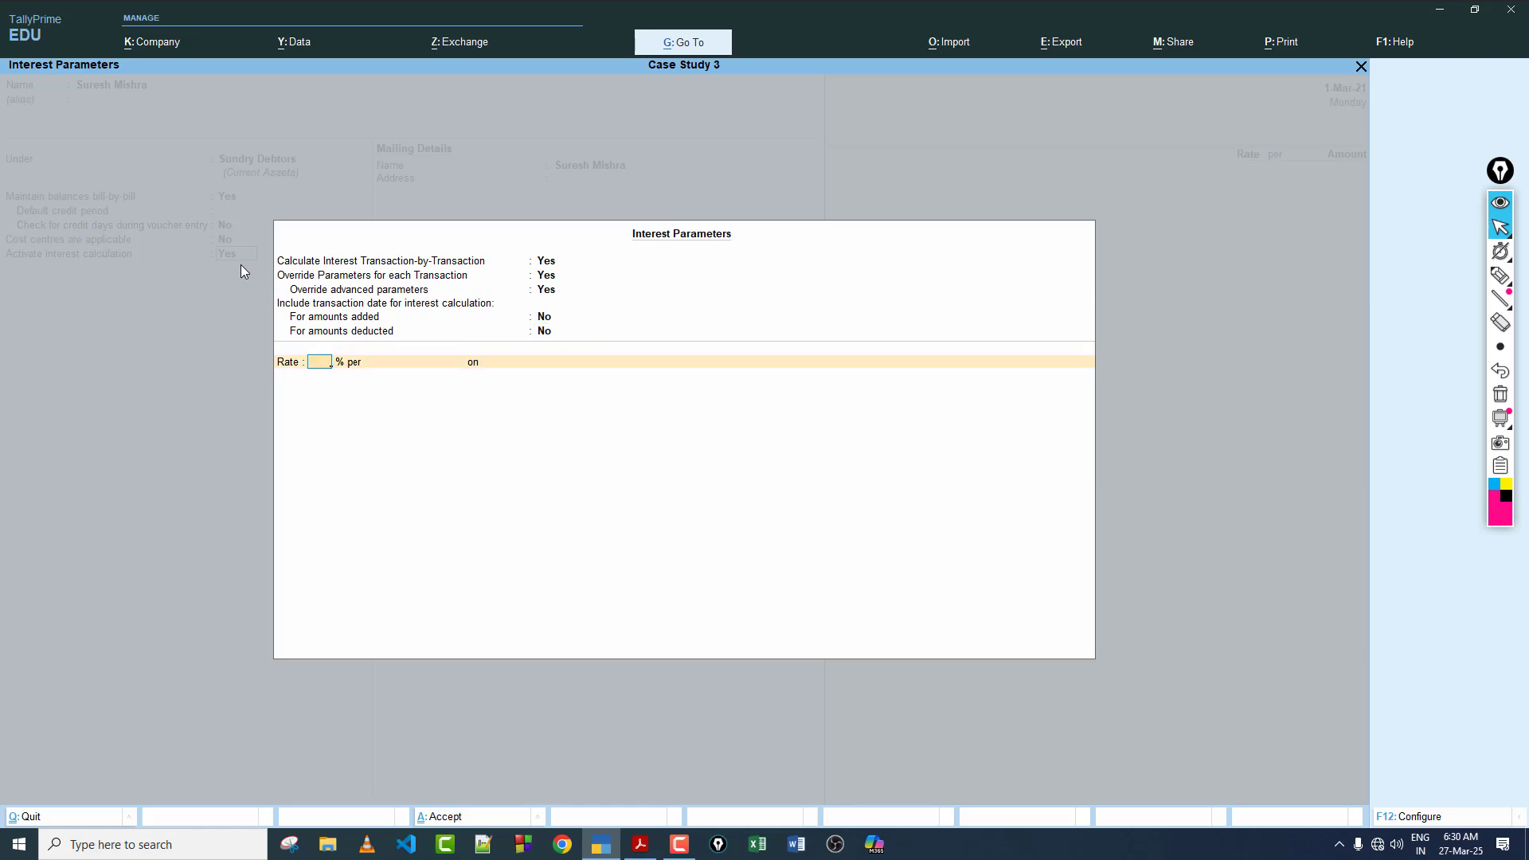
Step: Set the ledger's interest rate to 18% per Calendar Year on Debit Balances Only
text(18)
key(Return)
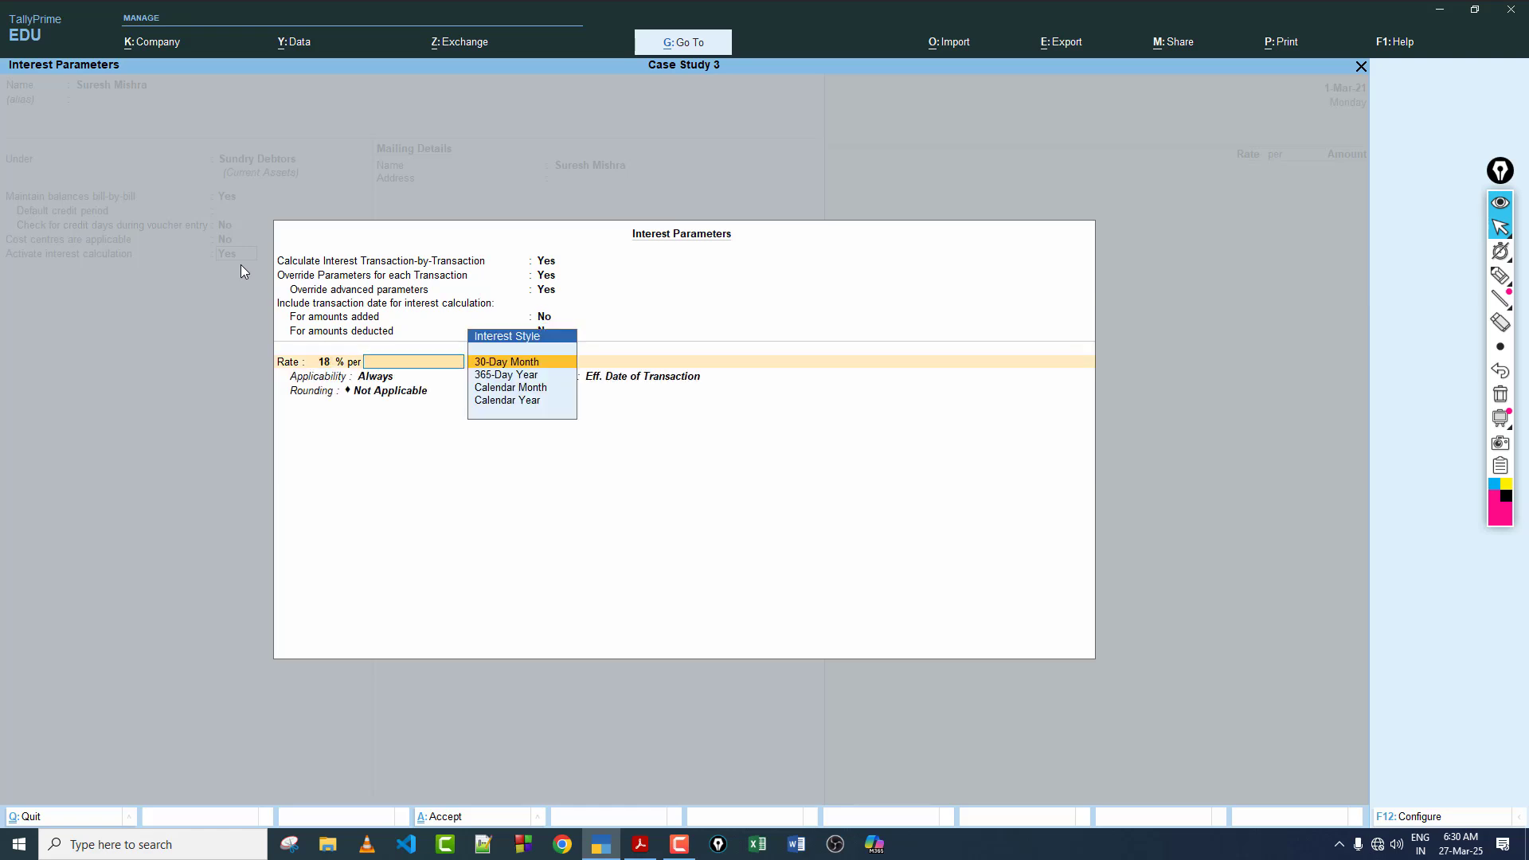
key(Down)
key(Down)
key(Down)
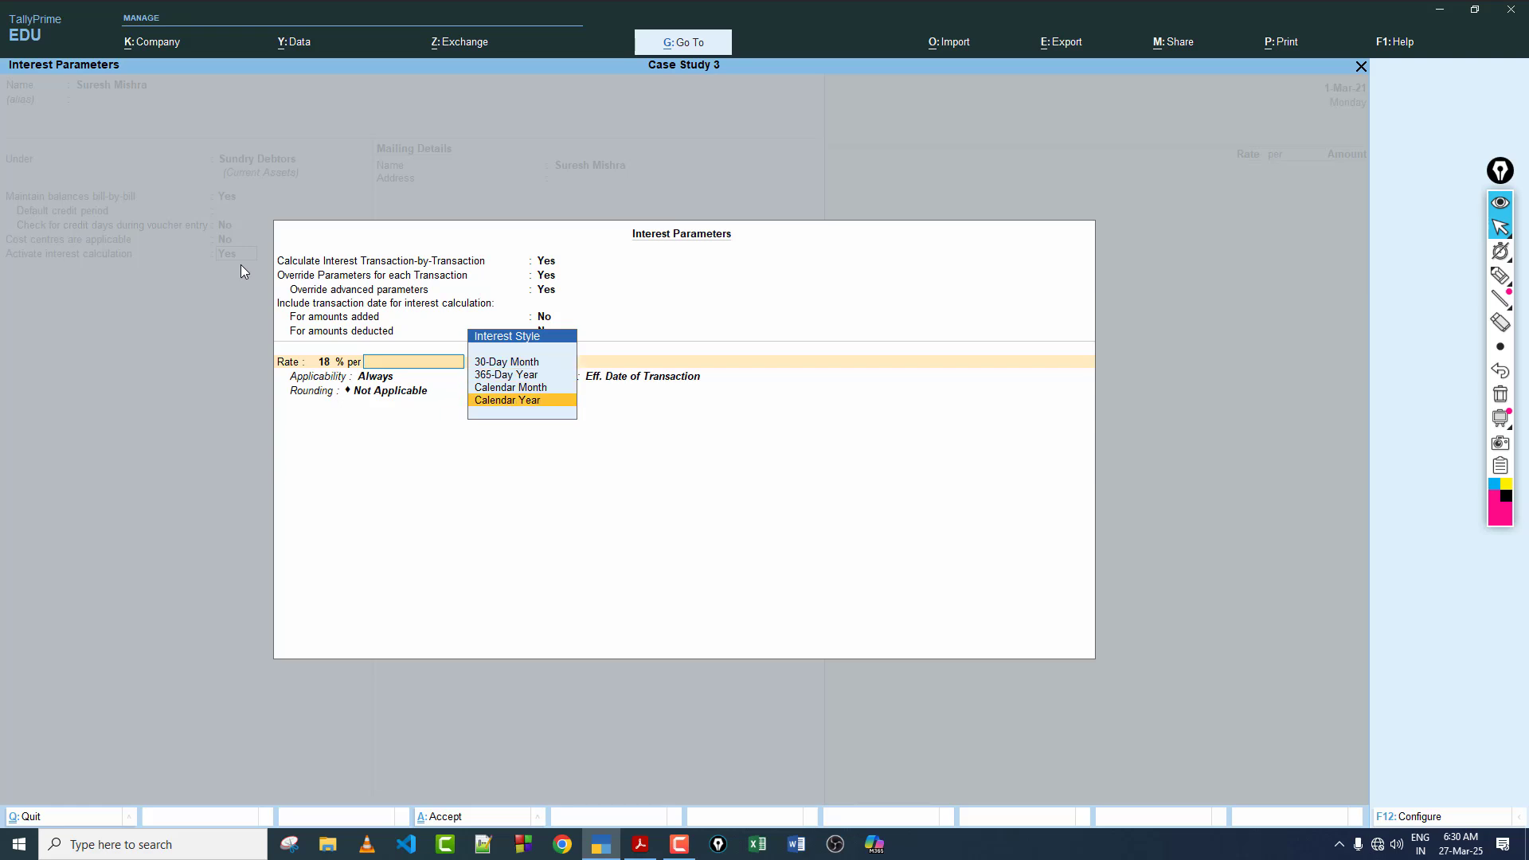
key(Return)
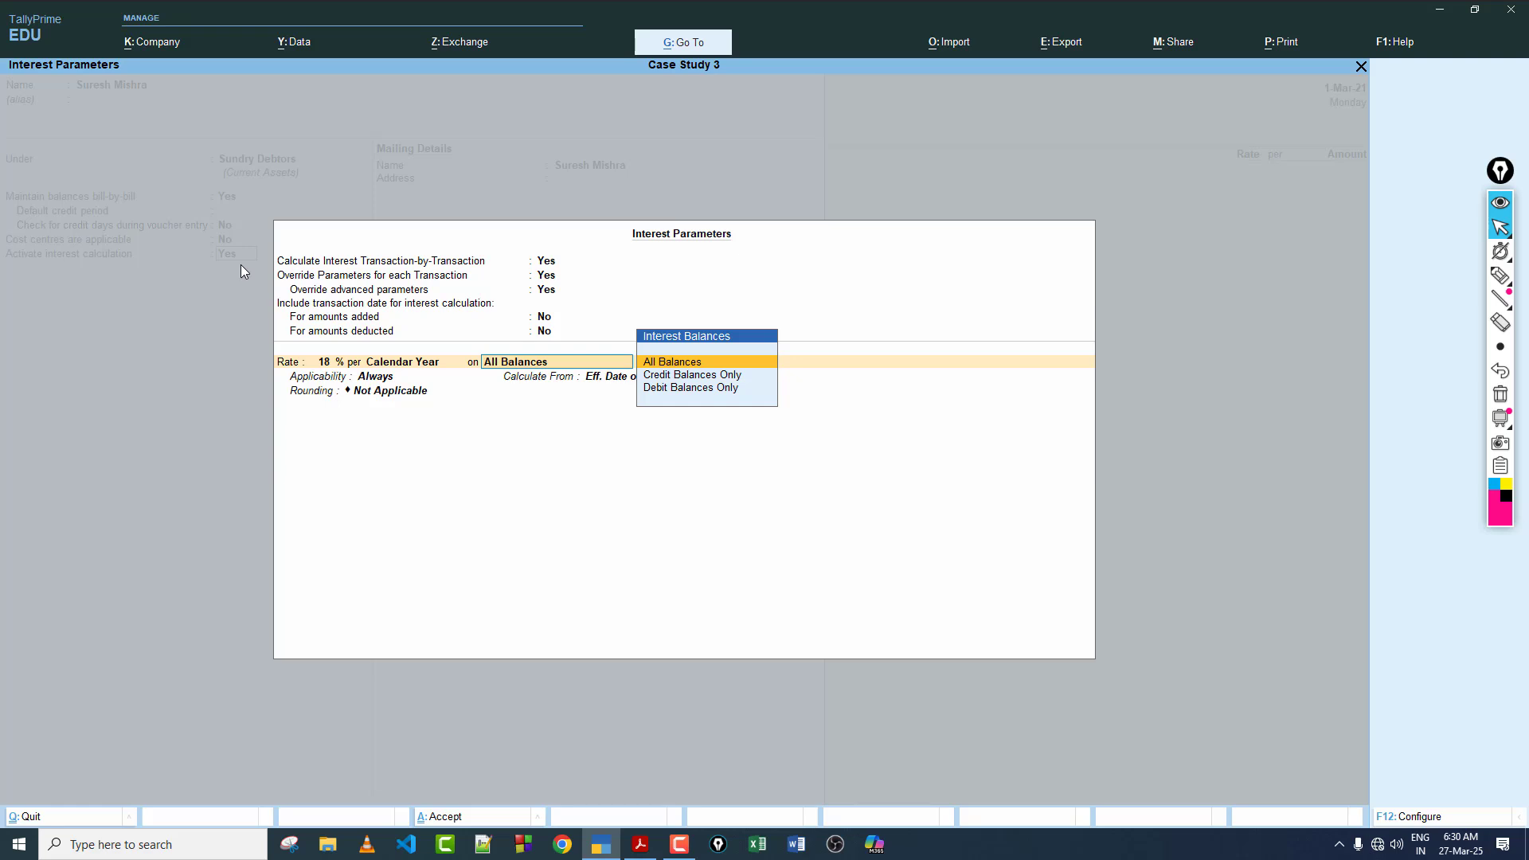
key(Down)
key(Down)
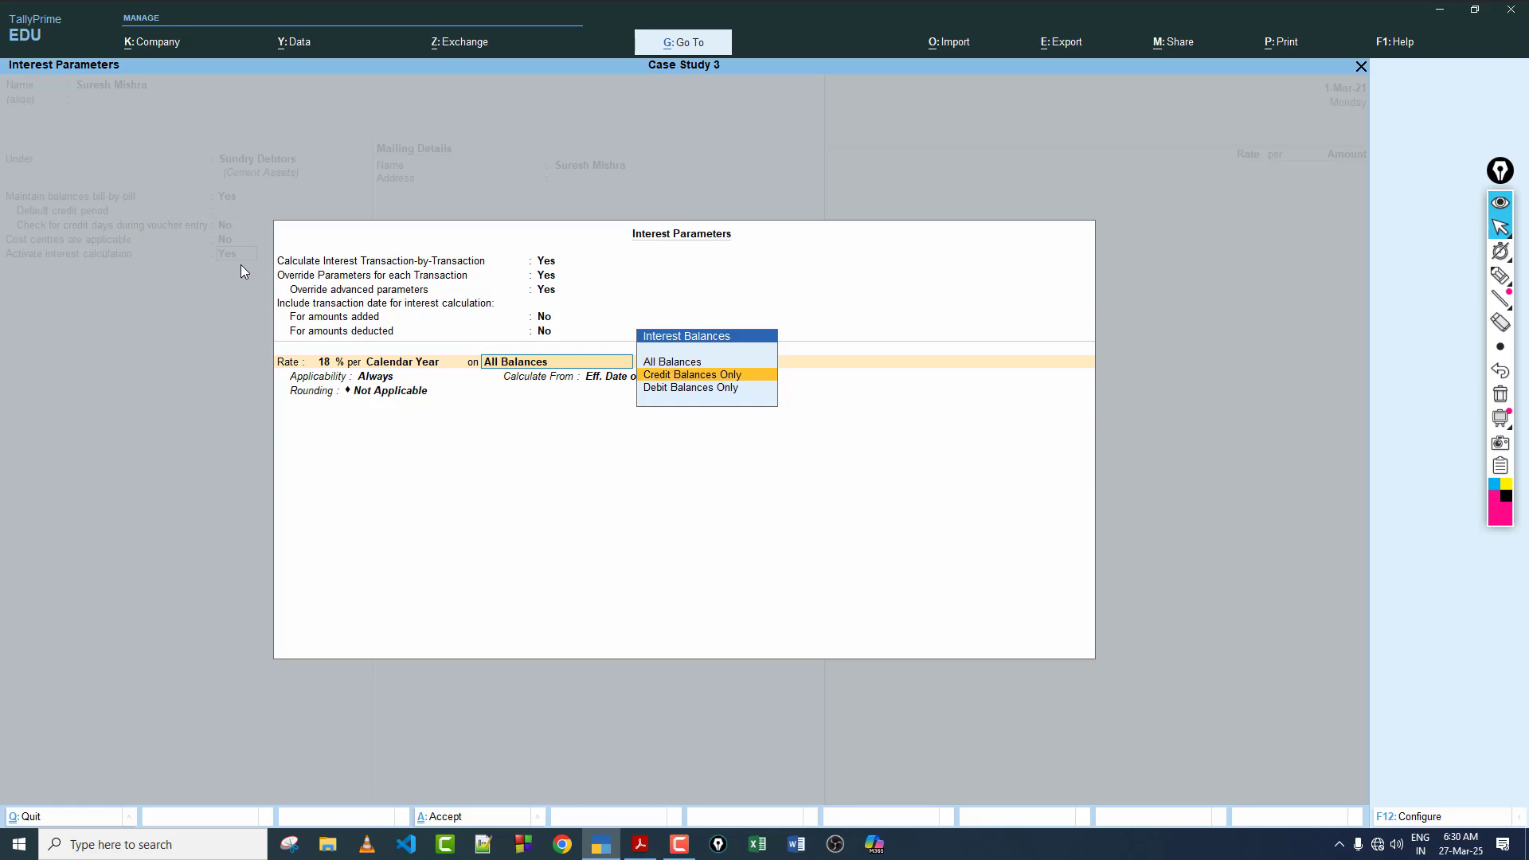
key(Return)
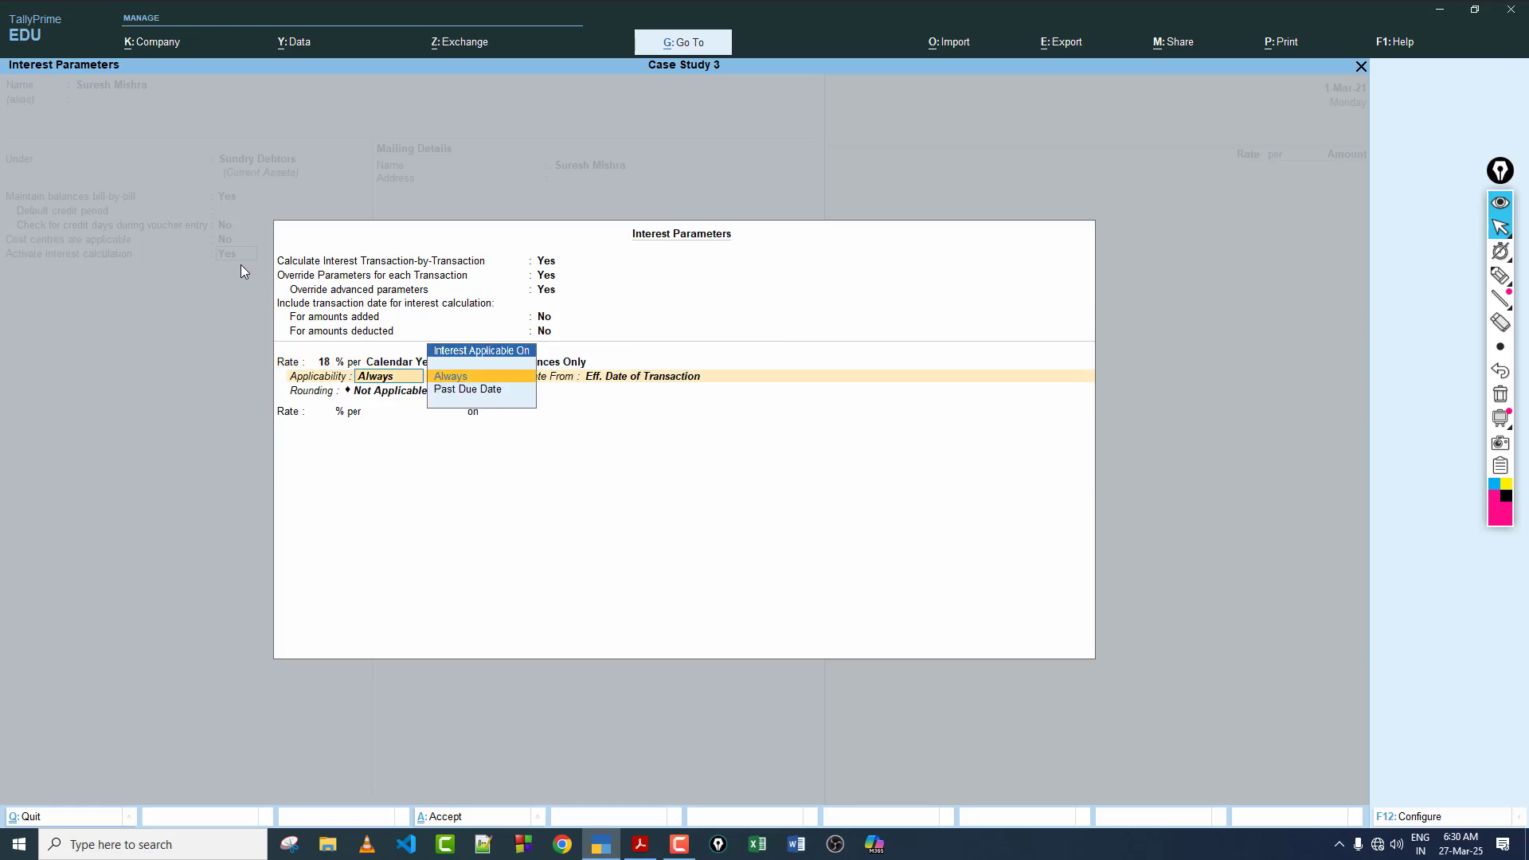
Step: Apply interest Past Due Date by 0 days from Due Date of Invoice/Ref, using Normal Rounding with a blank limit, and accept the interest parameters
key(Down)
key(Return)
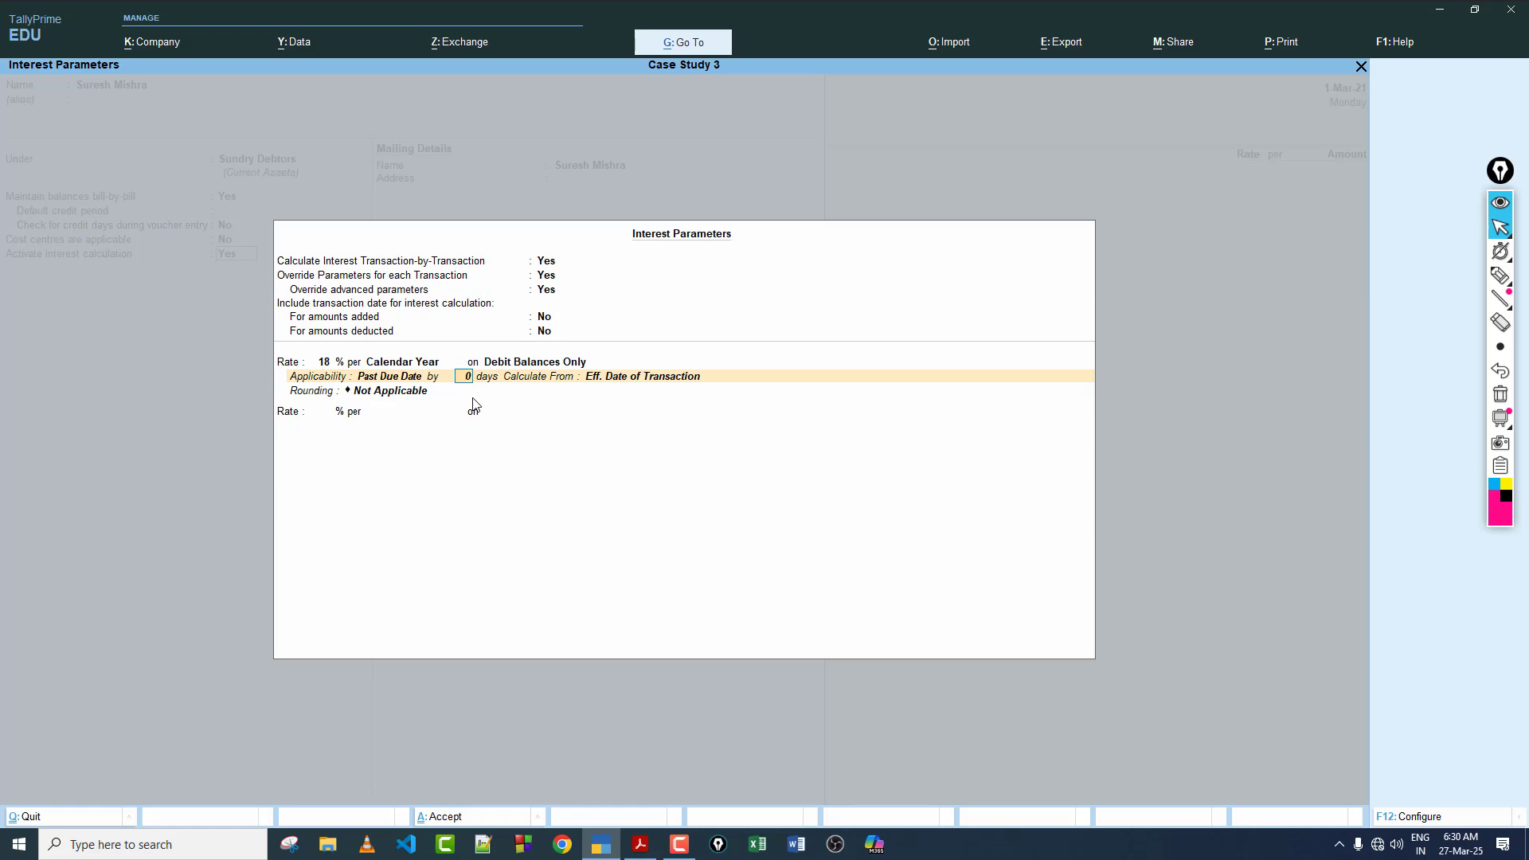
key(Return)
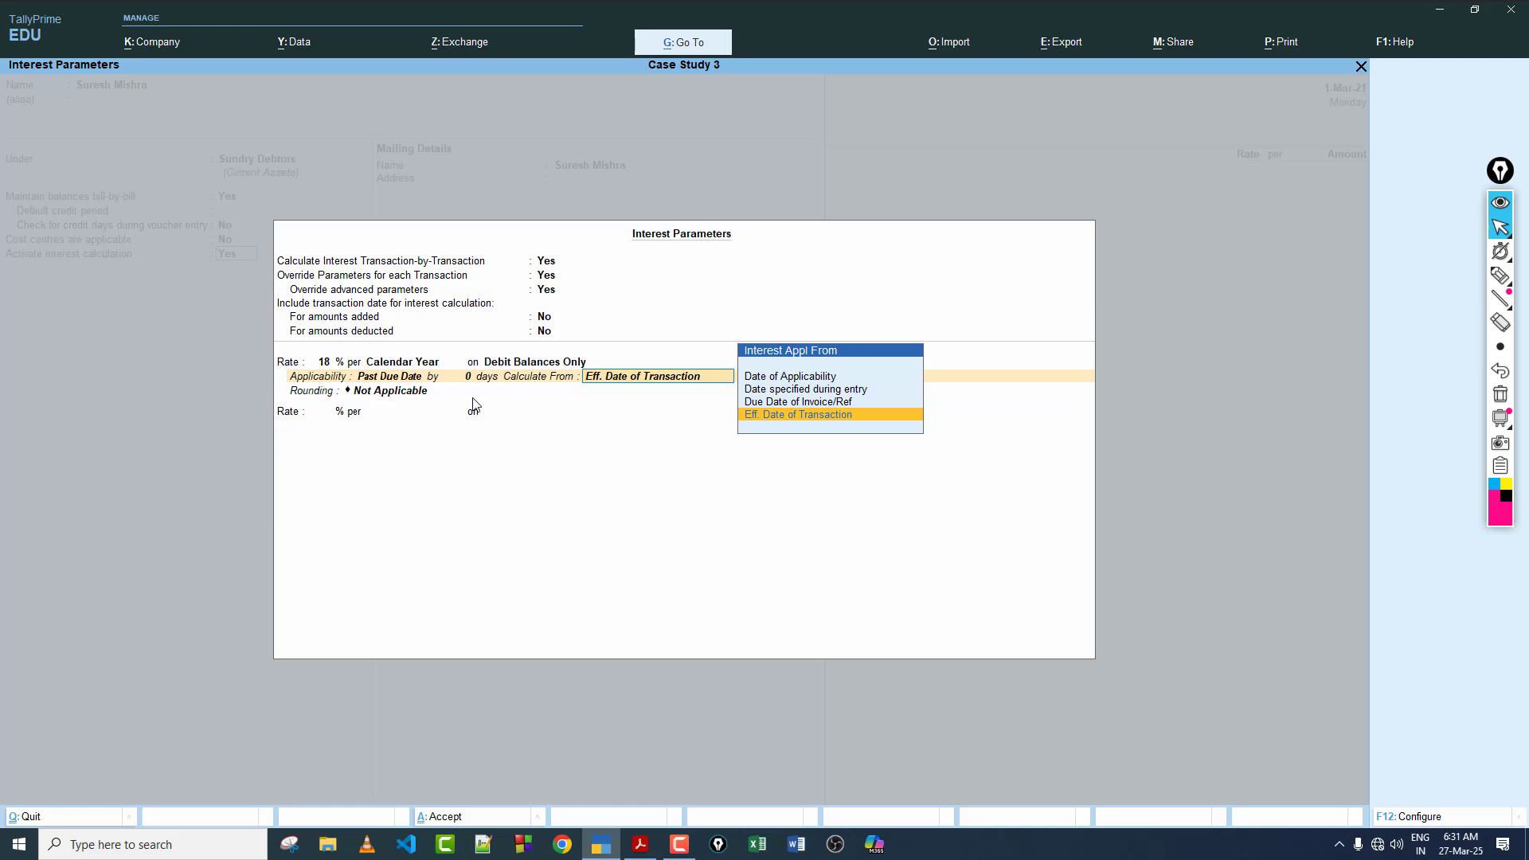
key(Up)
key(Return)
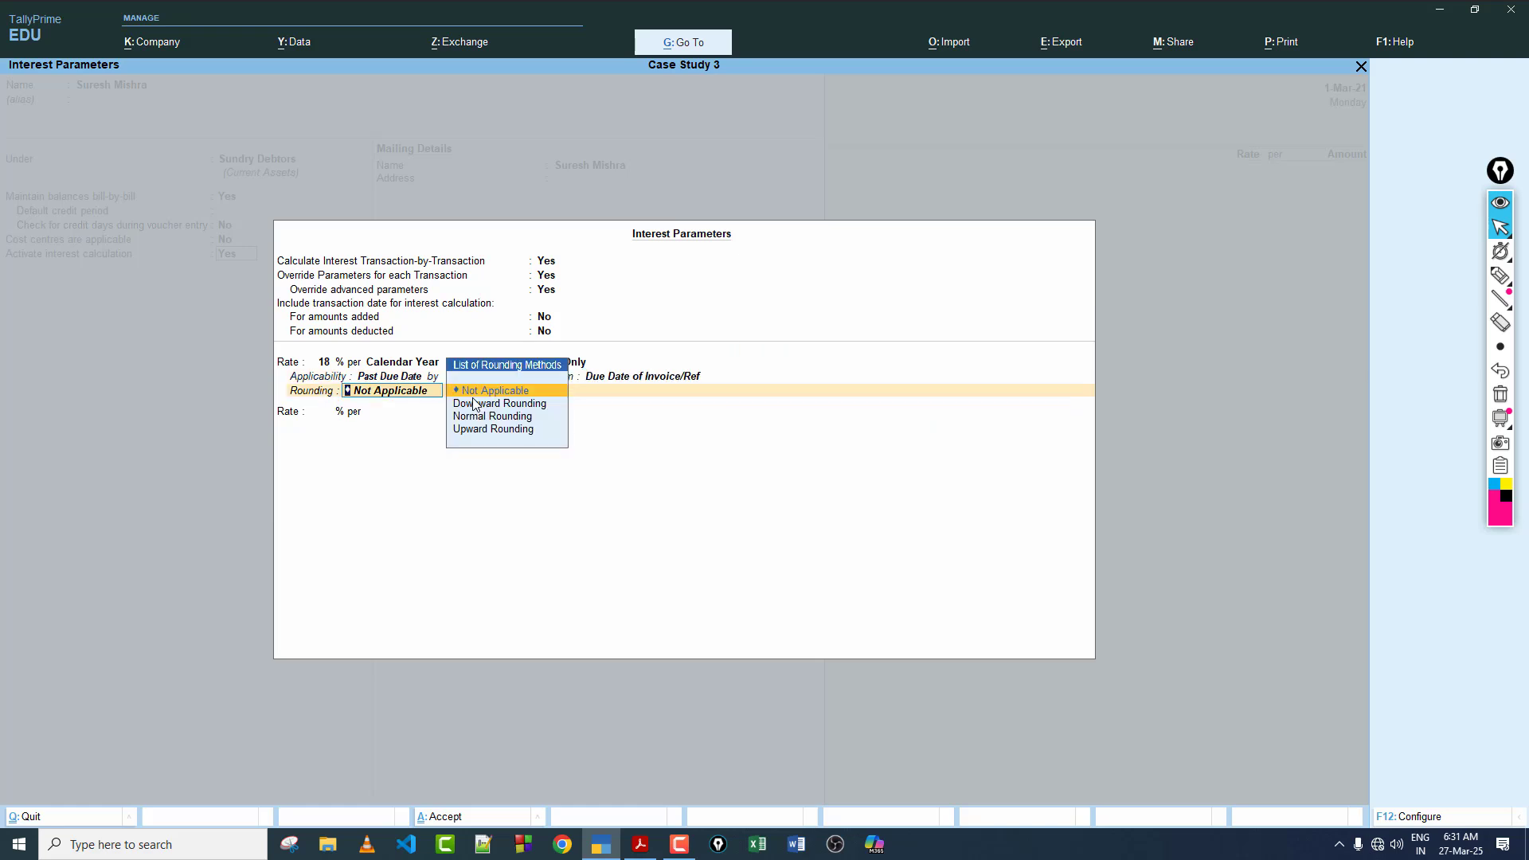
key(Down)
key(Down)
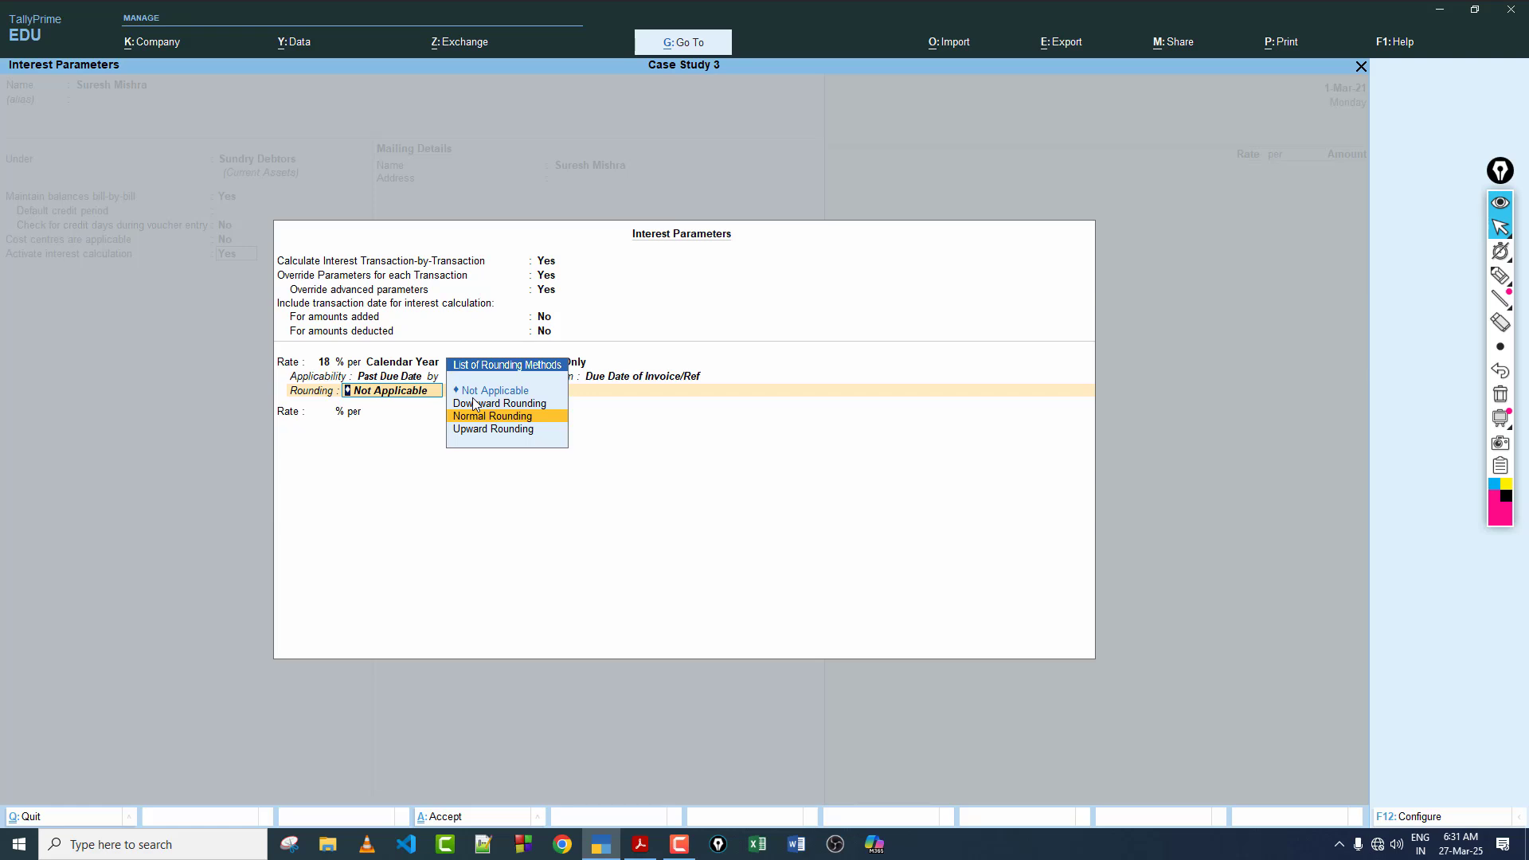
key(Return)
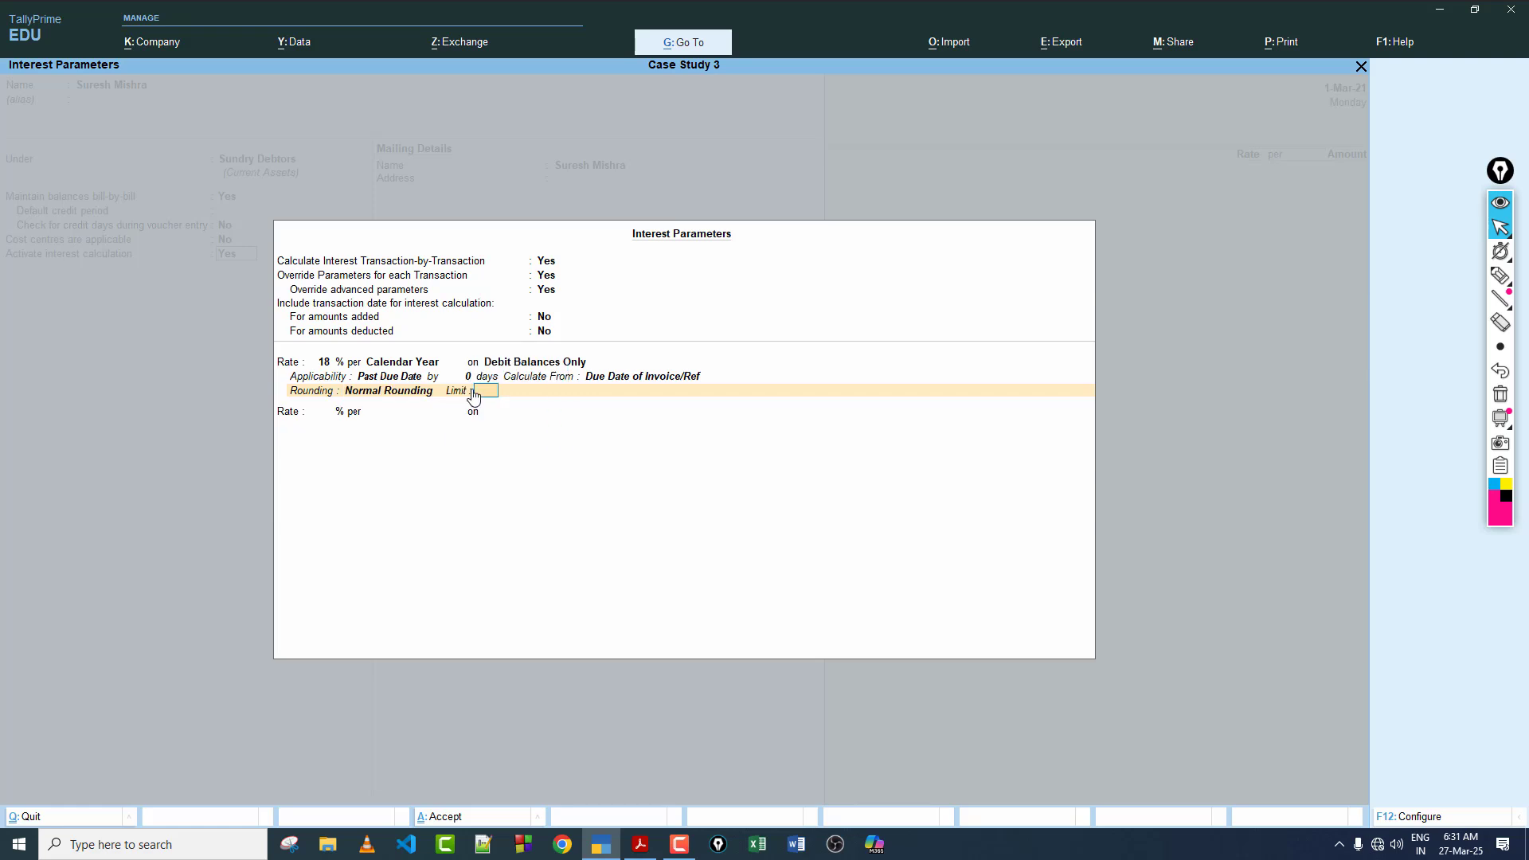
key(Return)
Step: Keep the mailing name, blank address, Uttar Pradesh and India, checking transaction 26 in the case study PDF, and leave the remaining details unchanged
key(Return)
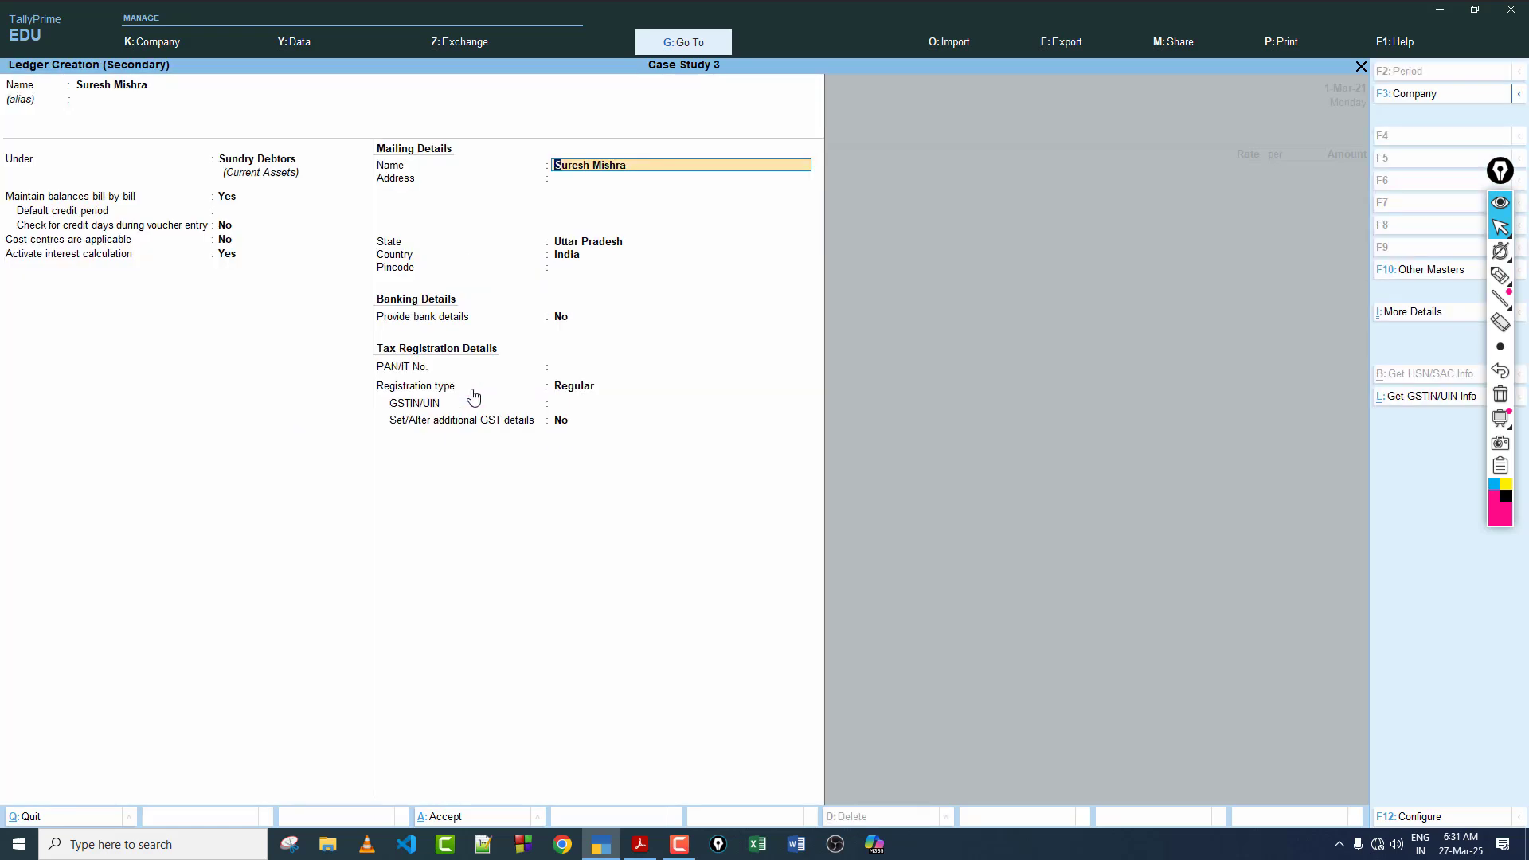
key(Return)
key(Return)
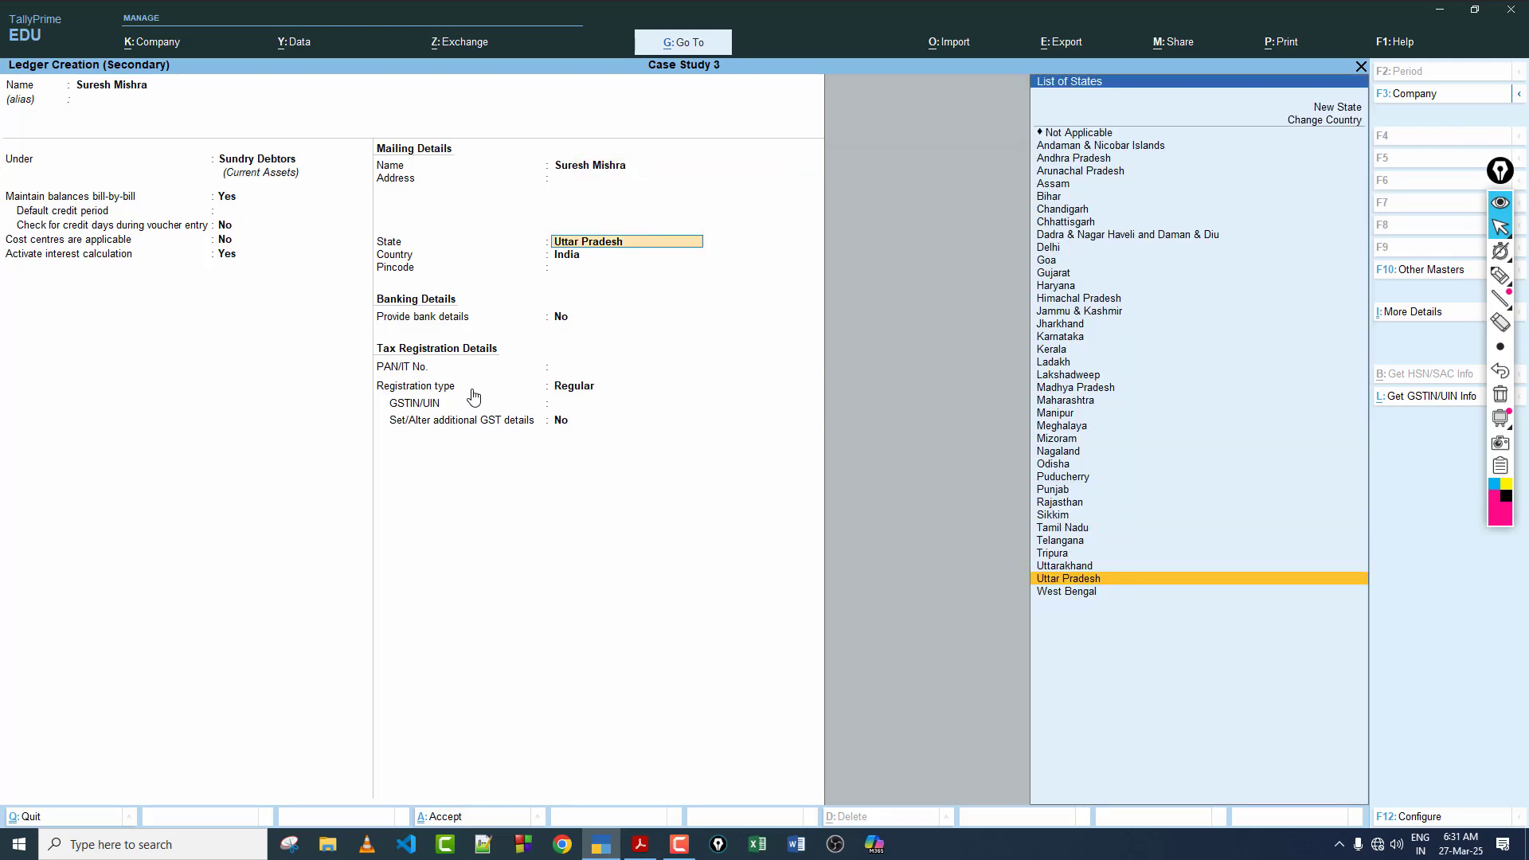
click(640, 844)
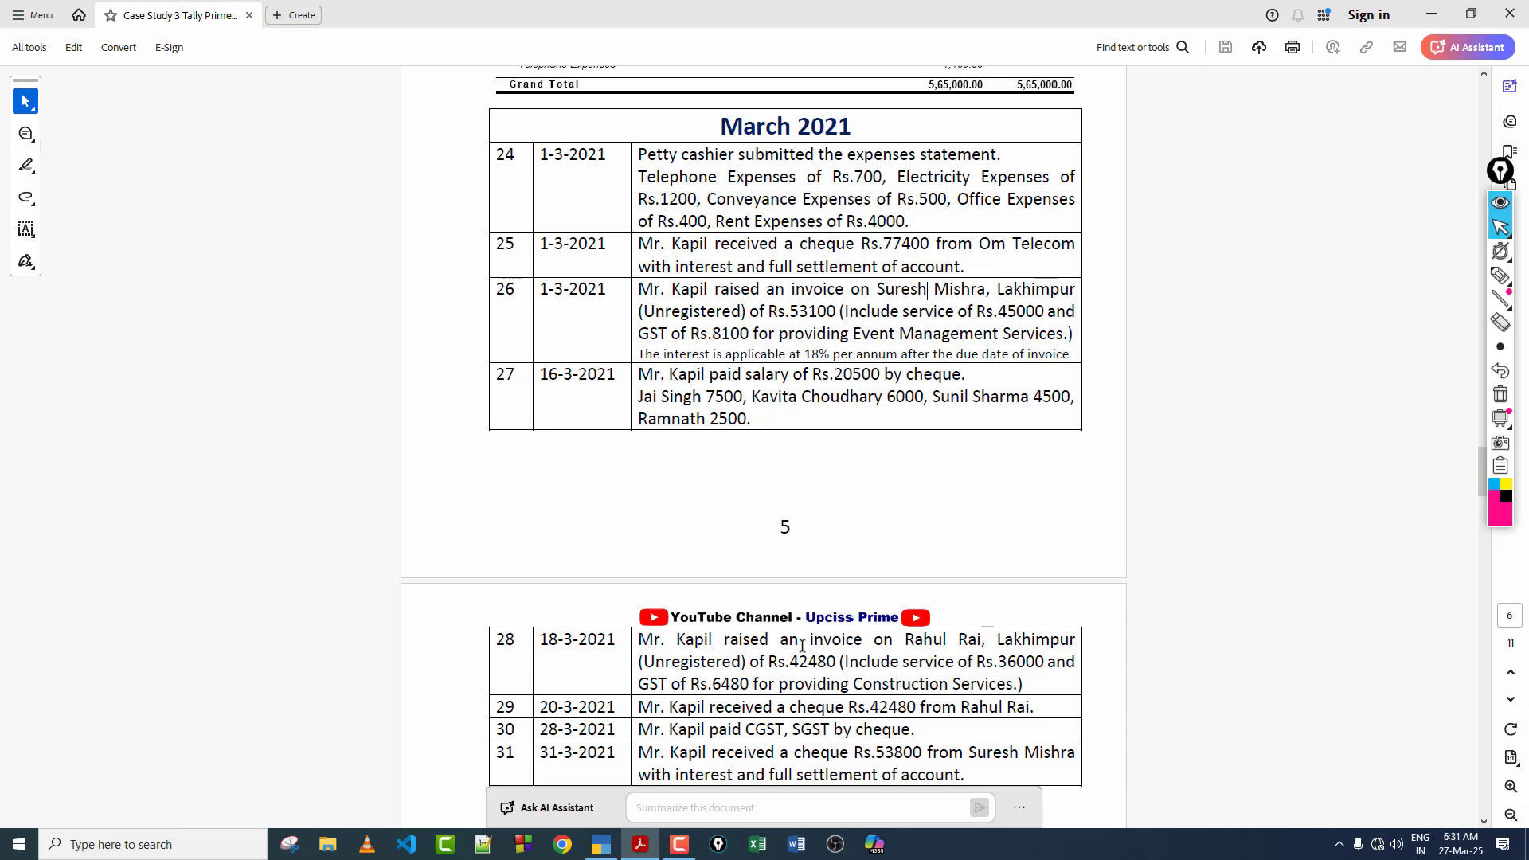
click(602, 844)
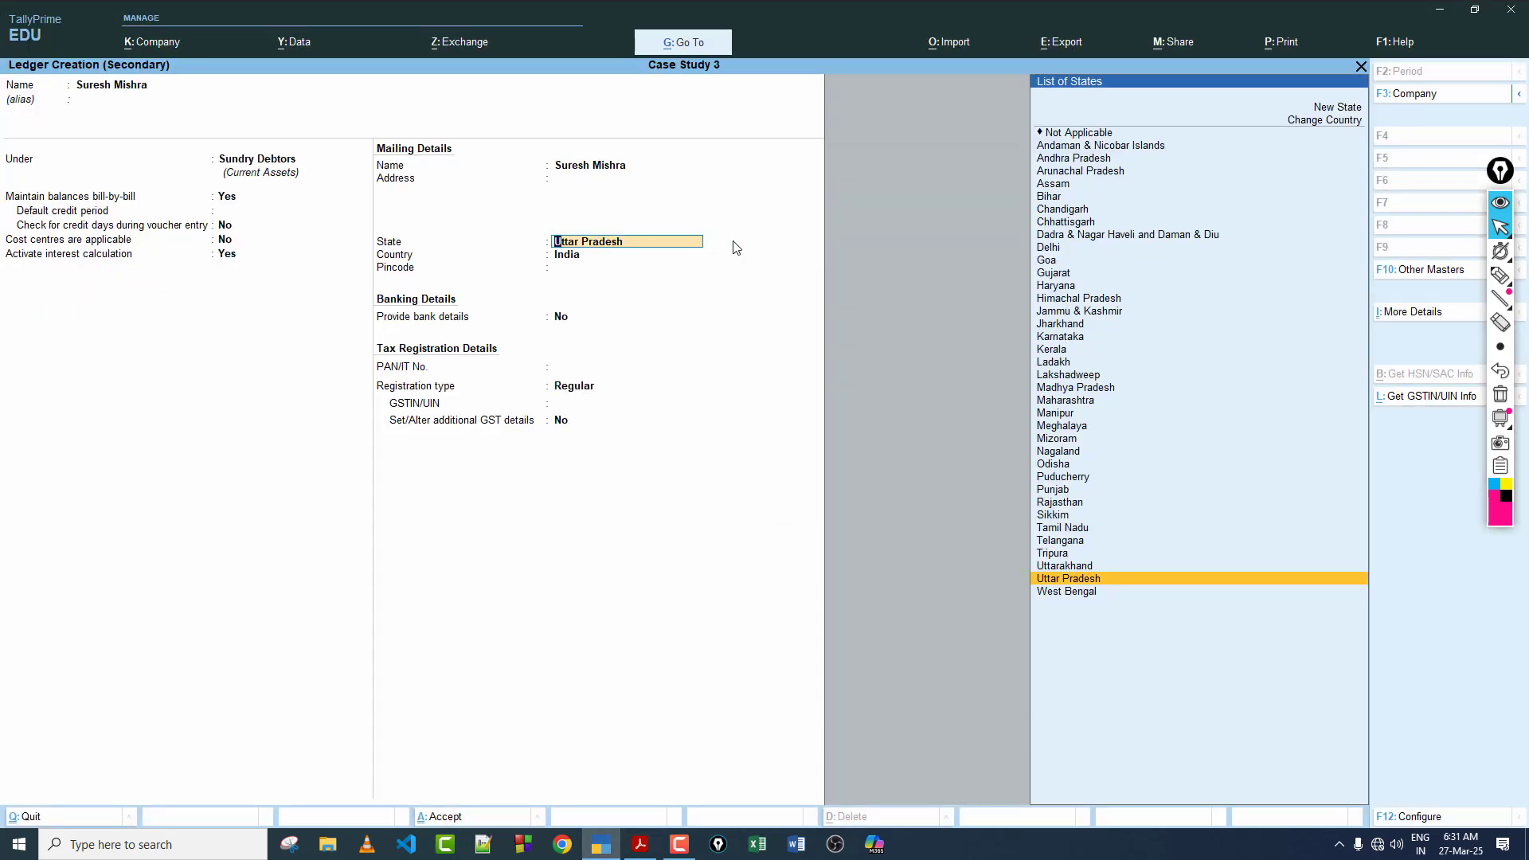
key(Return)
key(Return)
key(Return)
Step: Set the customer's GST registration type to Unregistered/Consumer, fill in the GSTIN/UIN, and save the ledger
key(Return)
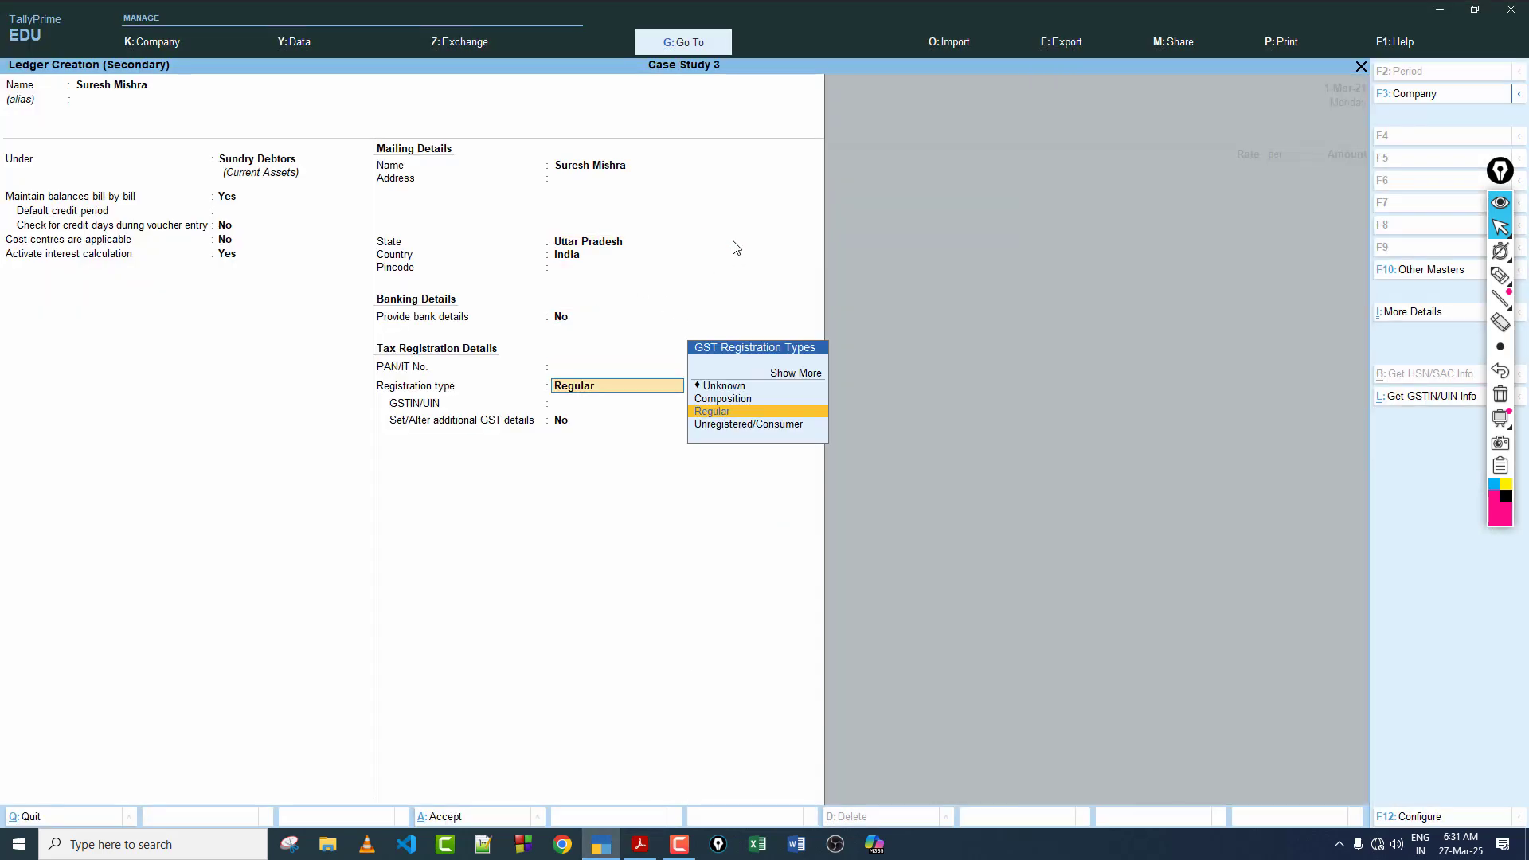
key(Down)
key(Return)
text(3)
key(Return)
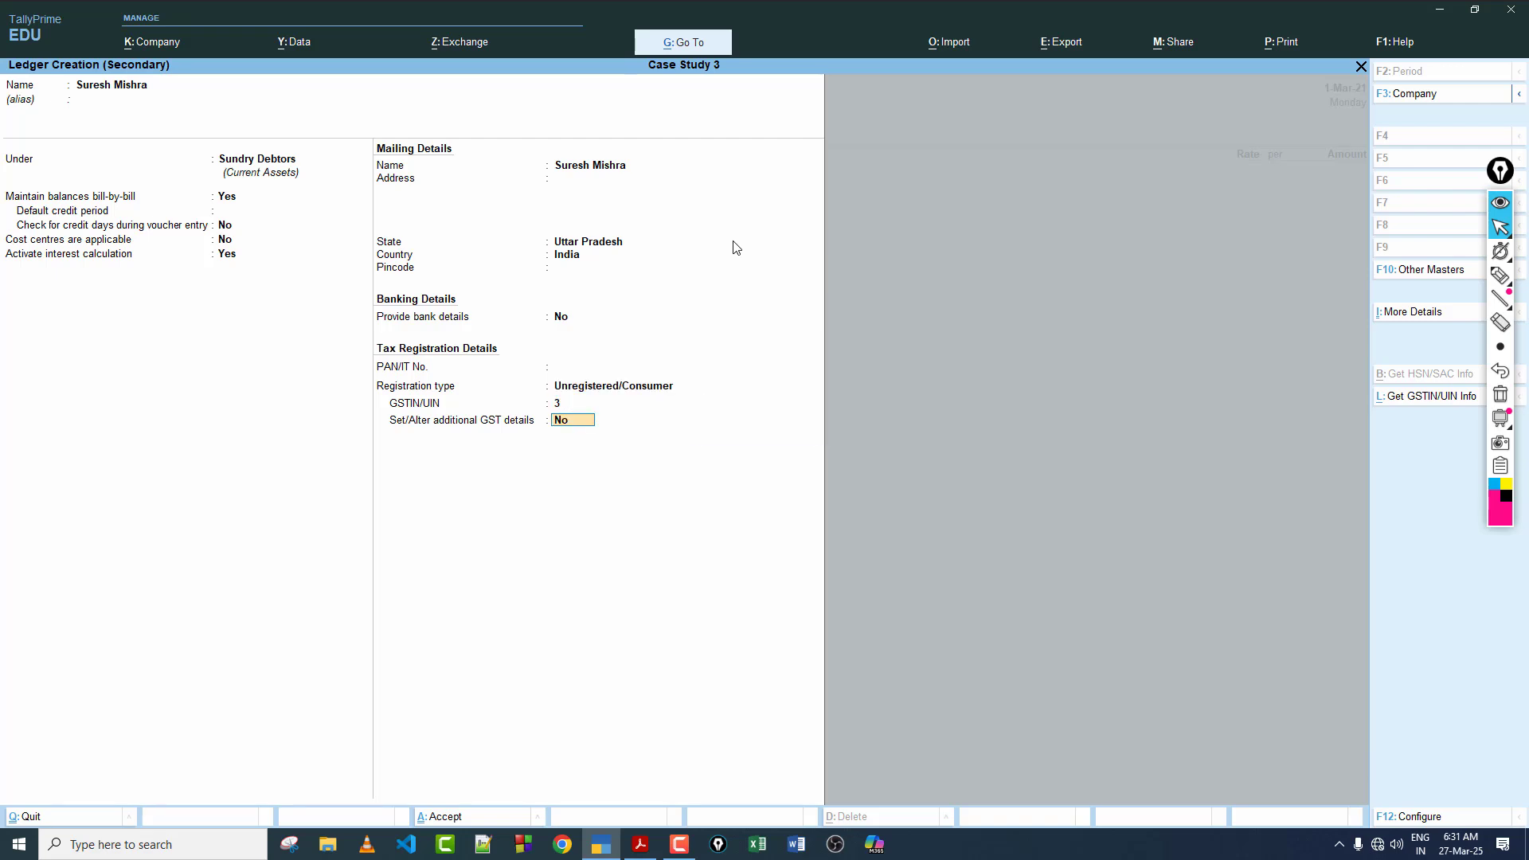
key(Return)
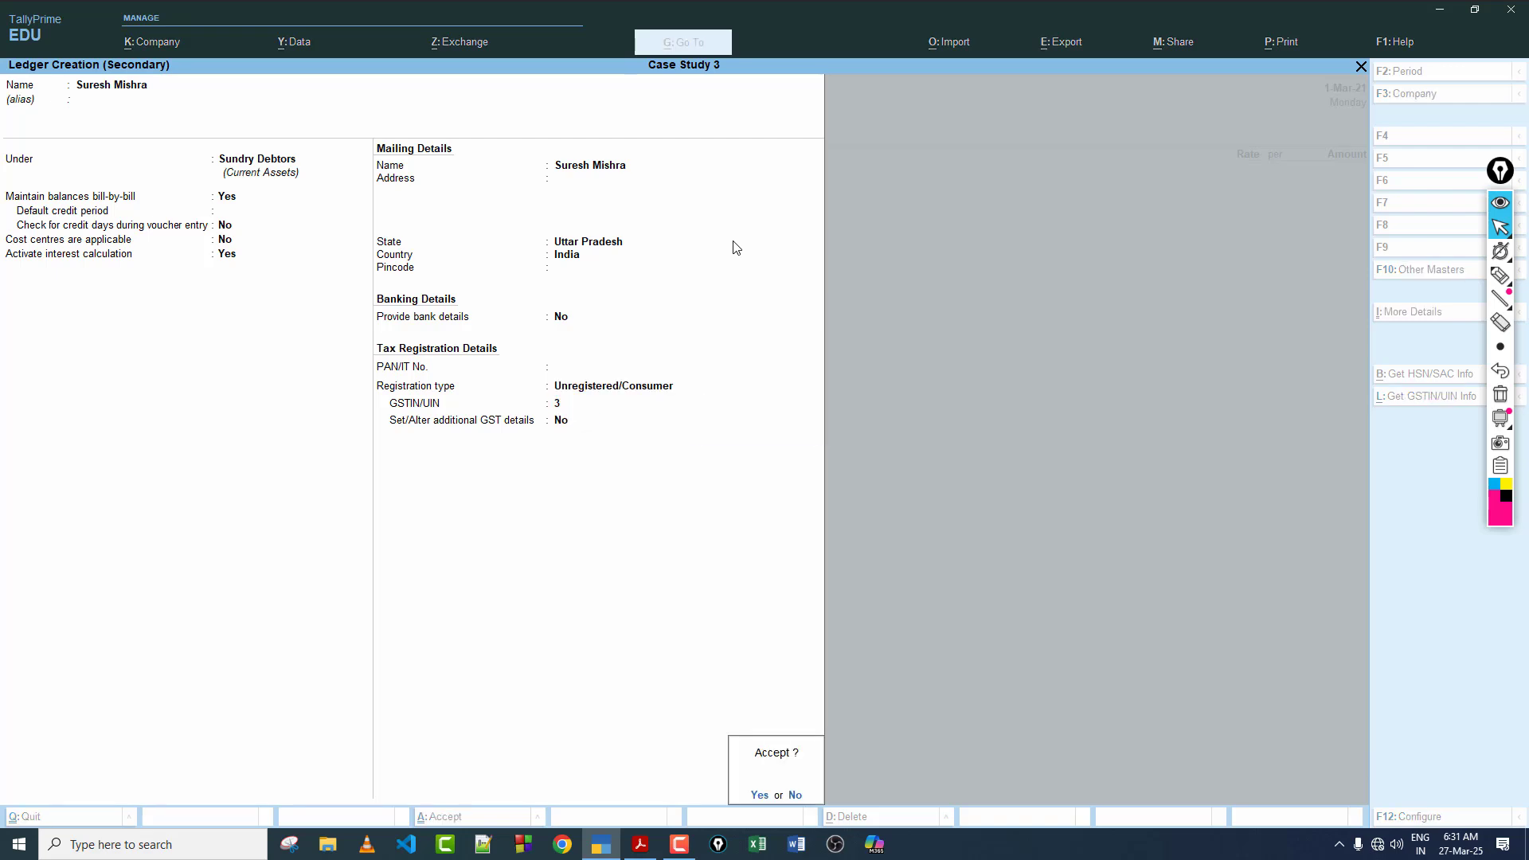
key(Return)
Step: Leave the Sales voucher's dispatch details blank and accept the customer's default party details
key(Return)
key(Return)
key(Return)
key(Return)
key(Return)
key(Return)
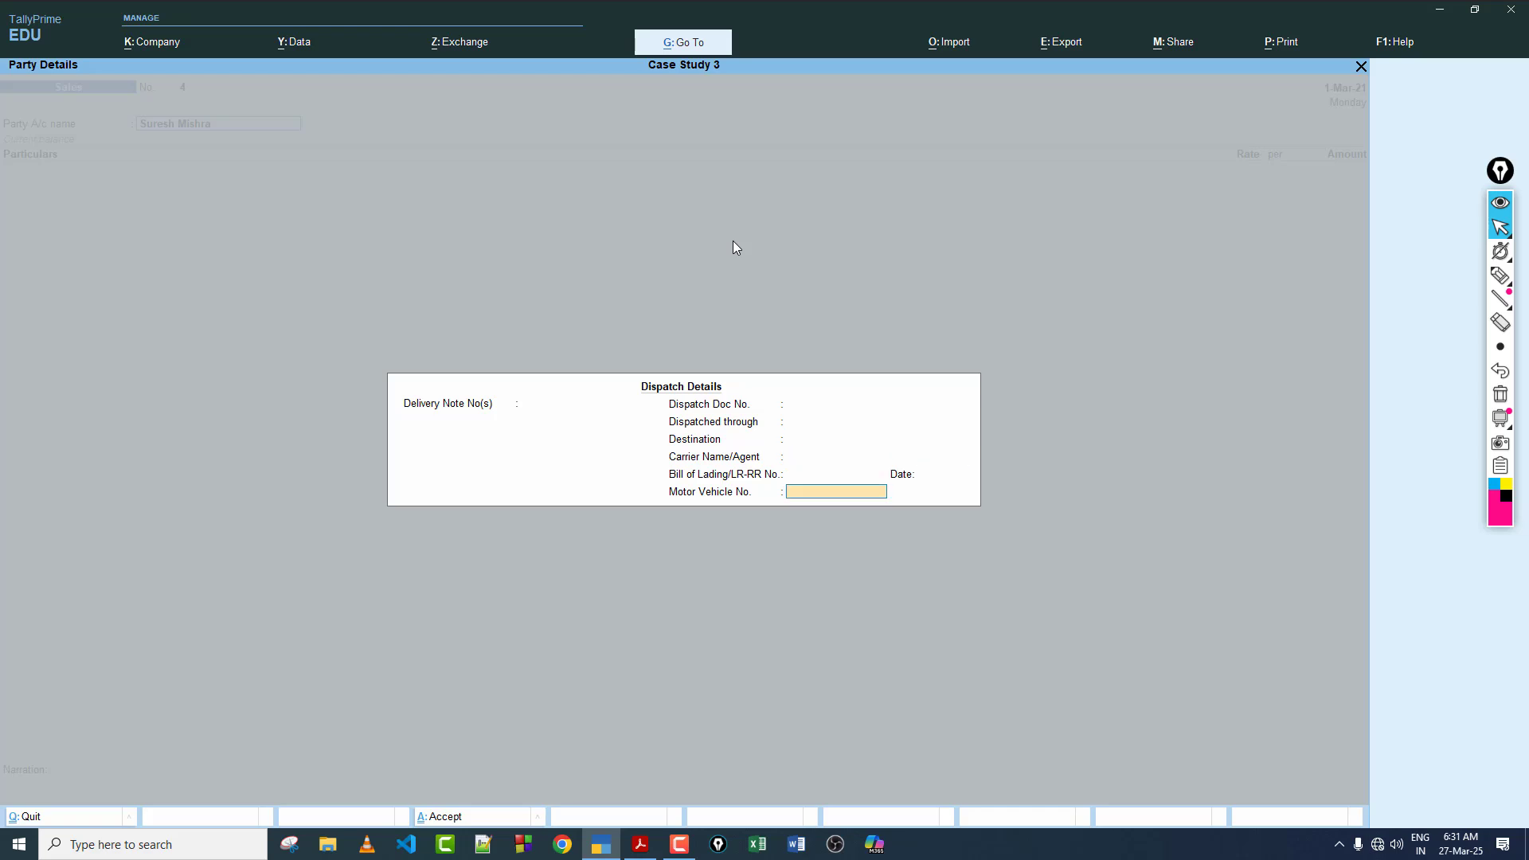
key(Return)
key(Return)
key(Return)
key(Return)
key(Return)
key(Return)
key(Return)
key(Return)
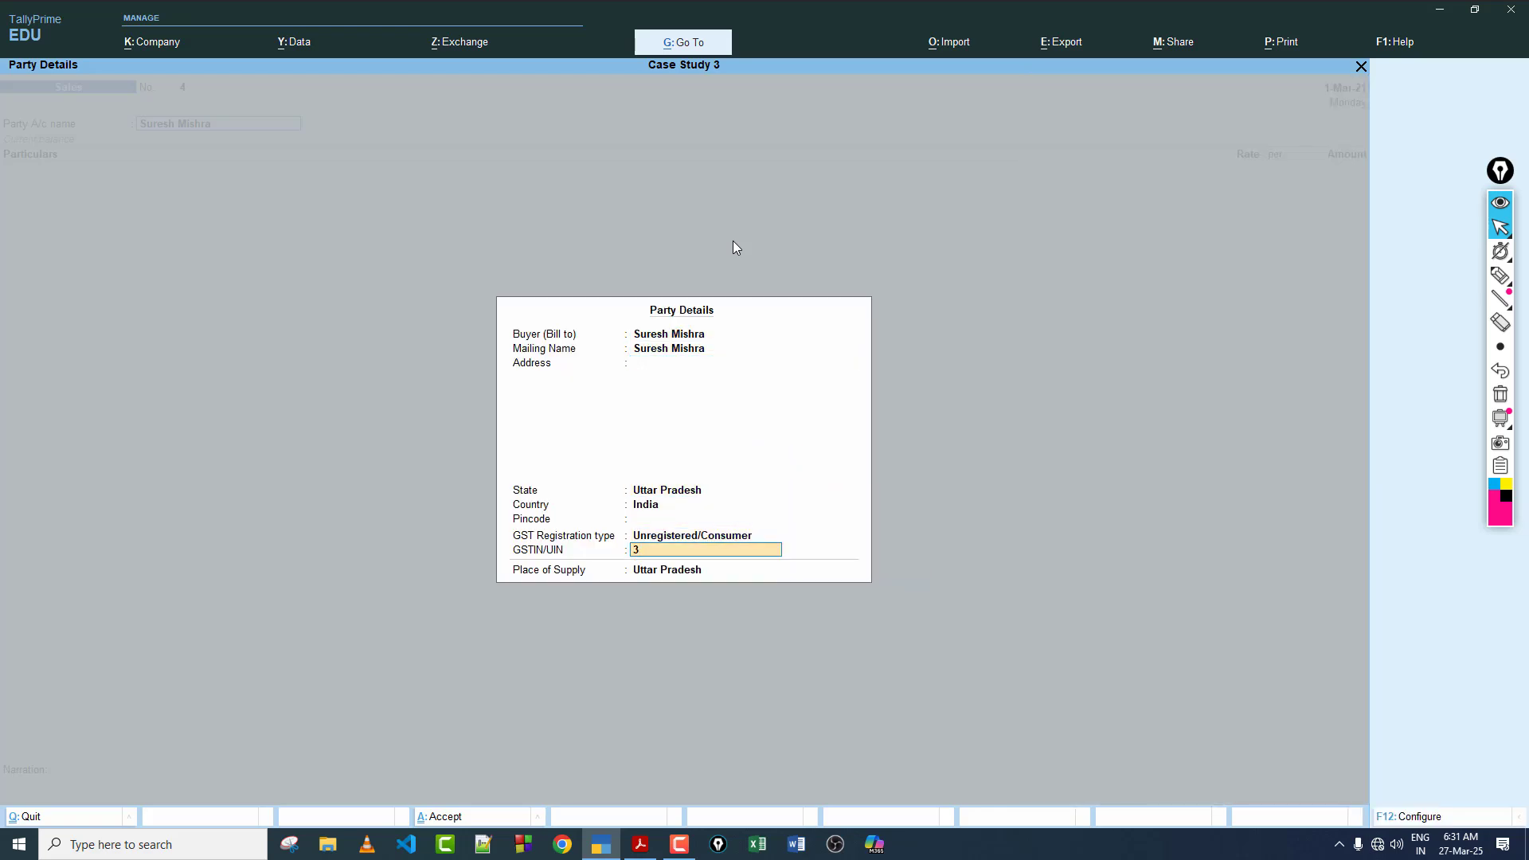
key(Return)
key(Return)
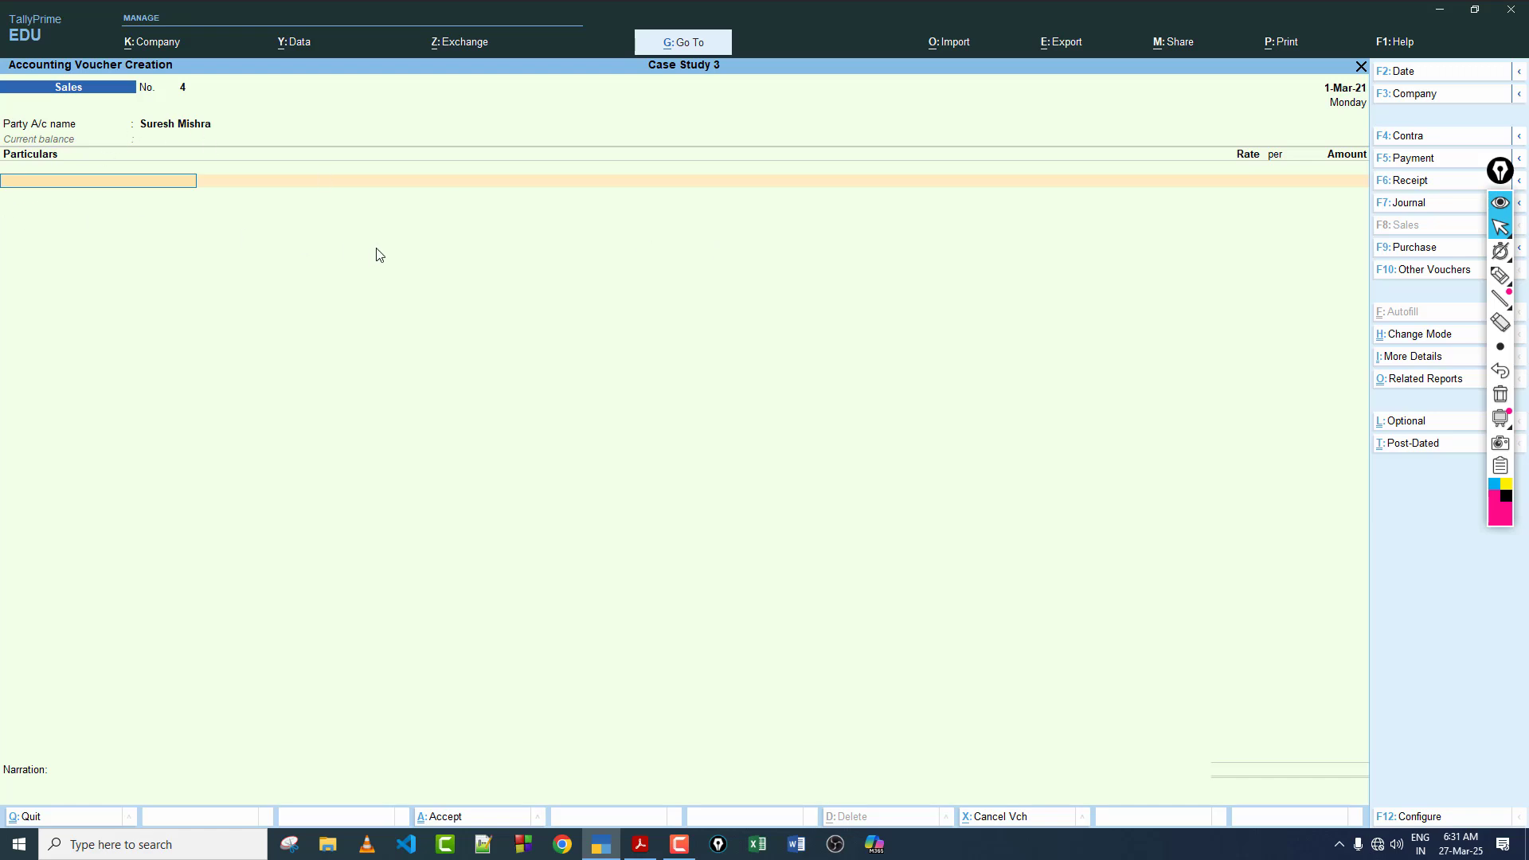
Step: Add Event Management Services to the Sales voucher for 45000, checking the service amount in the case study PDF
text(I)
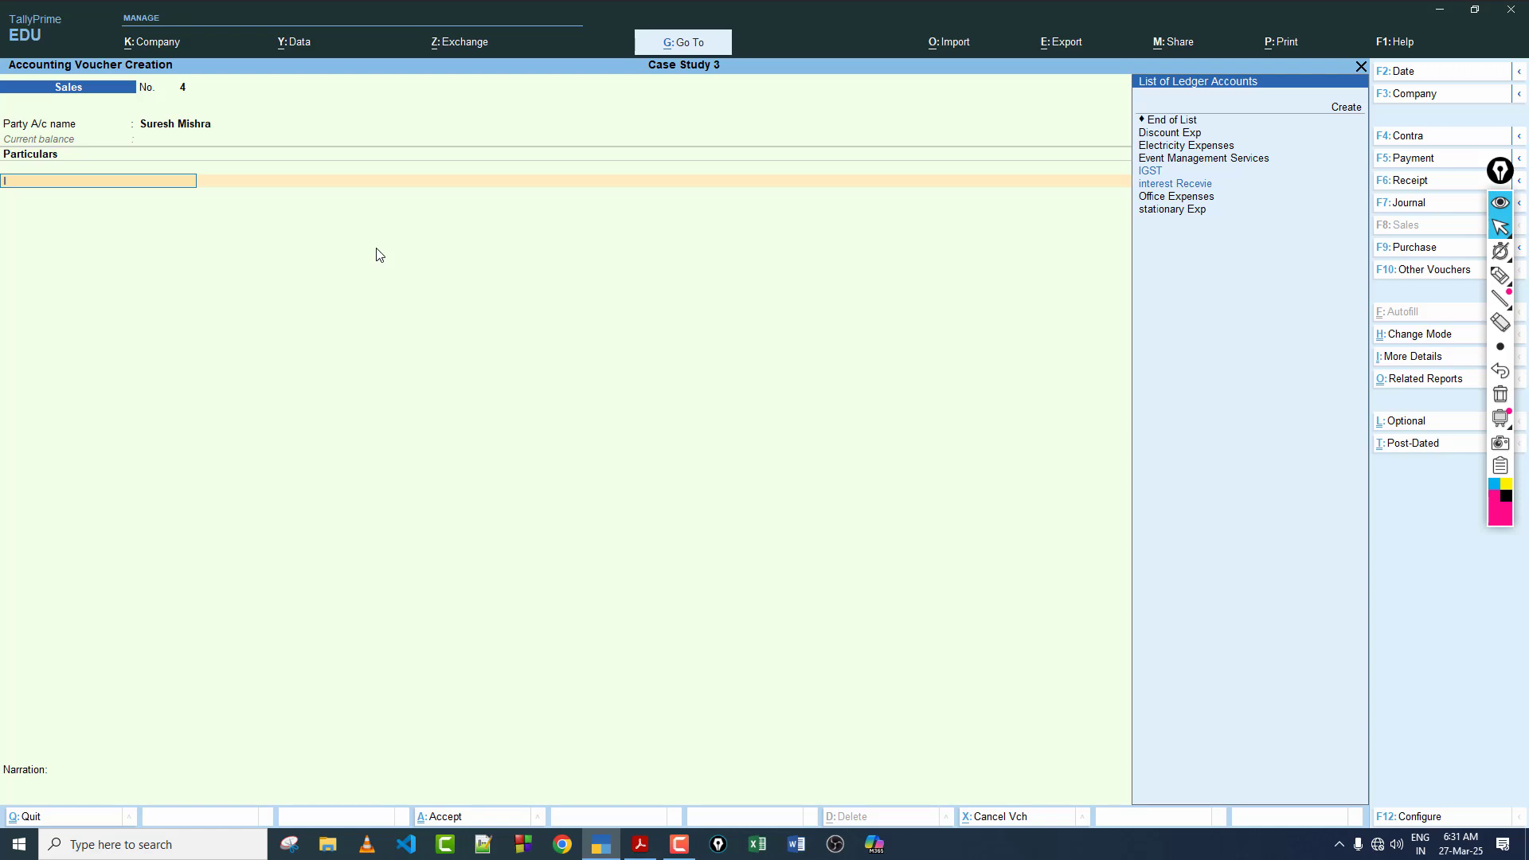
key(Up)
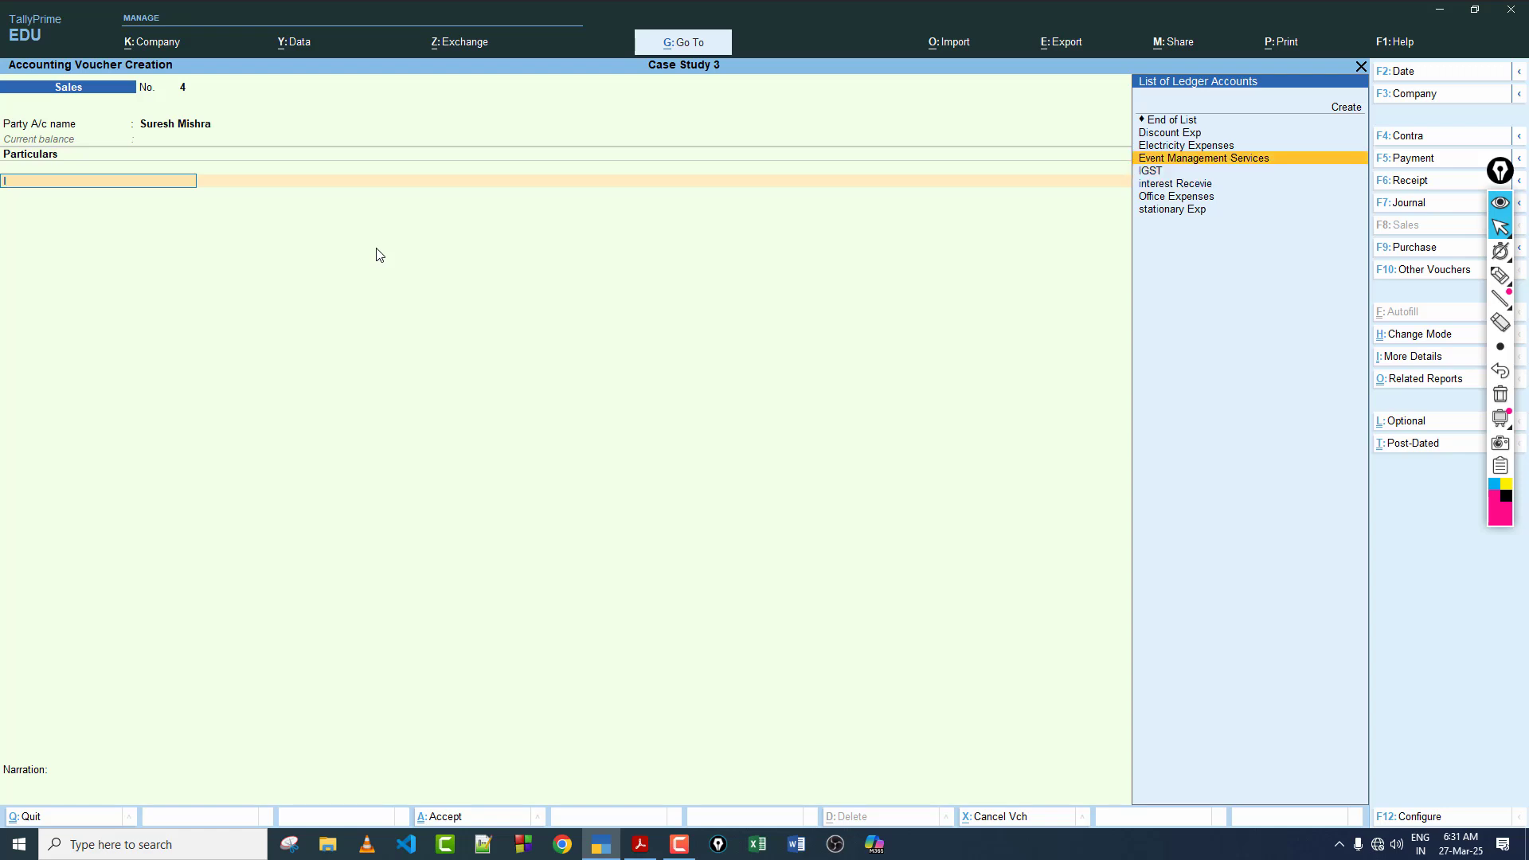
key(Return)
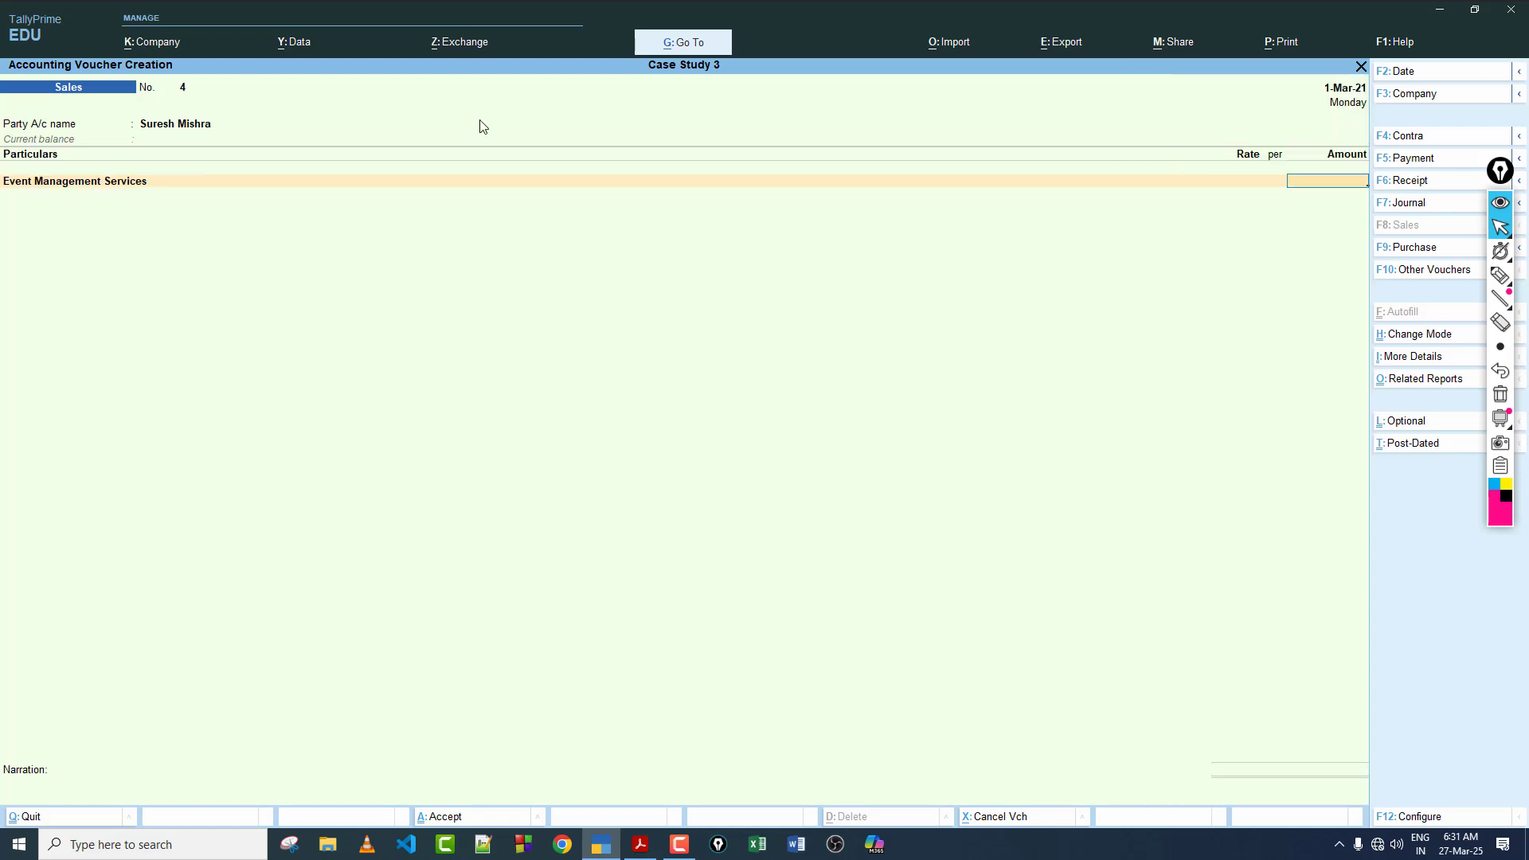
click(644, 845)
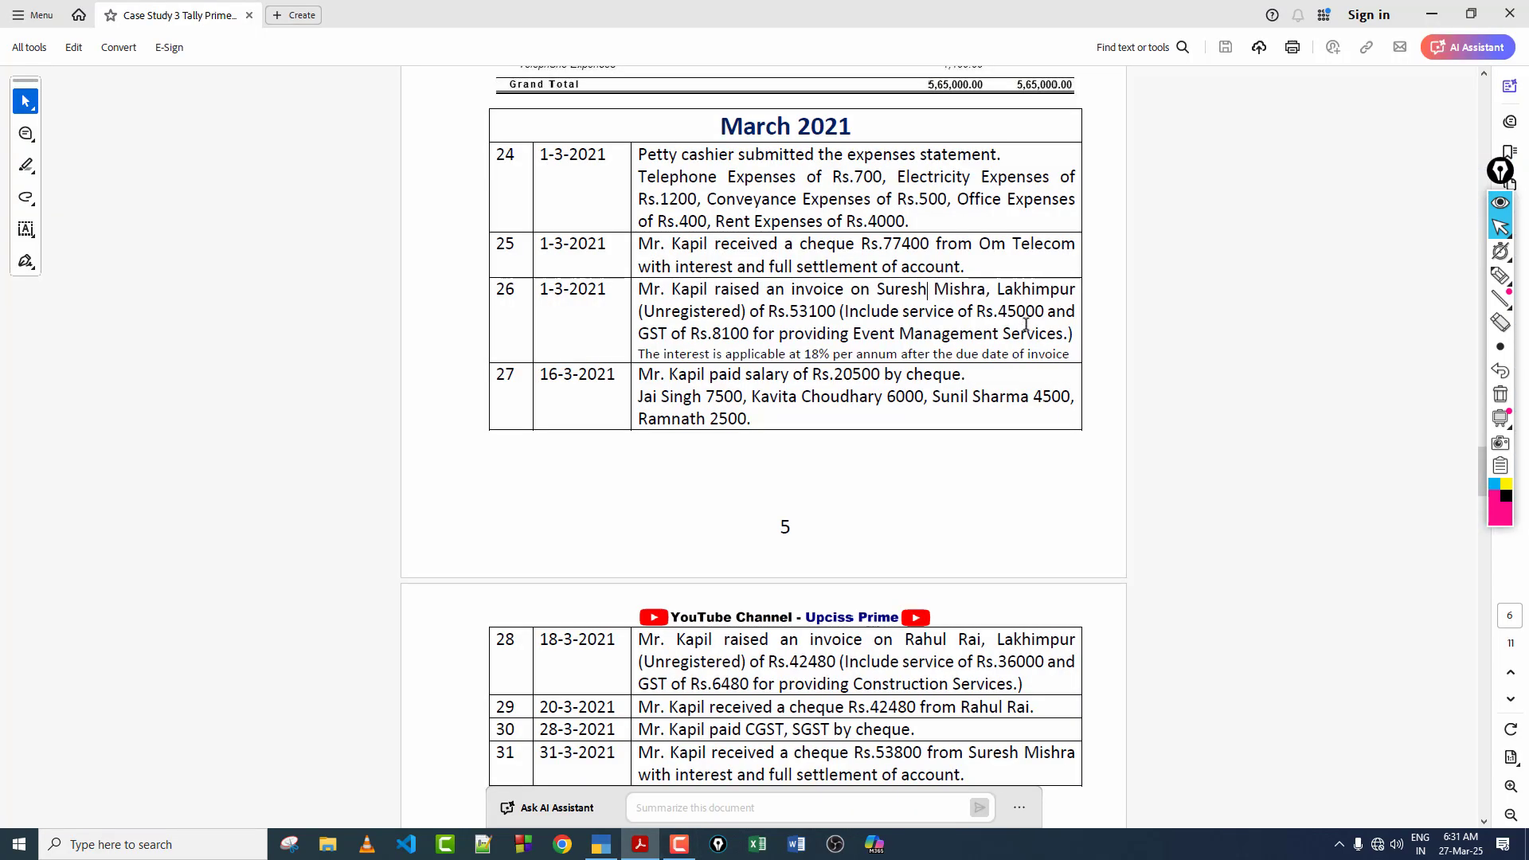
click(601, 845)
text(4)
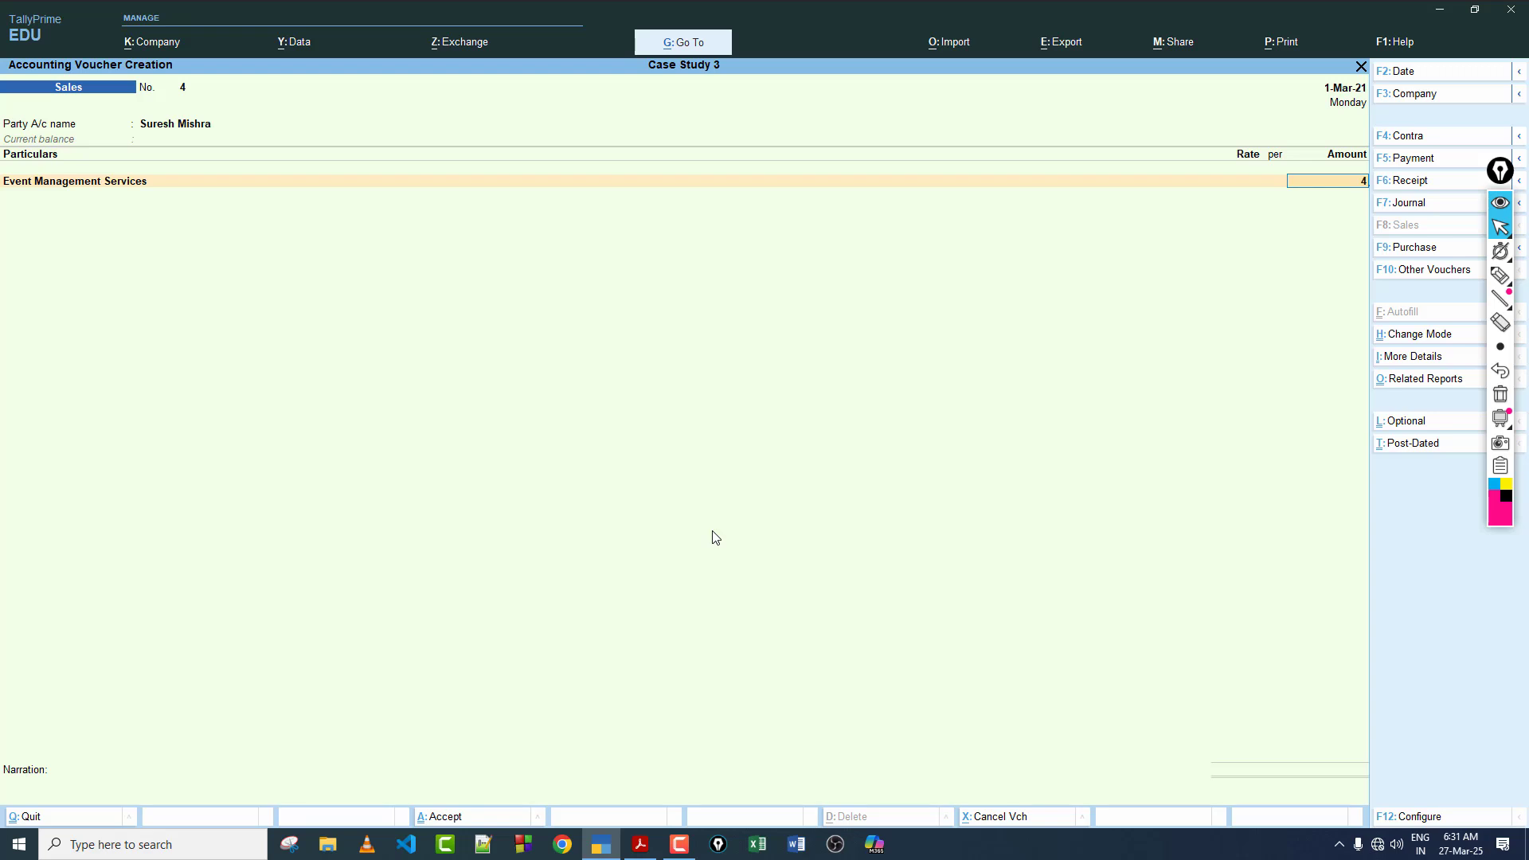
text(5000)
key(Return)
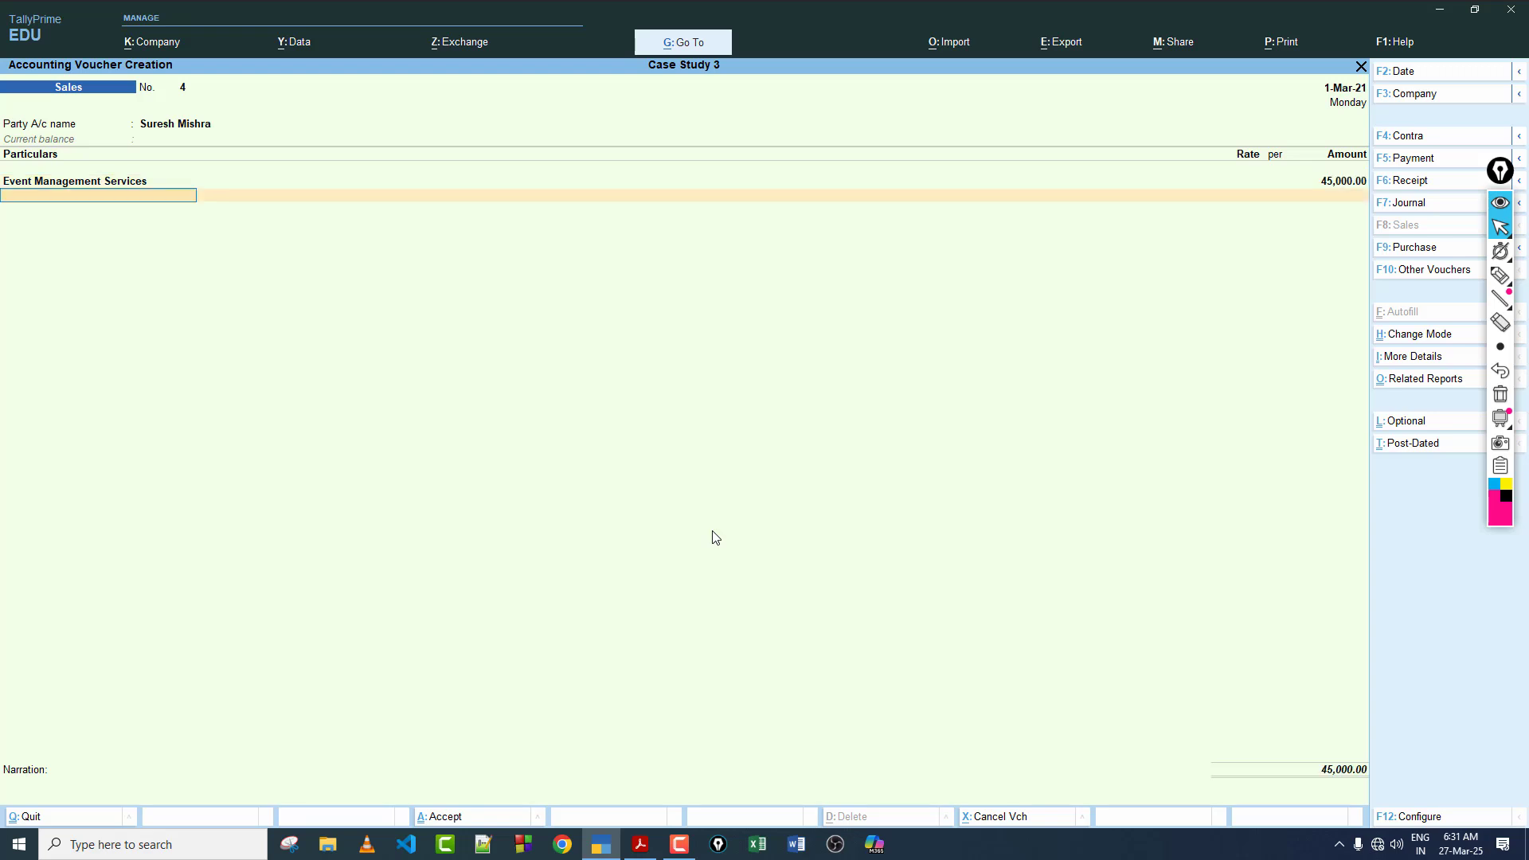
Step: Add CGST and SGST to the Sales voucher at 4,050.00 each and end the particulars list
text(Gs)
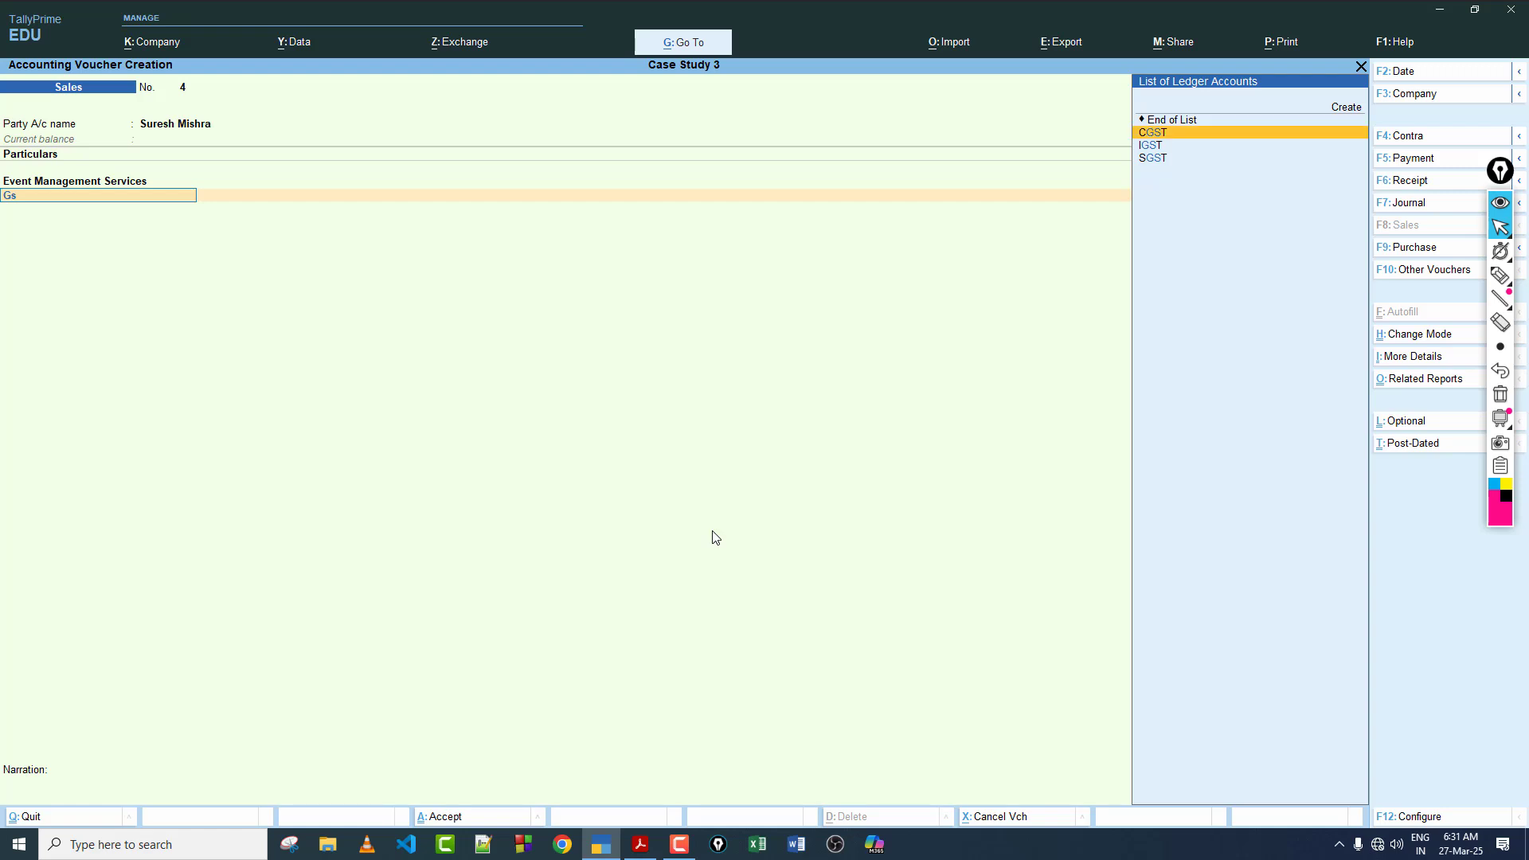
key(Return)
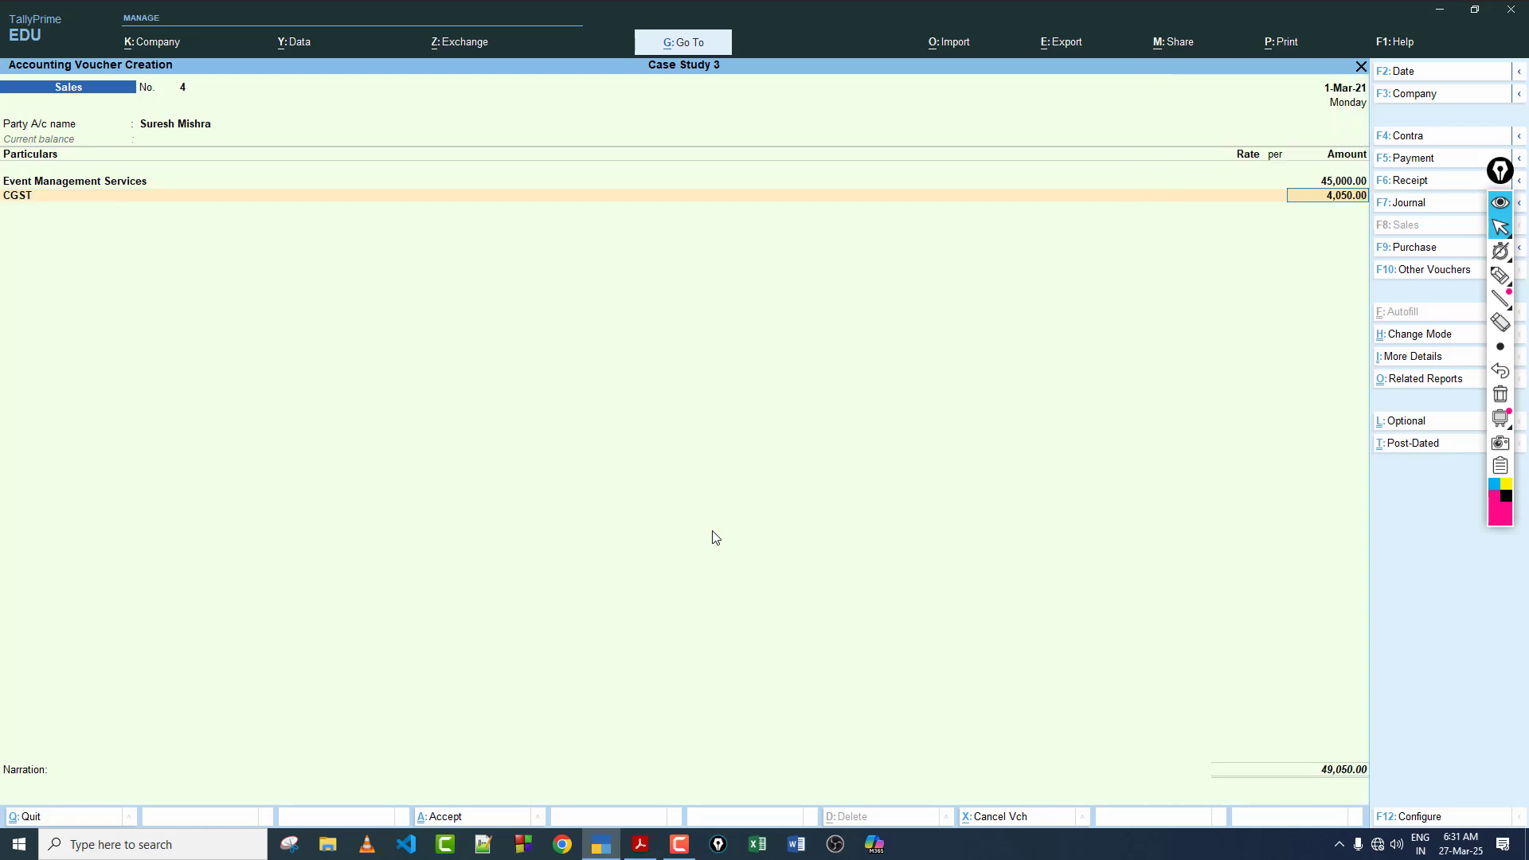
key(Return)
text(sg)
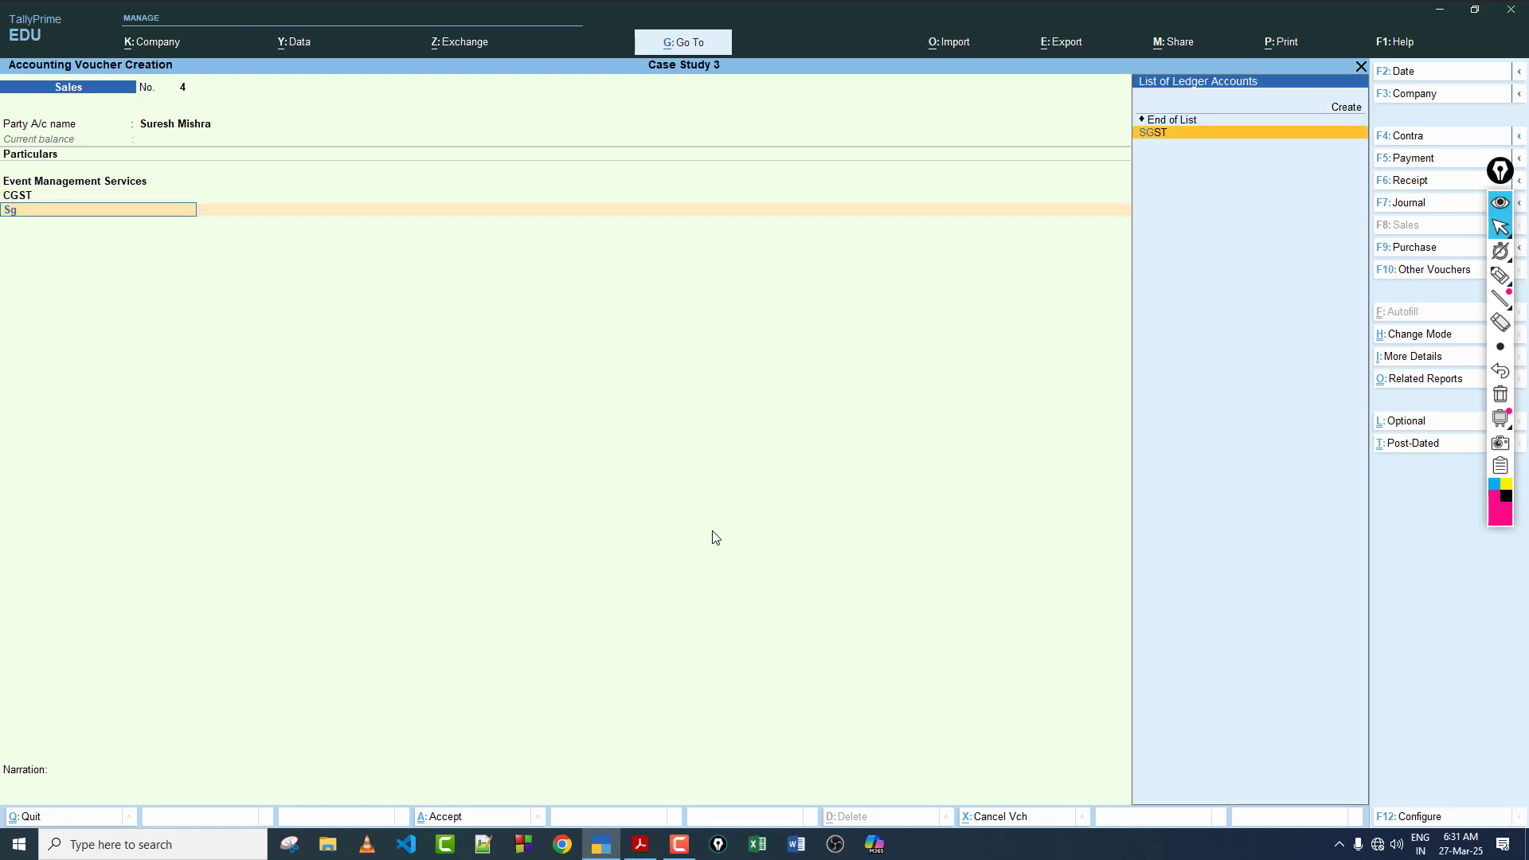
key(Return)
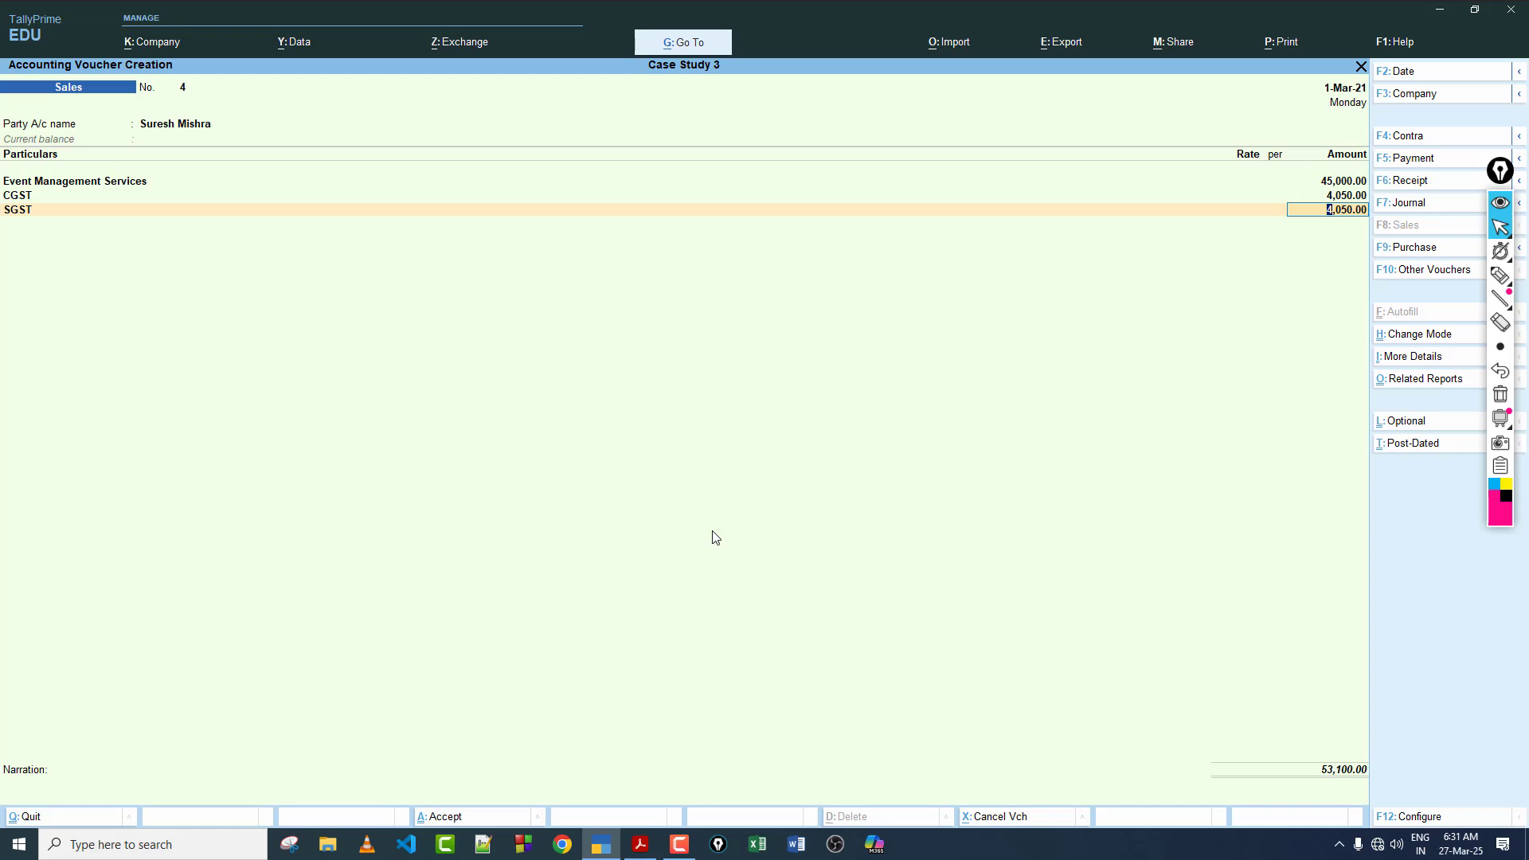
key(Return)
Step: Allocate the invoice bill-wise as New Ref 4 for 53,100.00 Dr, leaving the credit period blank
key(Return)
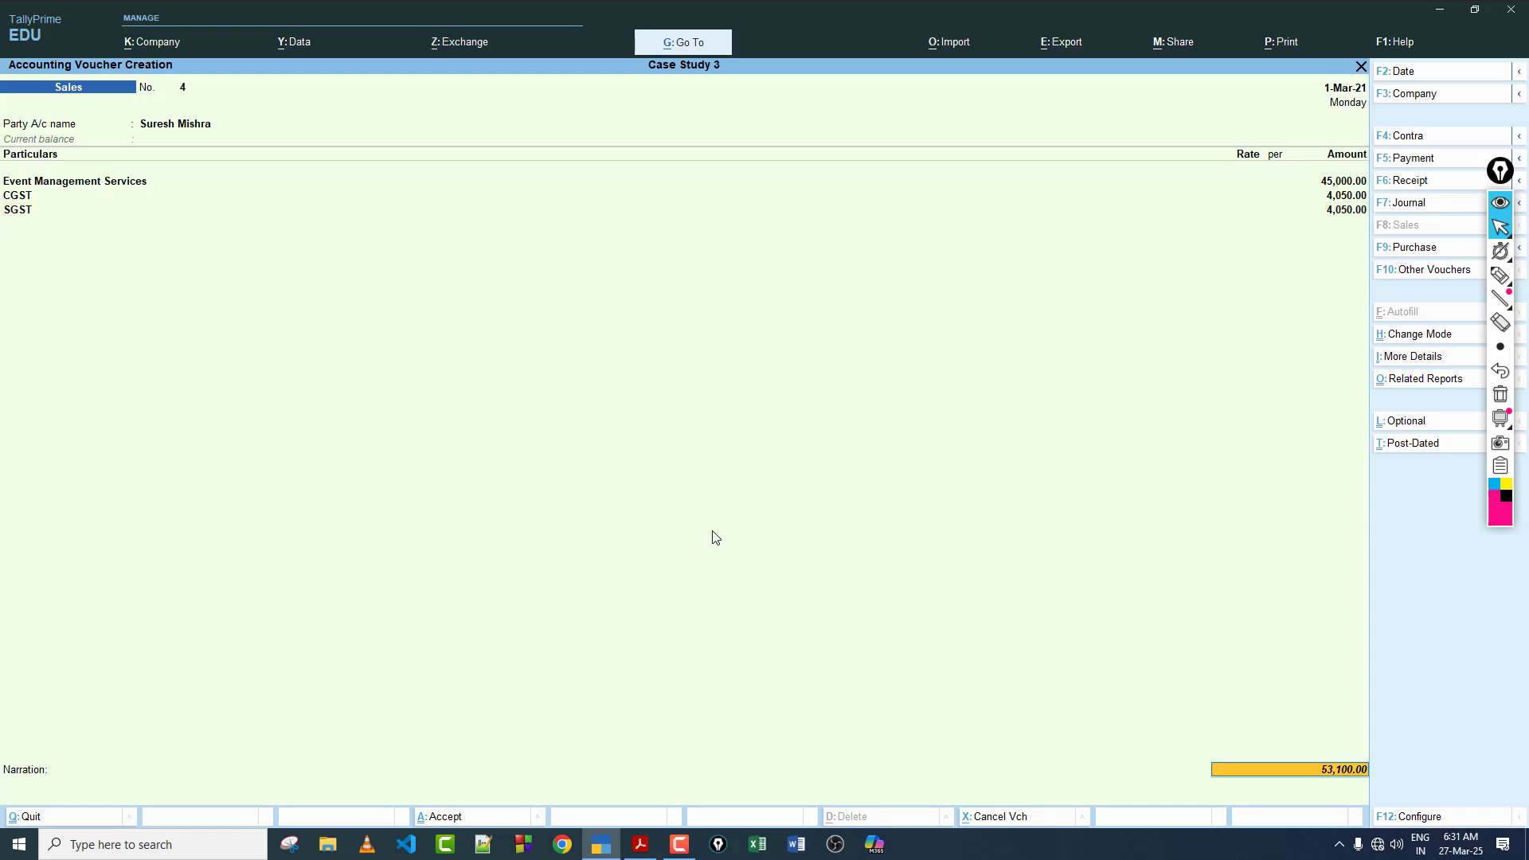
key(Return)
key(Return)
key(Return)
key(Return)
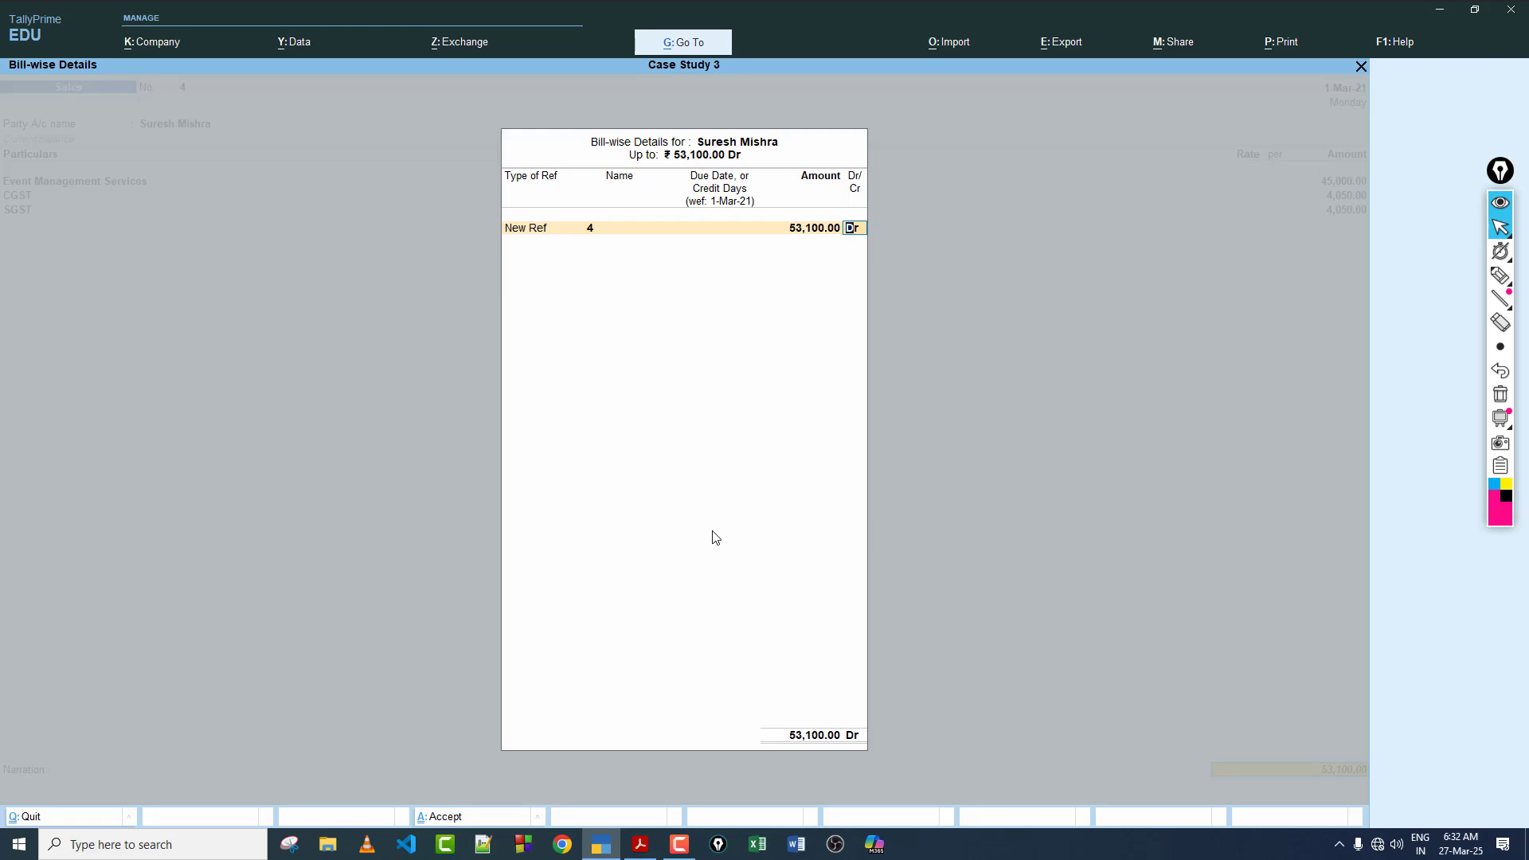
key(Return)
key(Return)
key(Return)
key(Return)
key(Return)
key(Return)
key(Return)
key(Return)
key(Return)
key(Return)
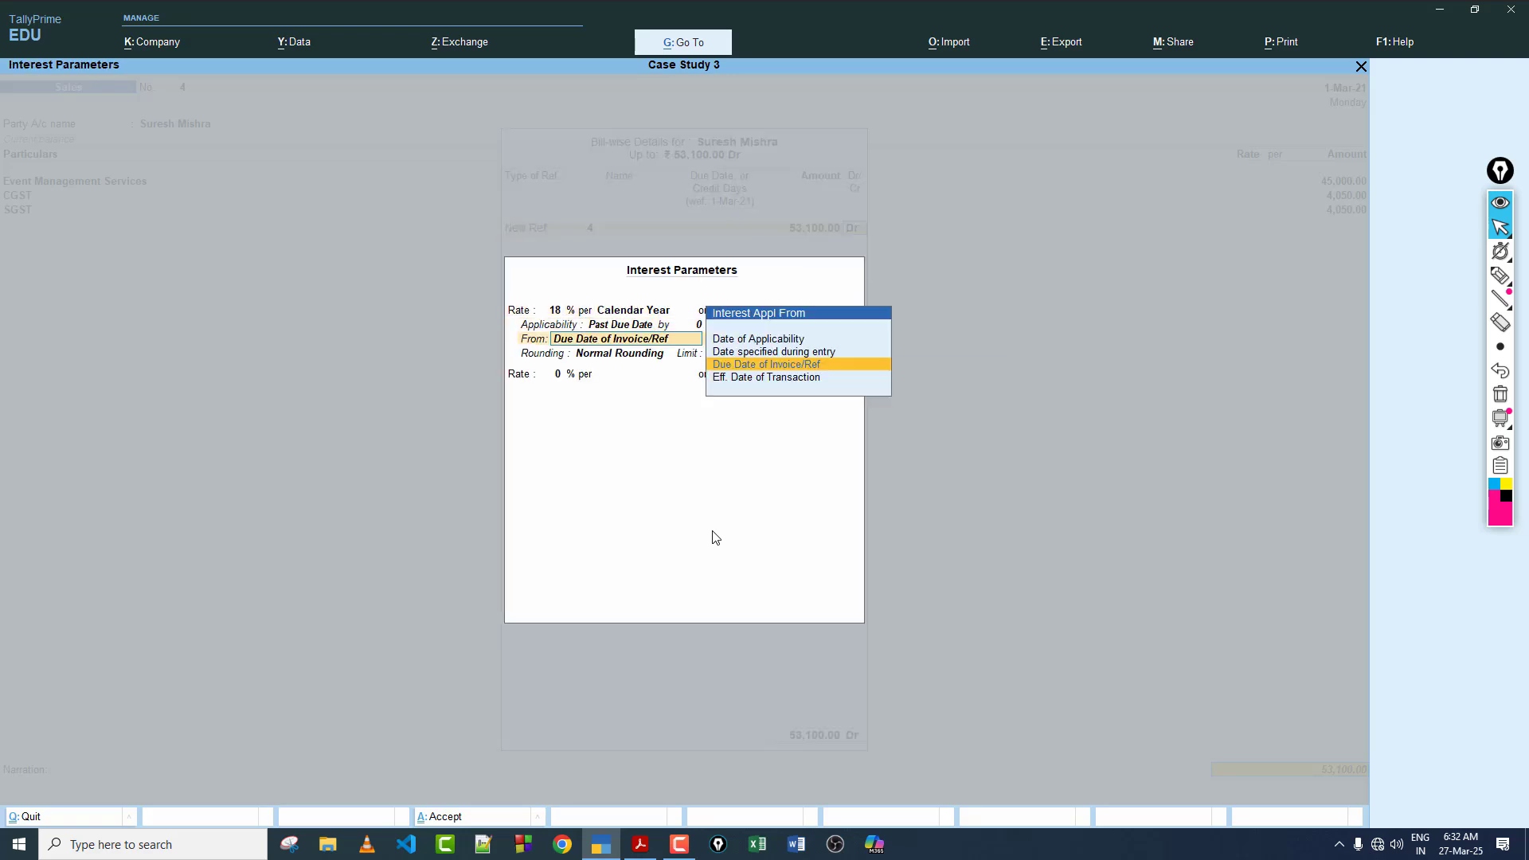
Step: Keep the invoice's interest at 18% per Calendar Year past the Due Date of Invoice/Ref, and save the Sales voucher
key(Return)
key(Return)
key(Return)
key(Return)
key(Return)
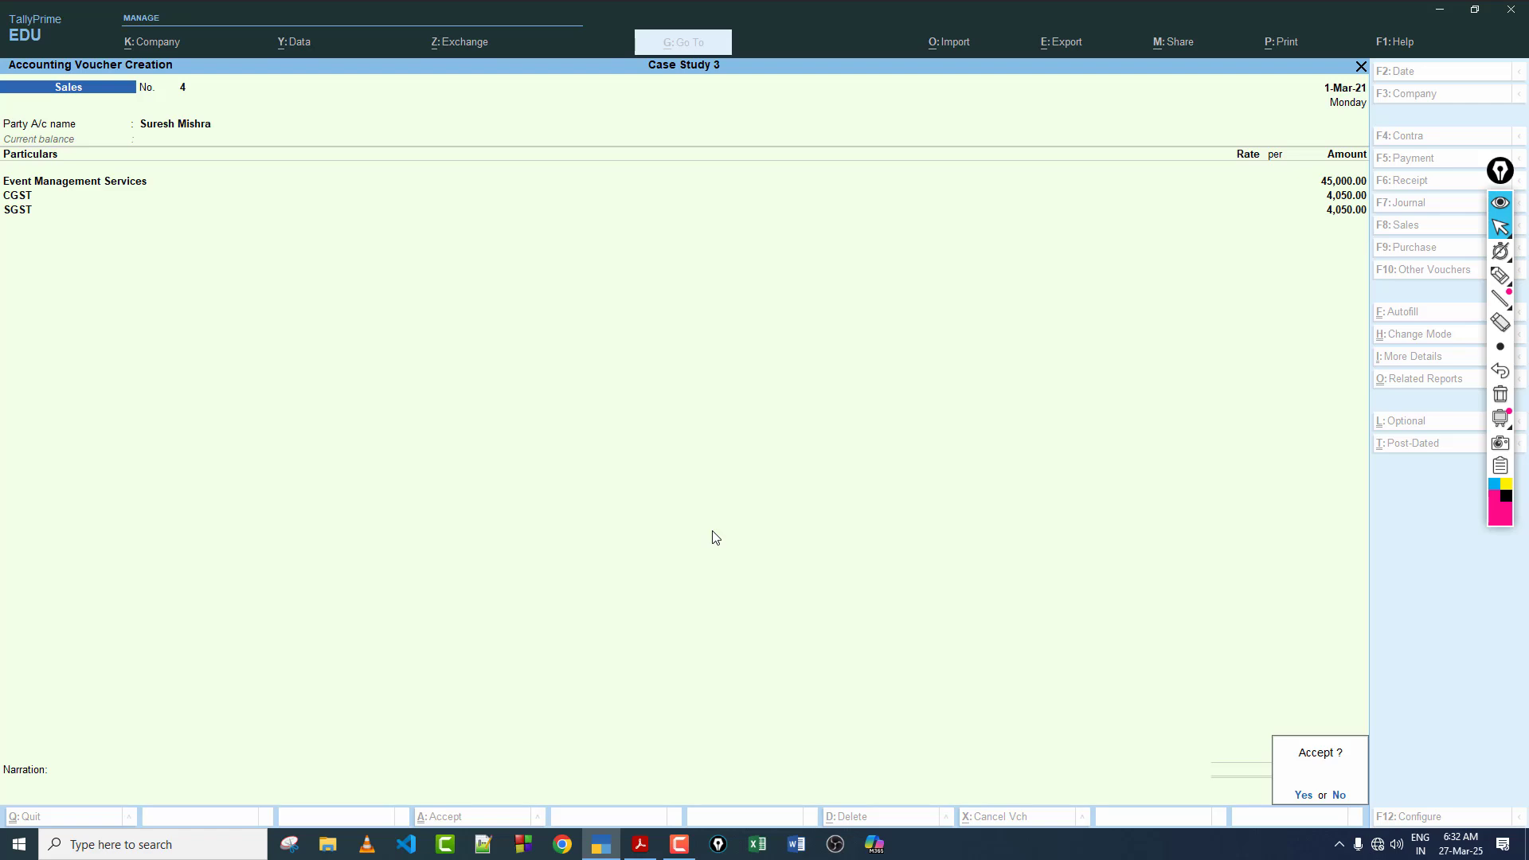
key(Return)
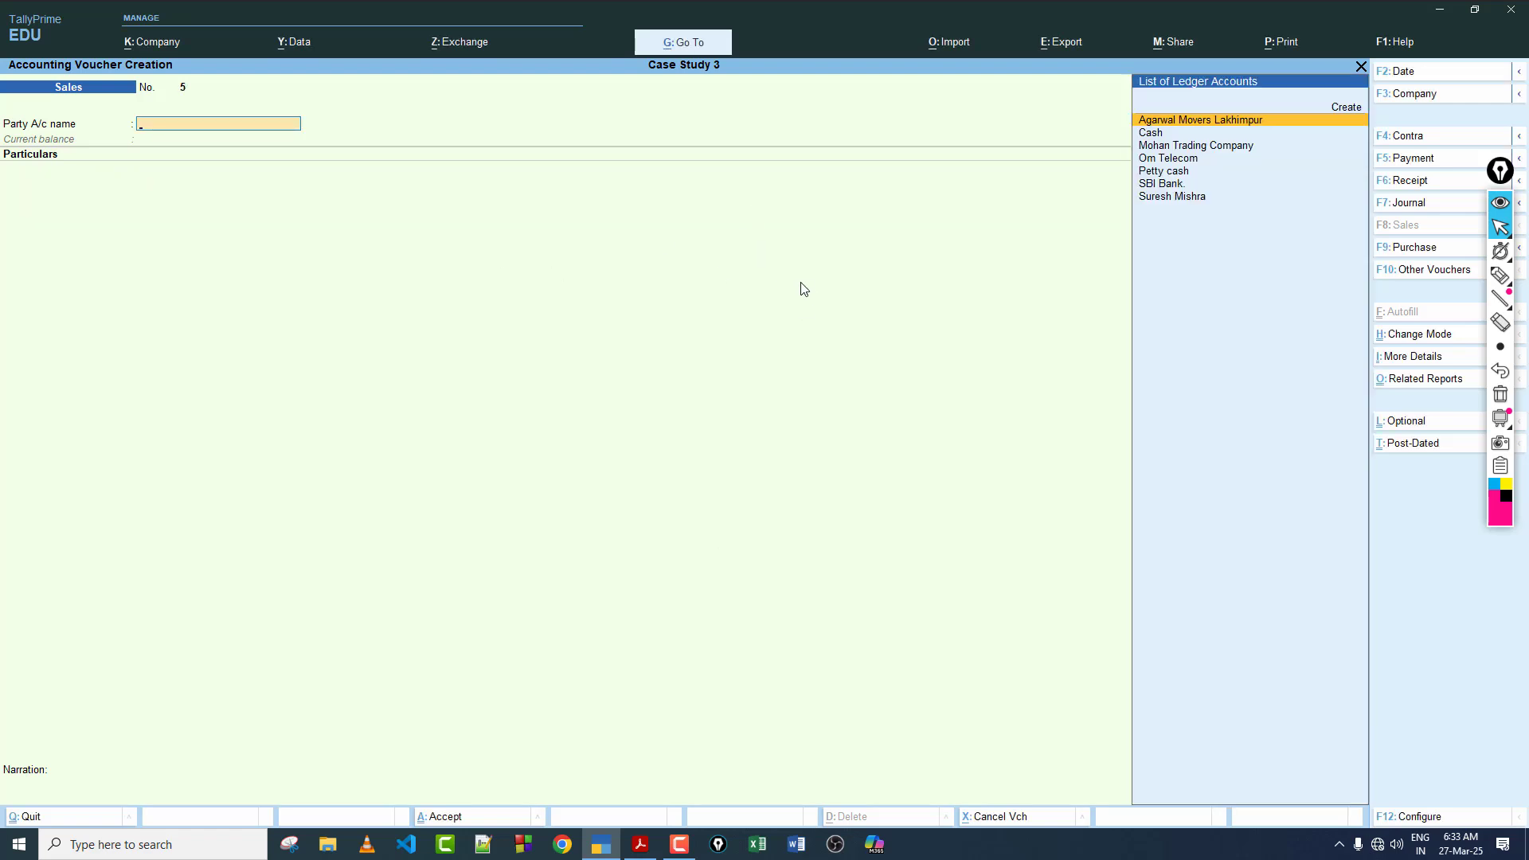
Step: Leave voucher entry and open the Interest Receivable report under the interest calculations of Statements of Accounts
key(Escape)
key(Return)
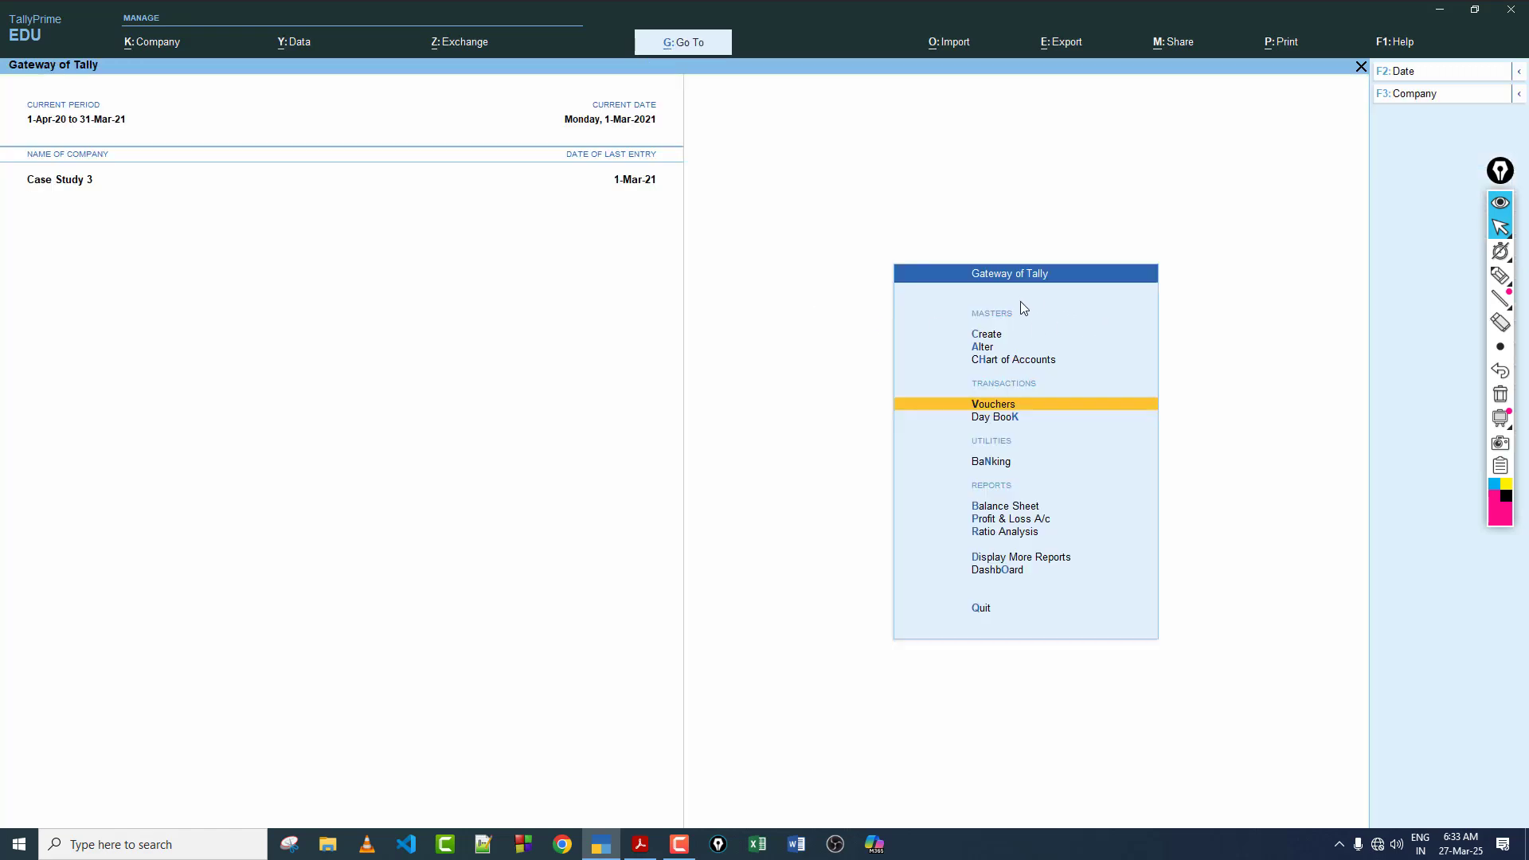
click(1031, 558)
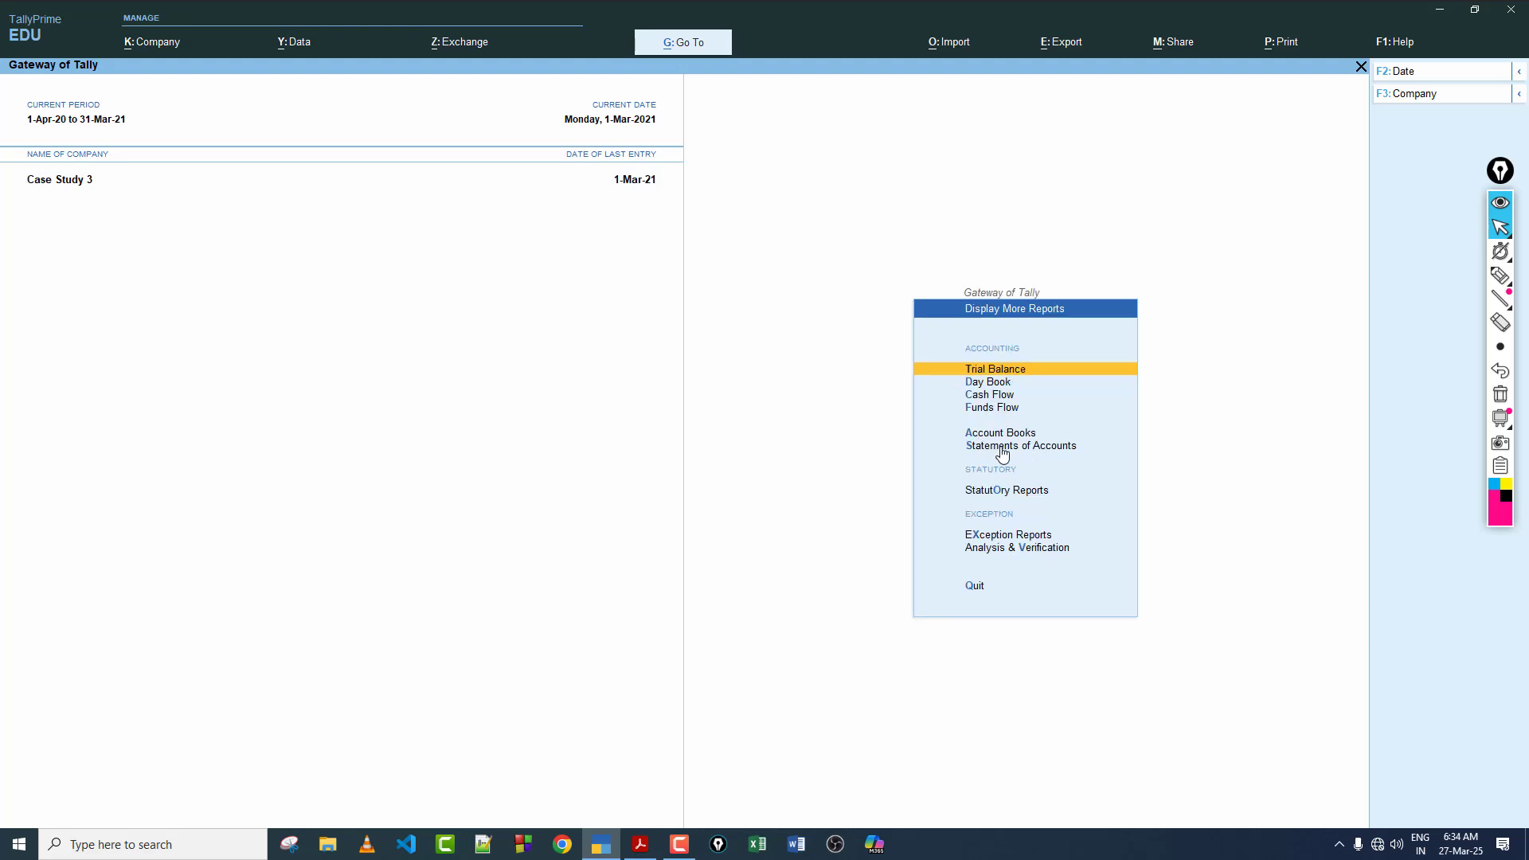
click(1034, 451)
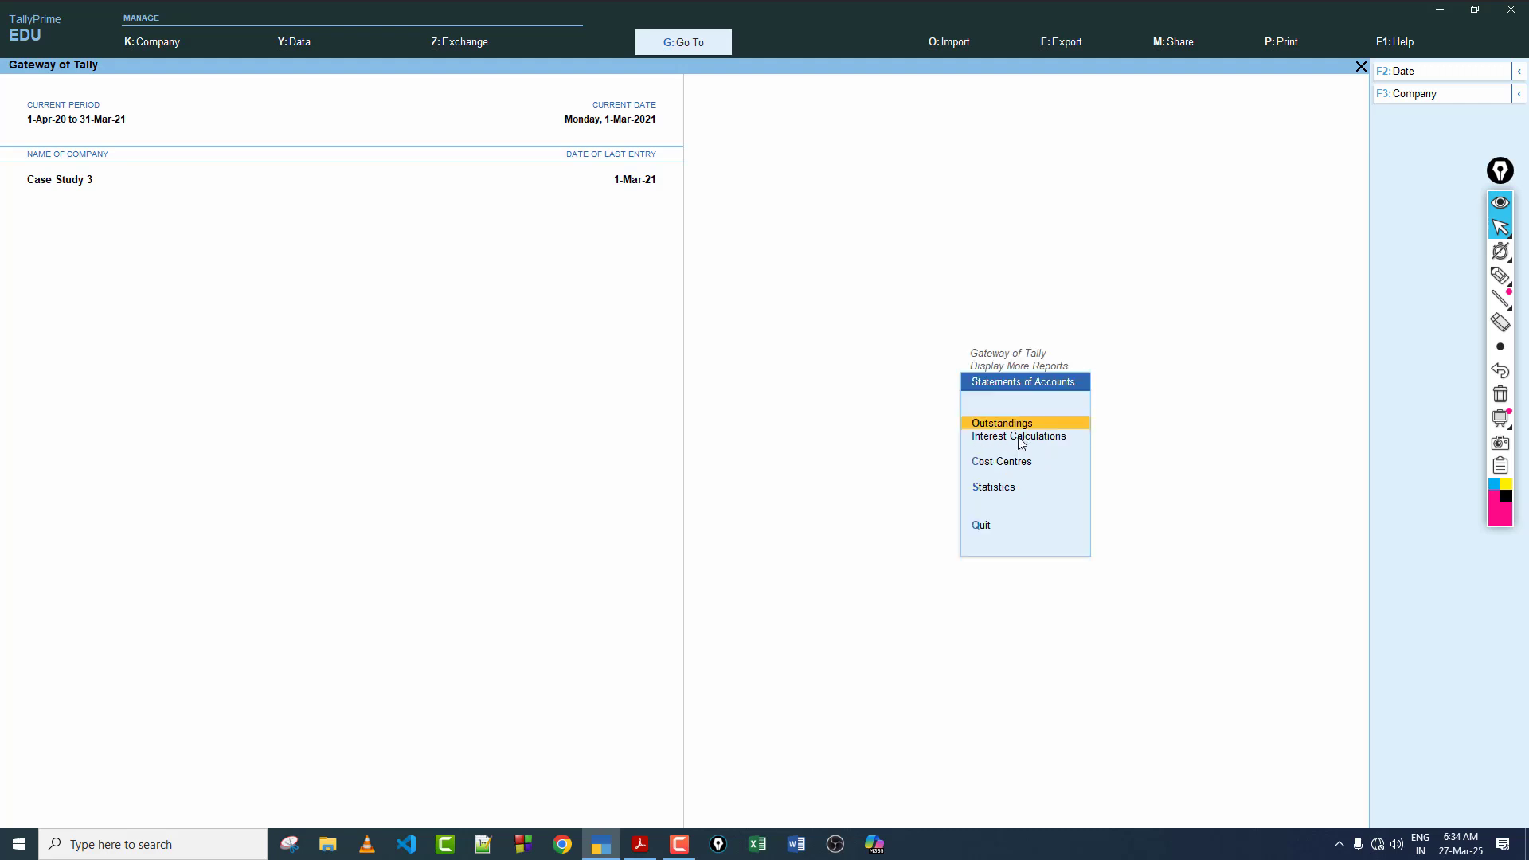
click(1022, 438)
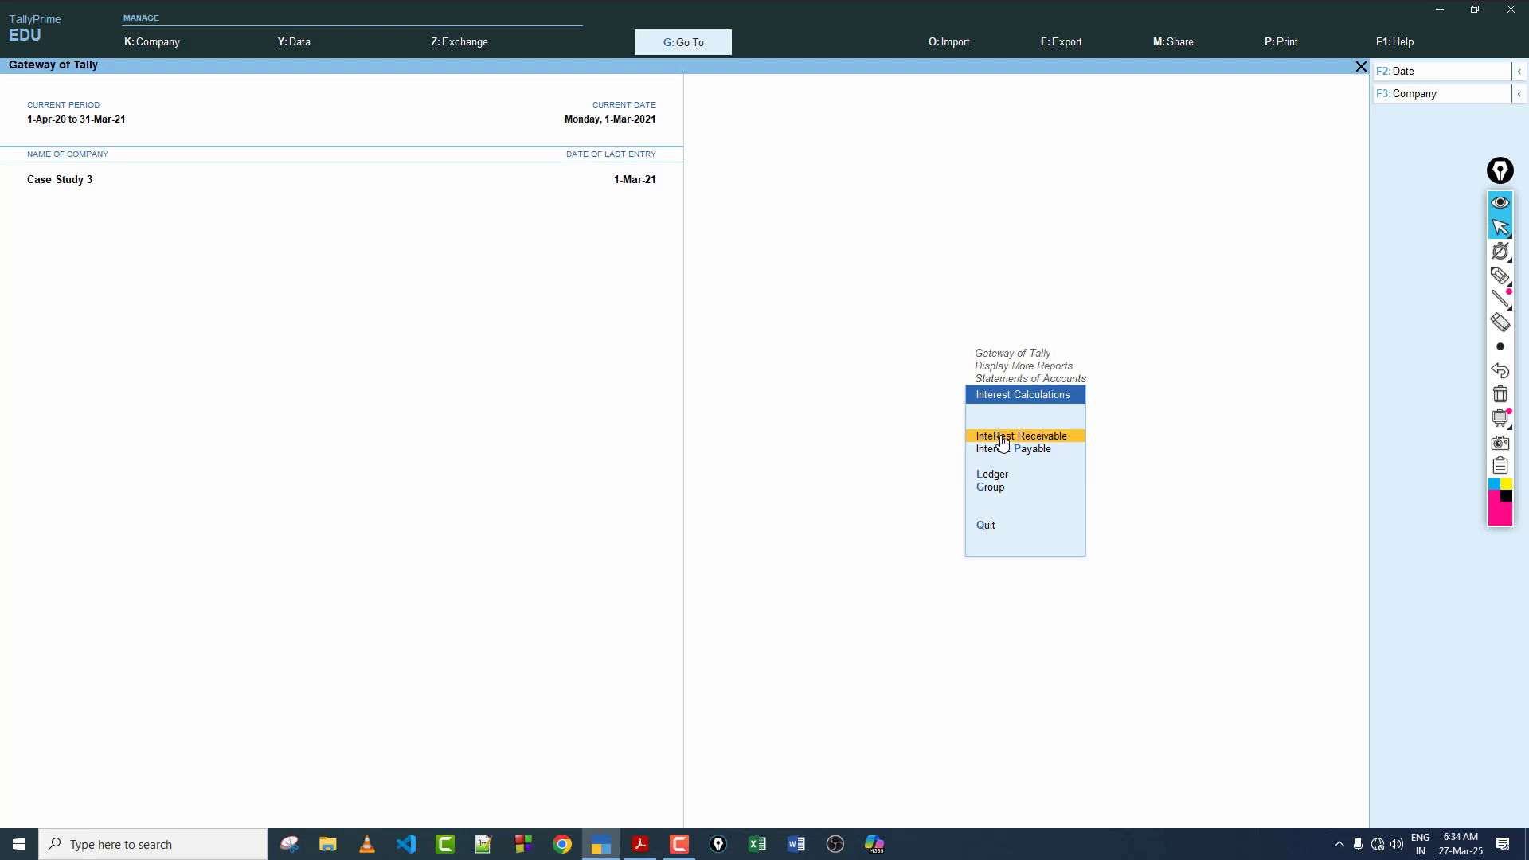
click(1002, 439)
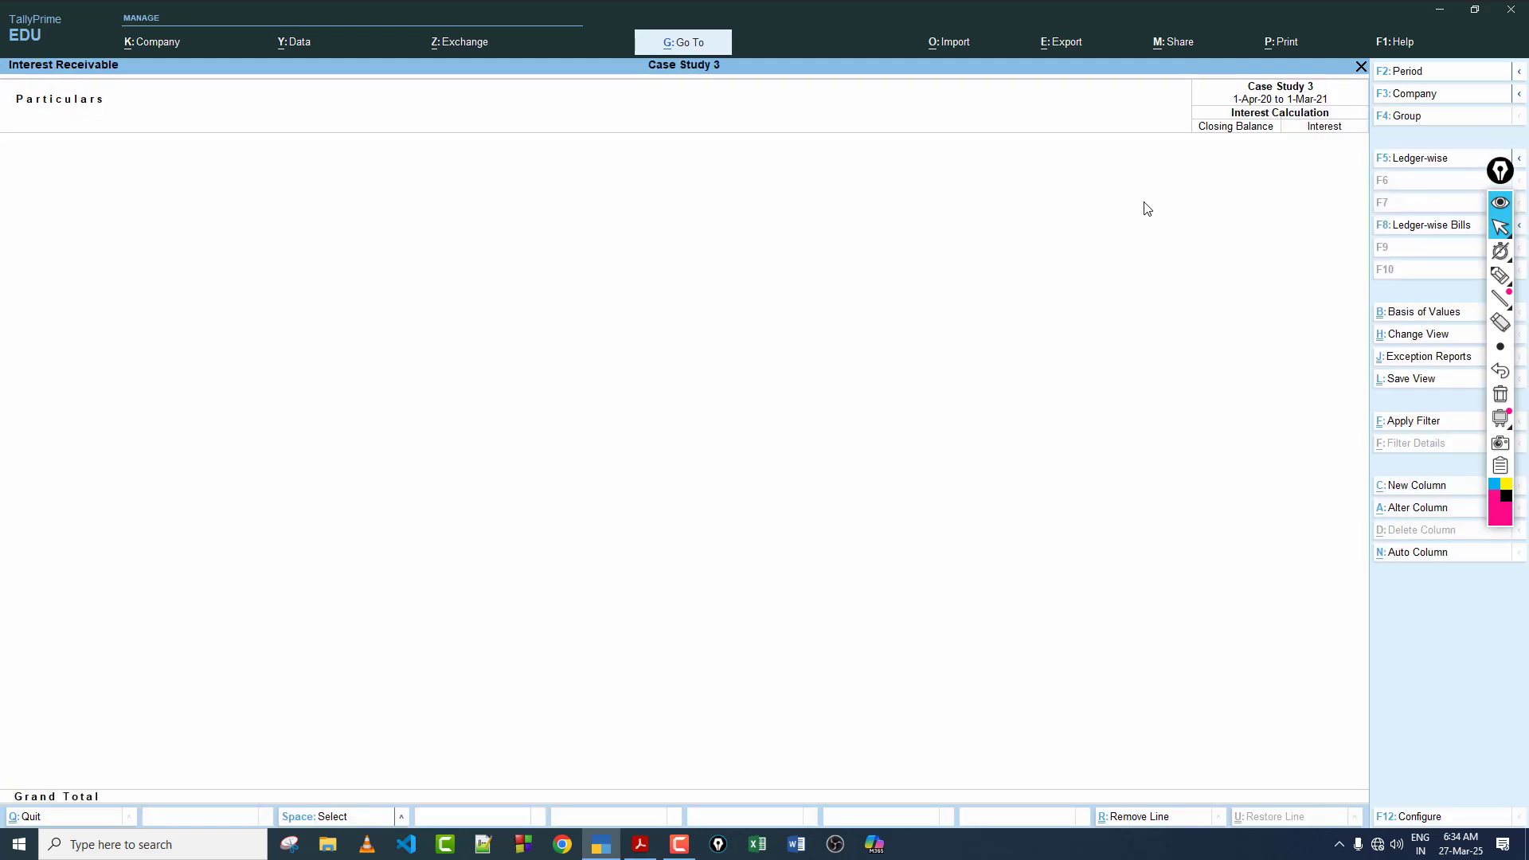
Step: Set the Interest Receivable period from 1-3-2021 to 31-3-2021 and drill into Current Assets
key(F2)
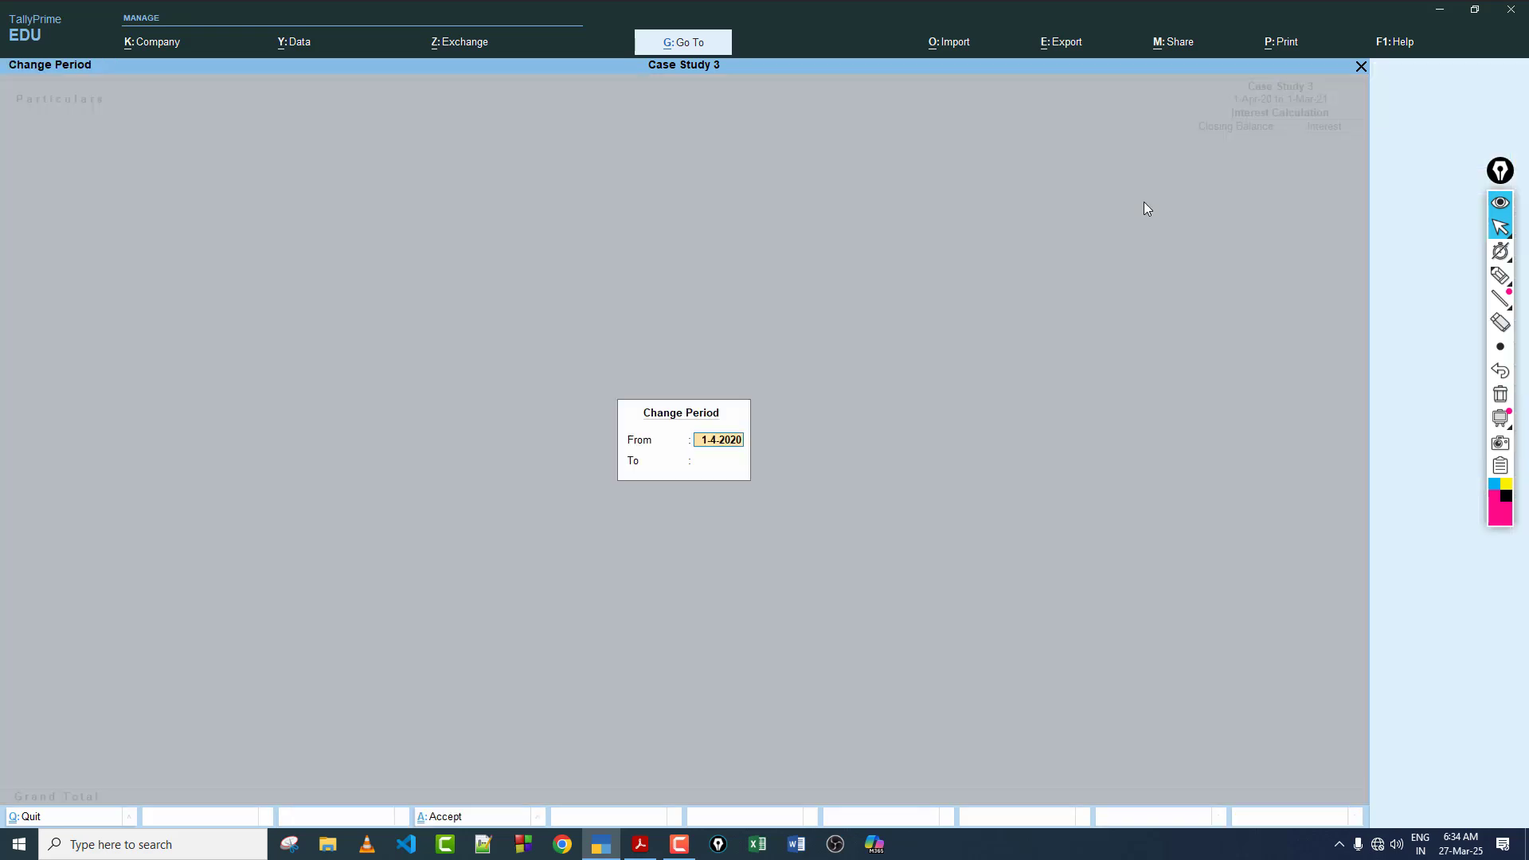
text(1-3)
key(Return)
text(31)
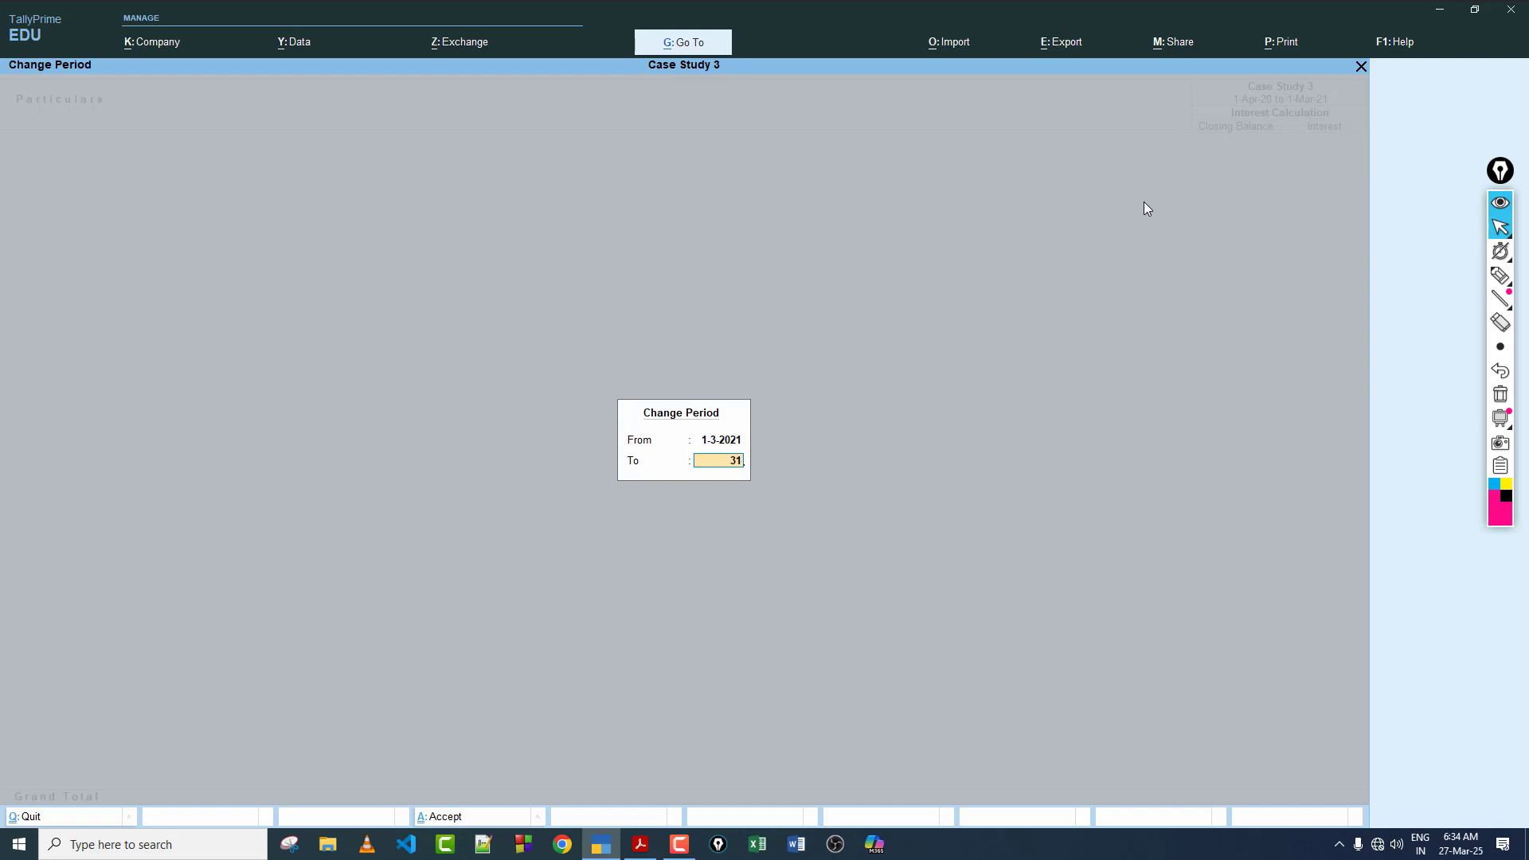
text(-3)
key(Return)
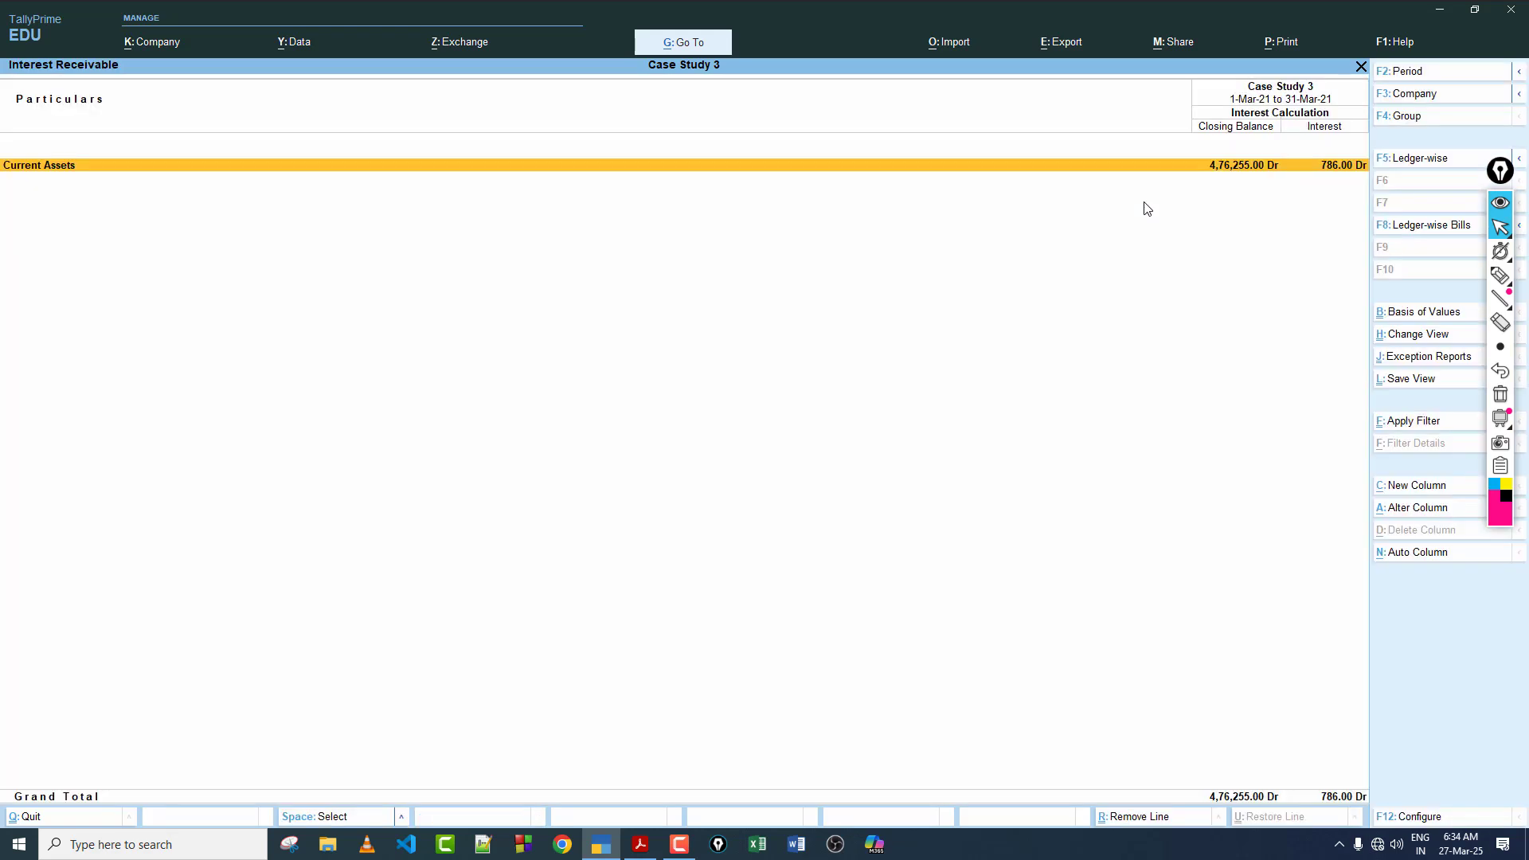
click(1335, 166)
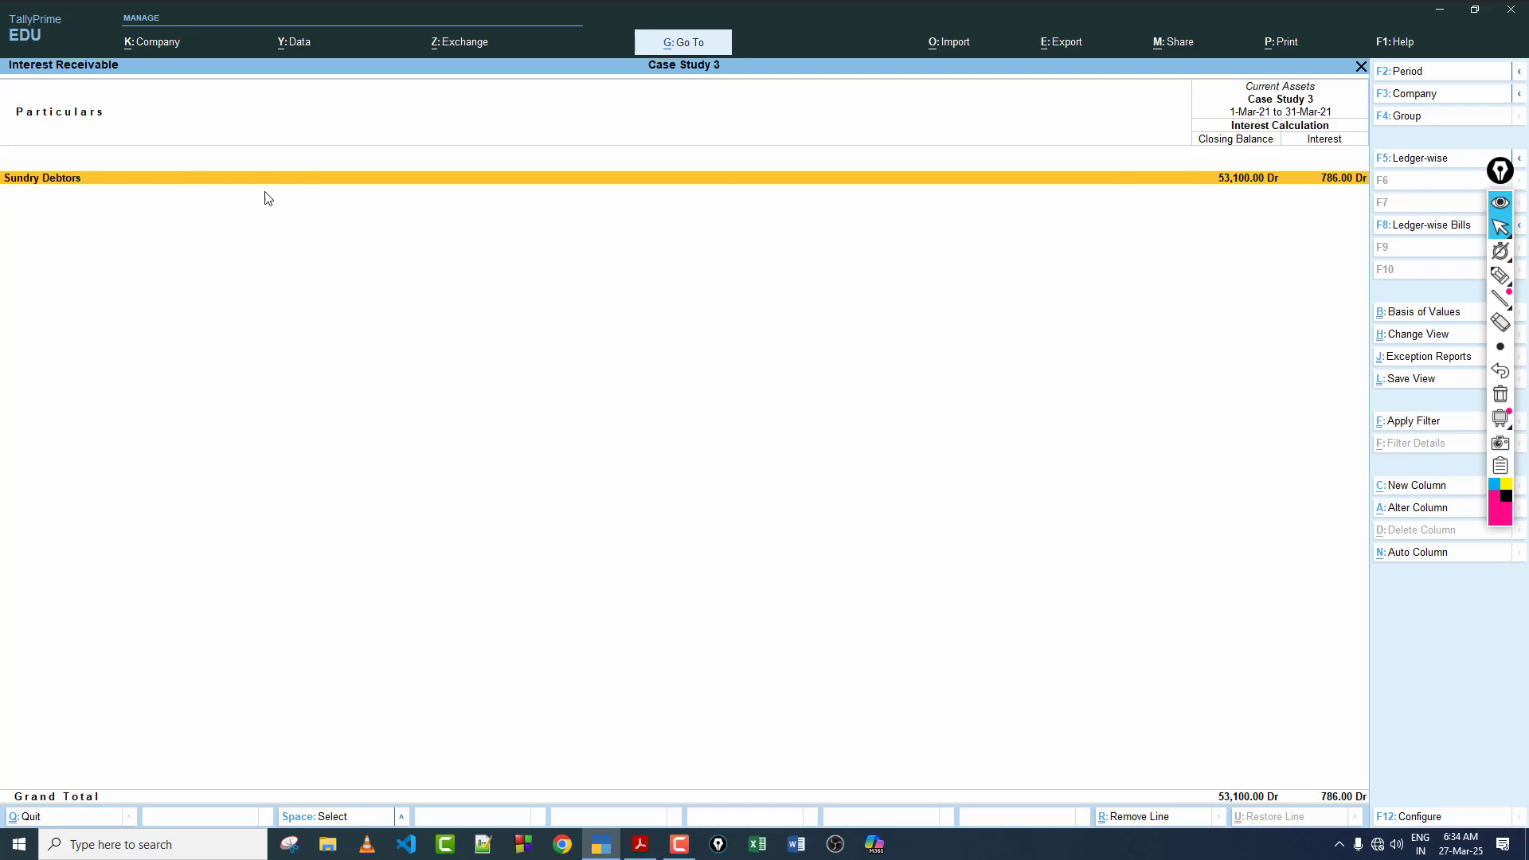
Step: Close the Interest Receivable report, return to the Gateway of Tally and reopen voucher entry
key(Escape)
key(Escape)
key(Escape)
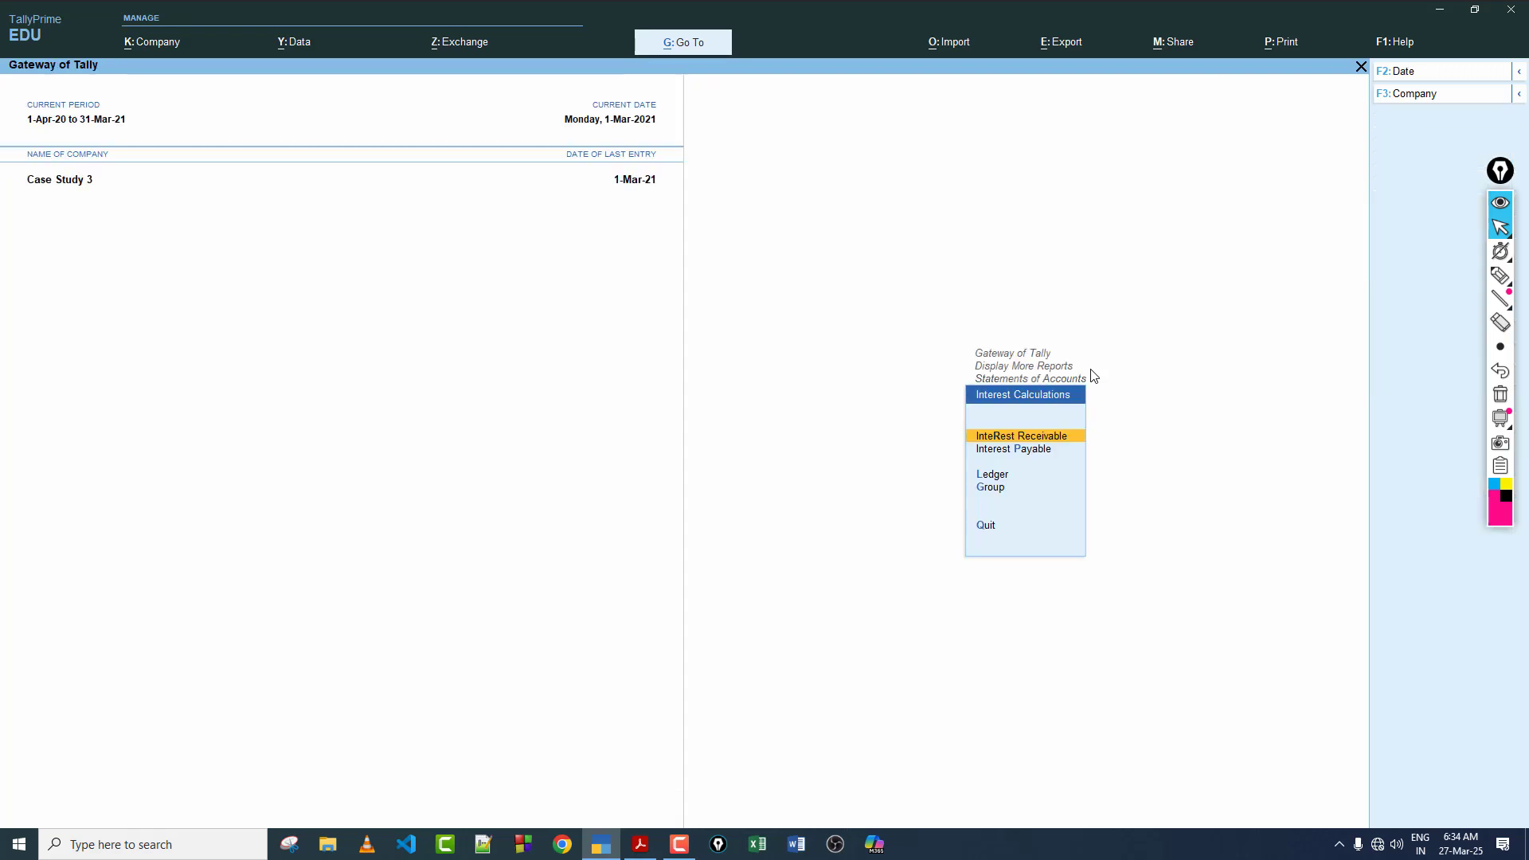
key(Escape)
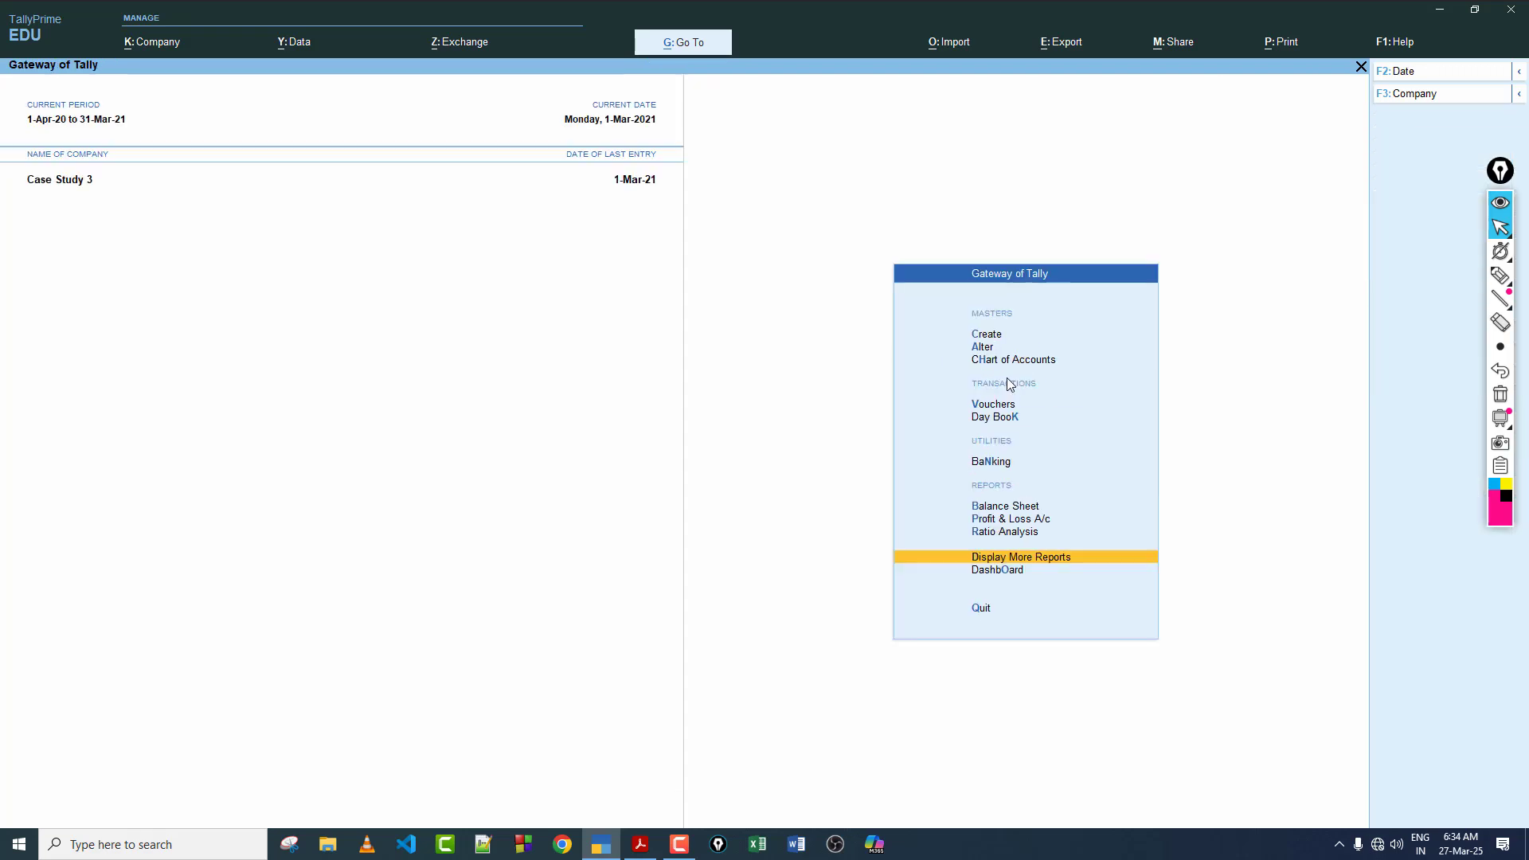
click(980, 404)
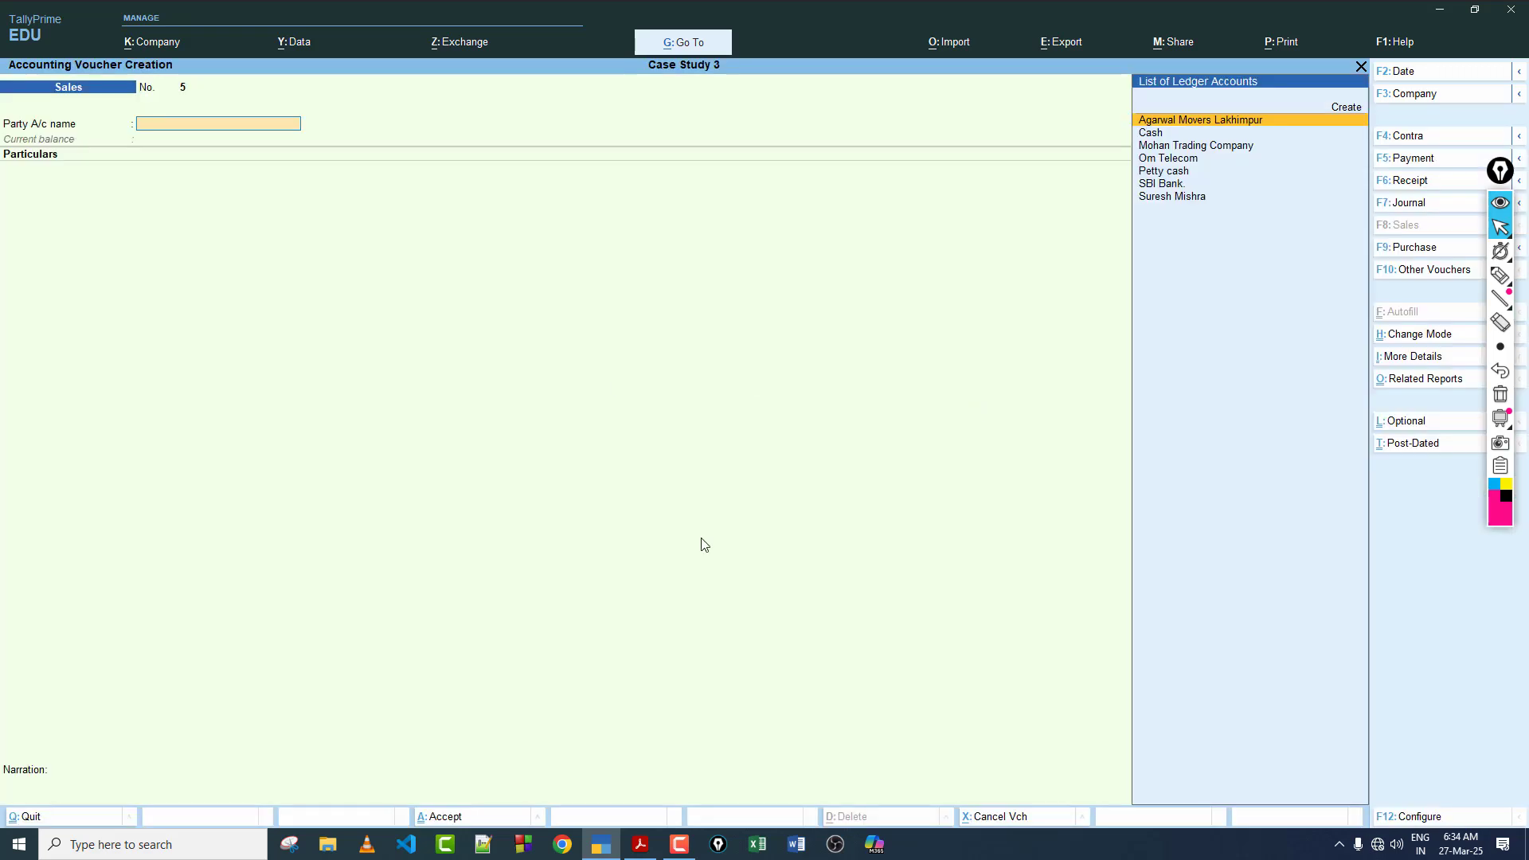
Step: Read transaction 27's salary details in the case study PDF and start a Payment voucher in TallyPrime
click(641, 844)
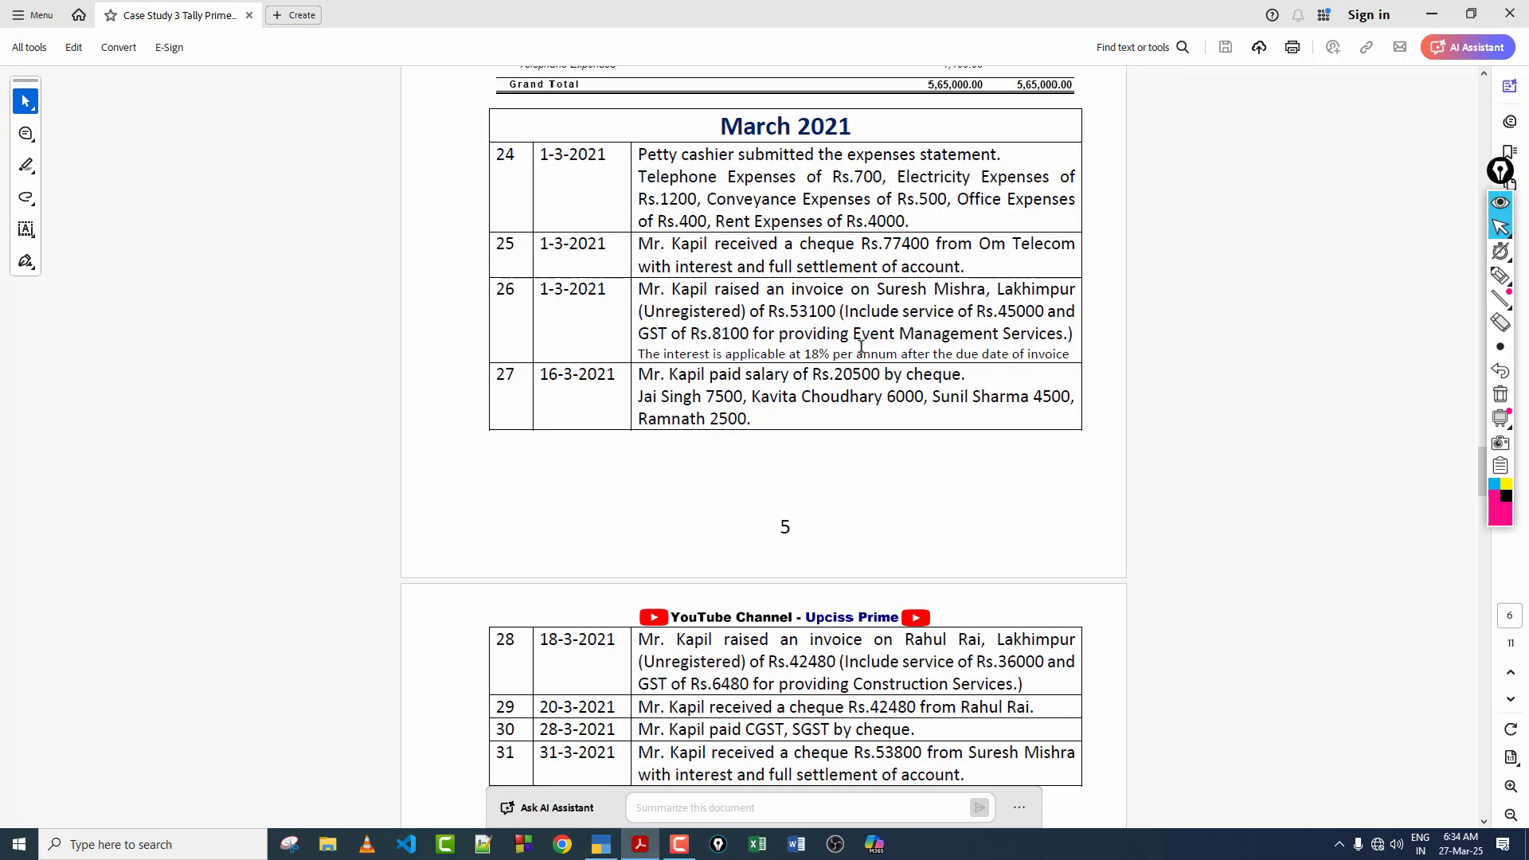
scroll(861, 347, down, 5)
scroll(909, 241, up, 2)
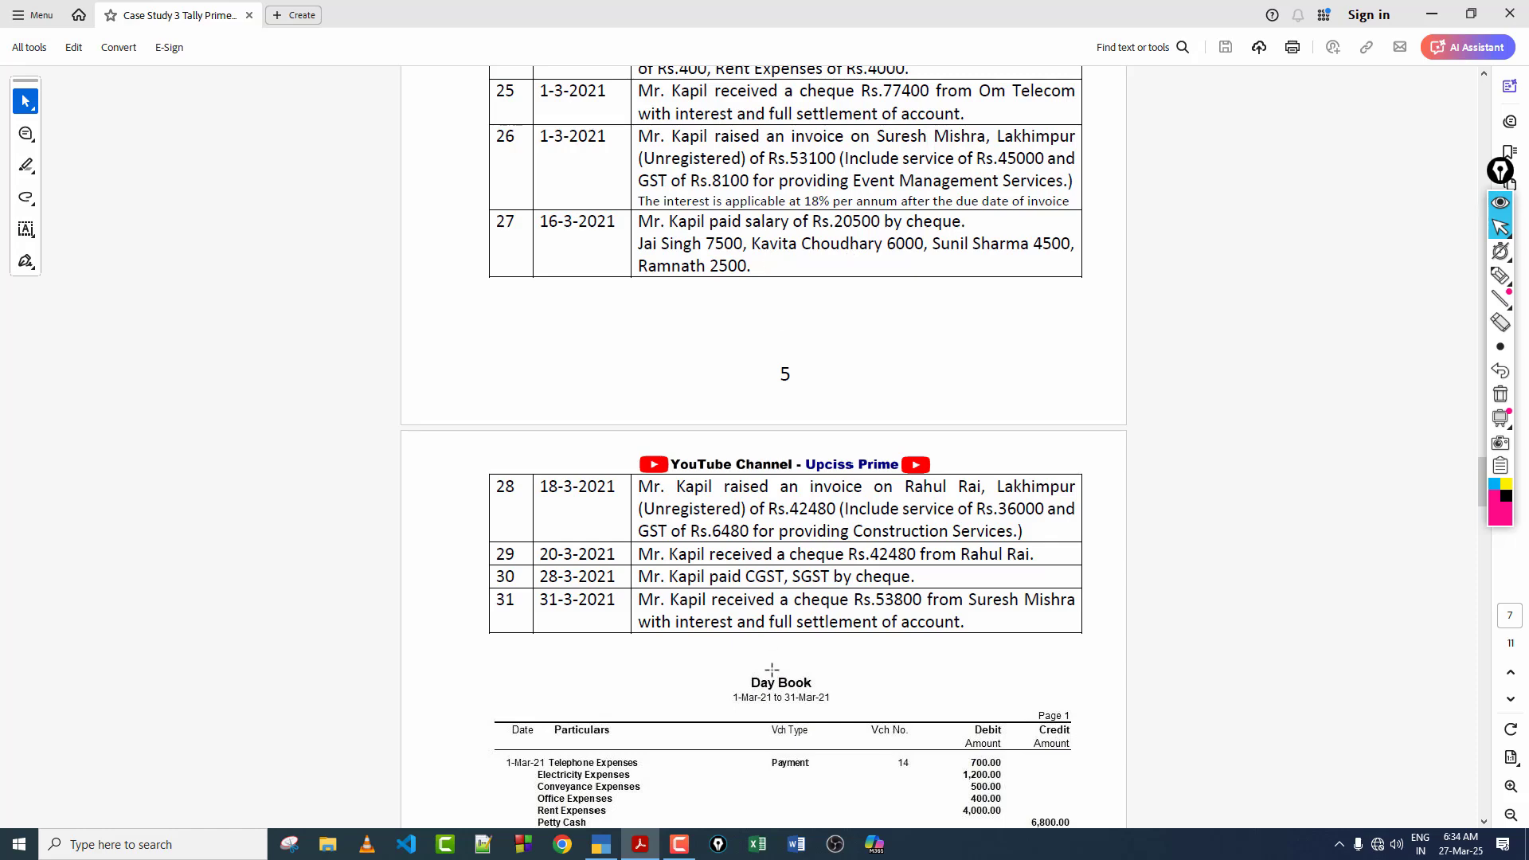
click(601, 844)
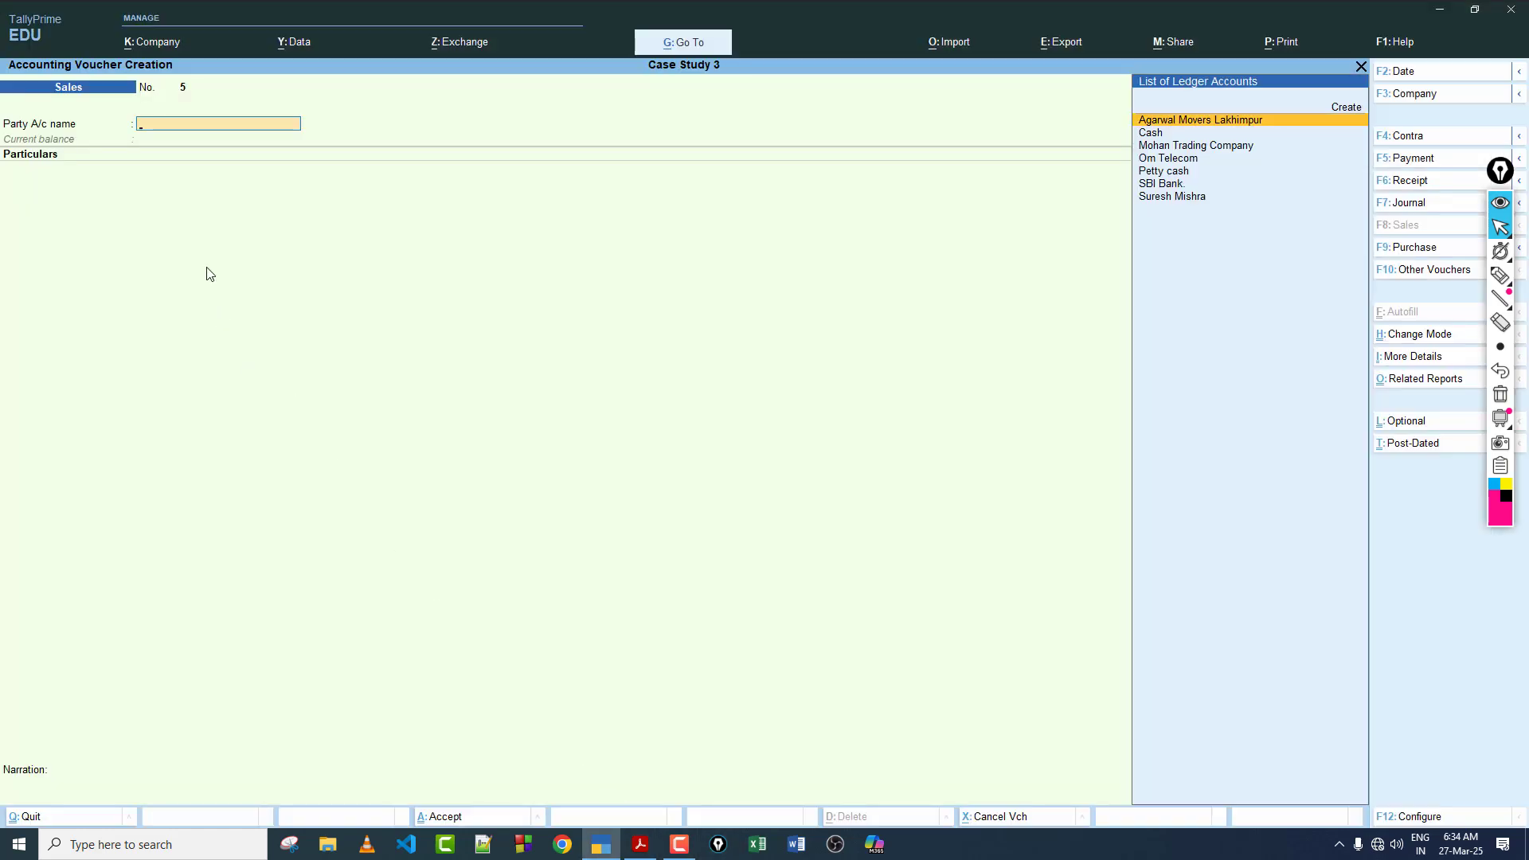
key(F5)
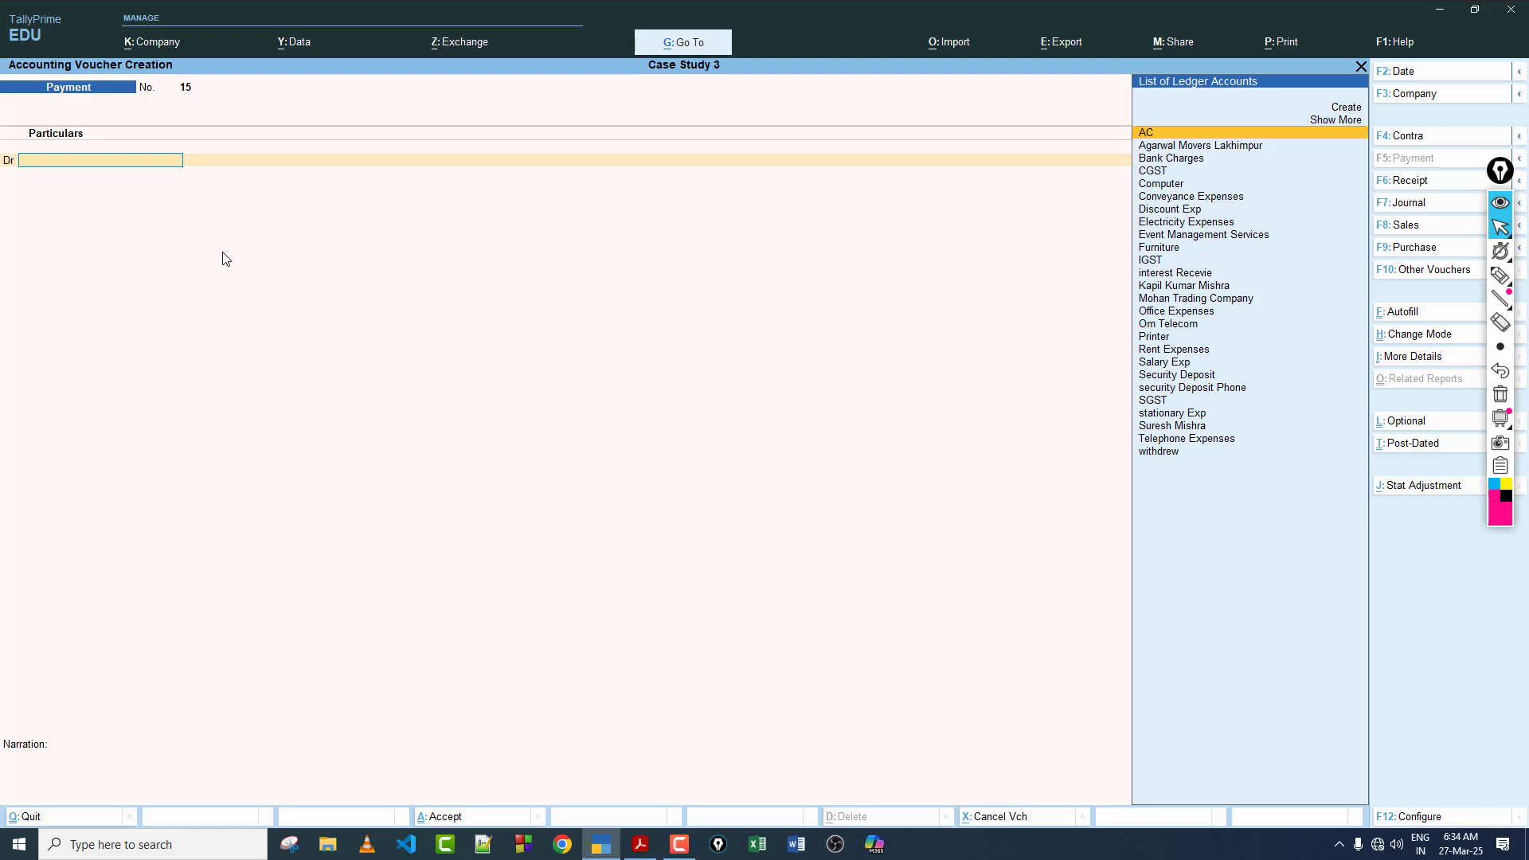
Step: Debit Salary Exp with 20,500 and assign it to the salary cost category, starting with the first employee listed in transaction 27
text(sa)
key(Return)
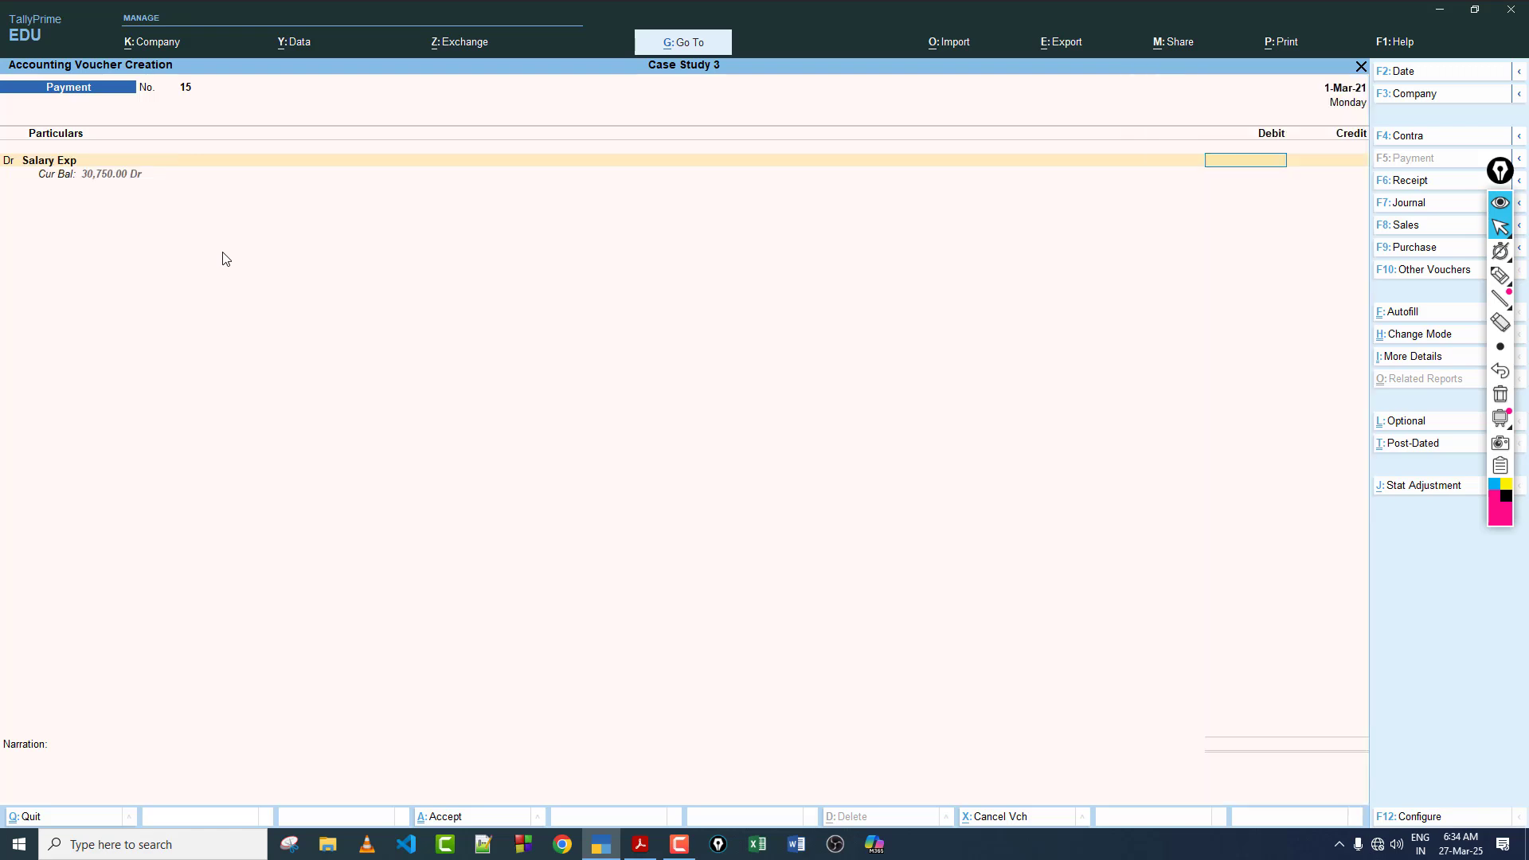
key(Return)
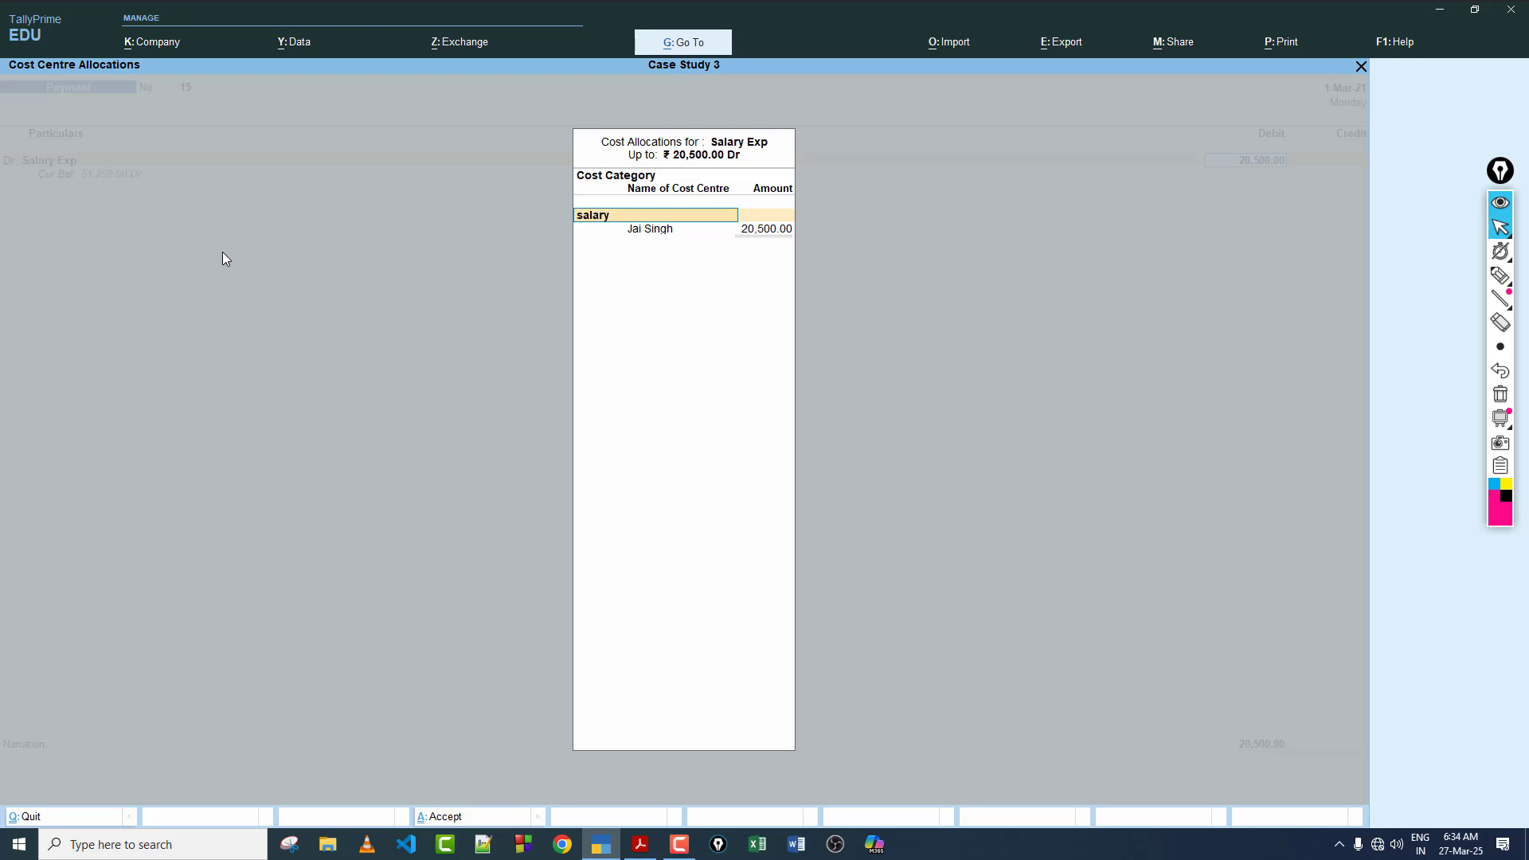
key(Return)
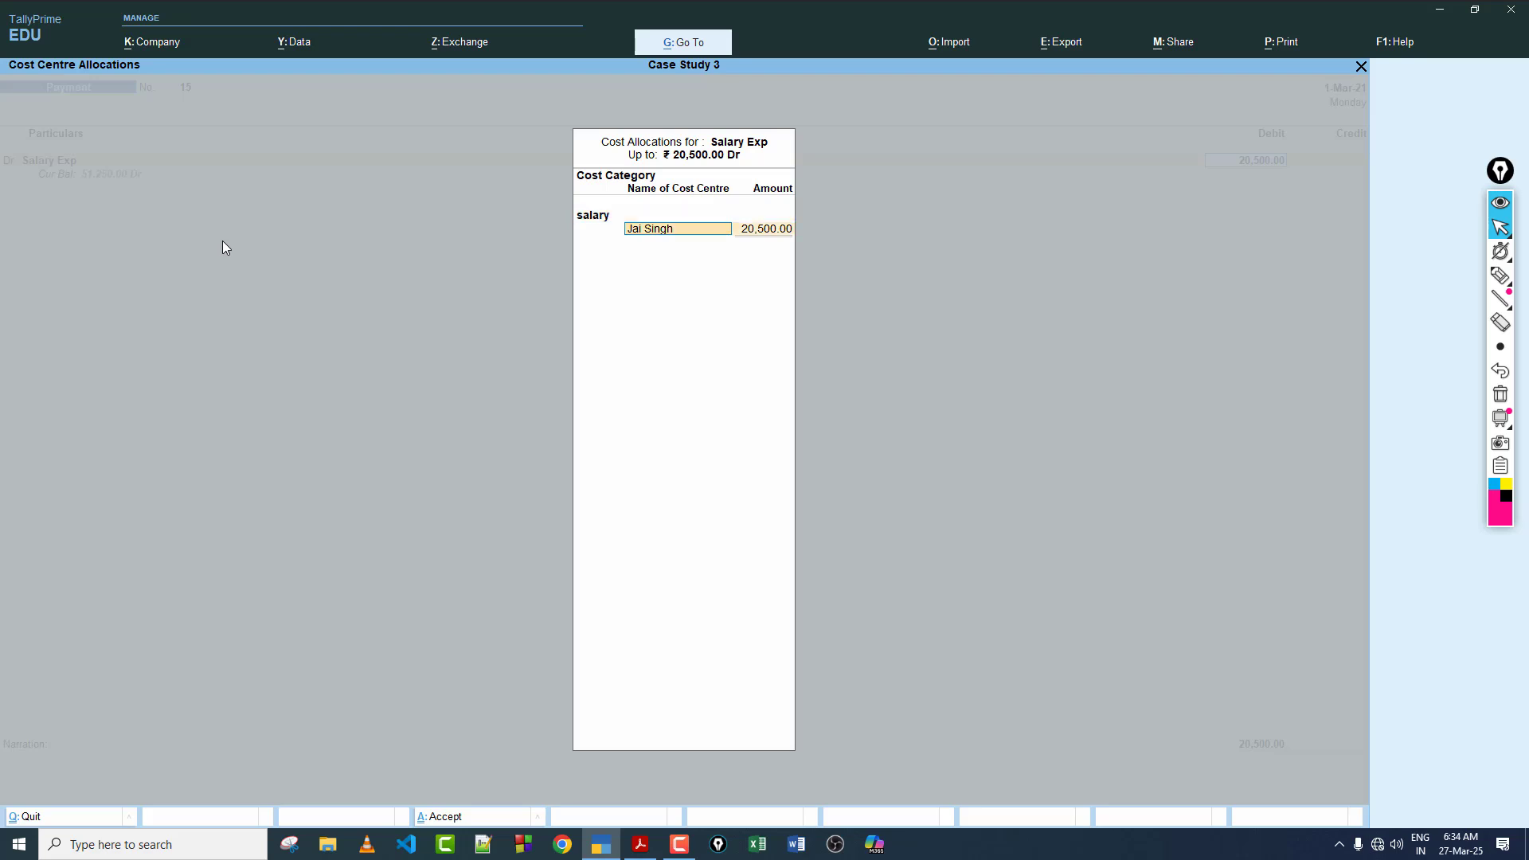
key(Return)
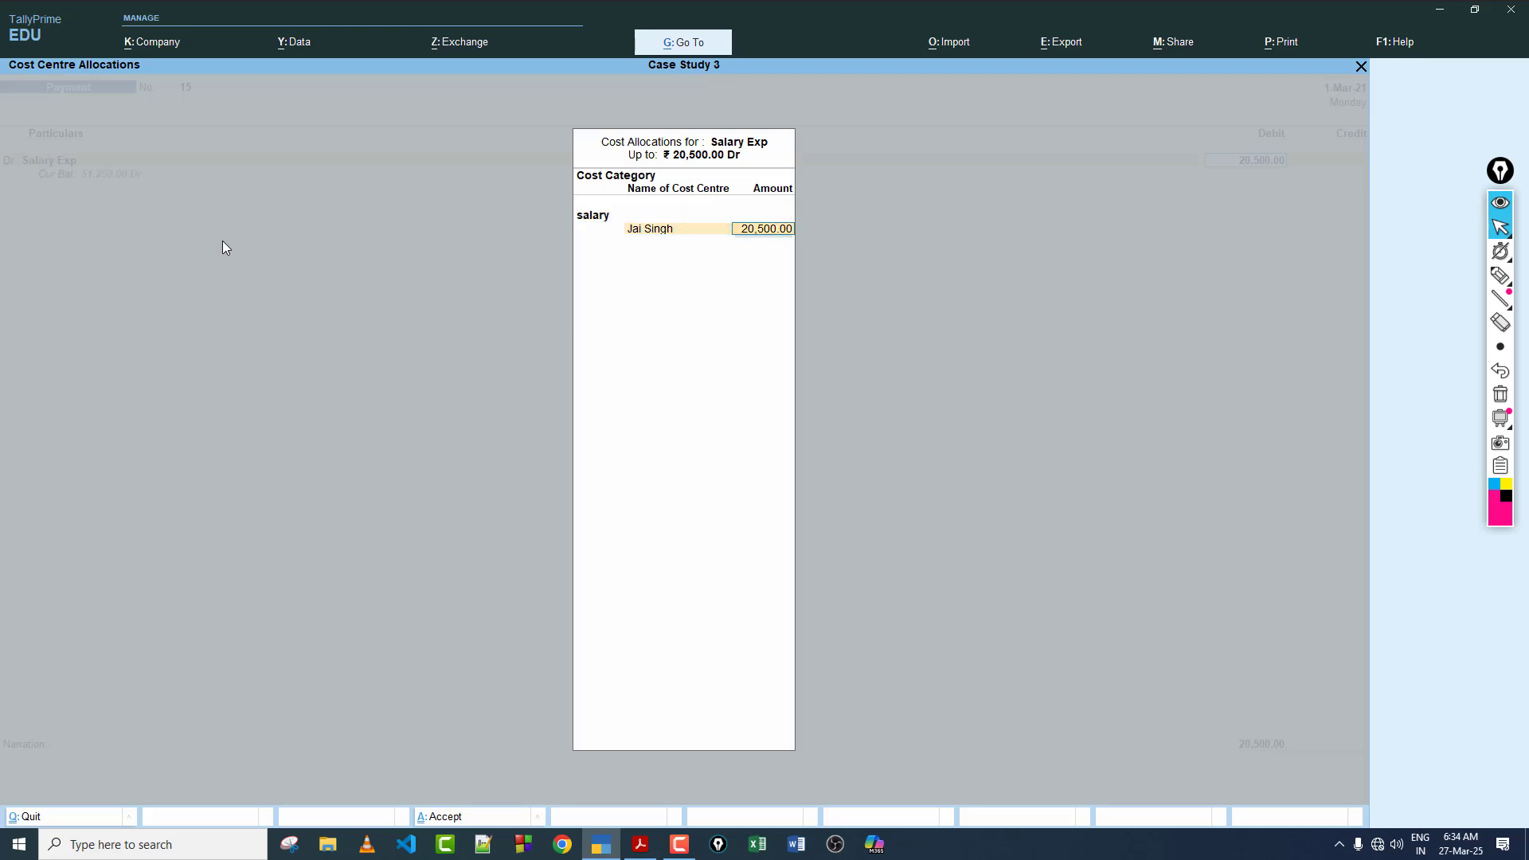
Step: Check the salary split in the case study PDF and allocate 7,500 to the first employee and 6,000 to the second
click(640, 844)
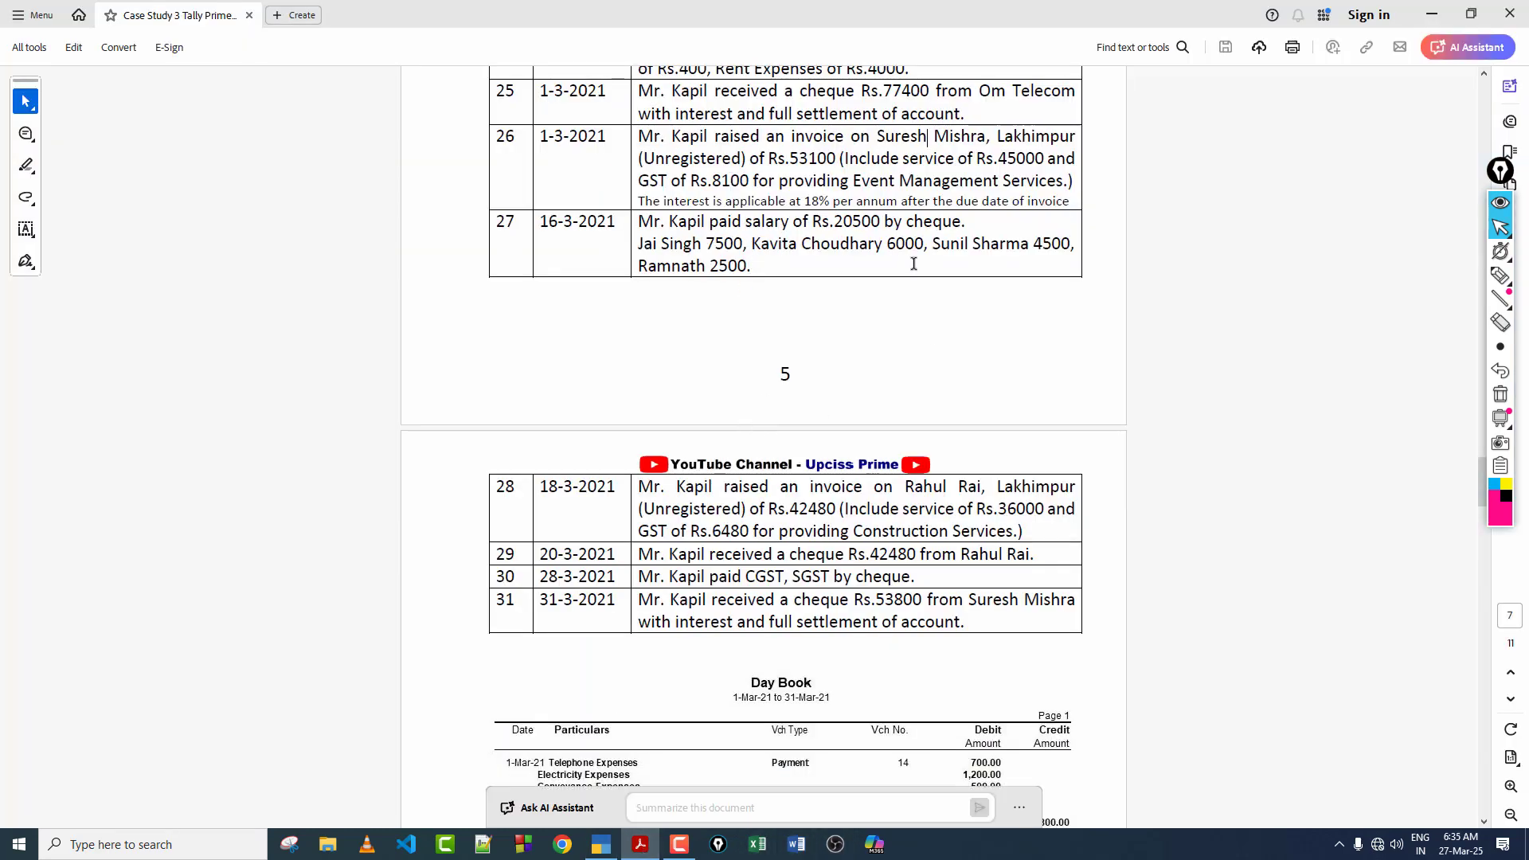
click(601, 844)
text(7500)
key(Return)
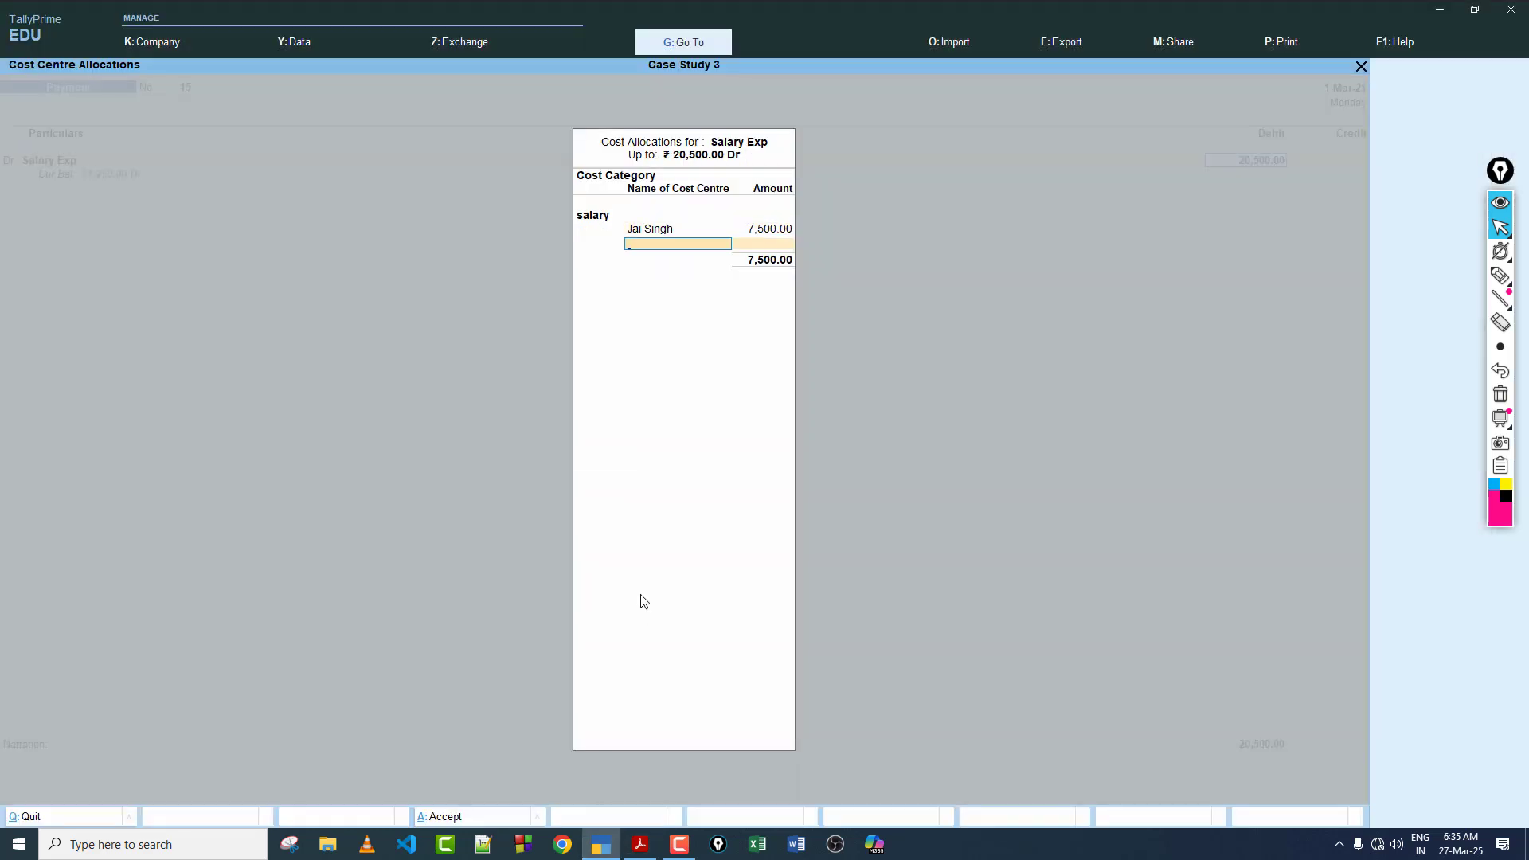
text(K)
key(Return)
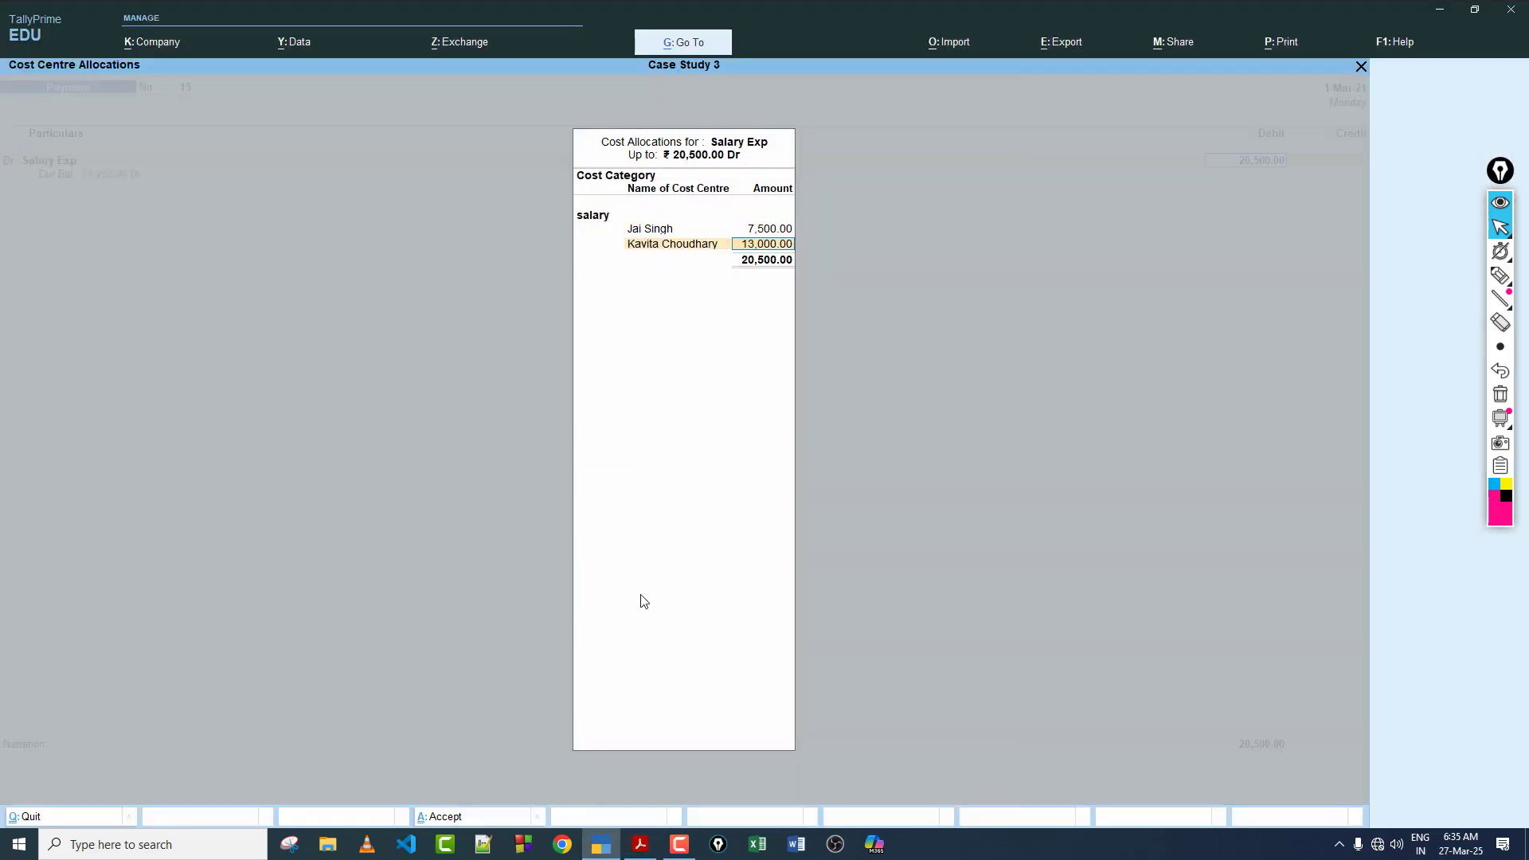
text(6,000)
key(Return)
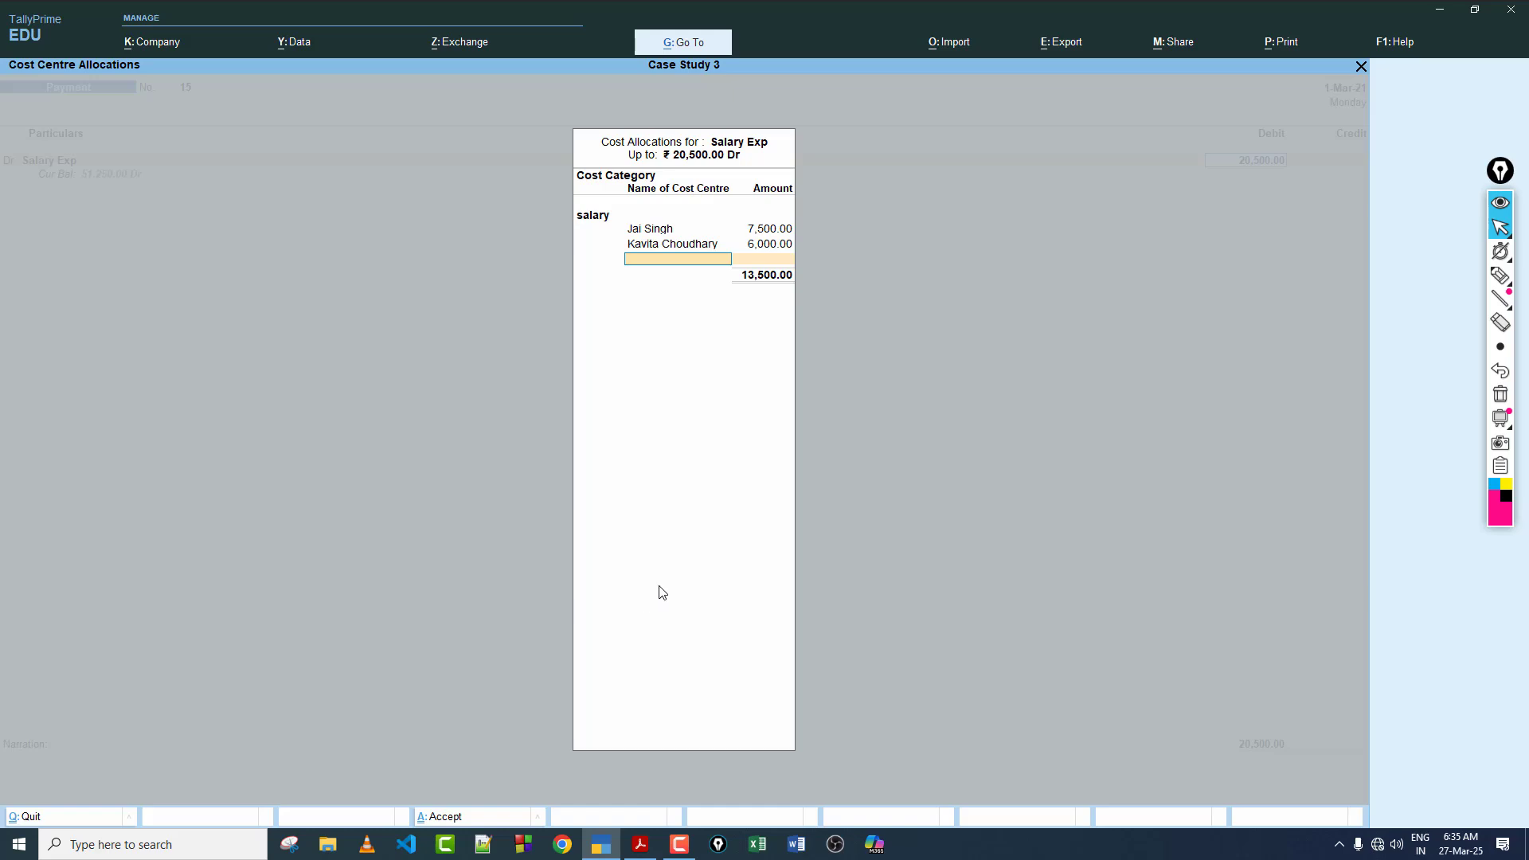
Step: Recheck the PDF's salary split and allocate 4,500 to the third employee and 2,500 to the fourth
click(642, 846)
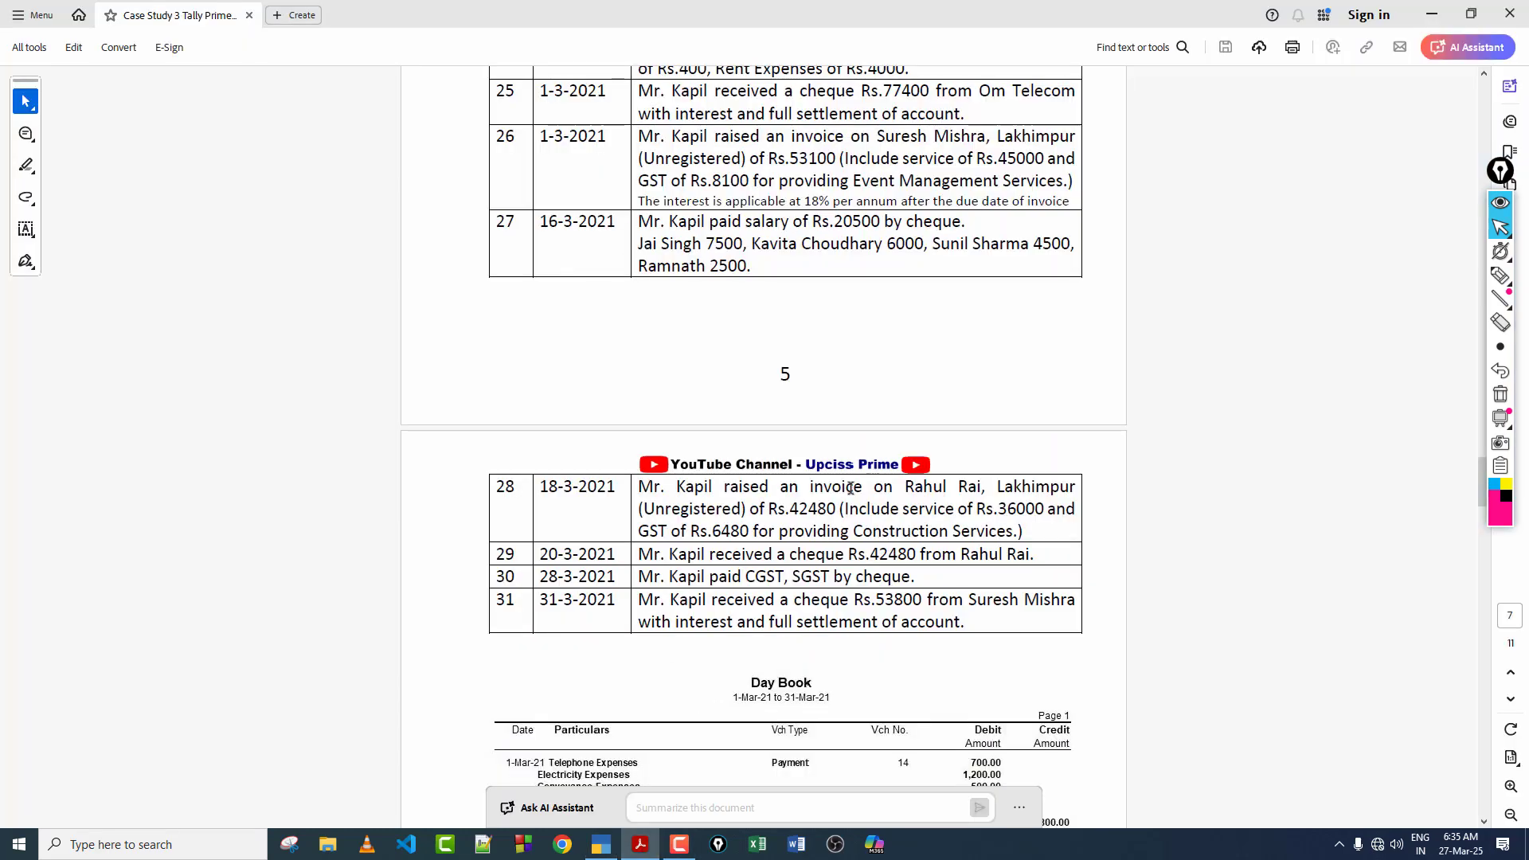
click(602, 846)
text(S)
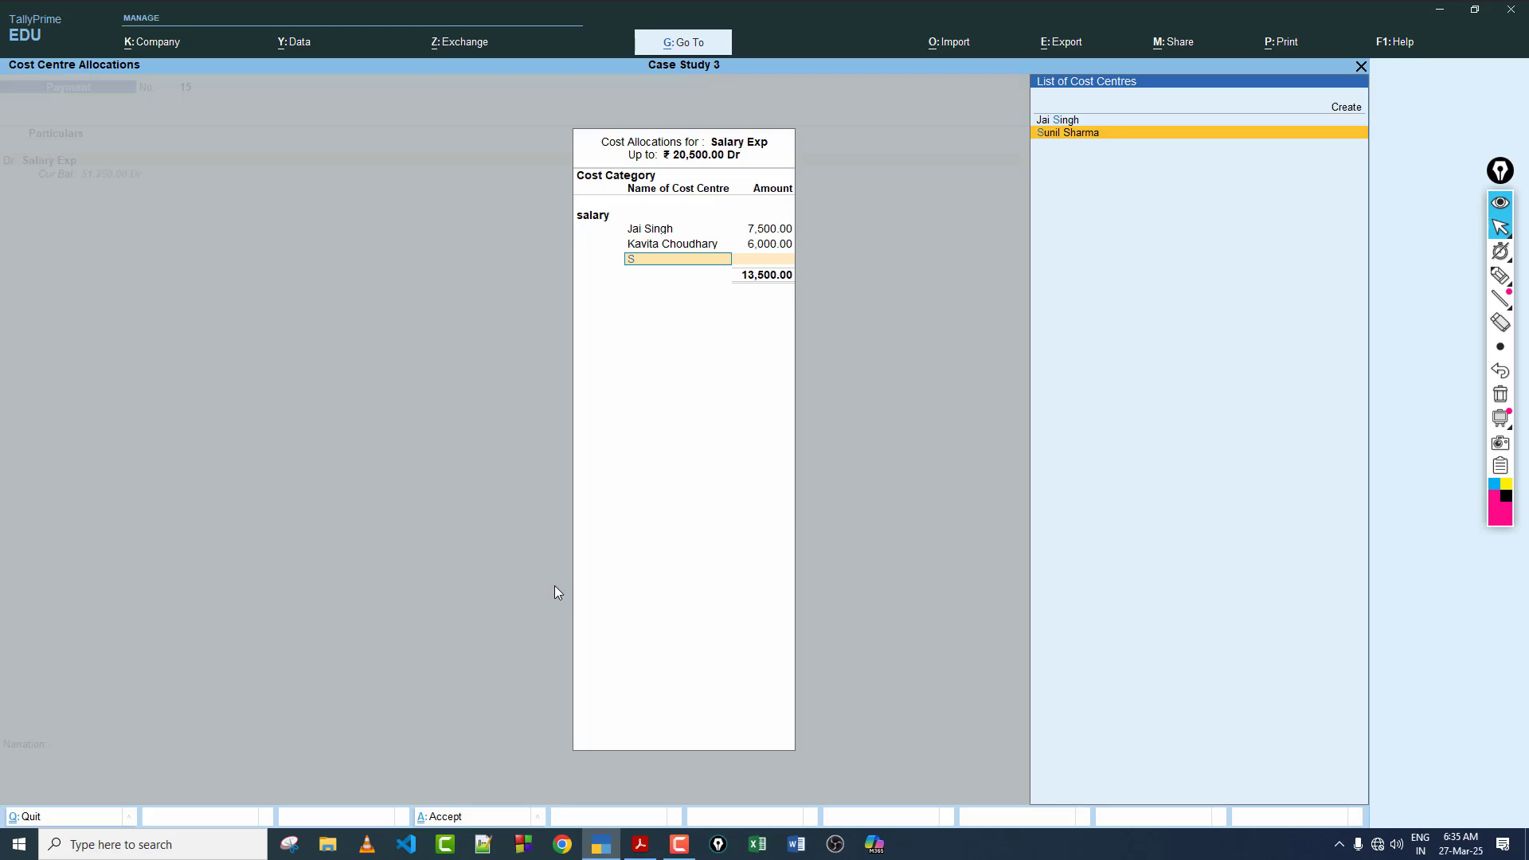
key(Return)
text(4500)
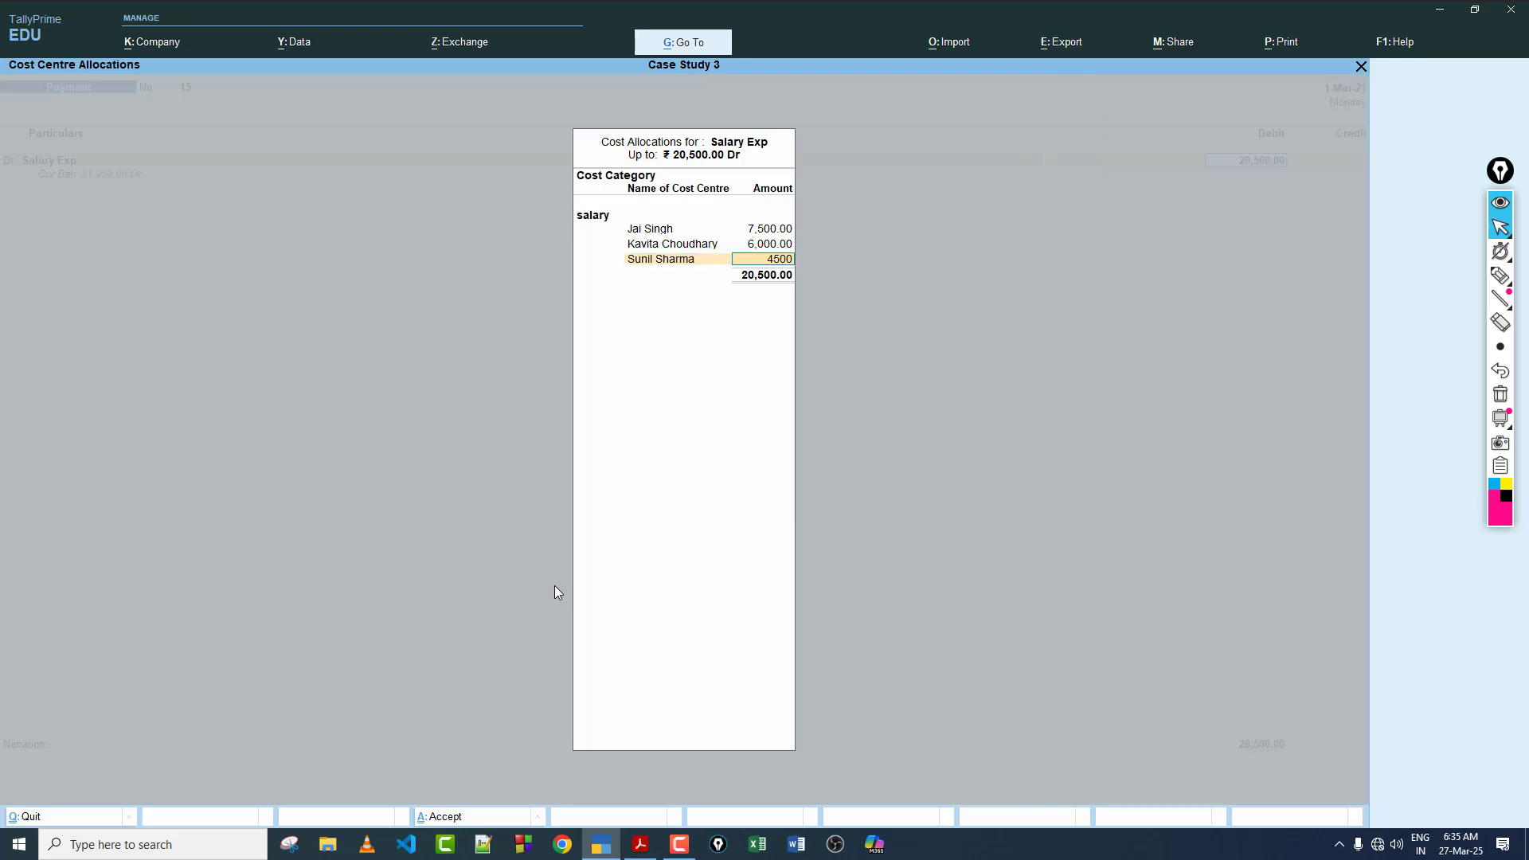
key(Return)
text(R)
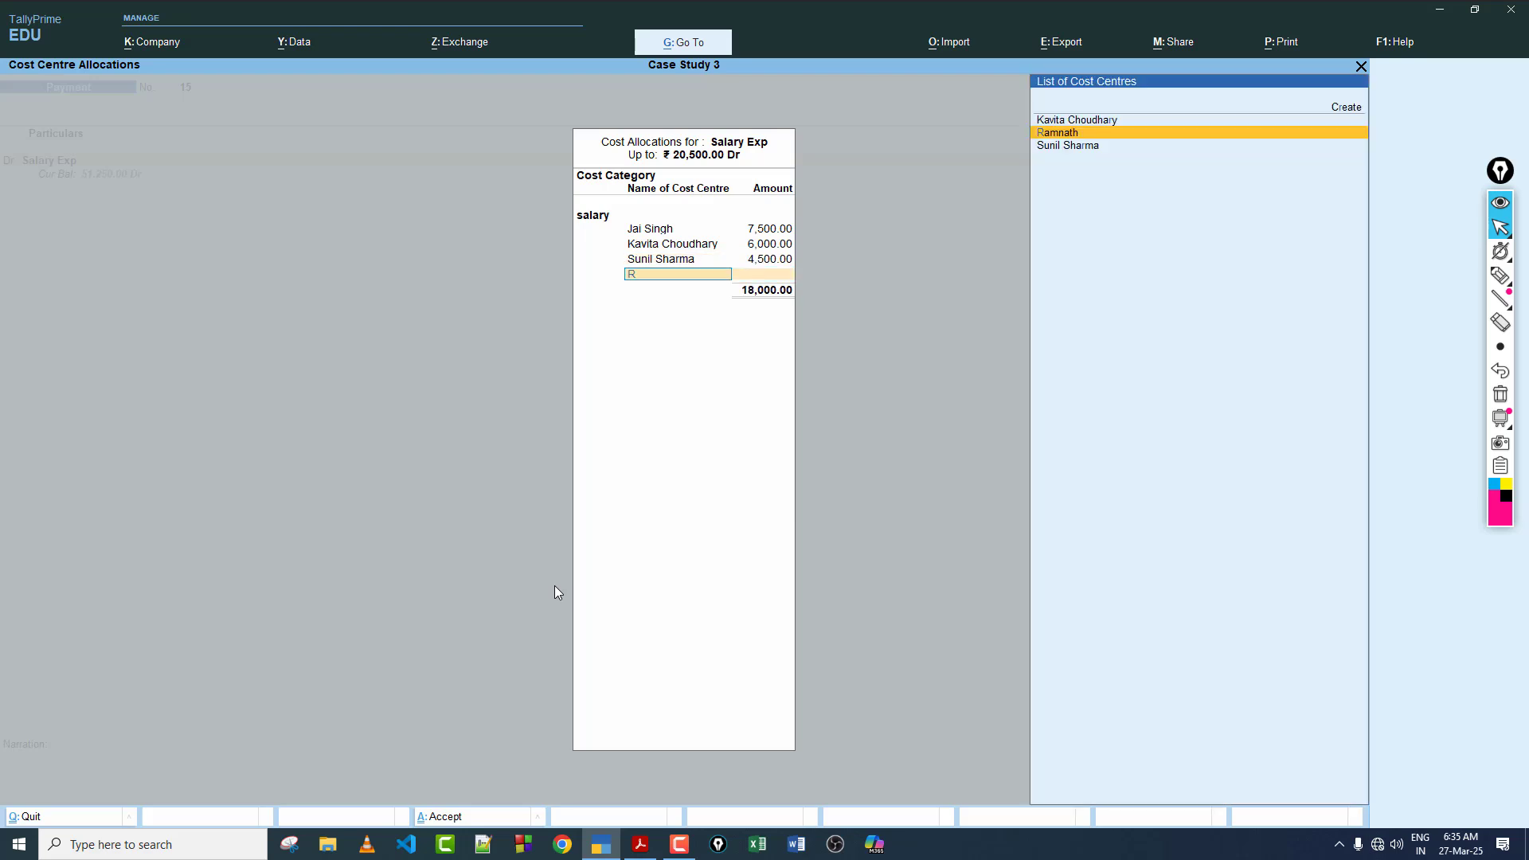
key(Return)
key(Return)
key(Return)
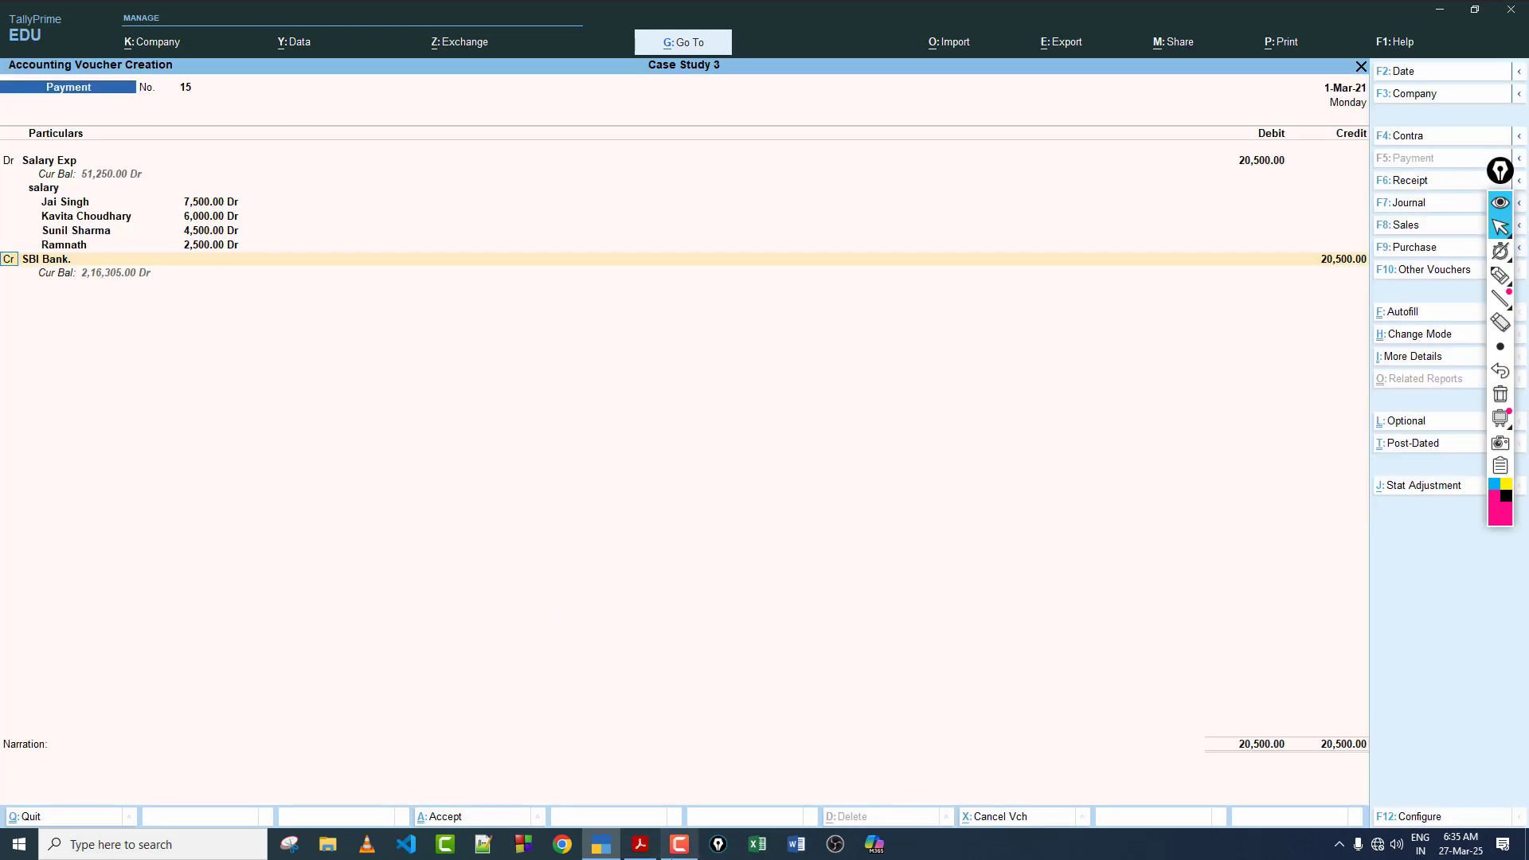
Step: Credit SBI Bank with 20,500, keep Cheque as the bank transaction type and accept the salary payment voucher
click(641, 846)
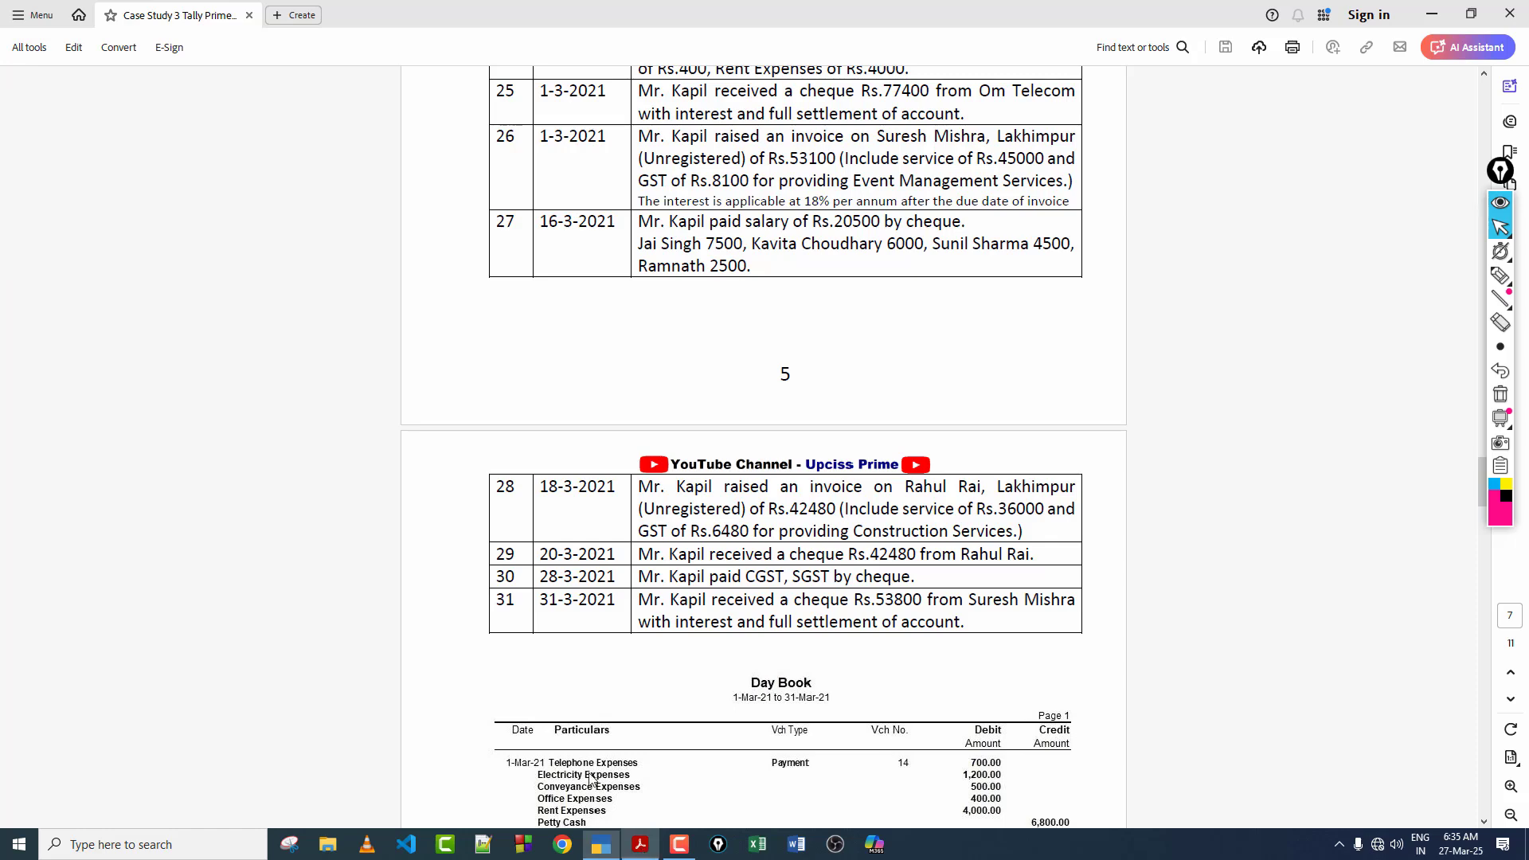
click(601, 846)
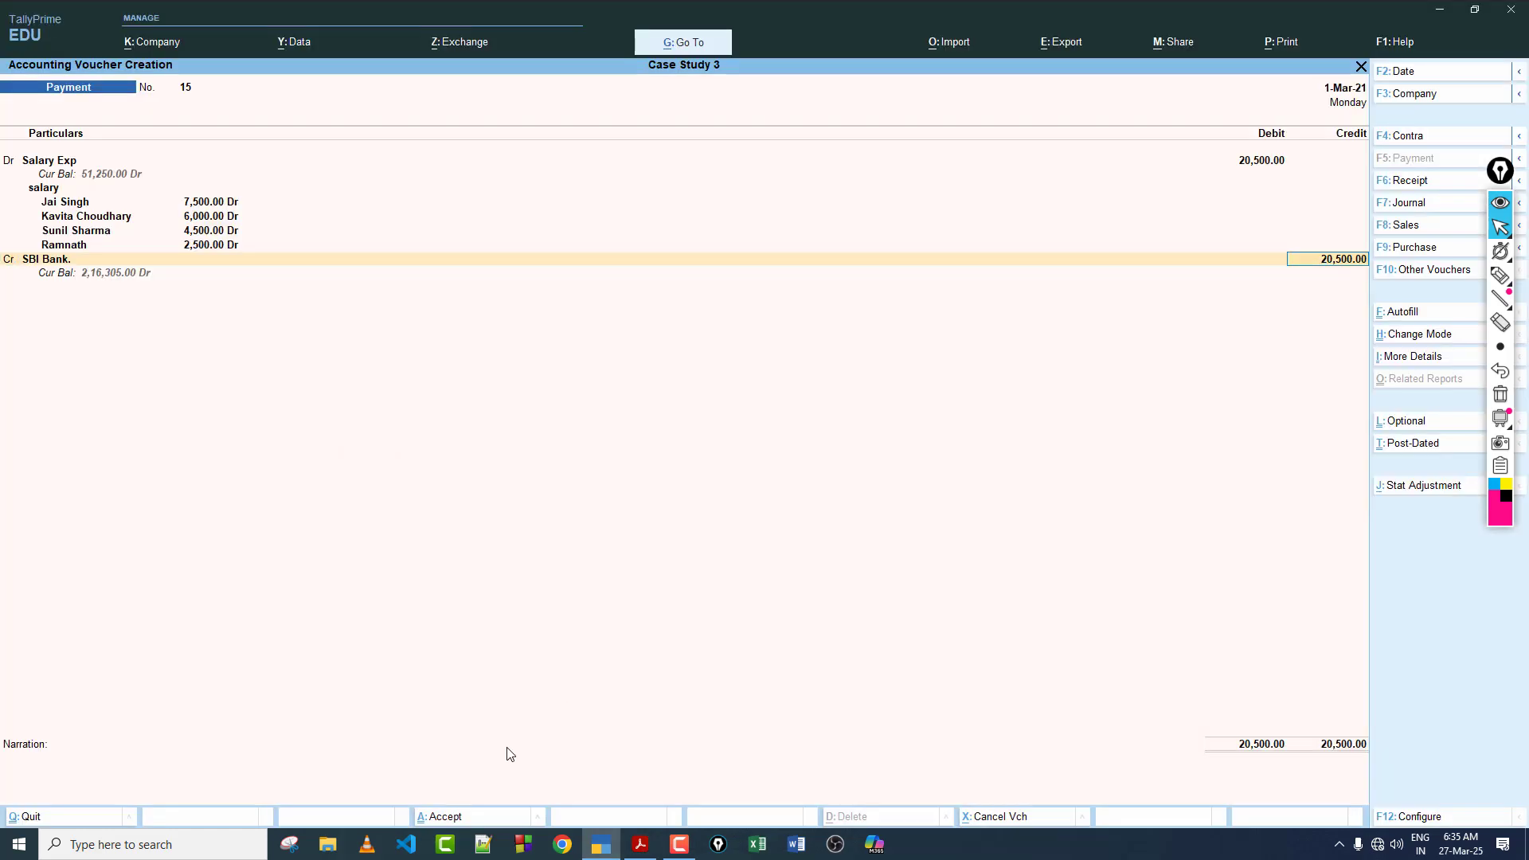
key(Return)
key(Return)
key(Return)
key(Return)
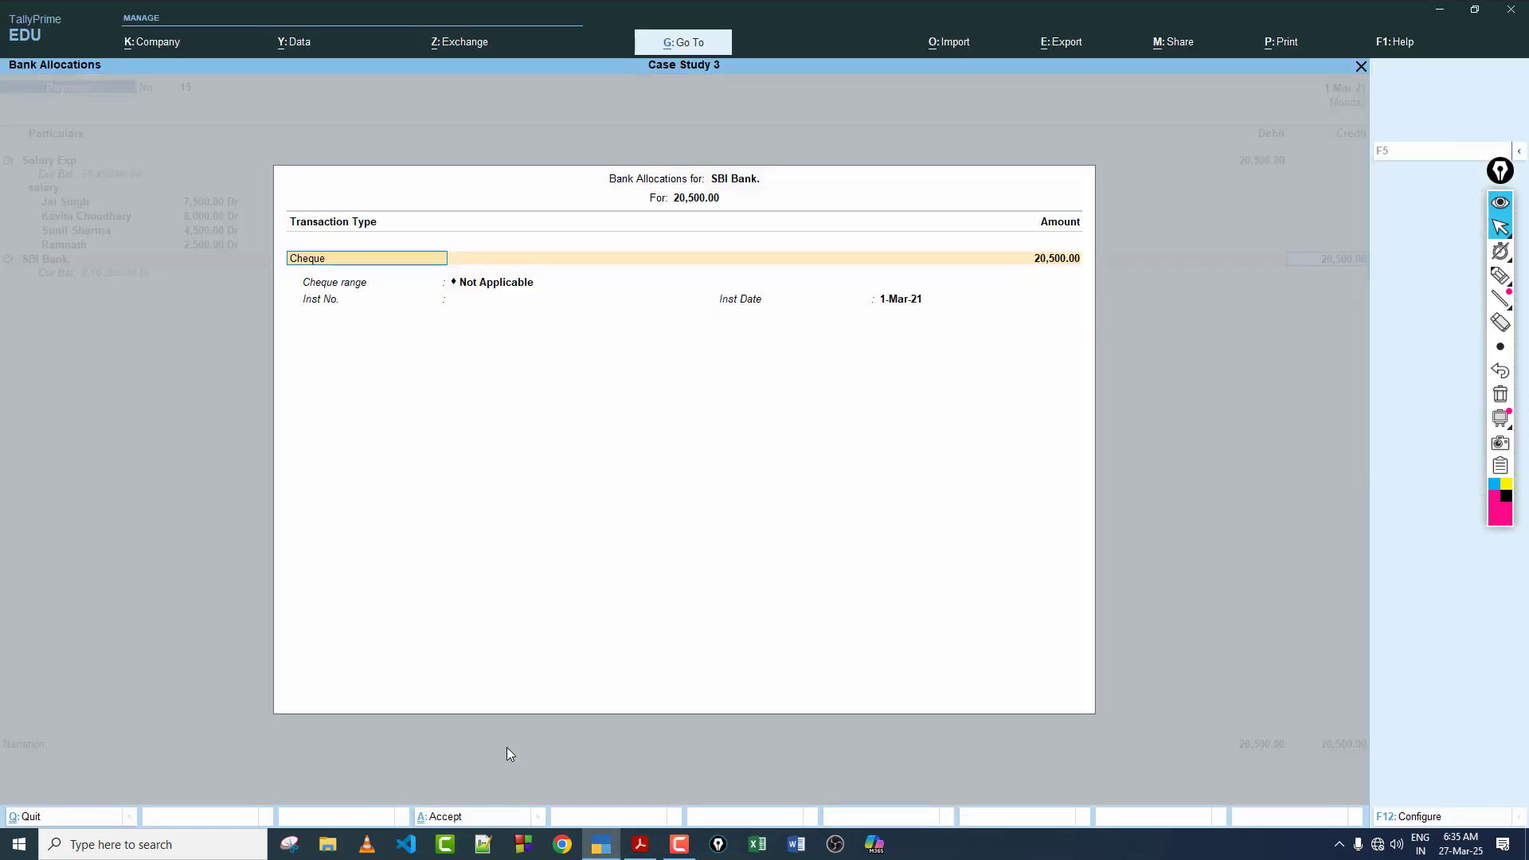
key(Return)
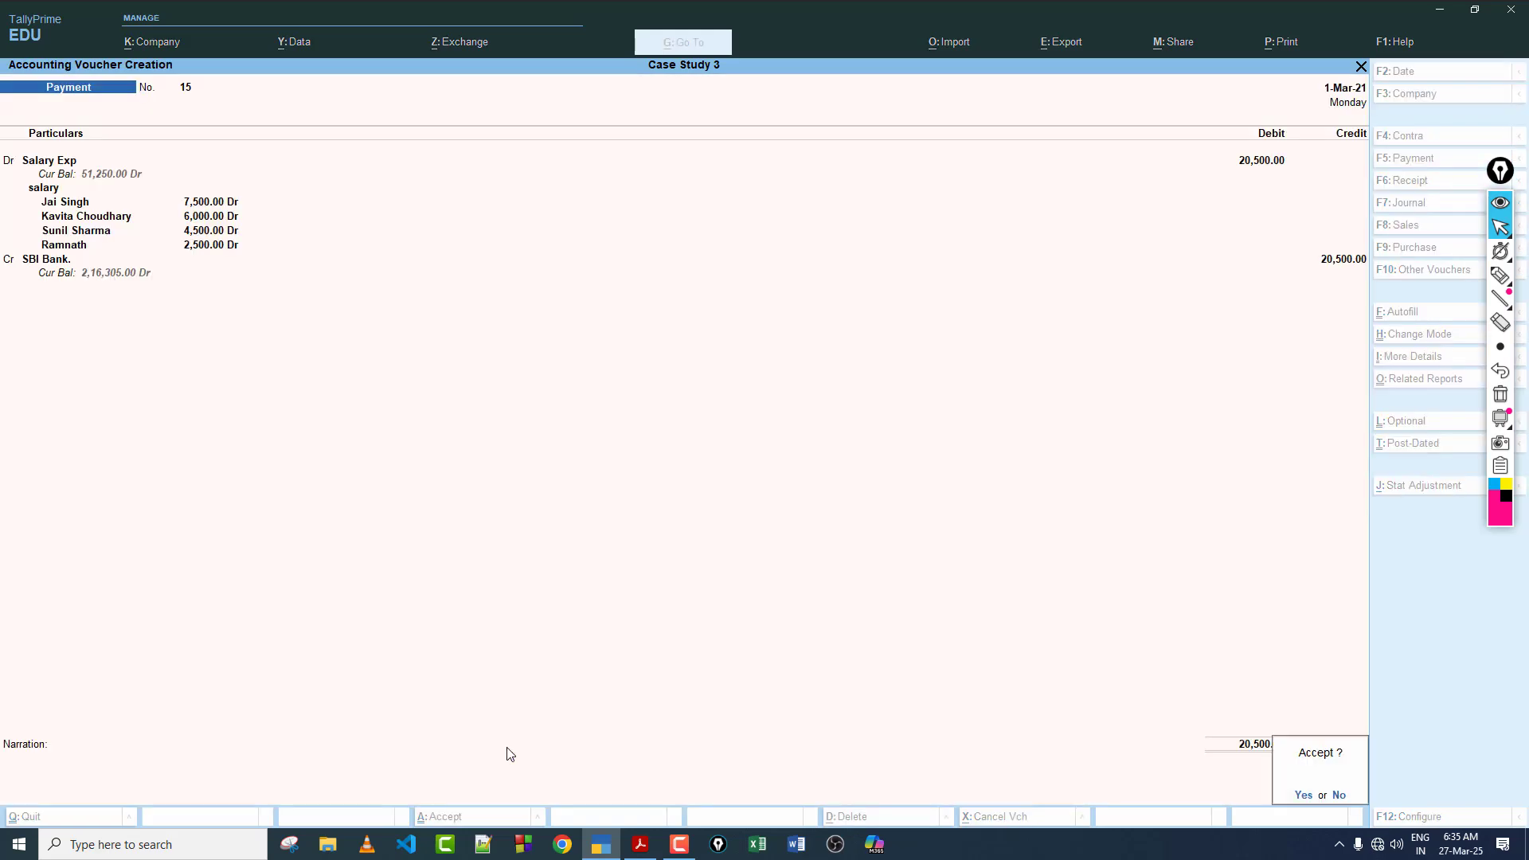
key(Return)
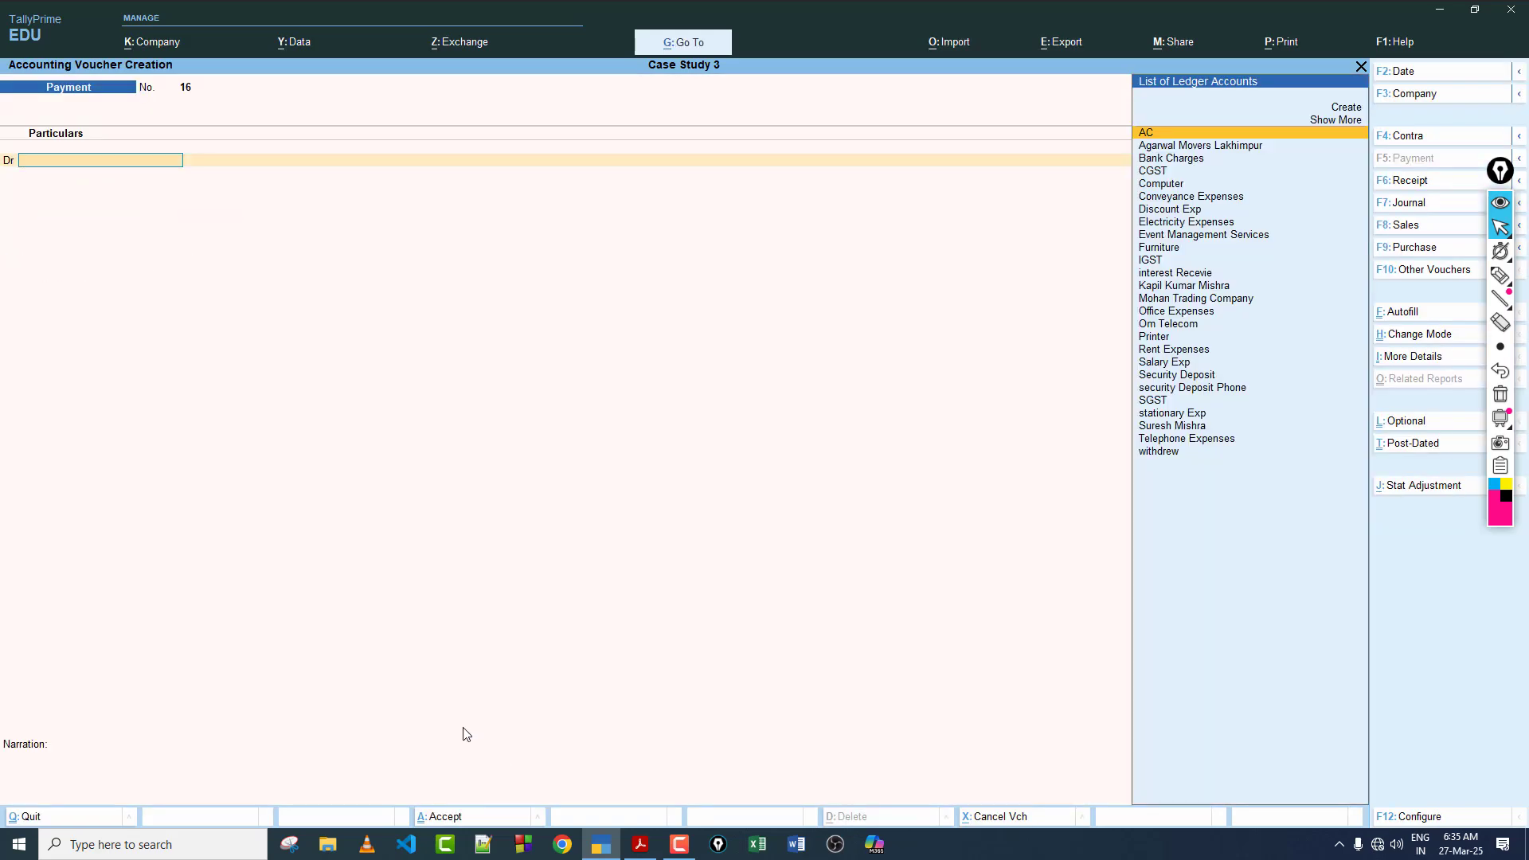
Step: Switch to the case study PDF, review transaction 27 and go on to the details of transaction 28
click(640, 844)
drag(709, 223, 799, 244)
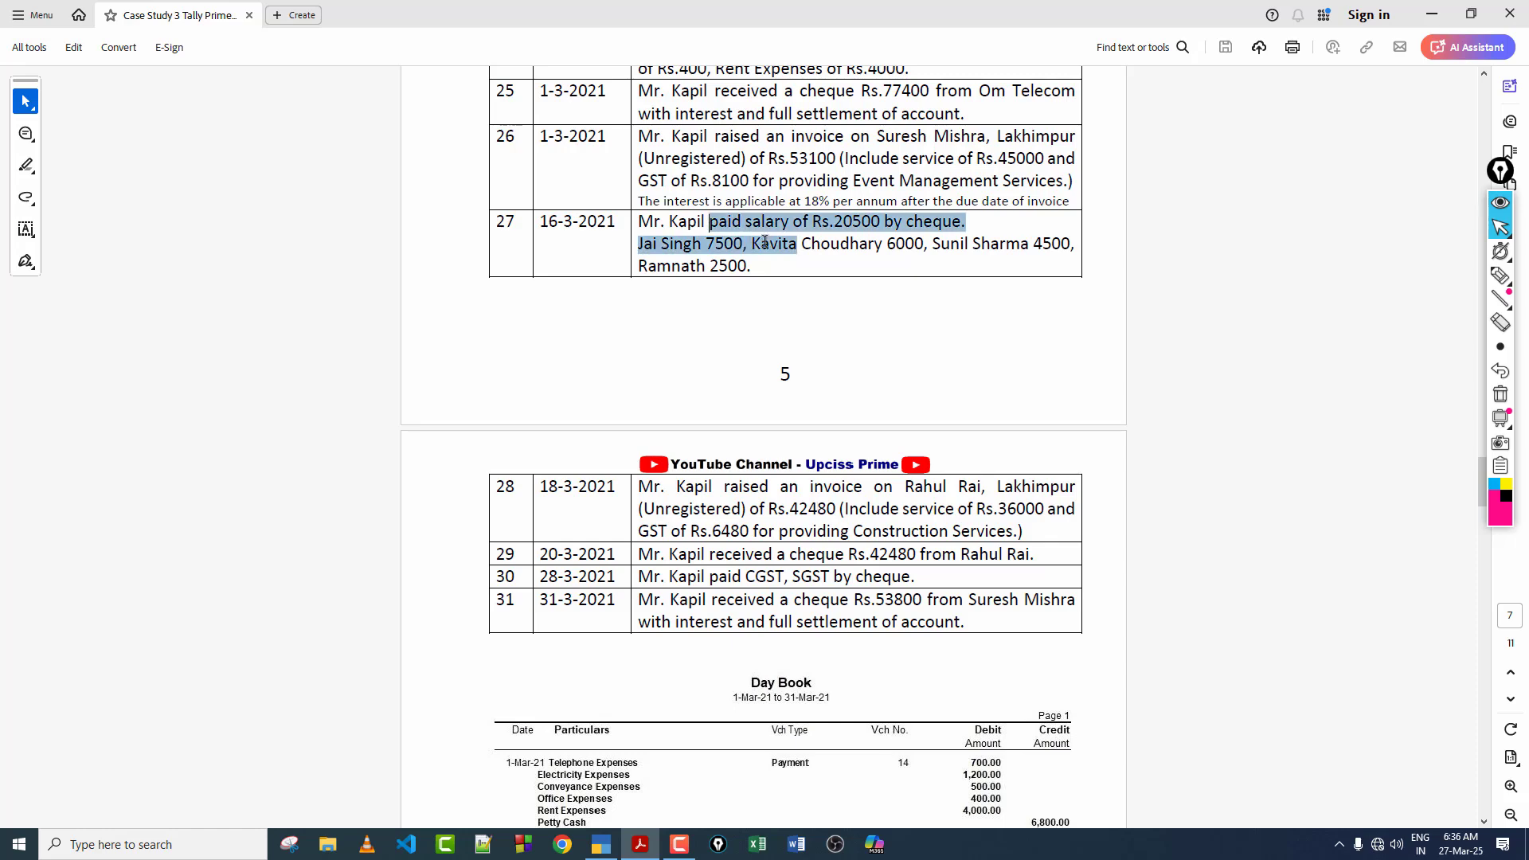
click(754, 261)
scroll(779, 233, down, 3)
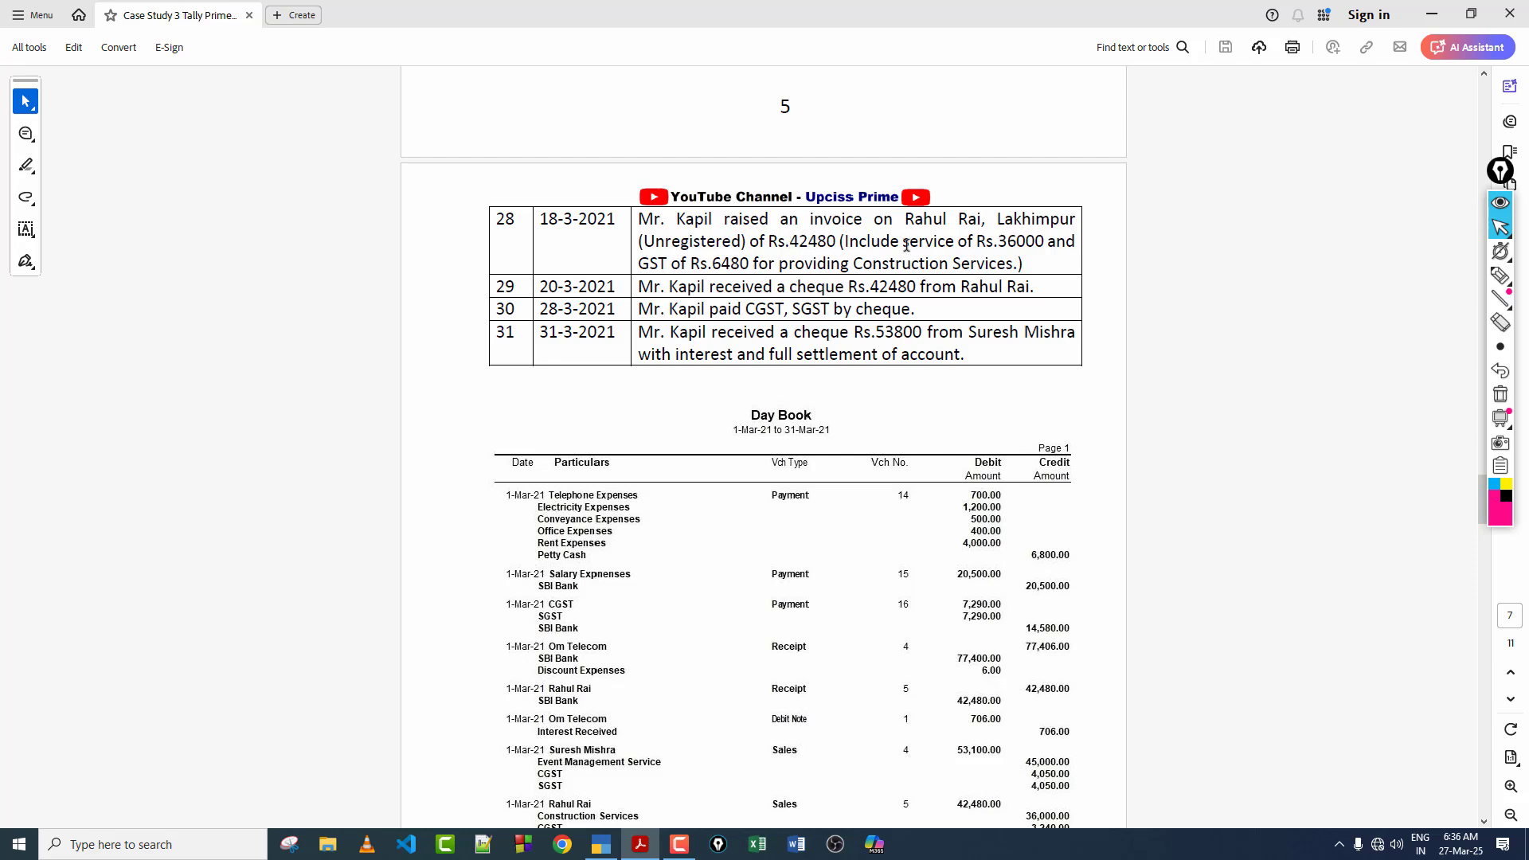
Step: Review transaction 28's amounts, mark the entry and its construction services with the pen, and clear the marks
double_click(999, 243)
click(671, 260)
click(1501, 278)
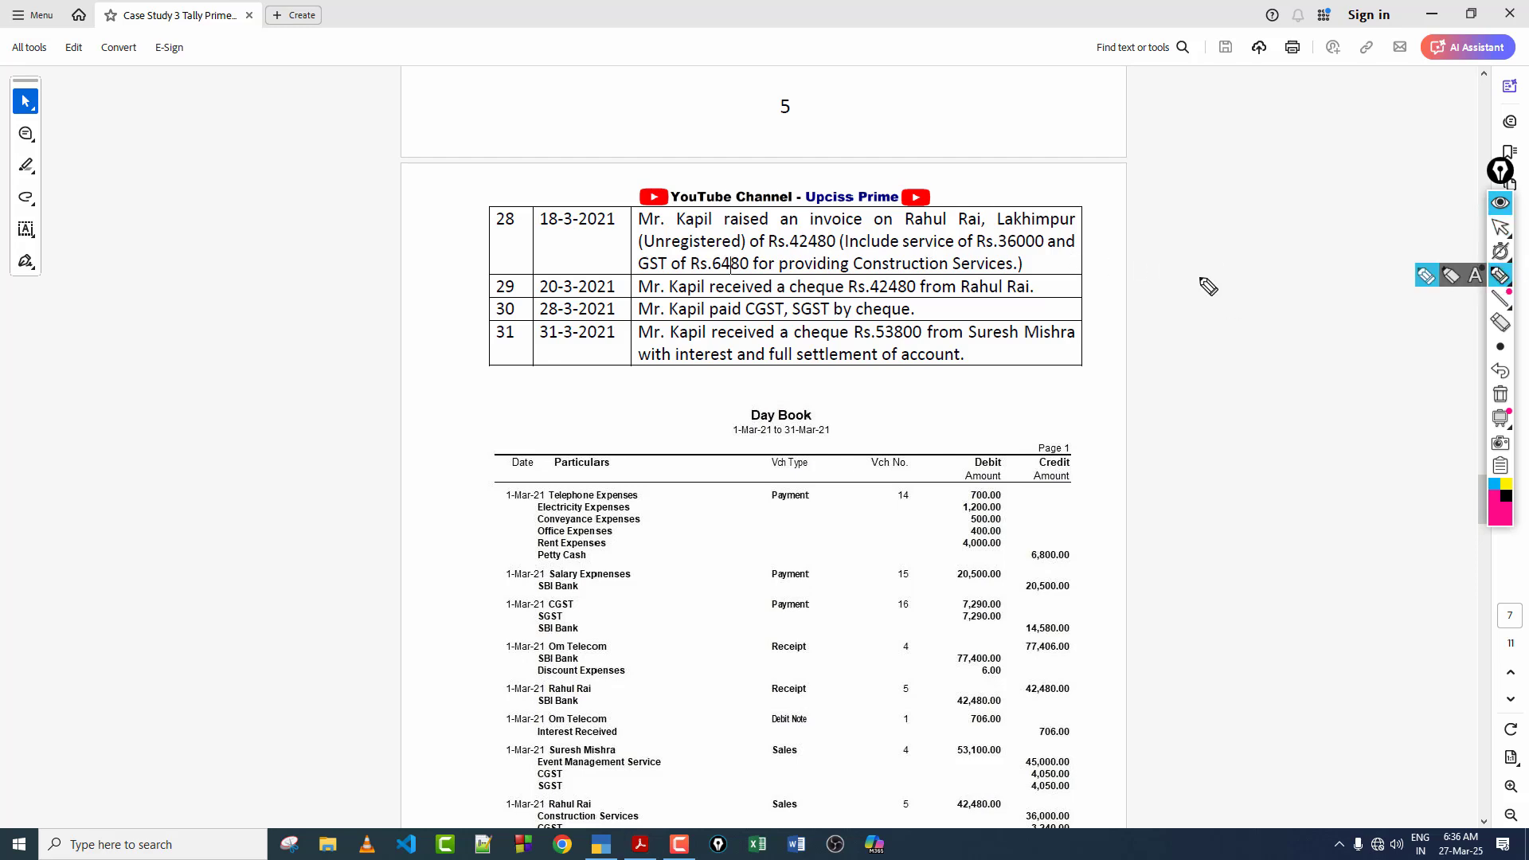
drag(1085, 207, 1072, 277)
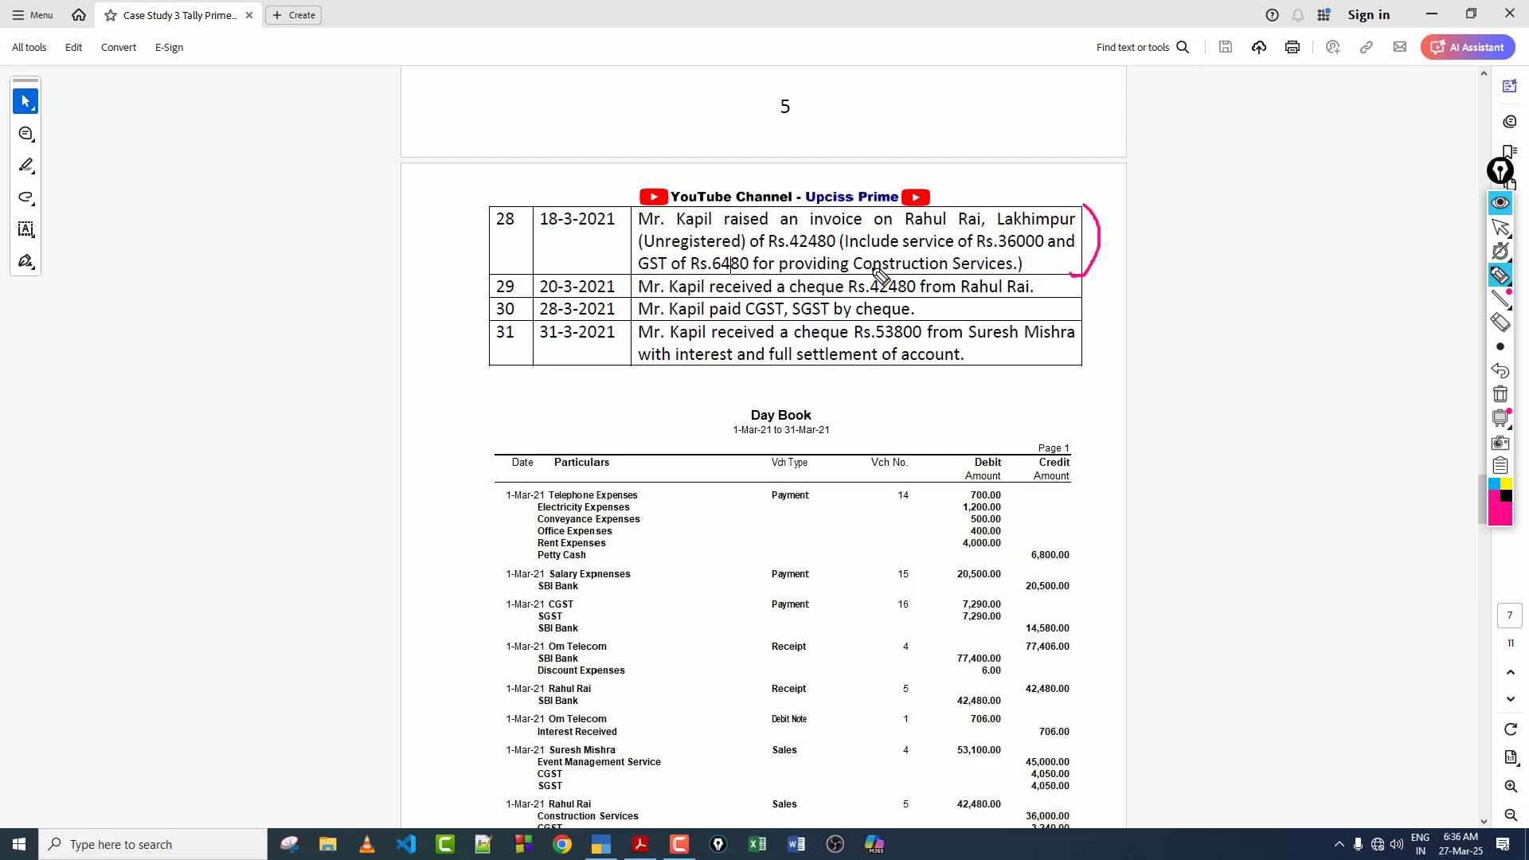
drag(858, 271, 996, 261)
drag(856, 269, 998, 269)
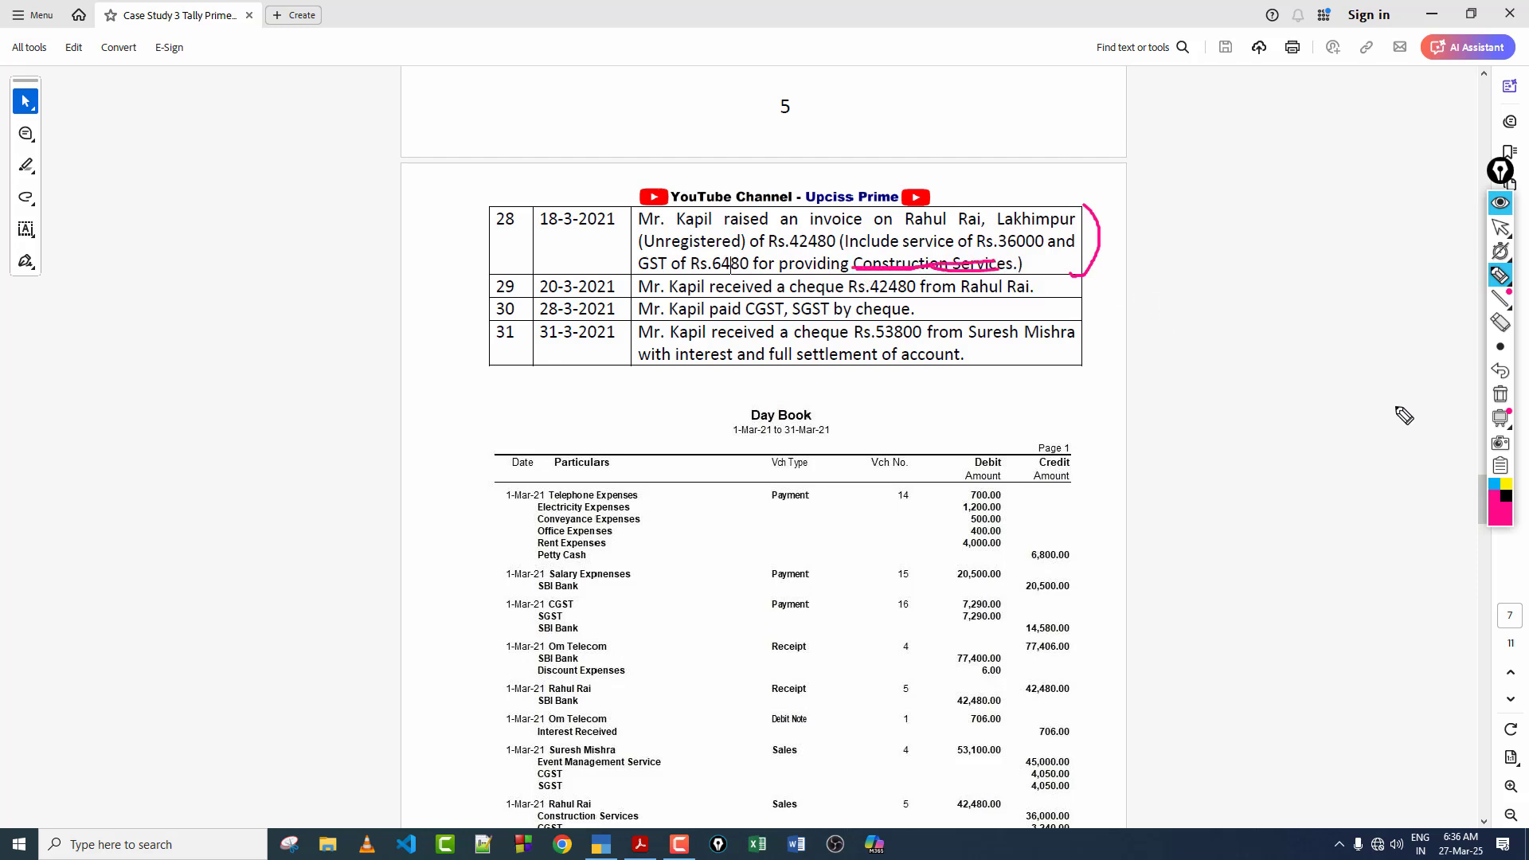
click(1502, 393)
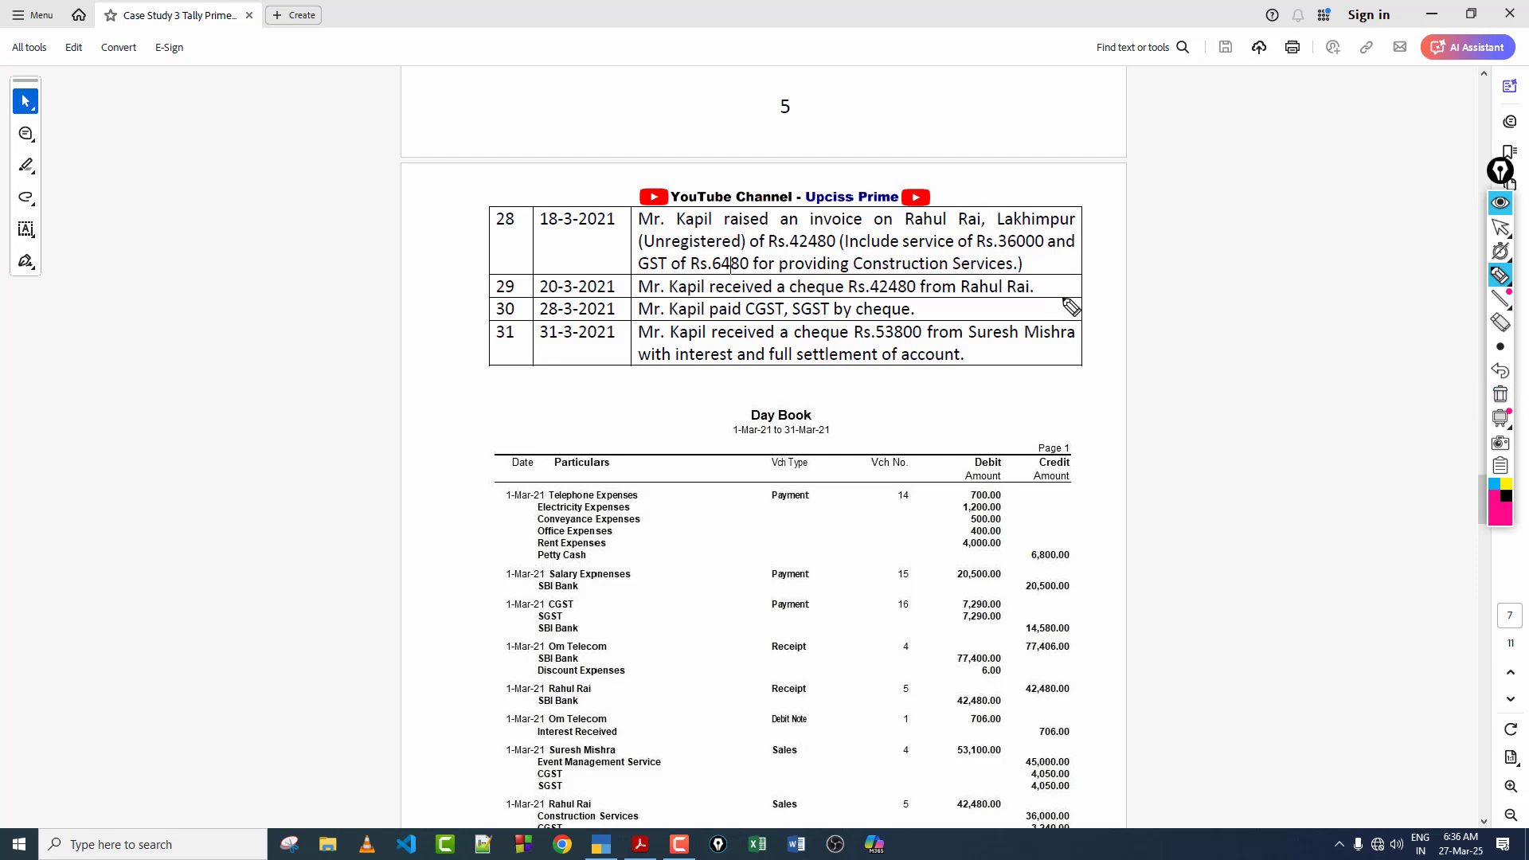
click(1500, 228)
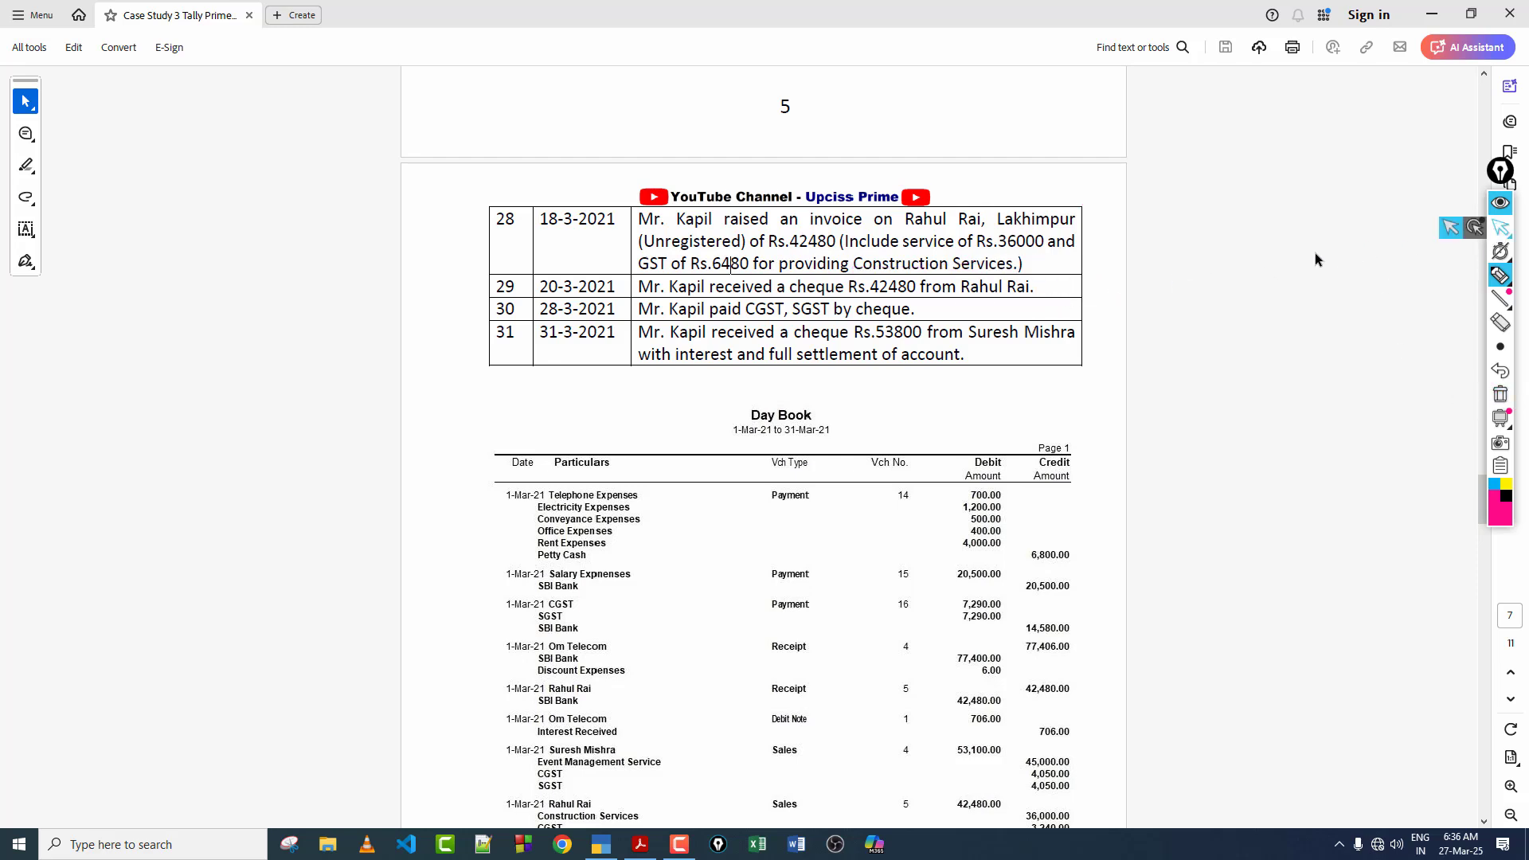
Step: Copy the customer's name from transaction 28, switch to TallyPrime, and start a sales voucher with a new party ledger in that name
drag(904, 220, 981, 222)
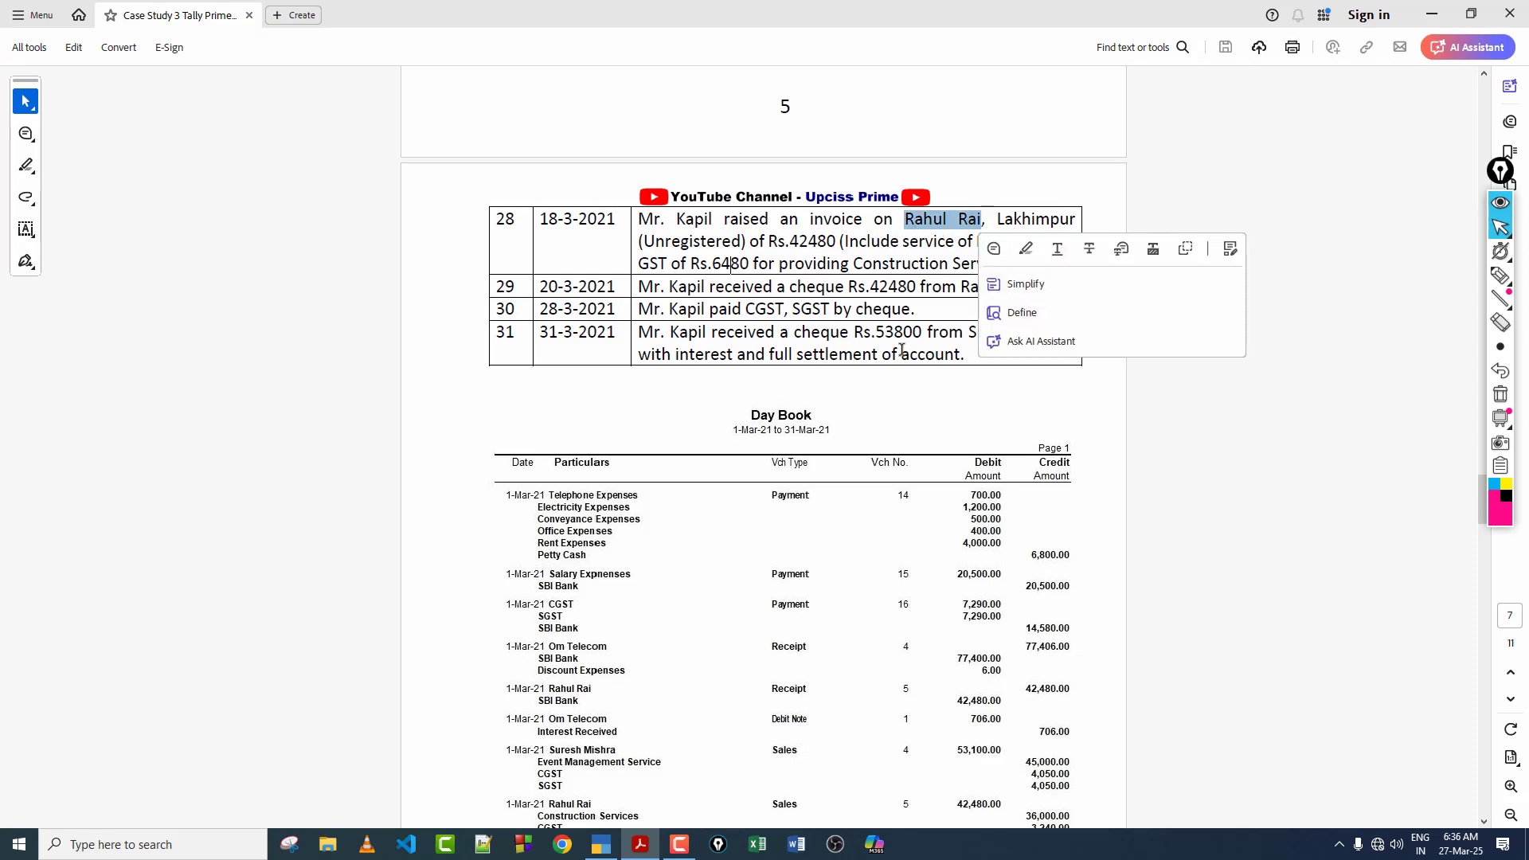
click(601, 844)
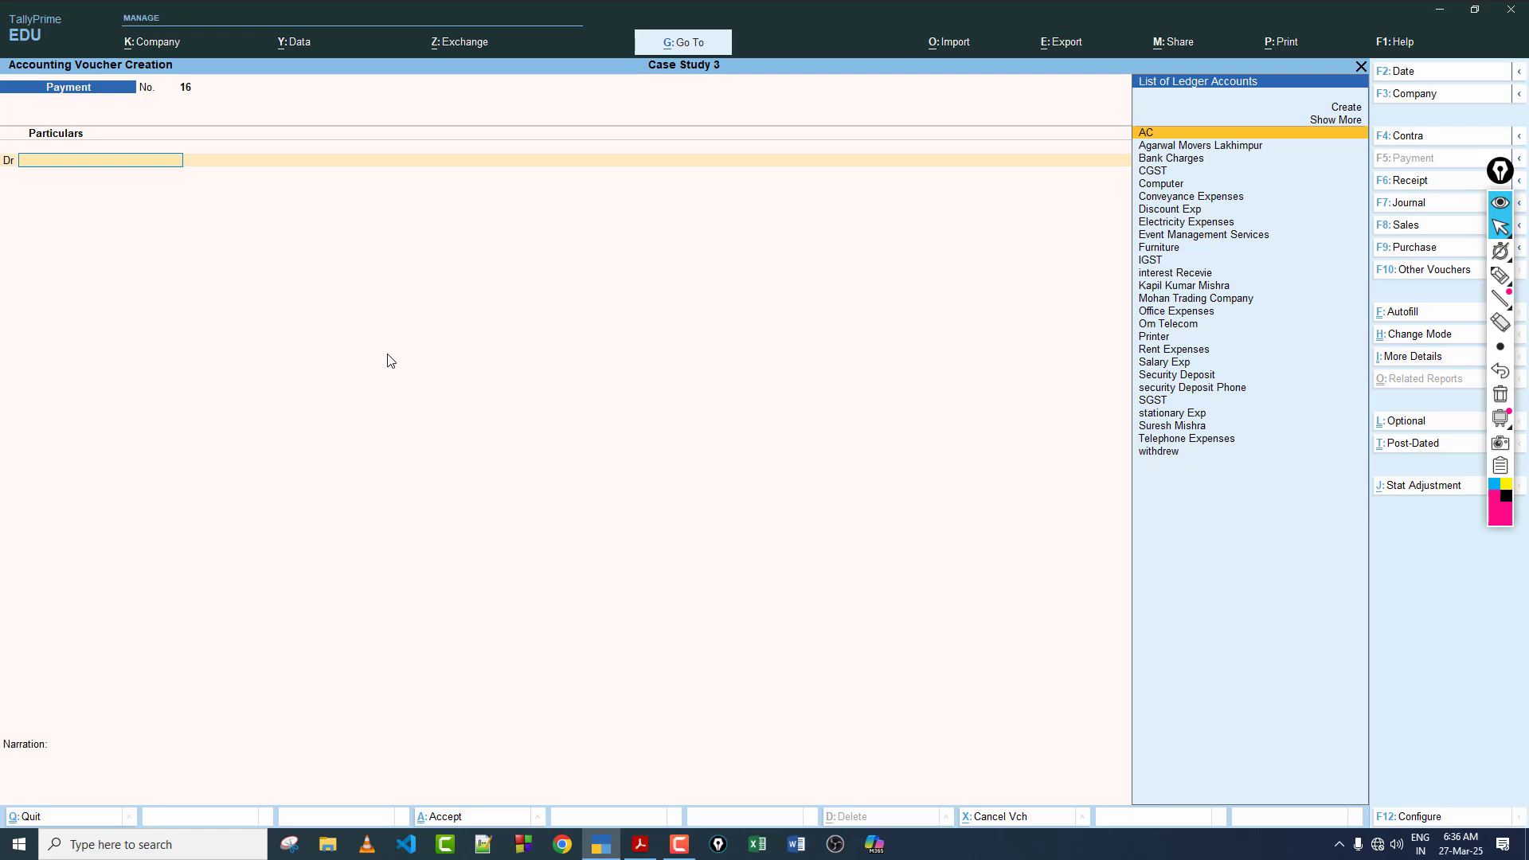
key(F8)
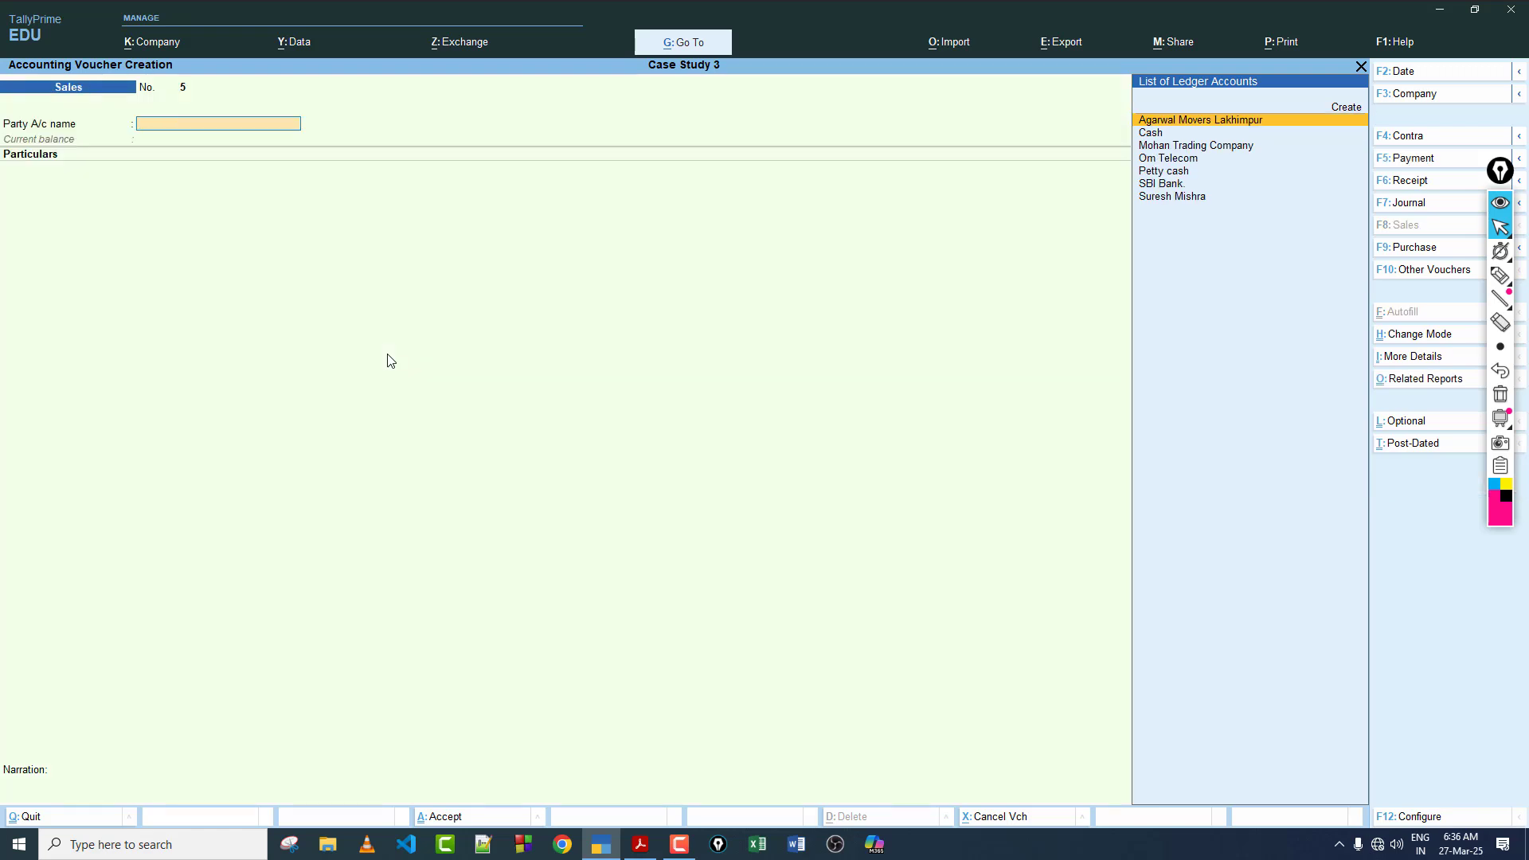
key(alt+c)
text(Rahul Rai)
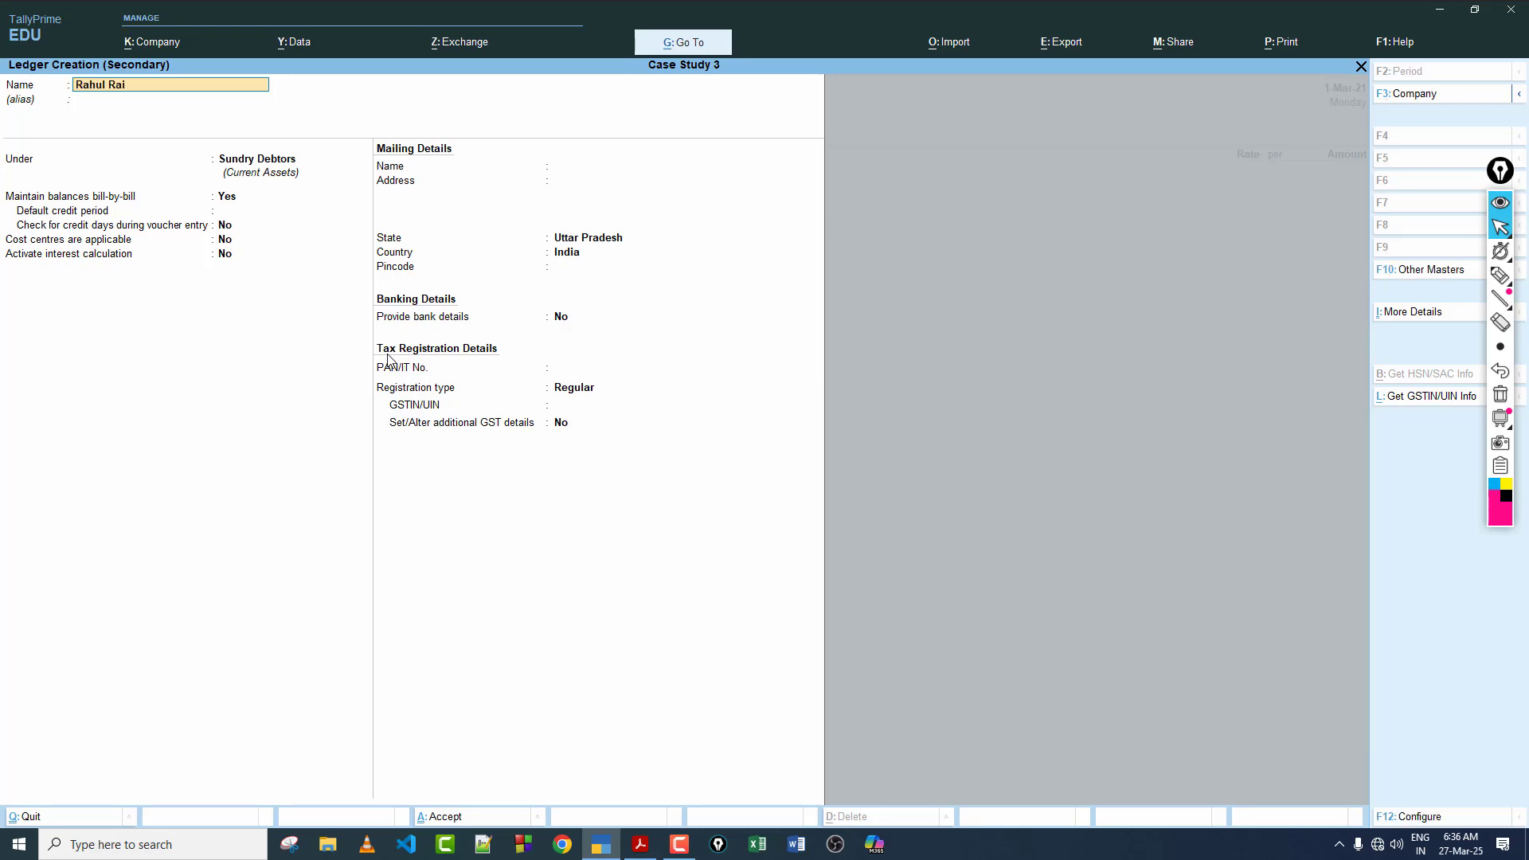
key(Return)
key(Return)
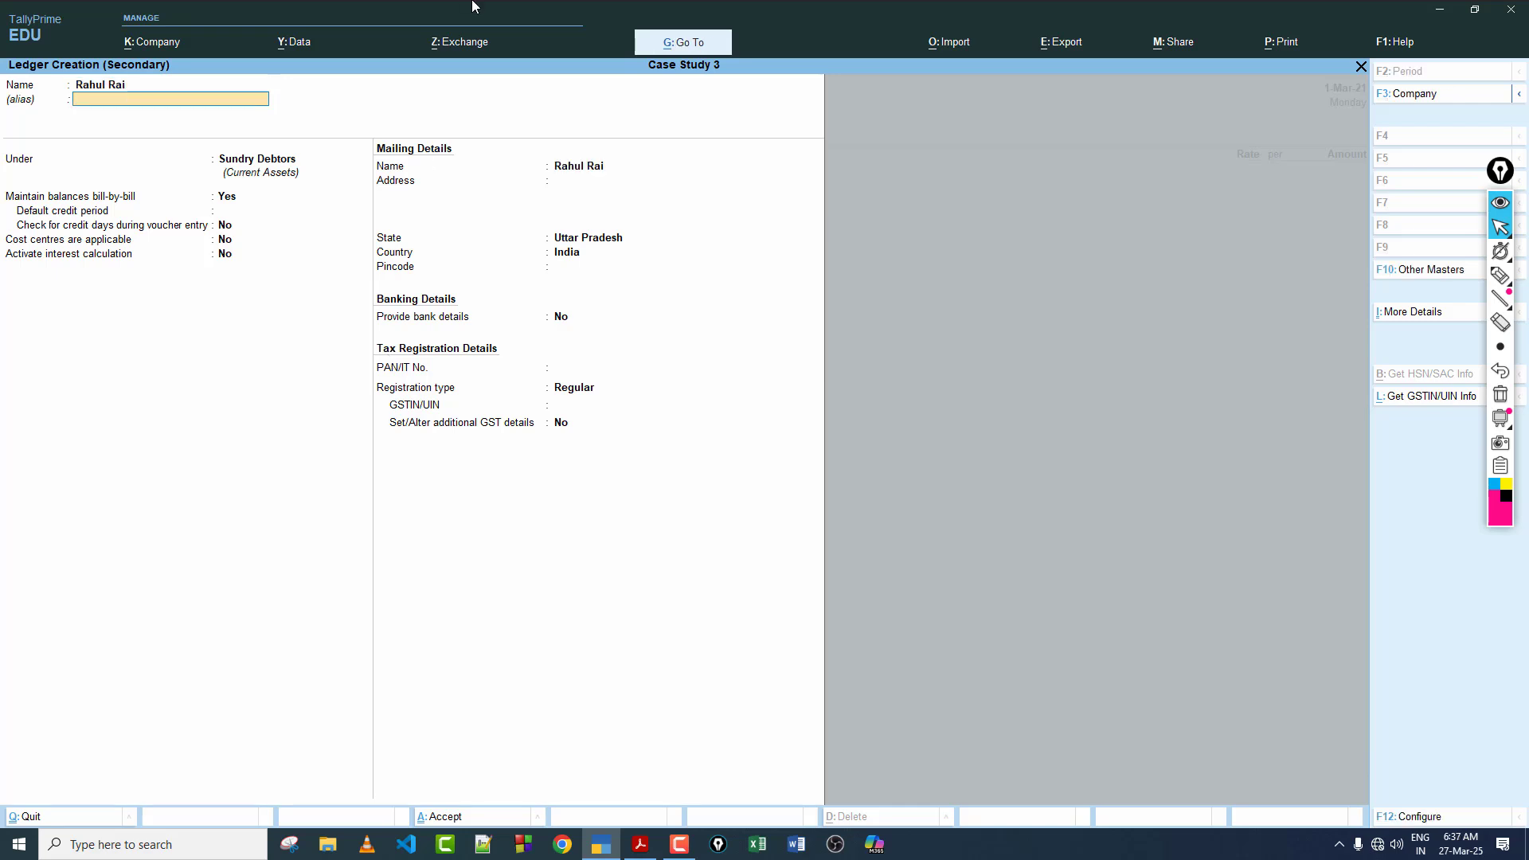
Step: Place the customer's ledger under Sundry Debtors, keeping bill-by-bill balances on and credit-day checking, cost centres and interest calculation off
text(S)
key(BackSpace)
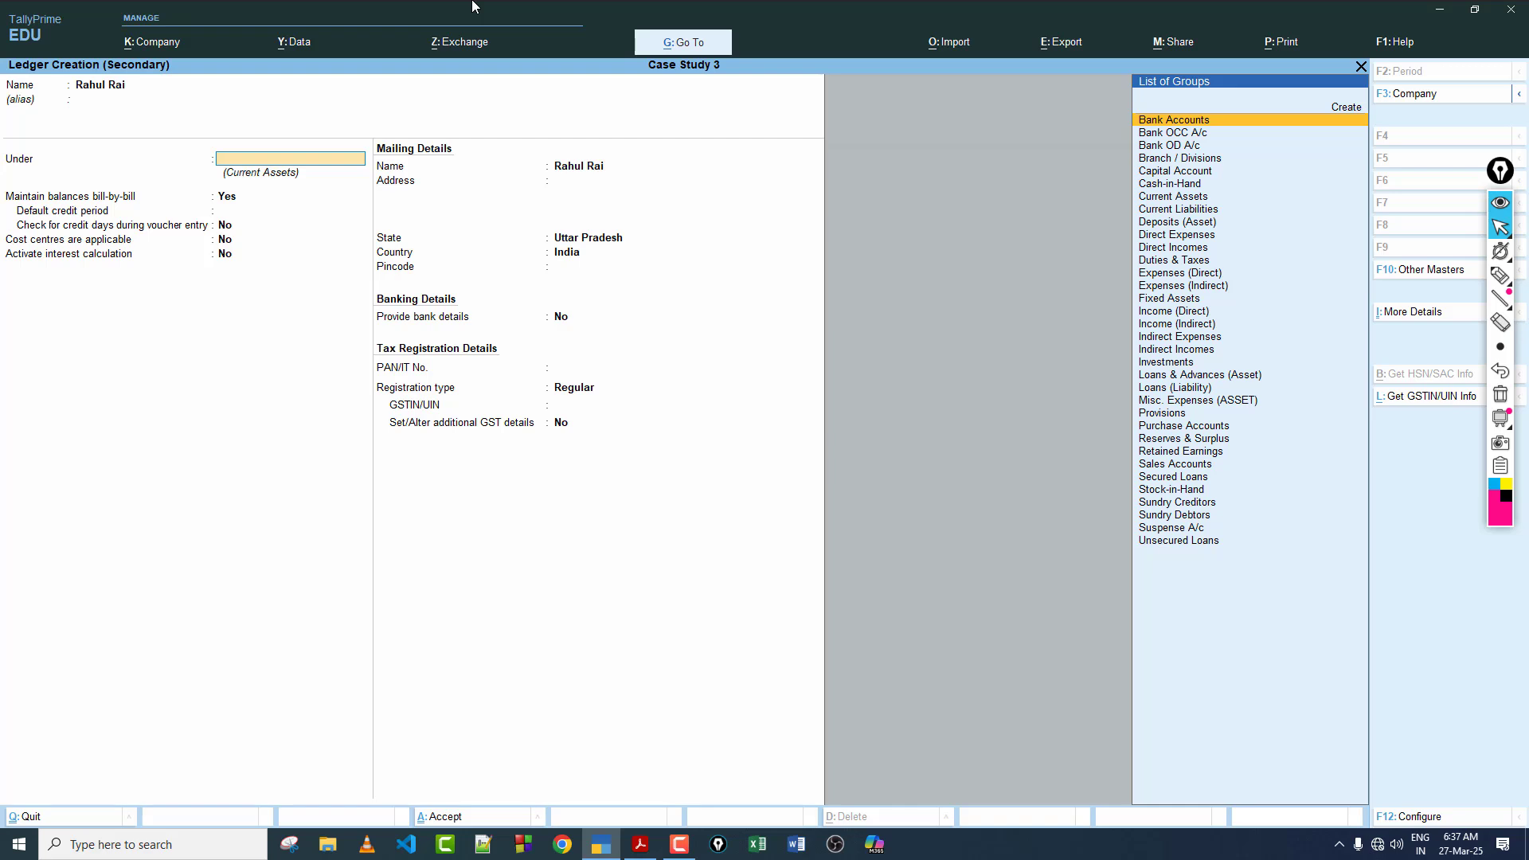
text(S)
key(Down)
key(Down)
key(Down)
key(Down)
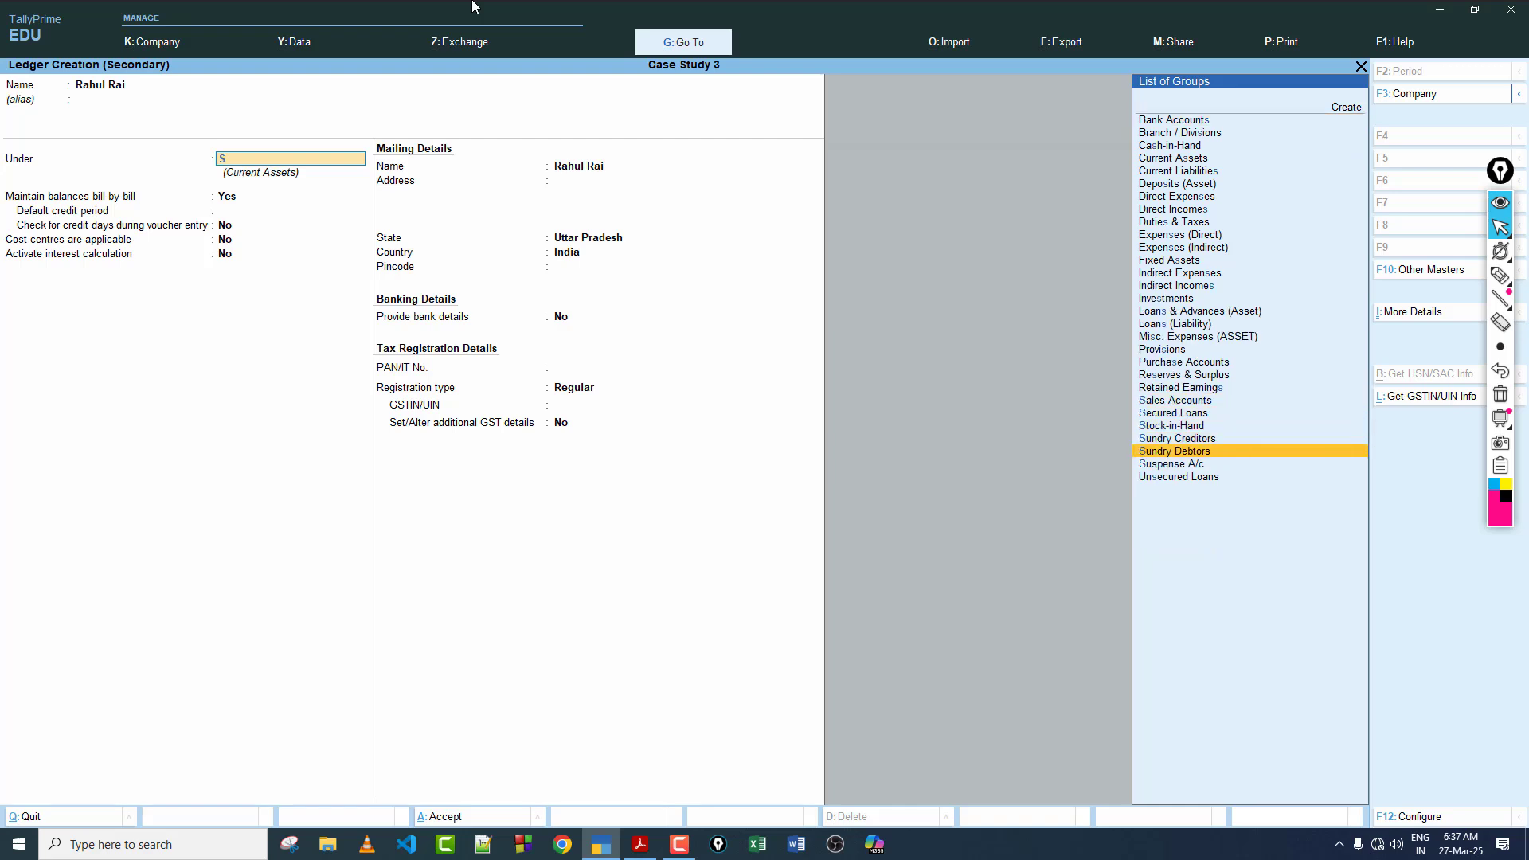
key(Return)
key(Return)
key(Return)
key(Return)
key(Return)
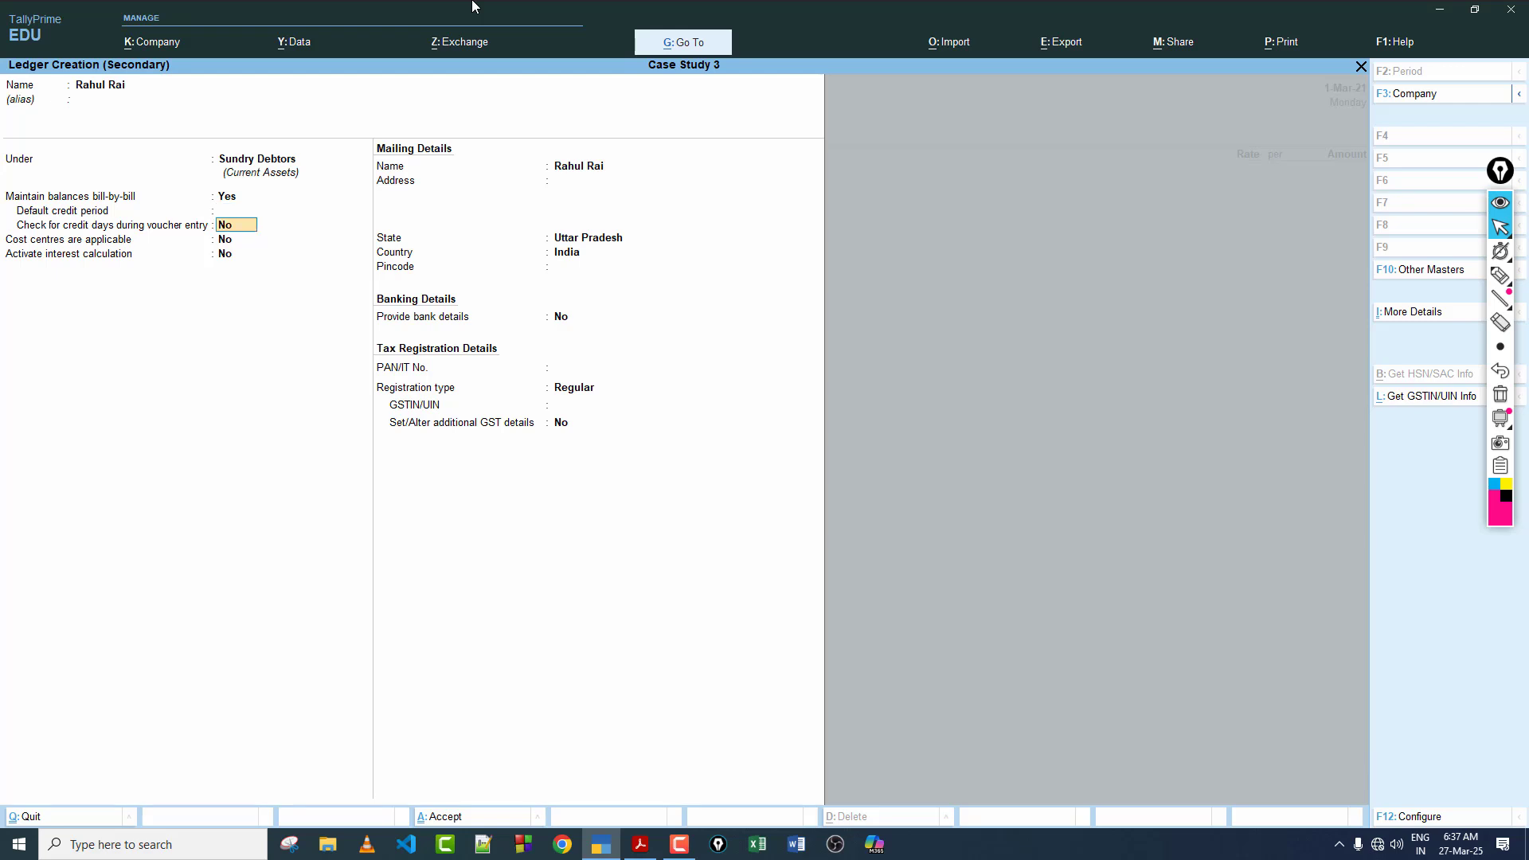
Step: Keep Uttar Pradesh, India and the Regular registration type, leave the address and GSTIN blank, and save the customer's ledger
key(Return)
key(Return)
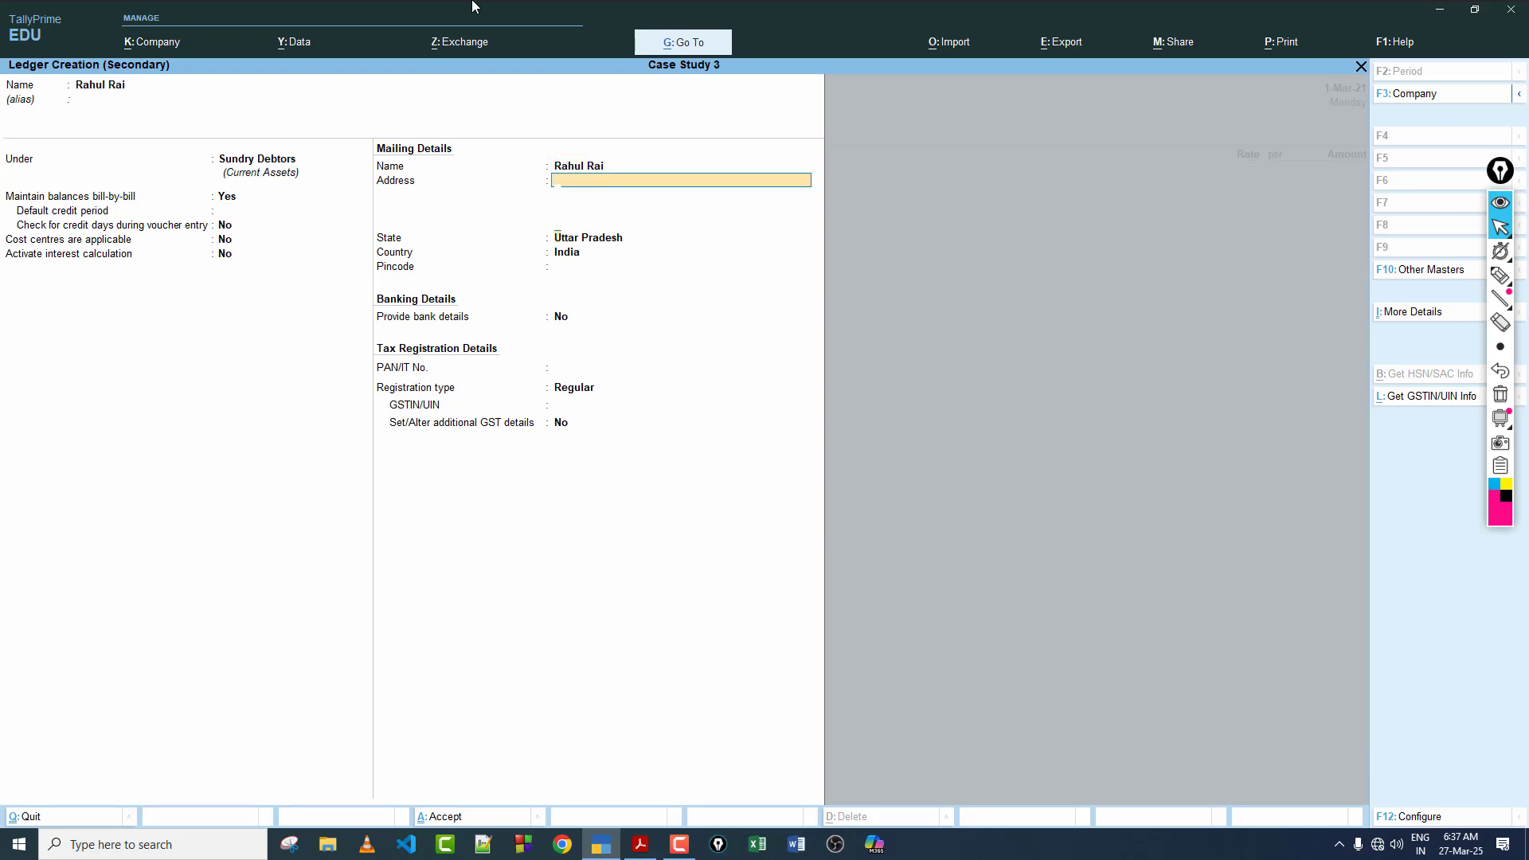
key(Return)
key(Return)
key(Return)
key(Return)
key(Return)
key(Return)
key(Return)
key(Return)
key(Return)
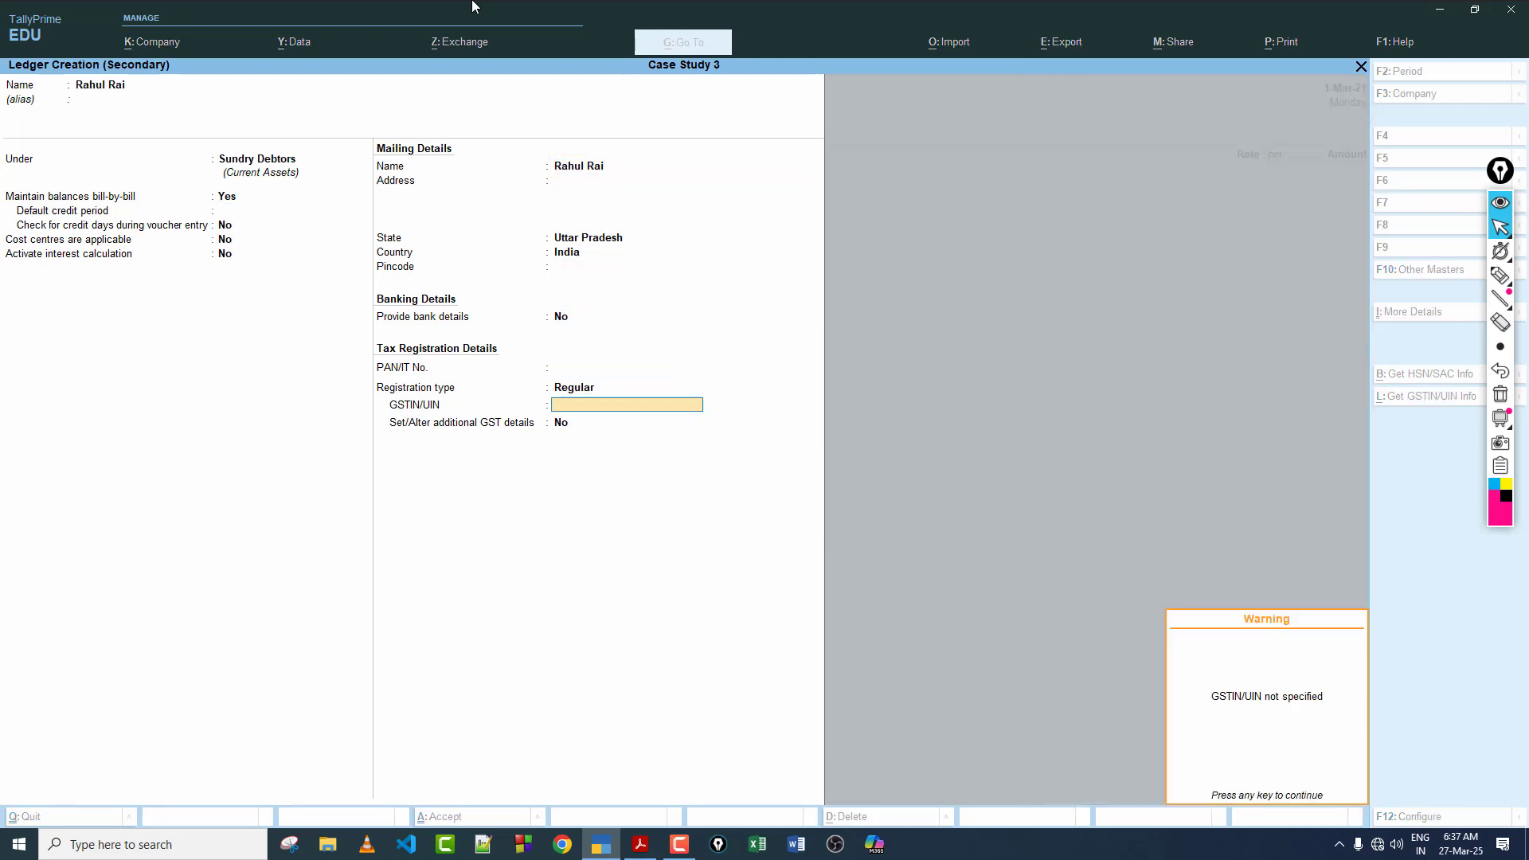
Step: Leave the dispatch details blank, accept the party details and continue to the sales voucher's particulars
key(Return)
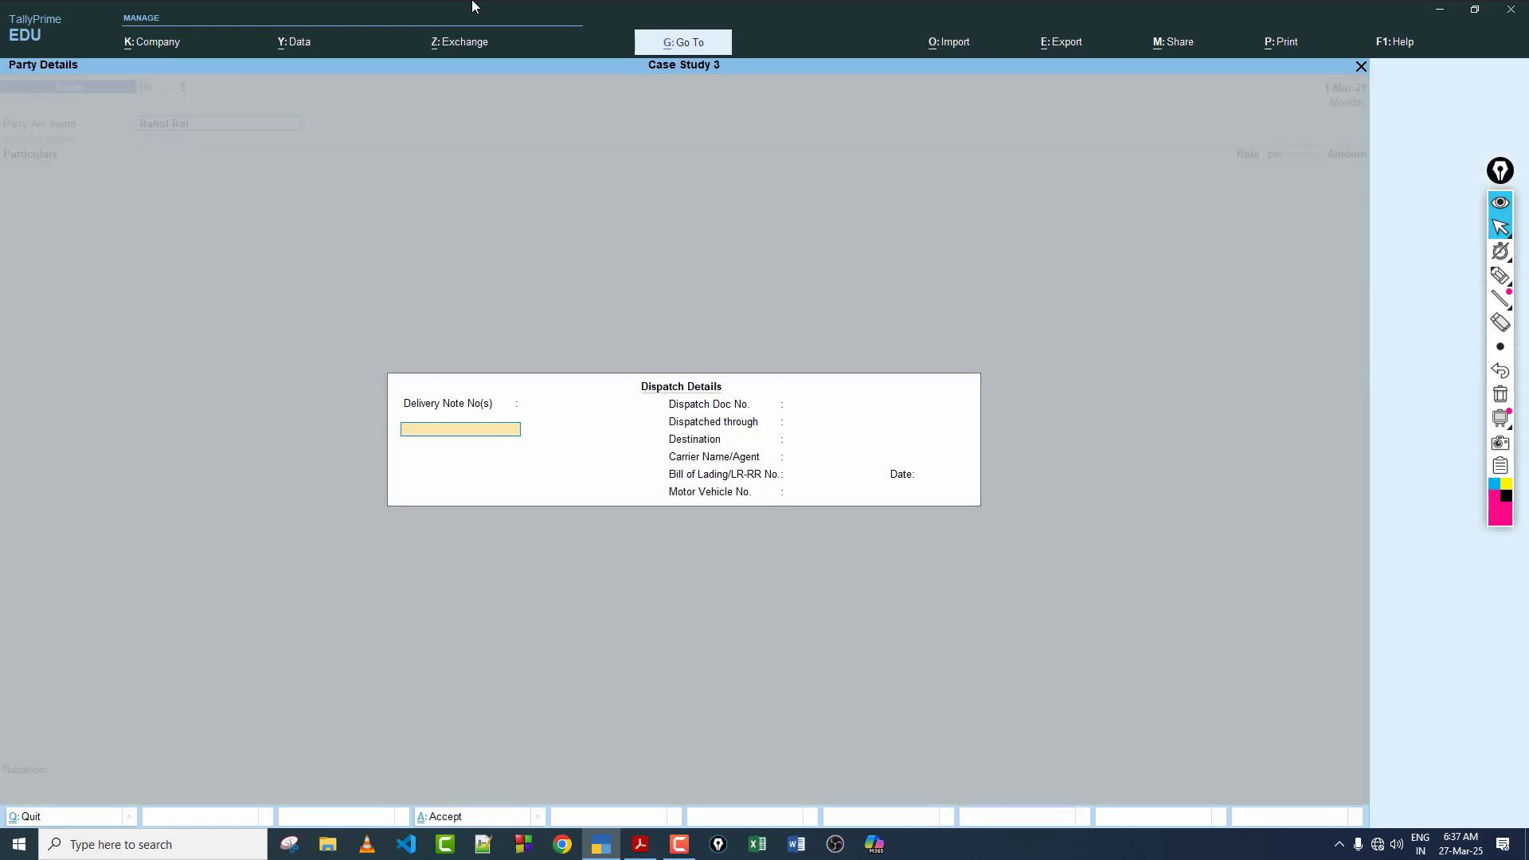
key(Return)
key(Return)
key(Return)
key(Return)
key(Return)
key(Return)
key(Return)
key(Return)
key(Return)
key(Return)
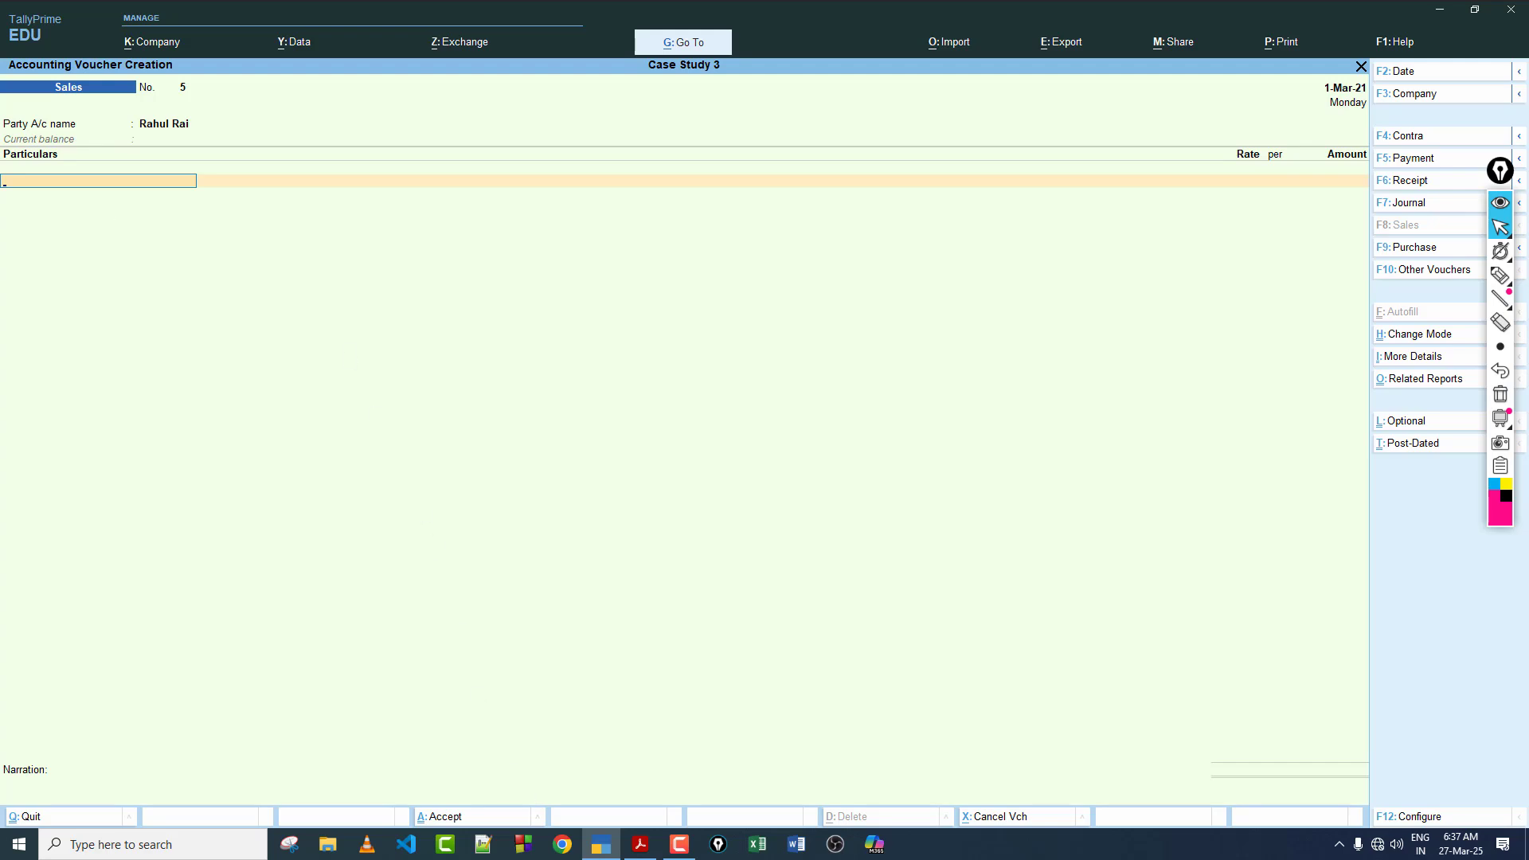
Step: Copy "Construction Services" from transaction 28 in the case study PDF and create a ledger with that name in TallyPrime
click(640, 845)
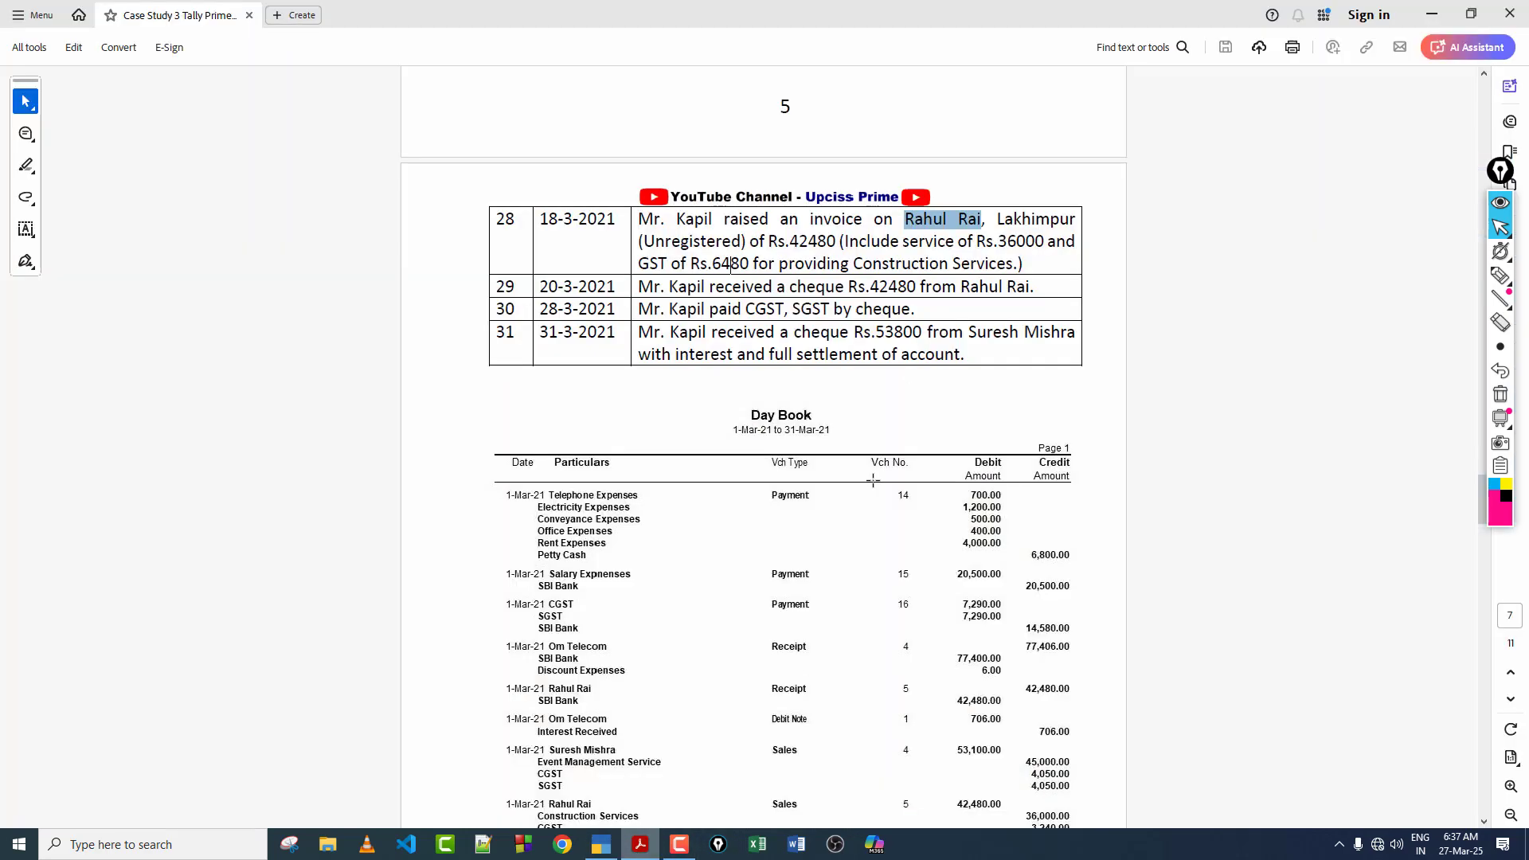
click(975, 285)
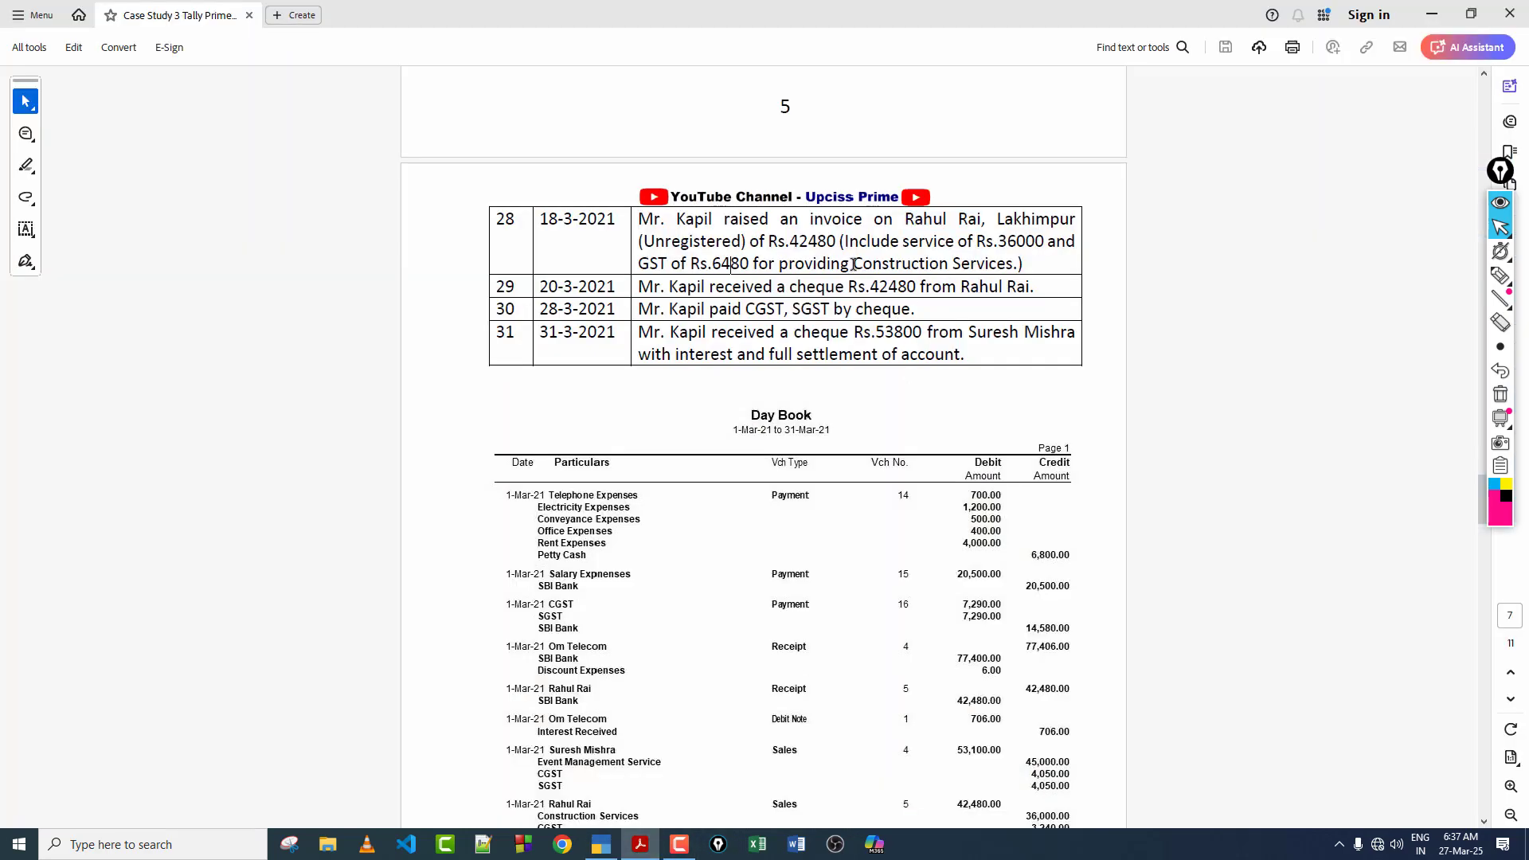
drag(853, 263, 1012, 264)
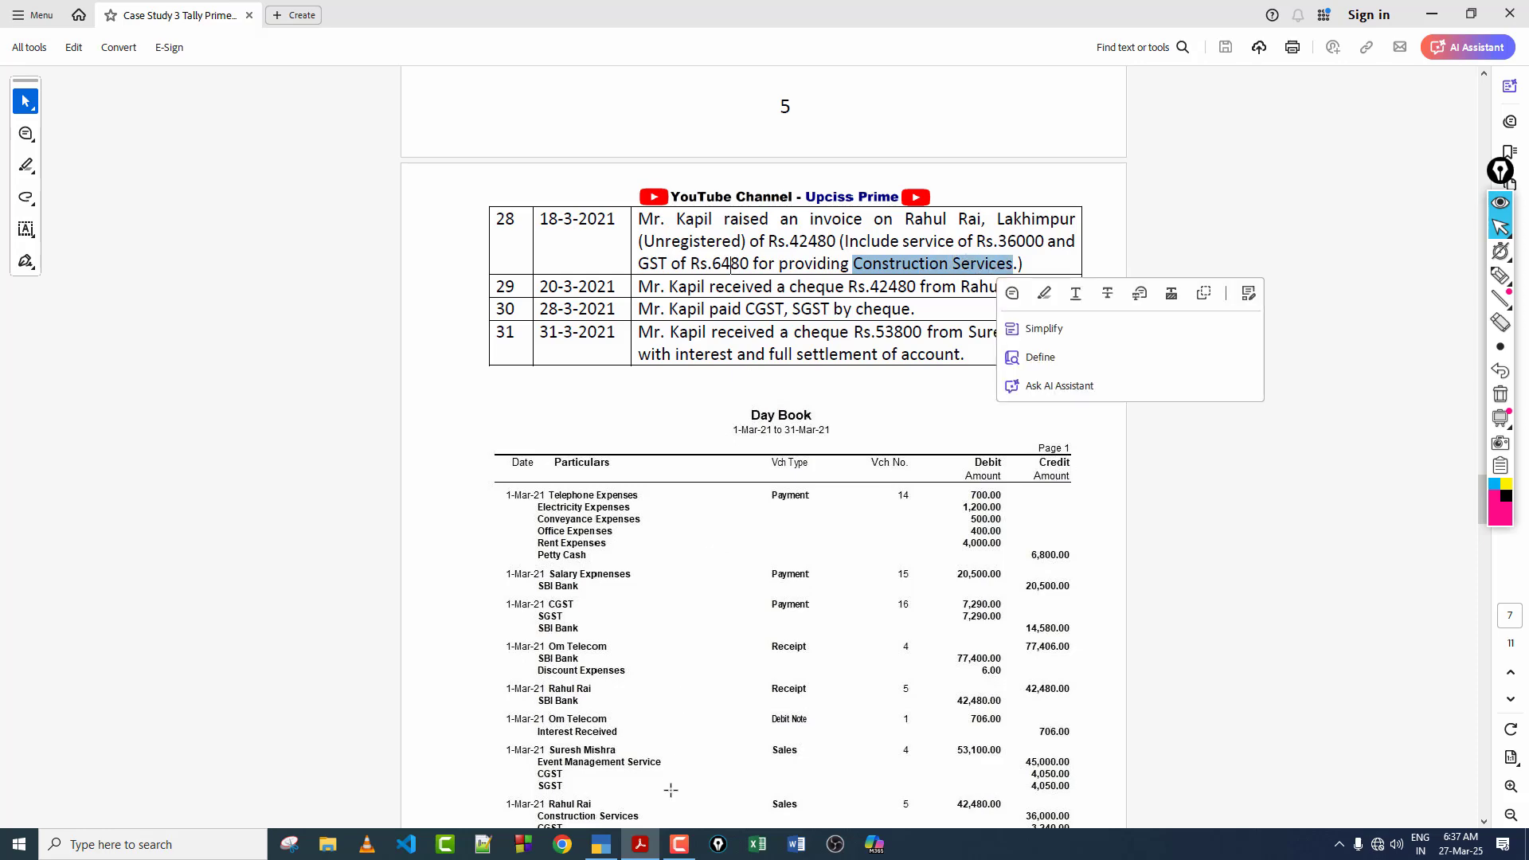
key(ctrl+c)
click(601, 844)
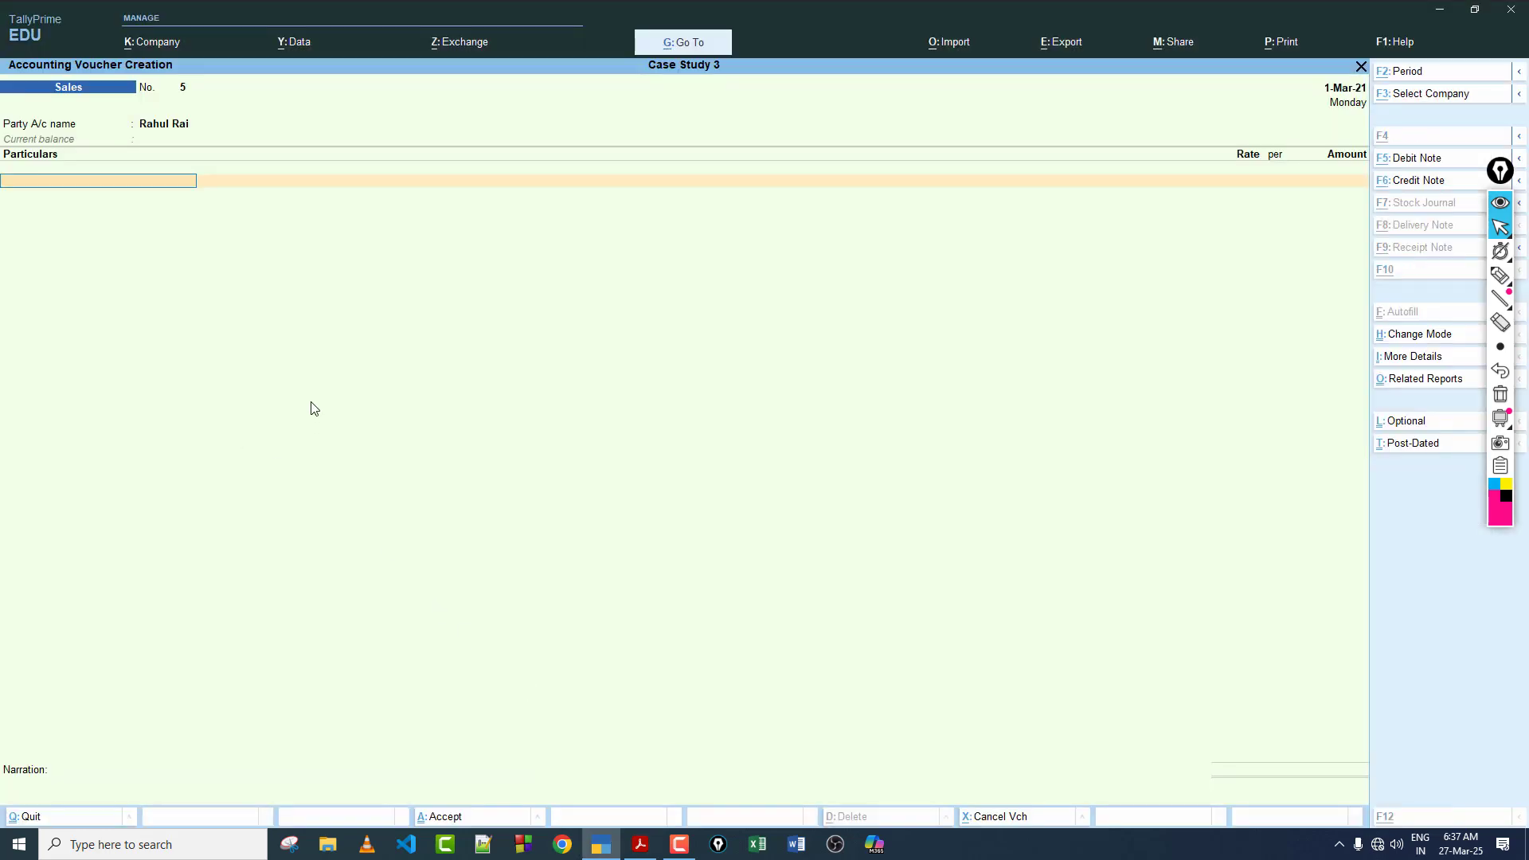
key(alt+c)
key(ctrl+alt+v)
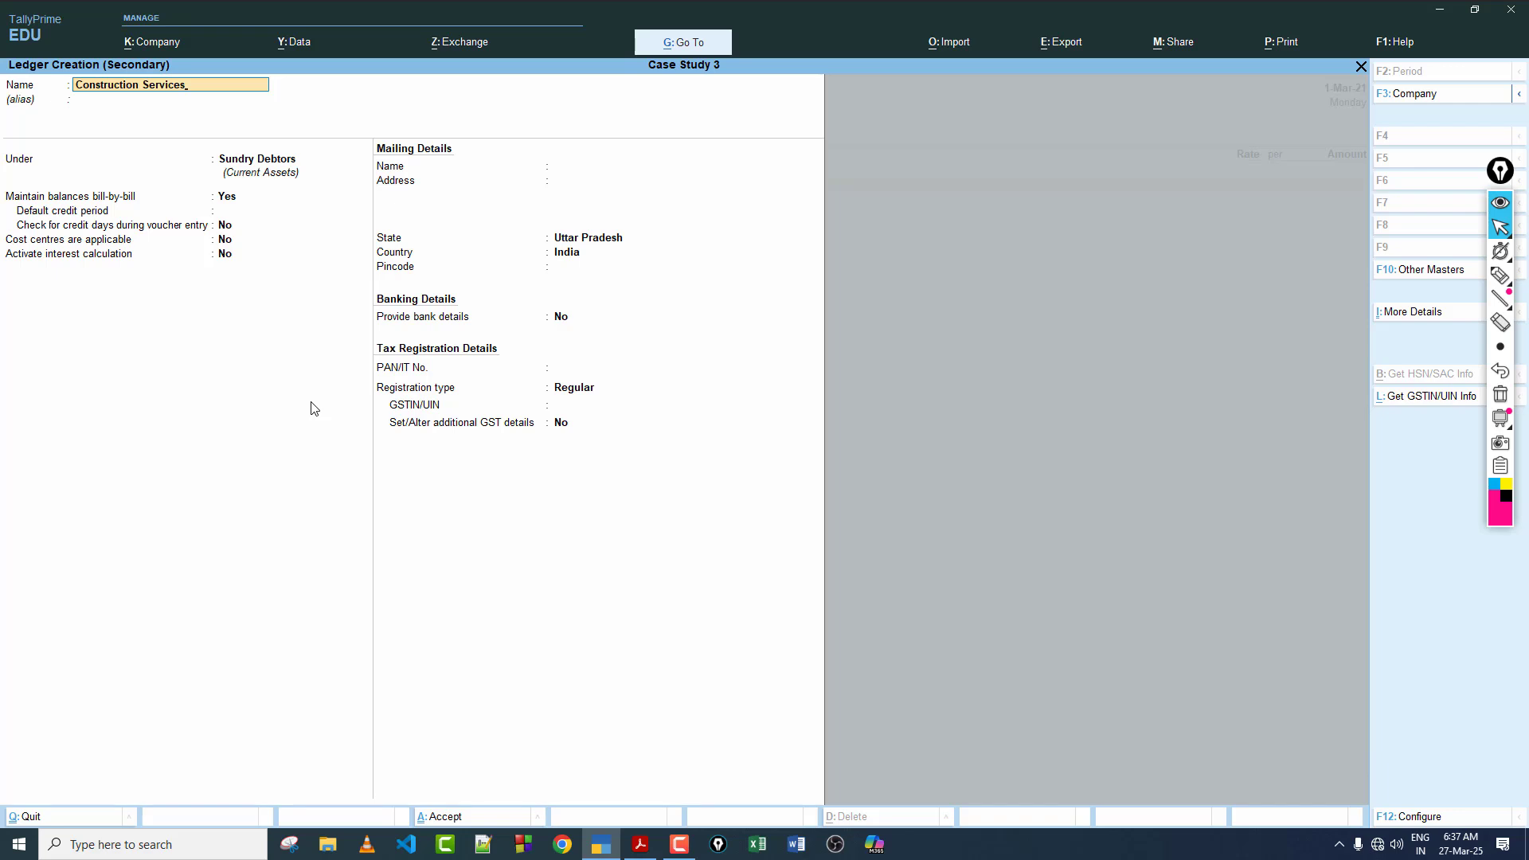
key(Return)
key(Return)
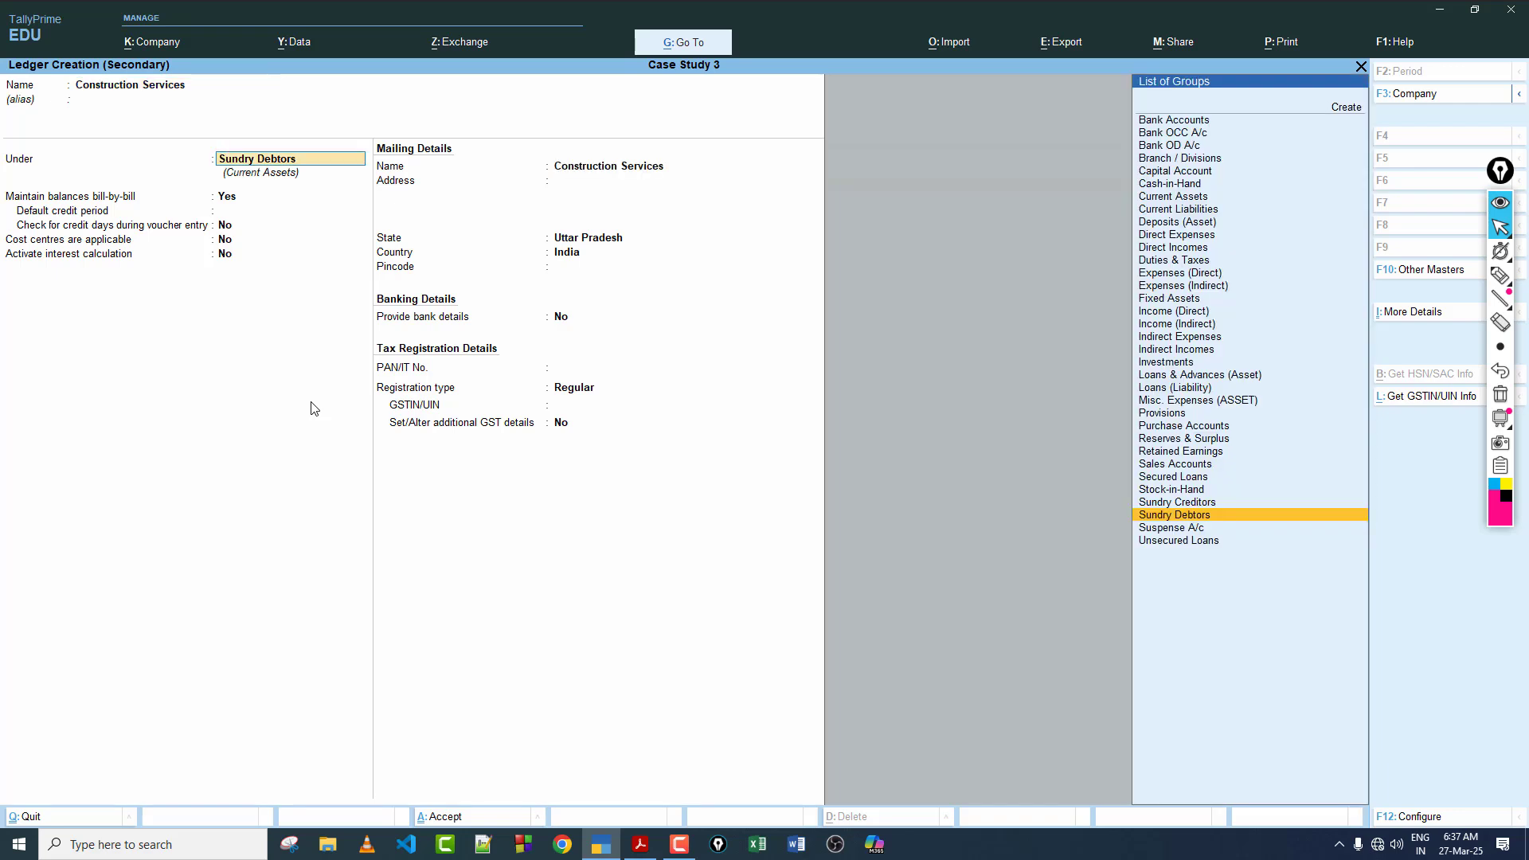
Step: Place the Construction Services ledger under Sales Accounts, keeping ledger type and assessable value Not Applicable and GST Applicable
text(Sa)
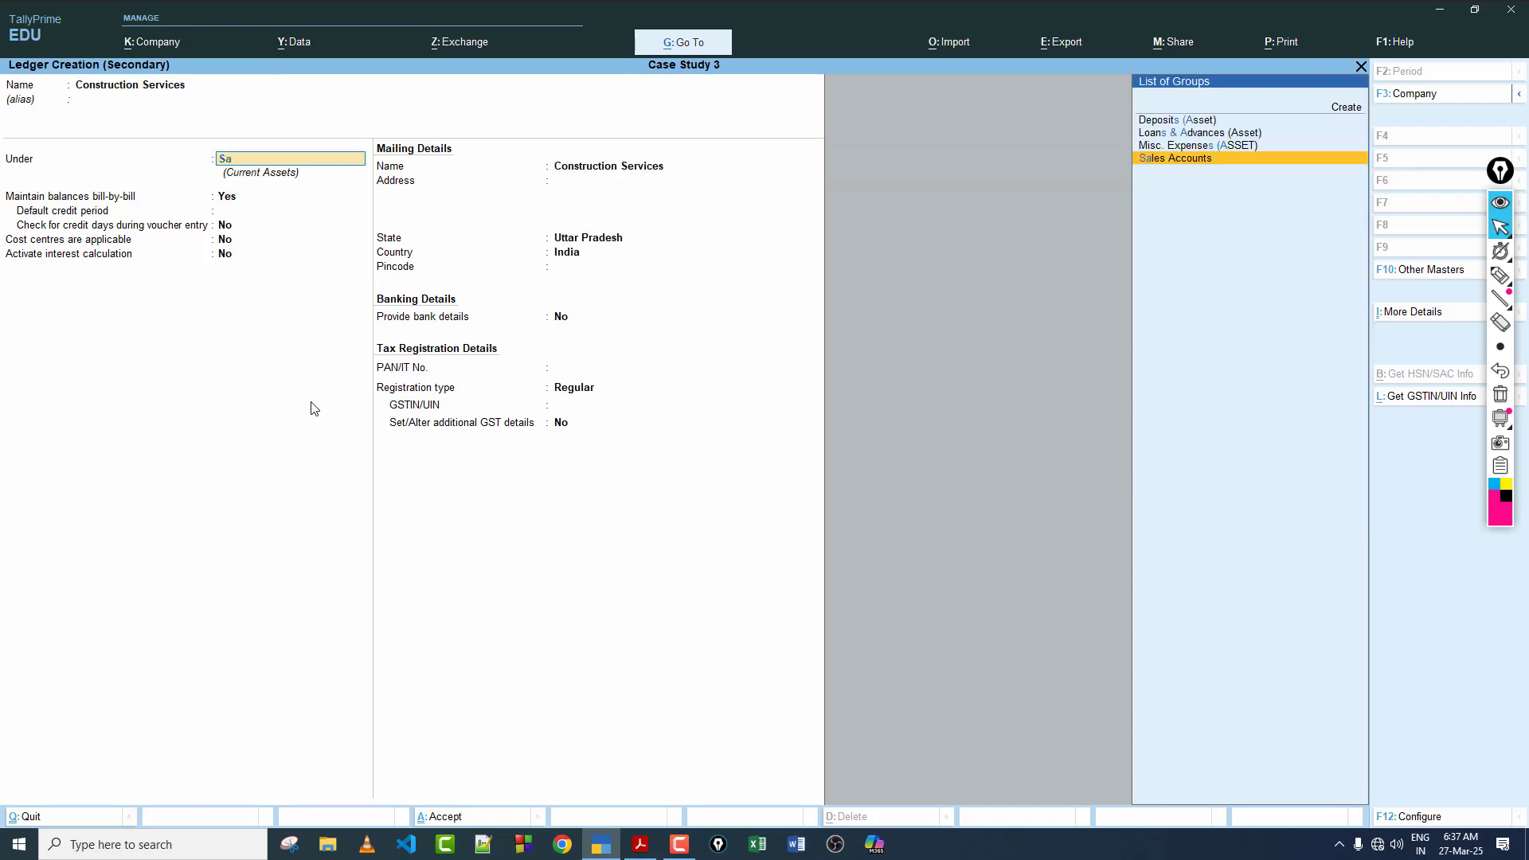
key(Return)
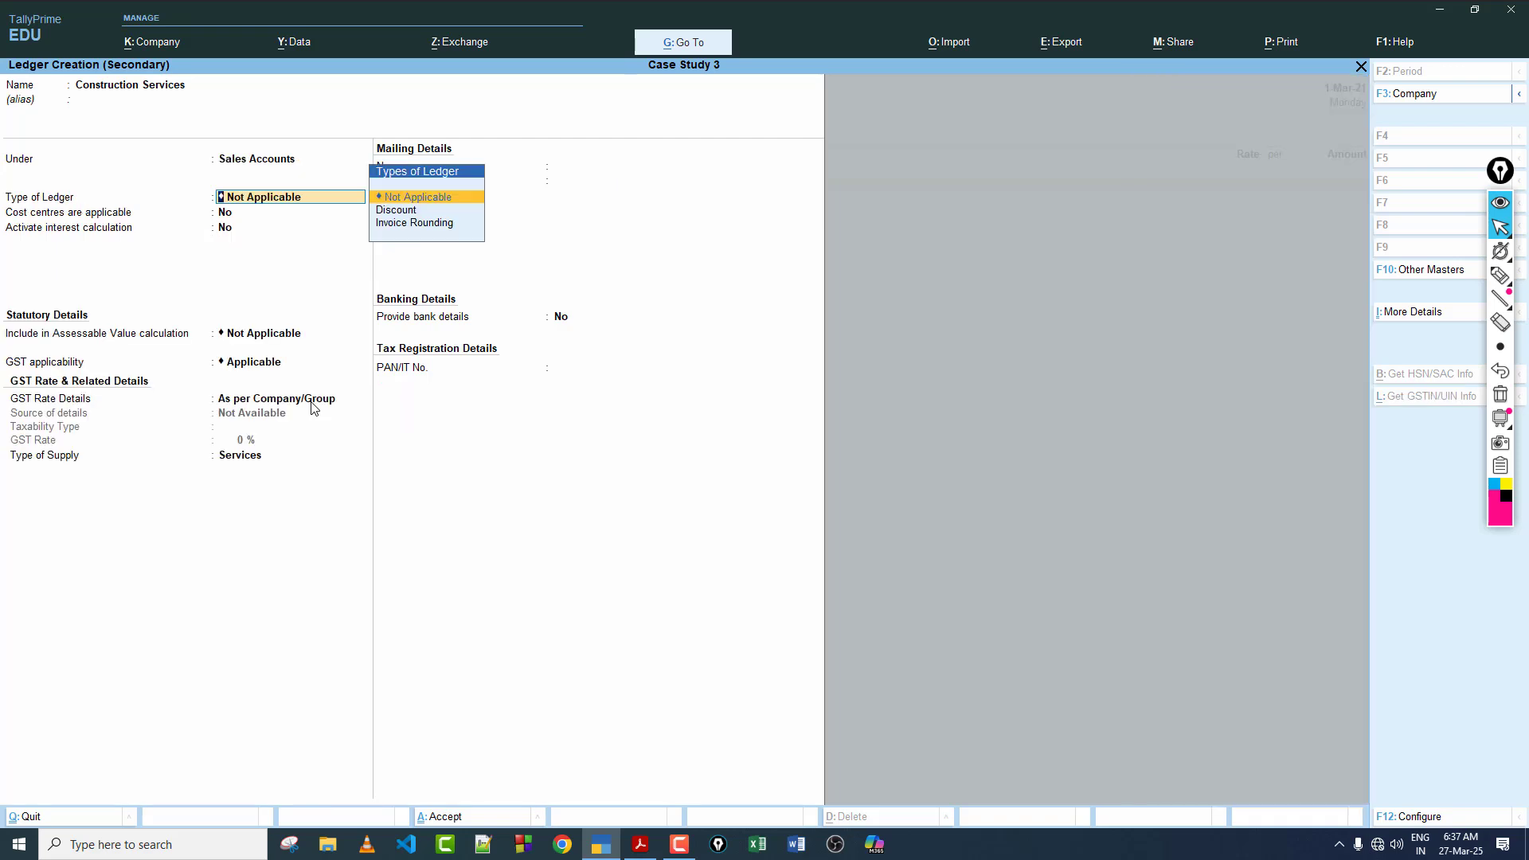
key(Return)
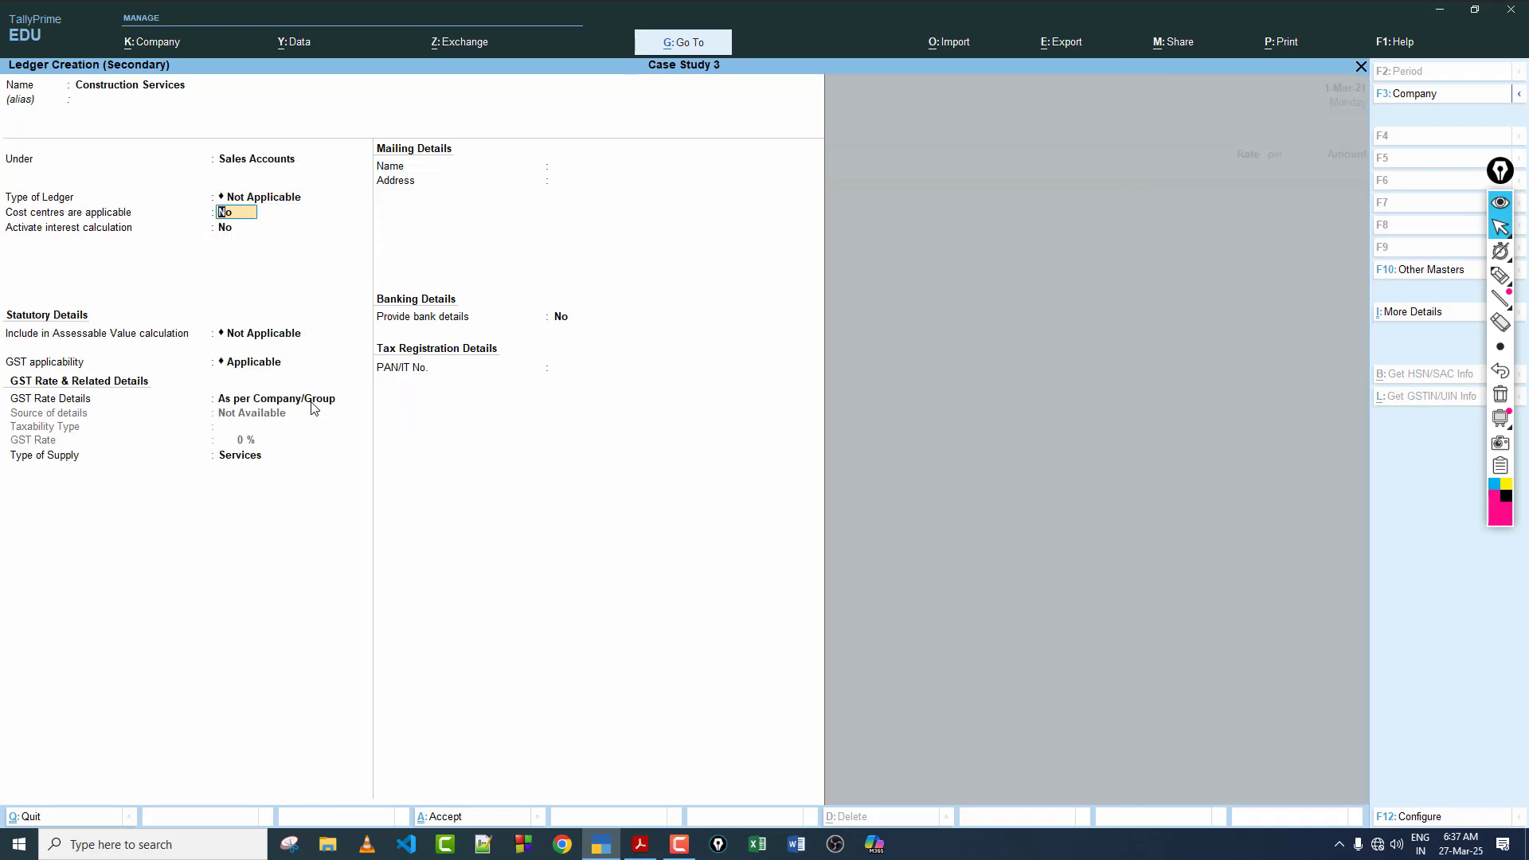
key(Return)
key(Return)
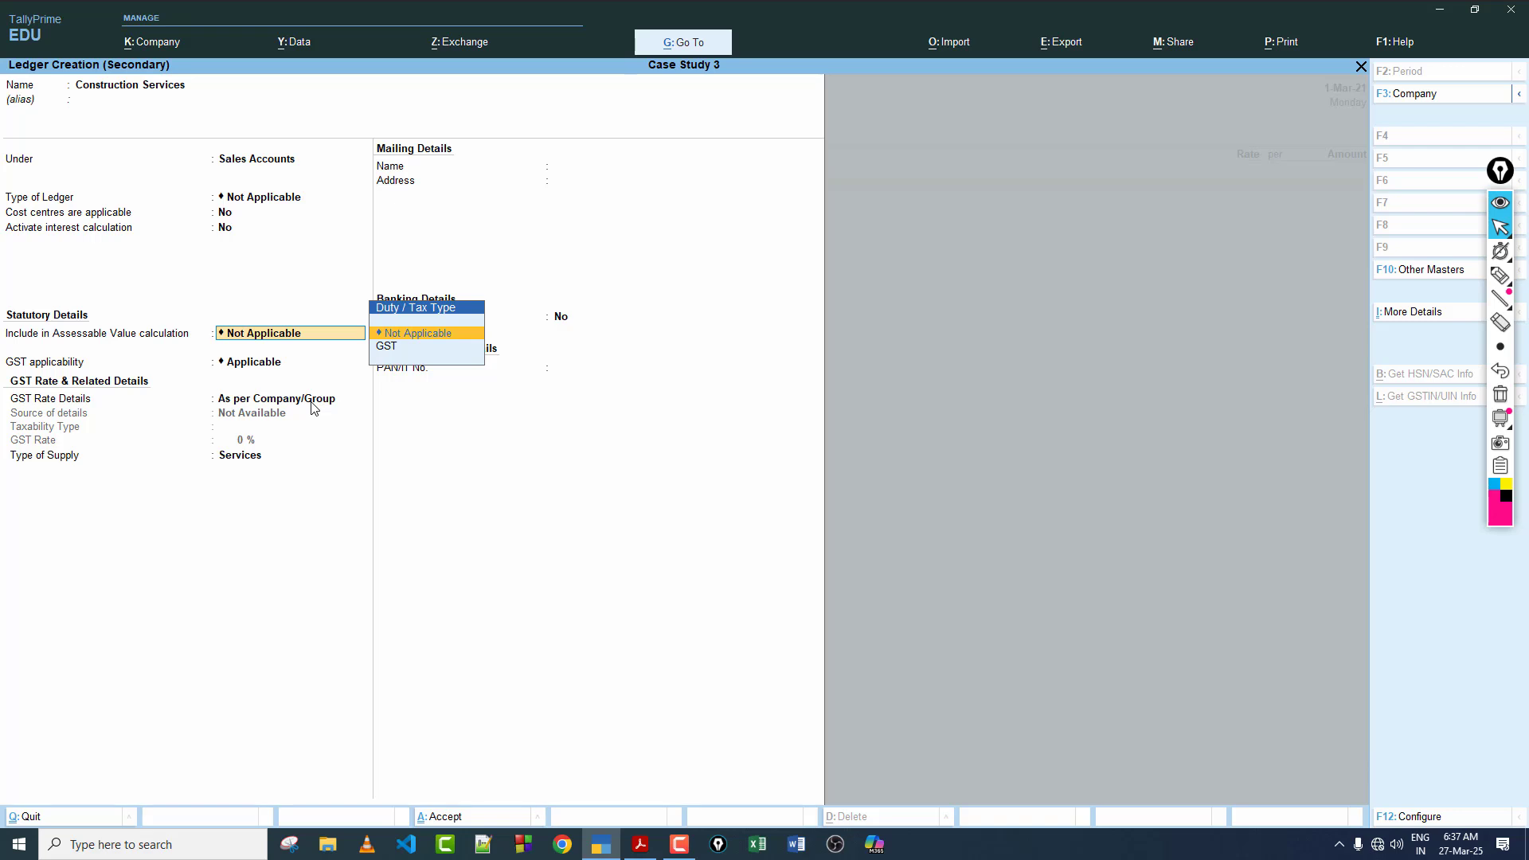
key(Return)
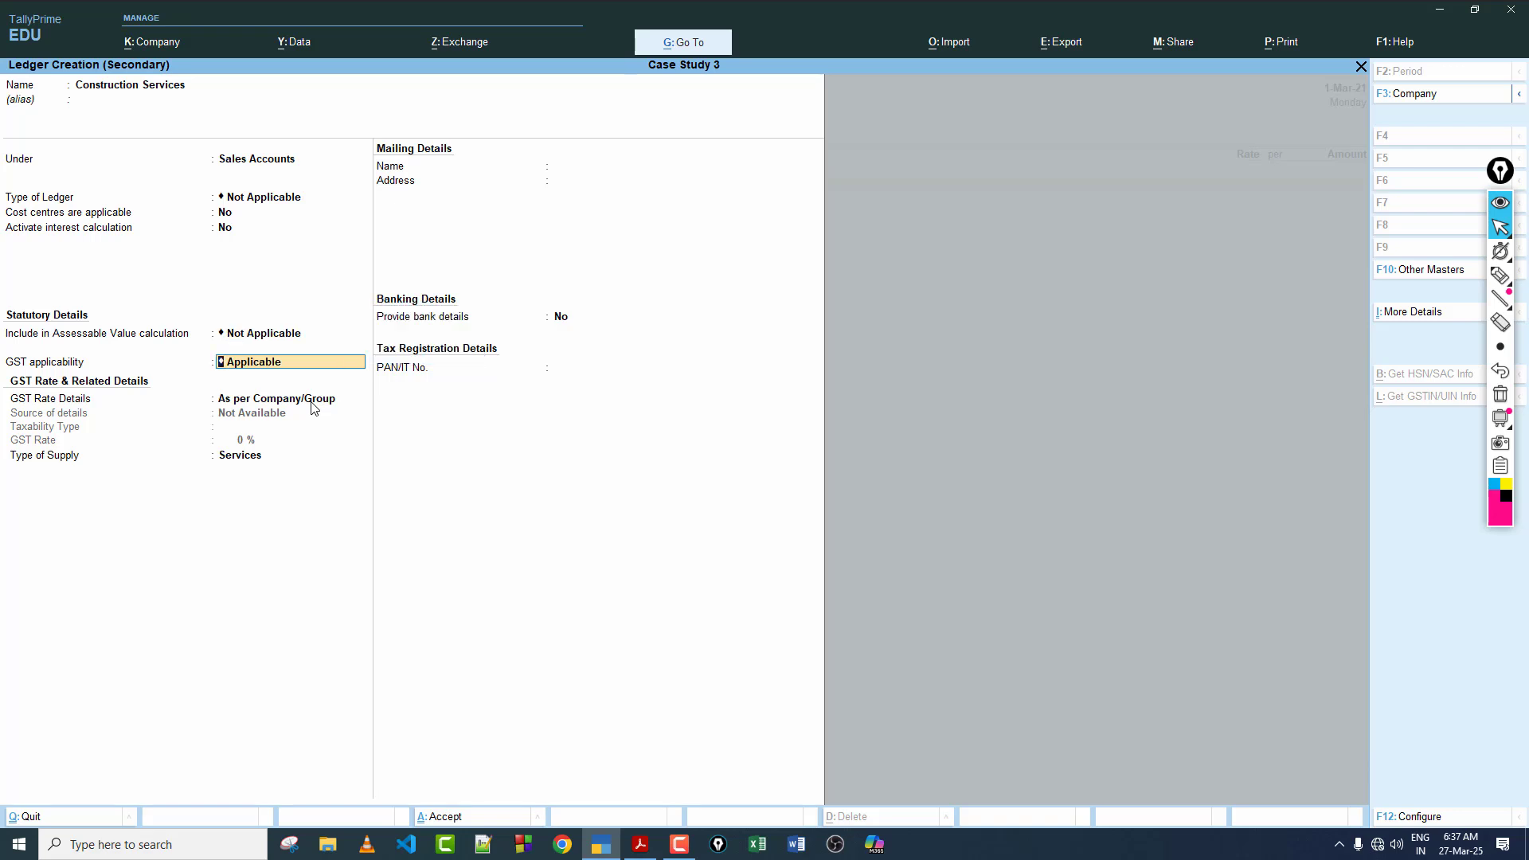
key(Return)
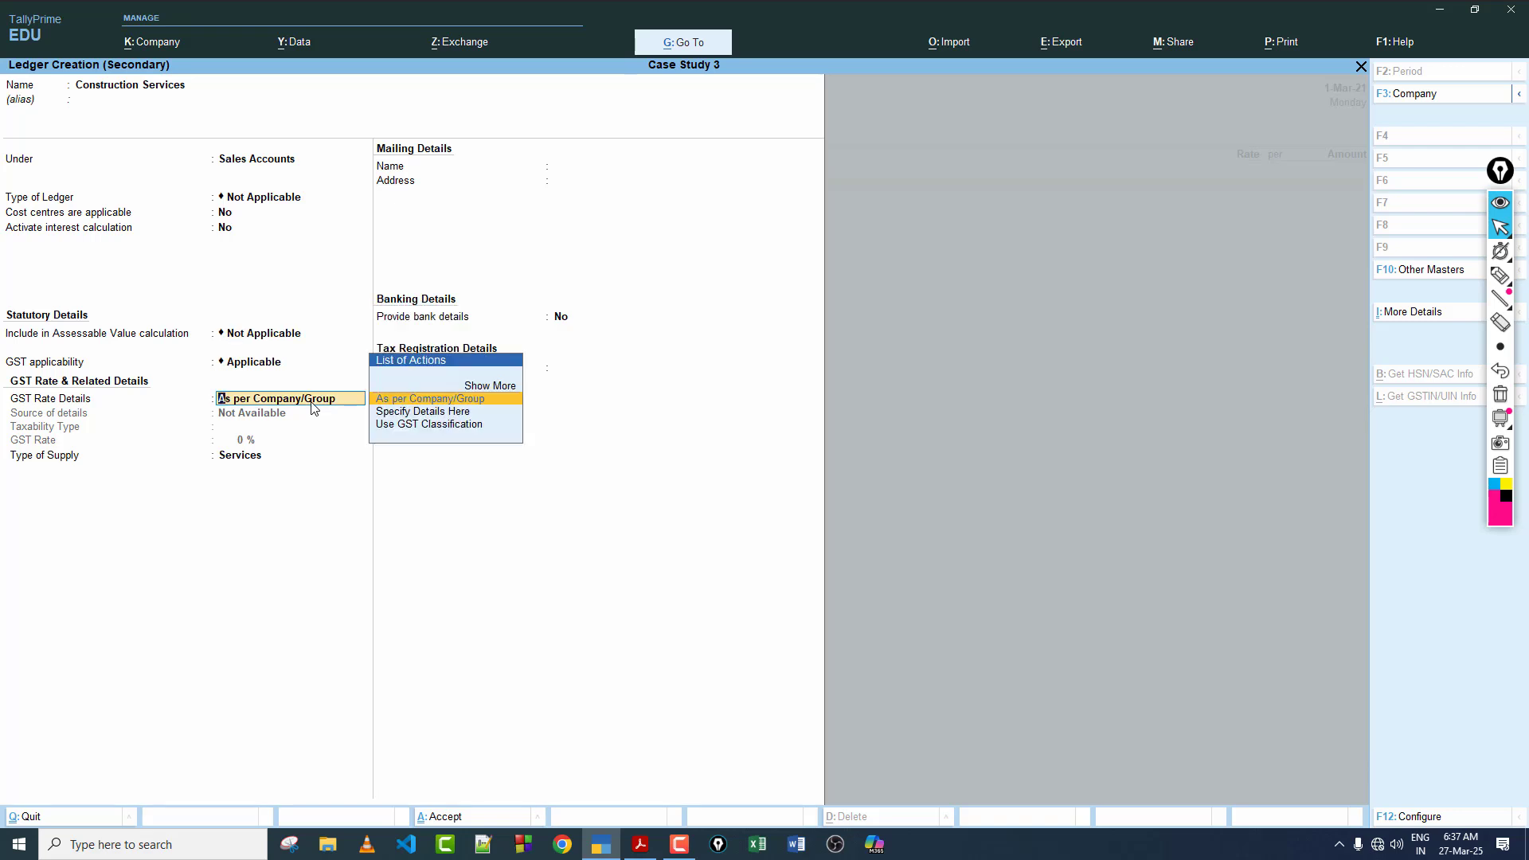
Step: Specify the ledger's GST details as Taxable at 18% with Services as the supply type, and save the ledger
key(Down)
key(Return)
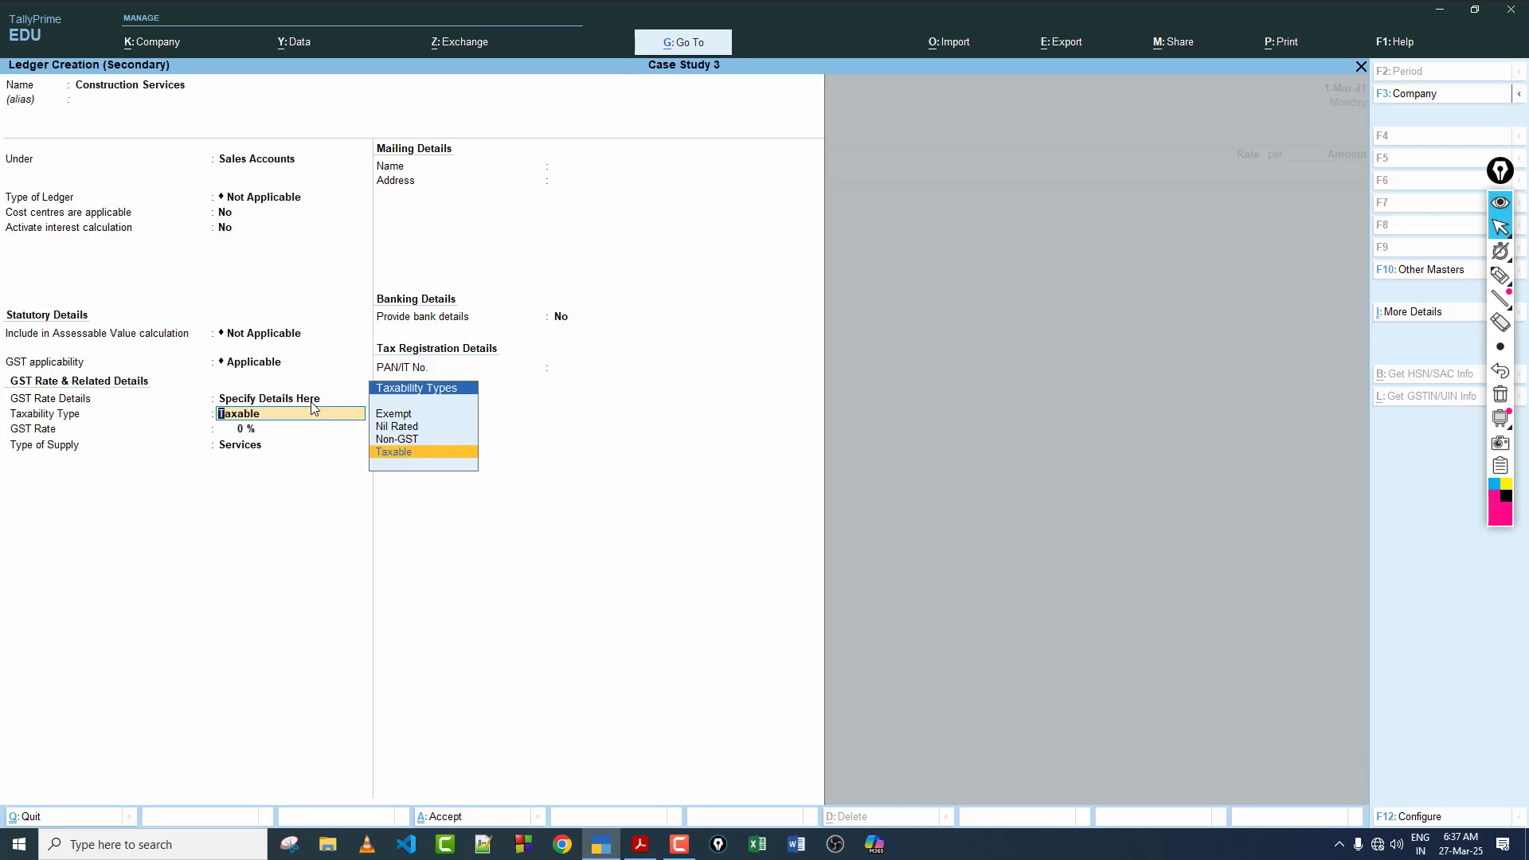
key(Return)
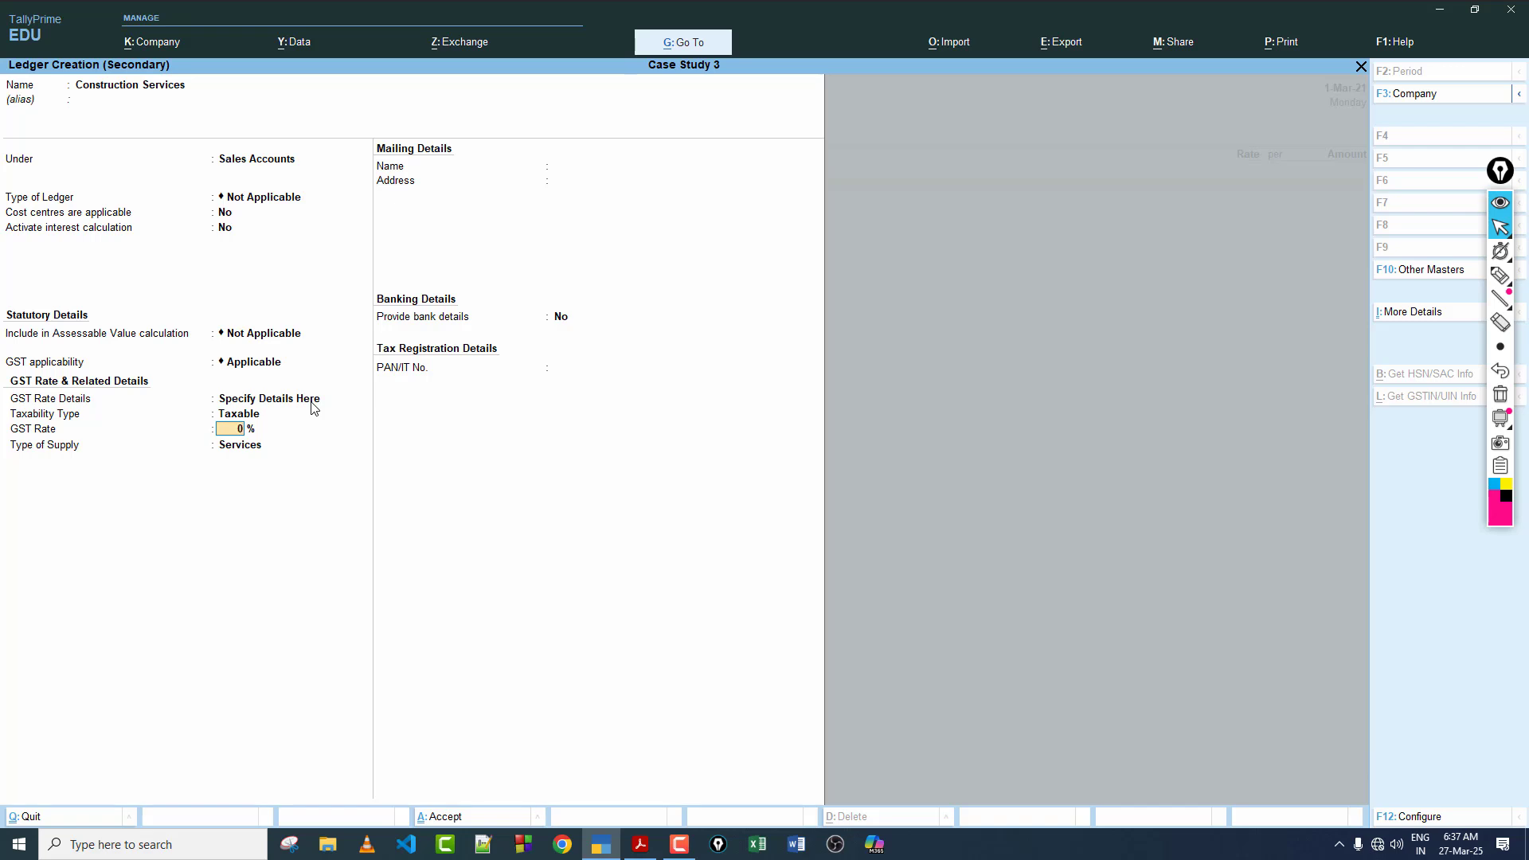
key(Return)
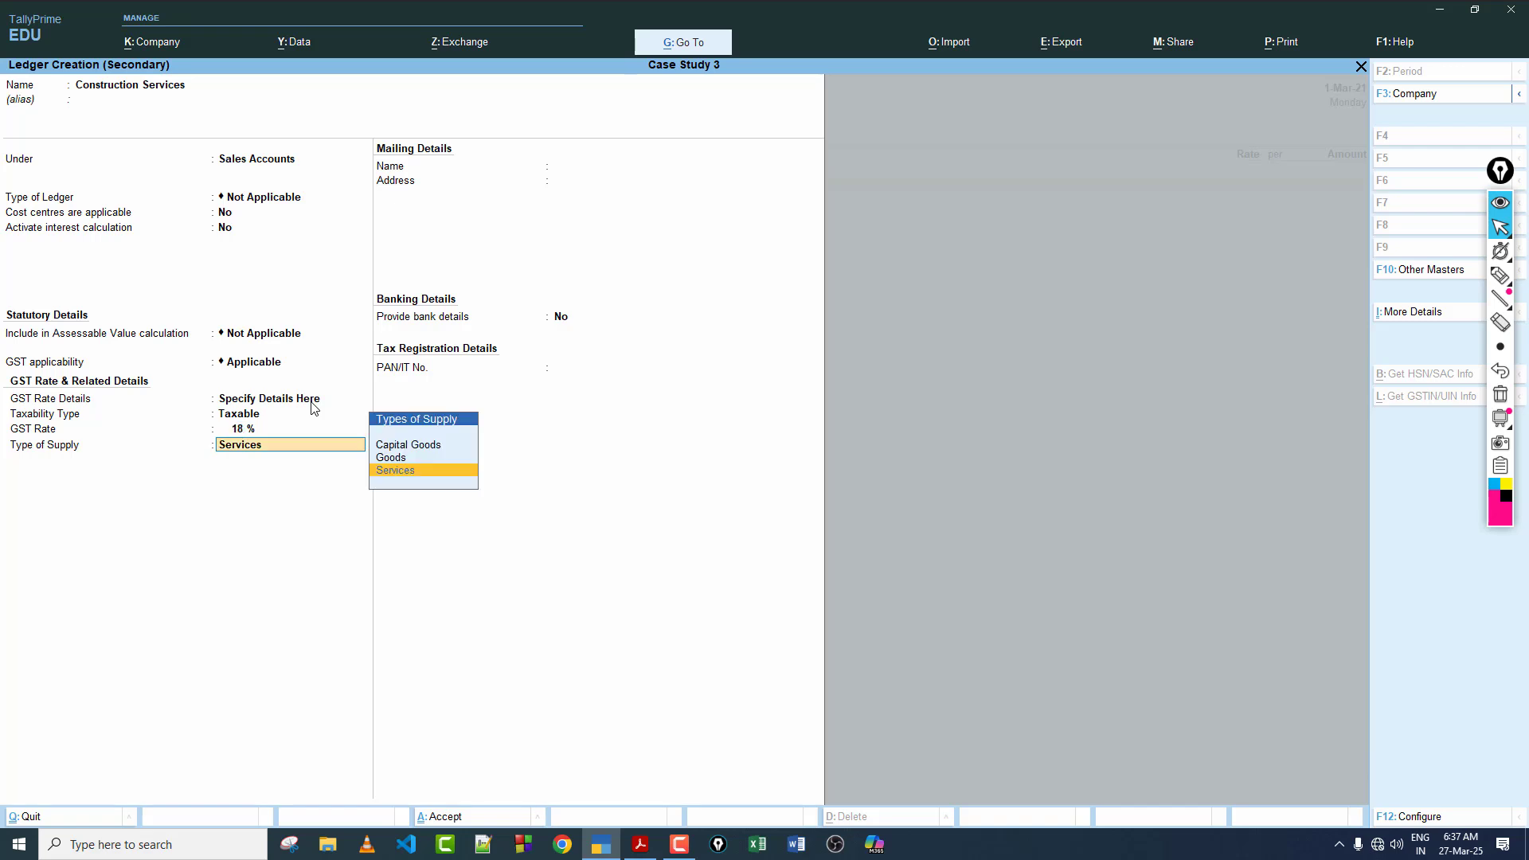
key(Return)
key(Return)
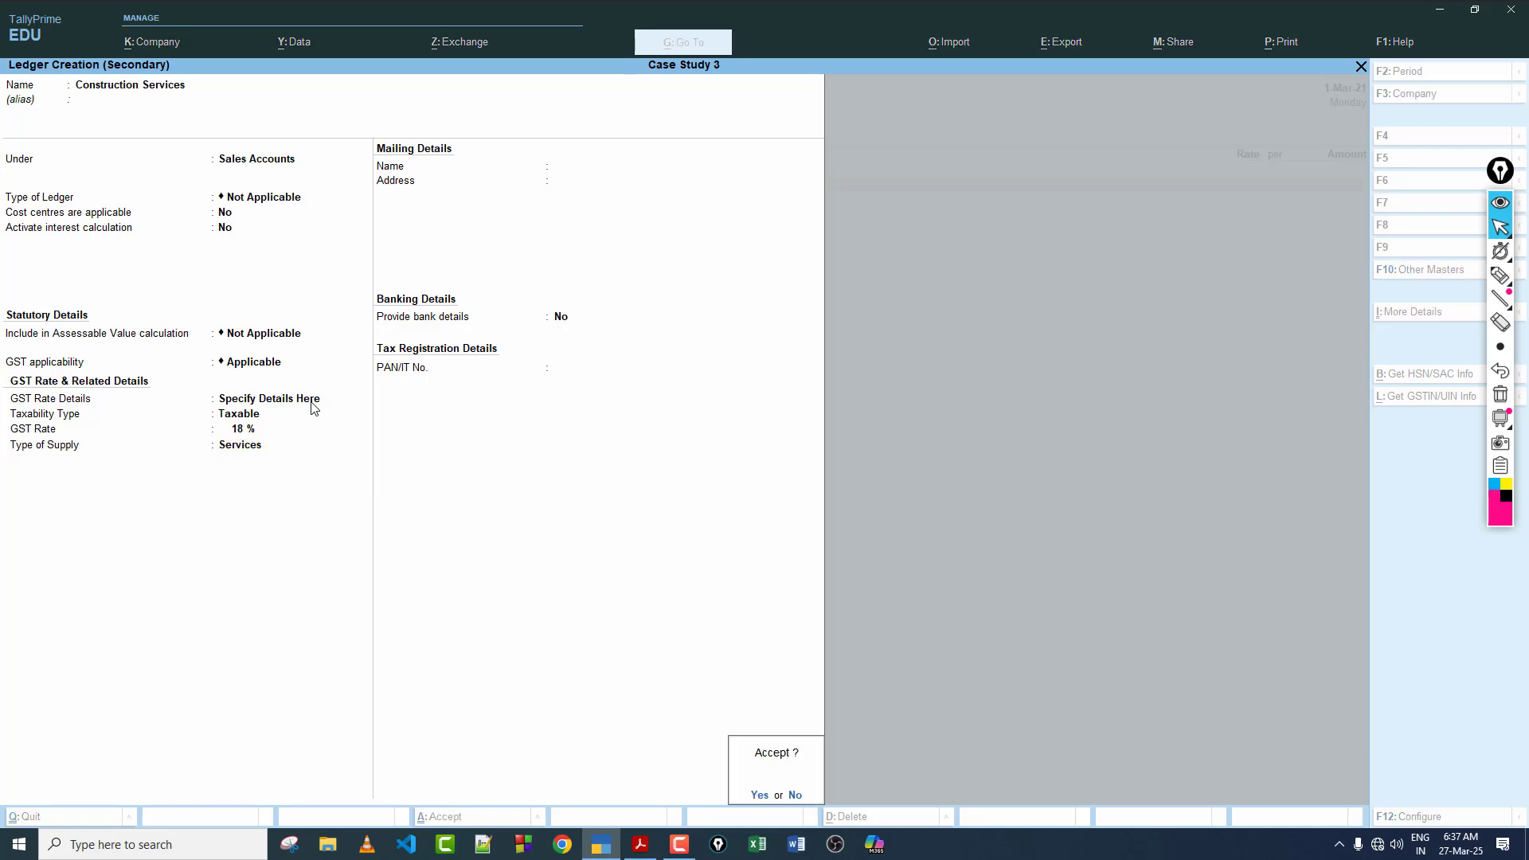
key(Return)
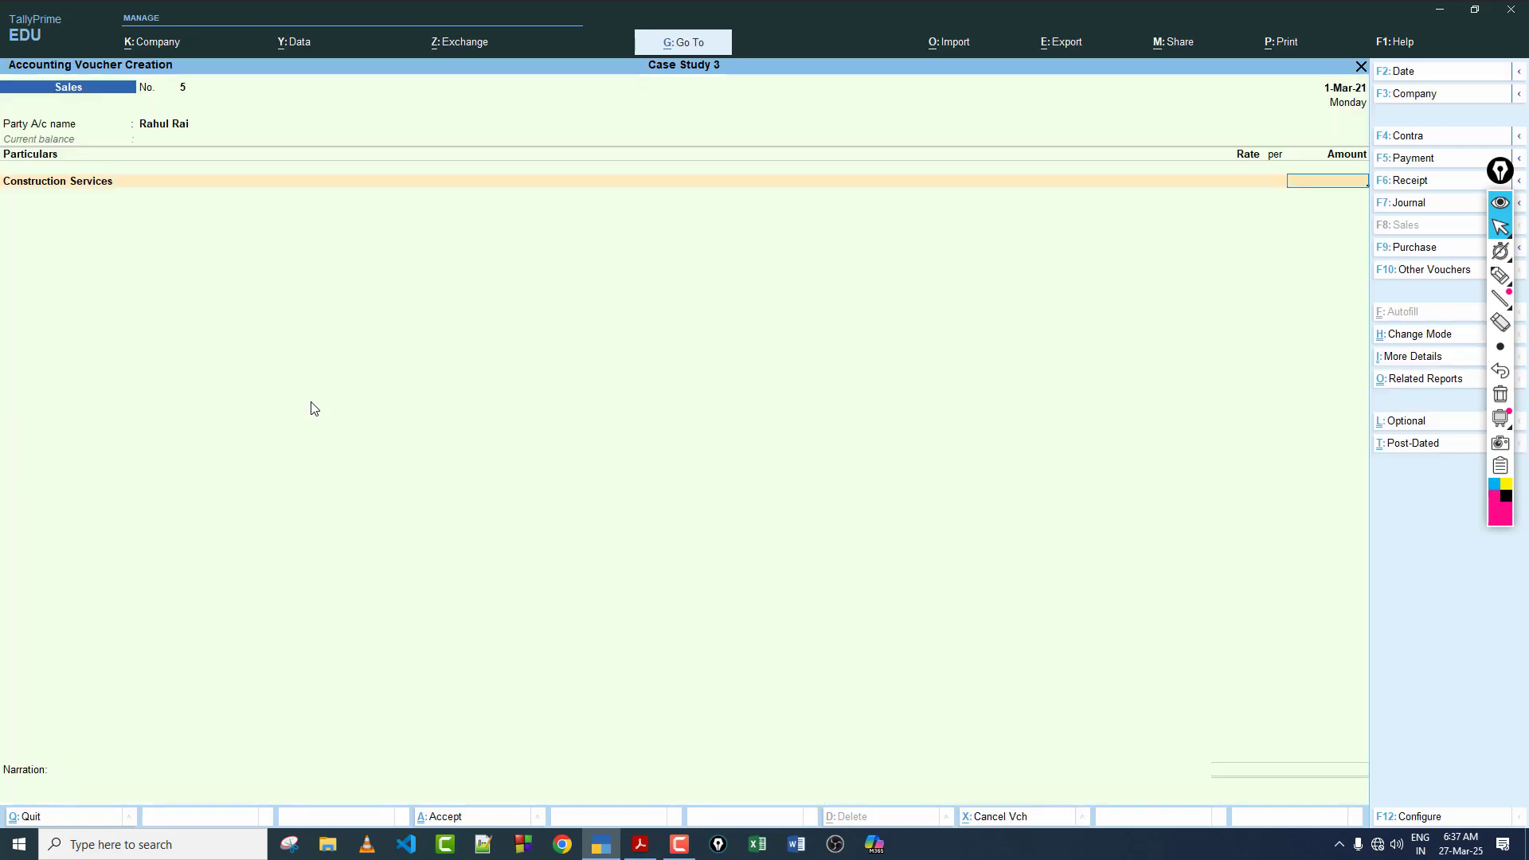
Step: Consult transaction 28 in the case study PDF and enter 36000 as the Construction Services amount in the sales voucher
click(642, 846)
click(1048, 248)
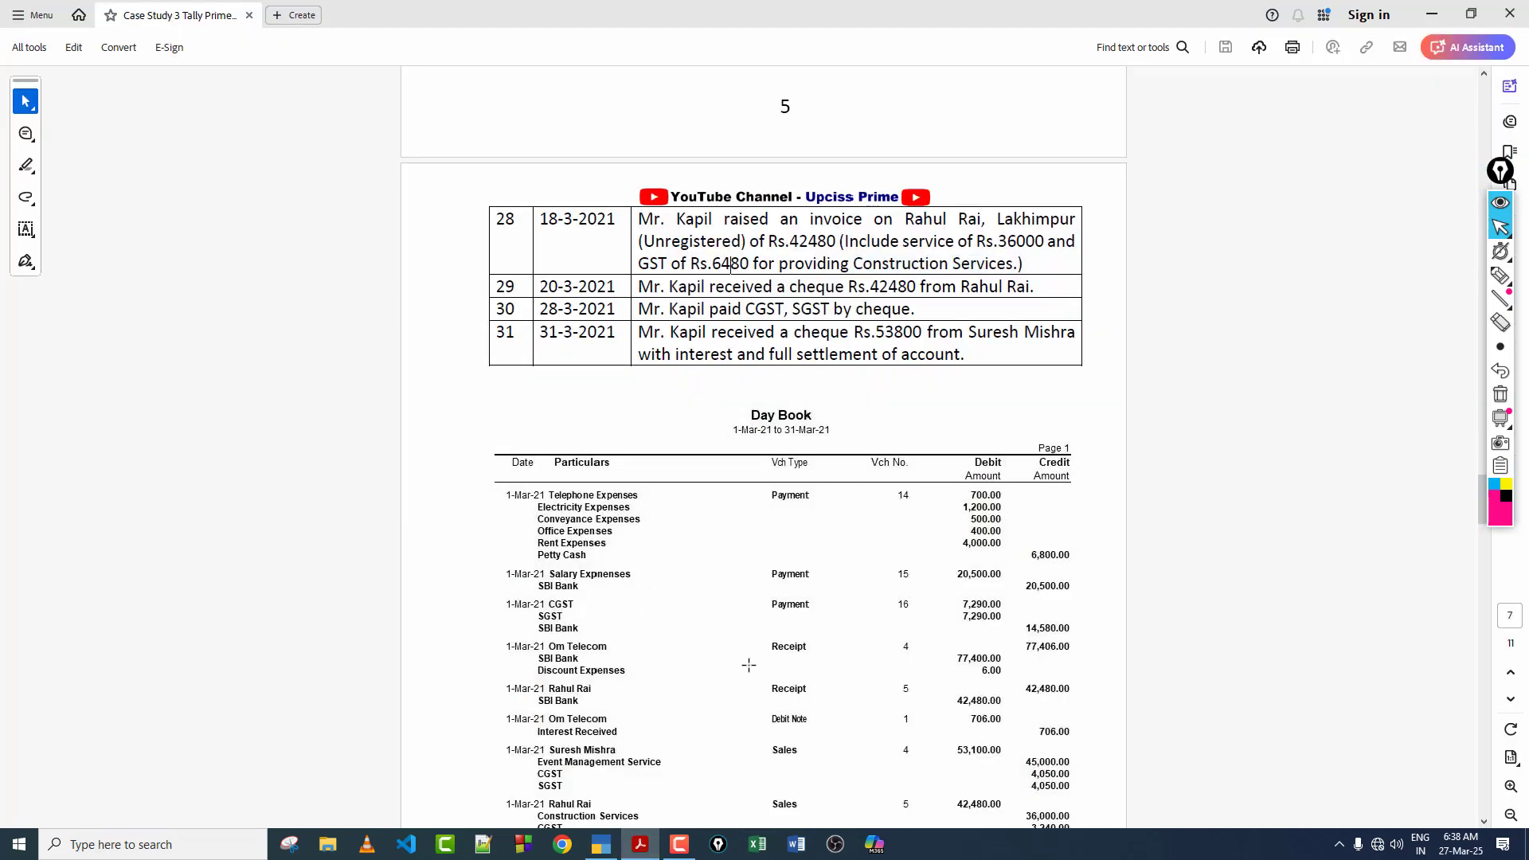
click(601, 845)
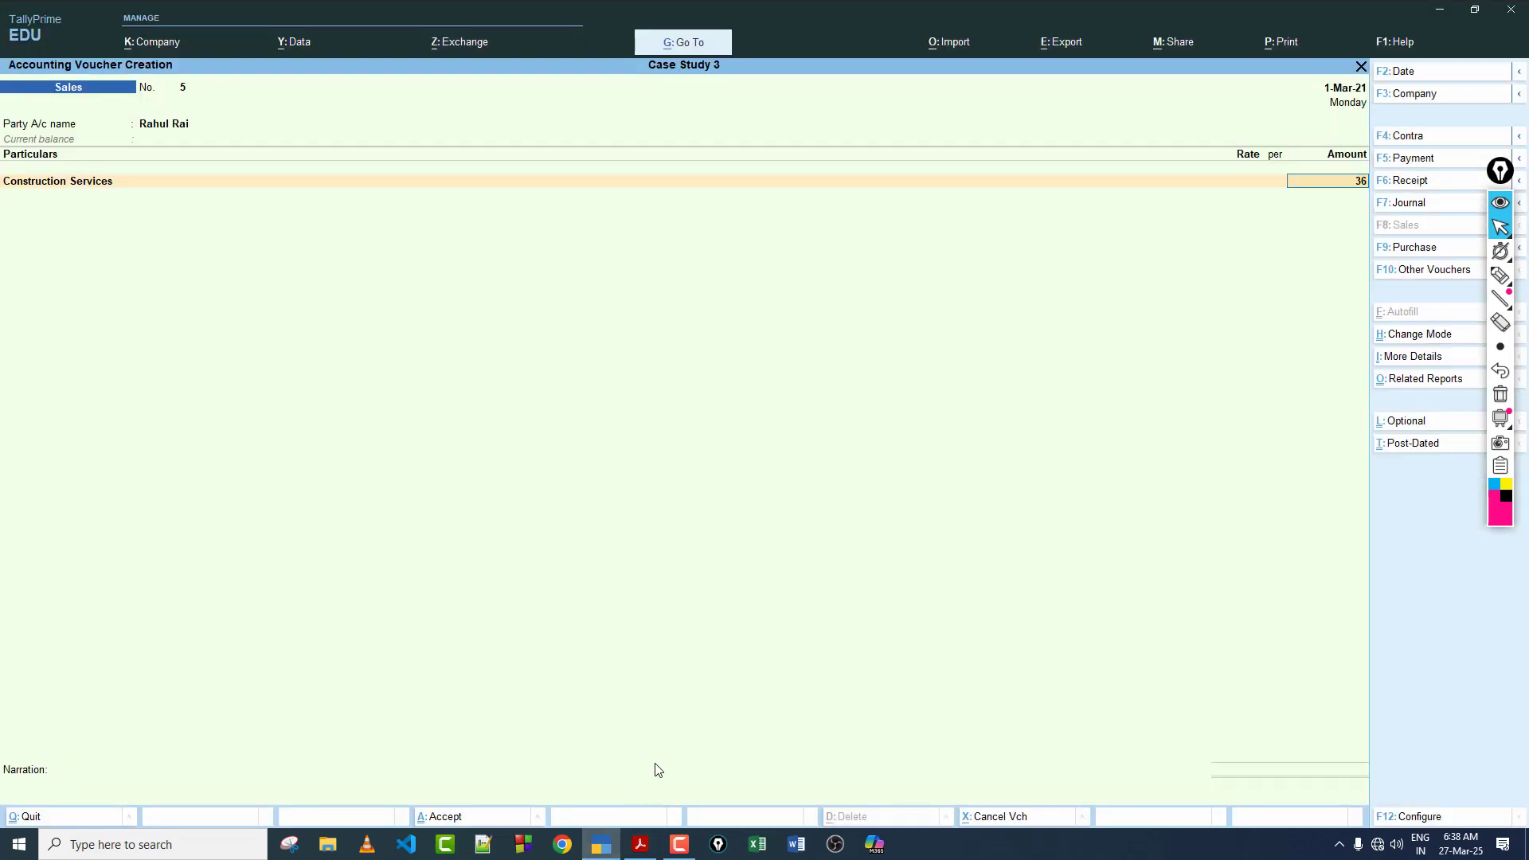
key(Return)
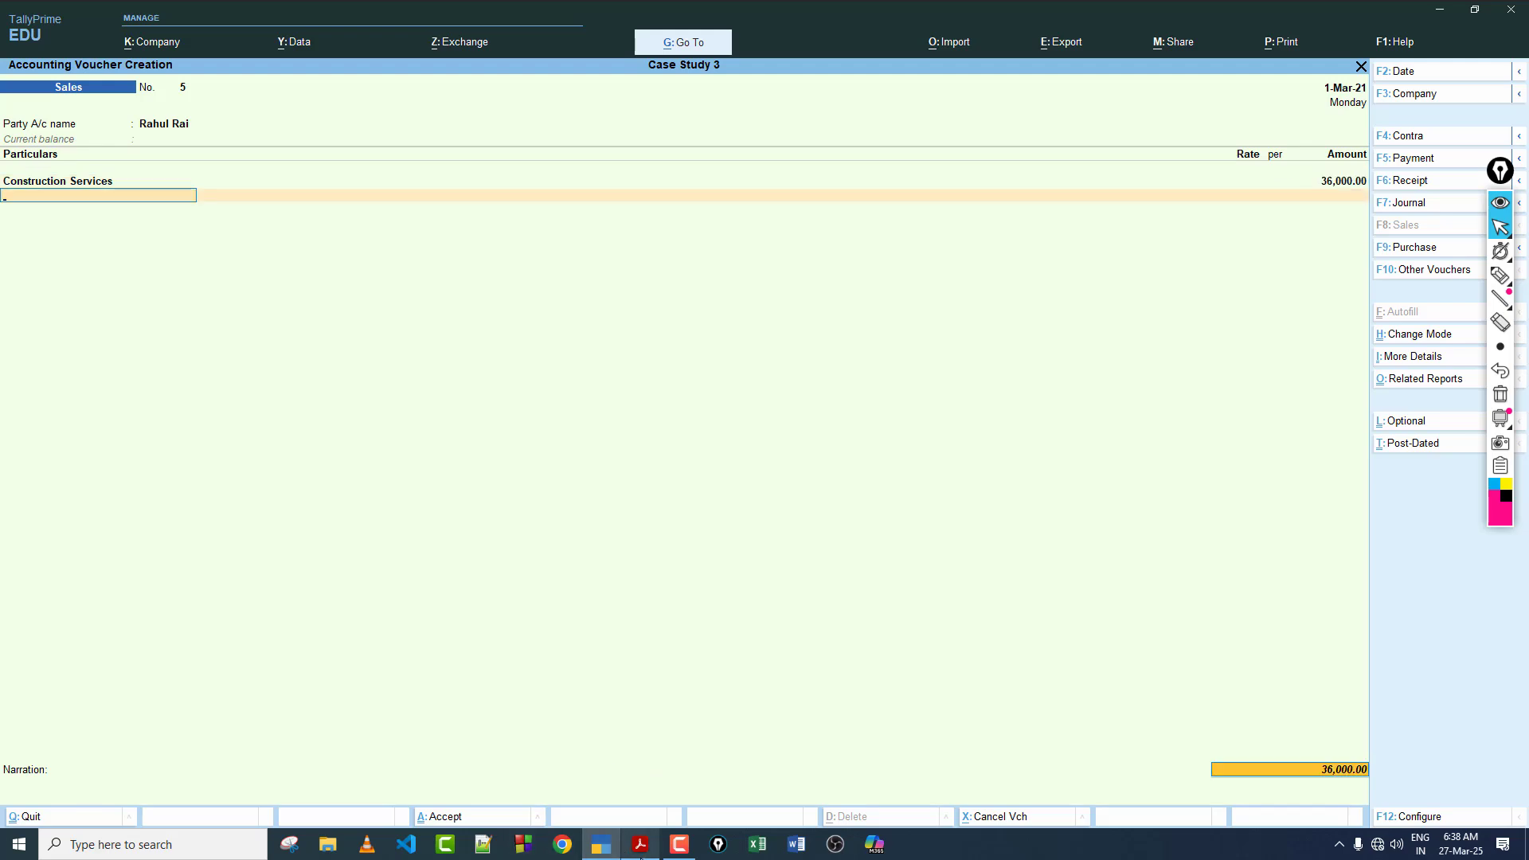
click(640, 846)
click(641, 848)
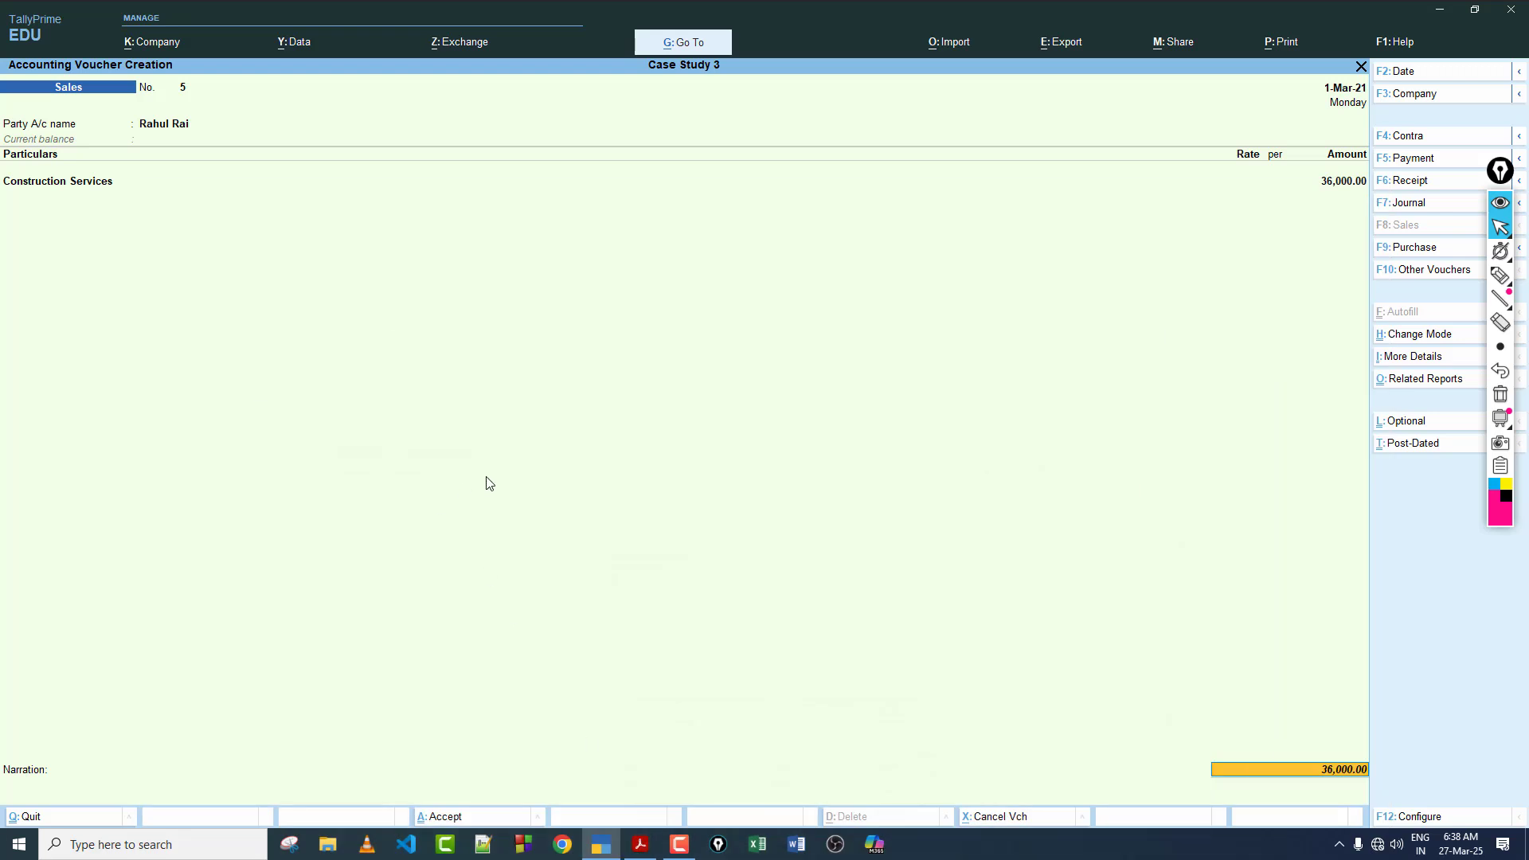
click(1328, 185)
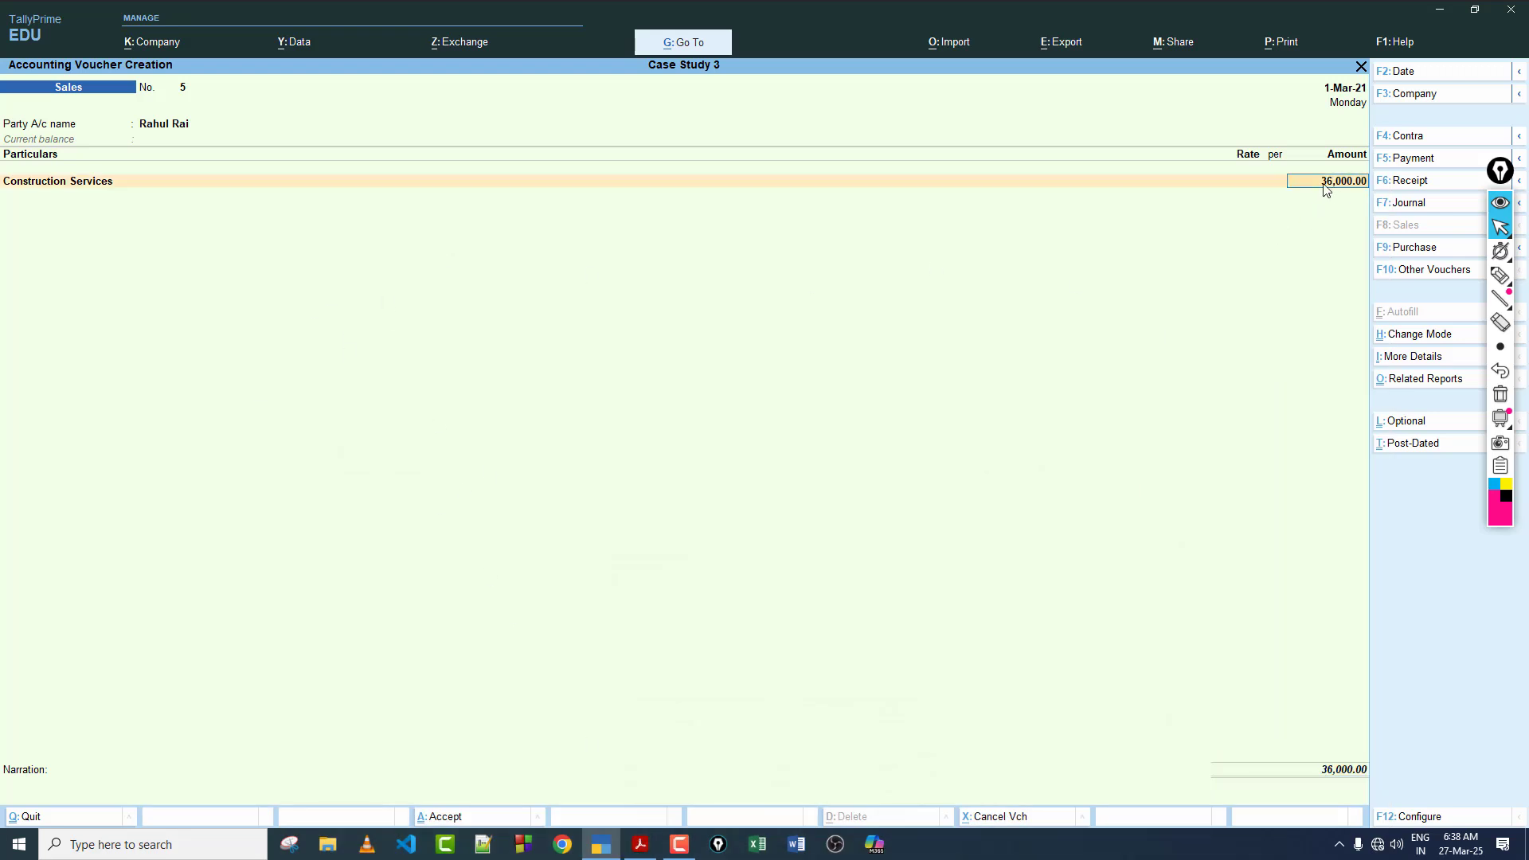
key(Return)
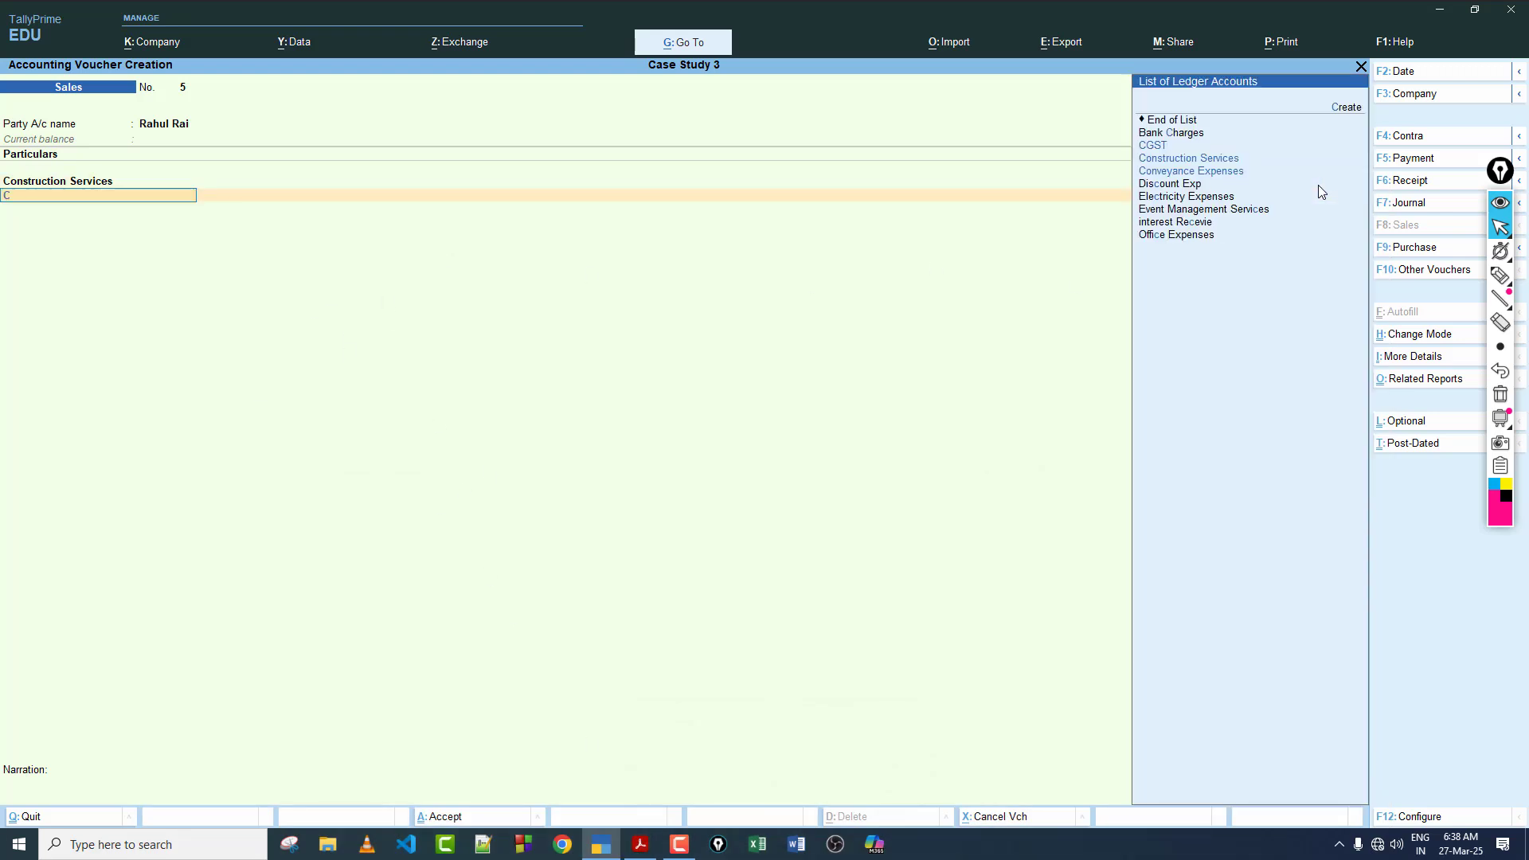
Step: Add the CGST and SGST ledgers with their calculated amounts and compare the voucher with transaction 28 in the PDF
text(cg)
key(Return)
key(Return)
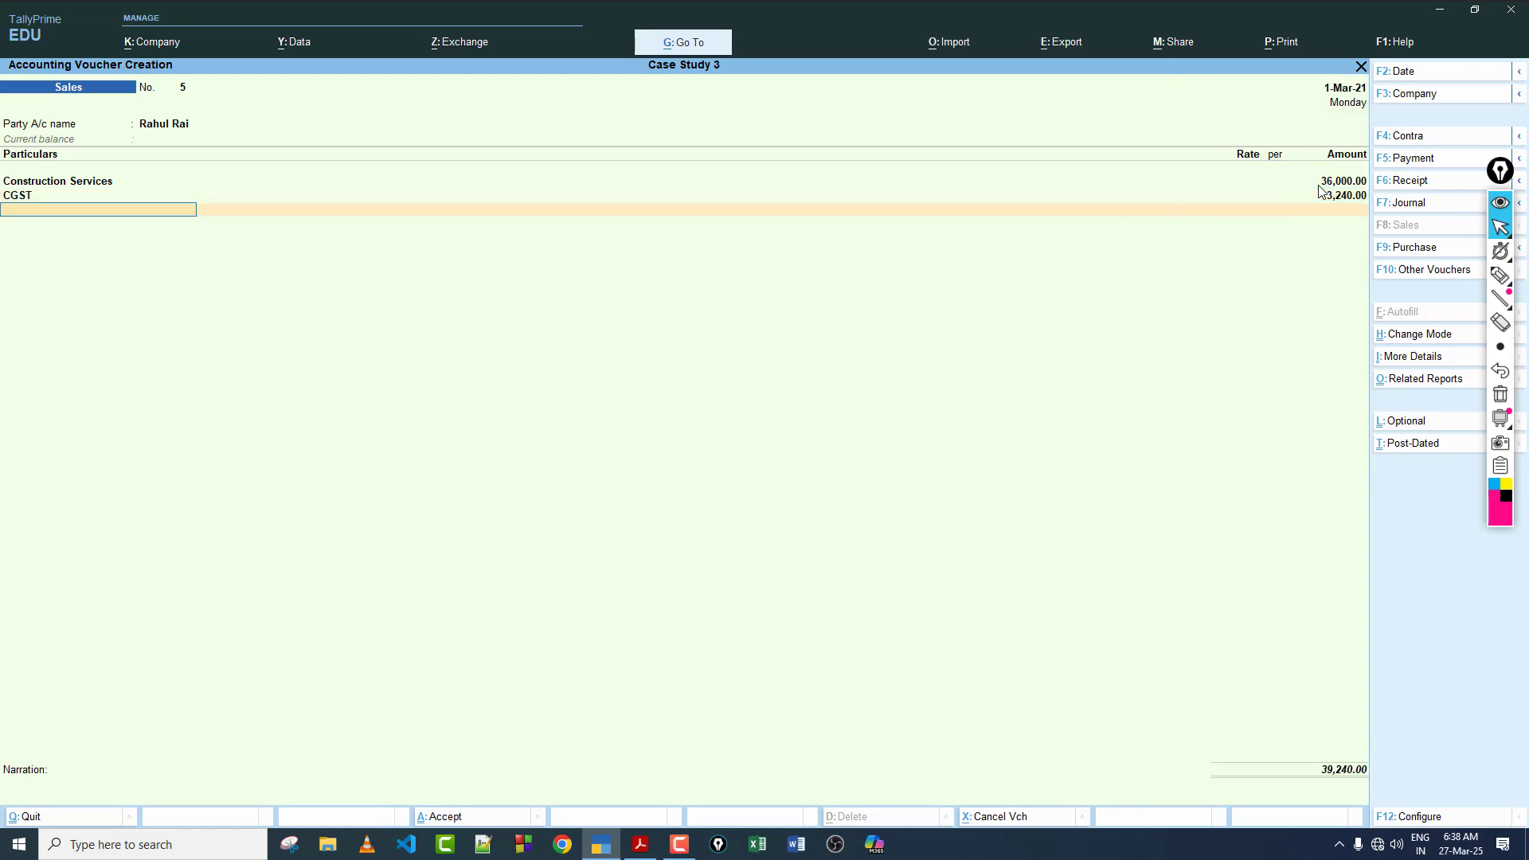
text(sg)
key(Return)
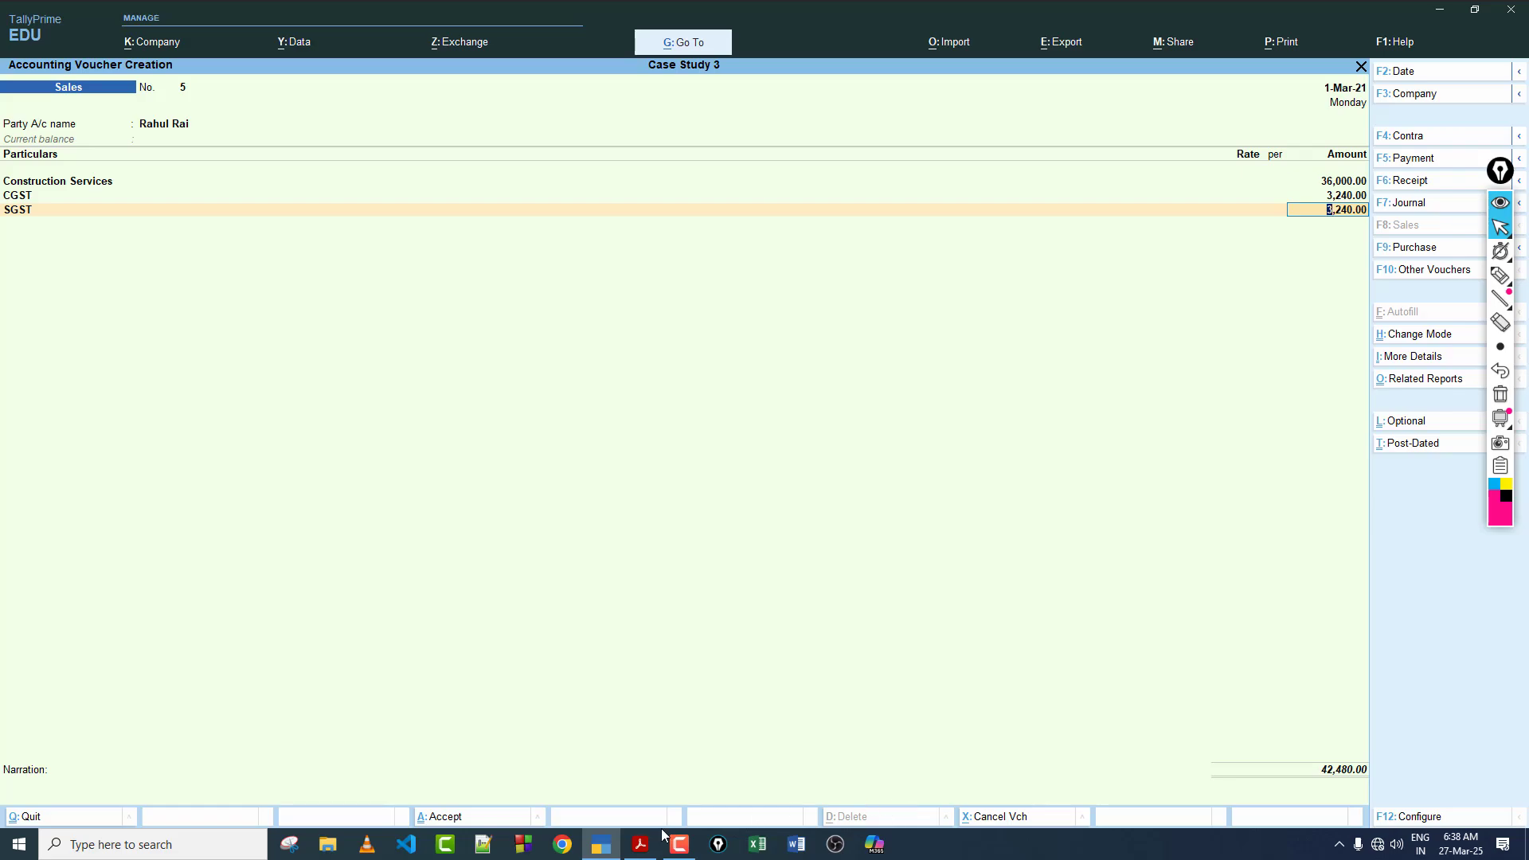
click(640, 844)
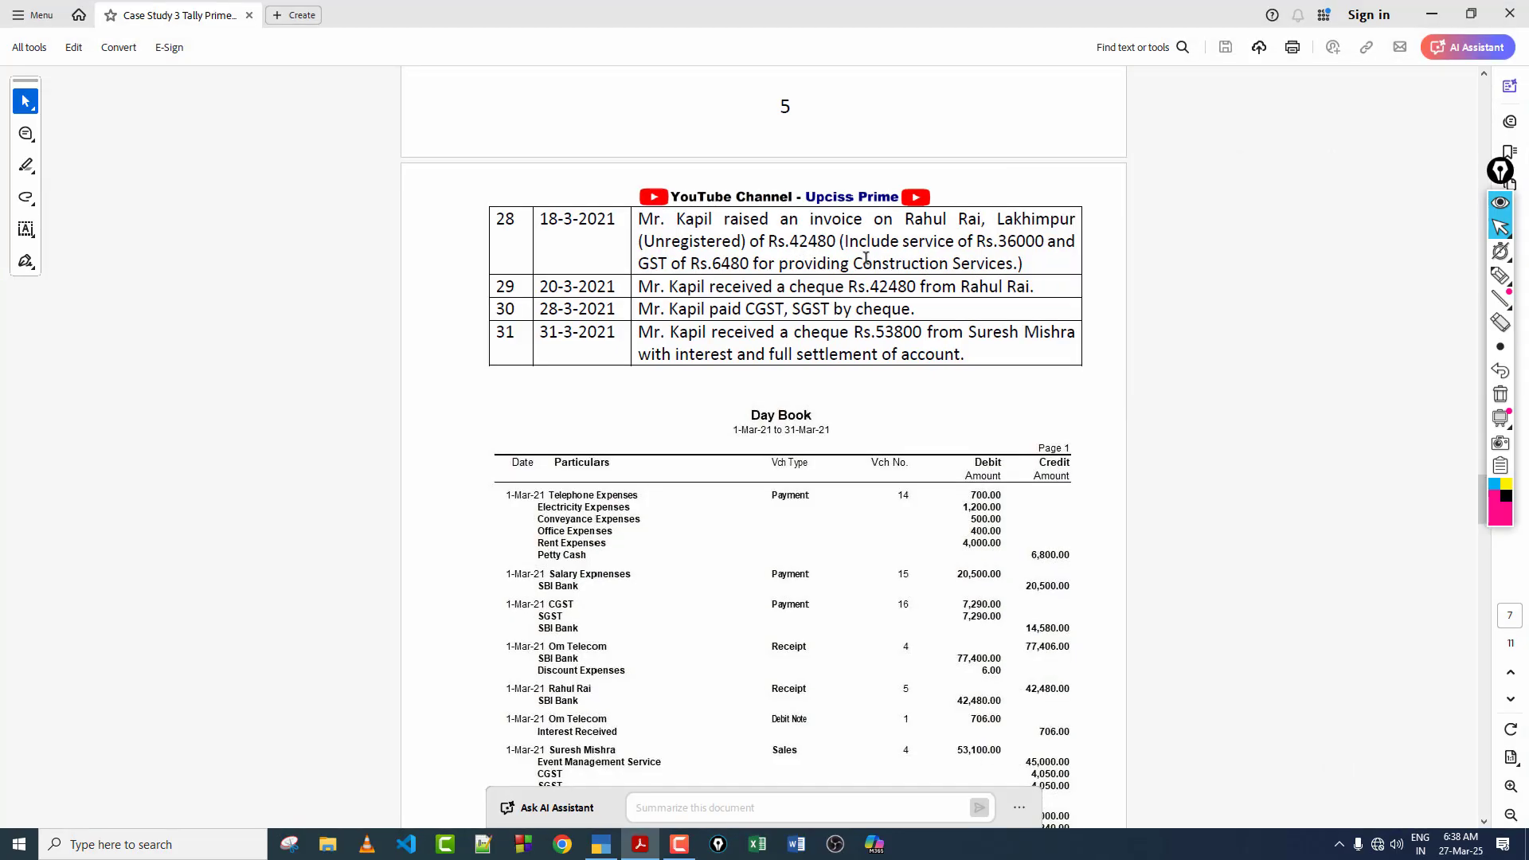
click(601, 844)
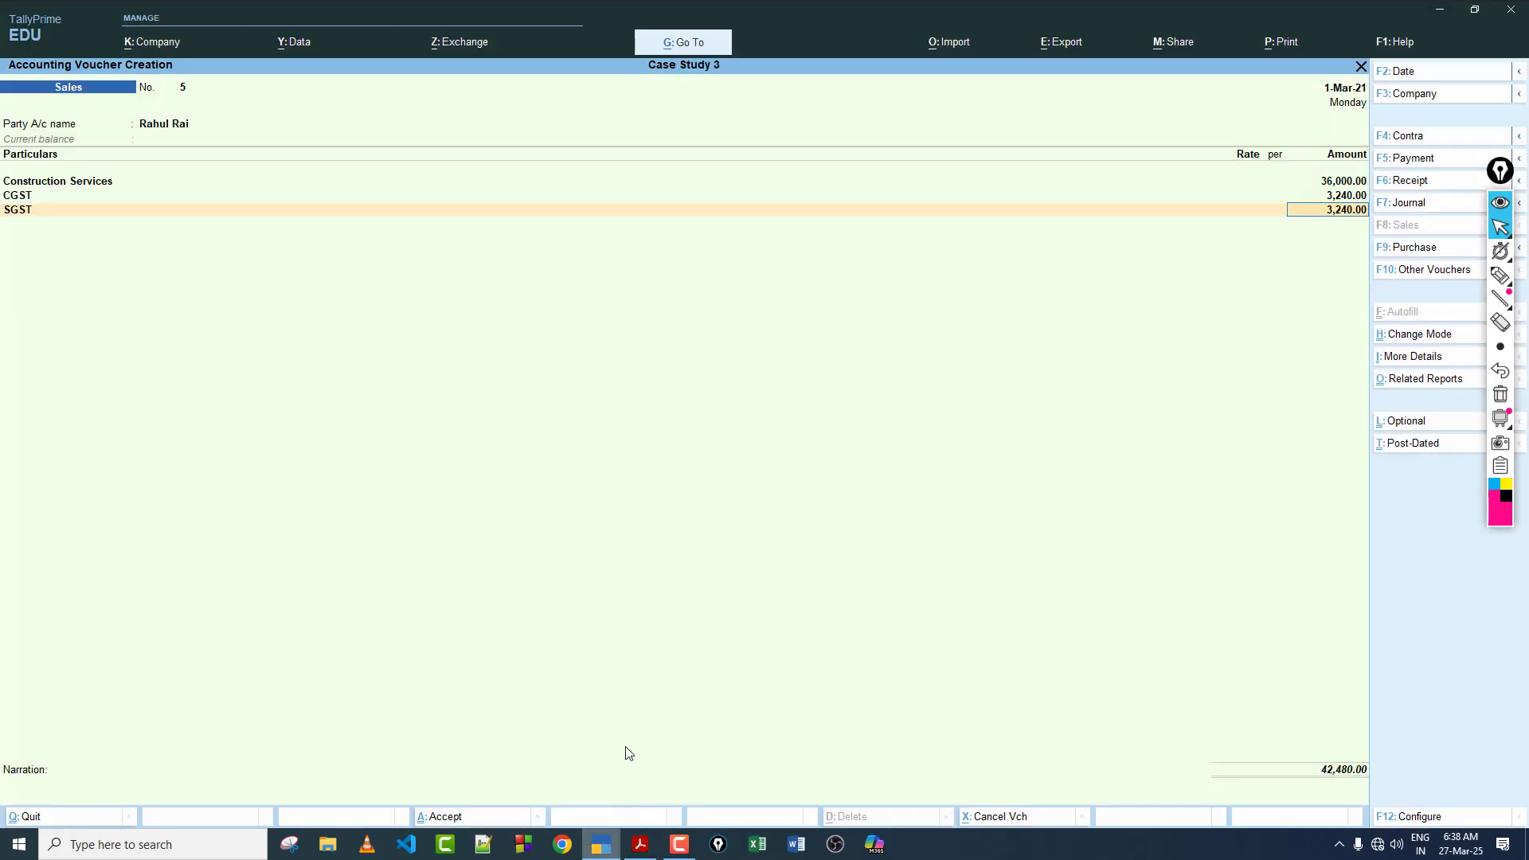
Step: Allocate the customer's bill as New Ref, leave the narration blank and save the sales voucher
key(Return)
key(Return)
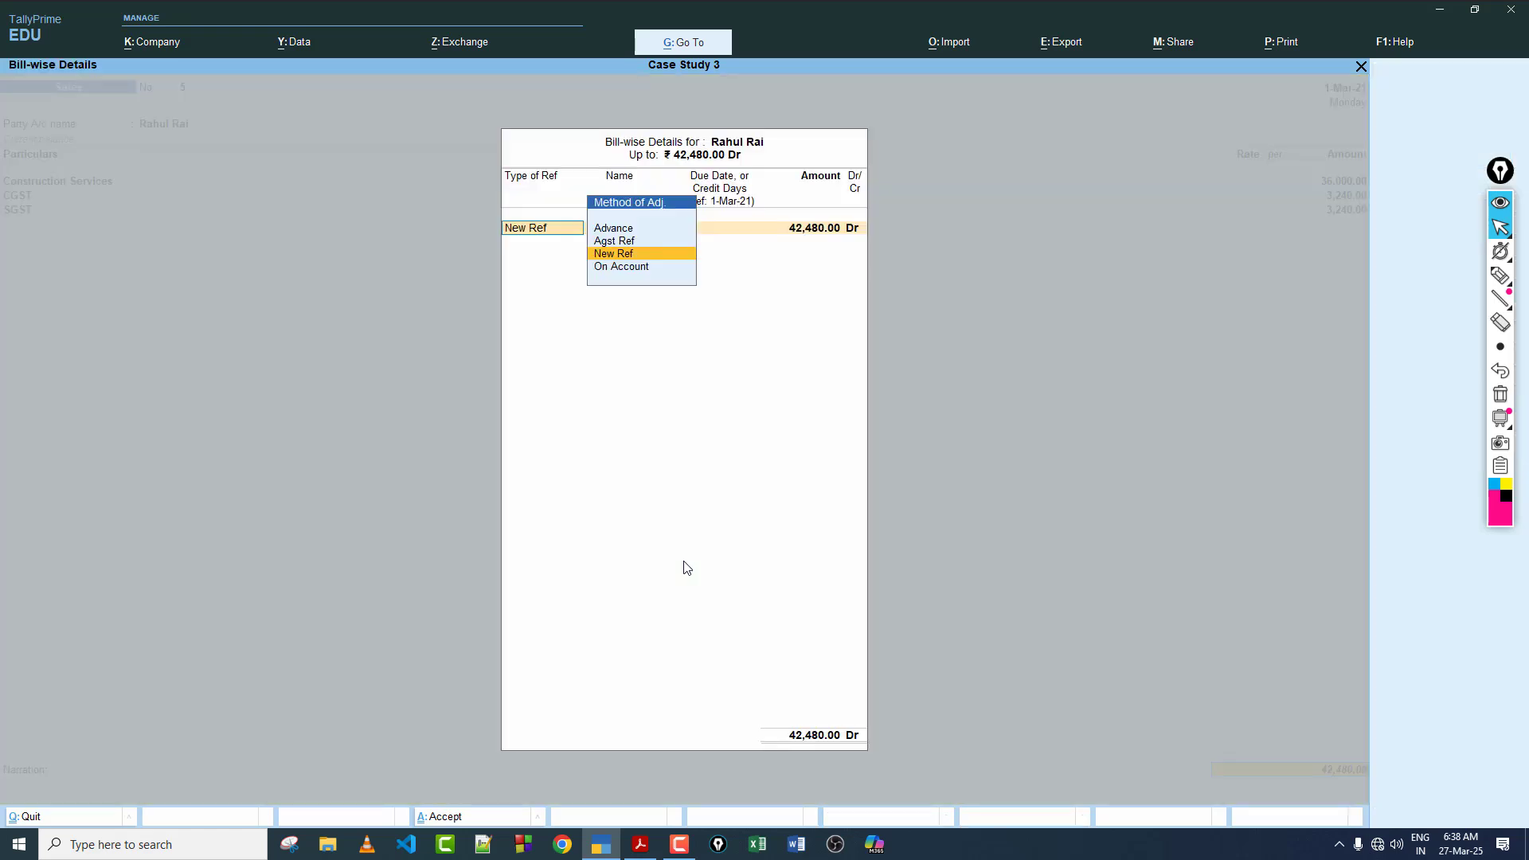
key(Return)
key(Return)
key(Return)
key(Return)
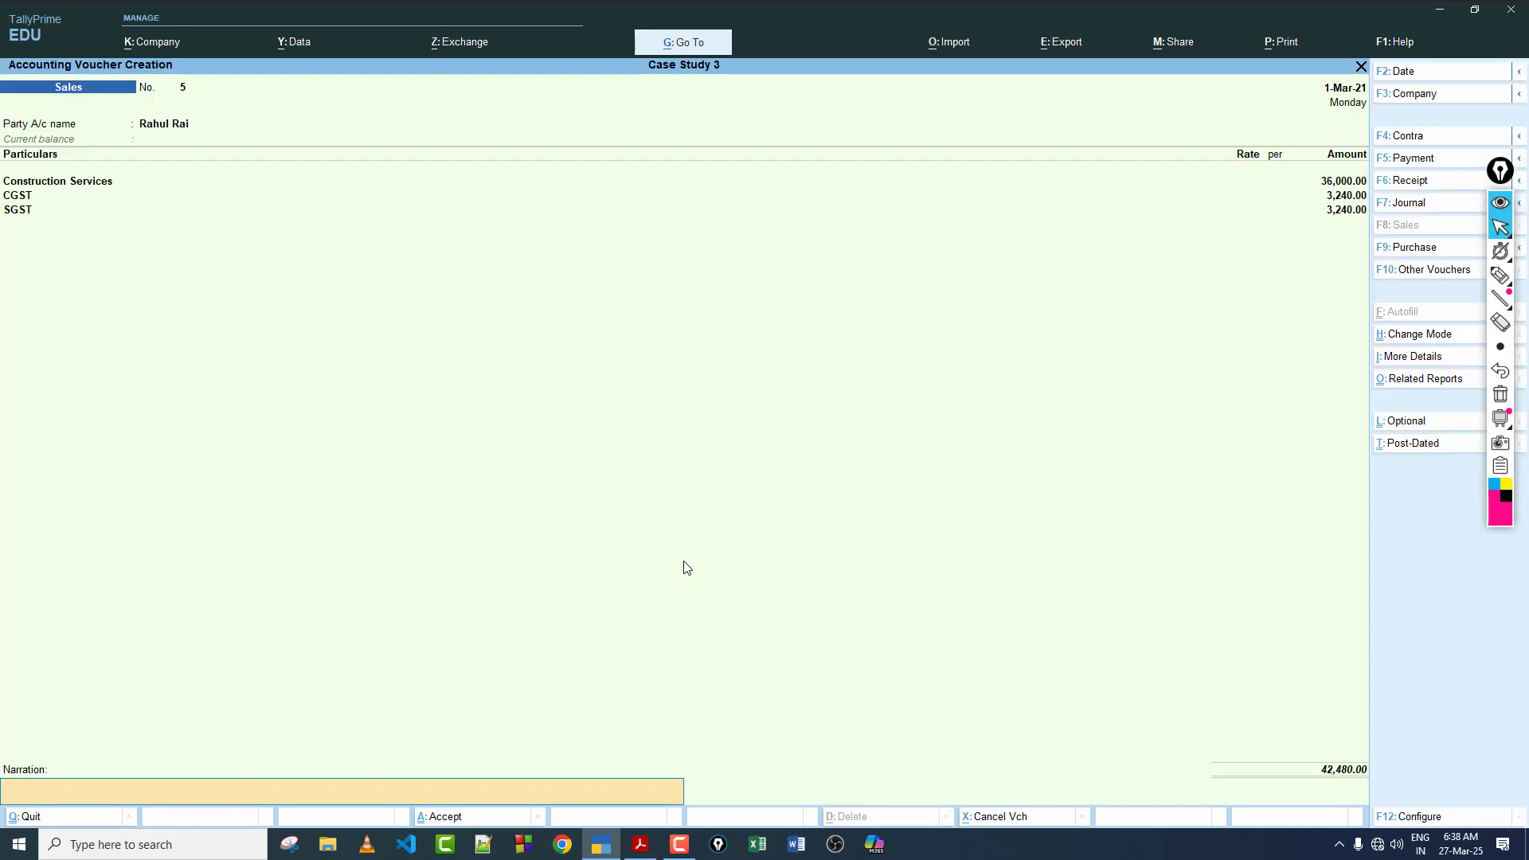
key(Return)
key(Return)
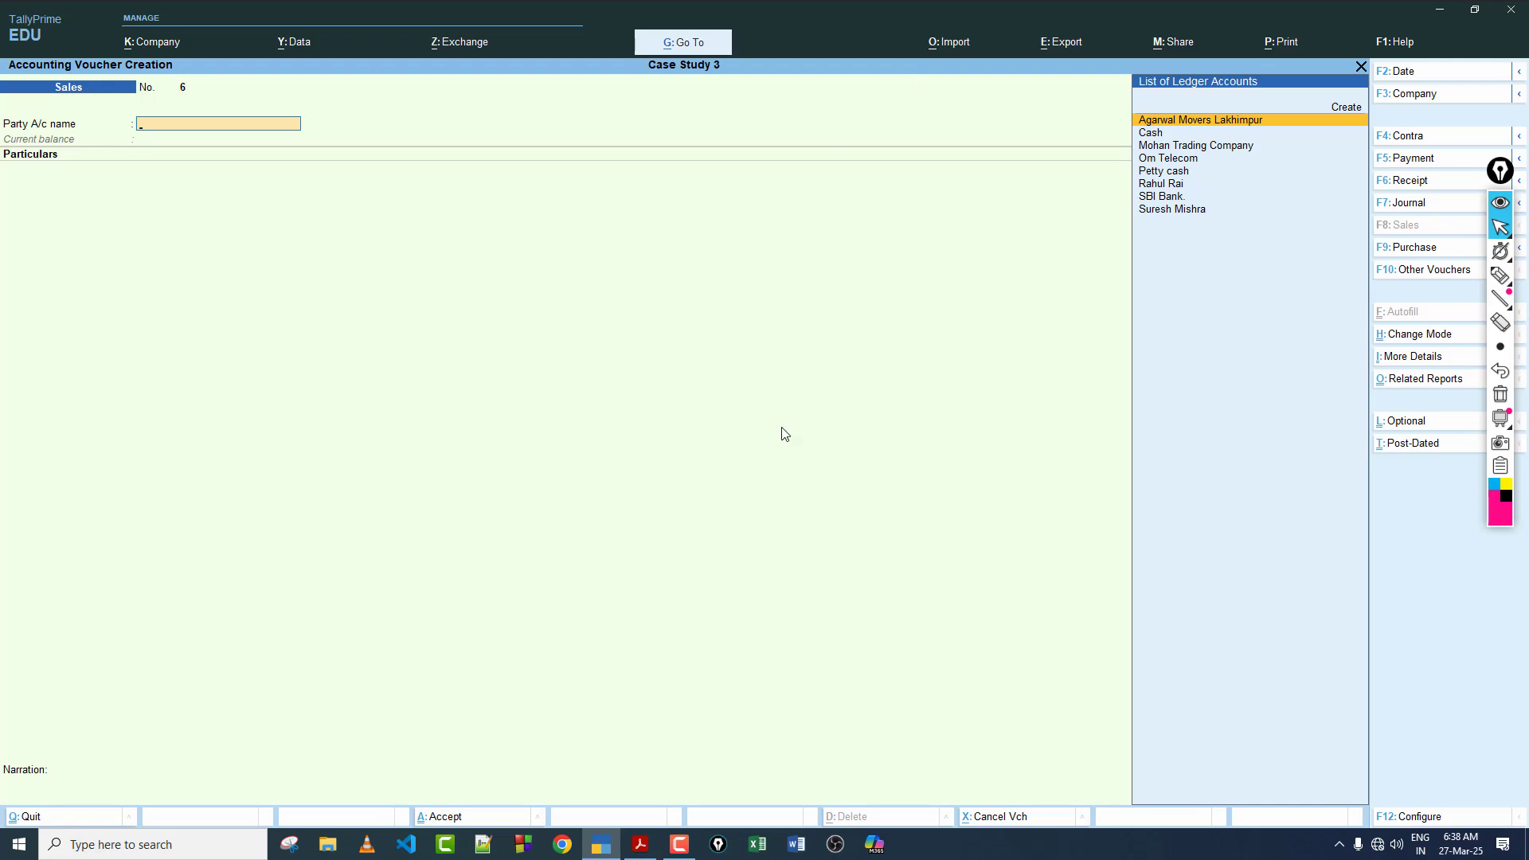
Step: Read transaction 29 in the case study PDF and start a receipt voucher crediting the transaction 28 customer's ledger
click(641, 844)
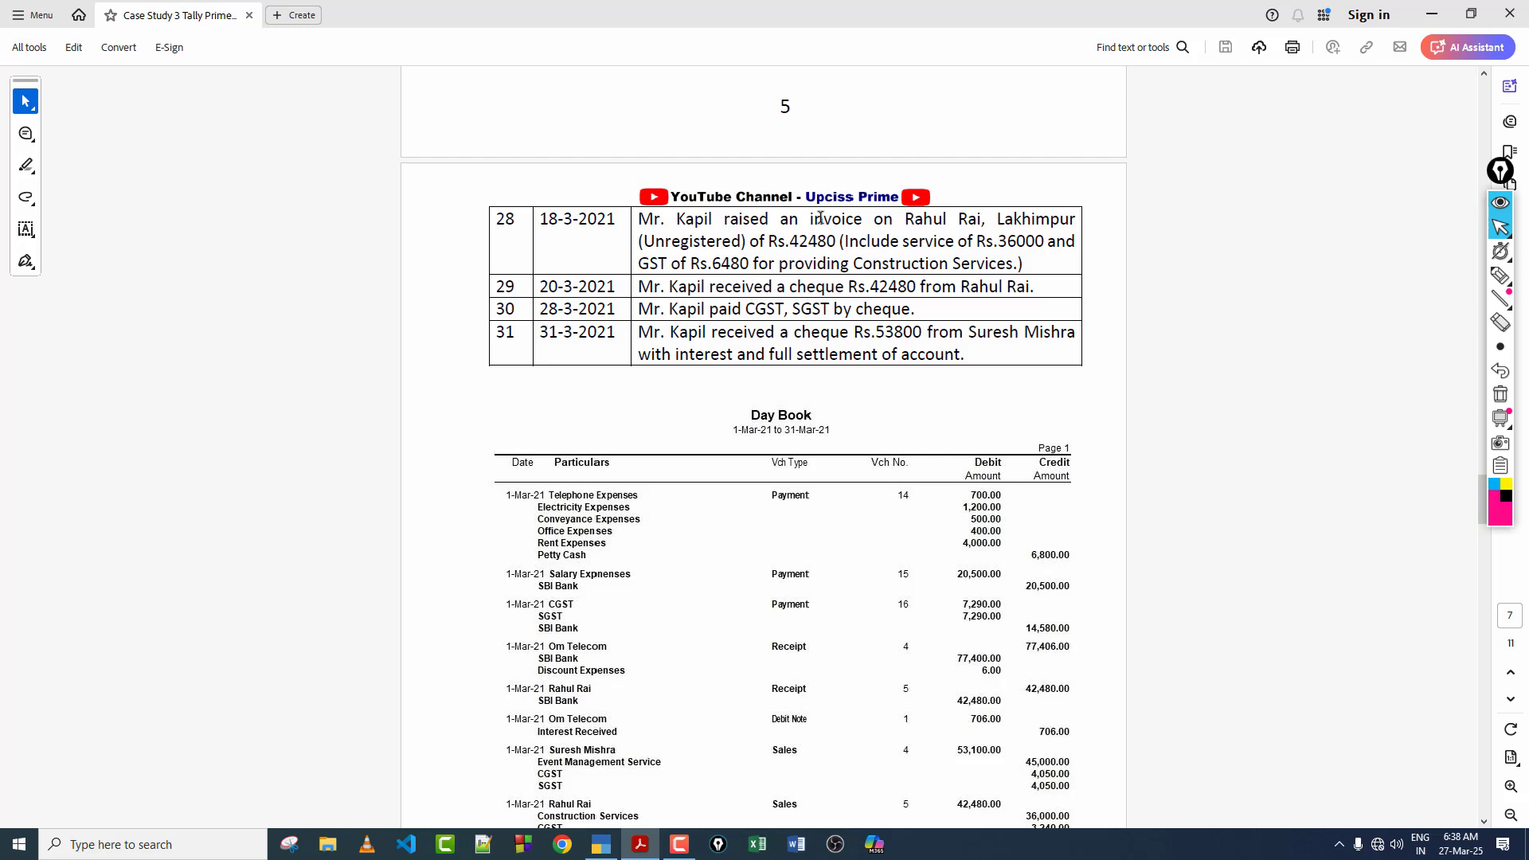
drag(717, 227, 863, 286)
click(773, 296)
click(793, 292)
click(601, 844)
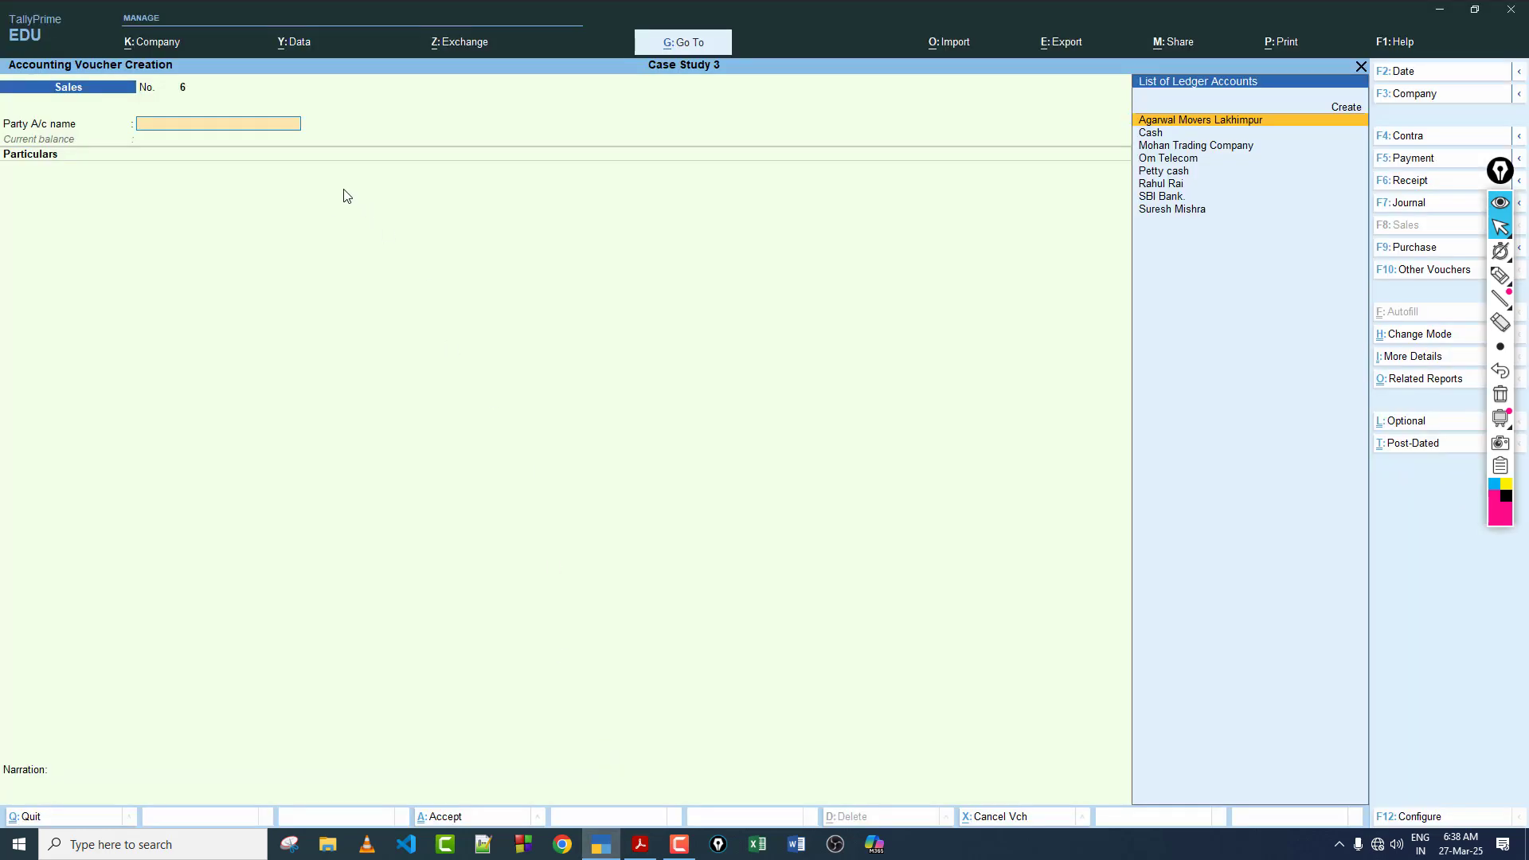
key(F6)
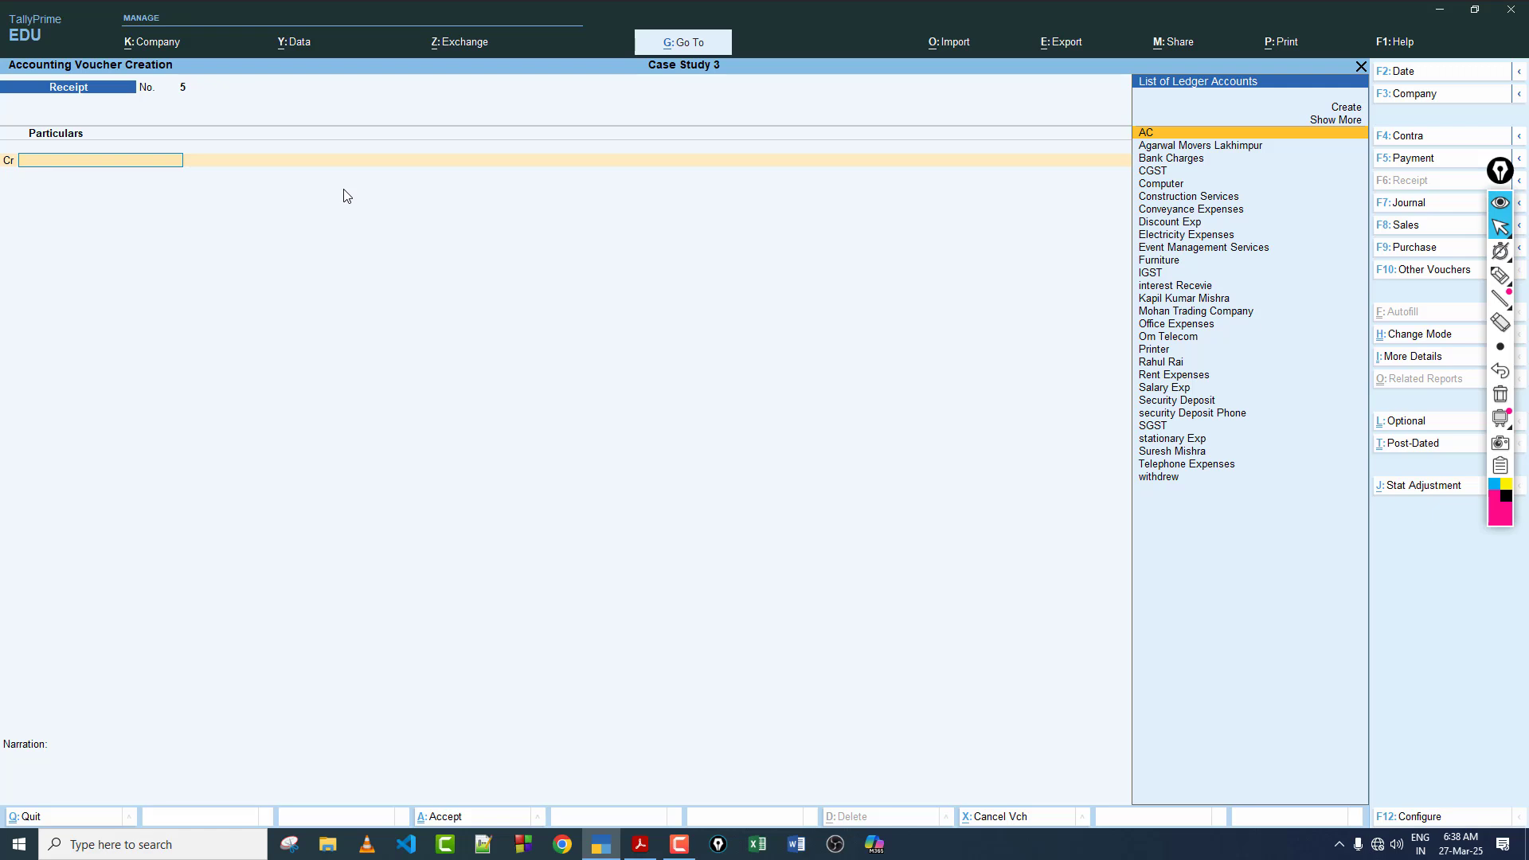
text(Ra)
key(Return)
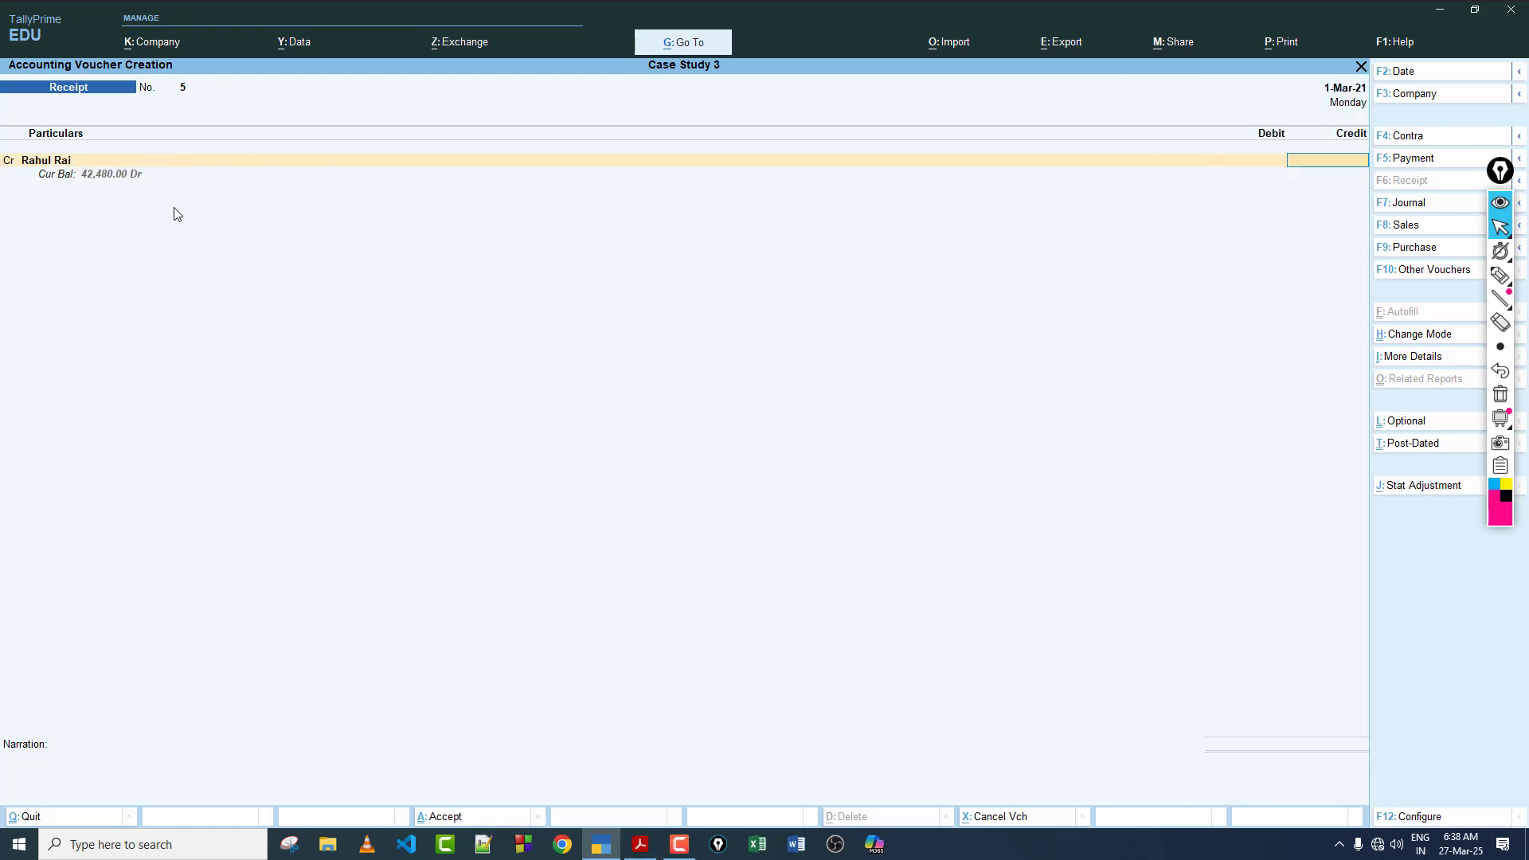
Step: Enter 42480 as the customer's credit amount and allocate it as Agst Ref to bill 5
text(42800)
text(80)
key(Return)
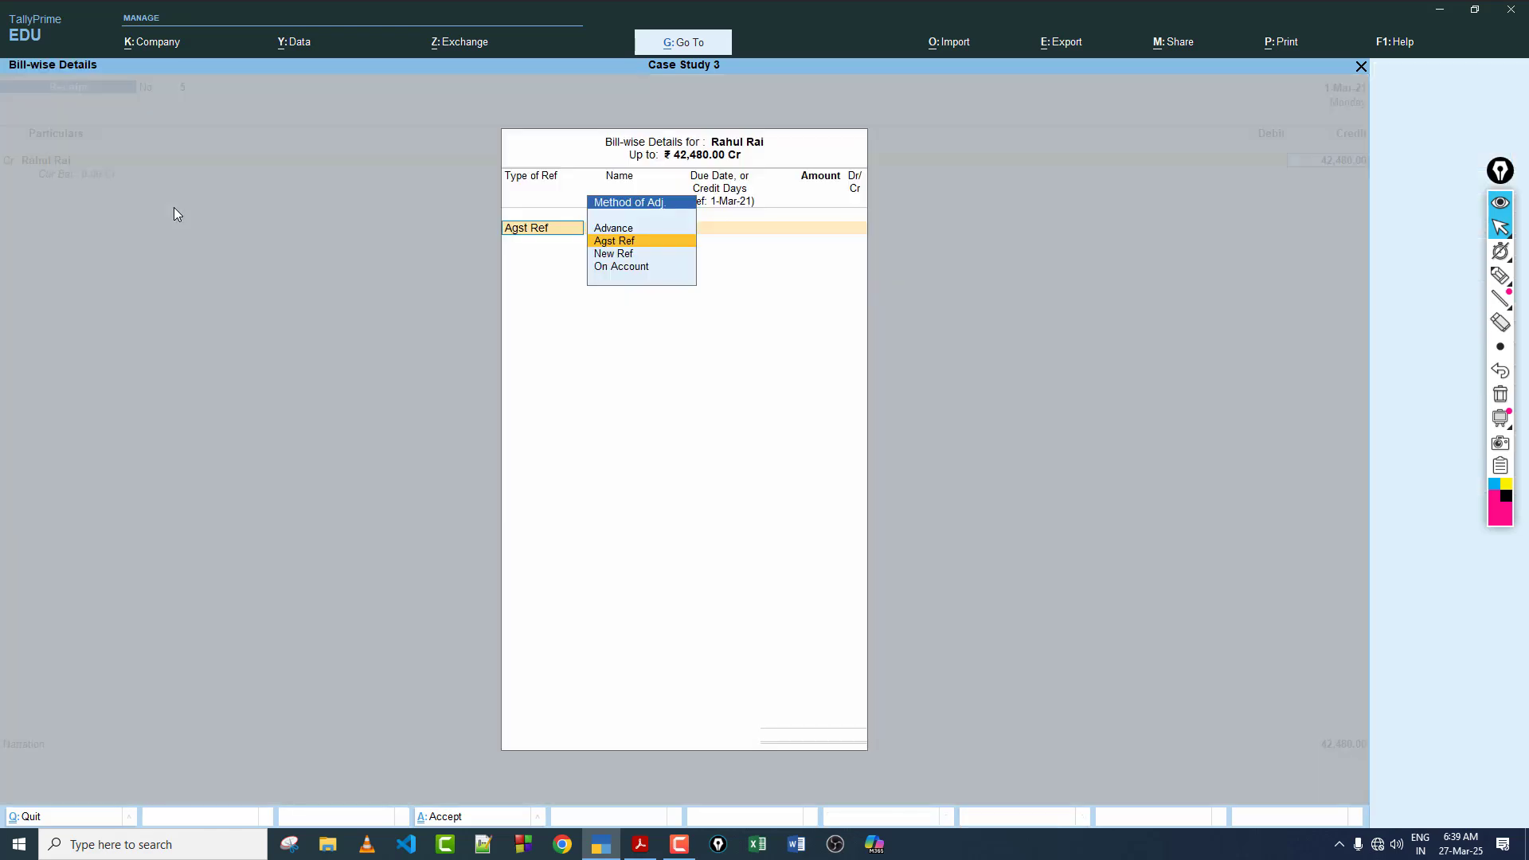
key(Return)
Step: Debit SBI Bank with 42,480 for the cheque, leave the narration blank and save the receipt voucher
key(Return)
key(Return)
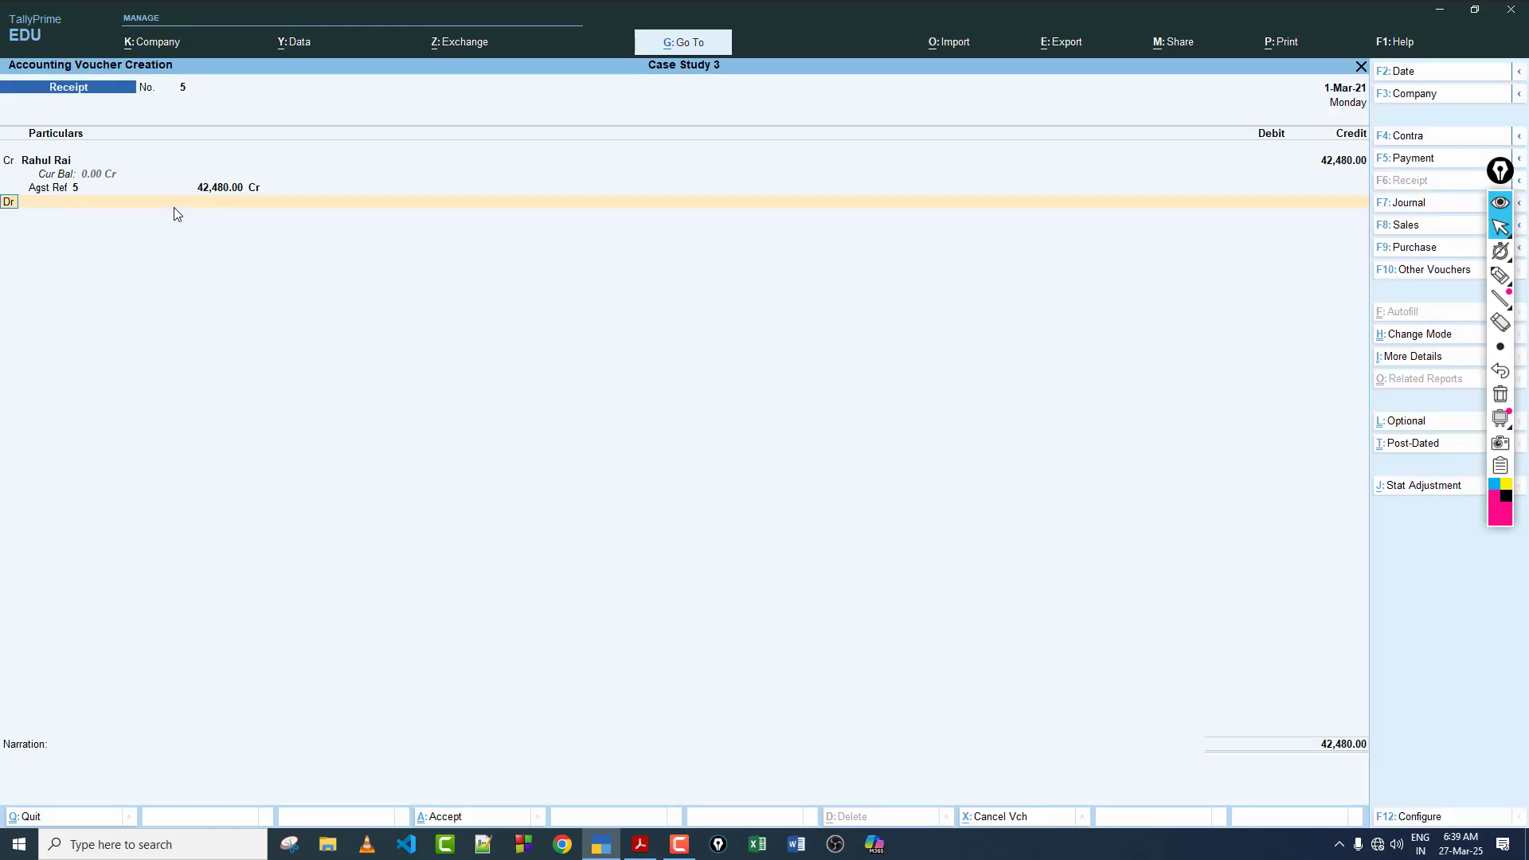
key(Return)
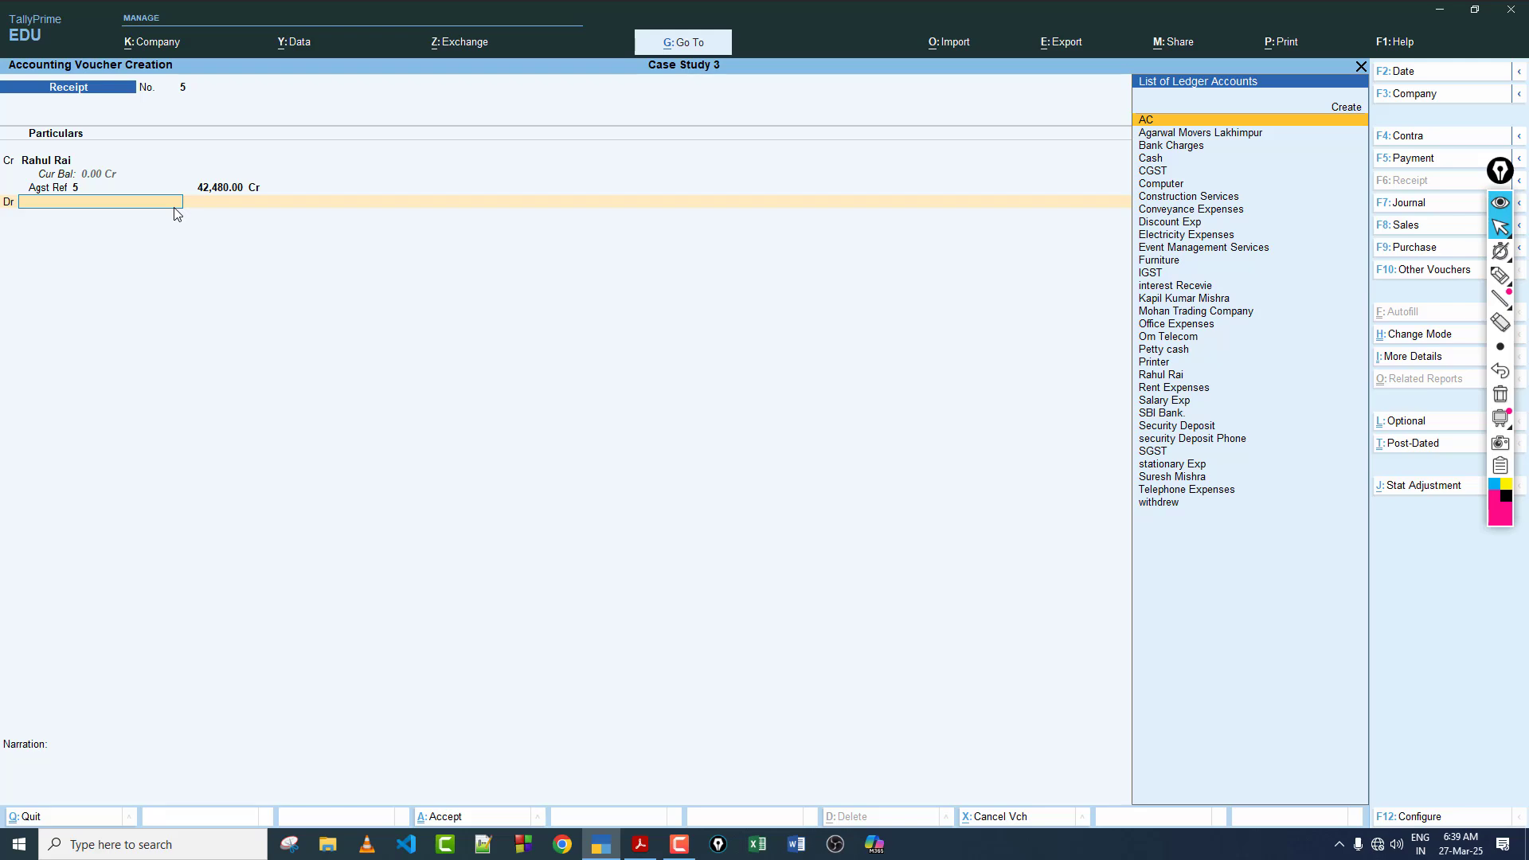
click(640, 844)
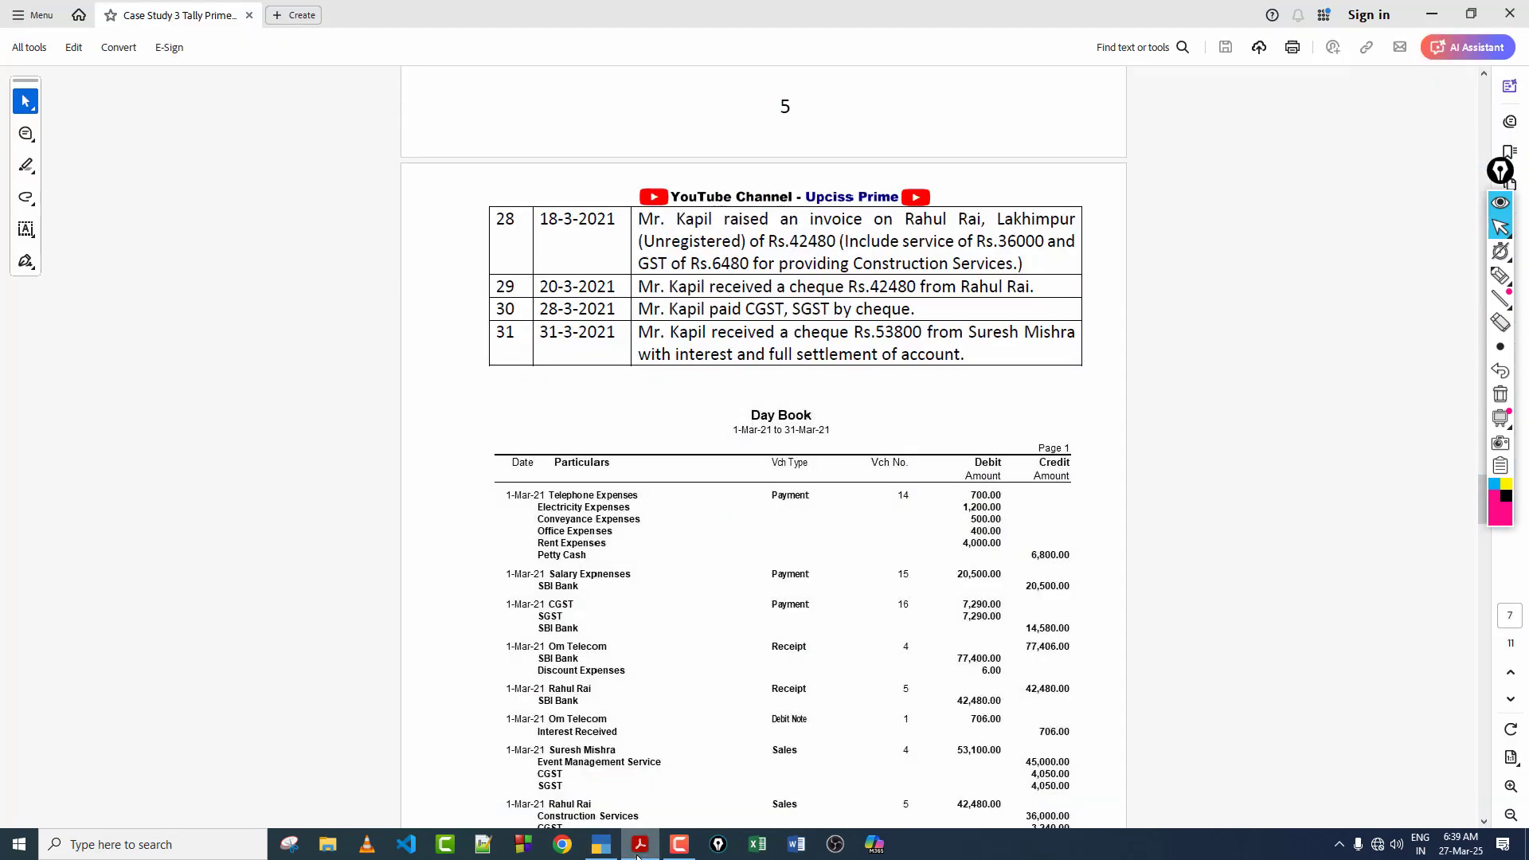
click(599, 849)
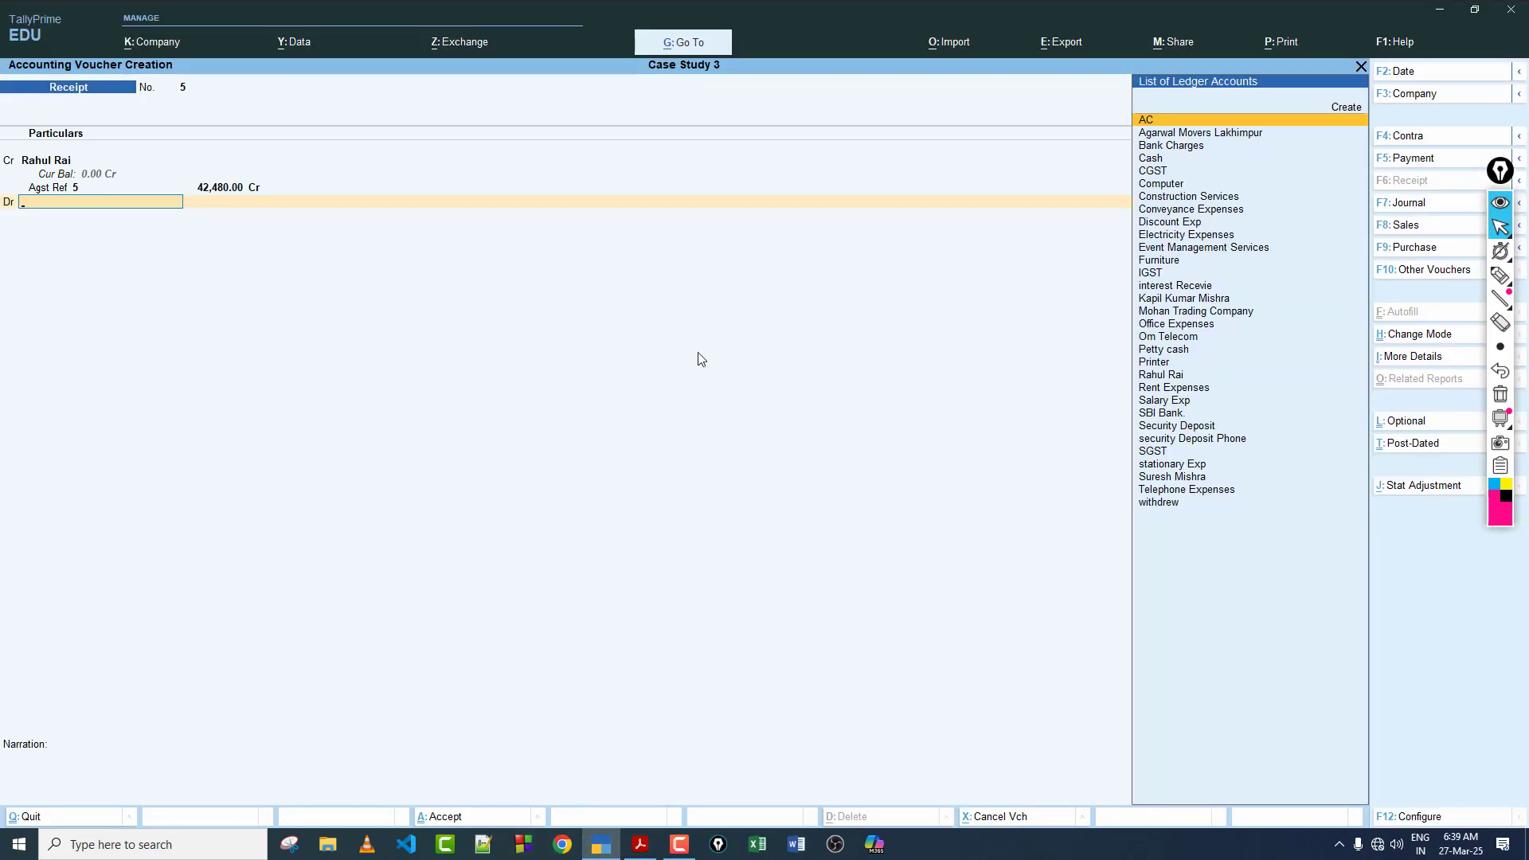
text(Sb)
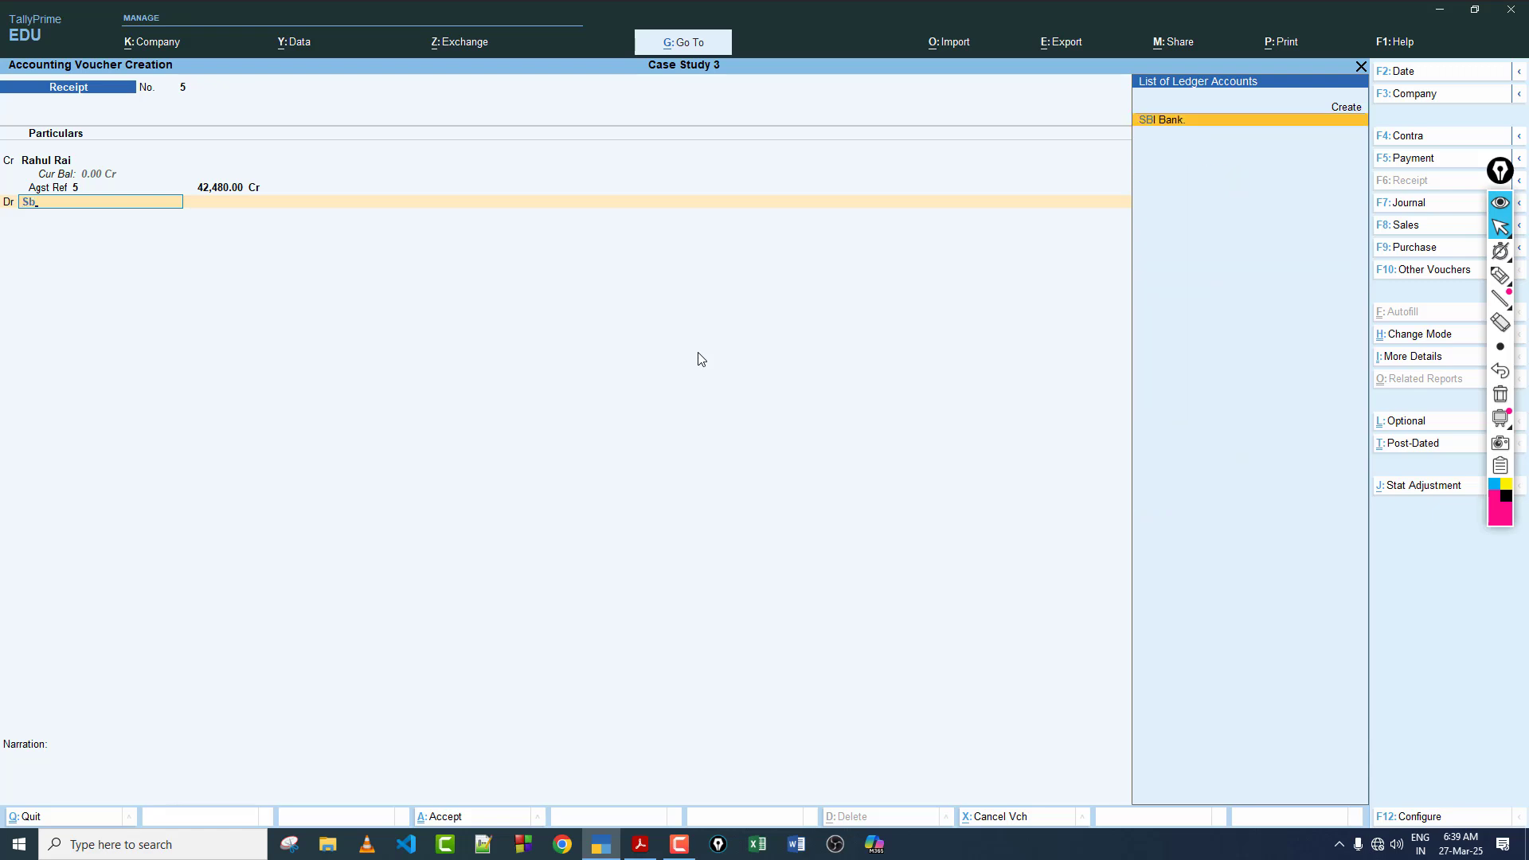
key(Return)
key(Return)
key(Return)
key(Return)
key(Return)
key(Return)
key(Return)
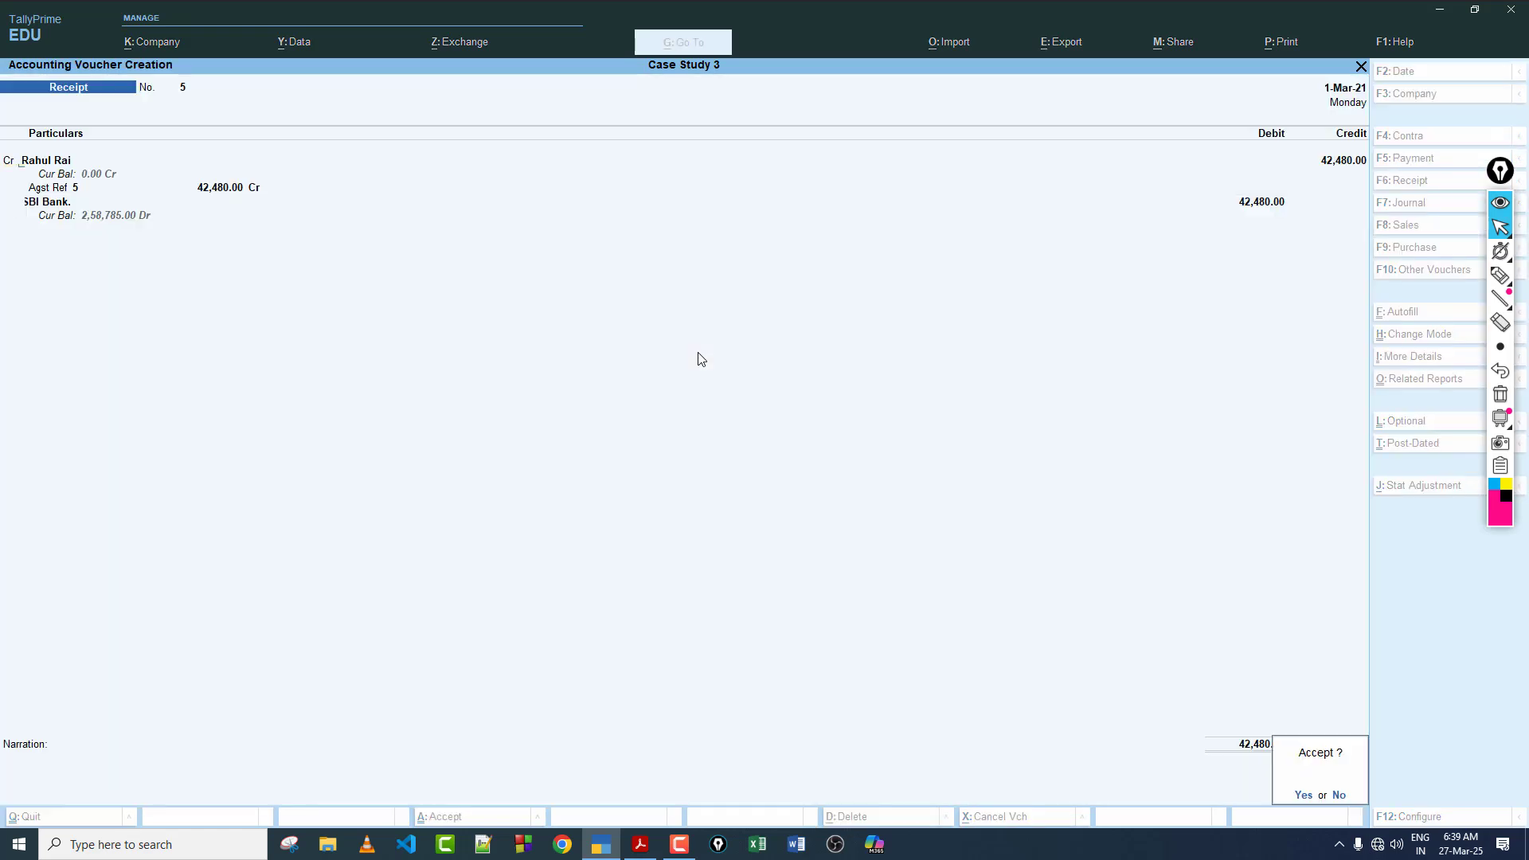
key(Return)
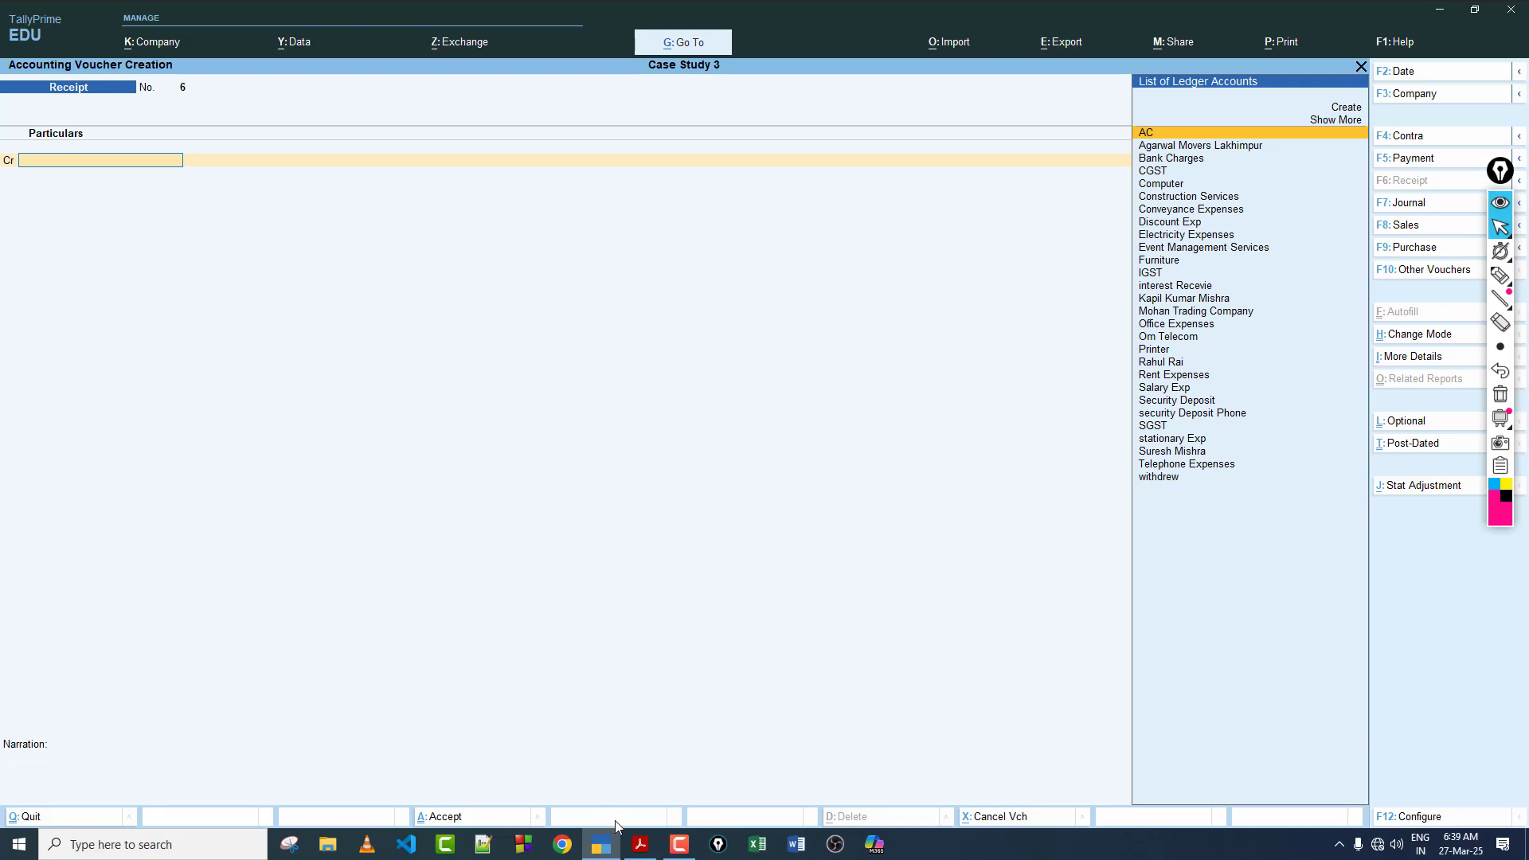
Step: Read transaction 30 in the case study PDF, and leave the blank receipt voucher for TallyPrime's Gateway of Tally
click(640, 844)
scroll(959, 315, down, 2)
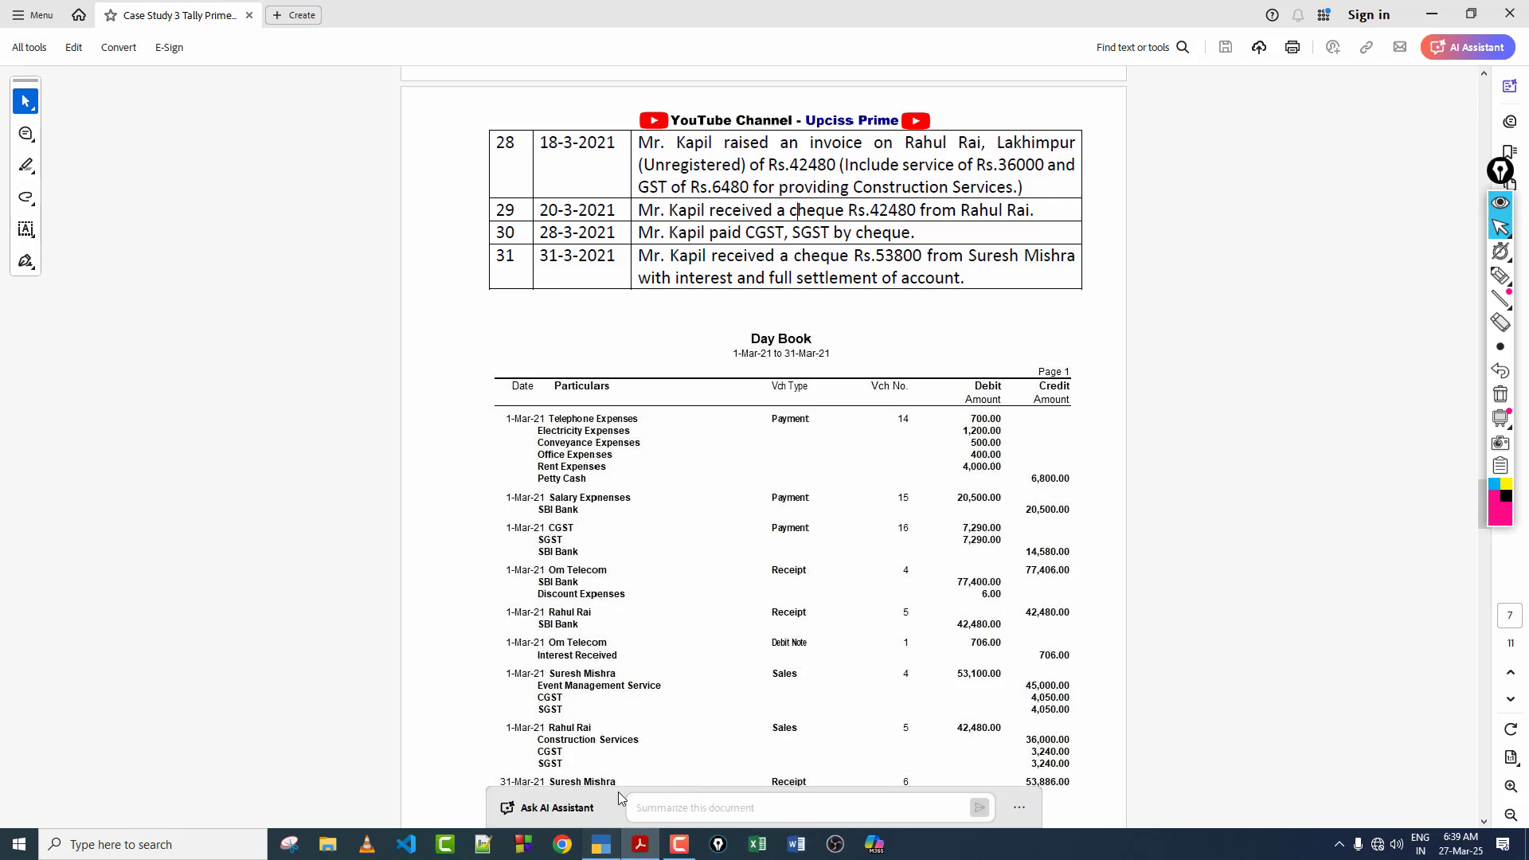
click(602, 844)
key(Escape)
key(Return)
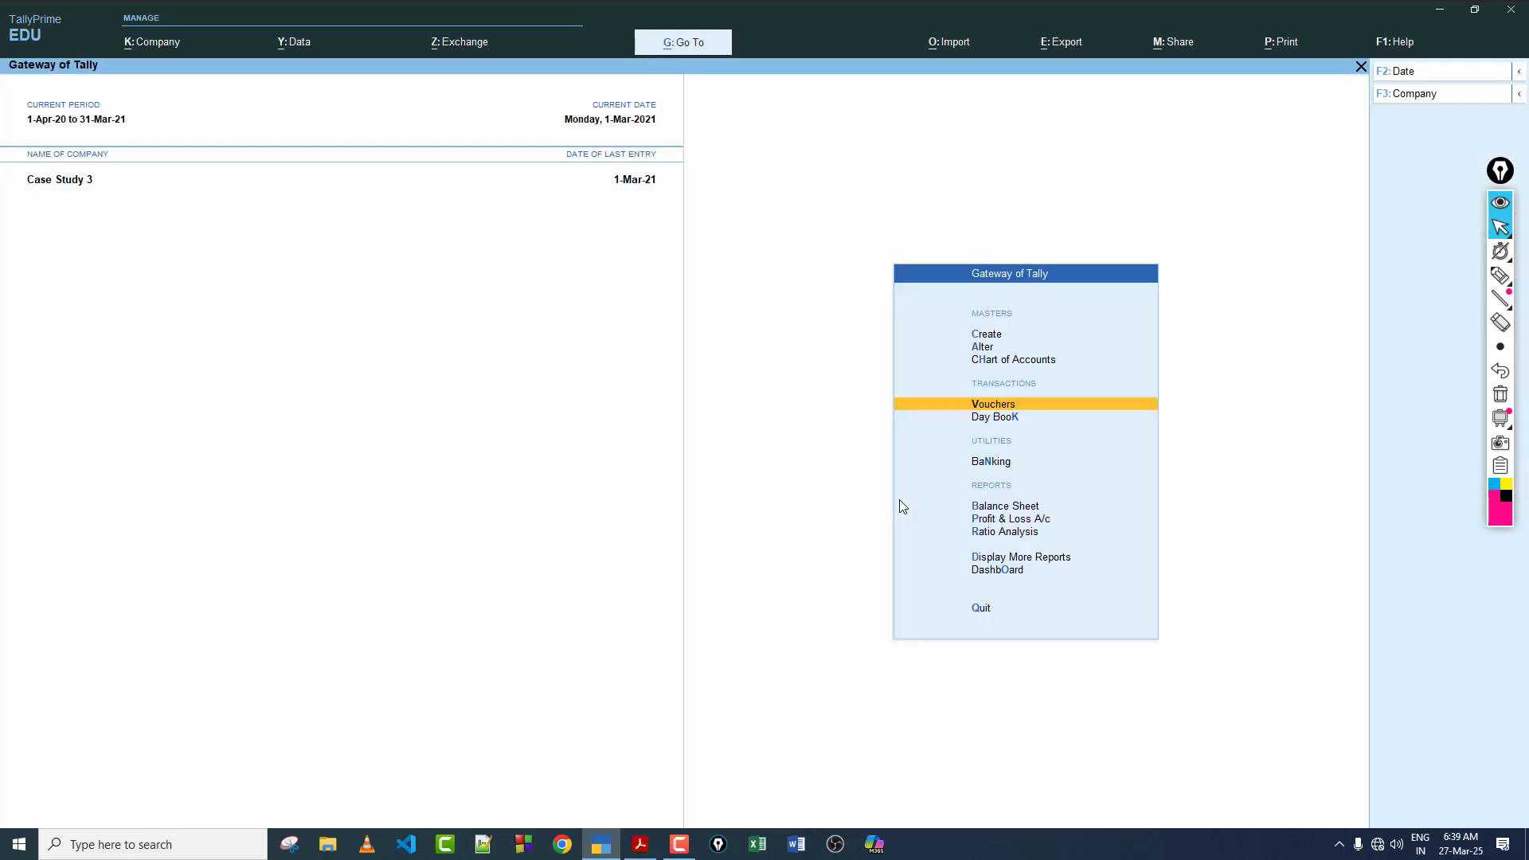
Step: Open the detailed Trial Balance, examine the CGST and SGST balances under Duties & Taxes, and return to the Gateway of Tally
click(1021, 559)
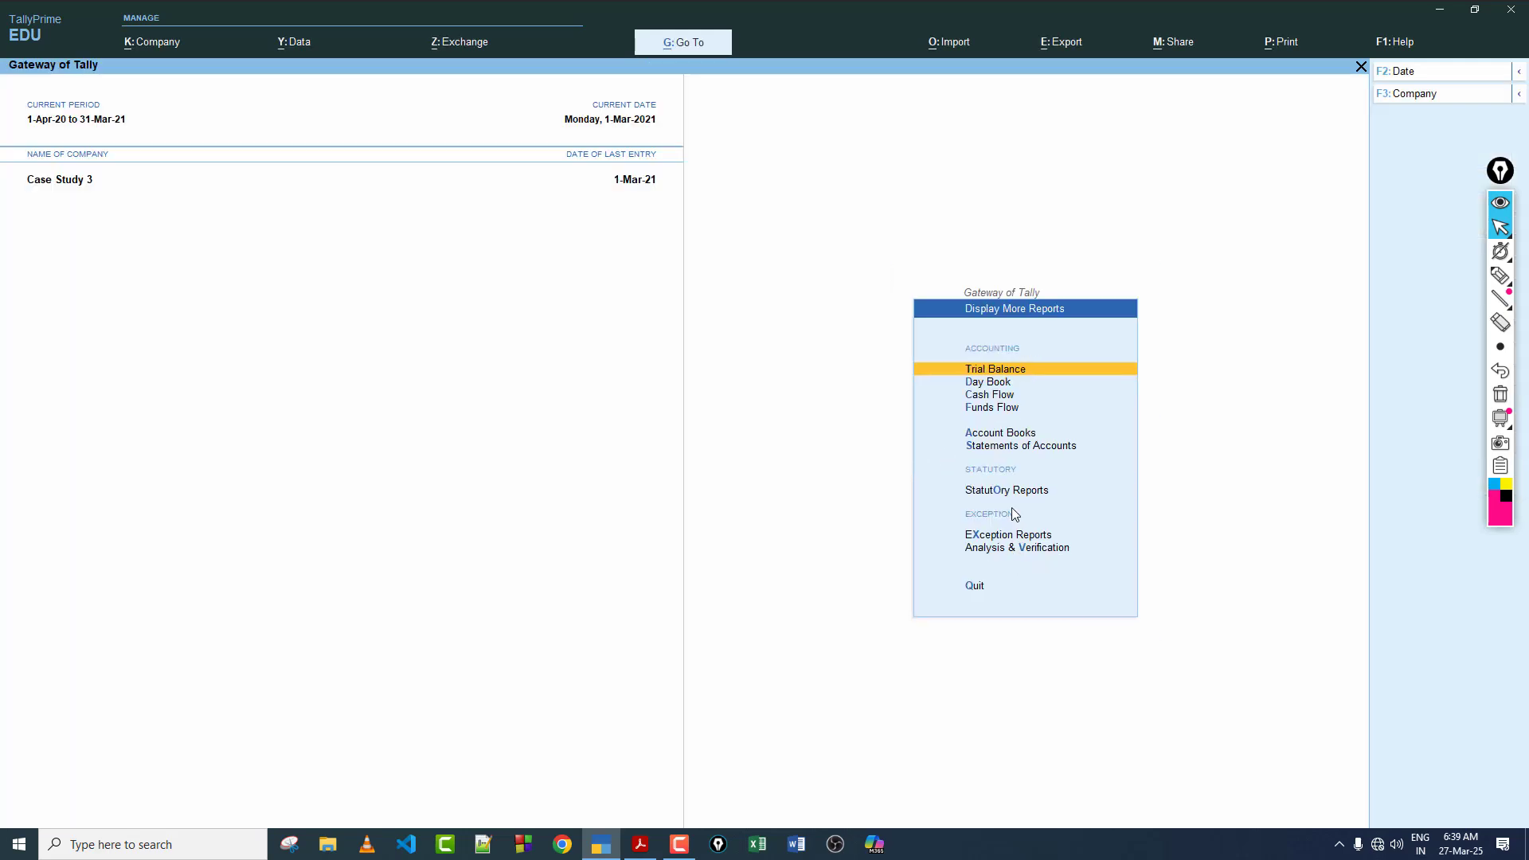
click(991, 368)
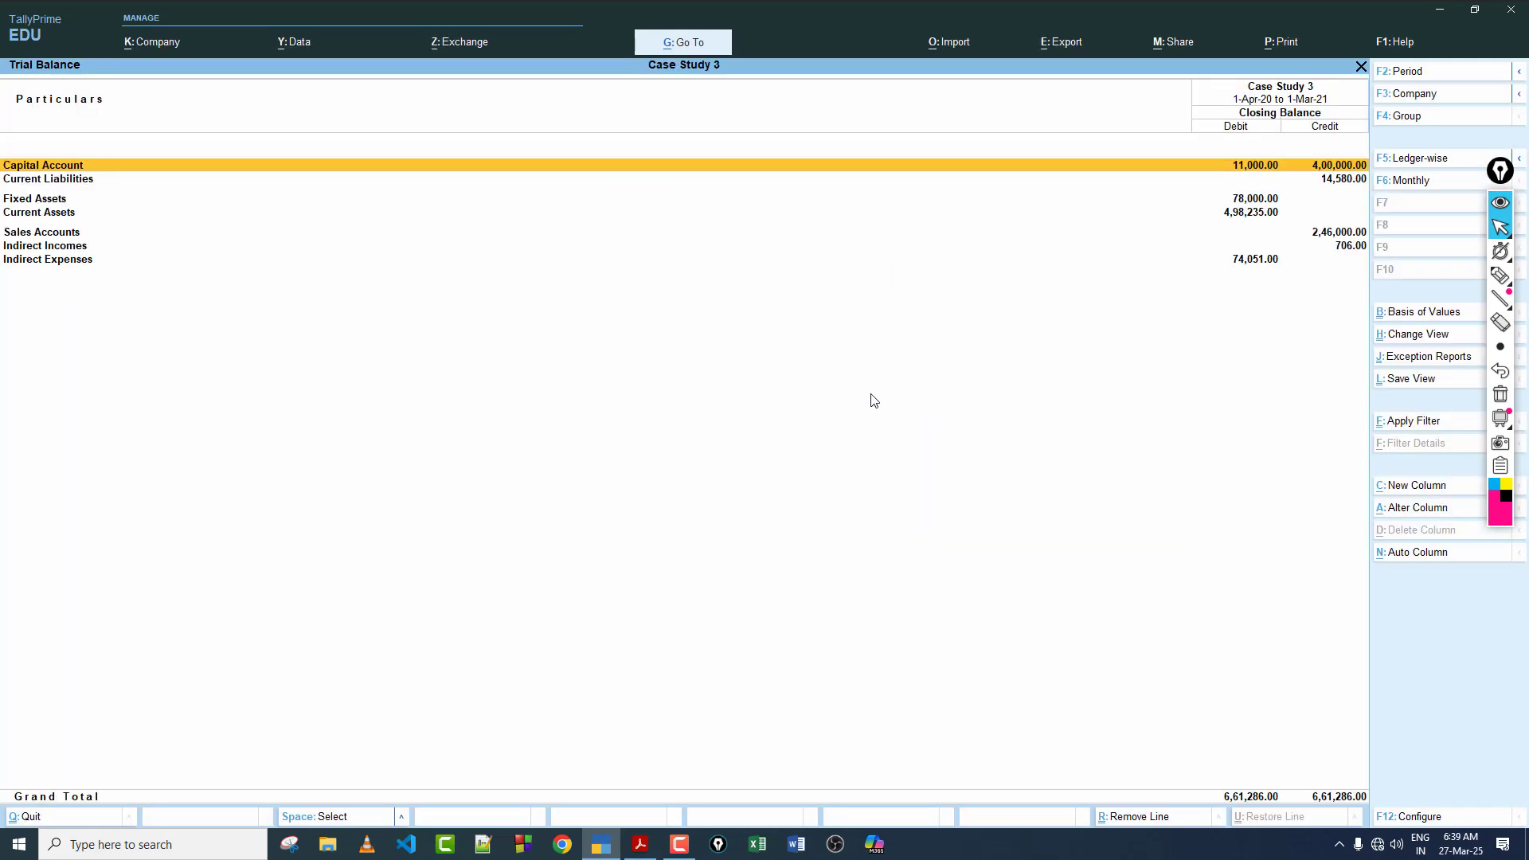
key(alt+F5)
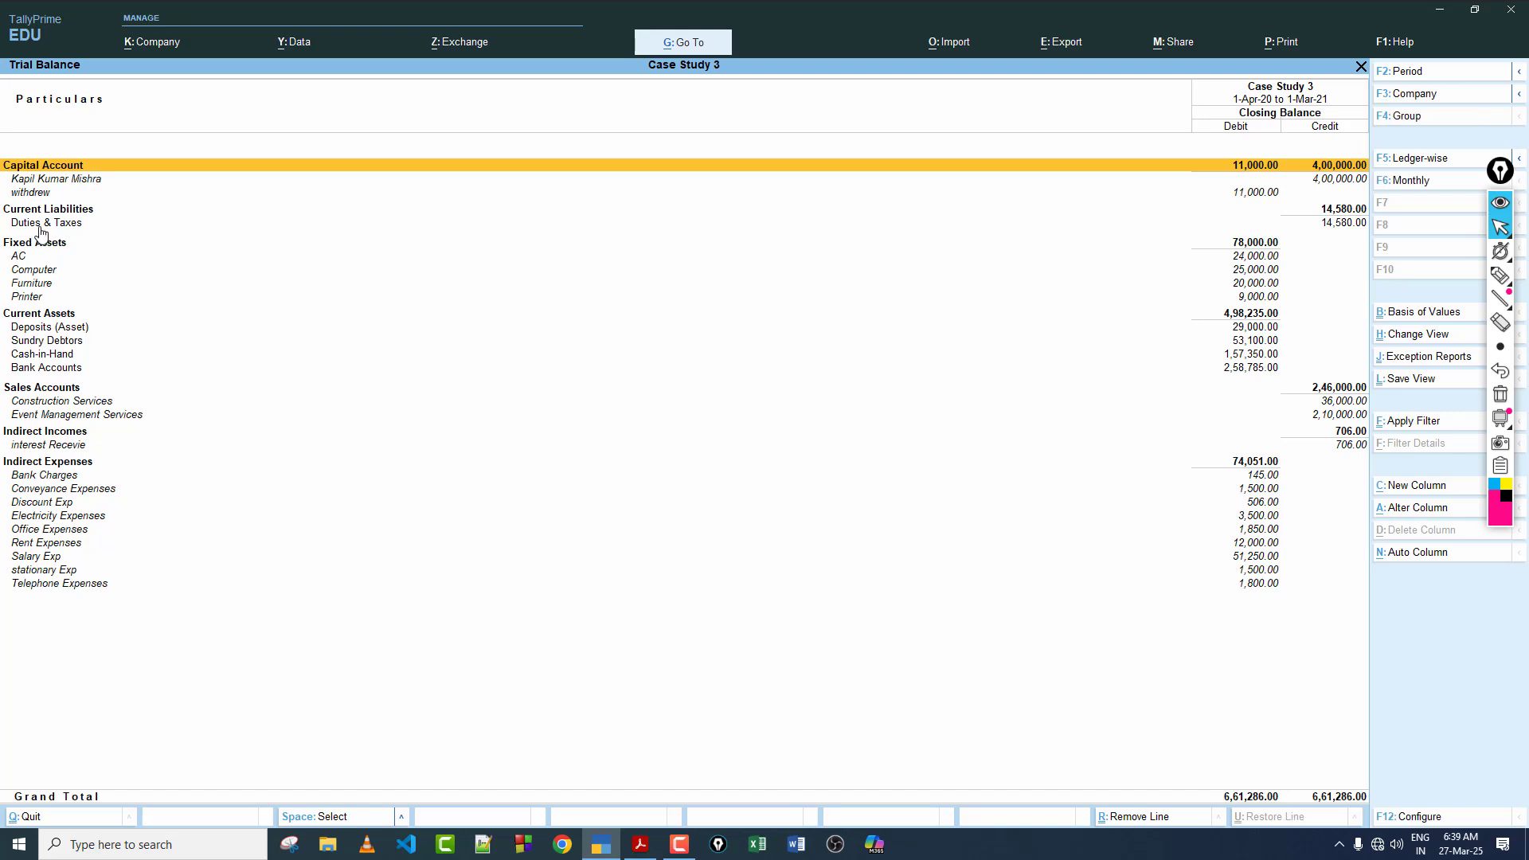
click(45, 224)
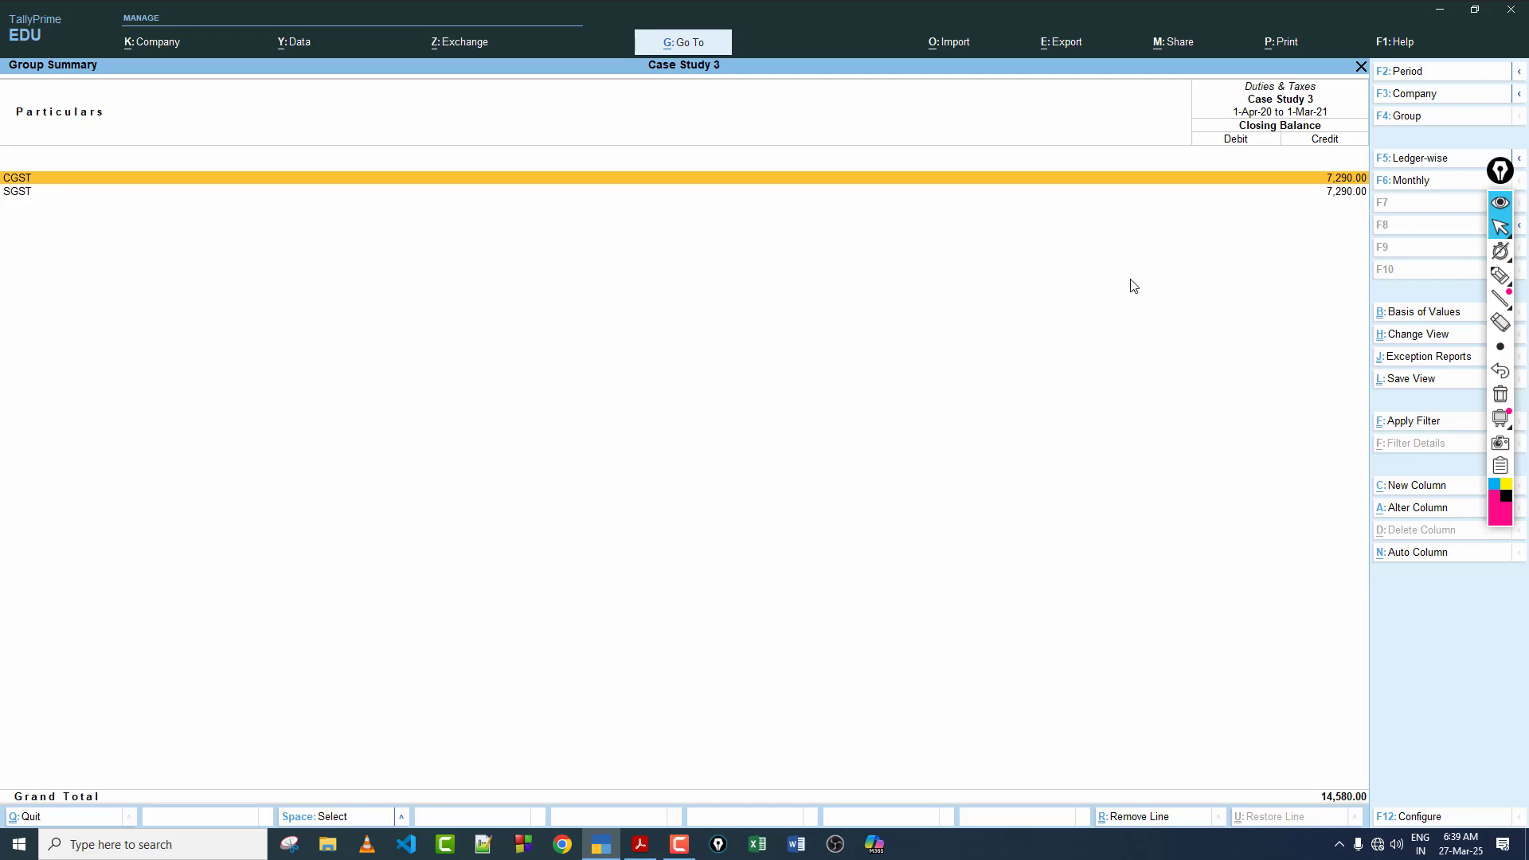
key(Escape)
key(Escape)
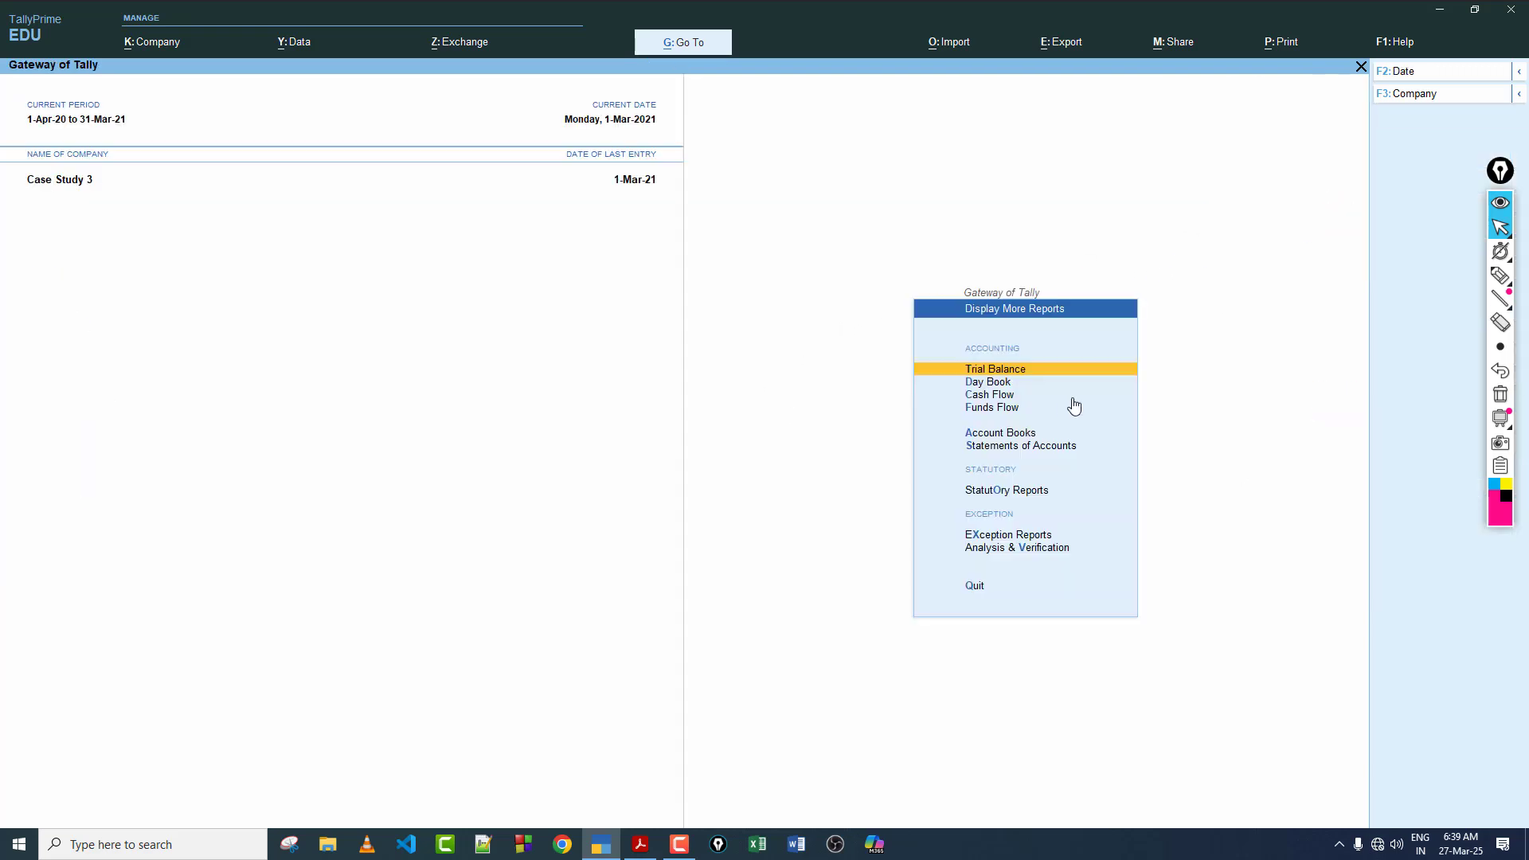
key(Escape)
Step: Start a payment voucher and autofill it as a GST Stat Payment of type Tax (Other than Reverse Charge), with the period starting 1-Feb-21
click(1005, 405)
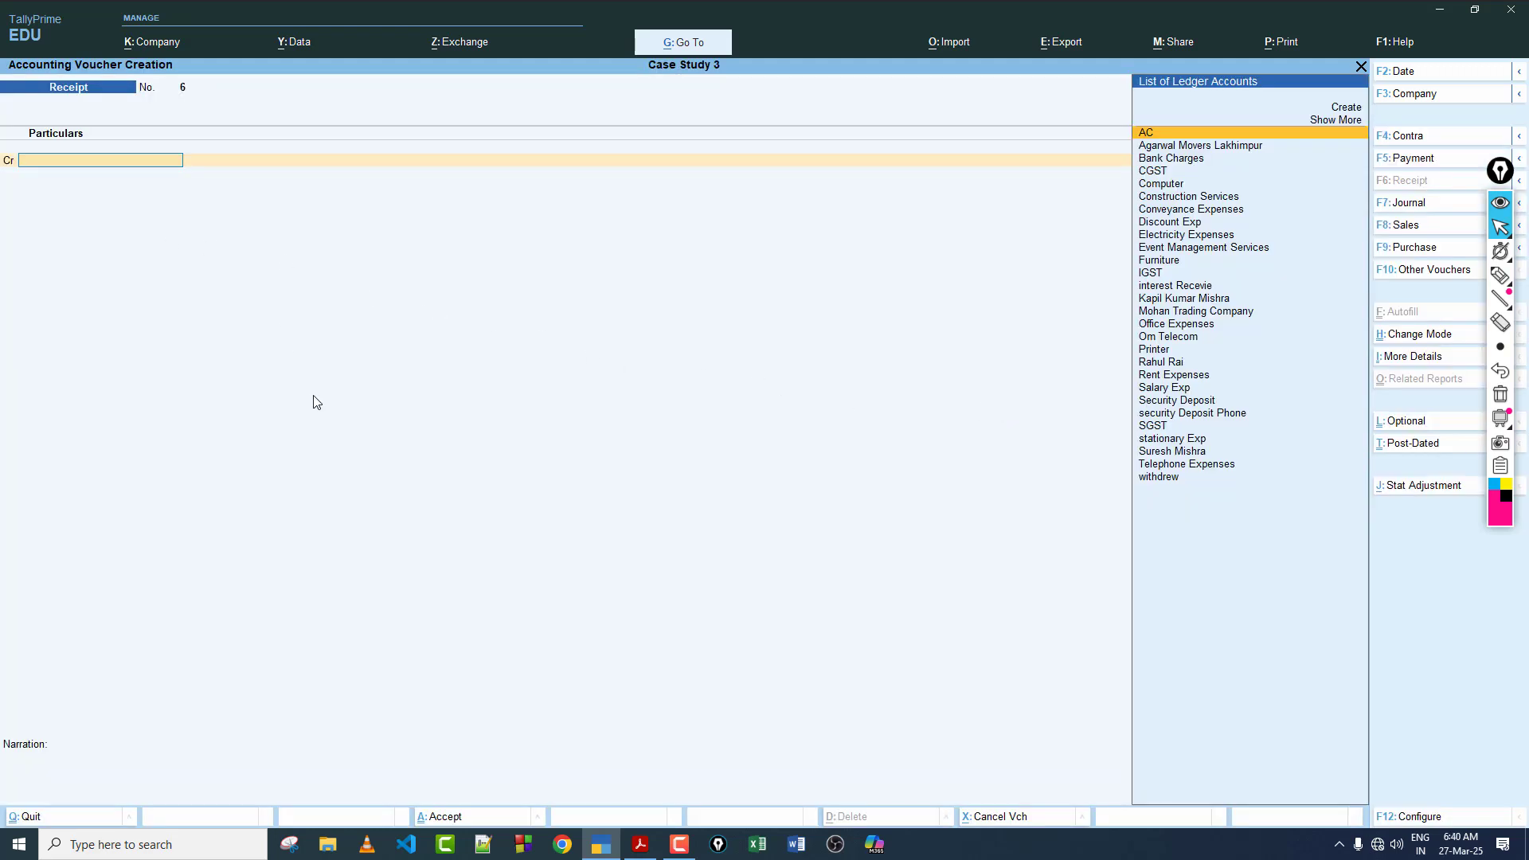
key(F5)
click(1405, 314)
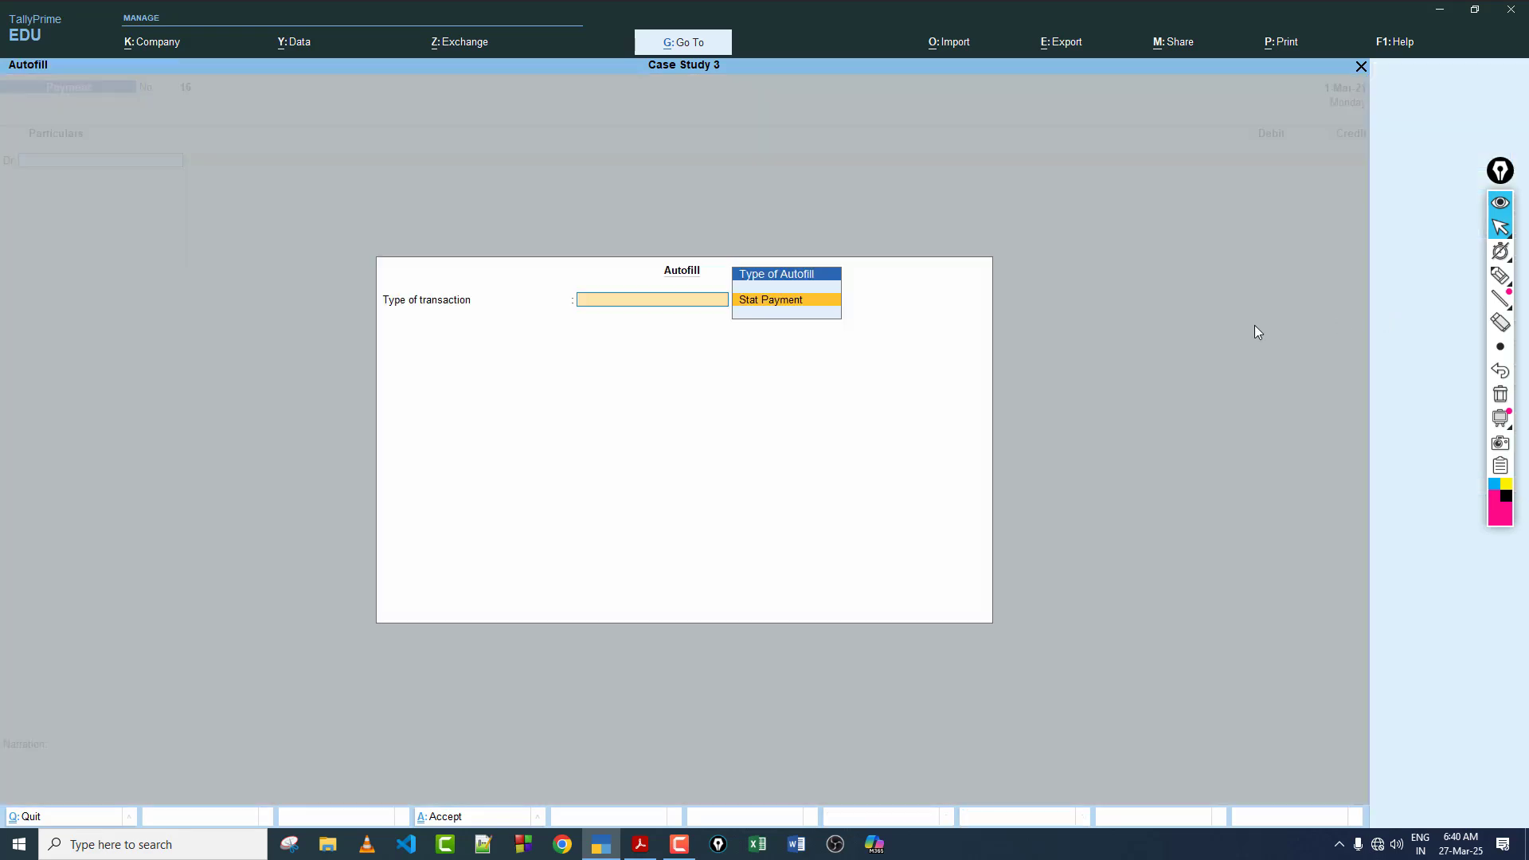
click(784, 301)
click(787, 316)
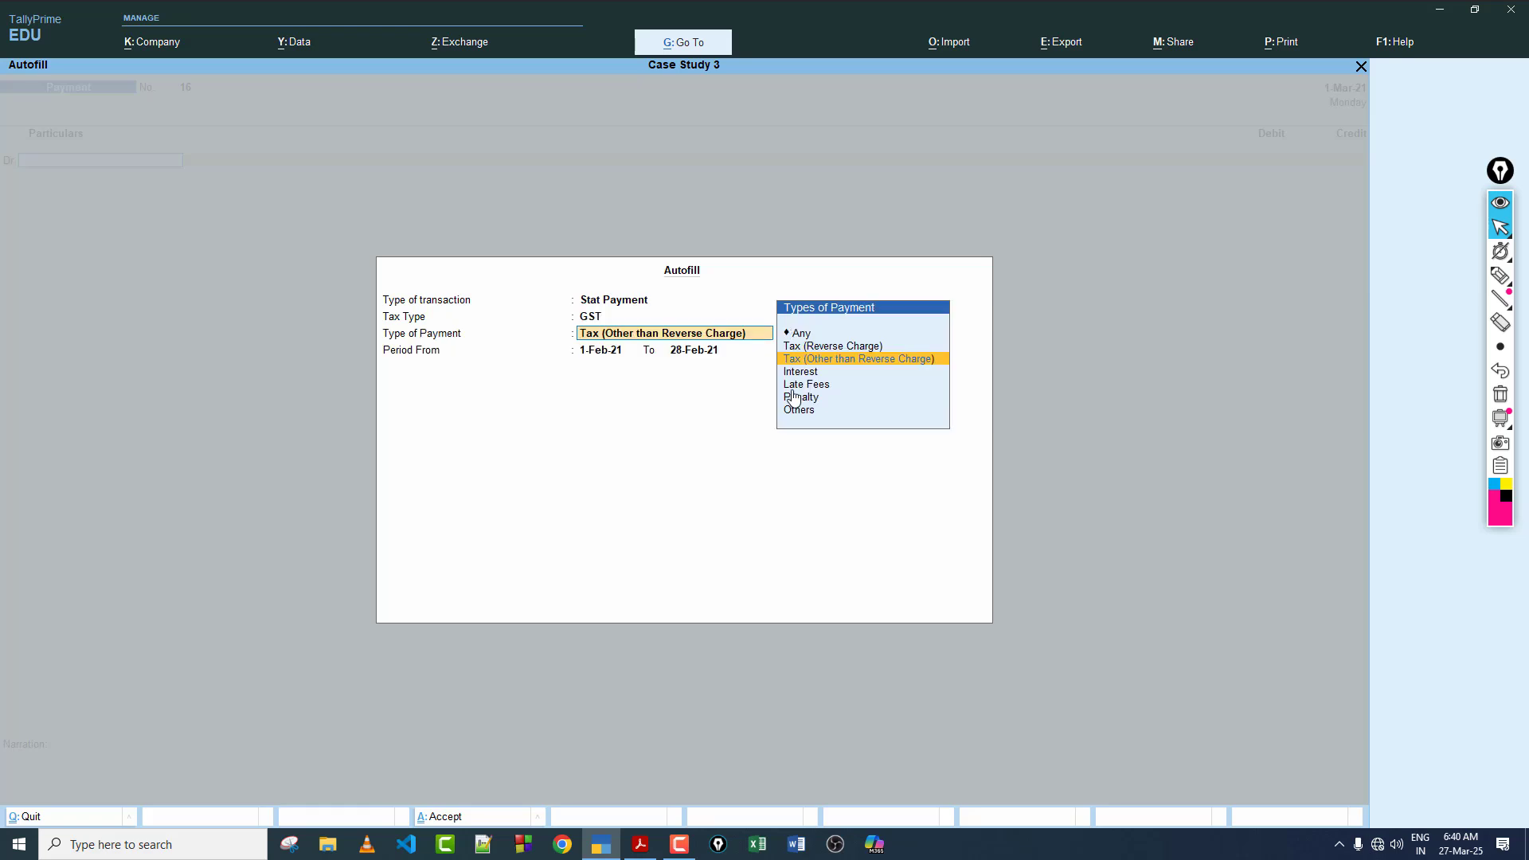
click(839, 365)
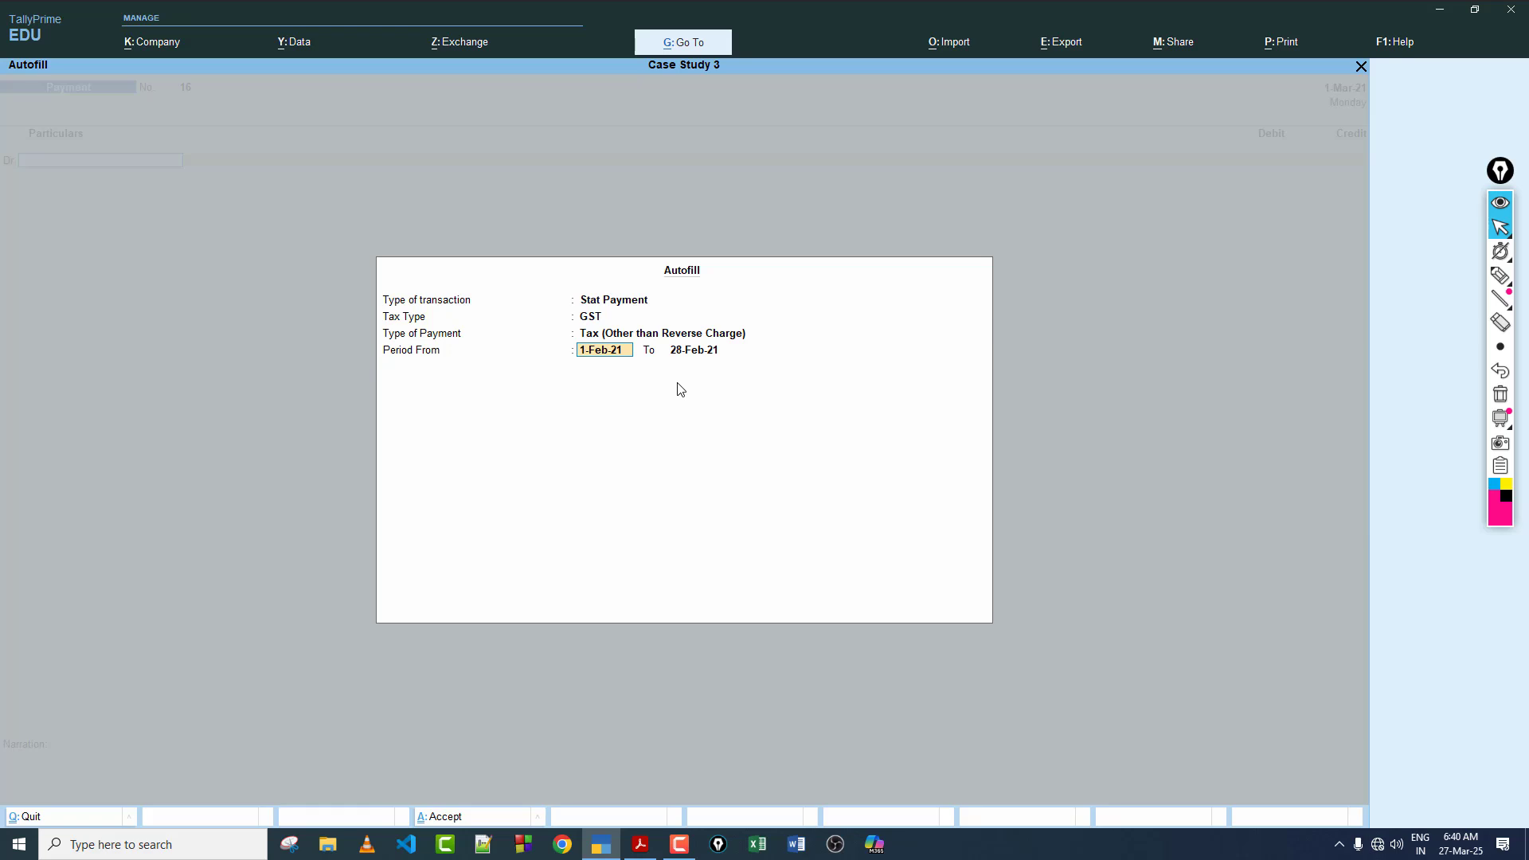
key(Return)
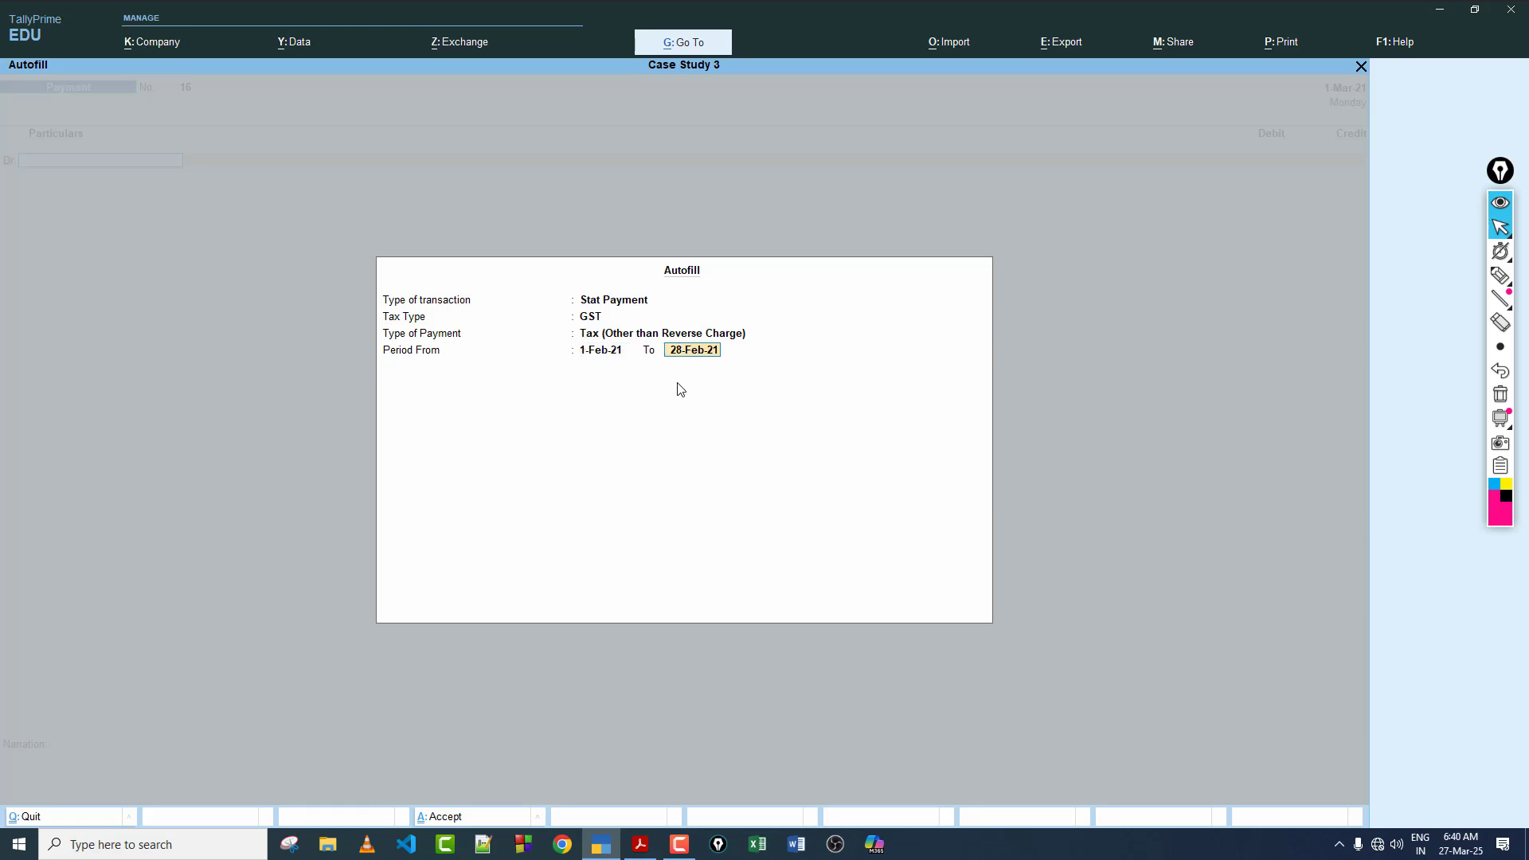
text(31-3)
key(Return)
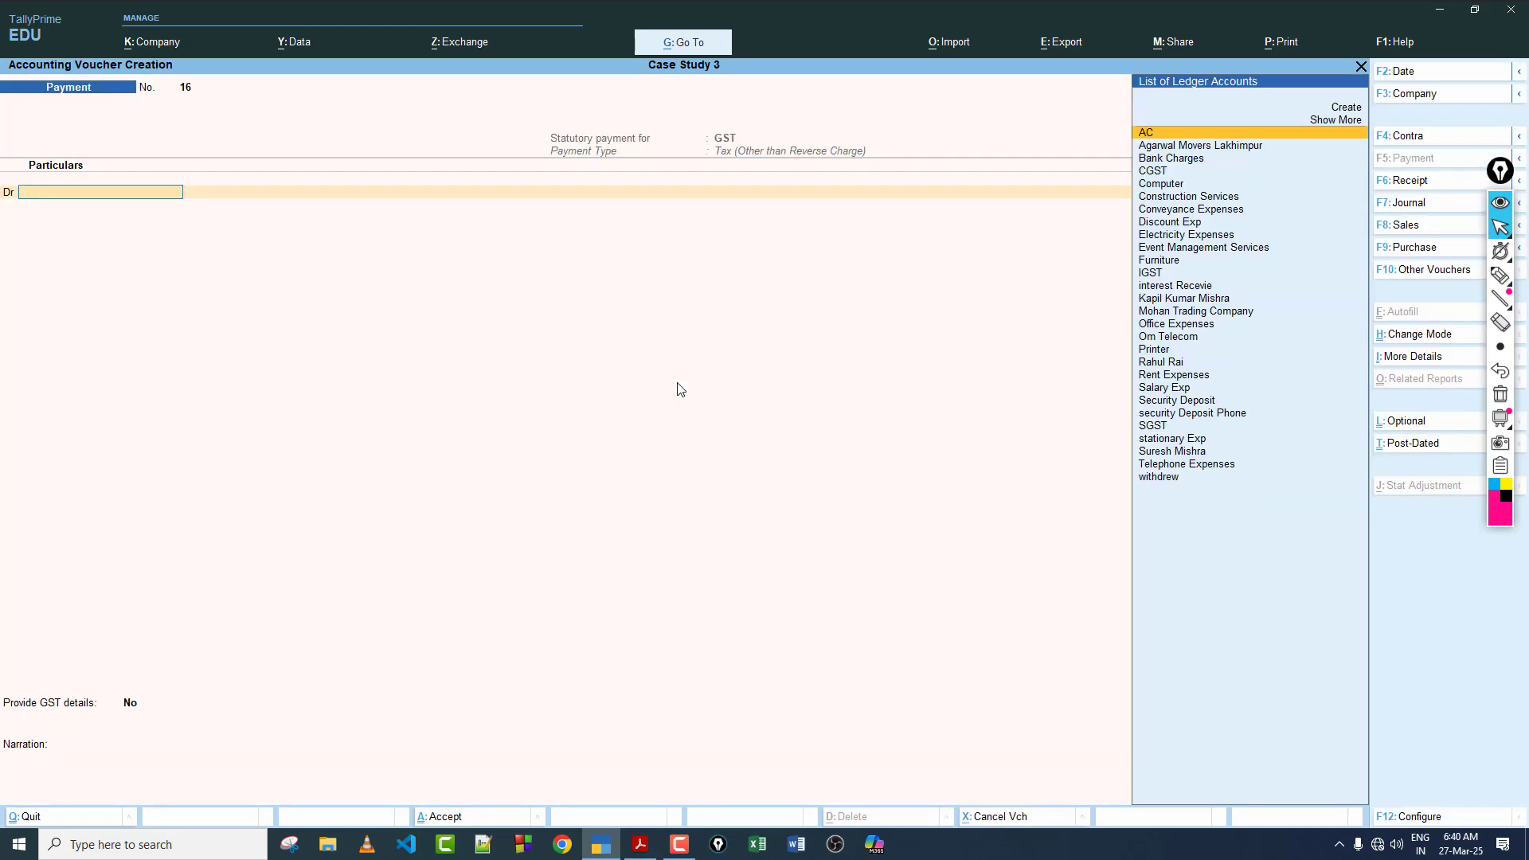
Step: Debit the CGST ledger with 7,290 in the statutory payment voucher
key(Down)
key(Down)
key(Down)
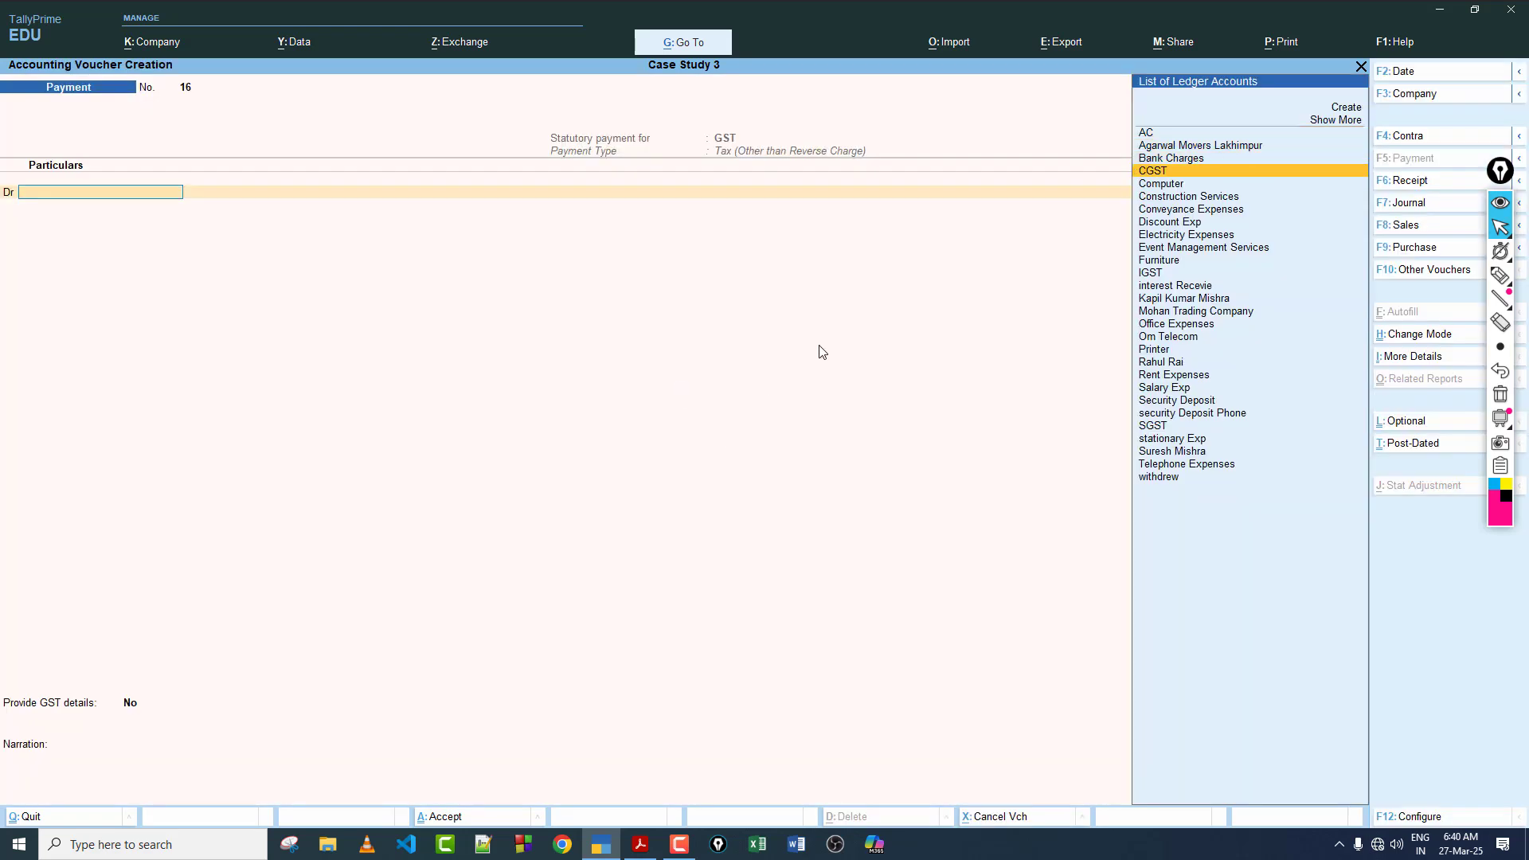
key(Return)
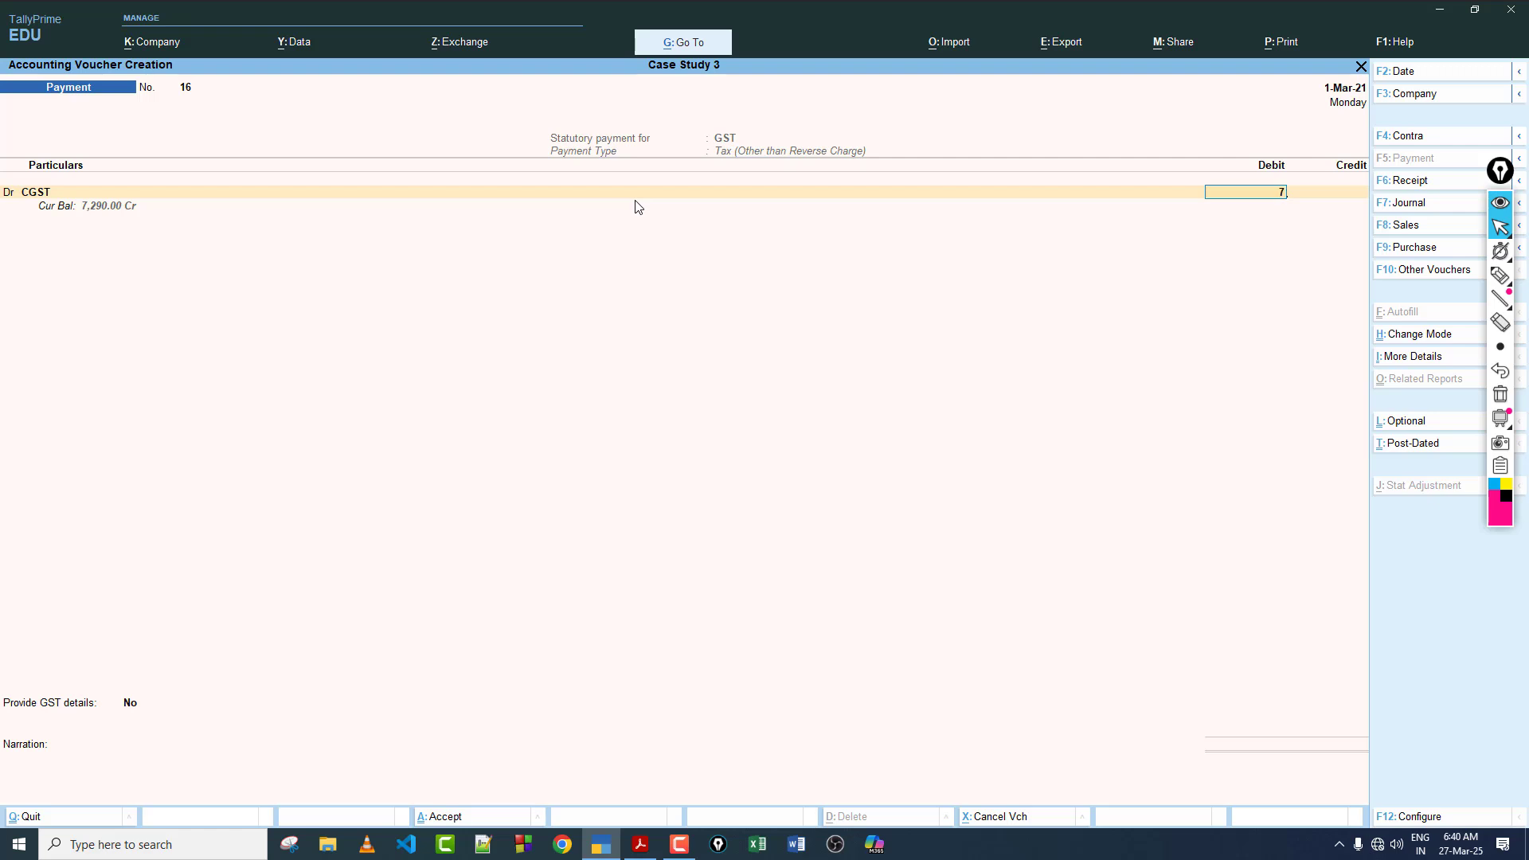
key(Return)
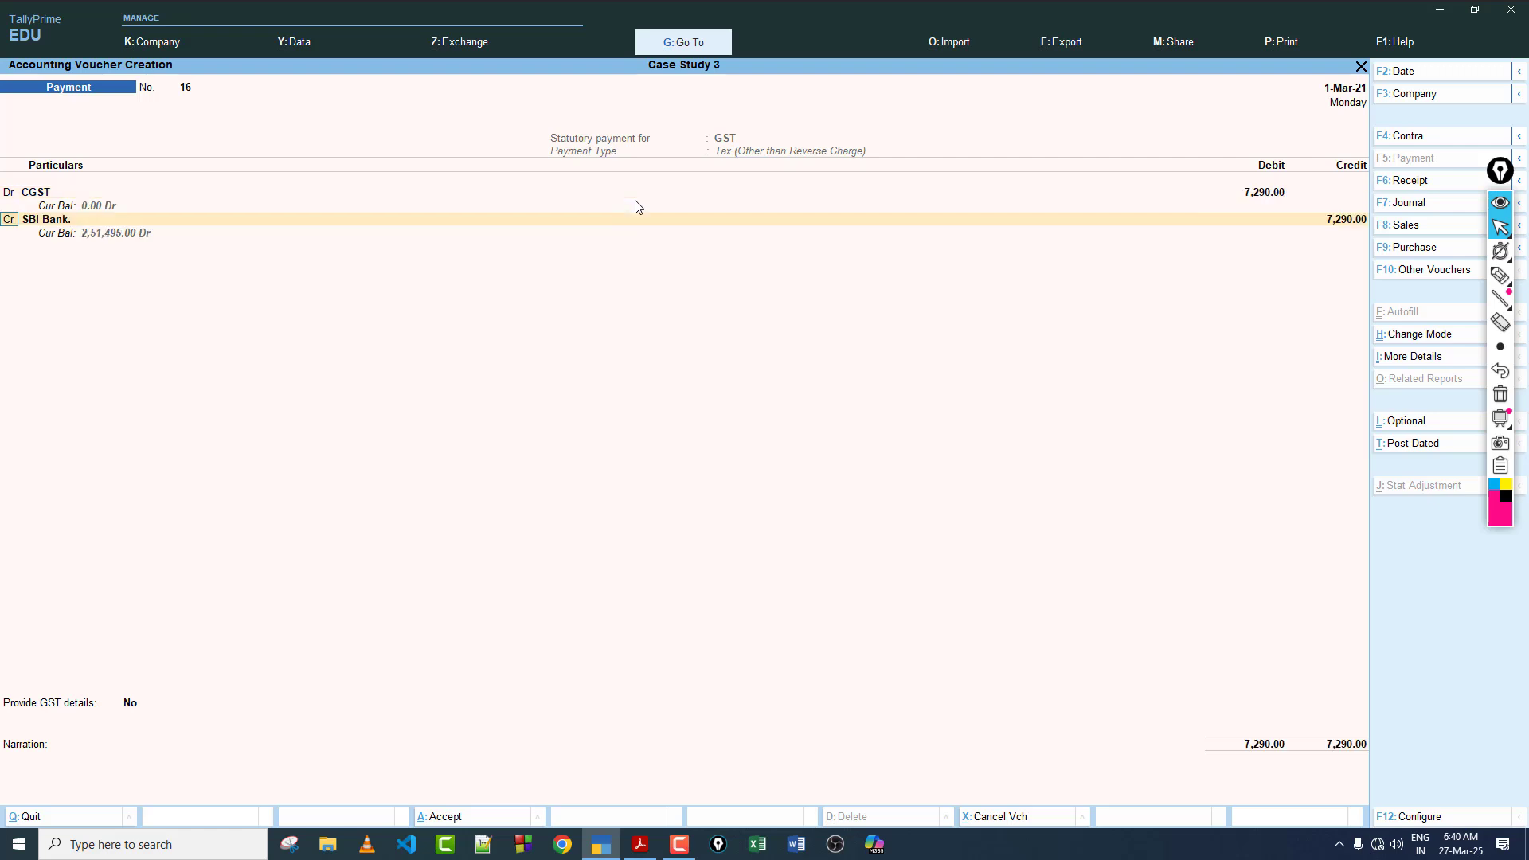
Step: Change the second entry line to a debit and enter SGST with 7,290
text(d)
key(Return)
text(sgst)
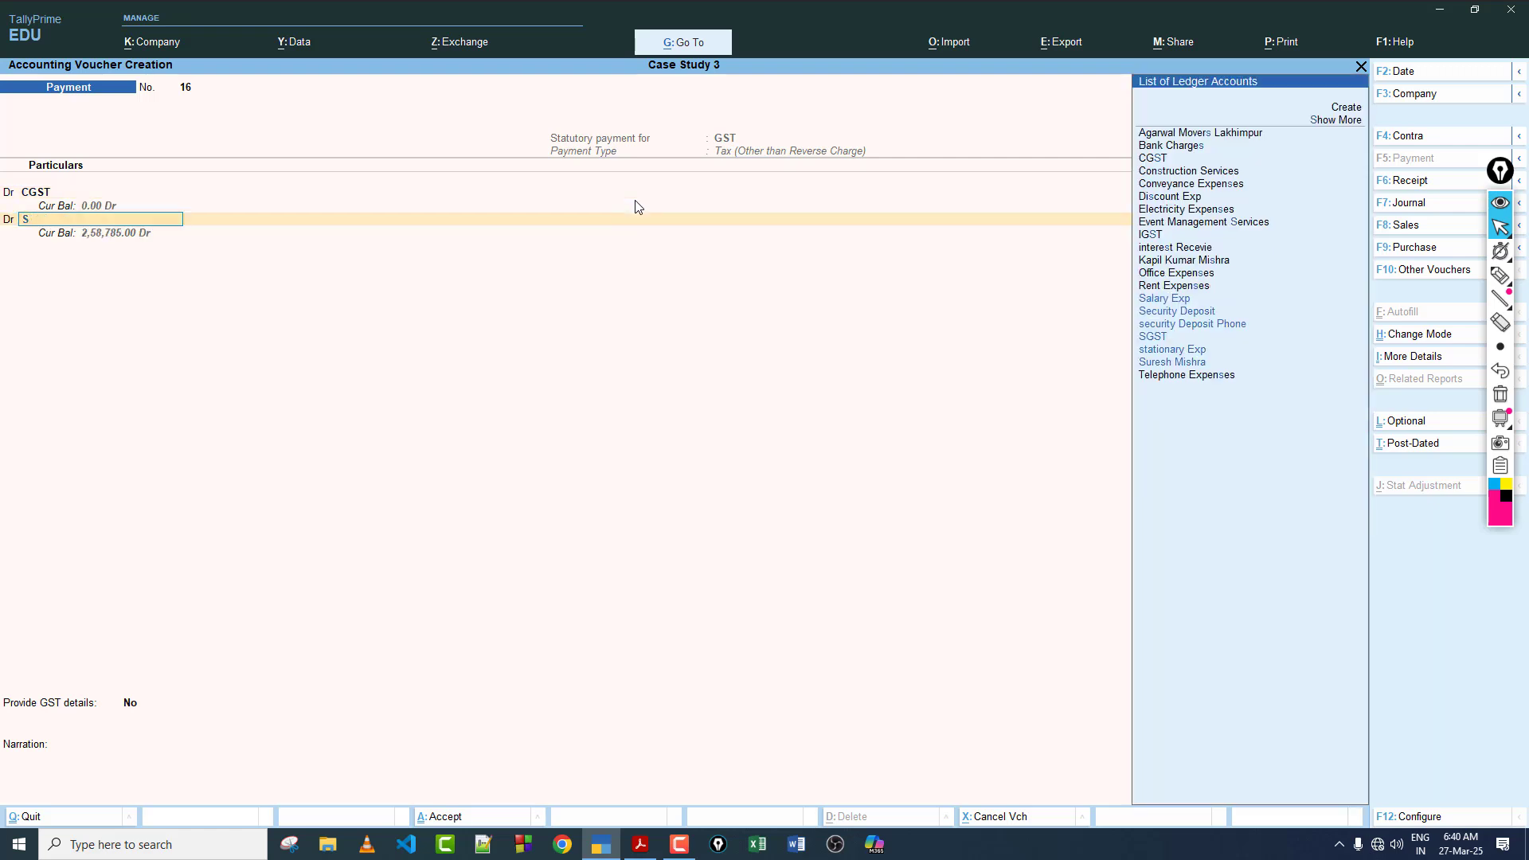
key(Return)
text(7,29)
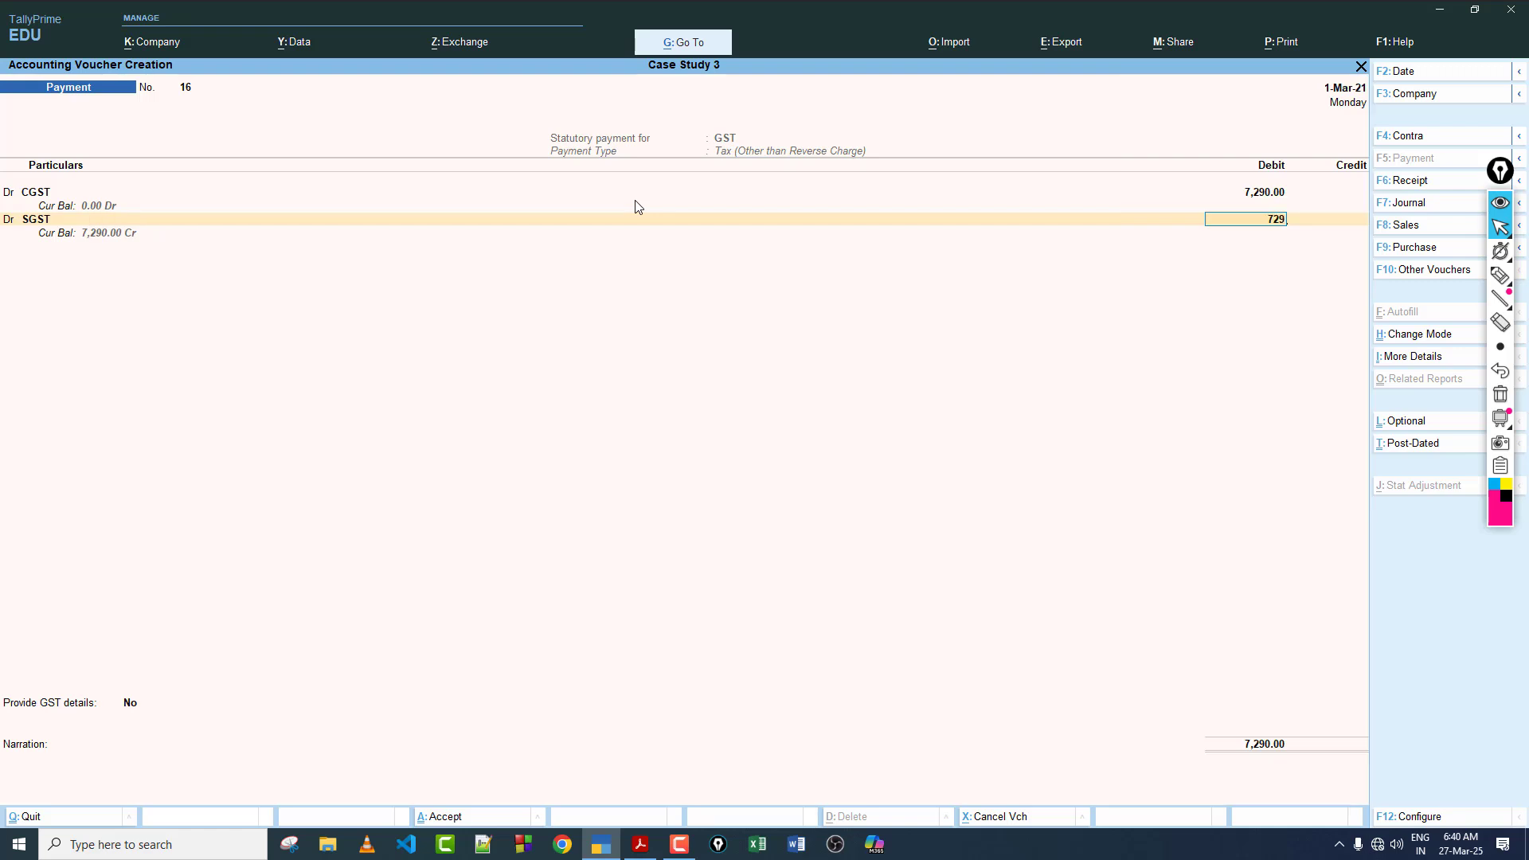
text(0)
key(Return)
Step: Credit SBI Bank with 14,580, leave the narration blank and save the payment voucher
key(Return)
key(Return)
key(Return)
key(Return)
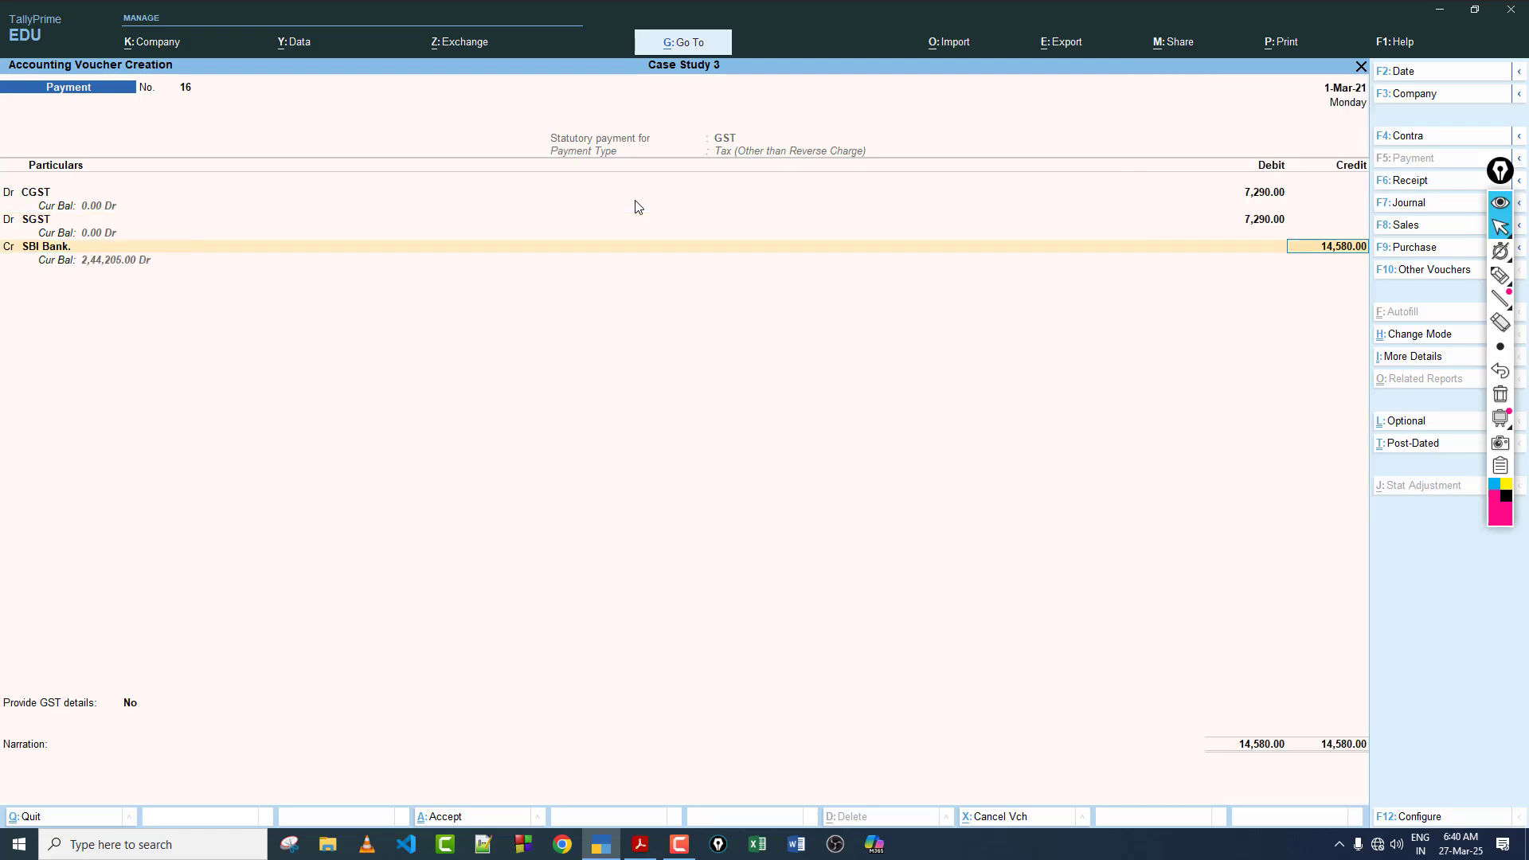
key(Return)
key(Return)
key(Return)
key(Return)
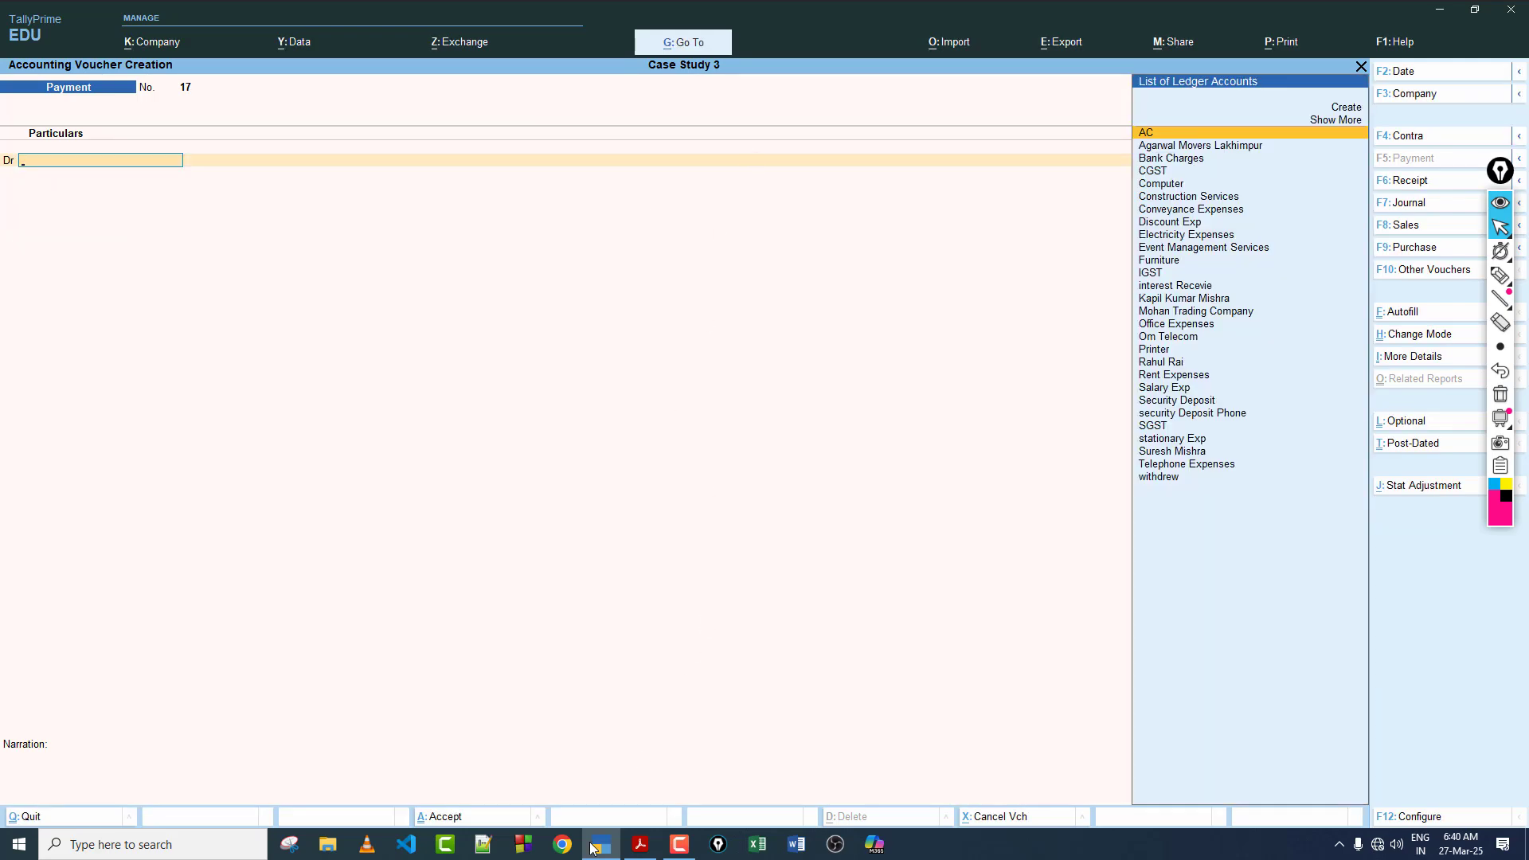
Step: Read transaction 31 in the case study PDF and compare its cheque amount with the invoice and interest terms of transaction 26
click(643, 846)
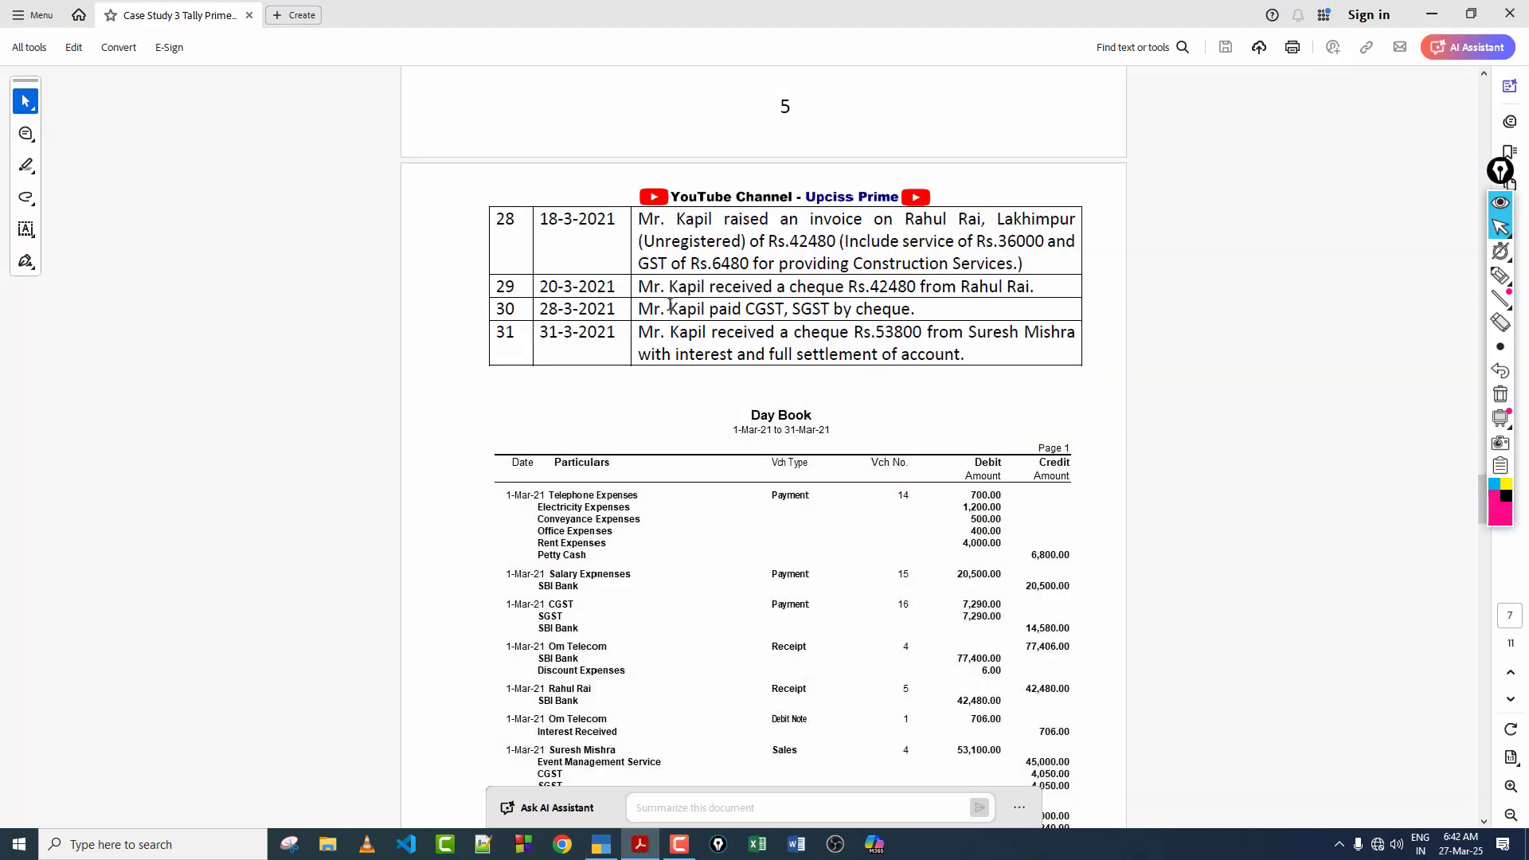
drag(671, 306, 831, 309)
drag(711, 332, 747, 356)
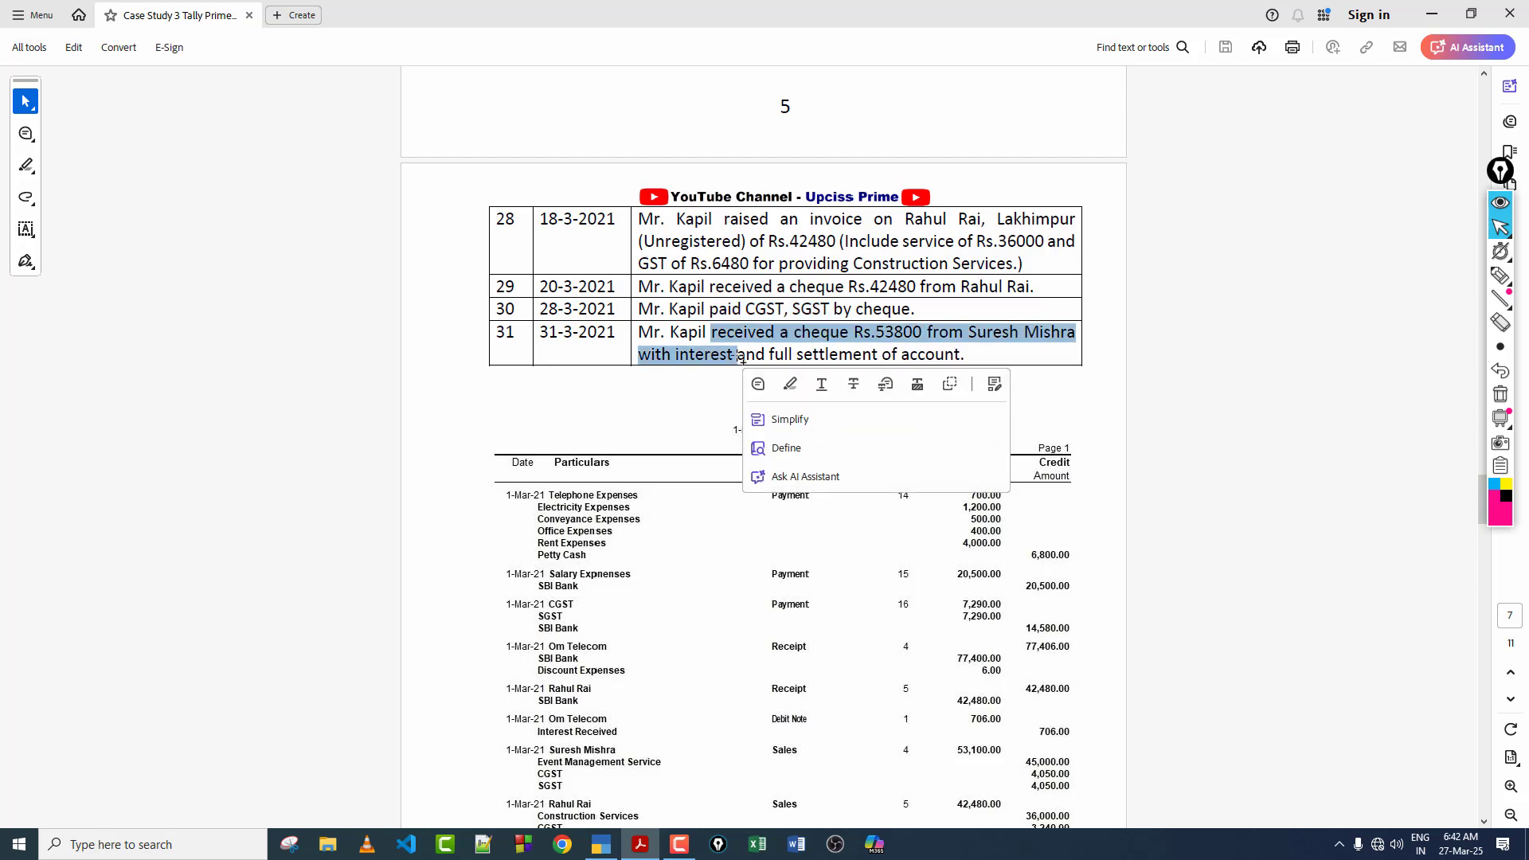
click(681, 332)
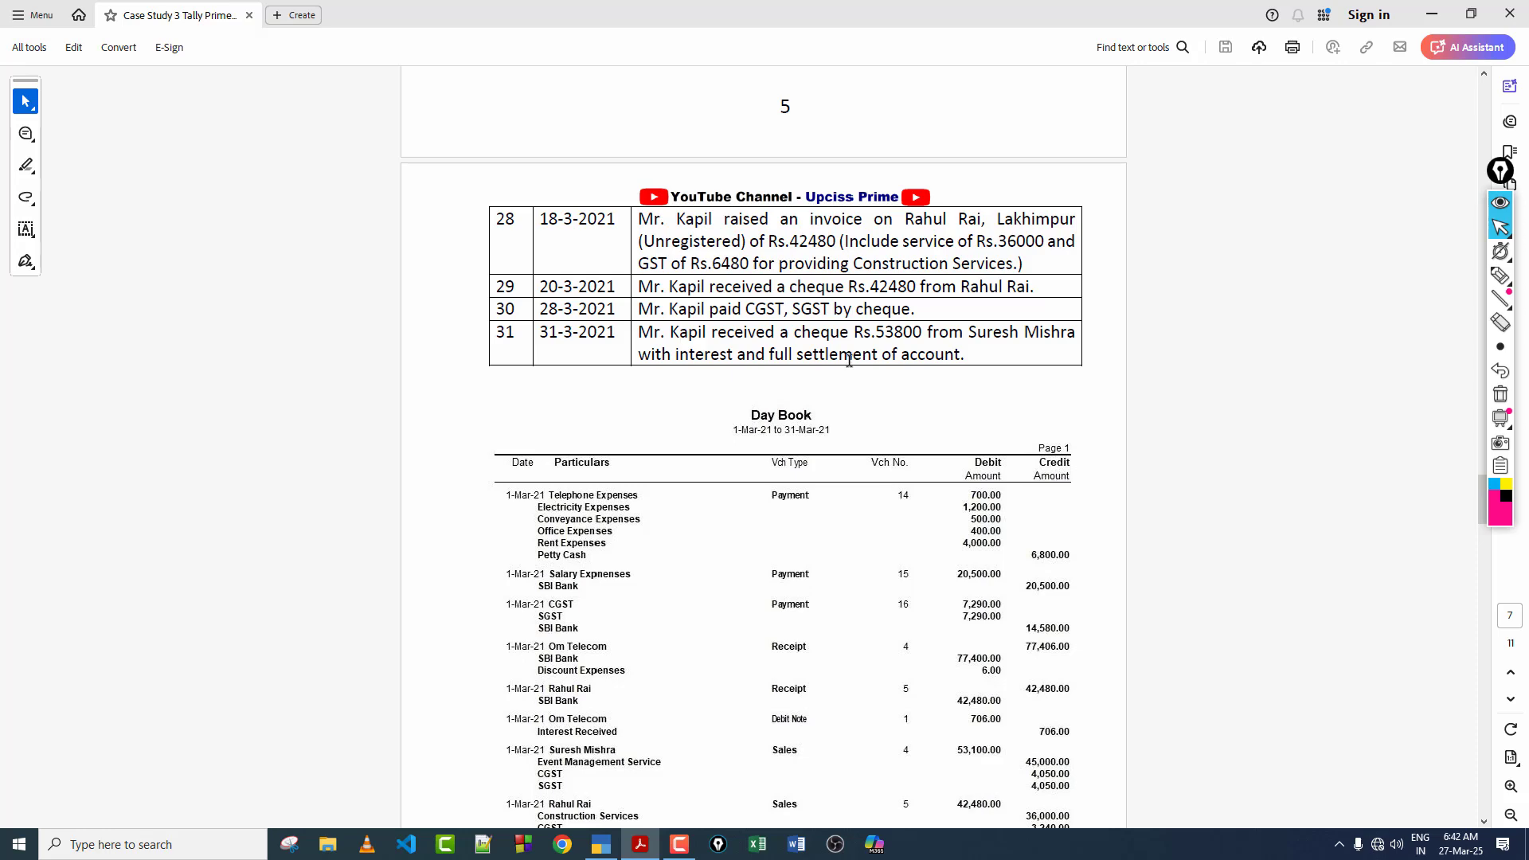
scroll(843, 396, up, 1)
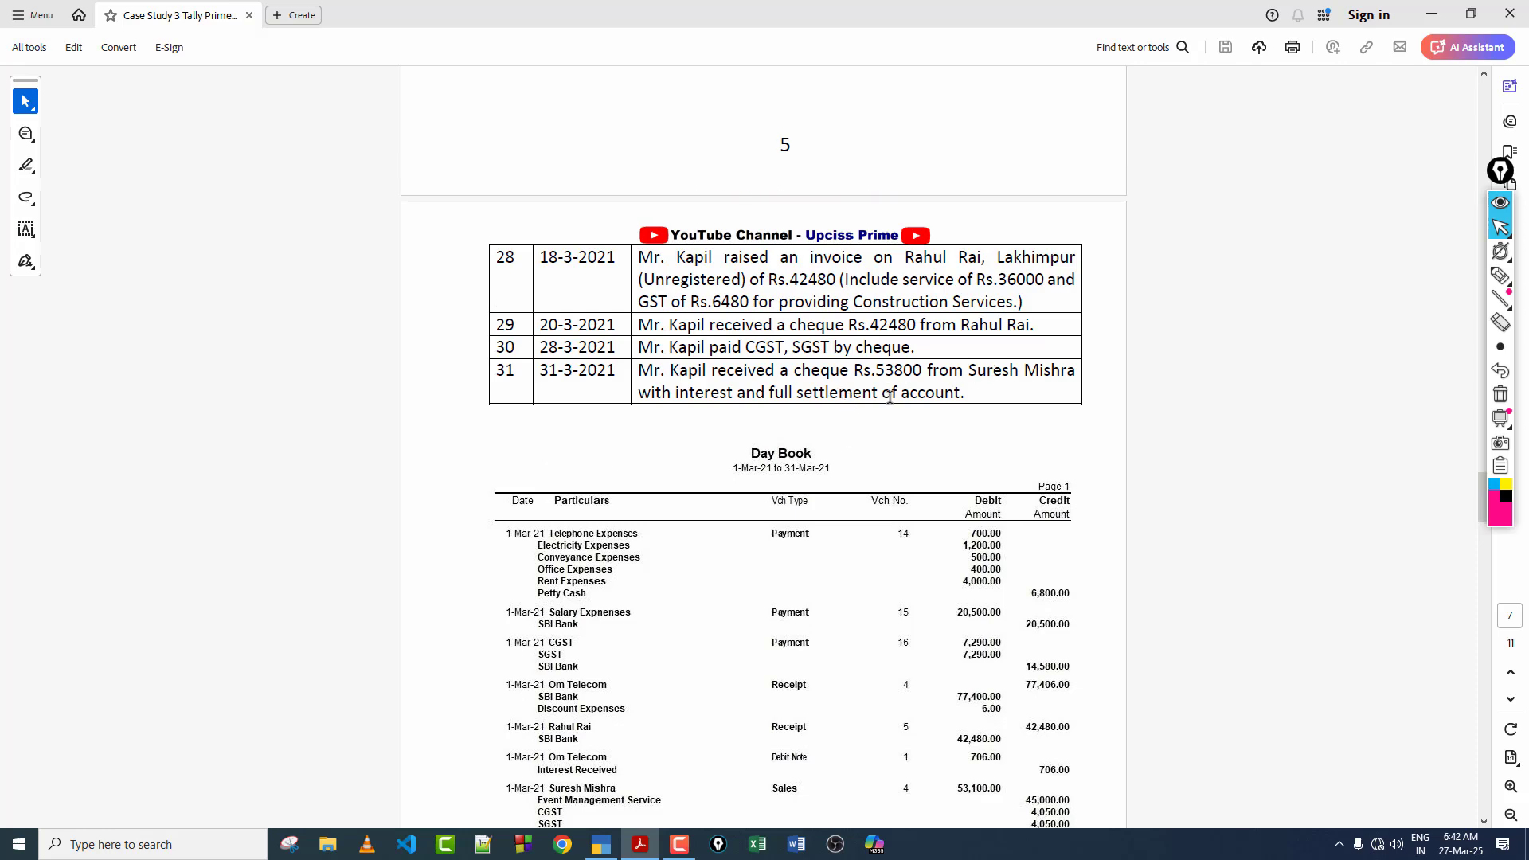
scroll(843, 360, up, 9)
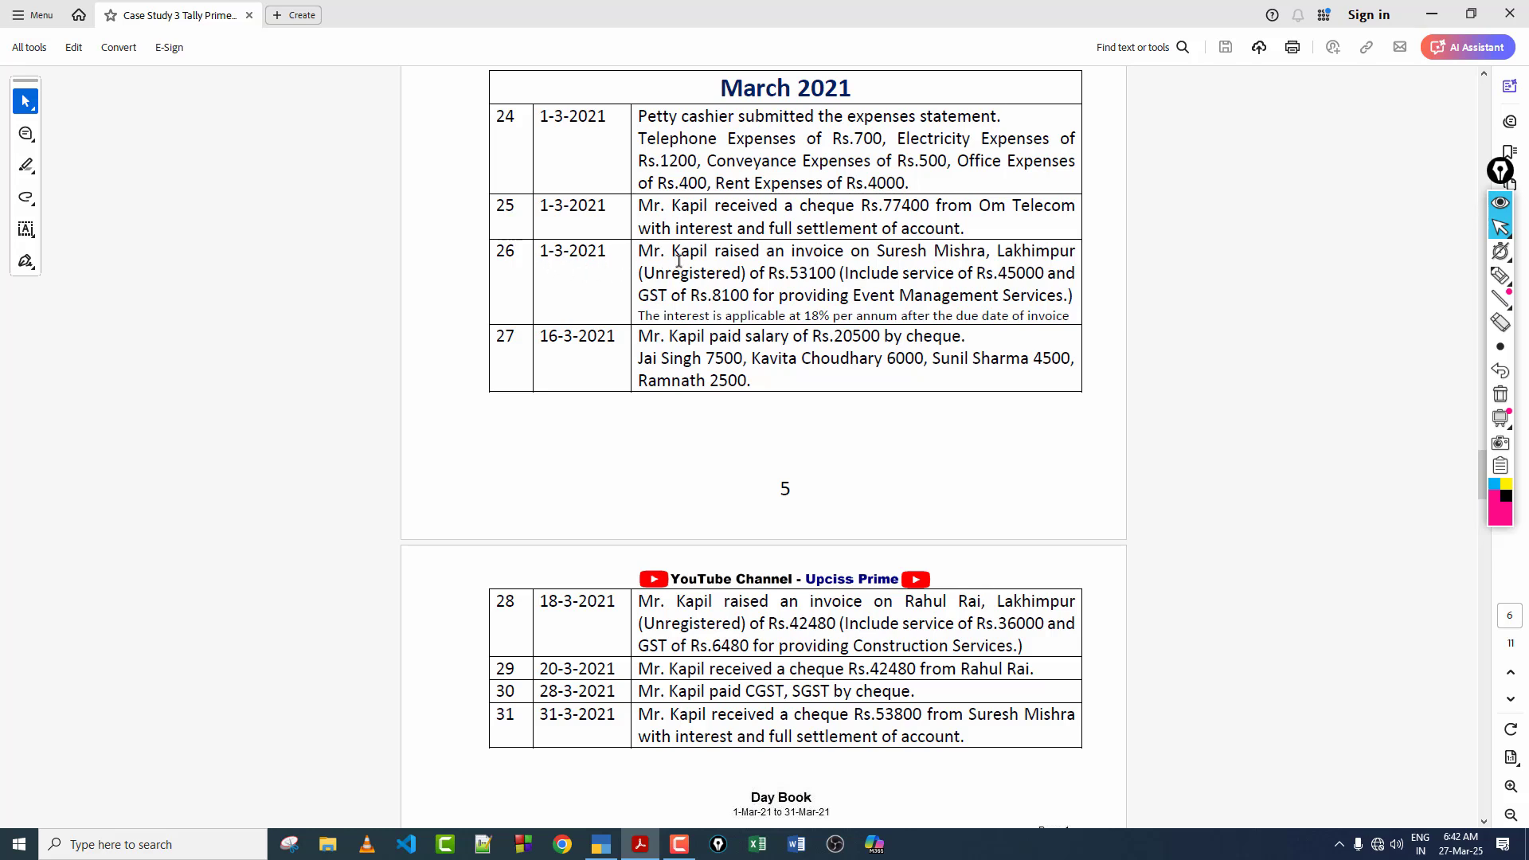
drag(788, 272, 833, 273)
click(800, 275)
drag(758, 312, 830, 316)
click(814, 318)
double_click(791, 272)
click(780, 317)
scroll(875, 338, down, 5)
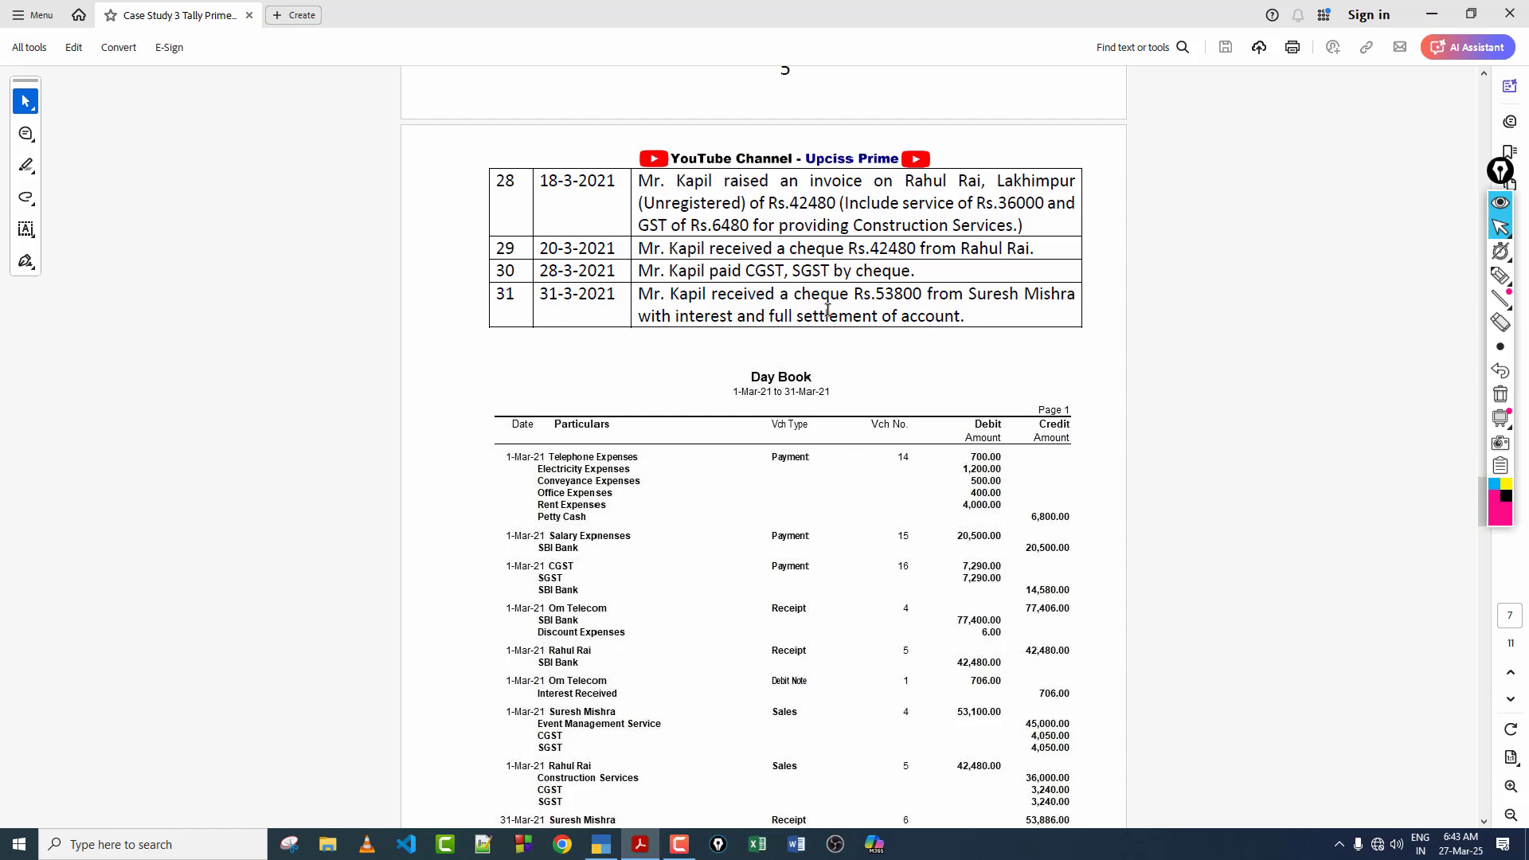
Step: Switch to TallyPrime, leave the blank payment voucher and open the Interest Receivable report under Interest Calculations
click(602, 844)
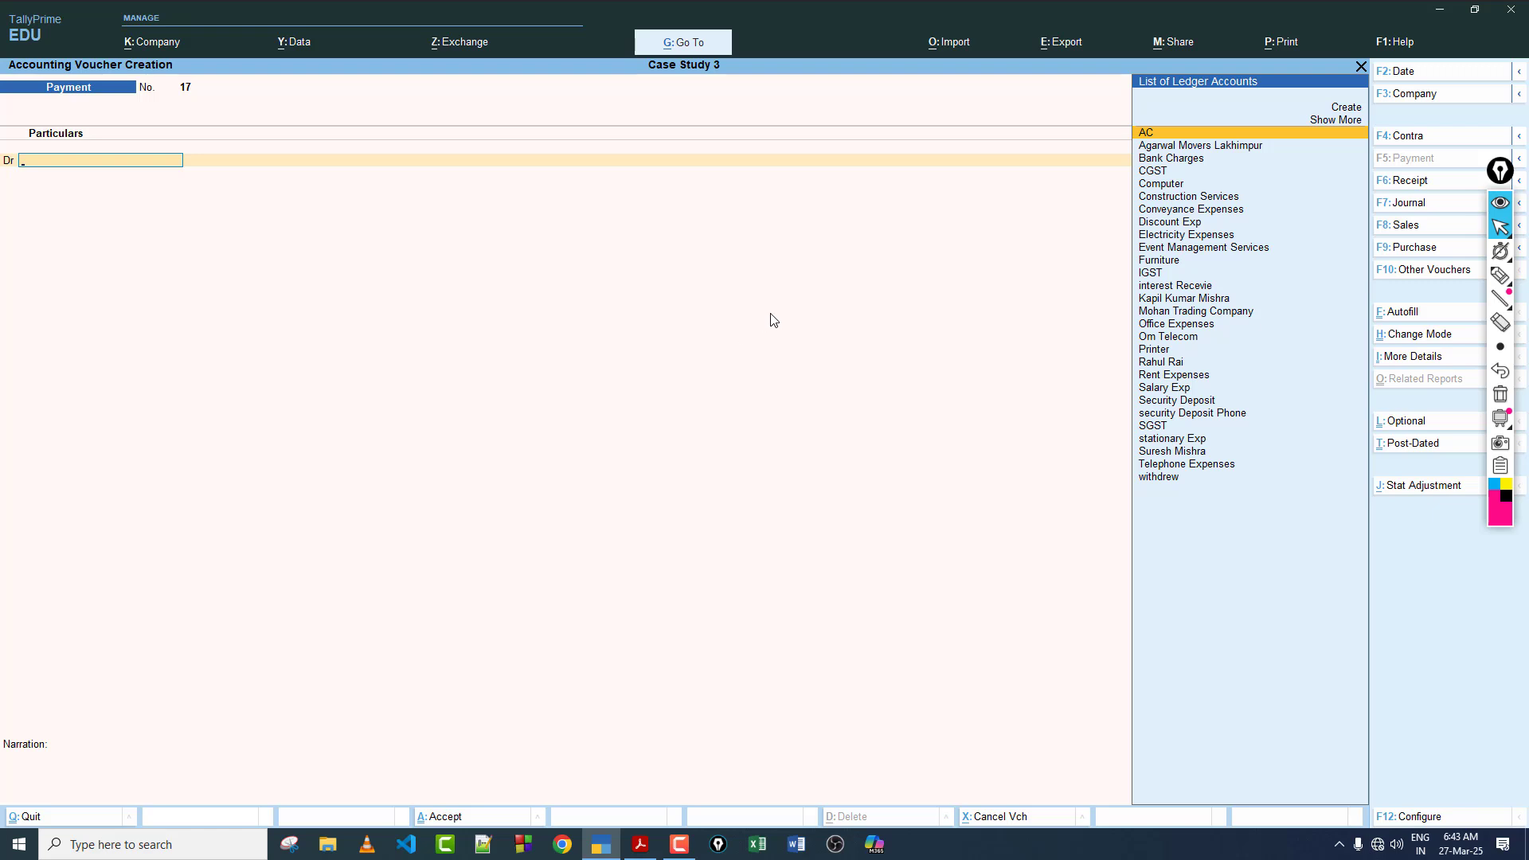
key(Escape)
key(y)
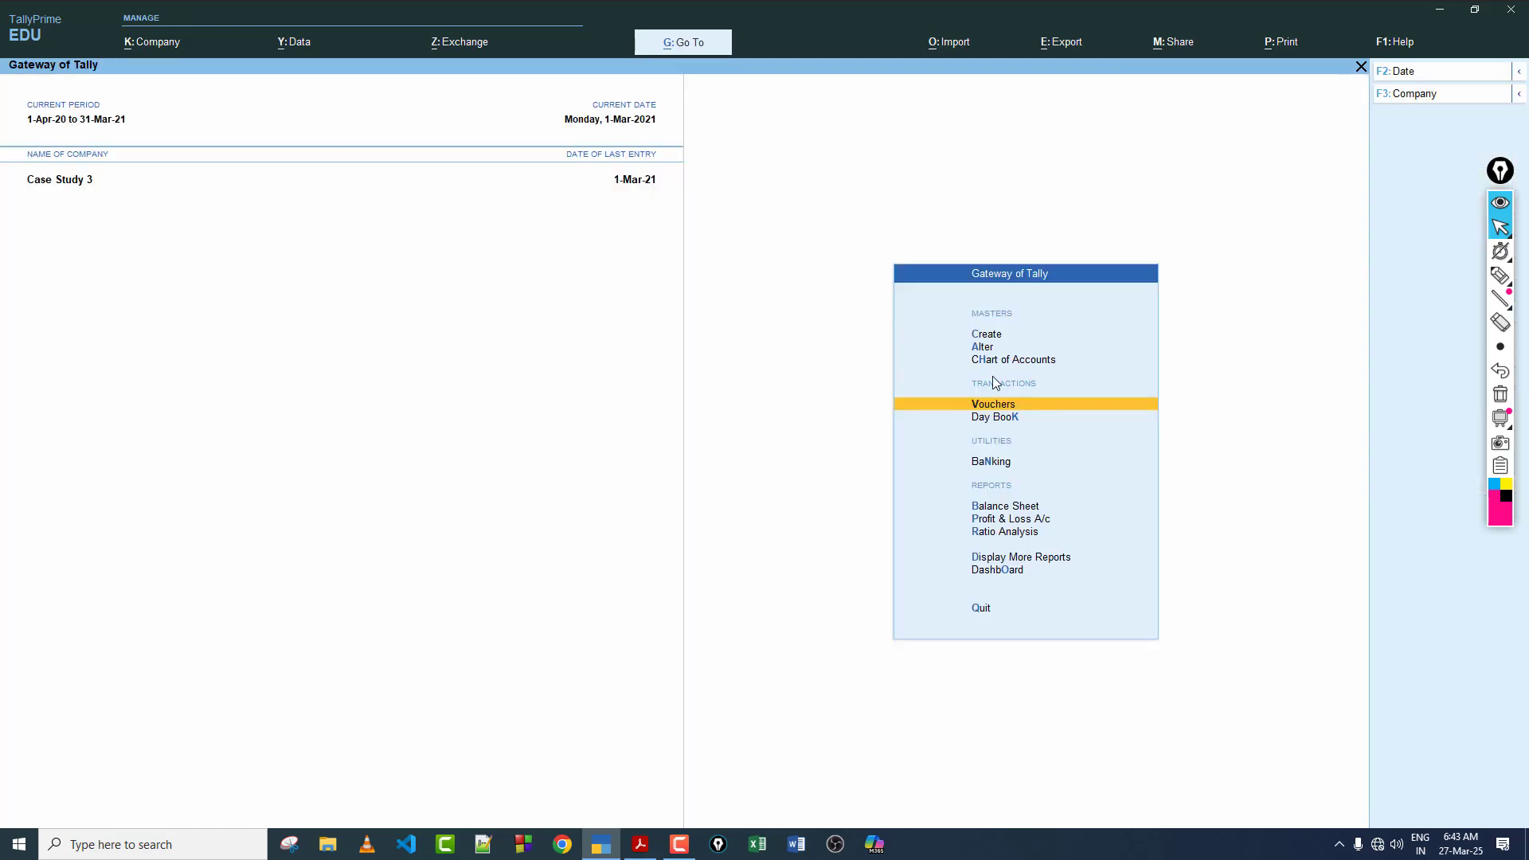
click(1043, 559)
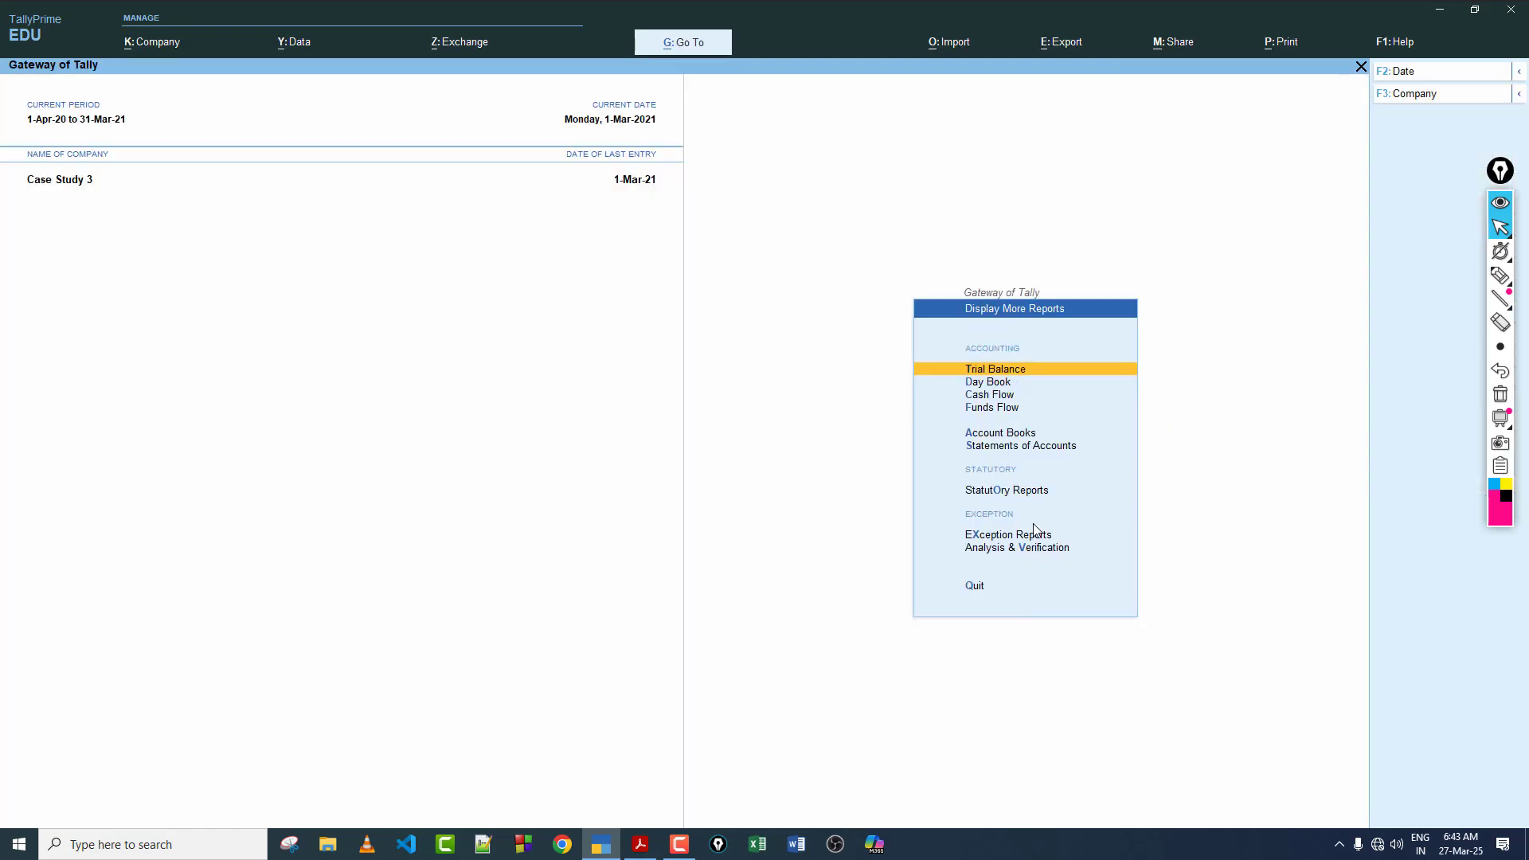
click(1035, 448)
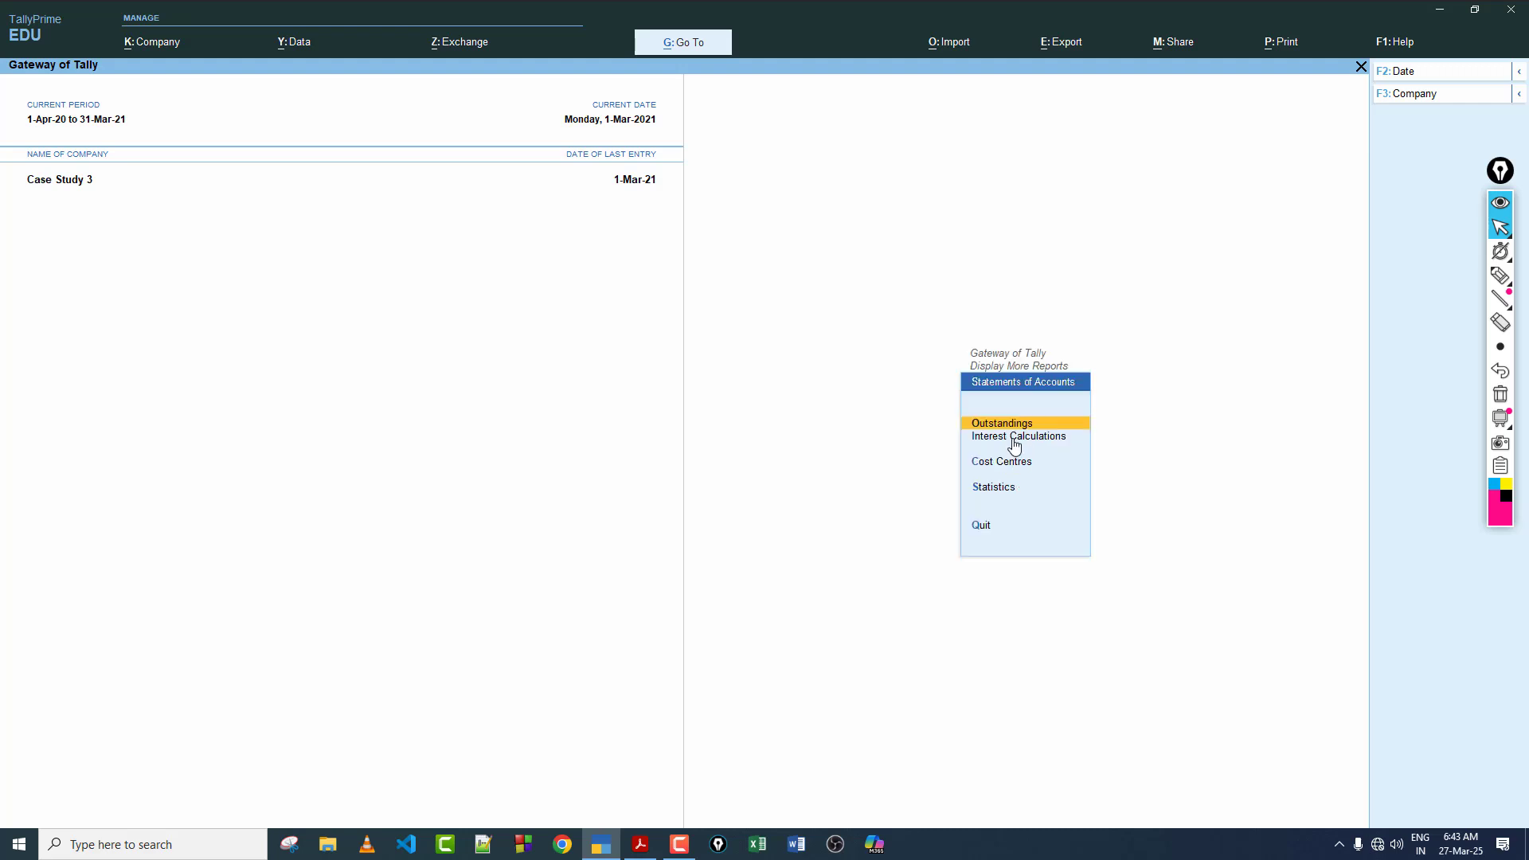
click(1013, 438)
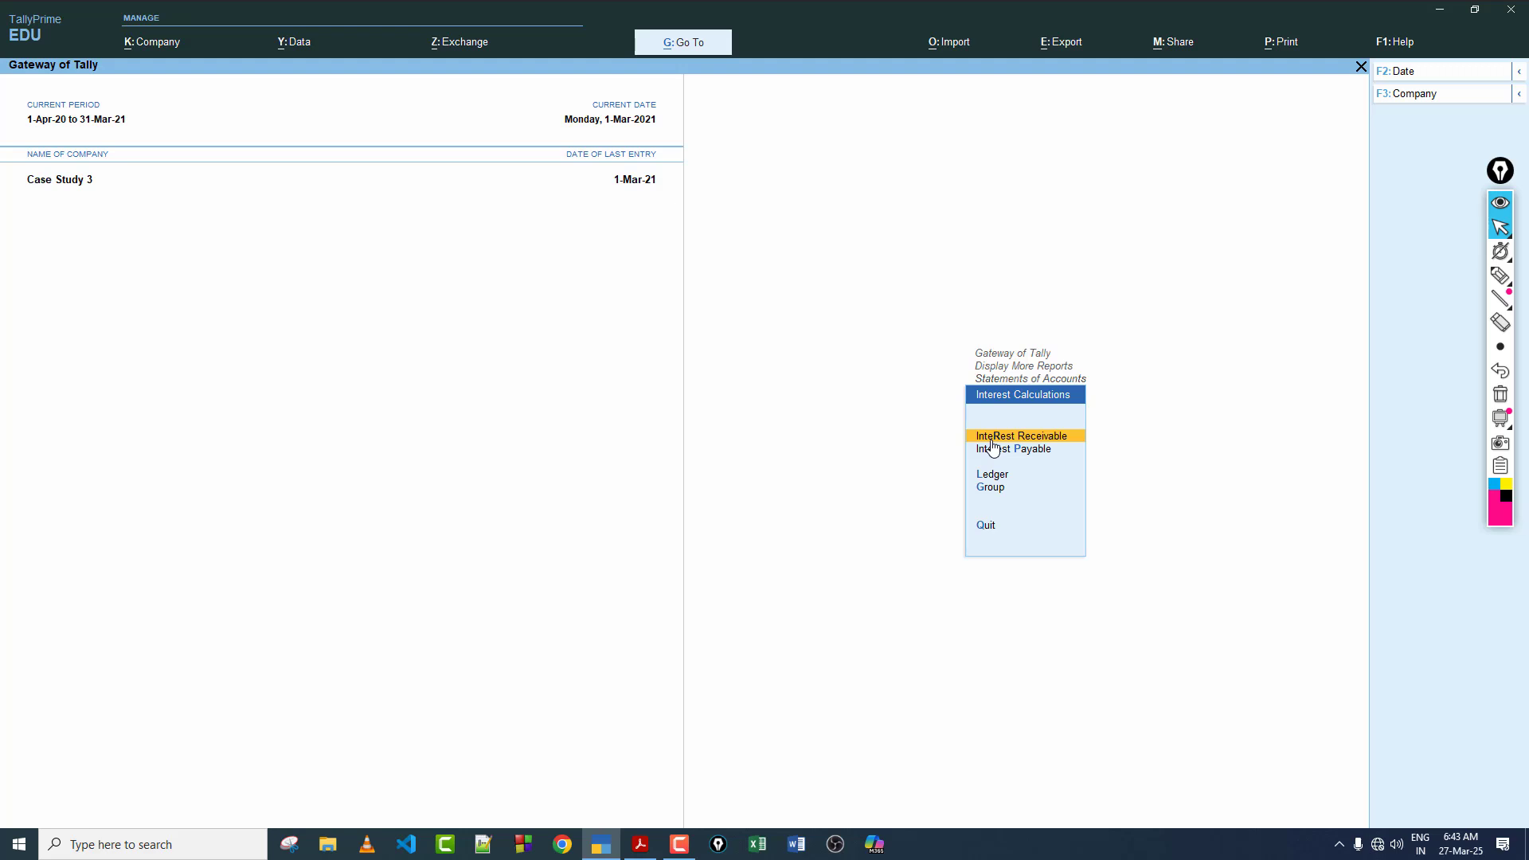
click(1010, 443)
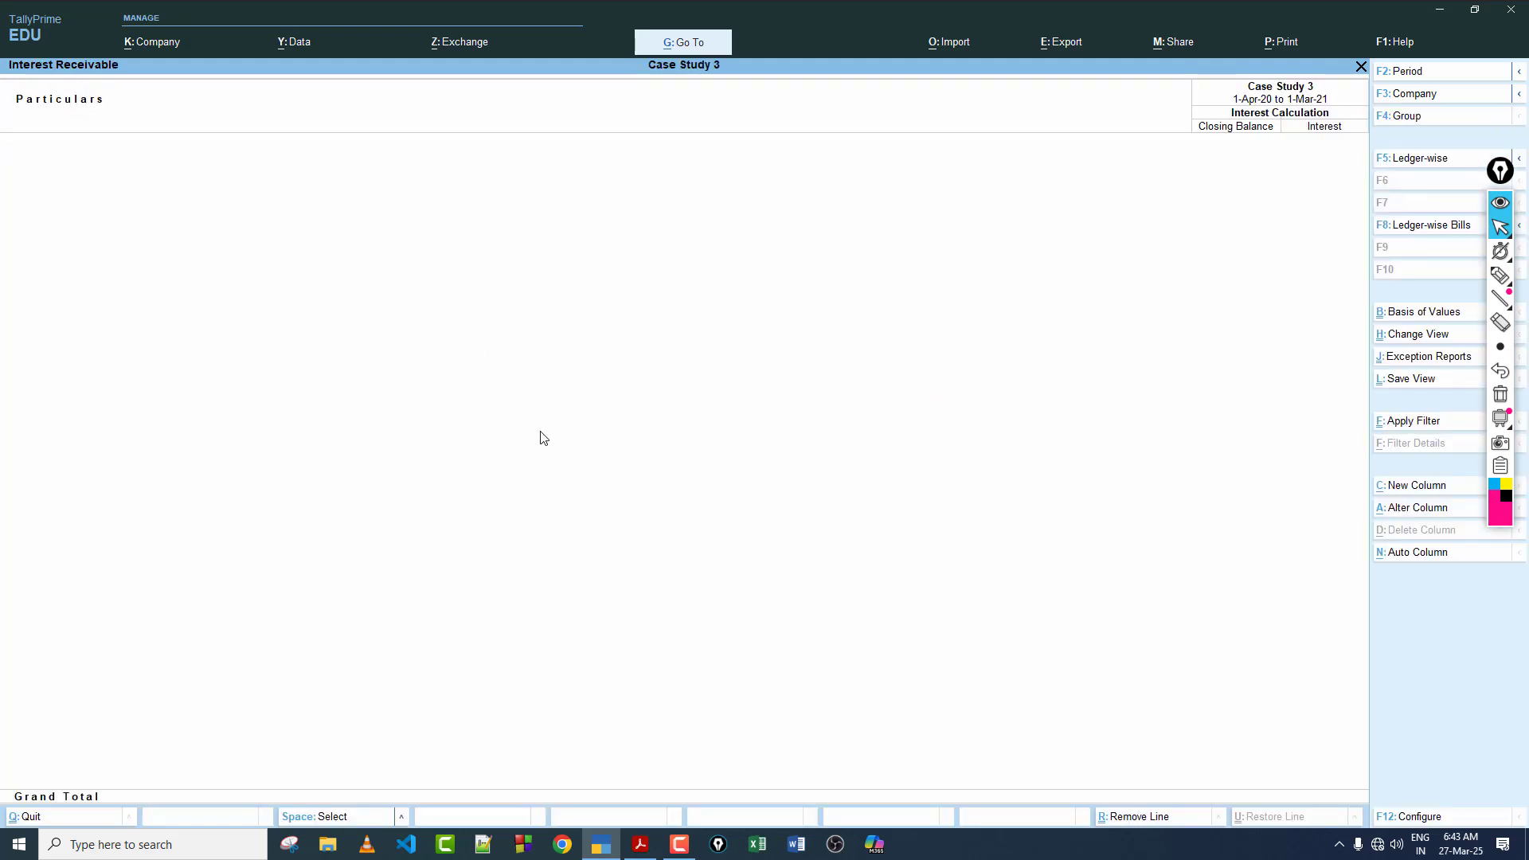
Step: Set the Interest Receivable report's period from 1-3-2021 to 31-3-2021 to examine the interest due
key(F2)
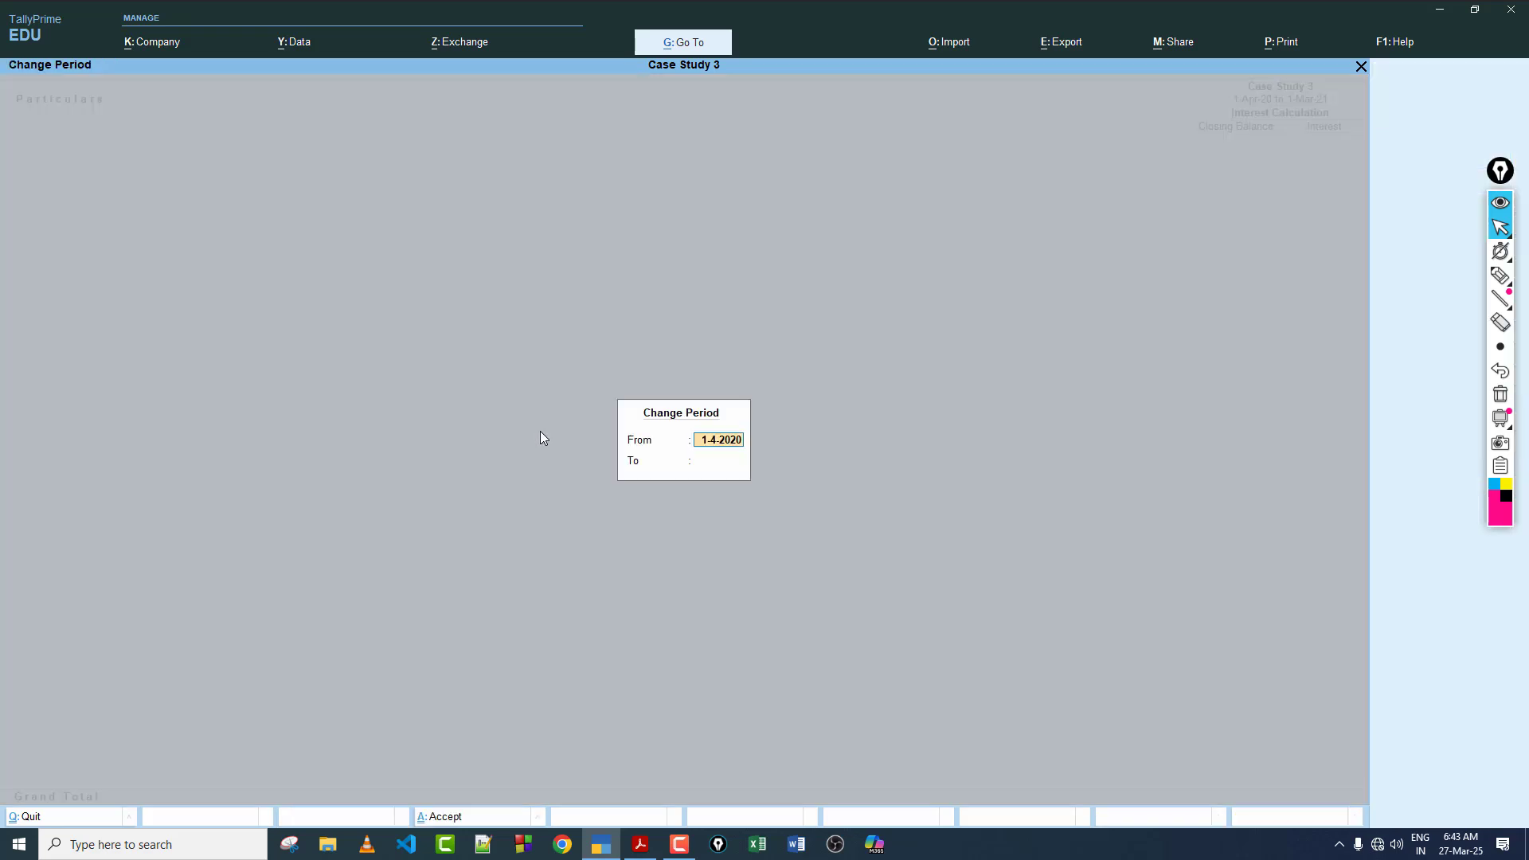
key(BackSpace)
text(1-3)
key(Return)
text(31-3)
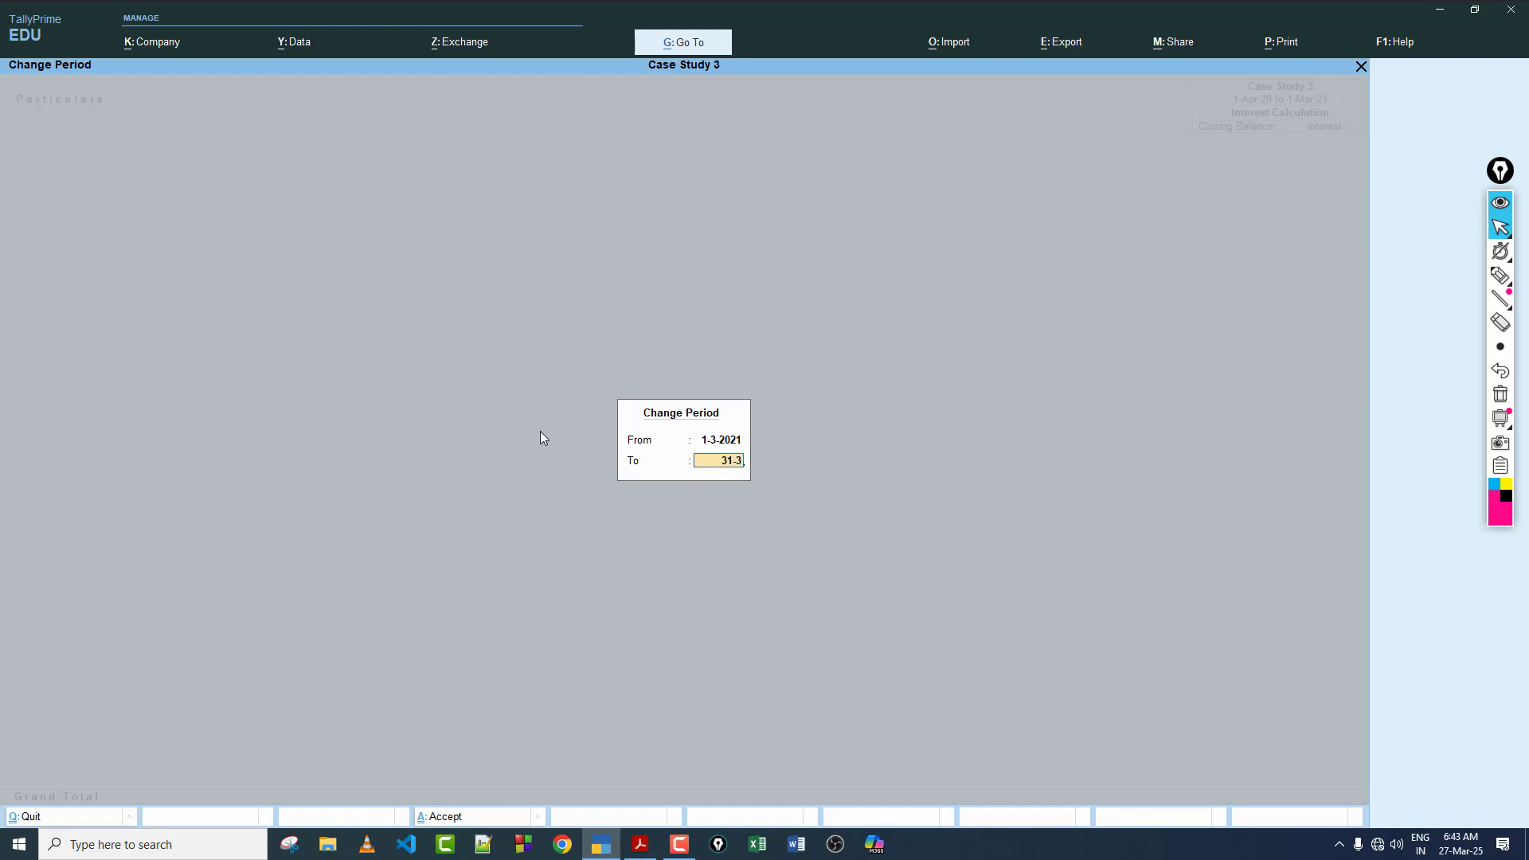
key(Return)
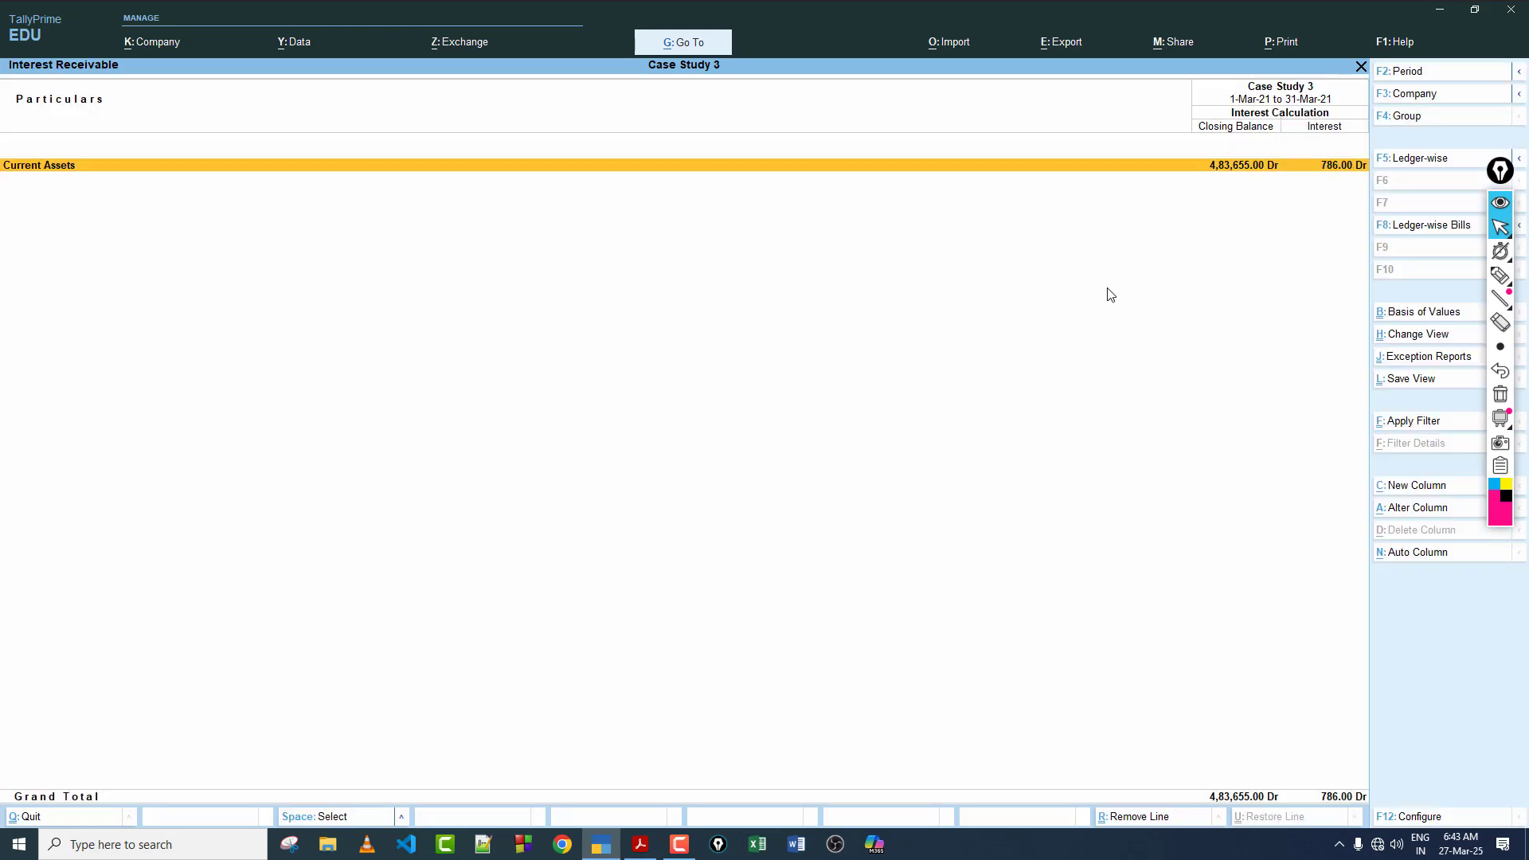
Step: Leave the Interest Receivable report for the Gateway of Tally and reopen voucher creation
key(Escape)
key(Escape)
key(Escape)
key(Escape)
key(v)
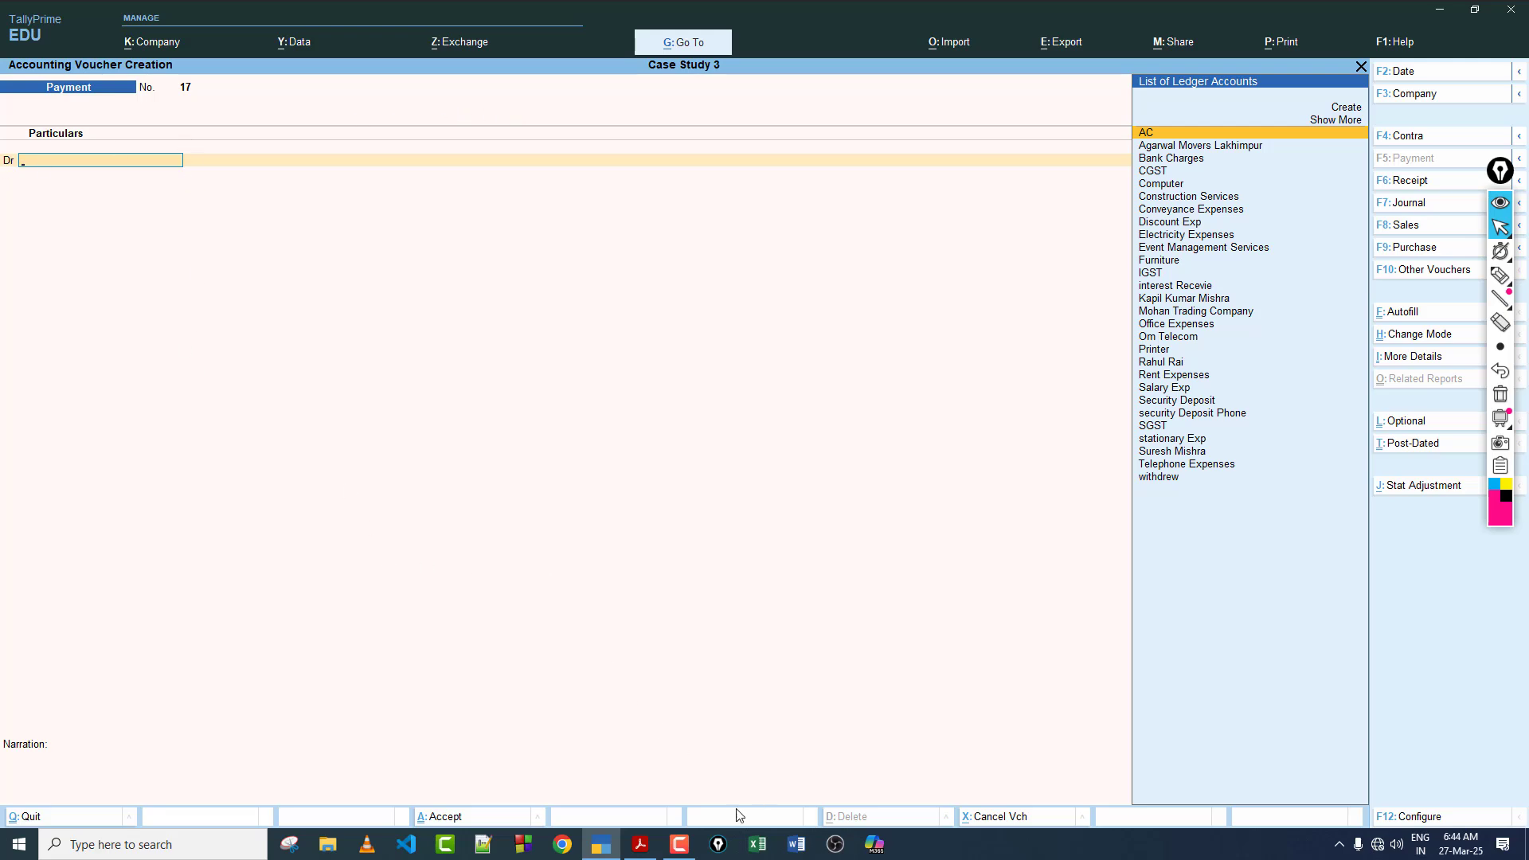
Step: Check transaction 31's date in the case study PDF and set the TallyPrime voucher date to 31-3-2021
click(656, 846)
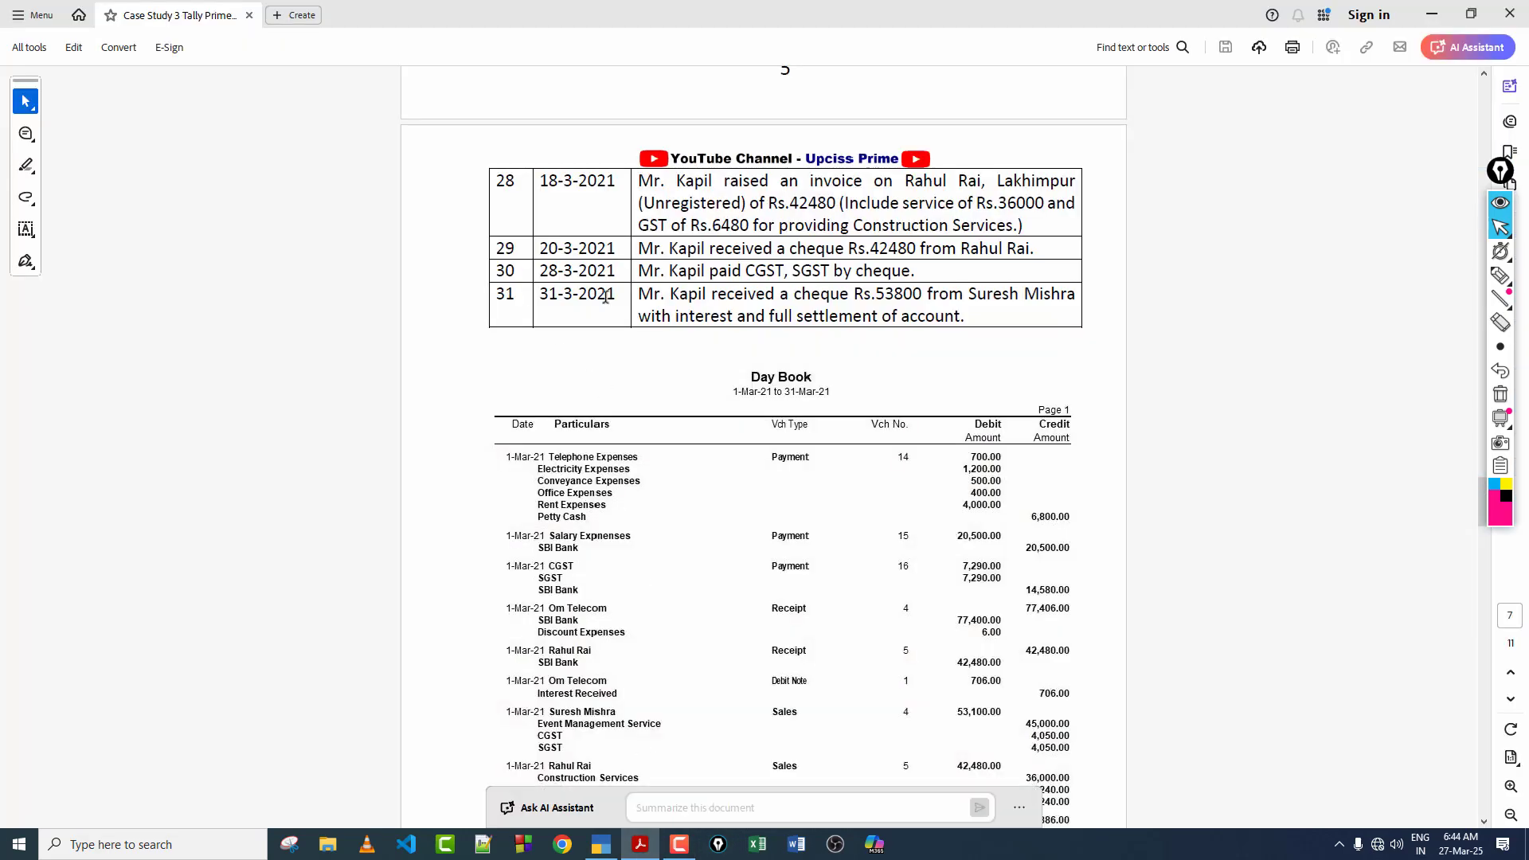
click(601, 846)
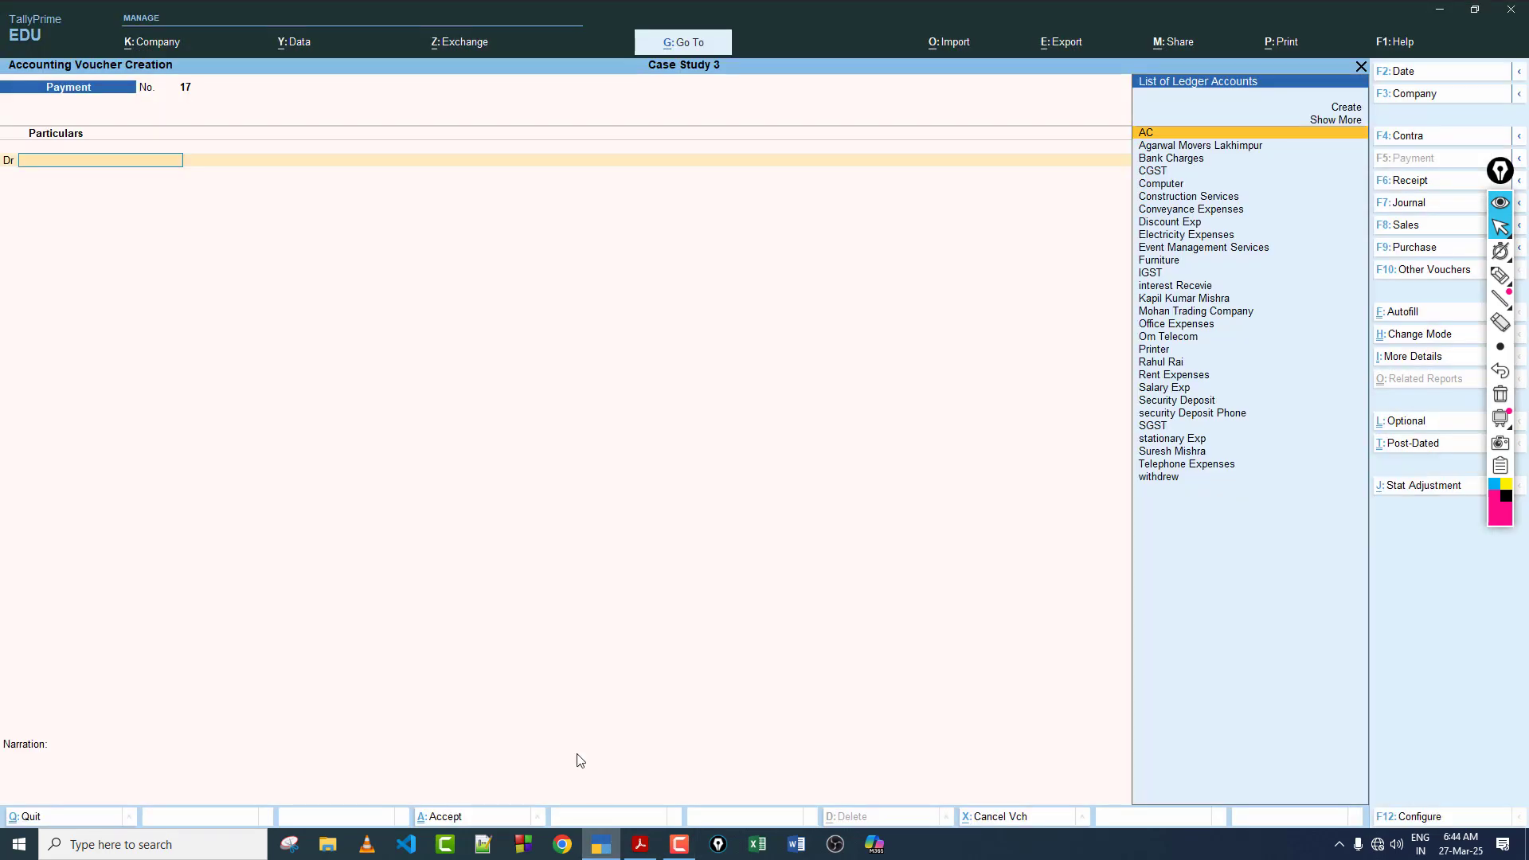
key(F2)
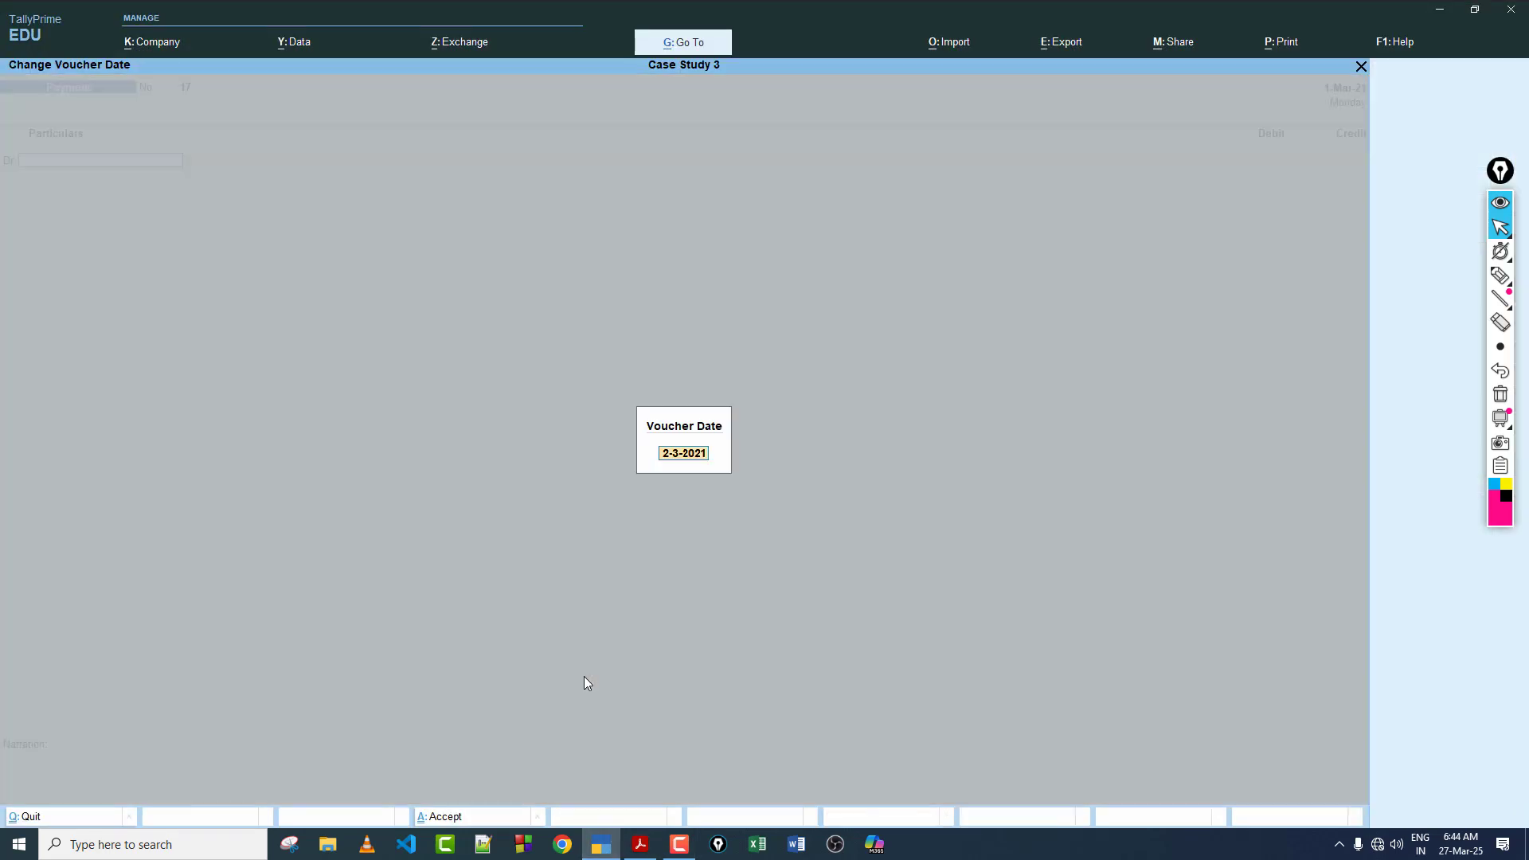
text(31-3)
key(Return)
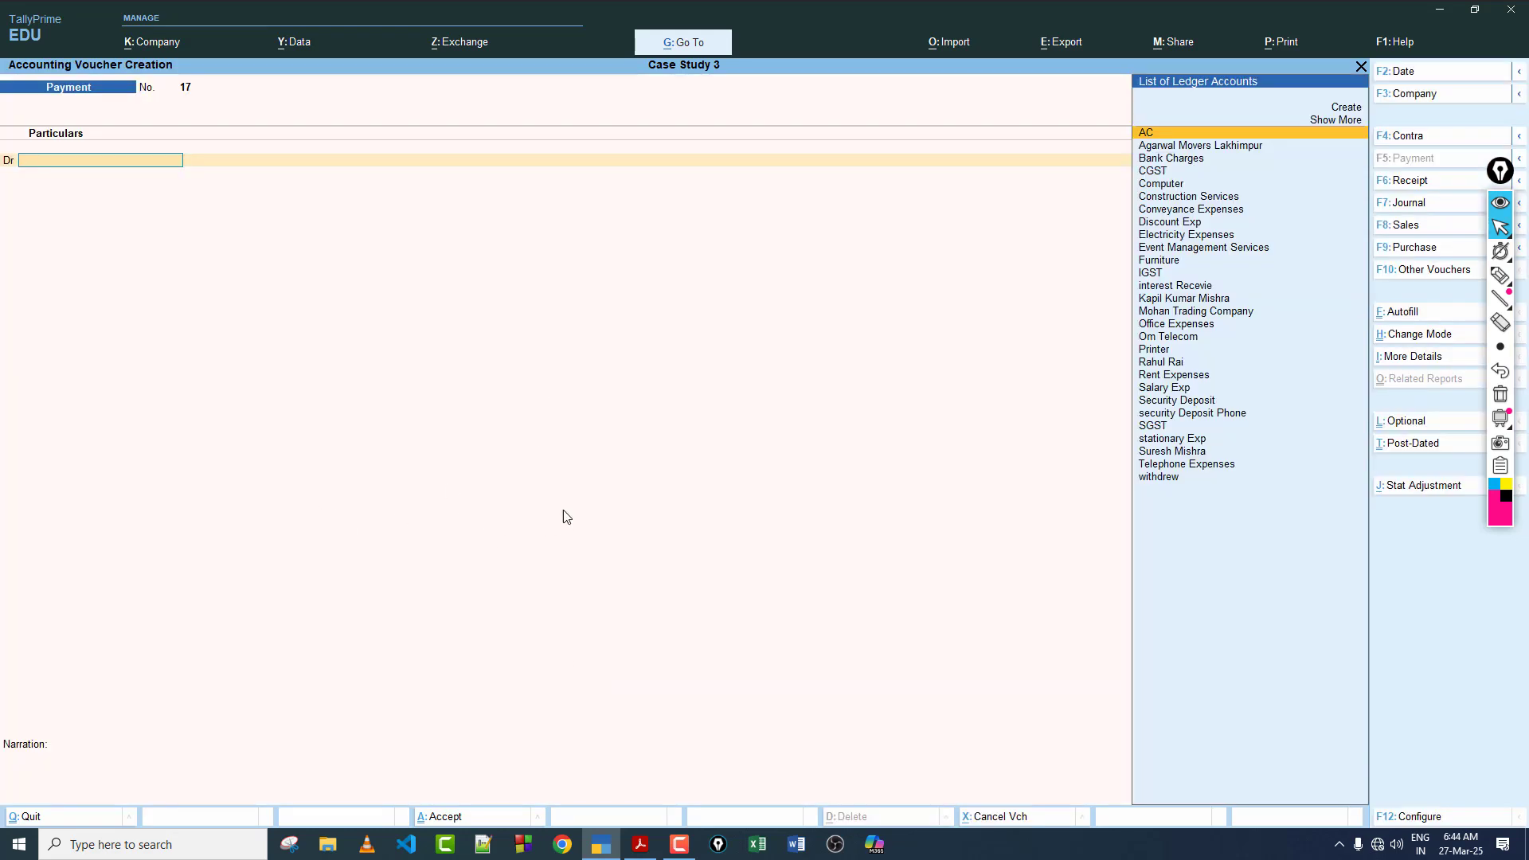
Step: Change the blank payment voucher to a Debit Note using the interest Receive voucher class
click(1443, 272)
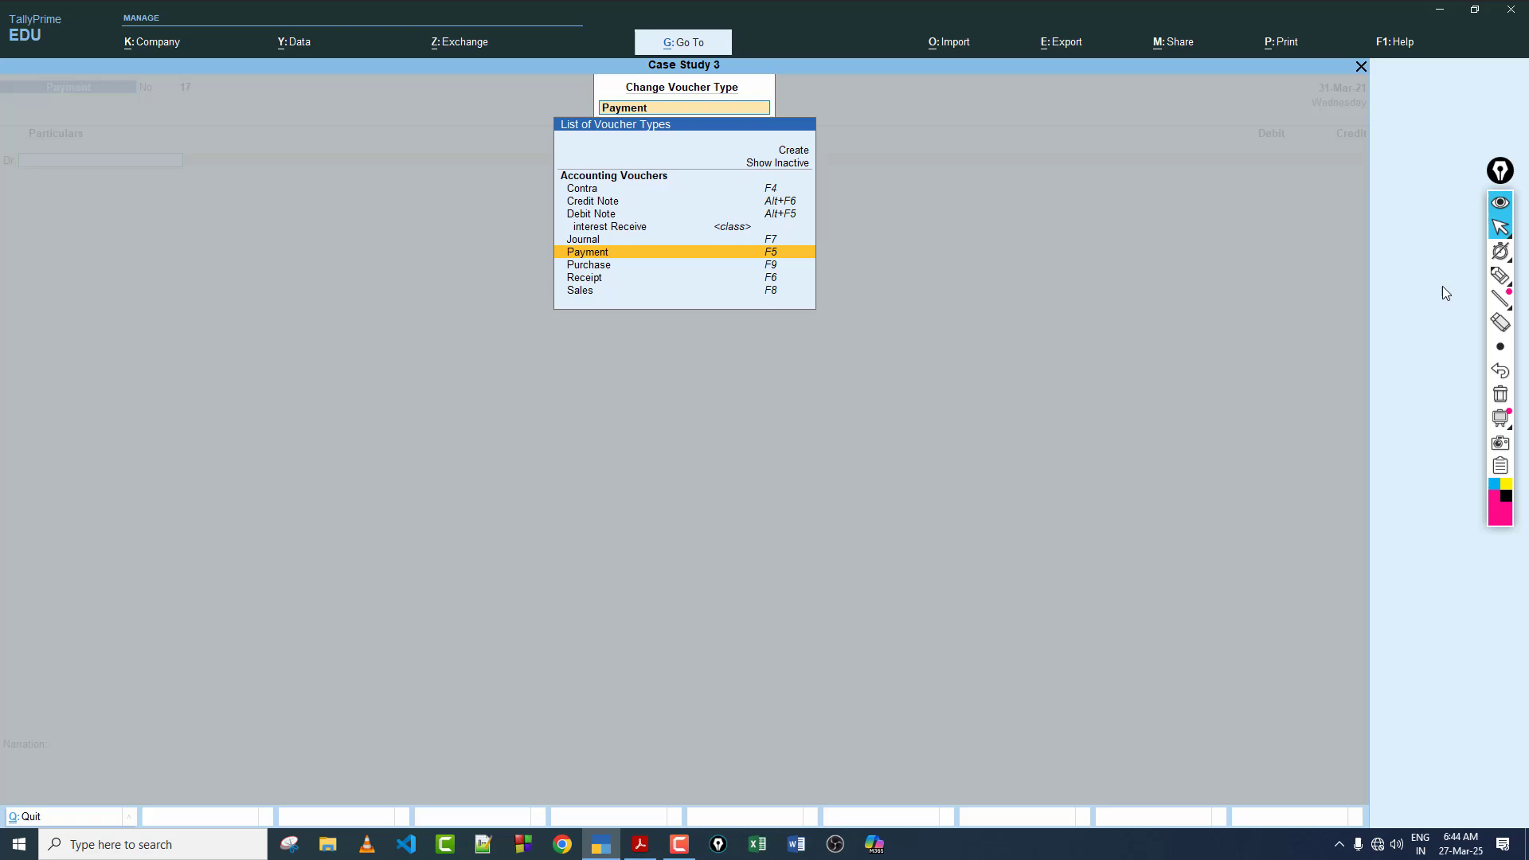
click(779, 214)
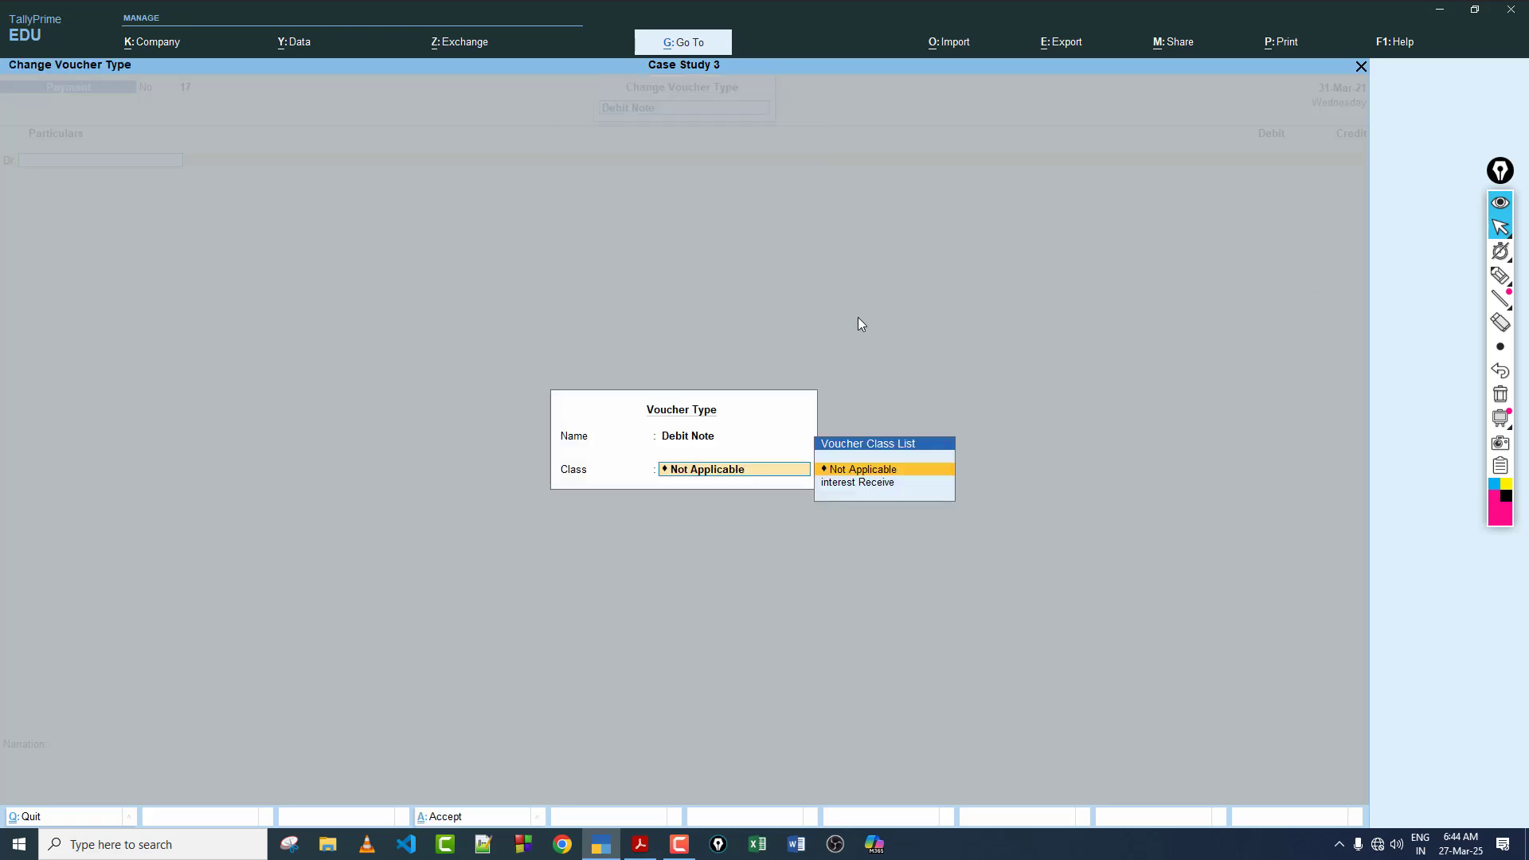
key(Down)
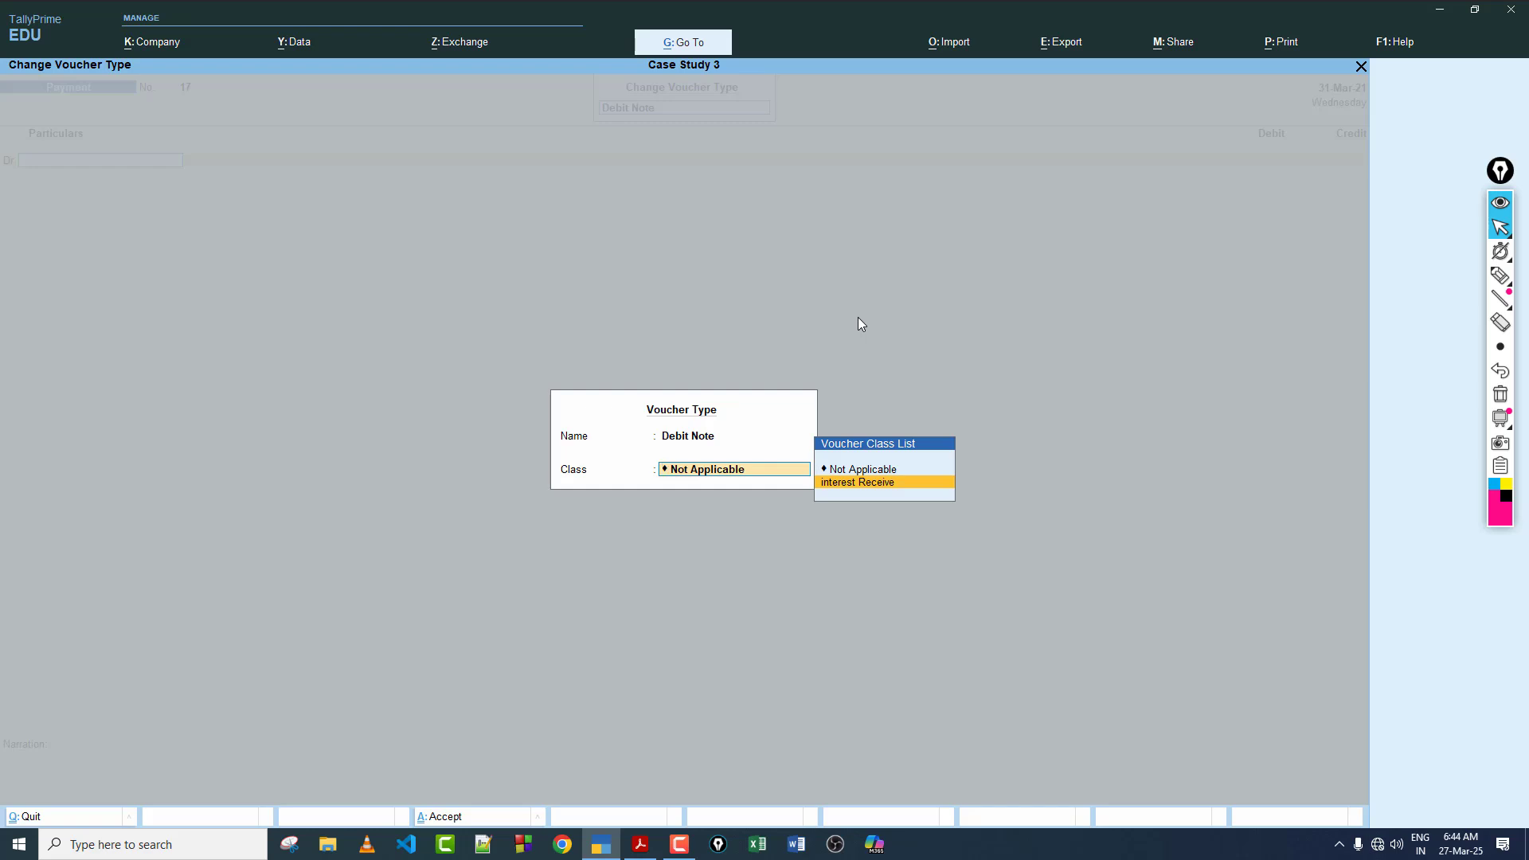
key(Return)
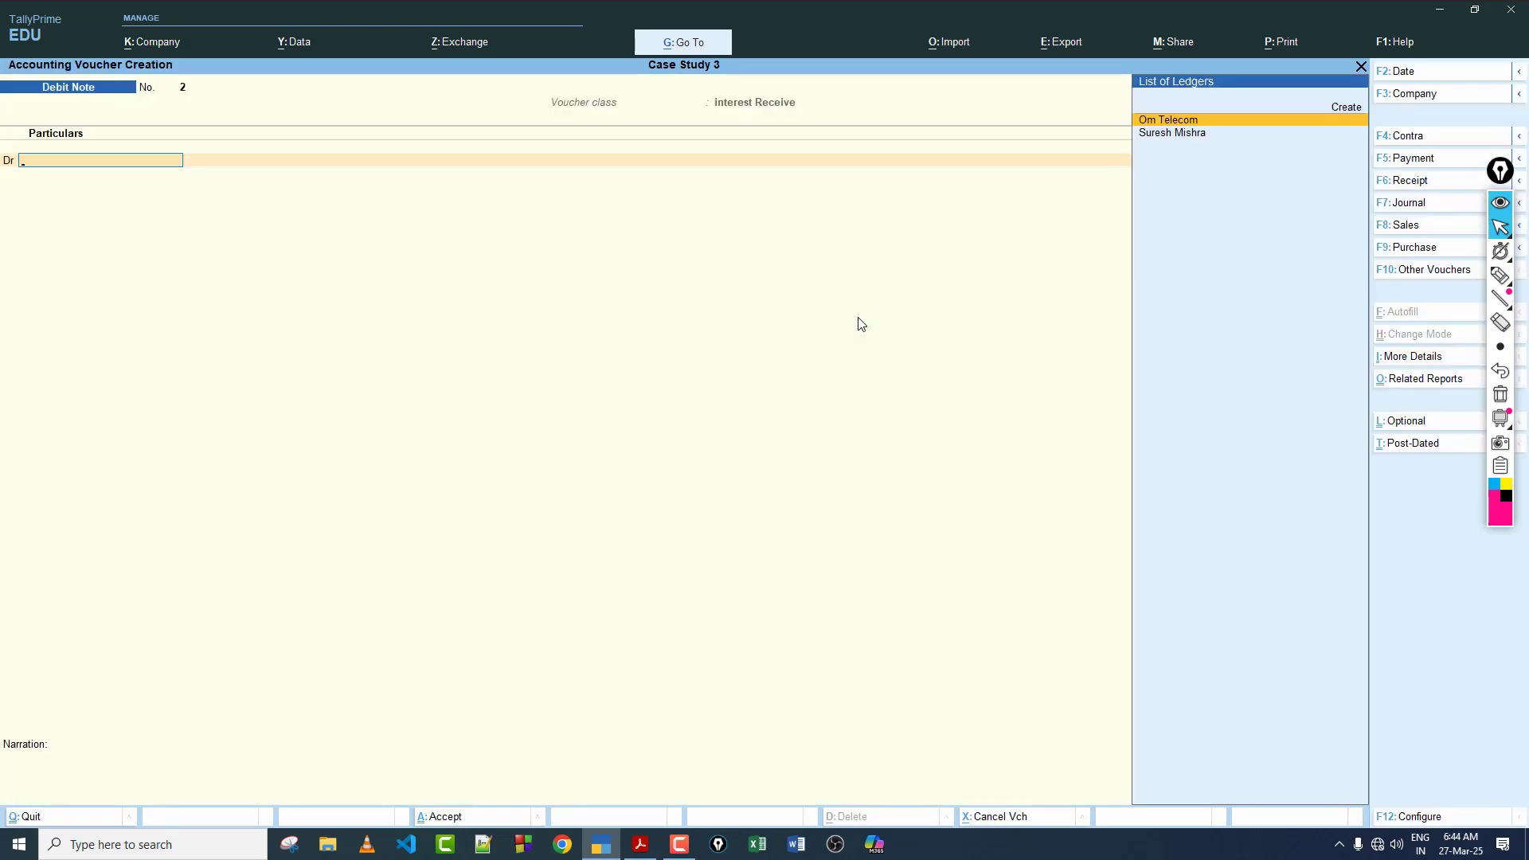
Step: Debit transaction 31's customer with the 786.00 interest on bill 4 and accept the dispatch details left blank
key(Down)
key(Return)
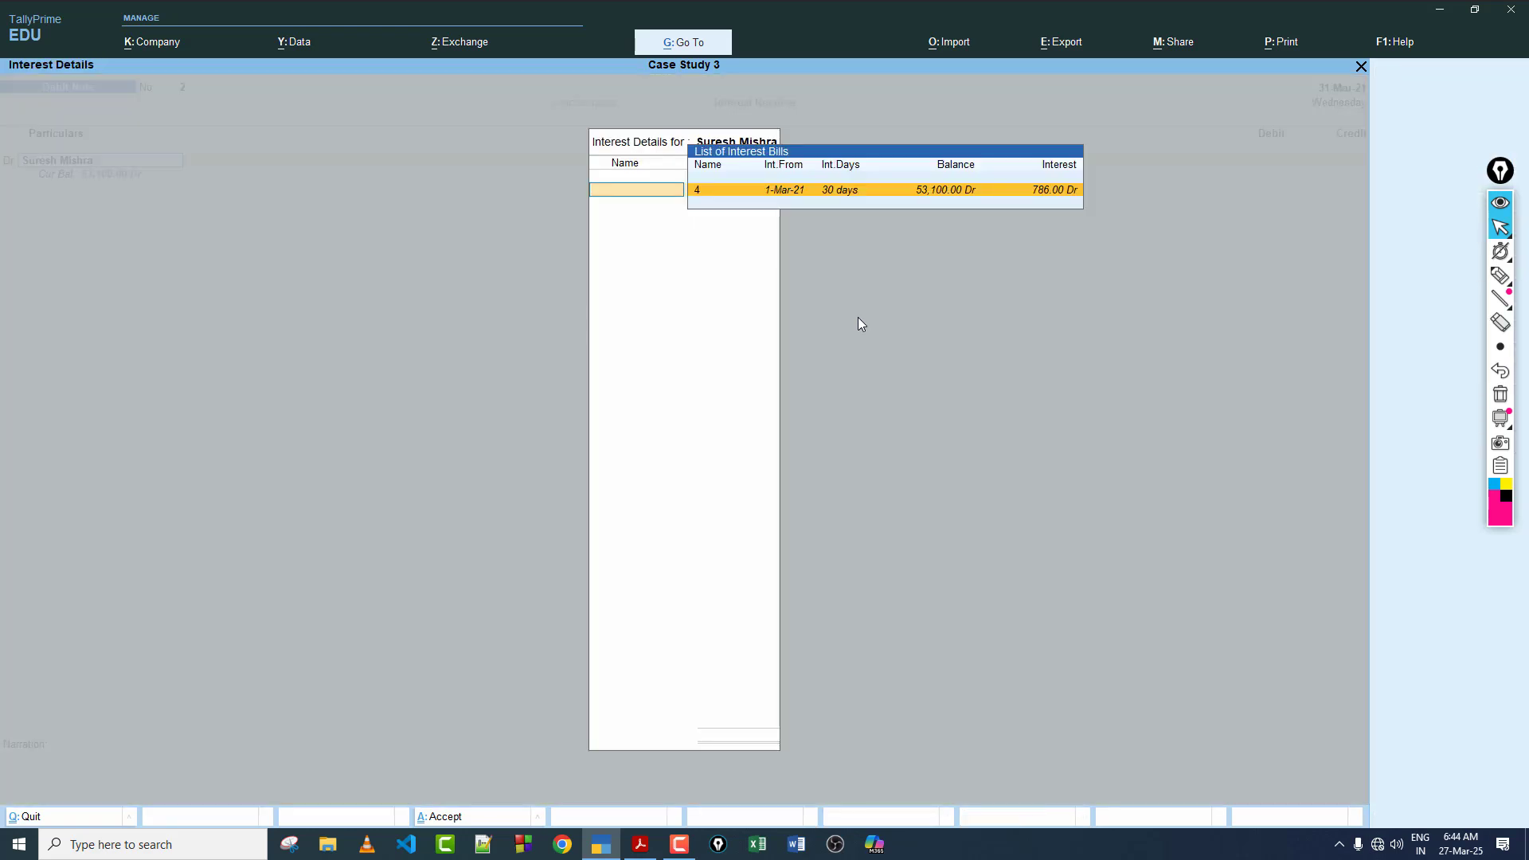
key(Return)
key(Return)
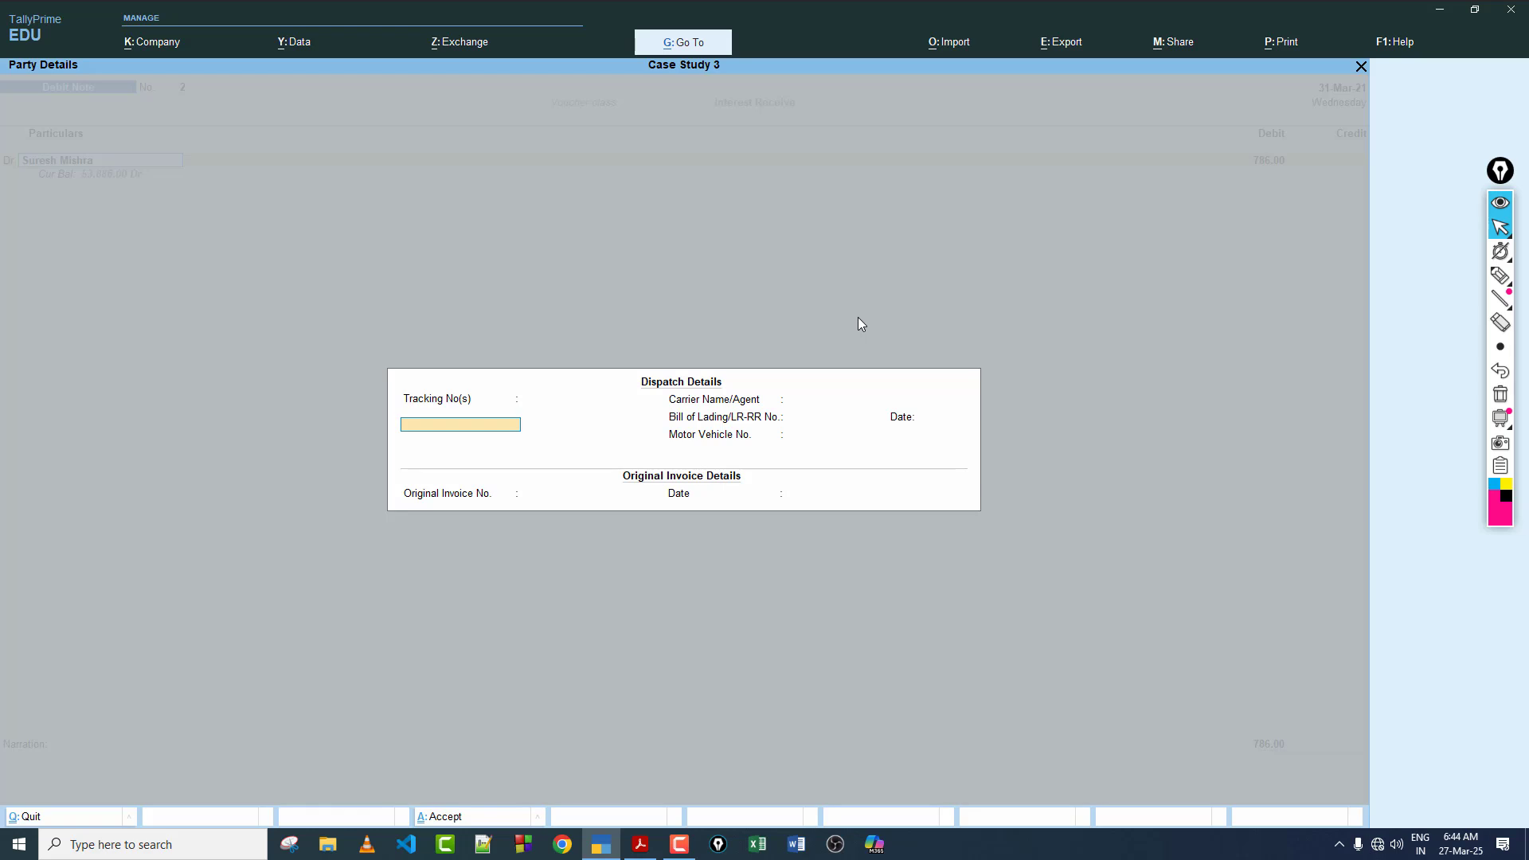
key(ctrl+a)
key(ctrl+a)
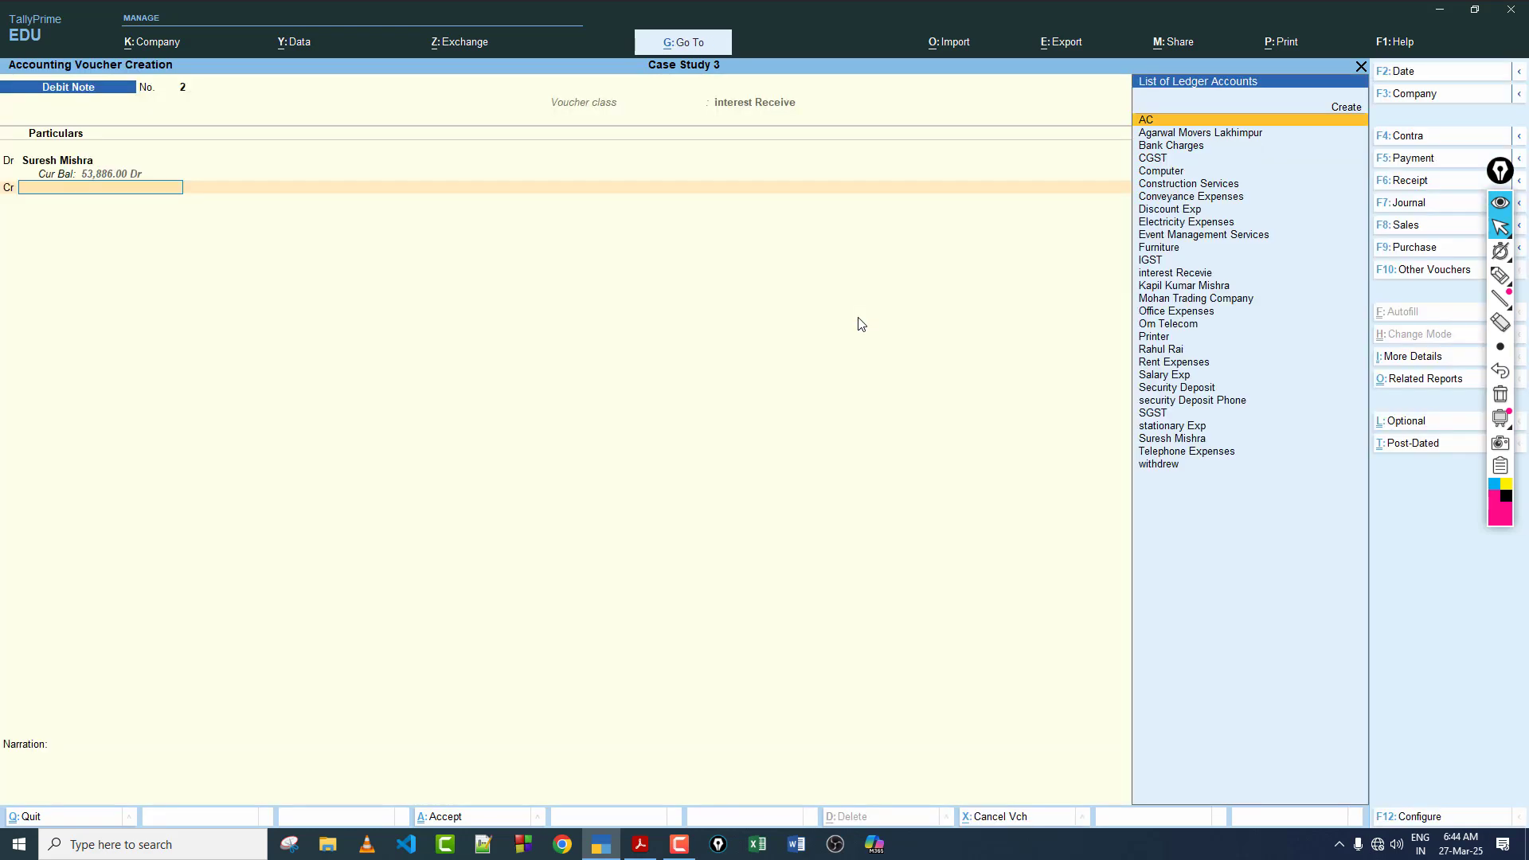
Step: Credit the interest Recevie ledger with 786.00 and save the debit note
text(In)
key(Return)
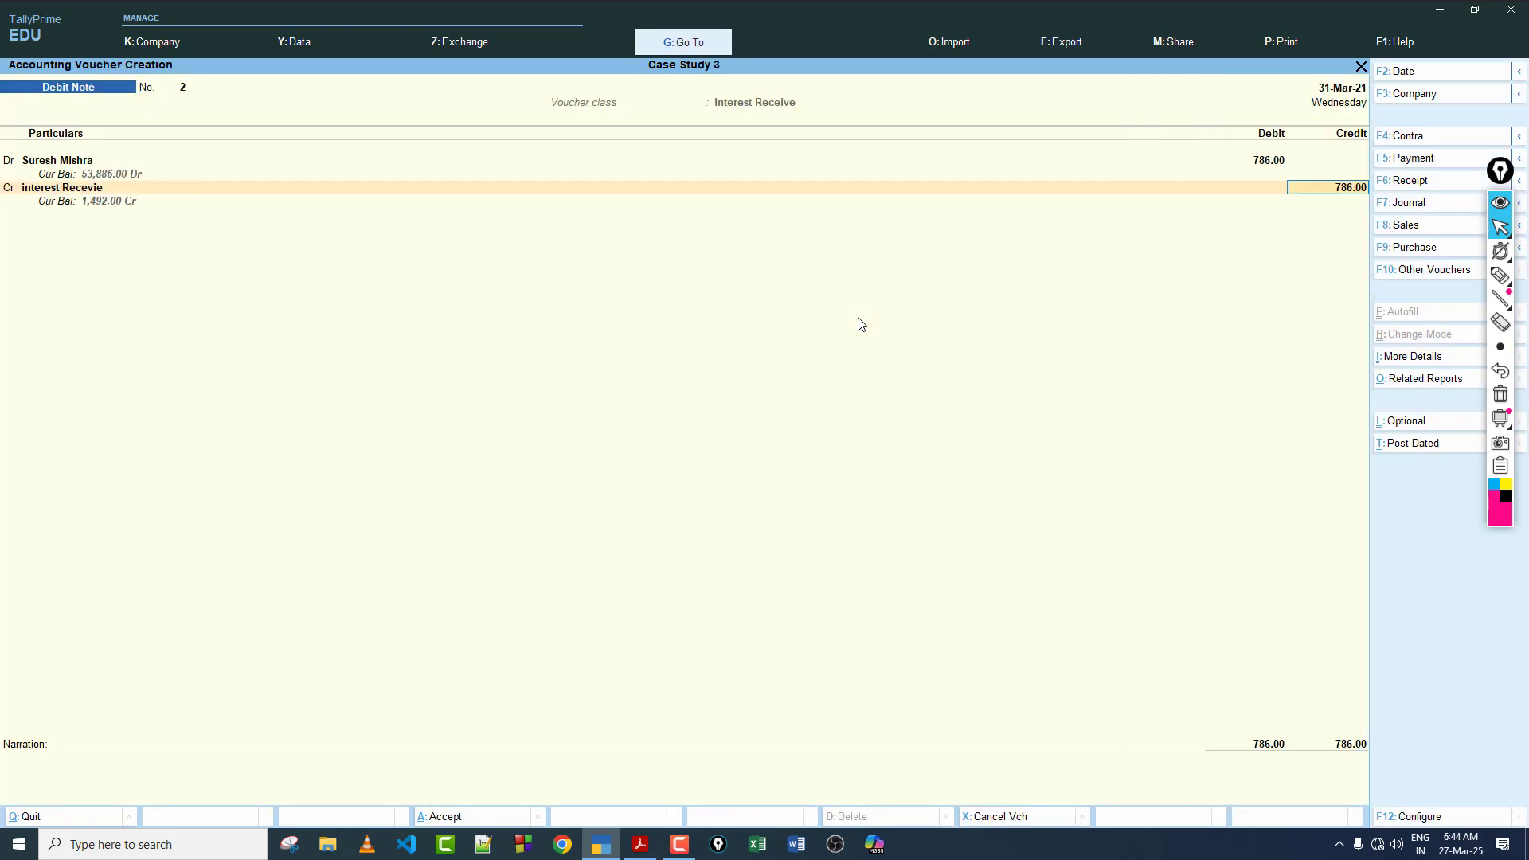
key(Return)
key(Return)
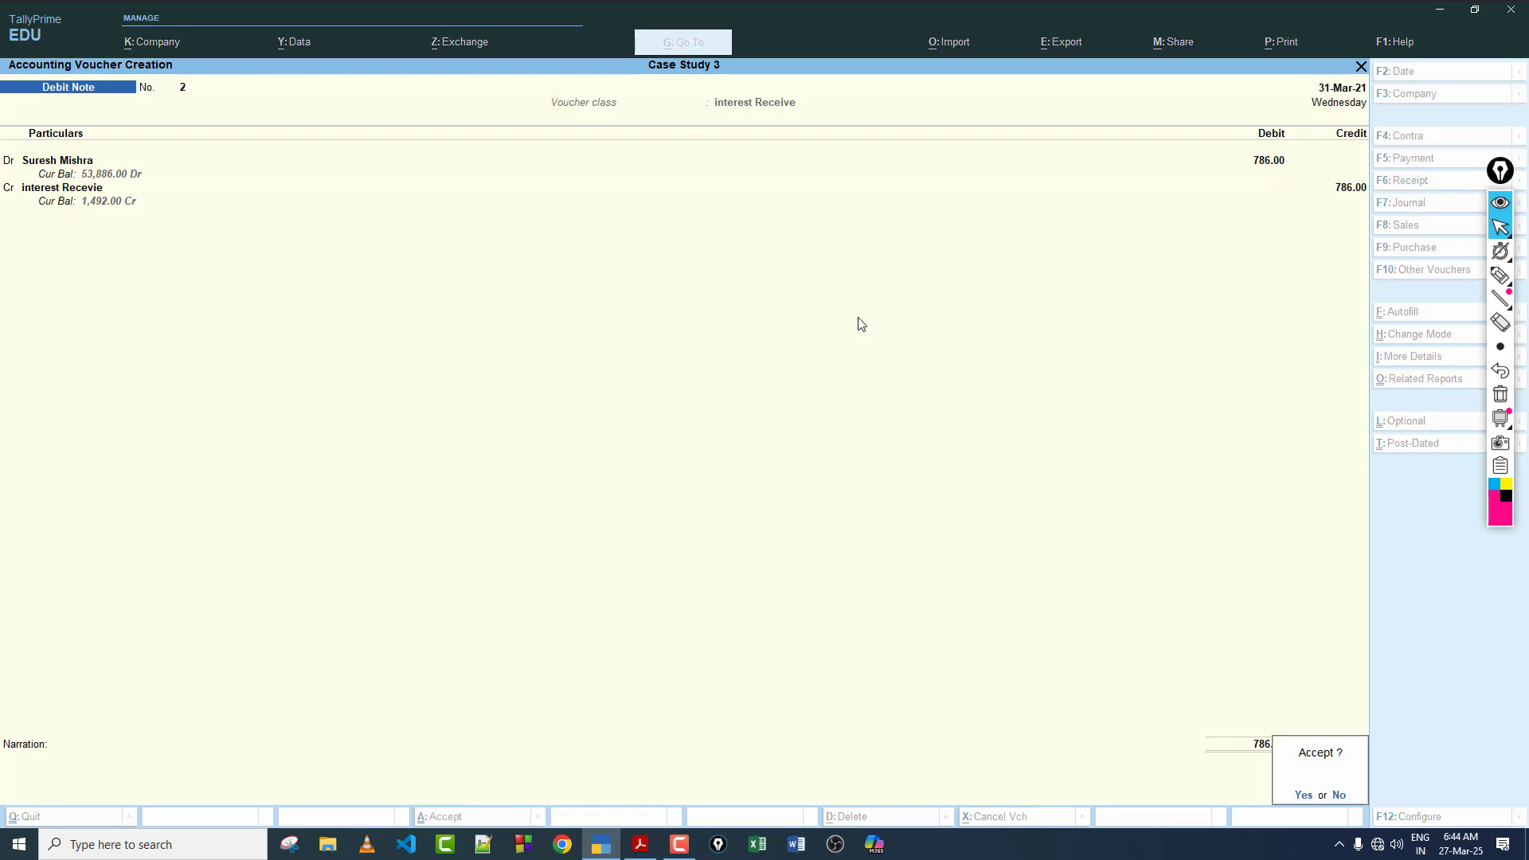
key(Return)
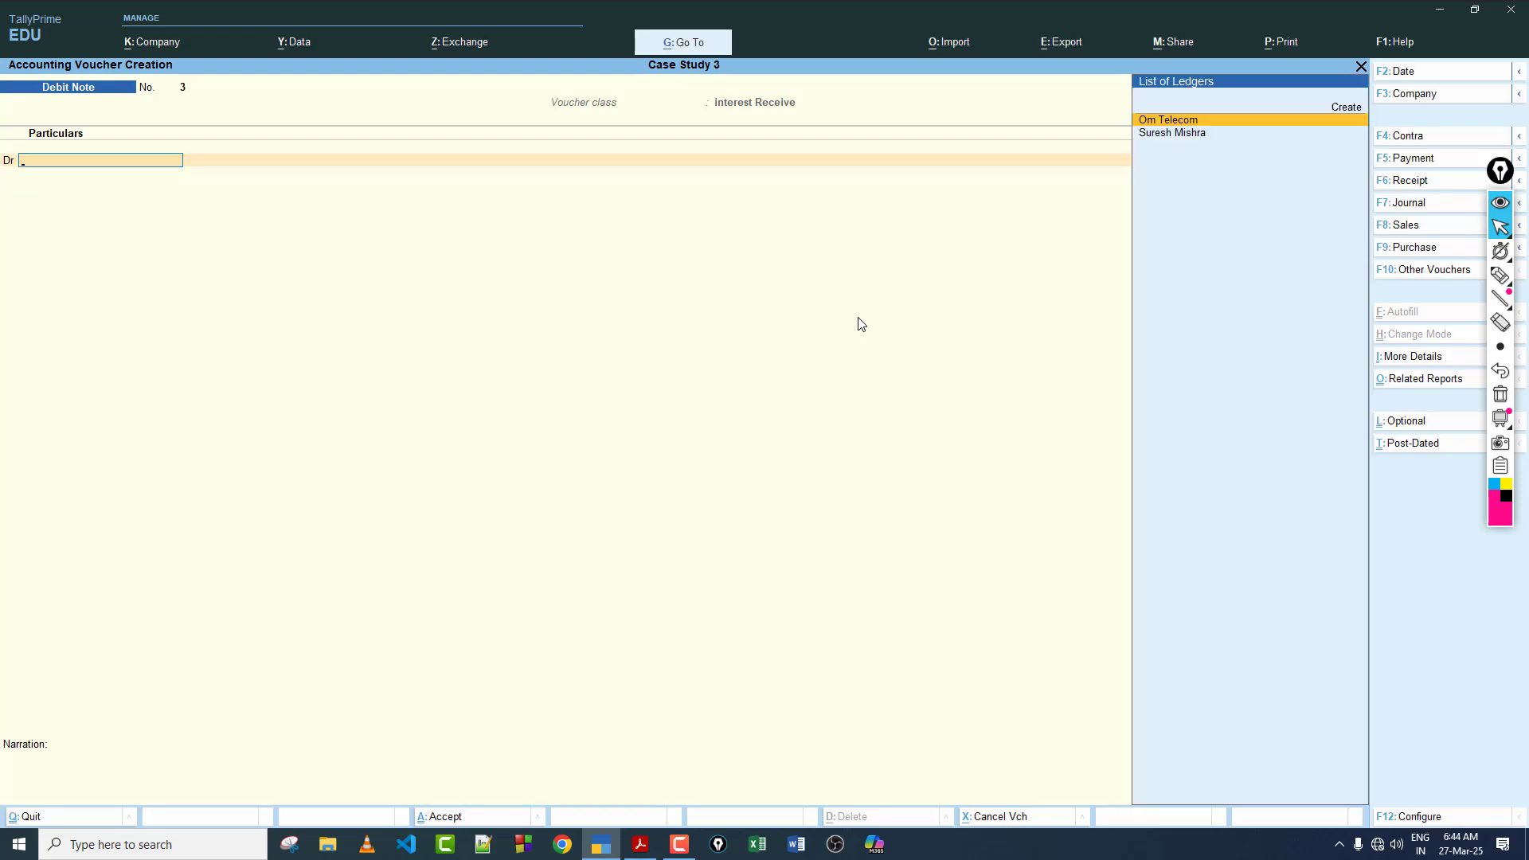
Step: Reopen voucher creation from the Gateway of Tally, check transaction 31 in the case study PDF and return to TallyPrime
key(Escape)
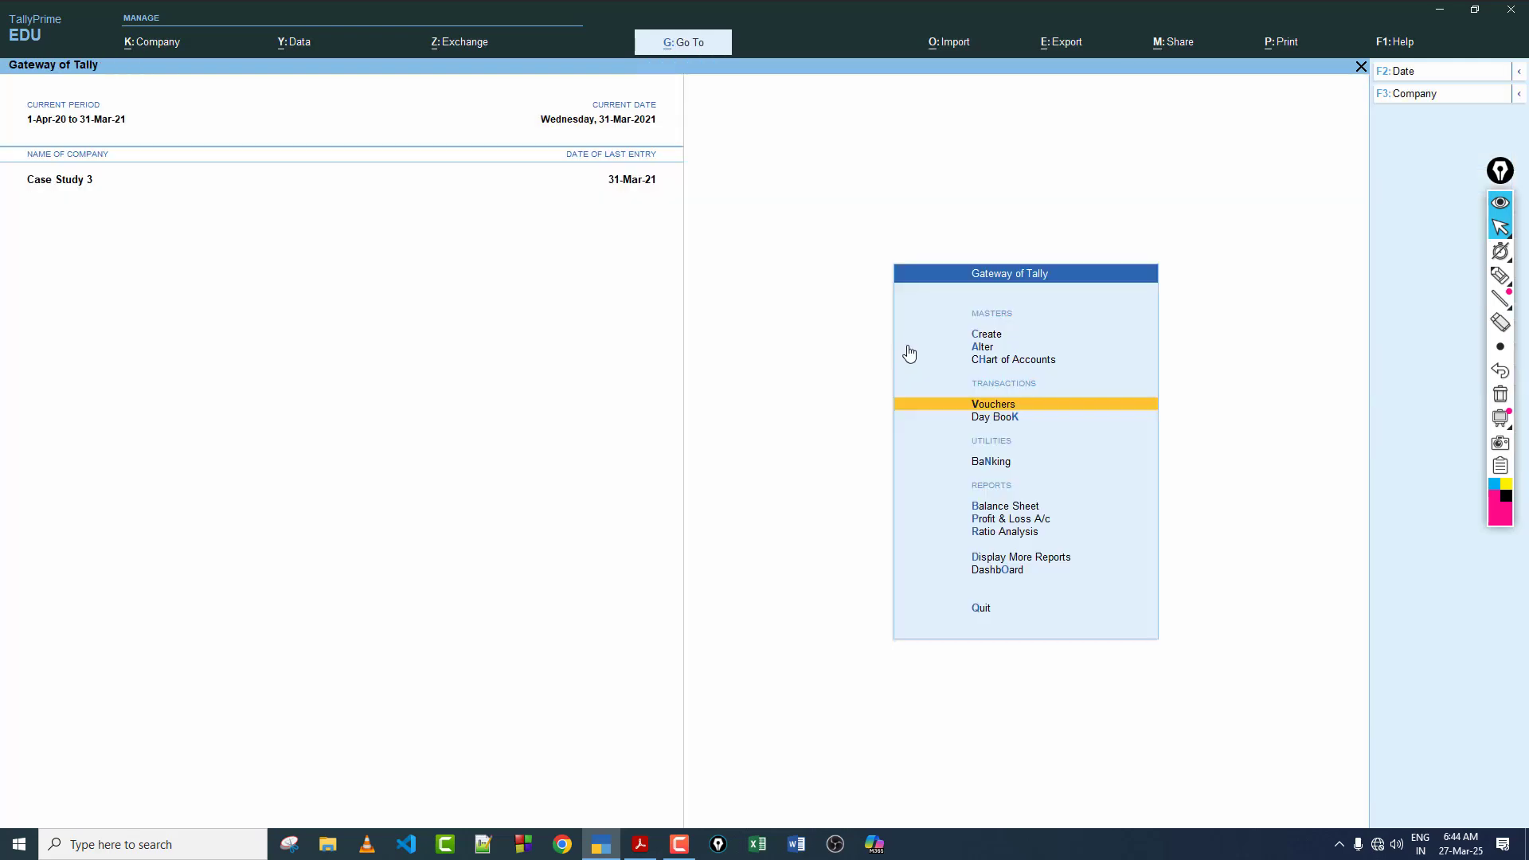
click(996, 405)
click(640, 844)
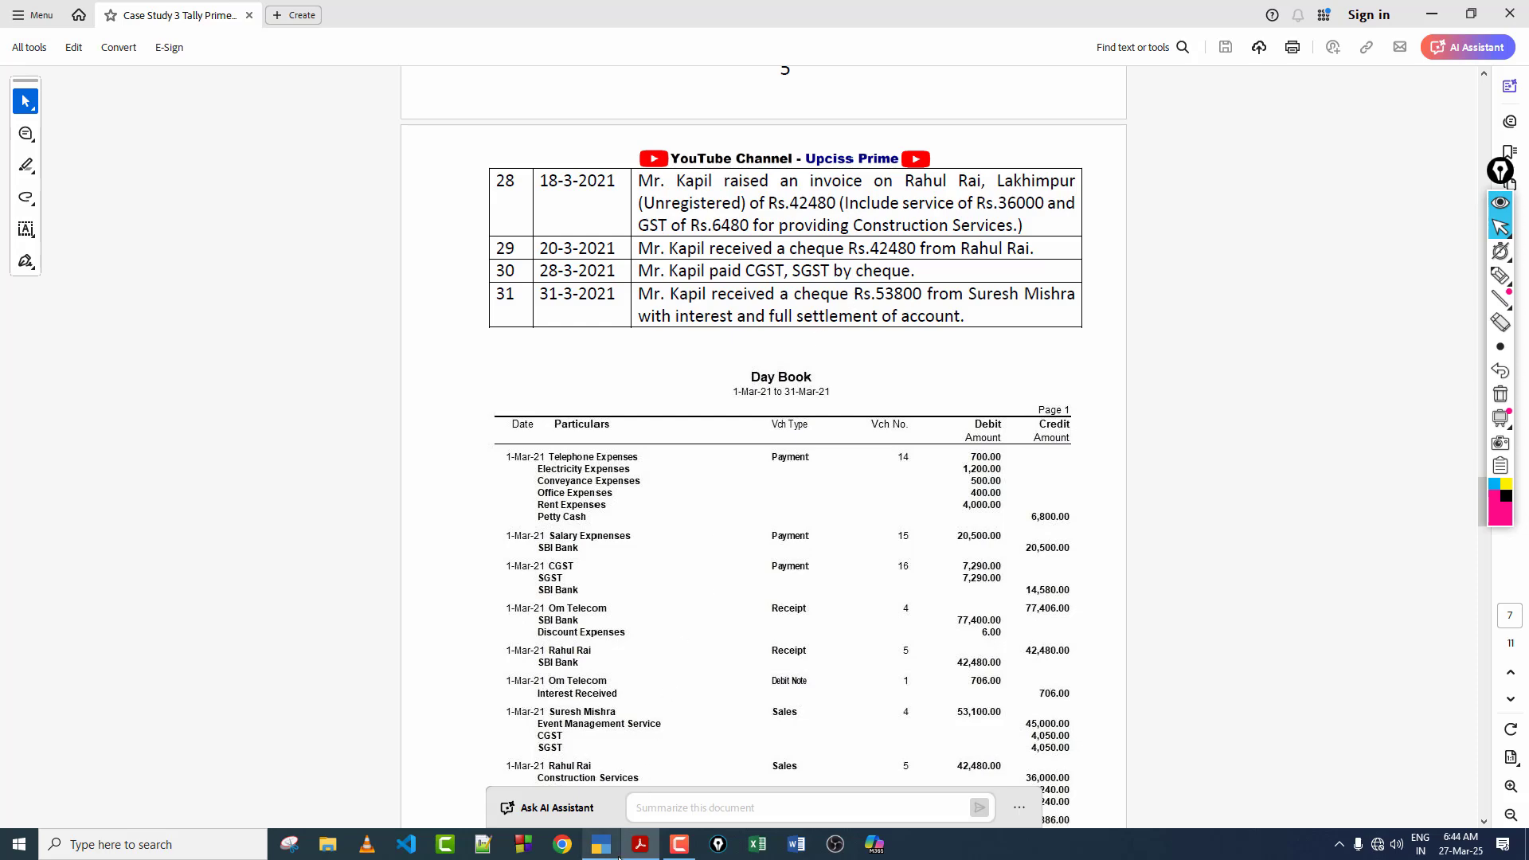
click(600, 844)
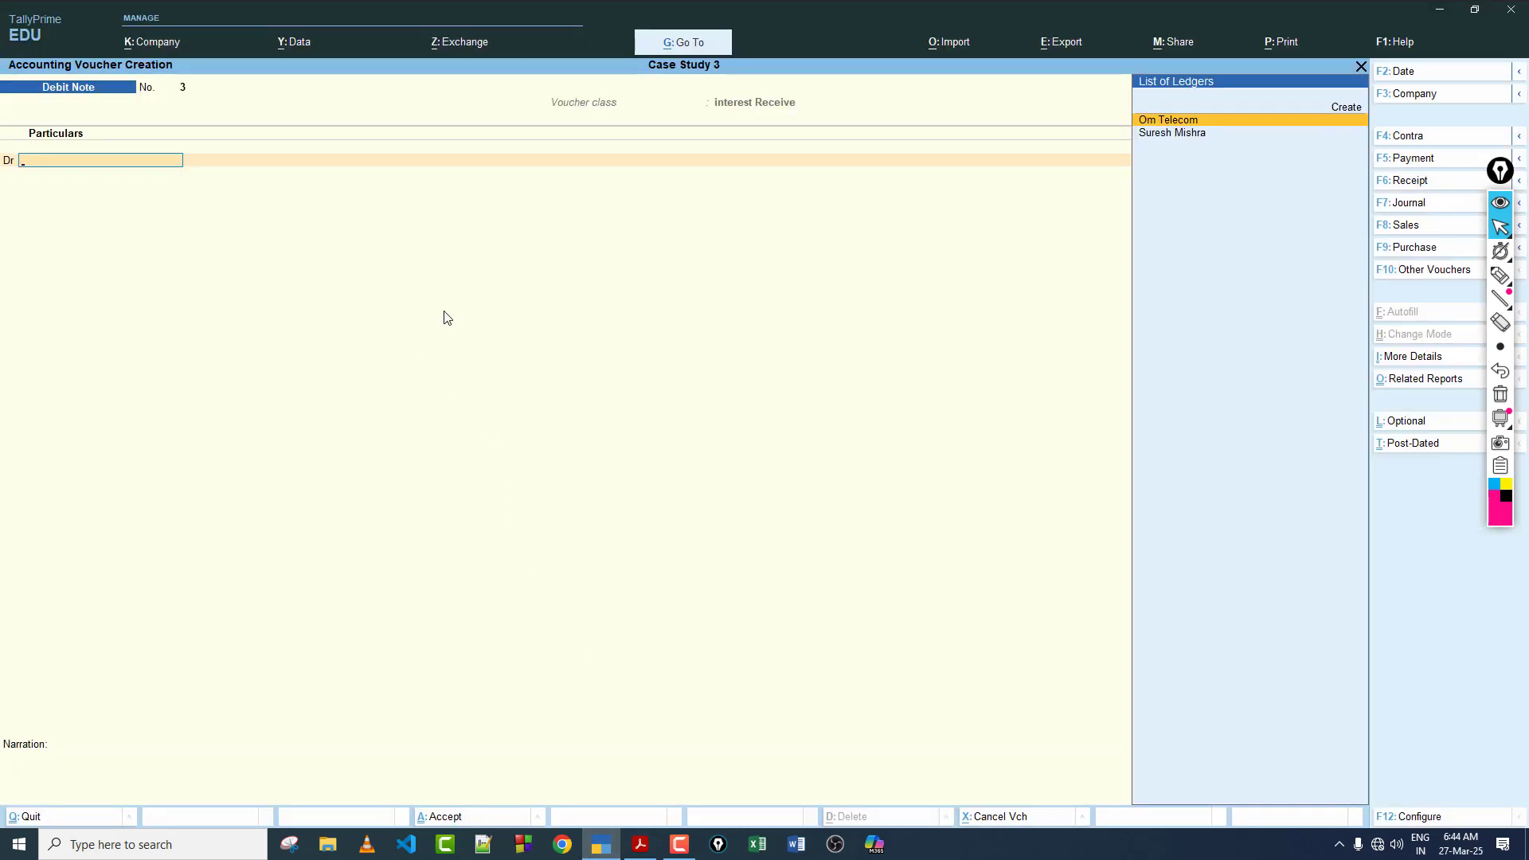
Step: Start a receipt voucher and choose transaction 31's customer as the ledger to credit
key(F6)
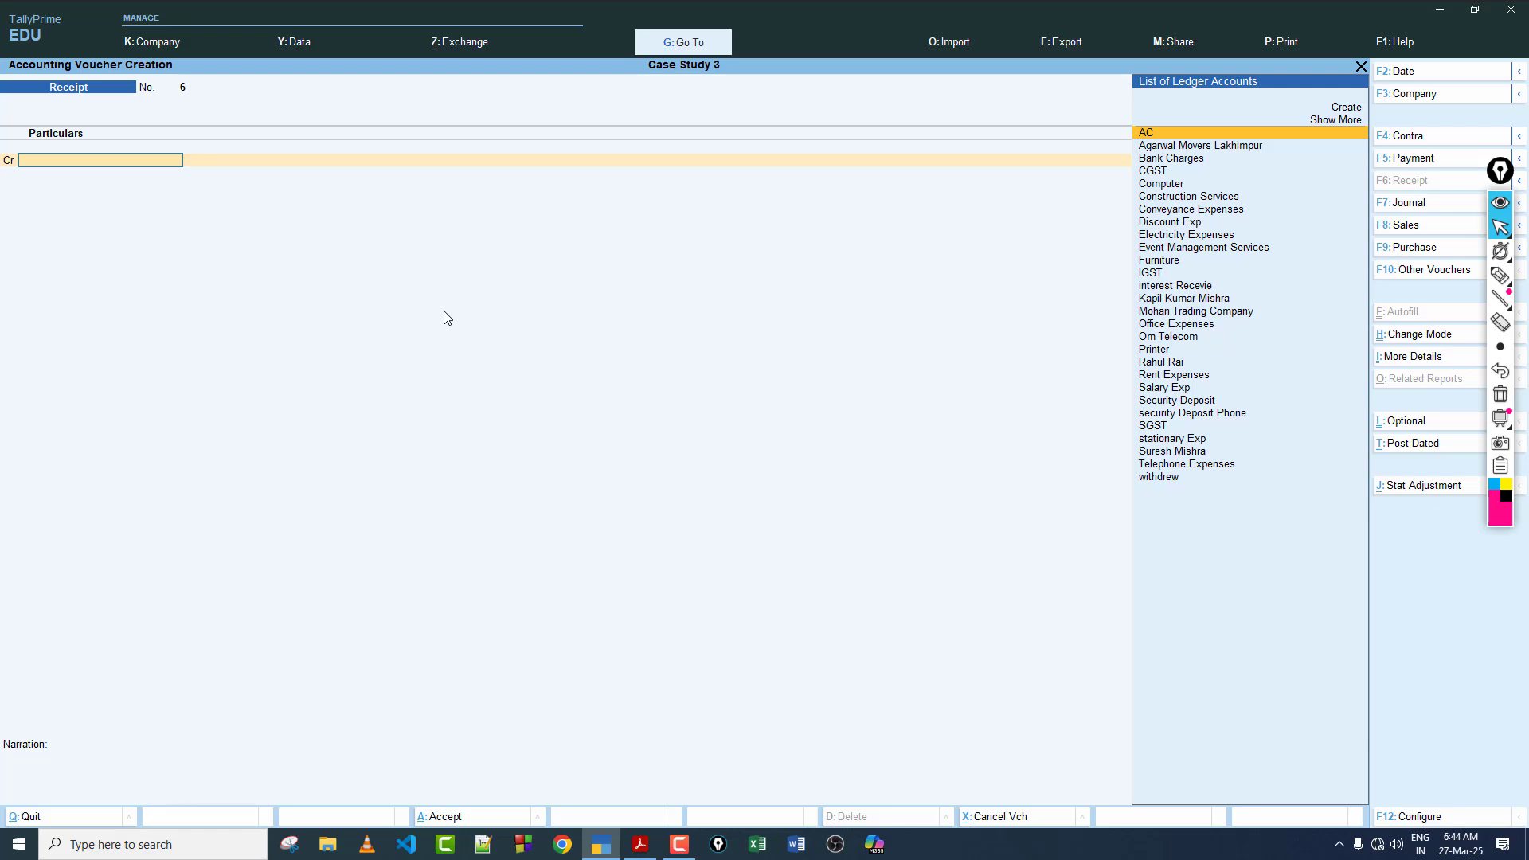
text(S)
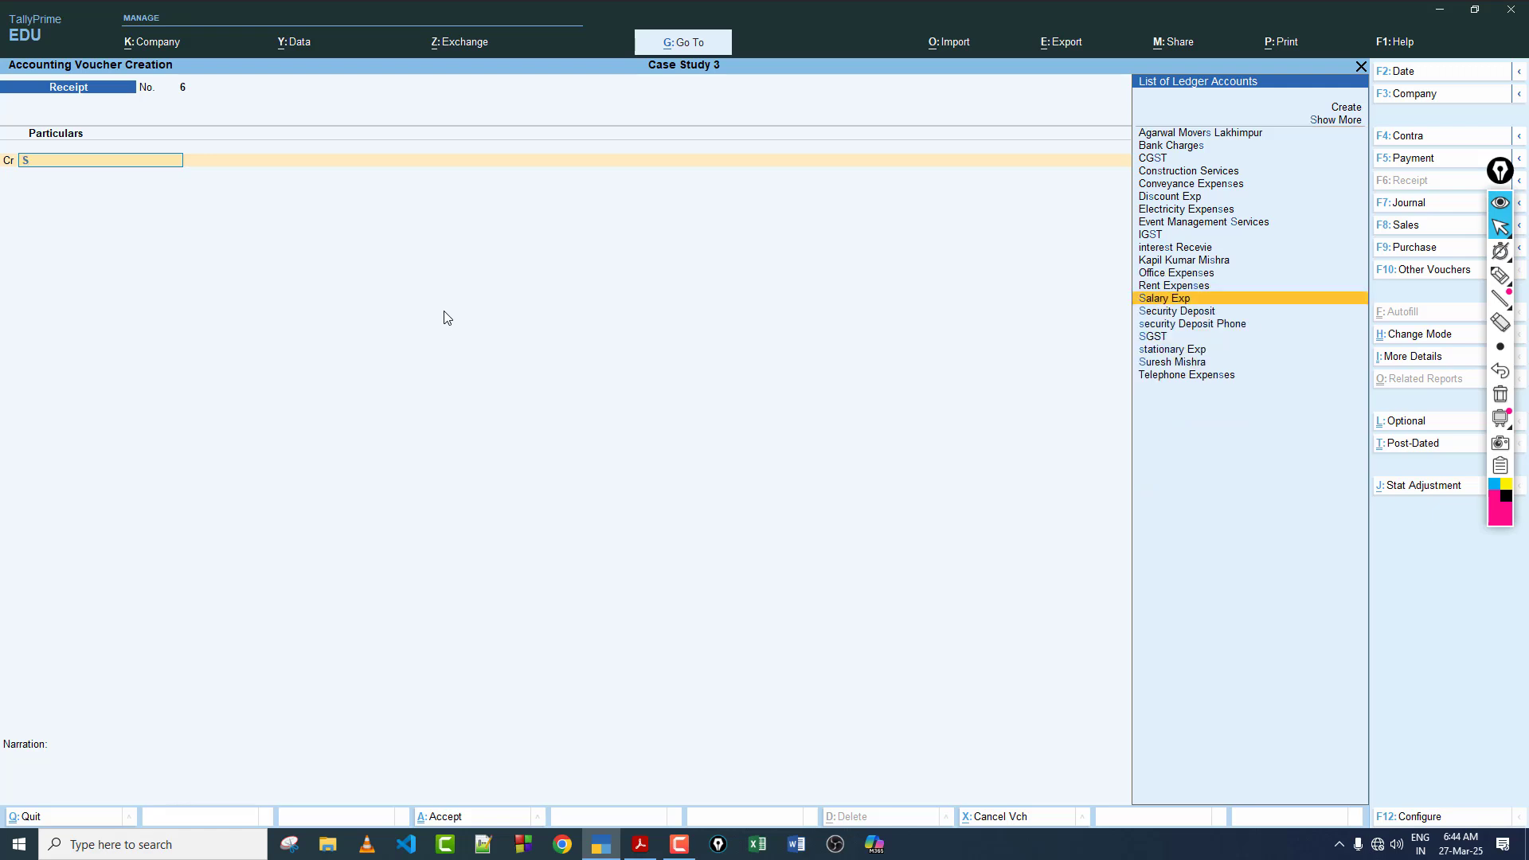
key(Down)
key(Down)
key(Down)
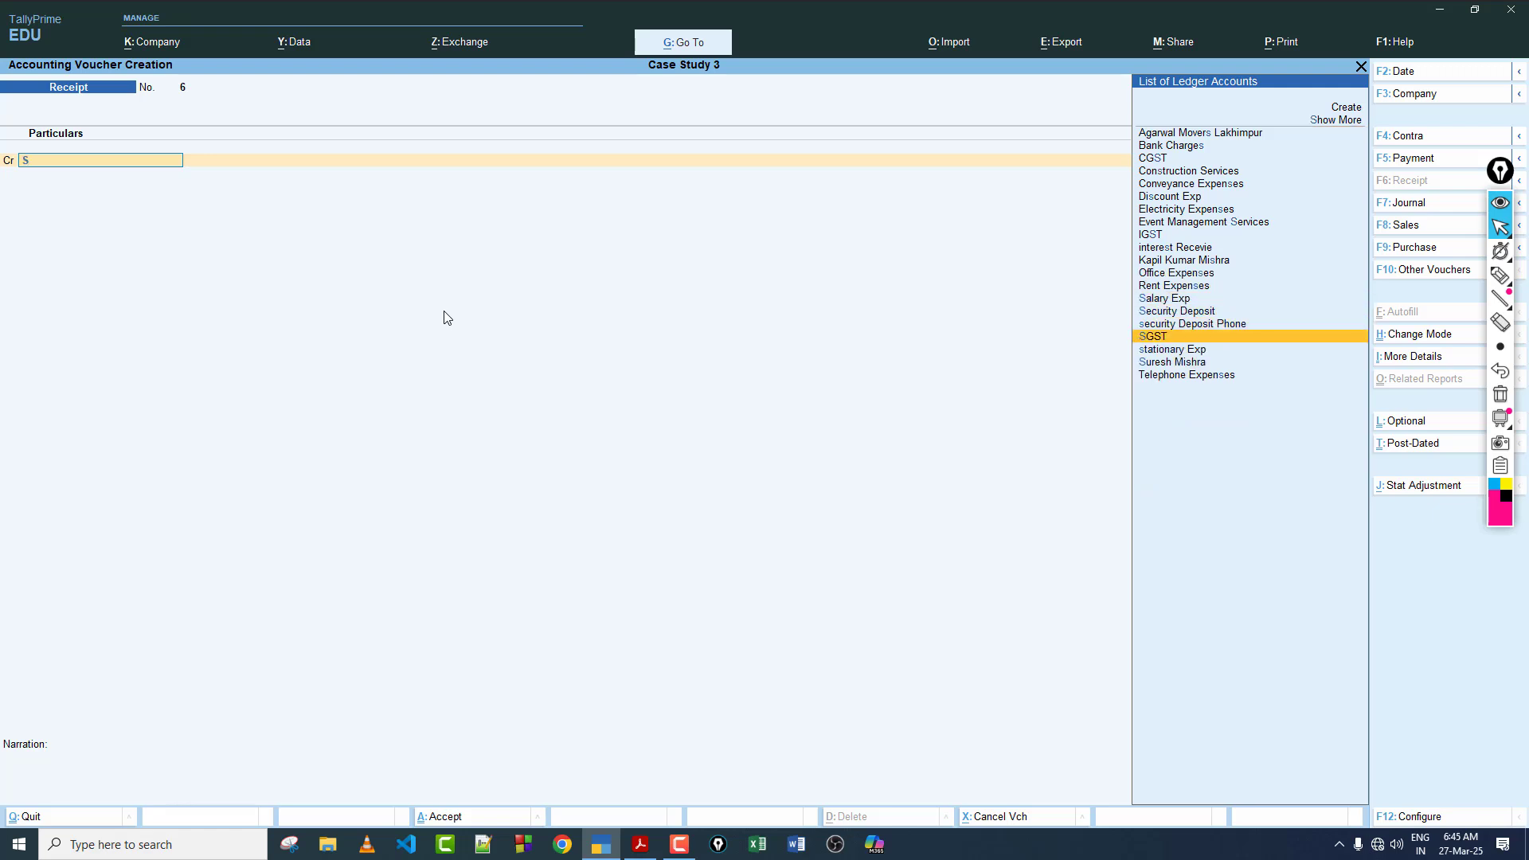
key(Down)
key(Down)
key(Return)
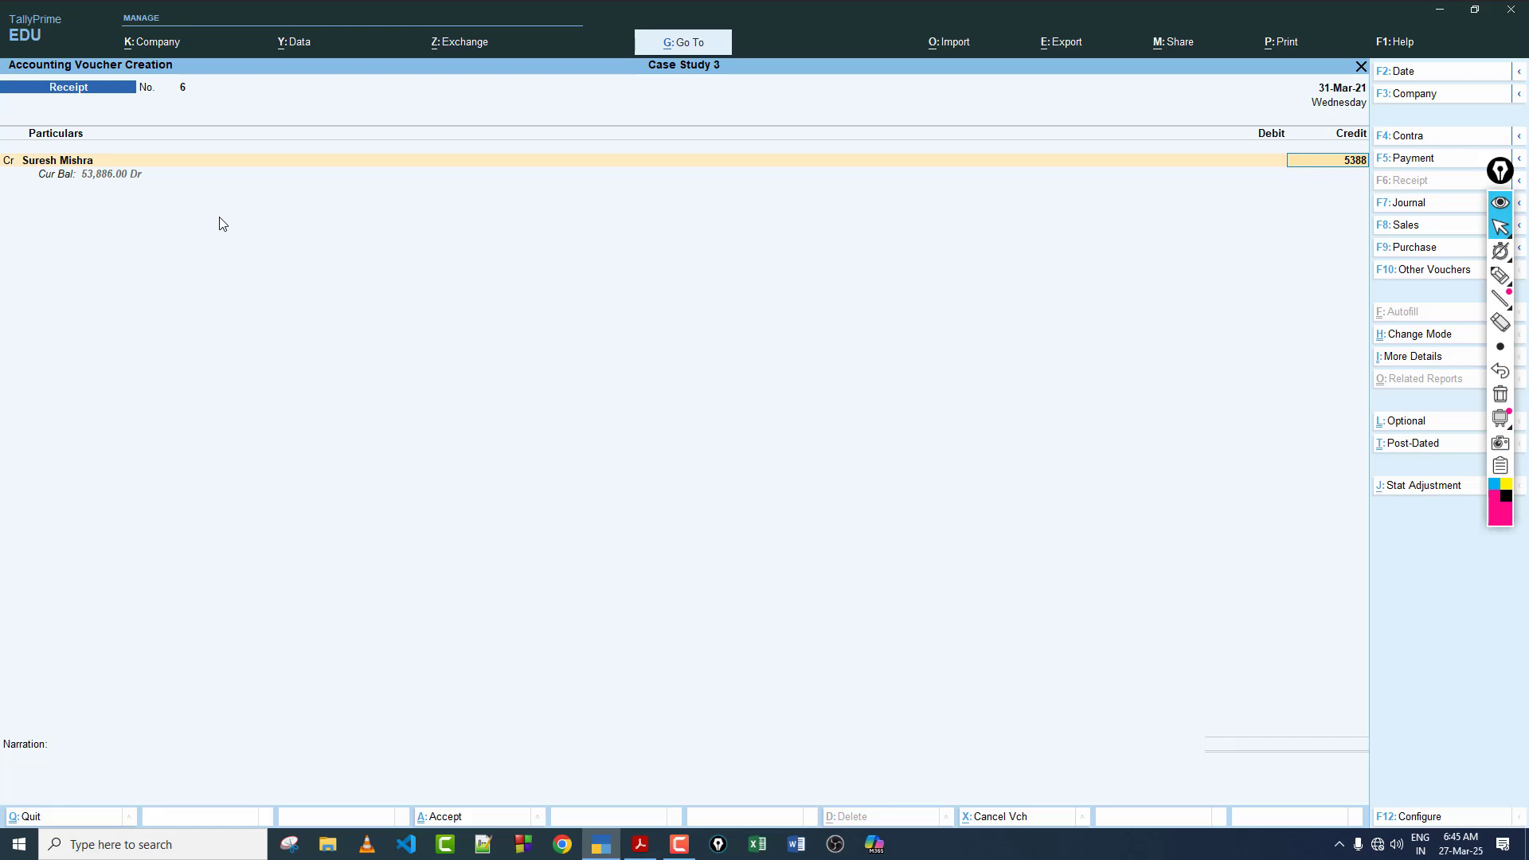
Step: Credit the customer with 53,886 in the receipt voucher, allocated as Agst Ref against bill 4
key(Return)
key(Return)
key(Return)
key(Return)
key(Return)
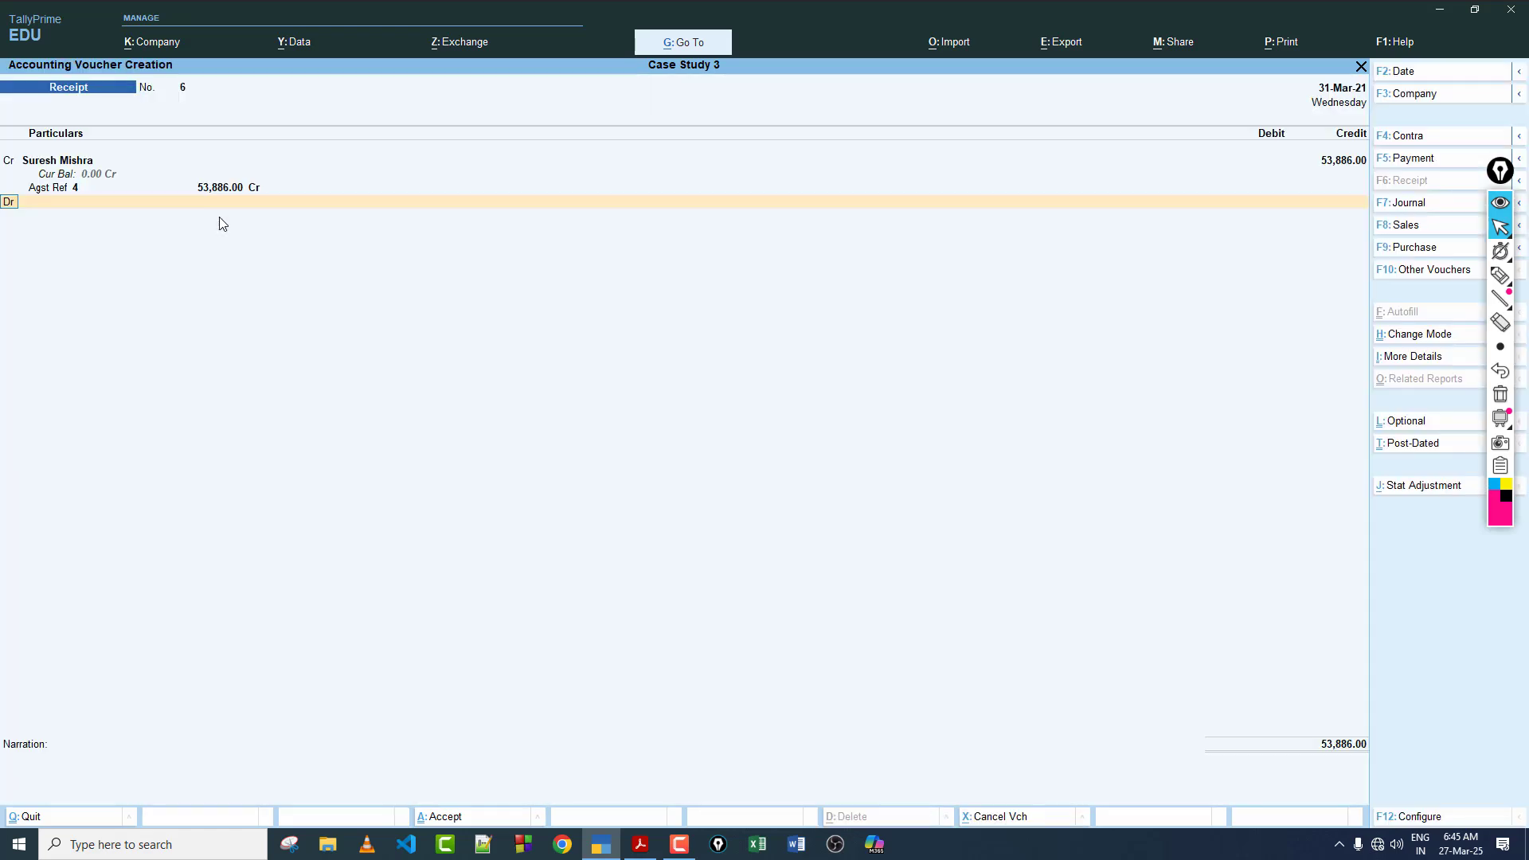
Step: Debit SBI Bank with 53800, checking transaction 31's cheque amount in the case study PDF
key(Return)
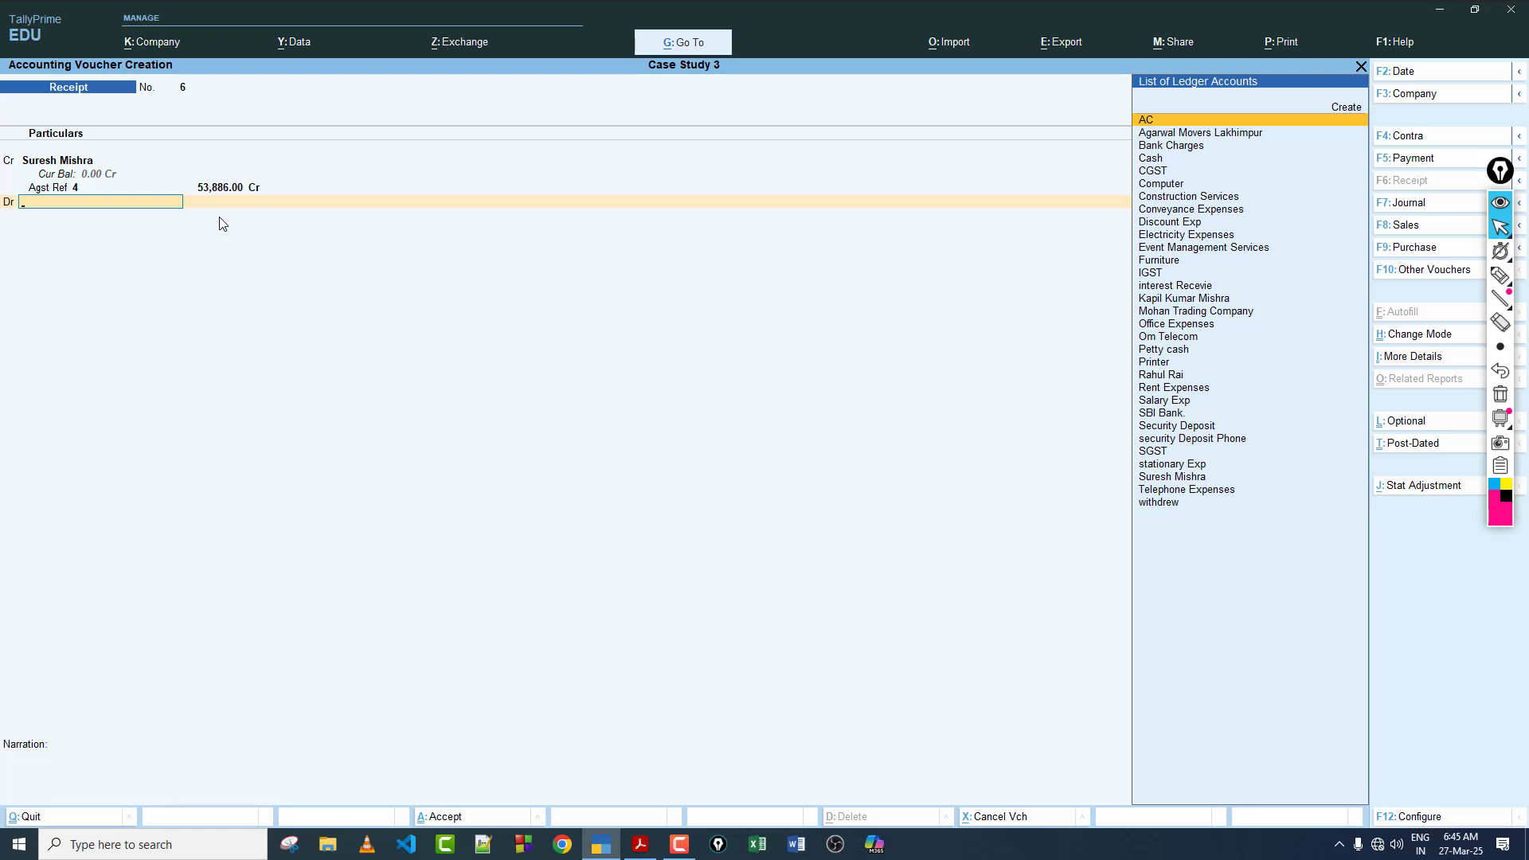
text(Sbi)
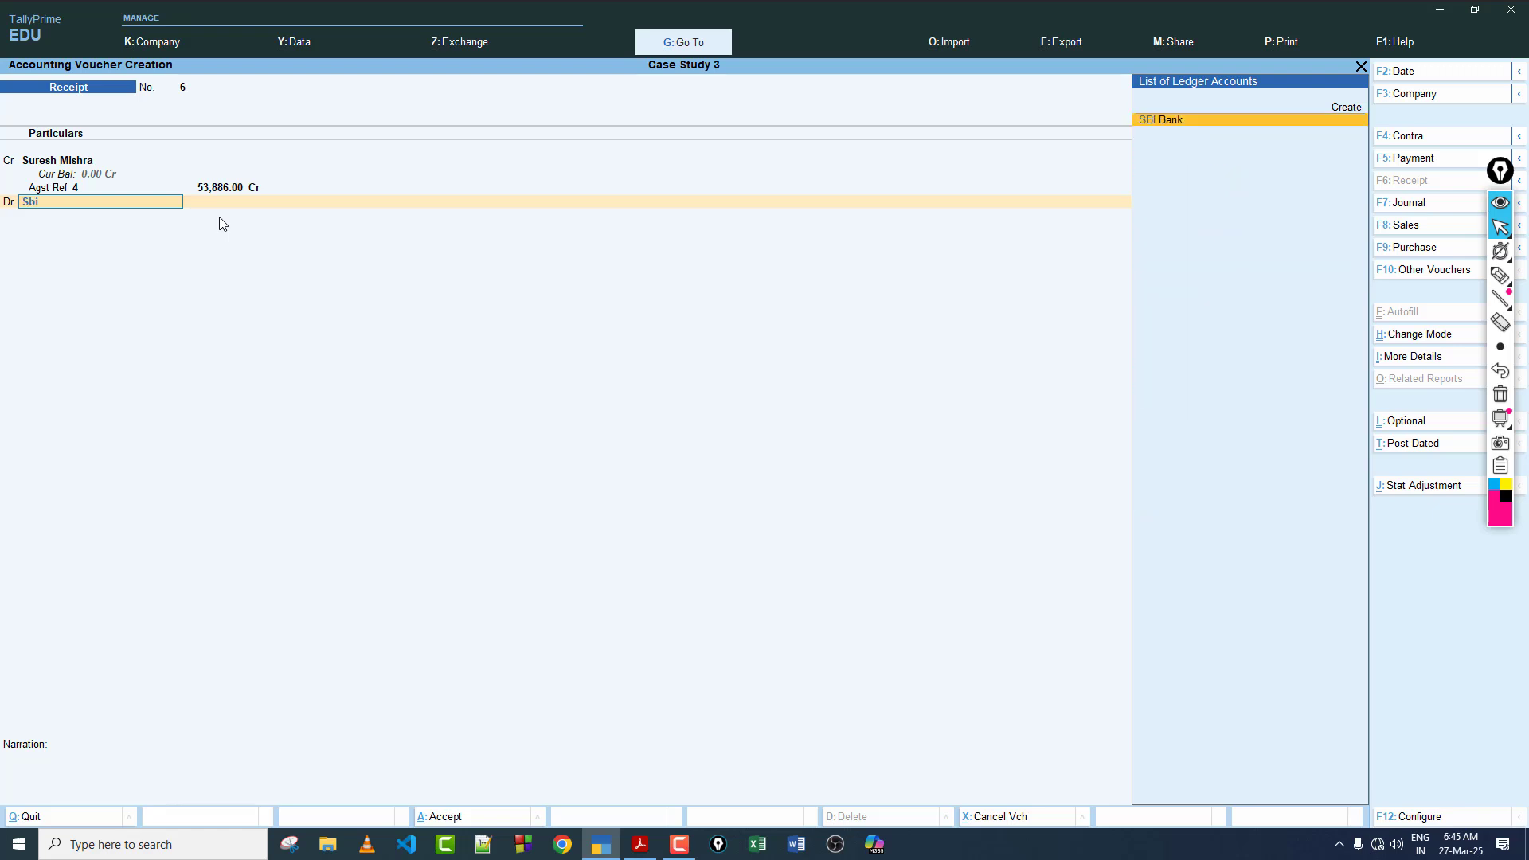
key(Return)
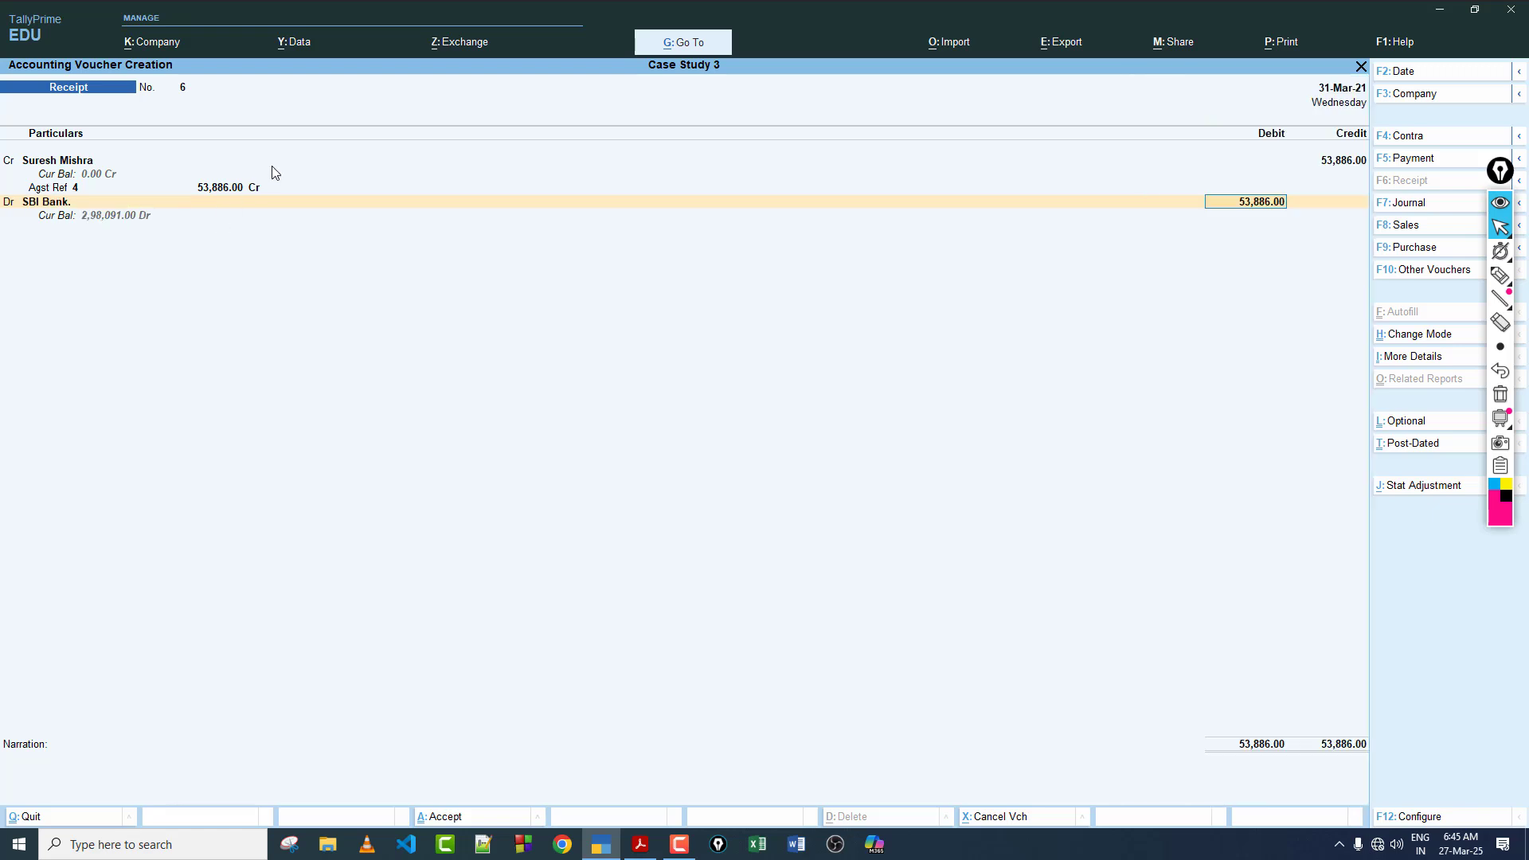
click(640, 844)
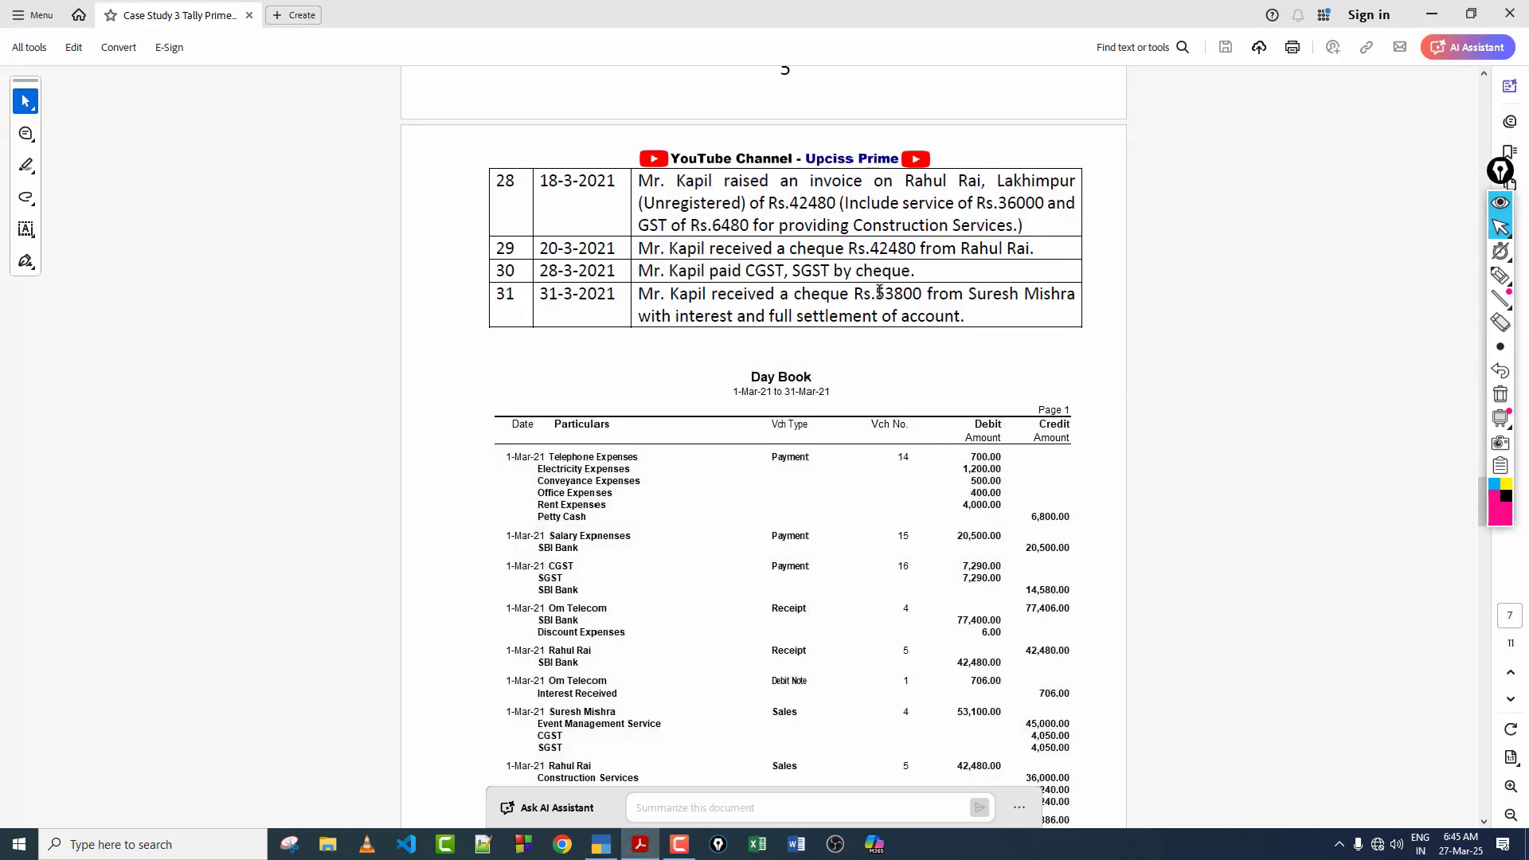
click(601, 844)
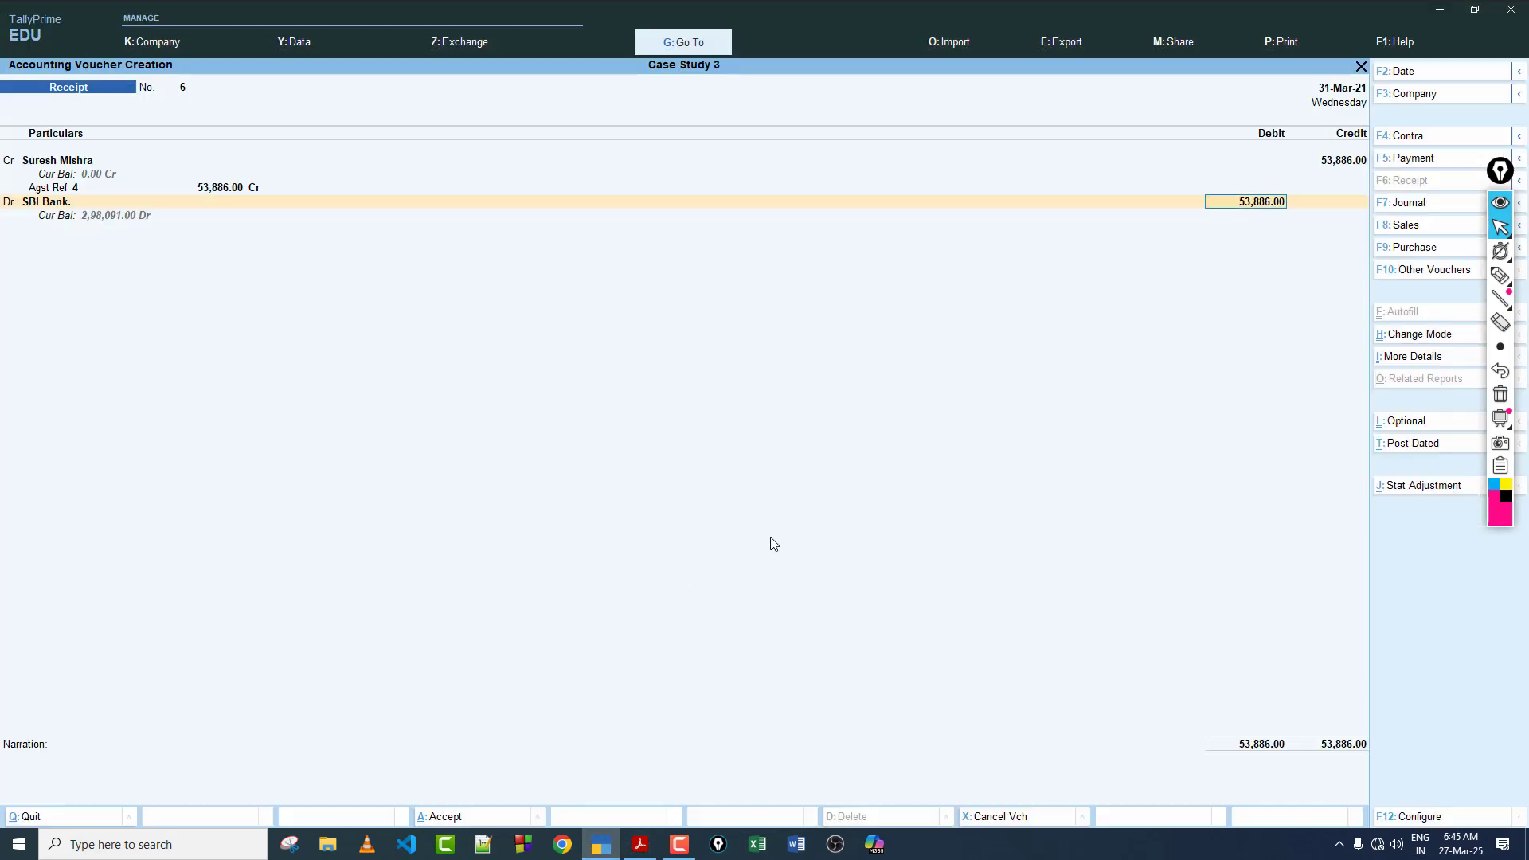
text(53800)
key(Return)
key(Return)
key(Return)
key(Return)
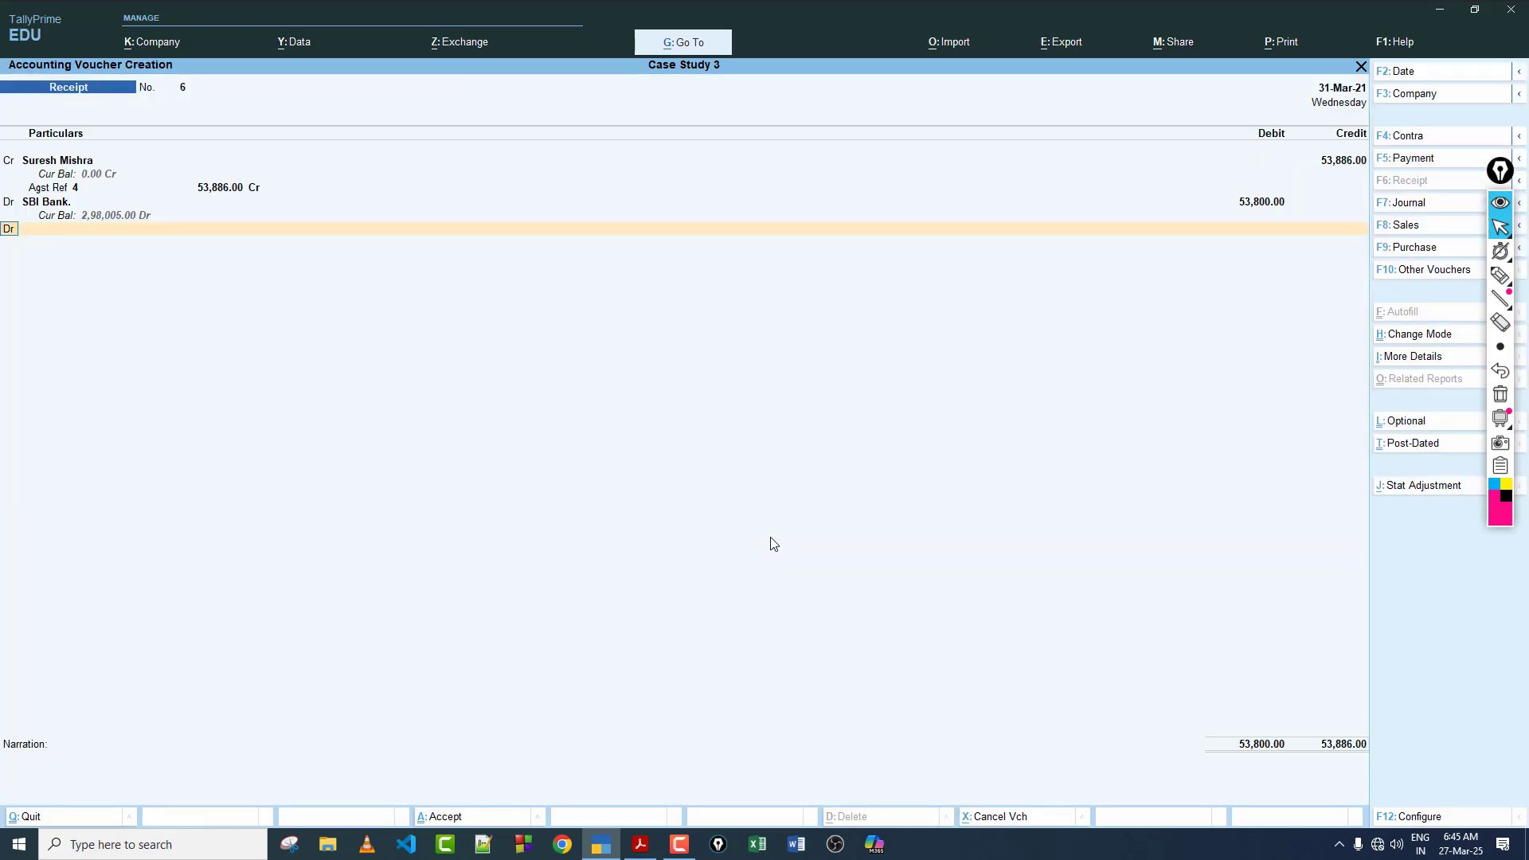
Step: Debit the Discount Exp ledger with the remaining 86.00 and save the receipt voucher
key(Return)
text(di)
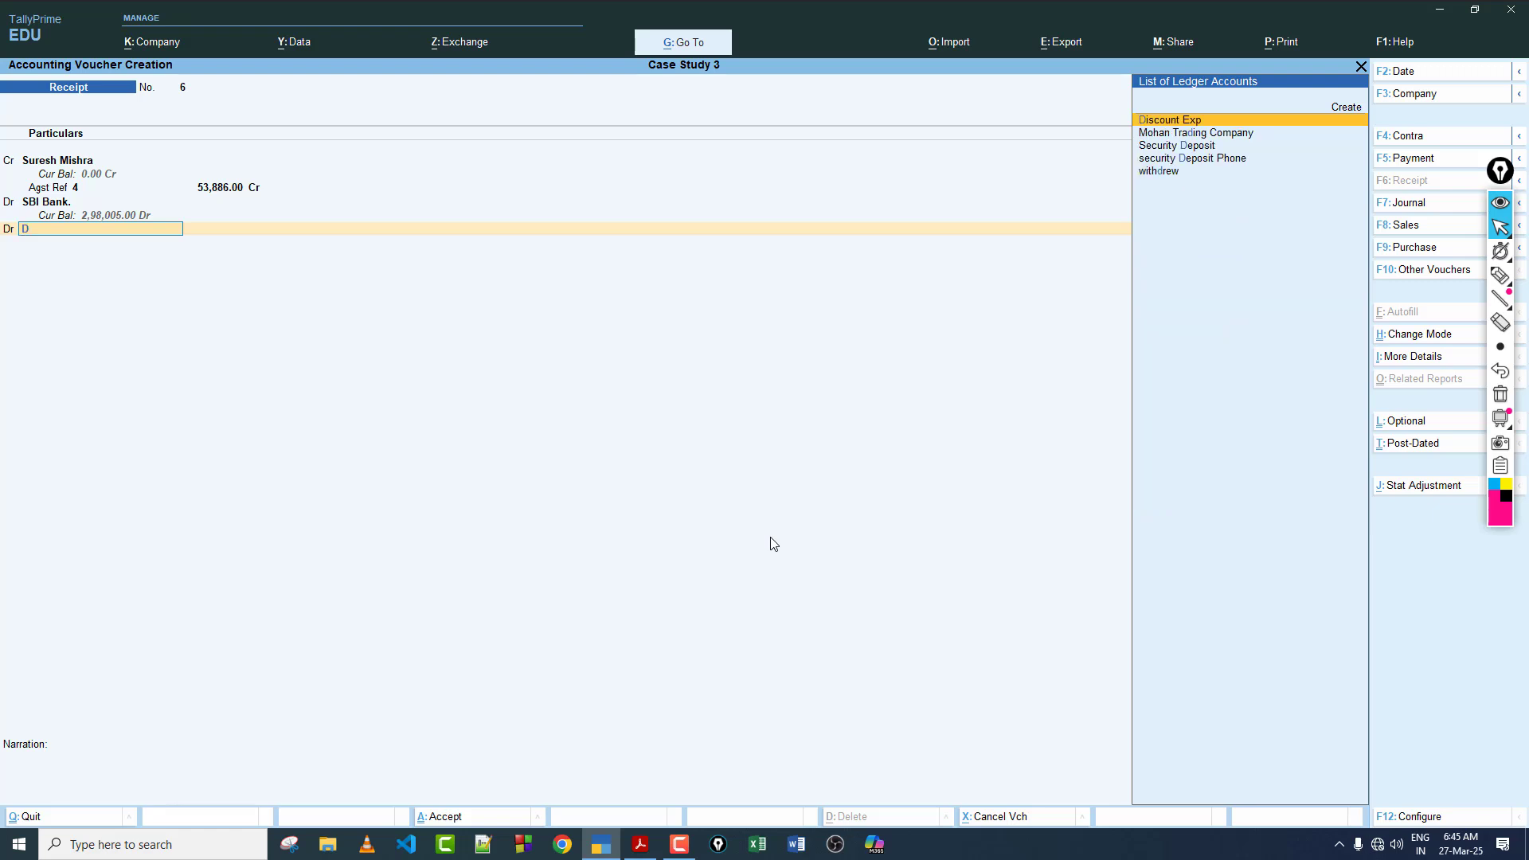
key(Return)
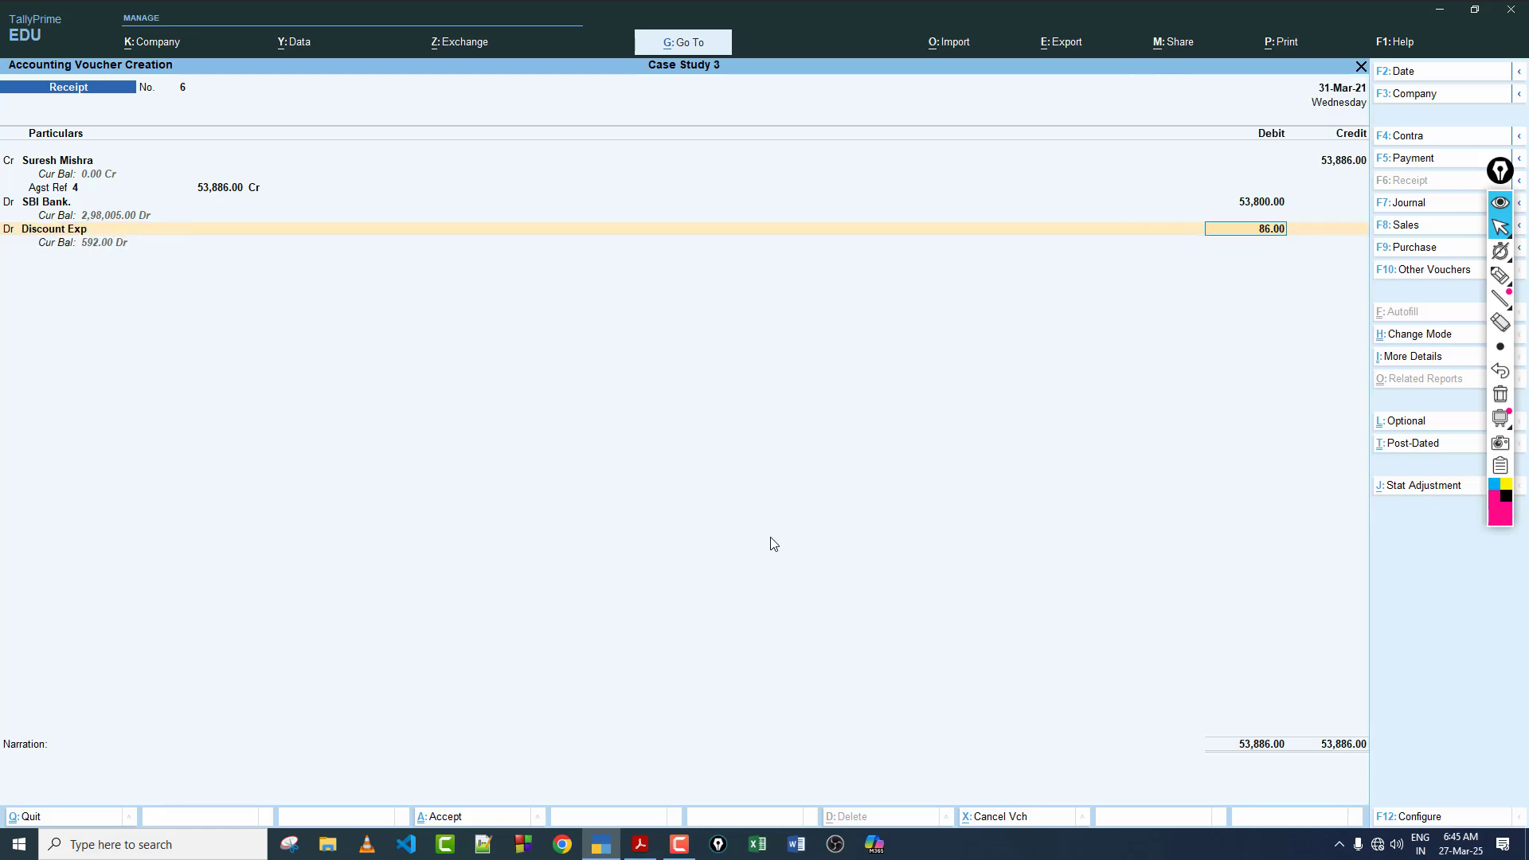
key(Return)
key(Return)
key(Return)
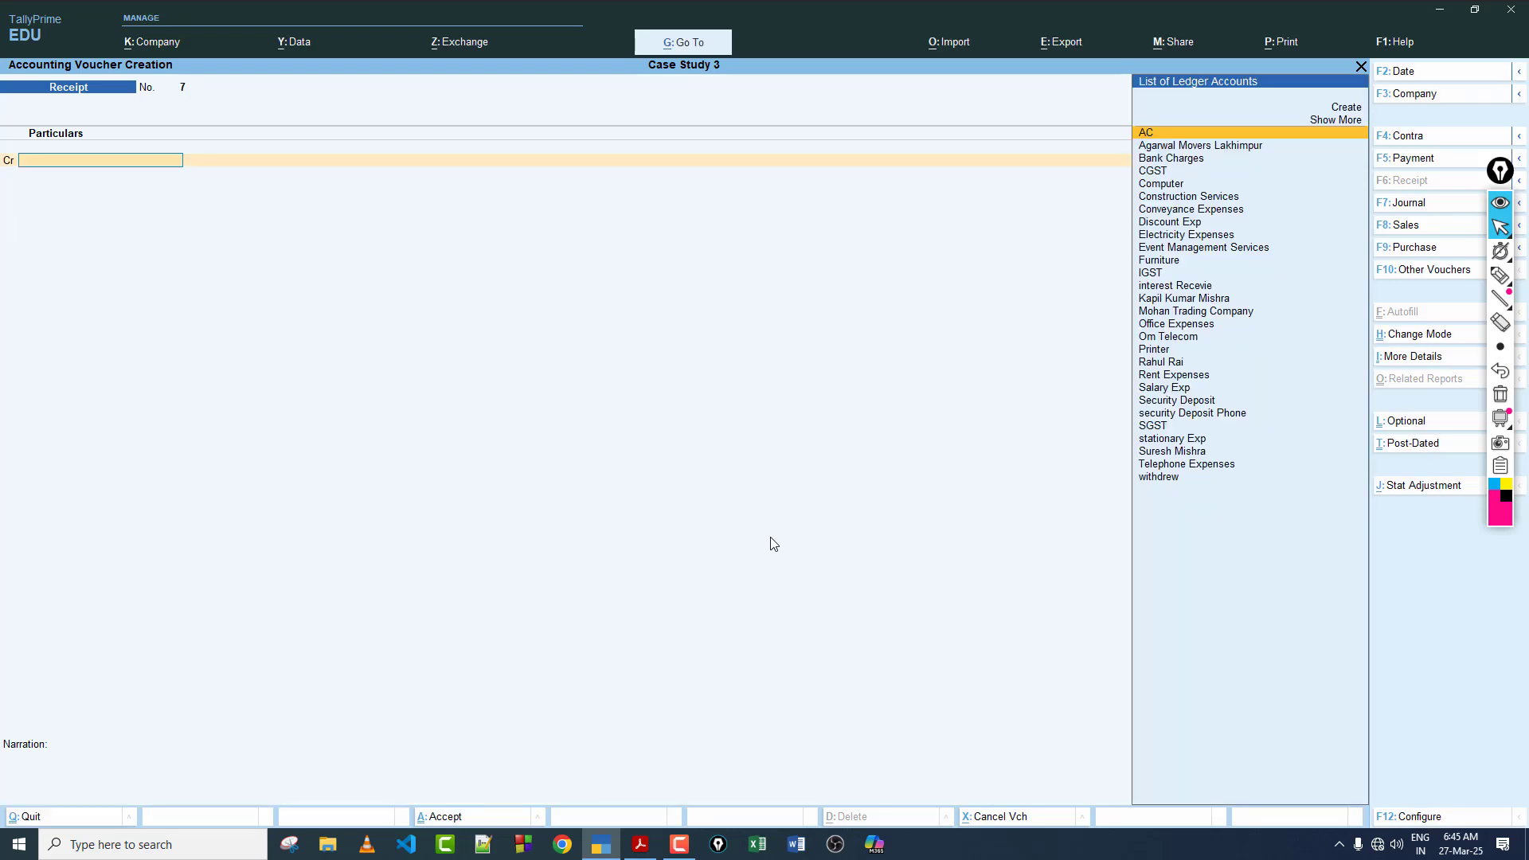
Step: Switch to the case study PDF and review the March 2021 transactions, the Day Book and the closing Trial Balance
click(649, 847)
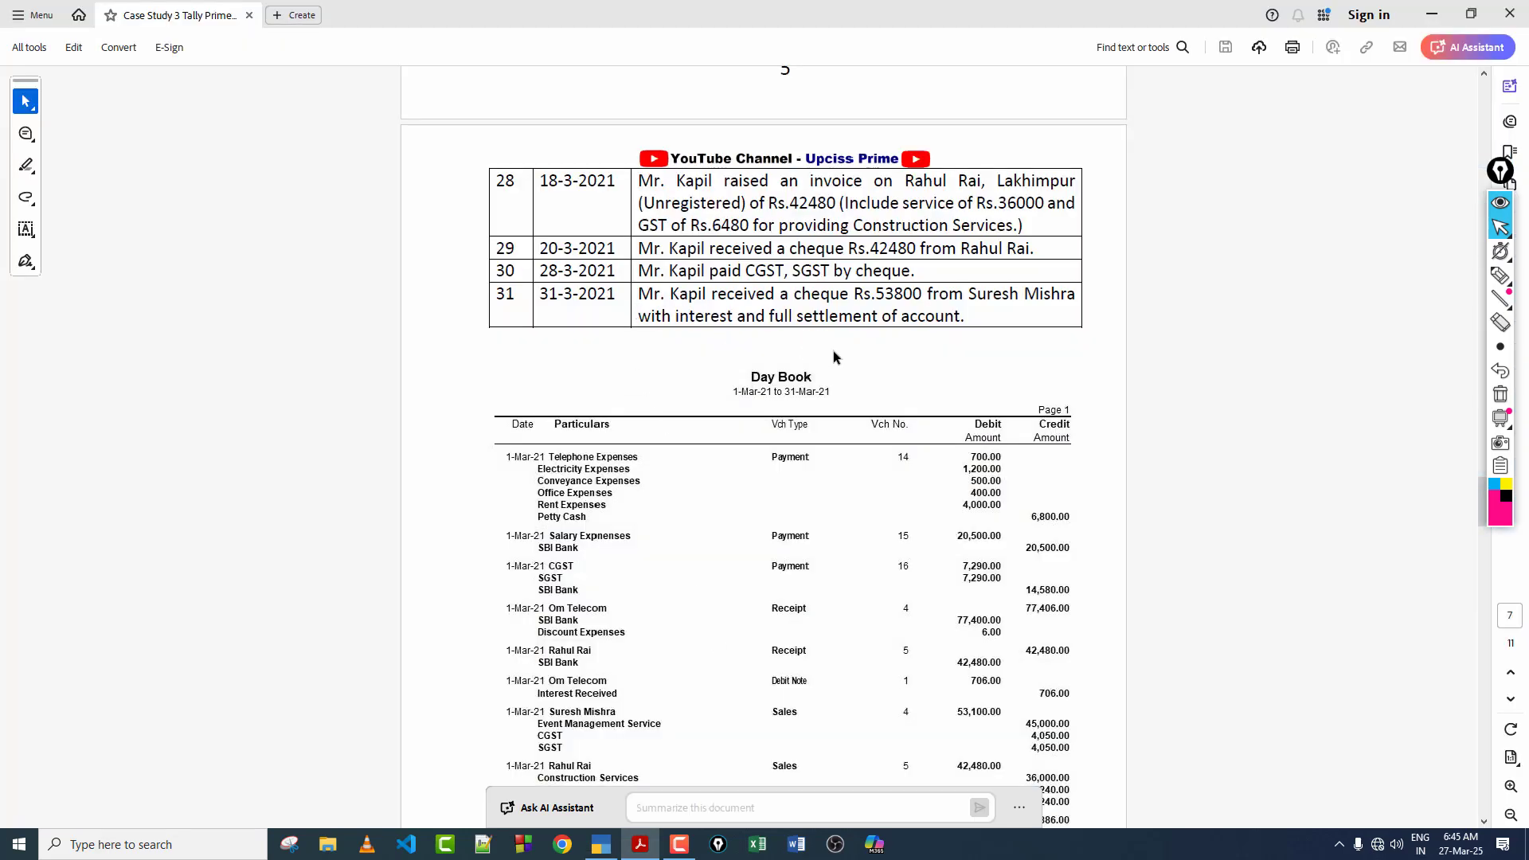
scroll(834, 356, up, 10)
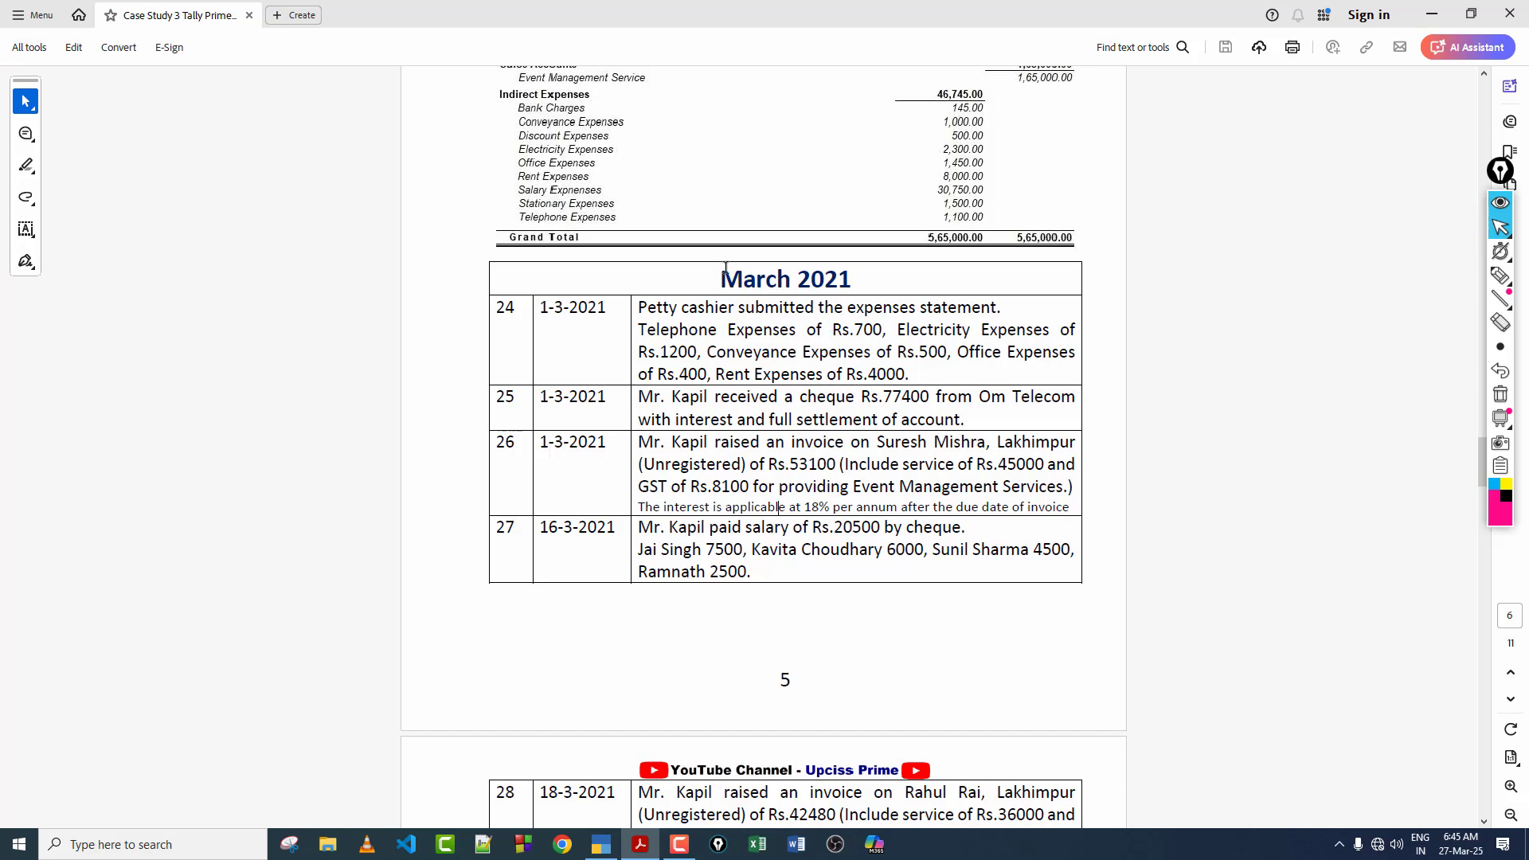
drag(880, 419, 868, 420)
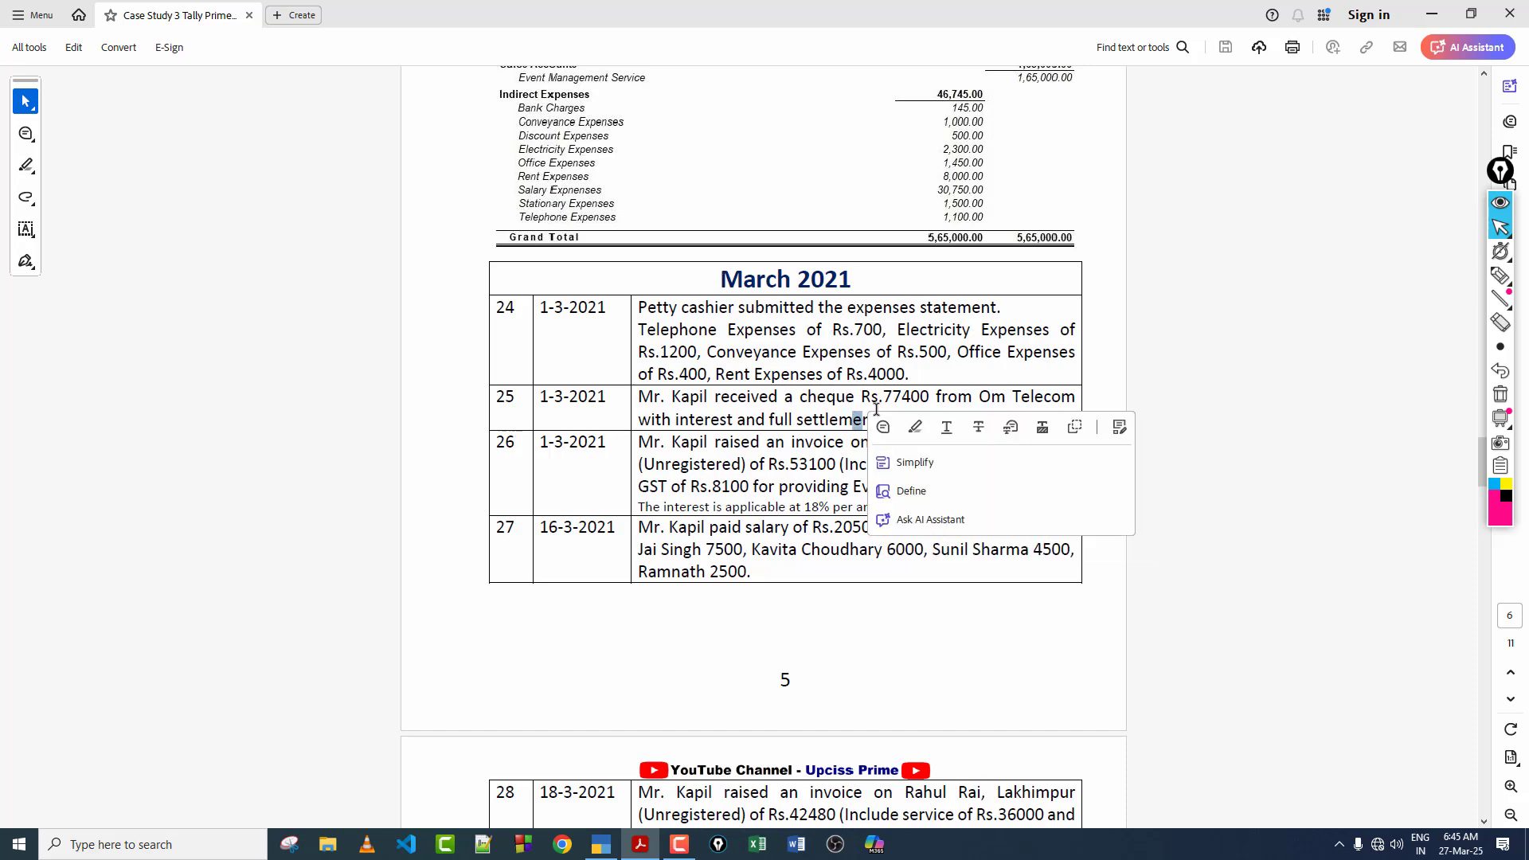
drag(822, 370, 802, 353)
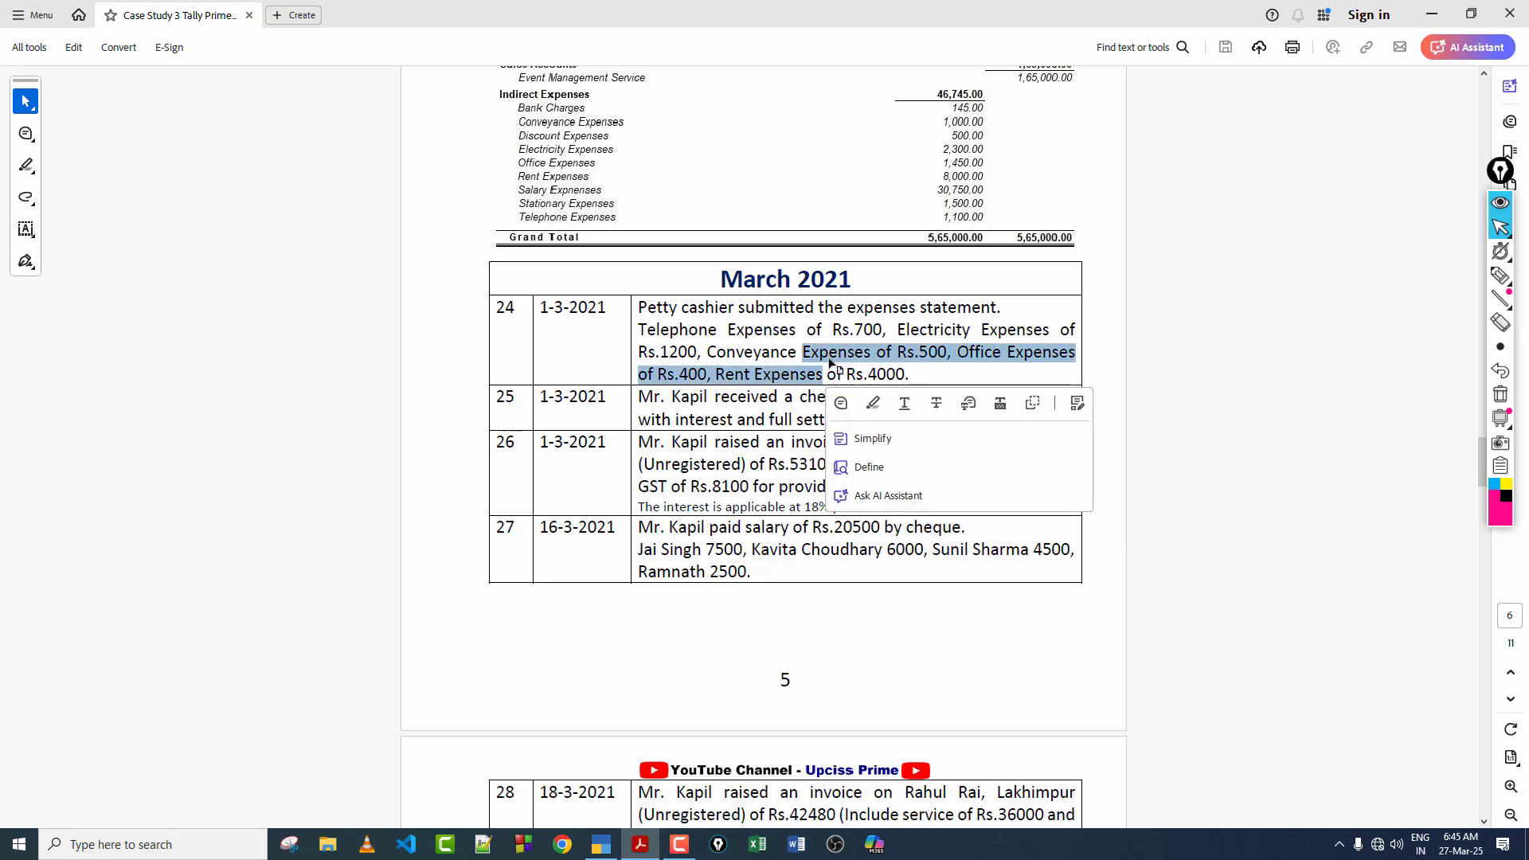
click(772, 352)
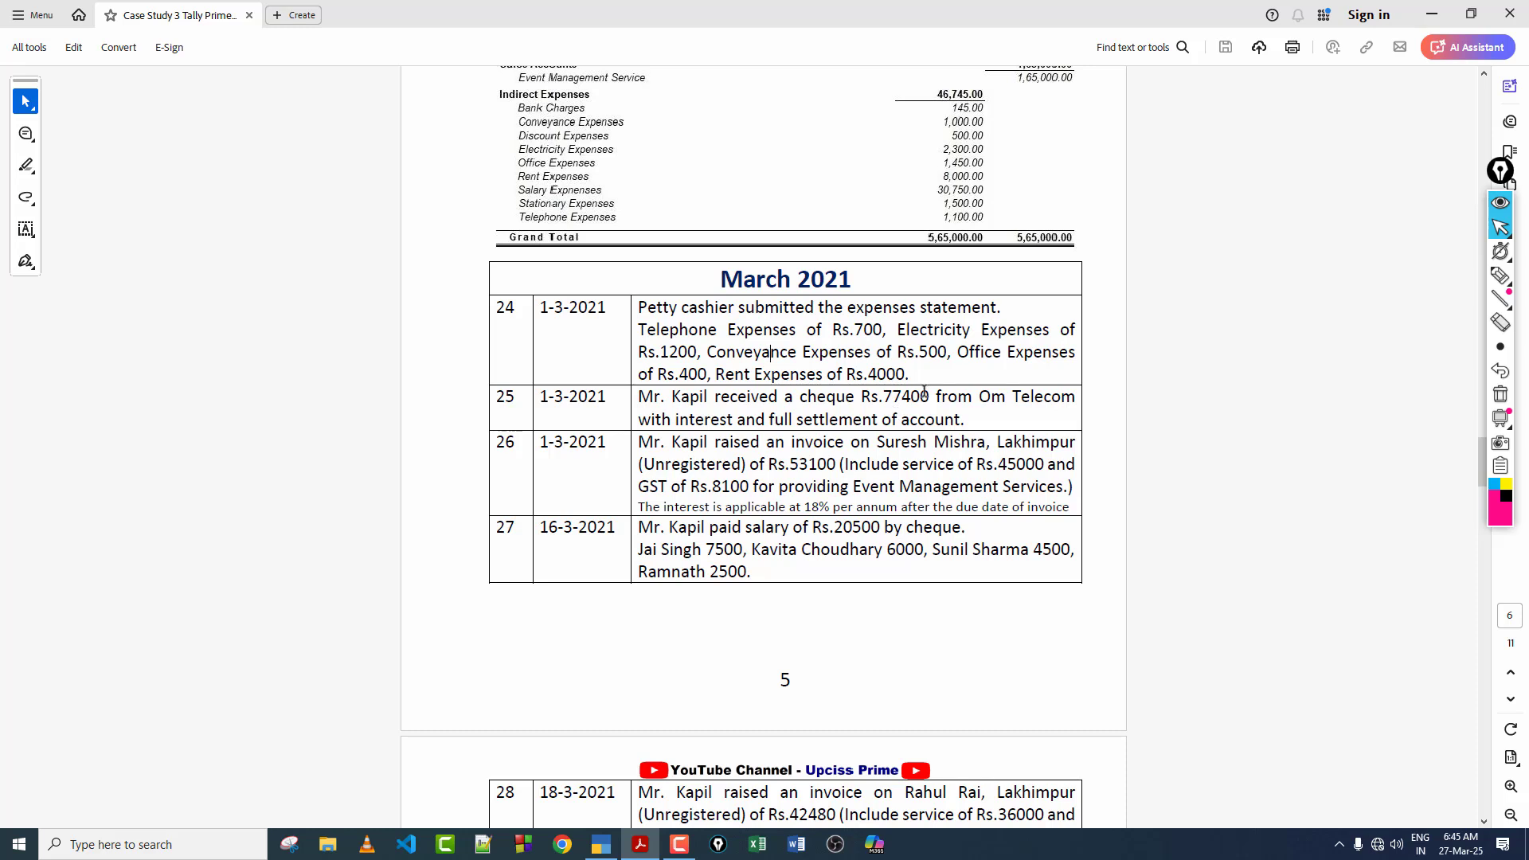
scroll(876, 406, down, 6)
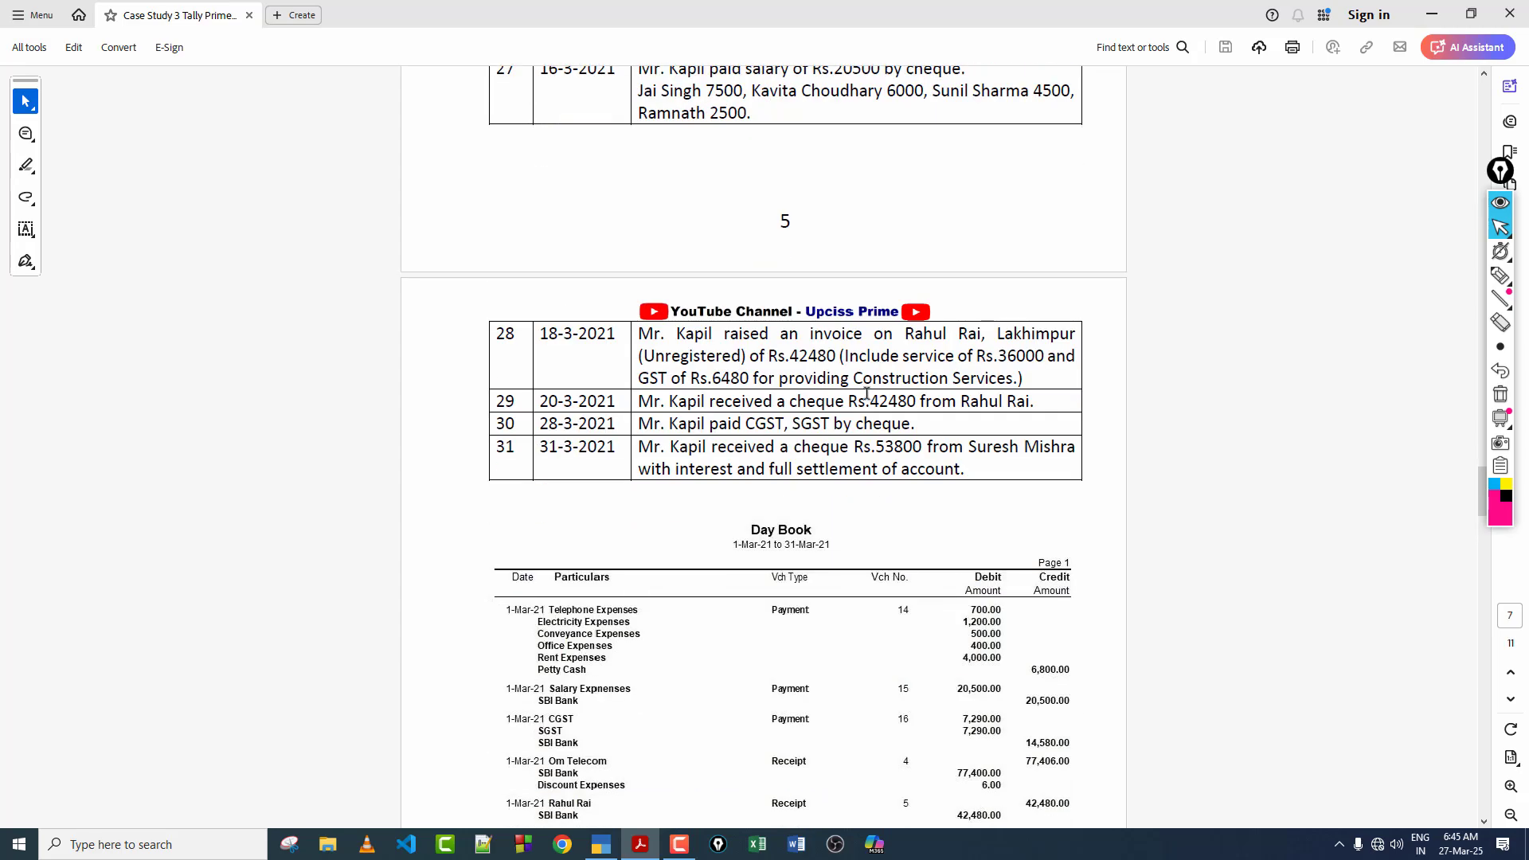
scroll(866, 393, down, 5)
scroll(866, 398, down, 5)
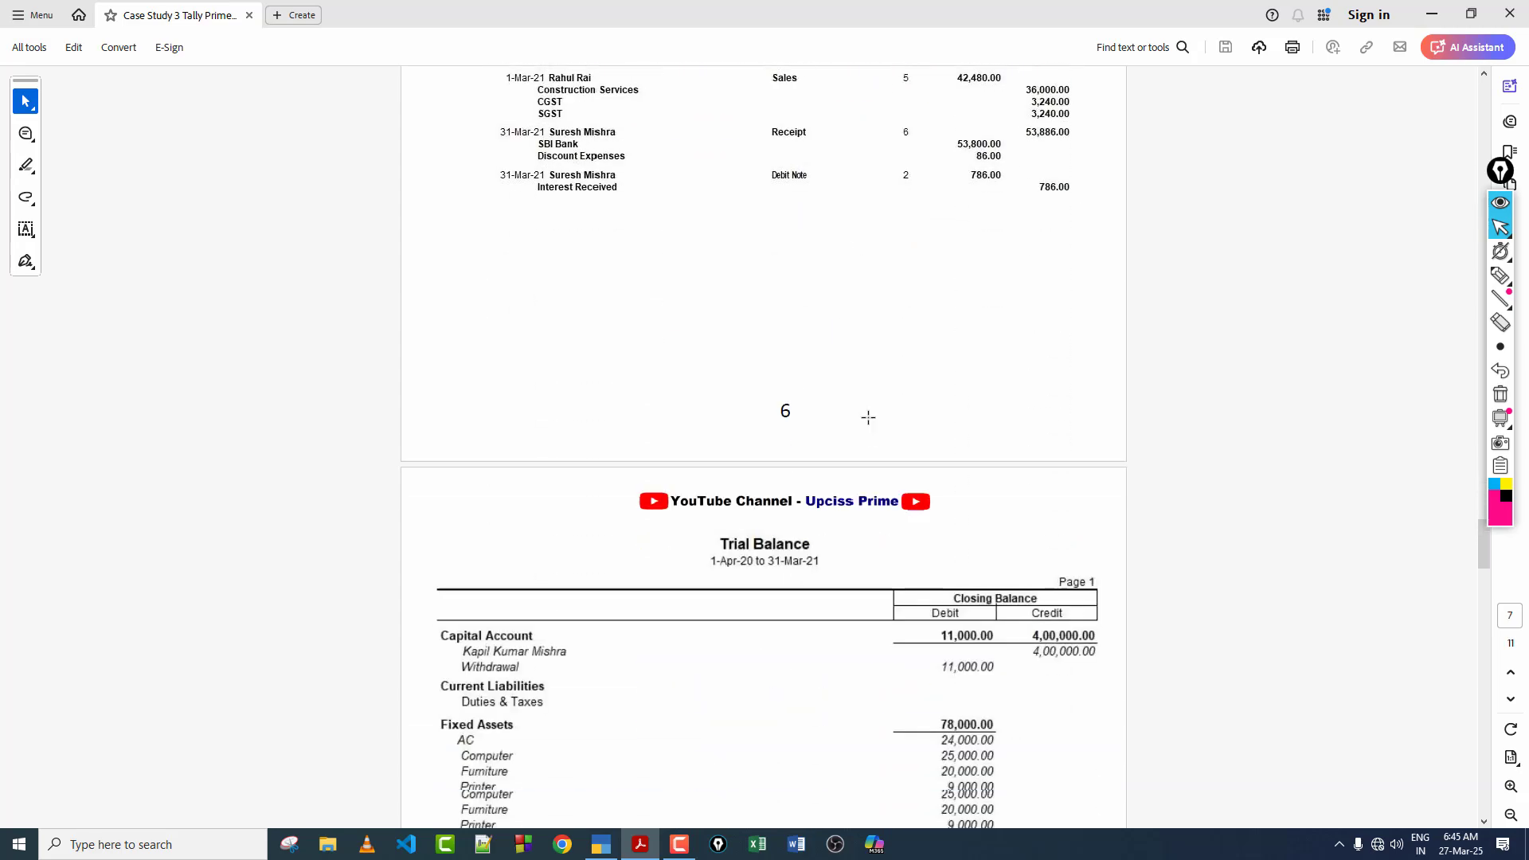
scroll(869, 414, down, 5)
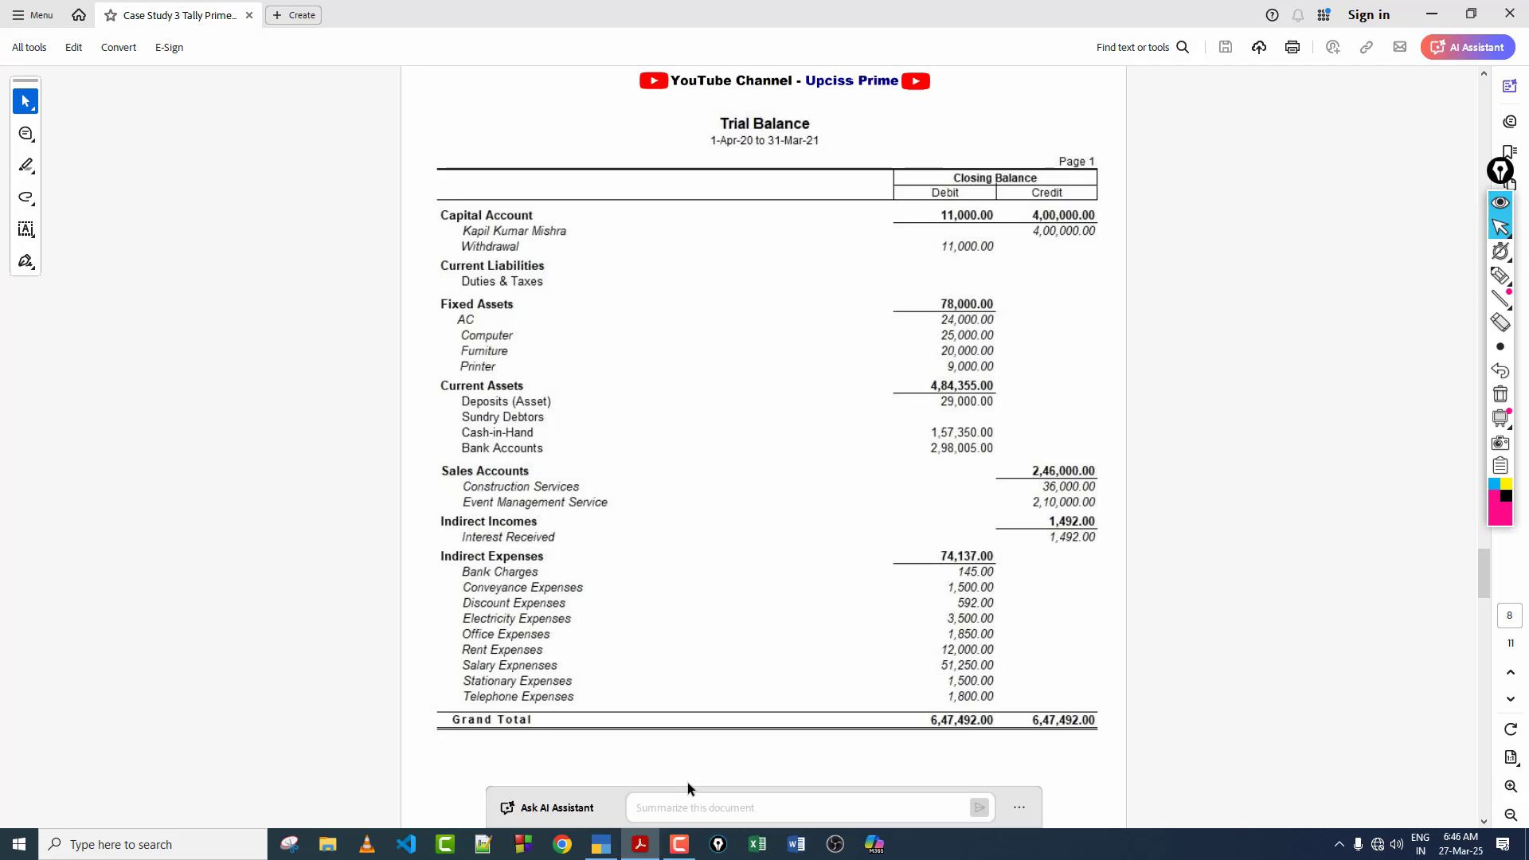
Step: Switch to TallyPrime, leave the blank receipt voucher and display the company's Trial Balance in detailed format
click(601, 844)
key(Escape)
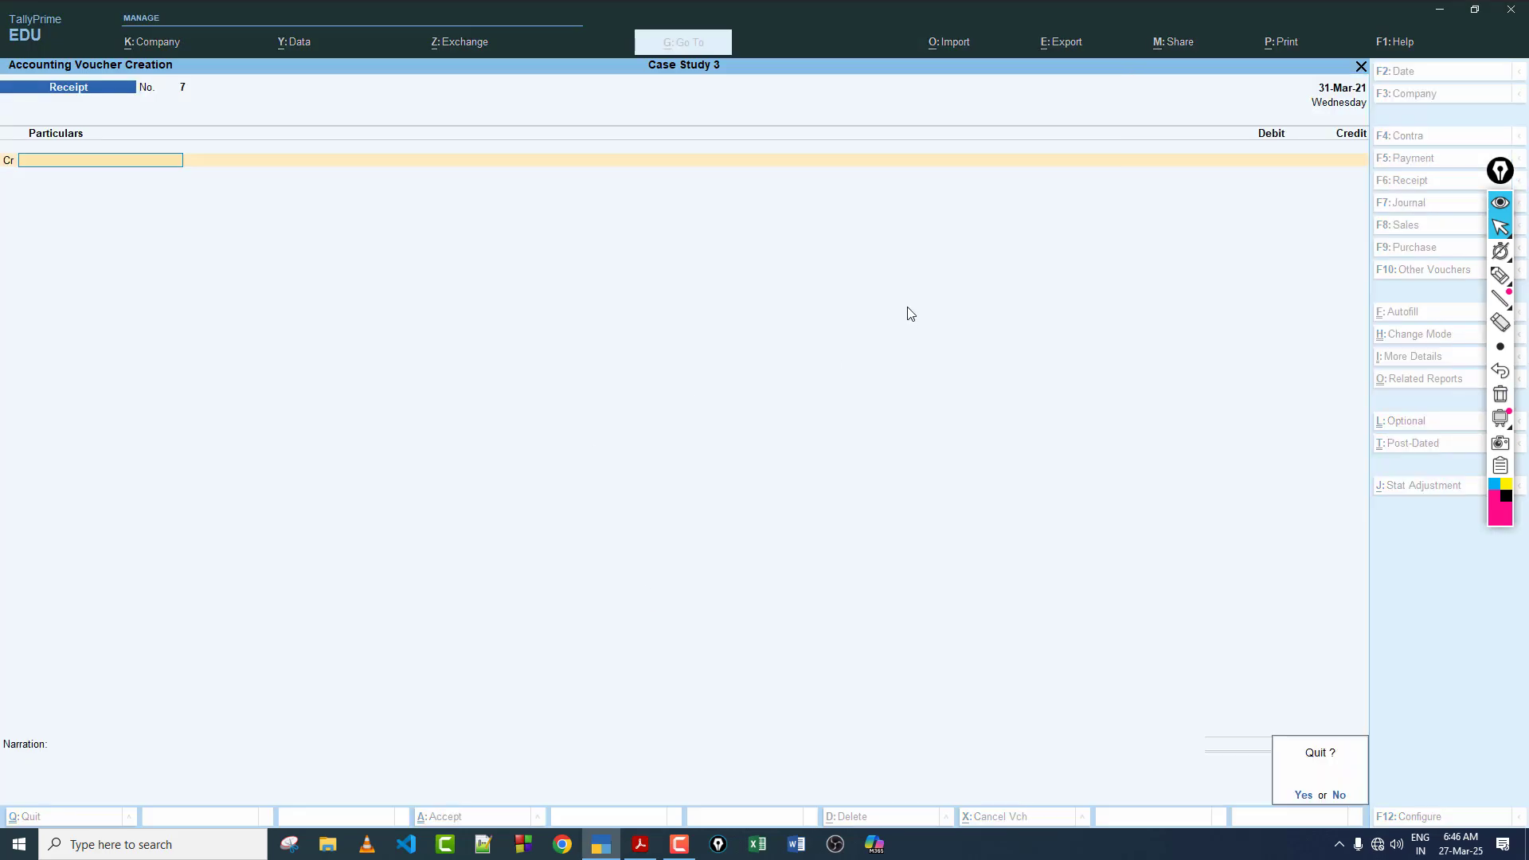
key(y)
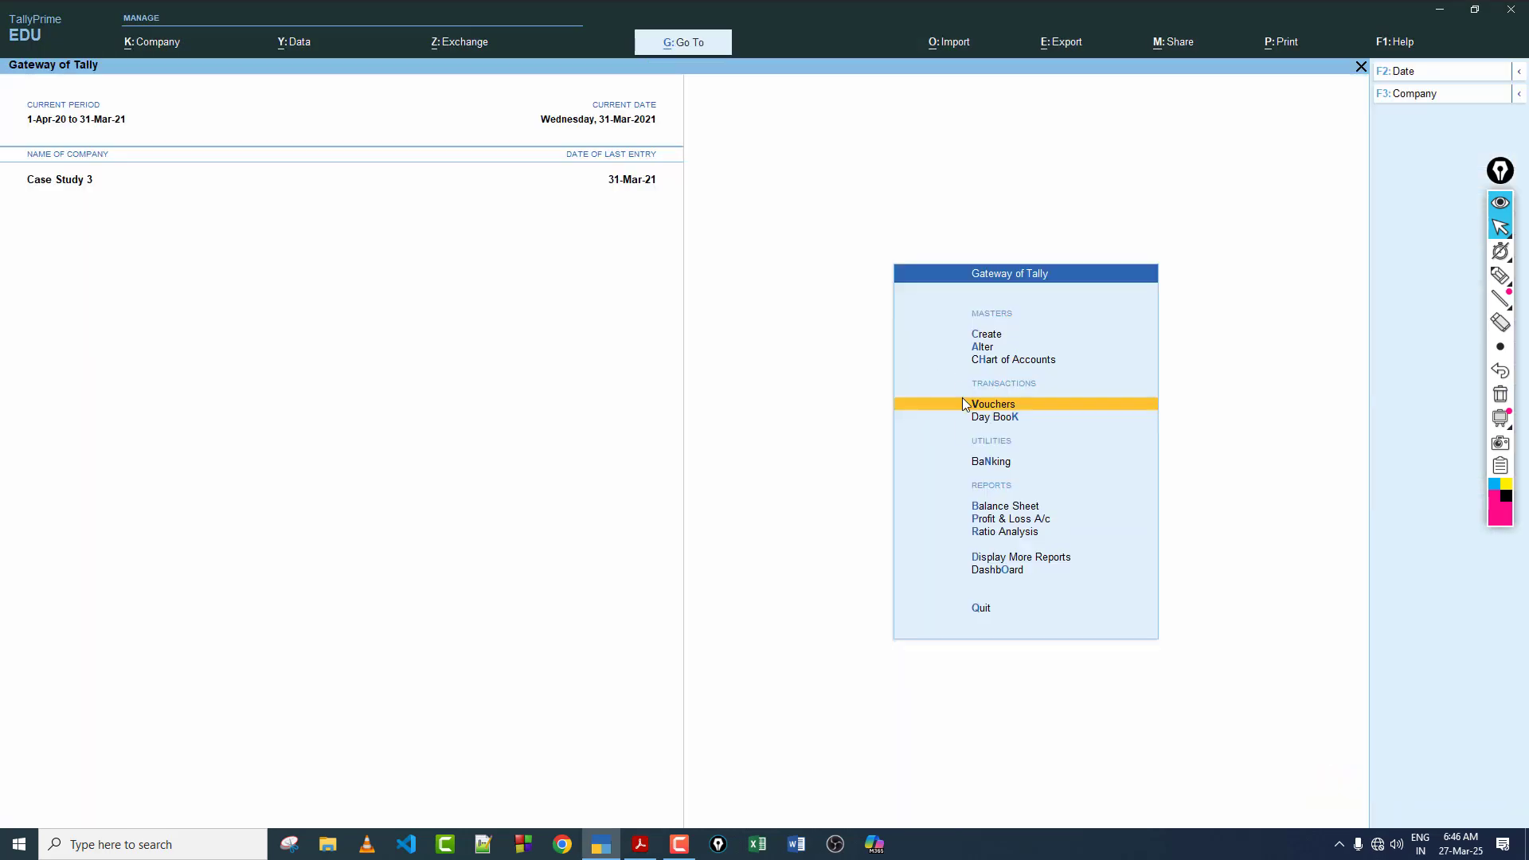
click(1014, 556)
click(1016, 370)
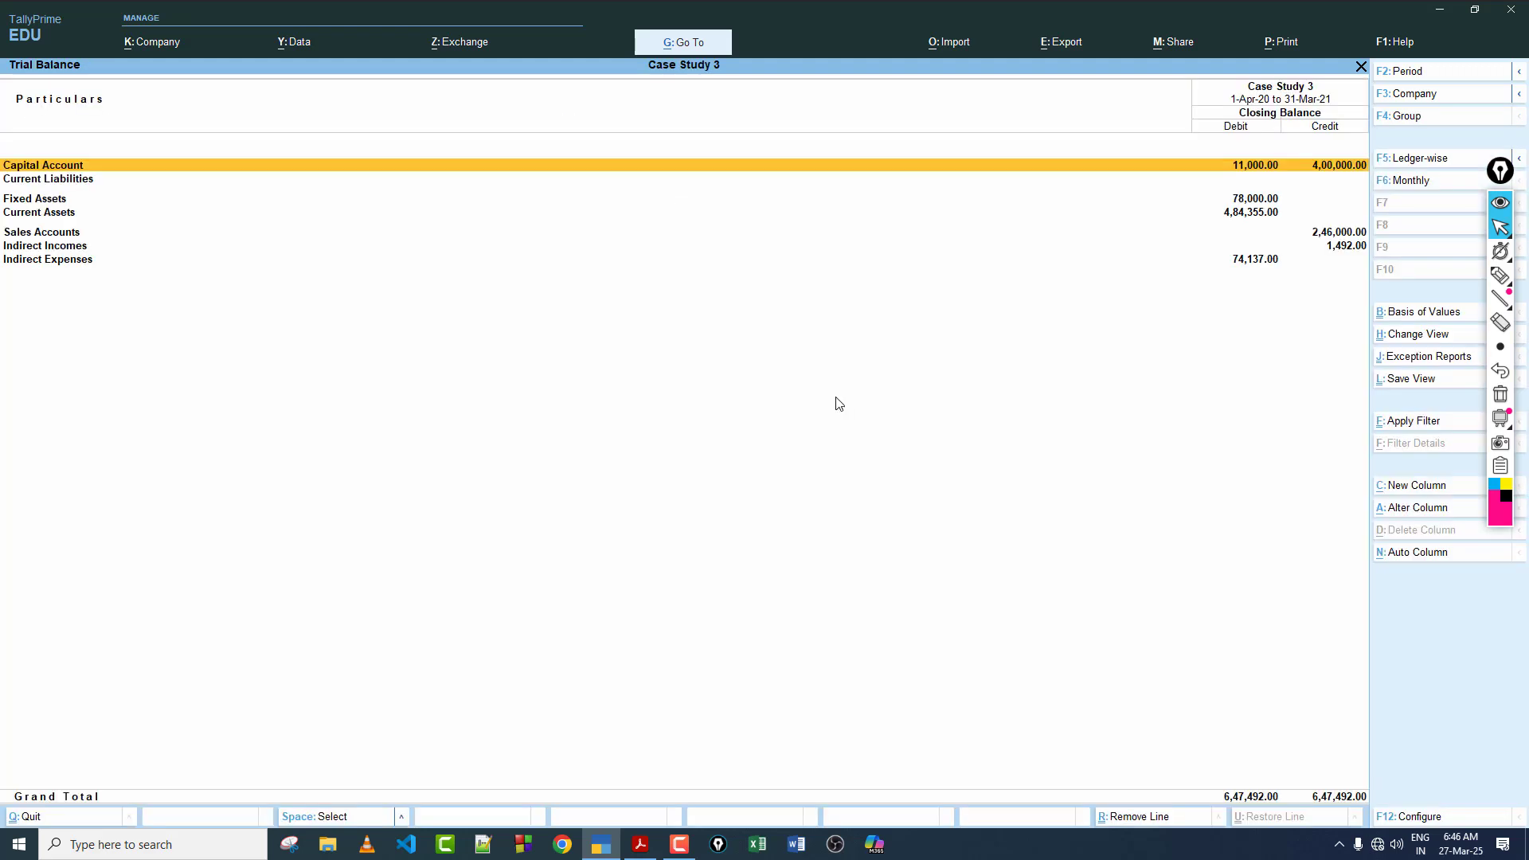
key(alt+F5)
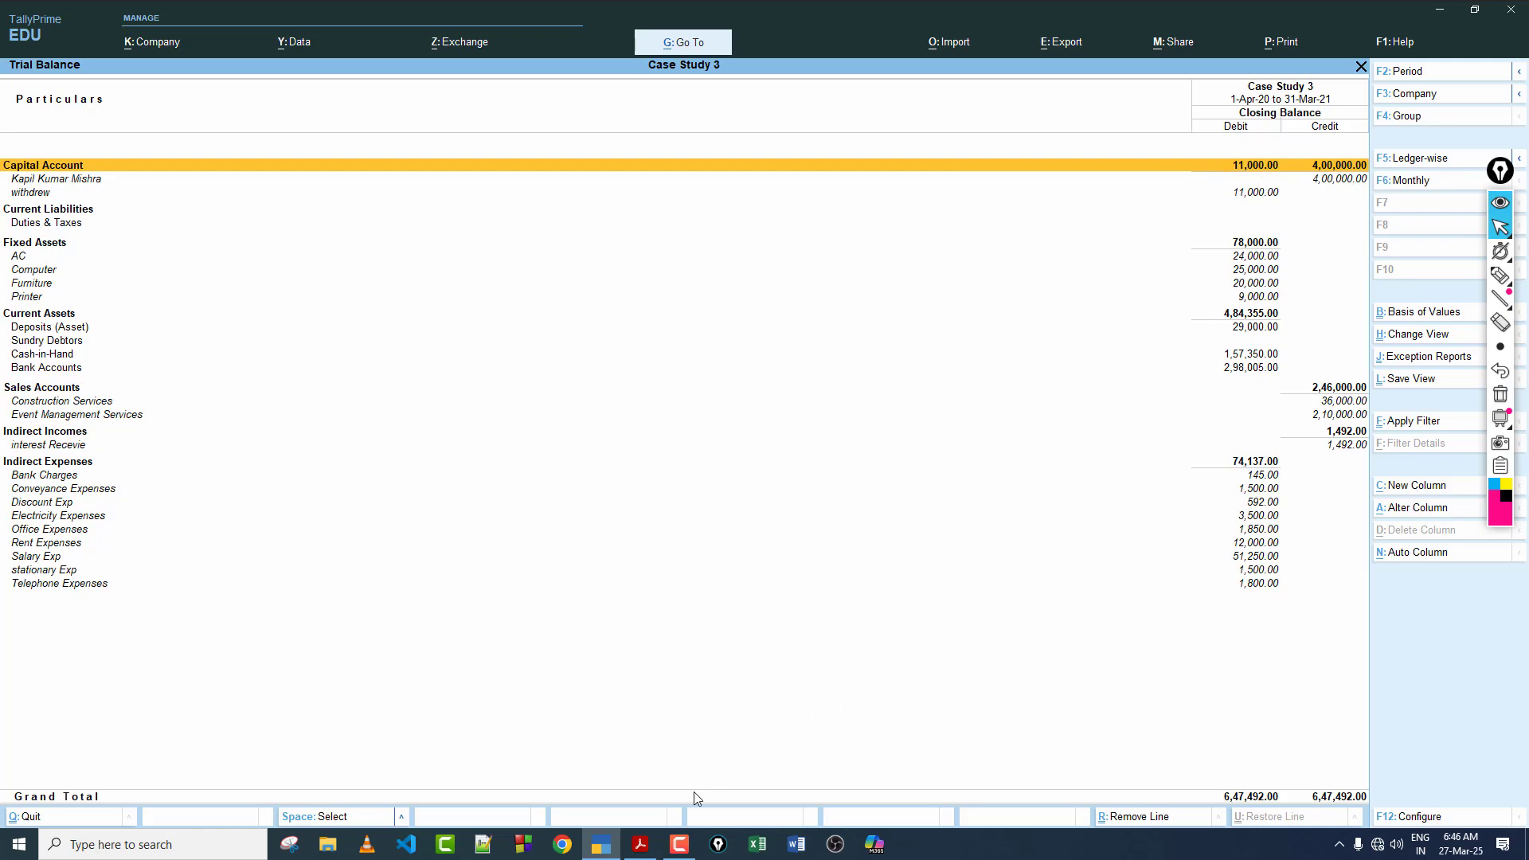
Step: Compare TallyPrime's detailed Trial Balance with the Trial Balance in the case study PDF, including the group totals and grand total
click(641, 844)
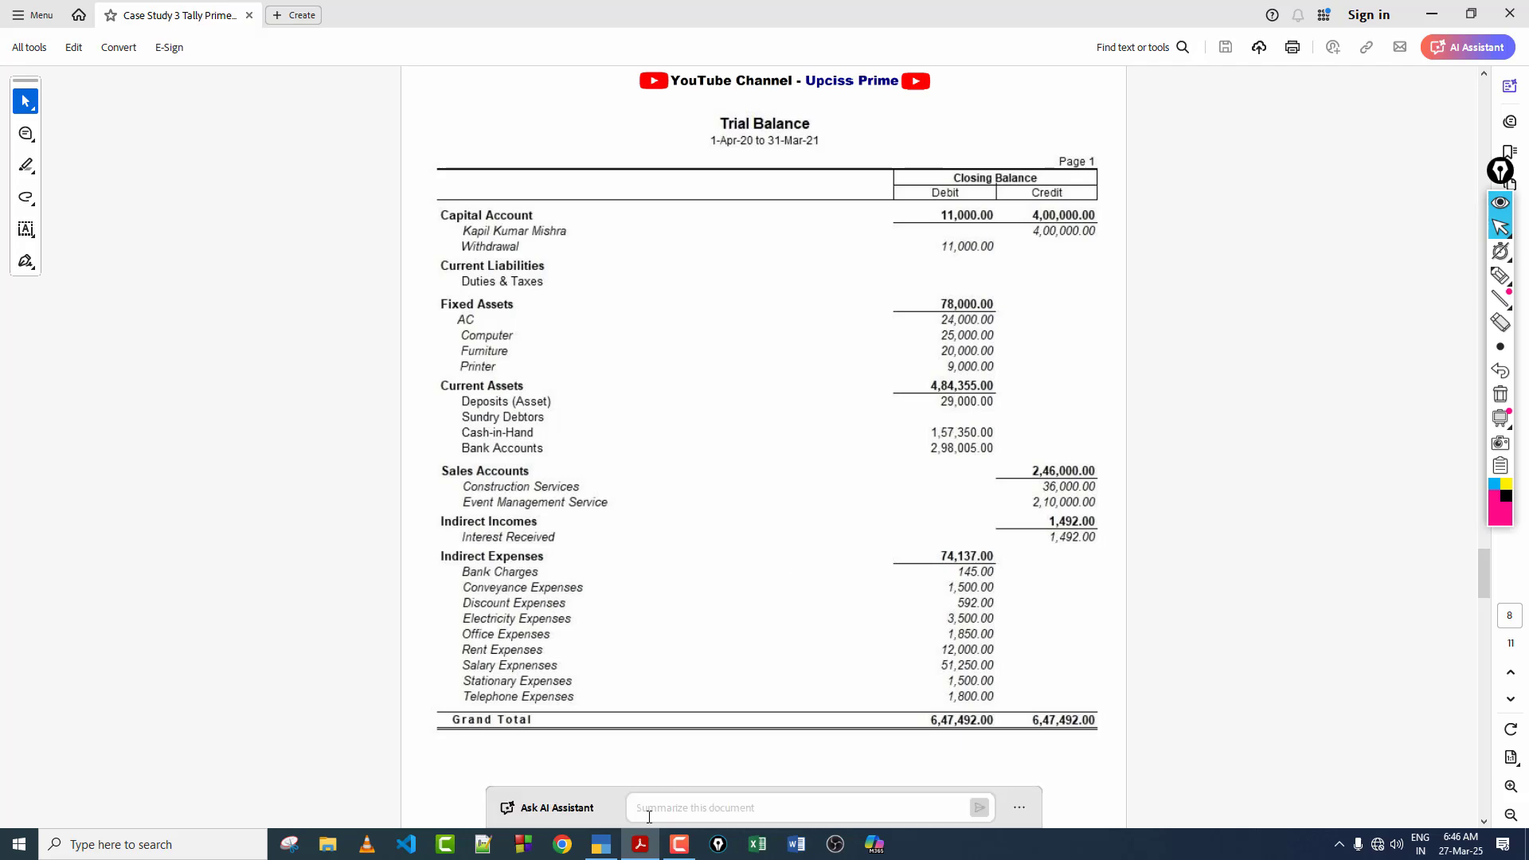
click(601, 845)
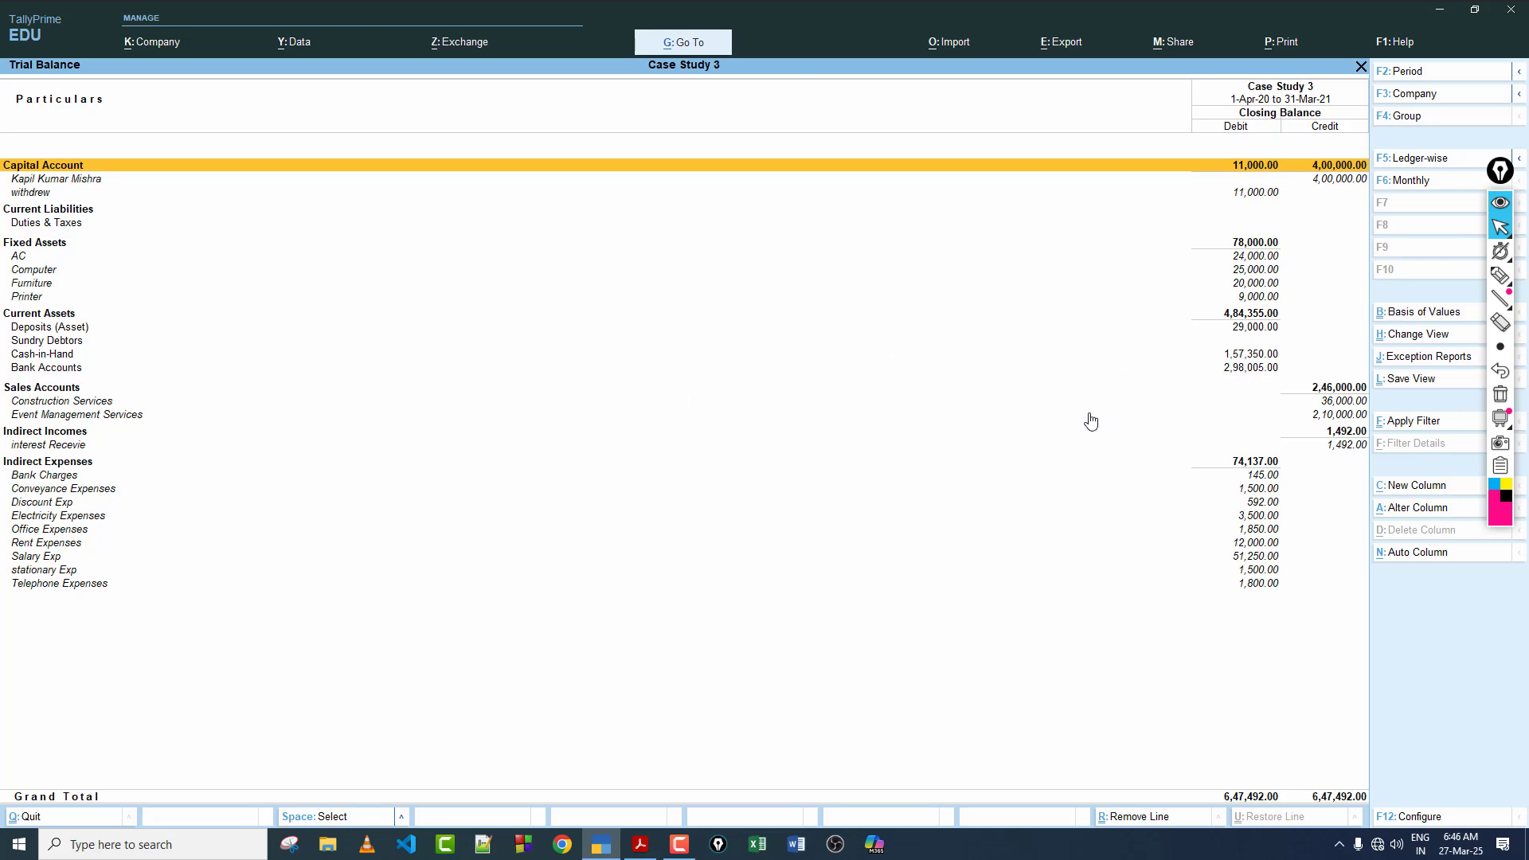
click(641, 845)
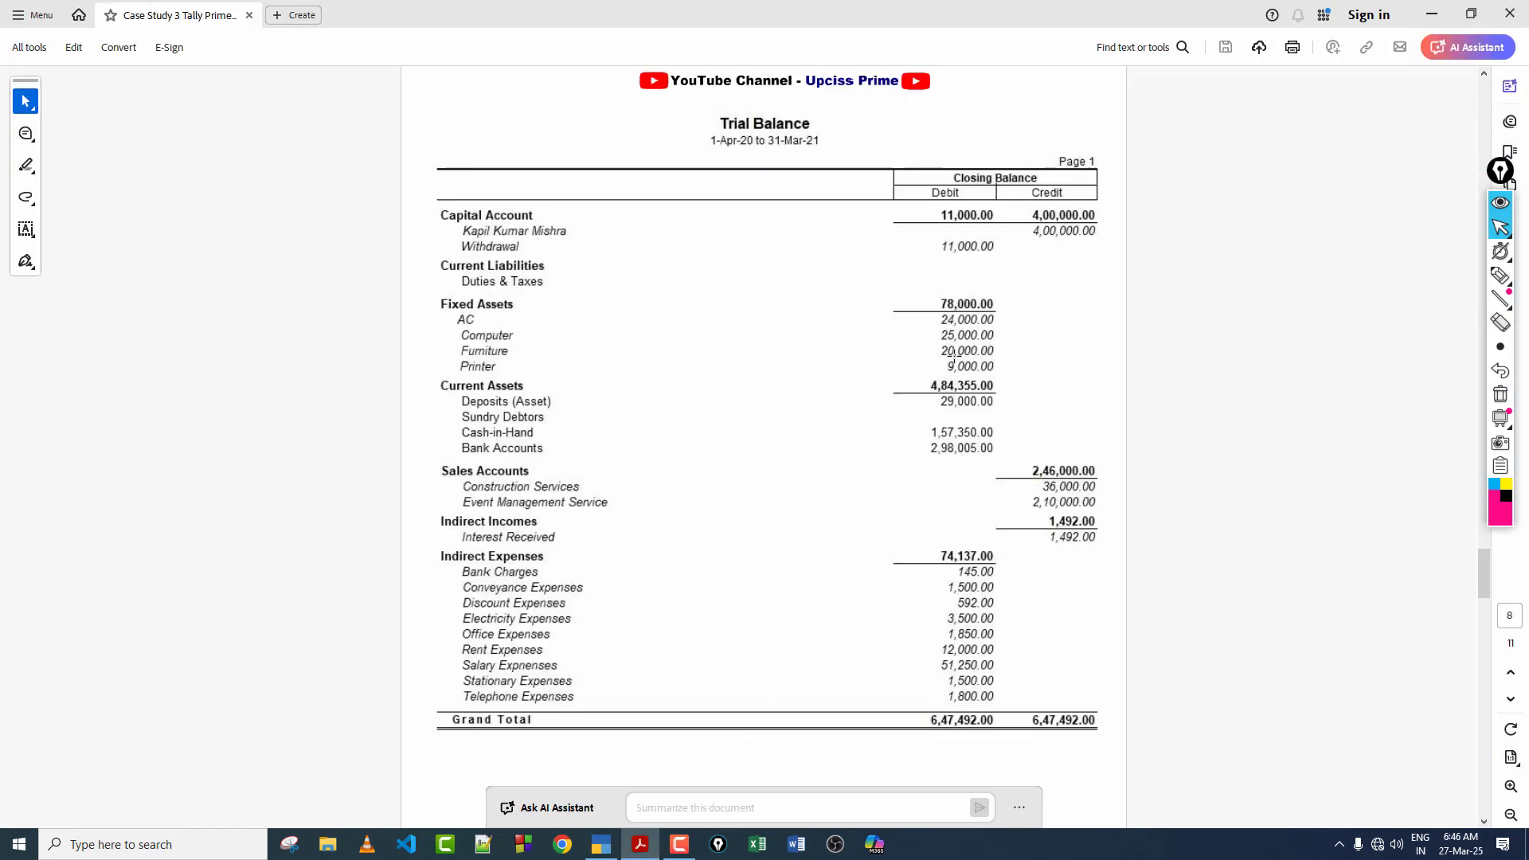
scroll(1001, 419, down, 5)
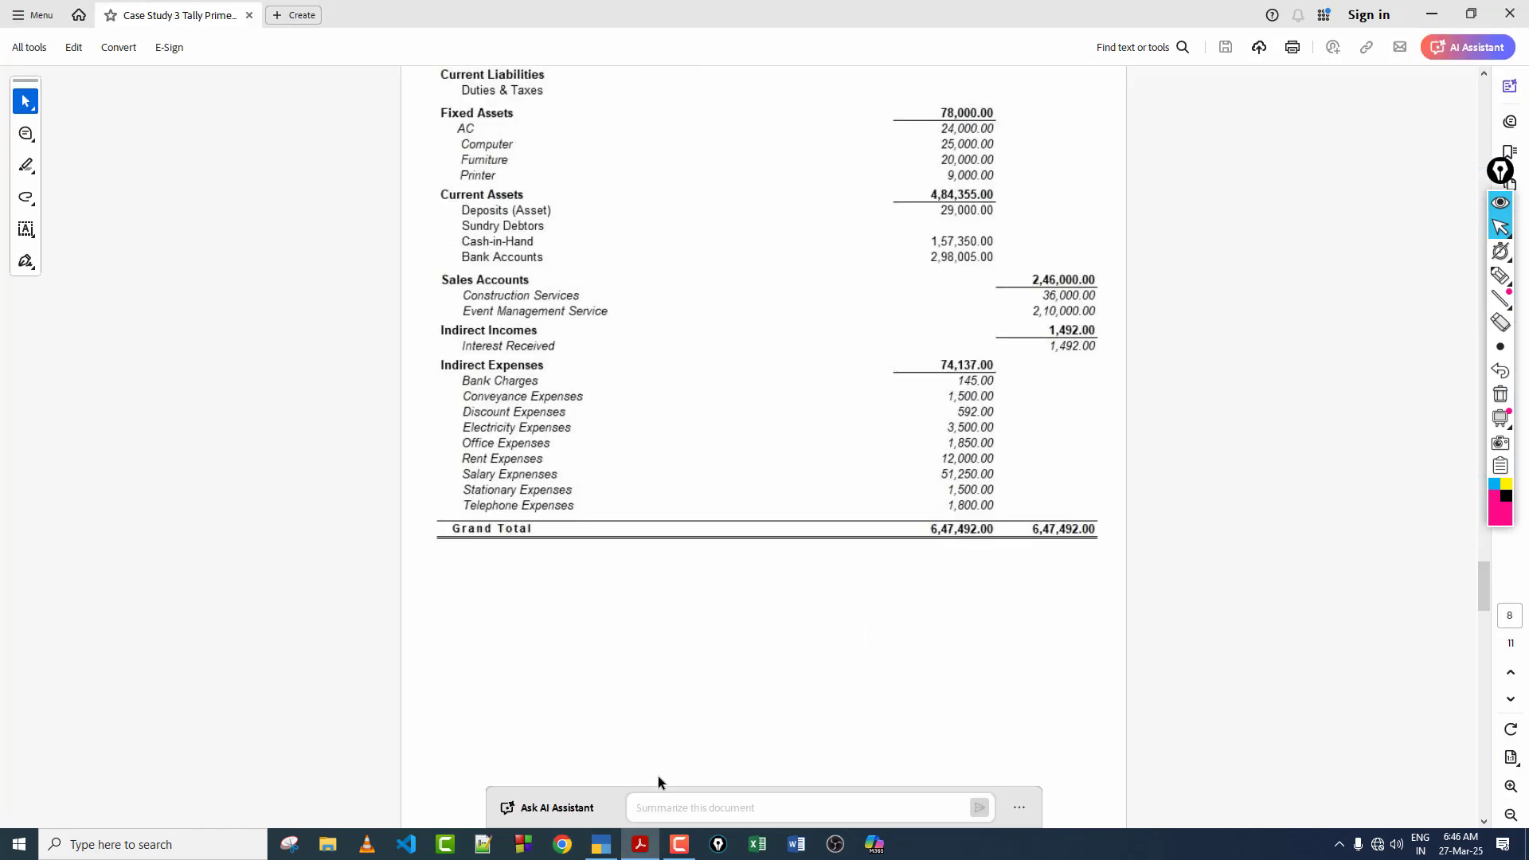
Step: Return to TallyPrime, look through the Trial Balance rows and close the report back to the Gateway of Tally
click(607, 846)
key(Down)
key(Down)
key(Down)
key(Down)
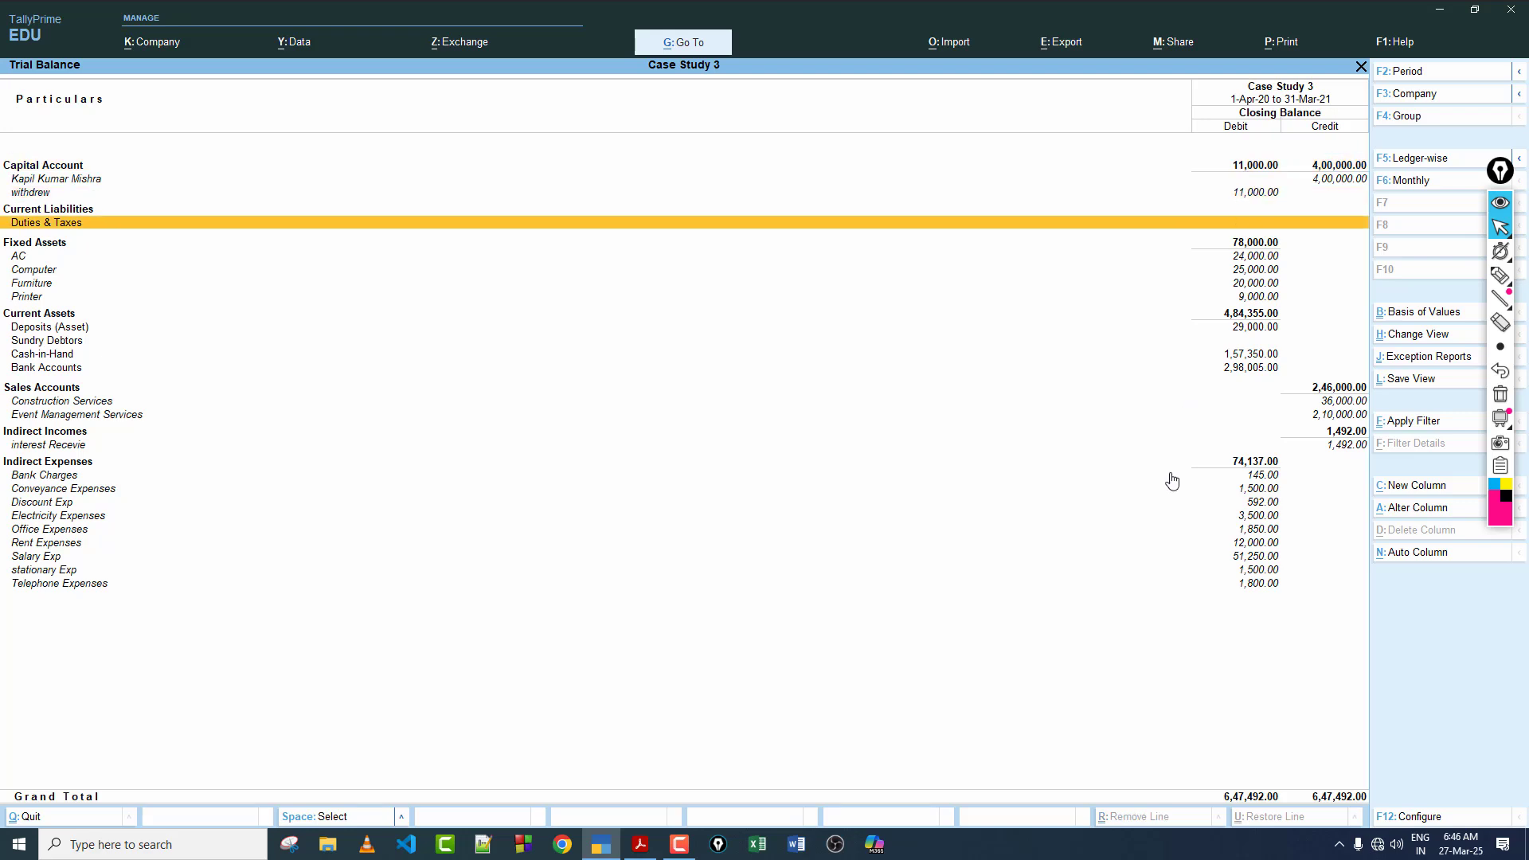
key(Down)
key(Down)
key(Down)
key(Down)
key(Up)
key(Up)
key(Up)
key(Up)
key(Escape)
key(Escape)
key(Escape)
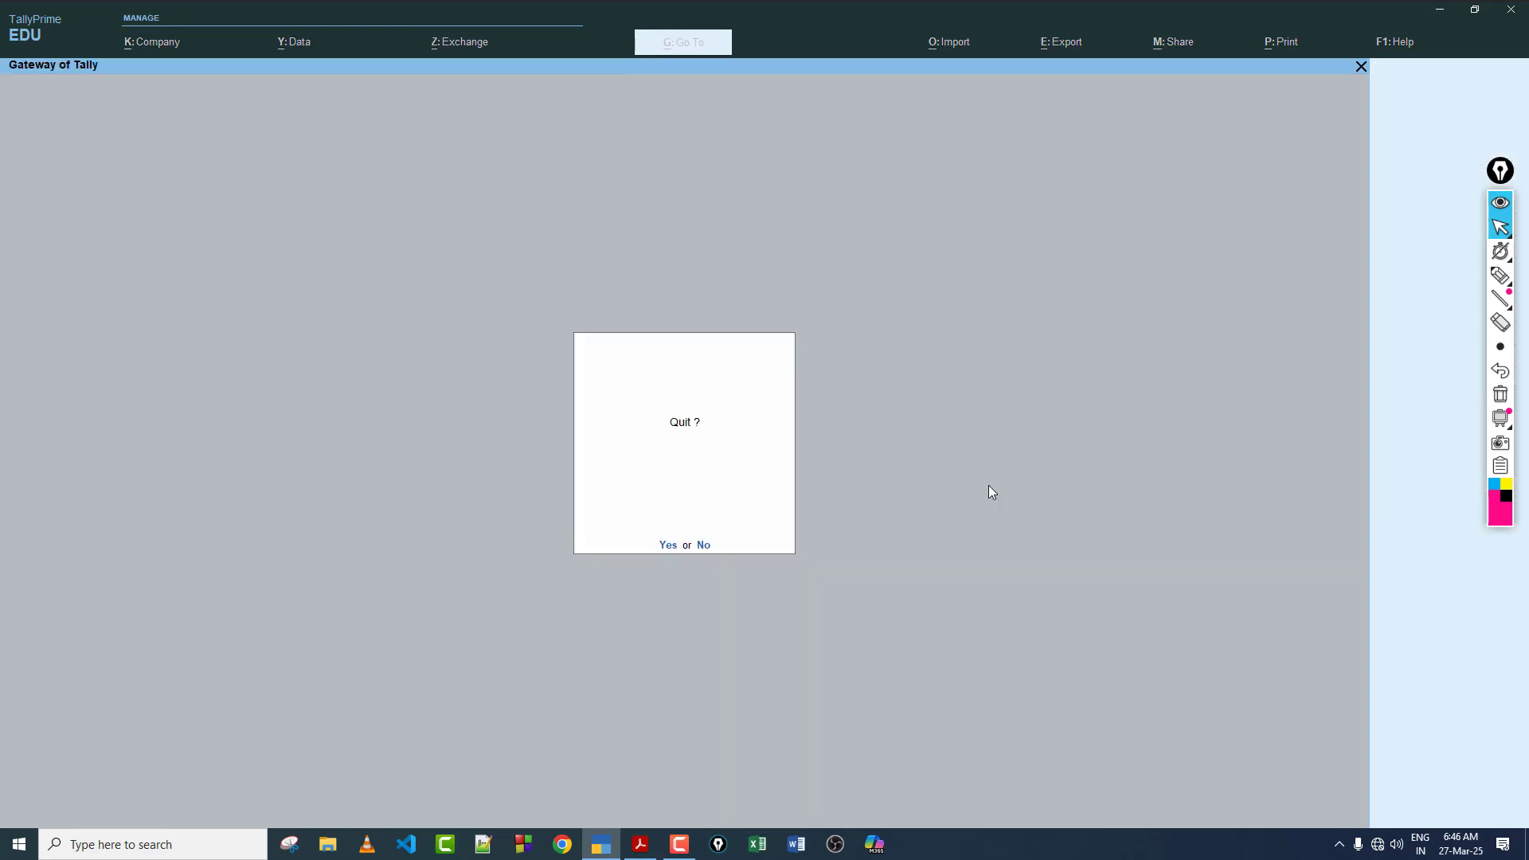
key(Escape)
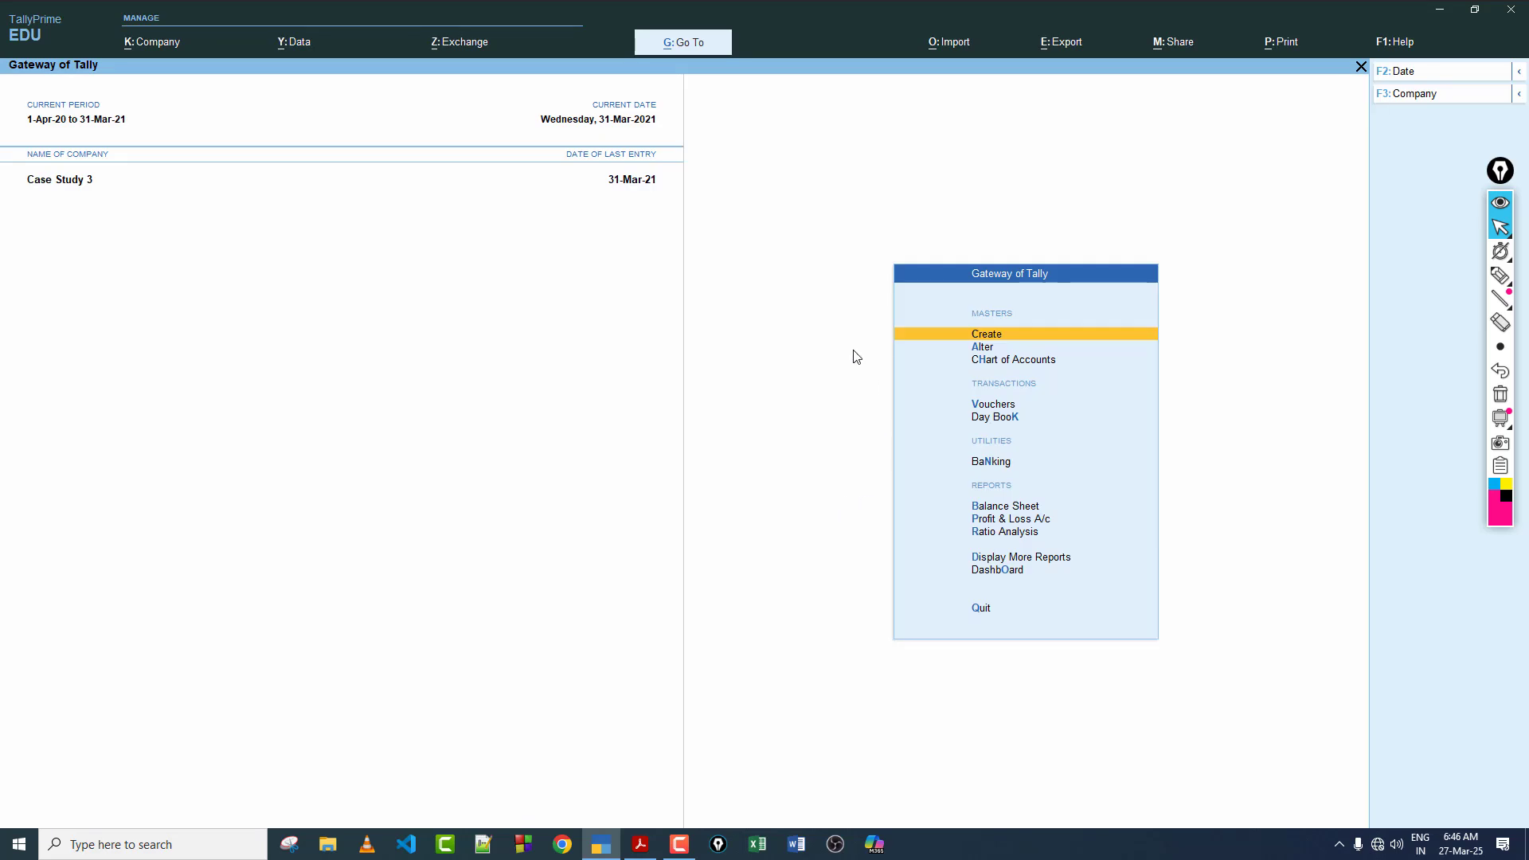
Step: Switch to the case study PDF and review its Profit & Loss A/c, Balance Sheet, Trial Balance and March 2021 Day Book
click(640, 845)
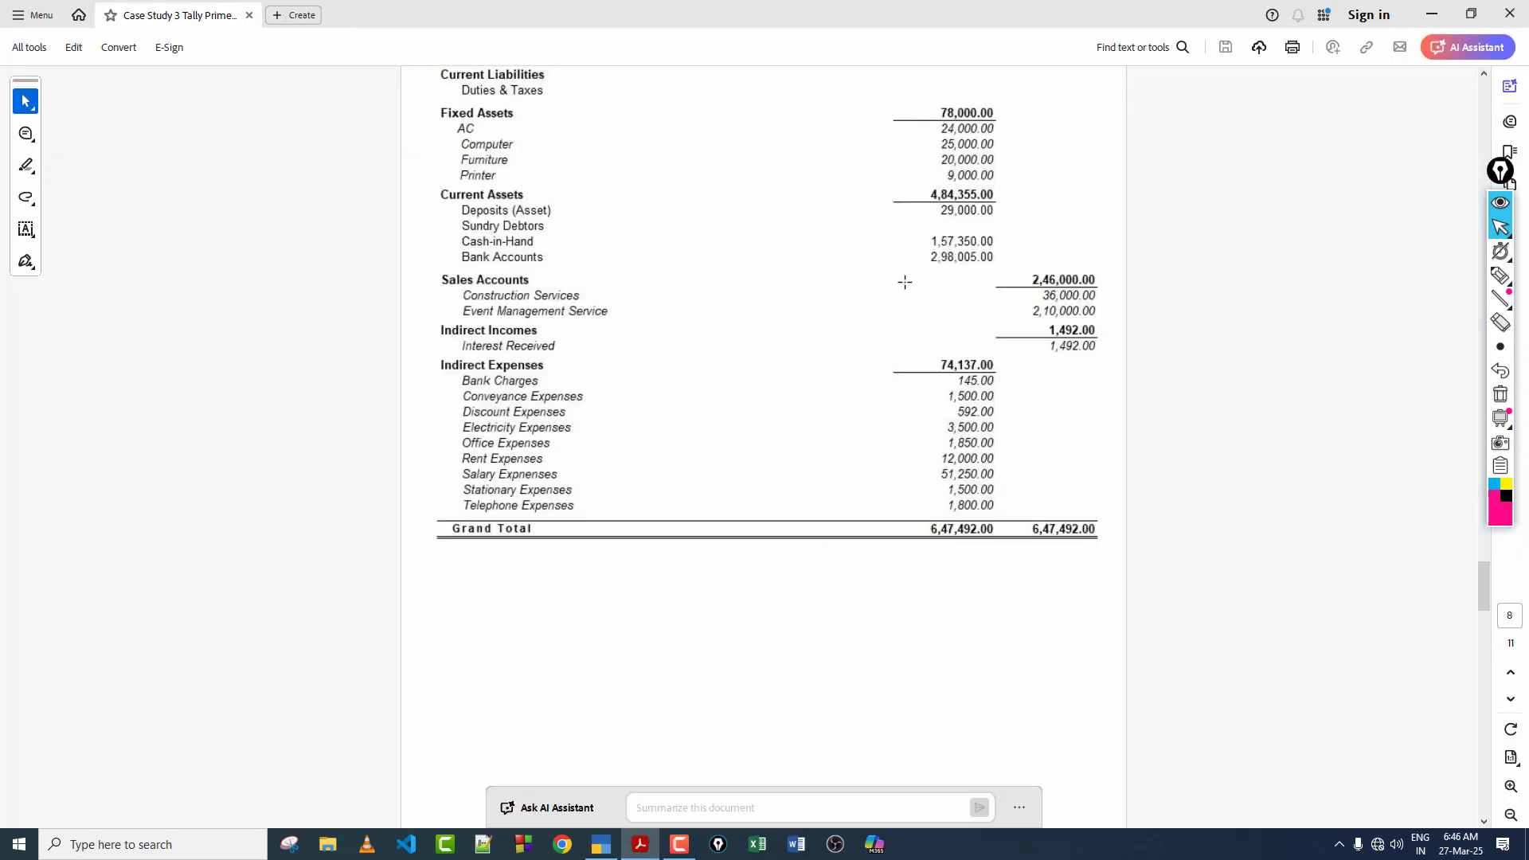
scroll(904, 282, down, 15)
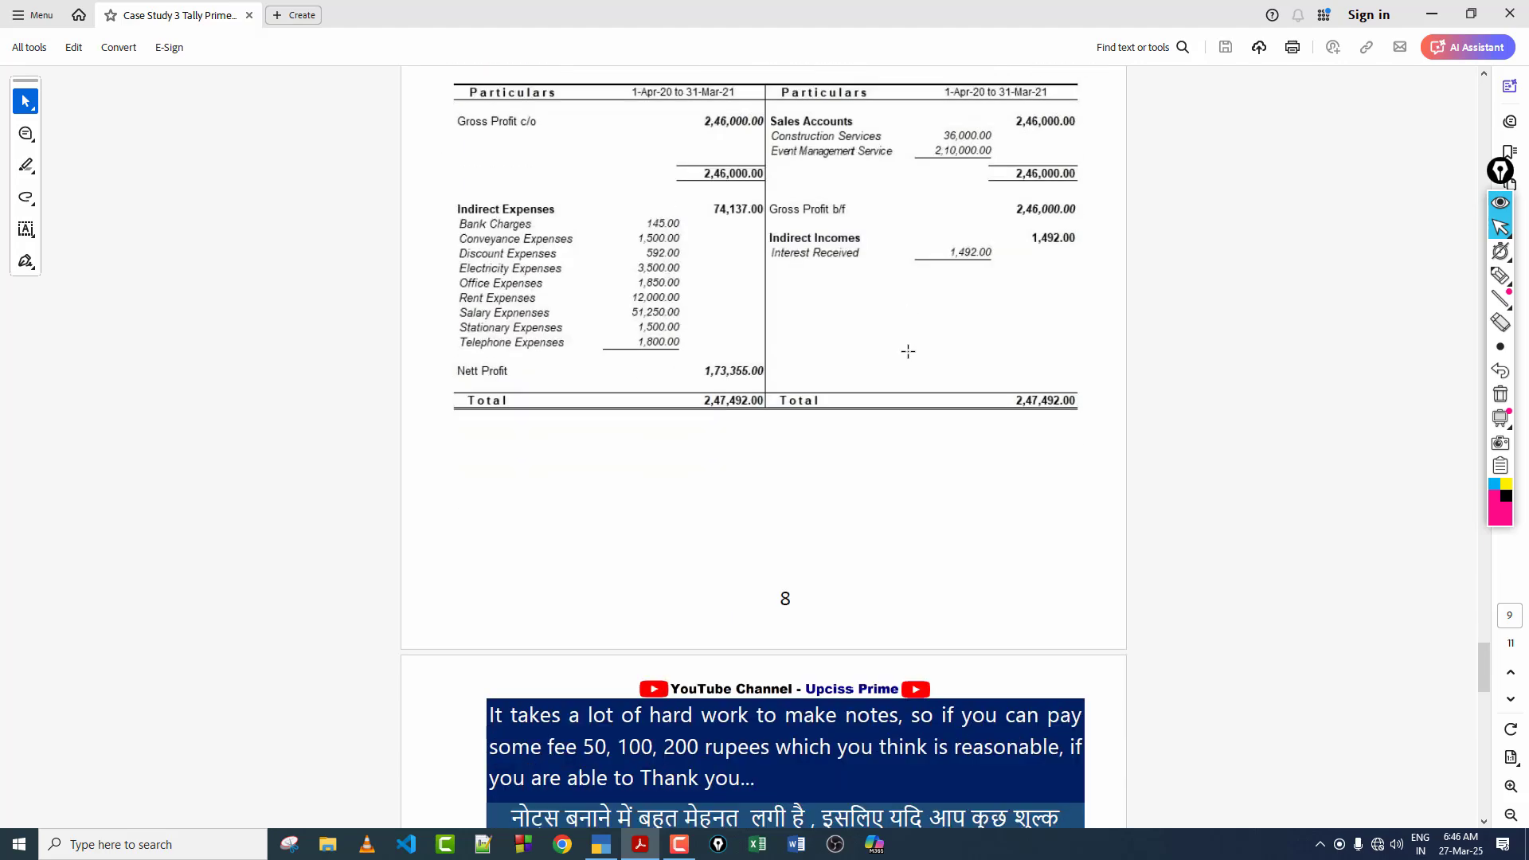
scroll(910, 361, down, 5)
scroll(915, 351, up, 12)
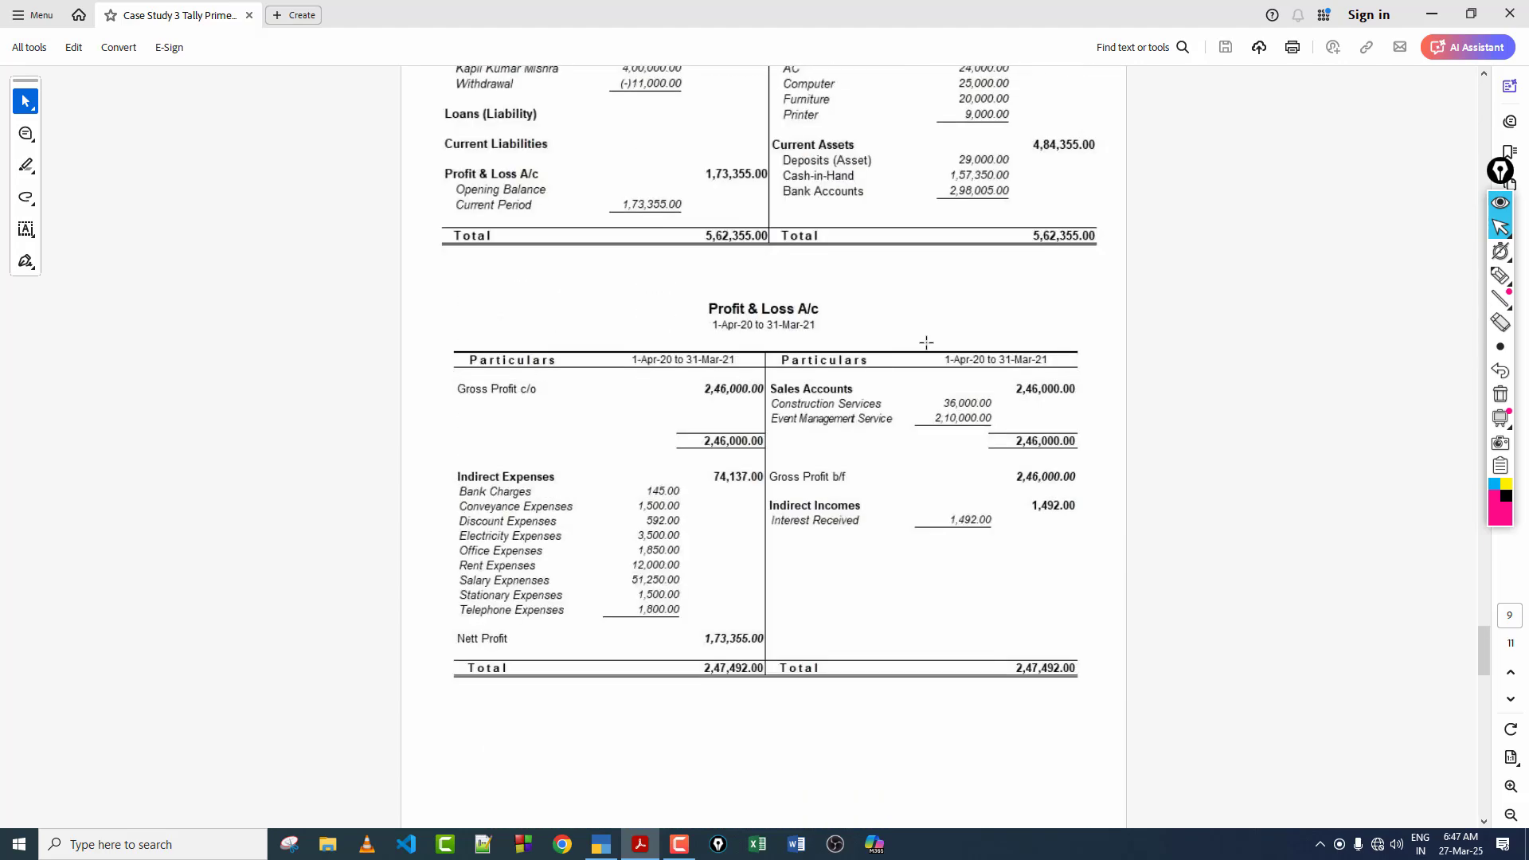
scroll(926, 342, up, 15)
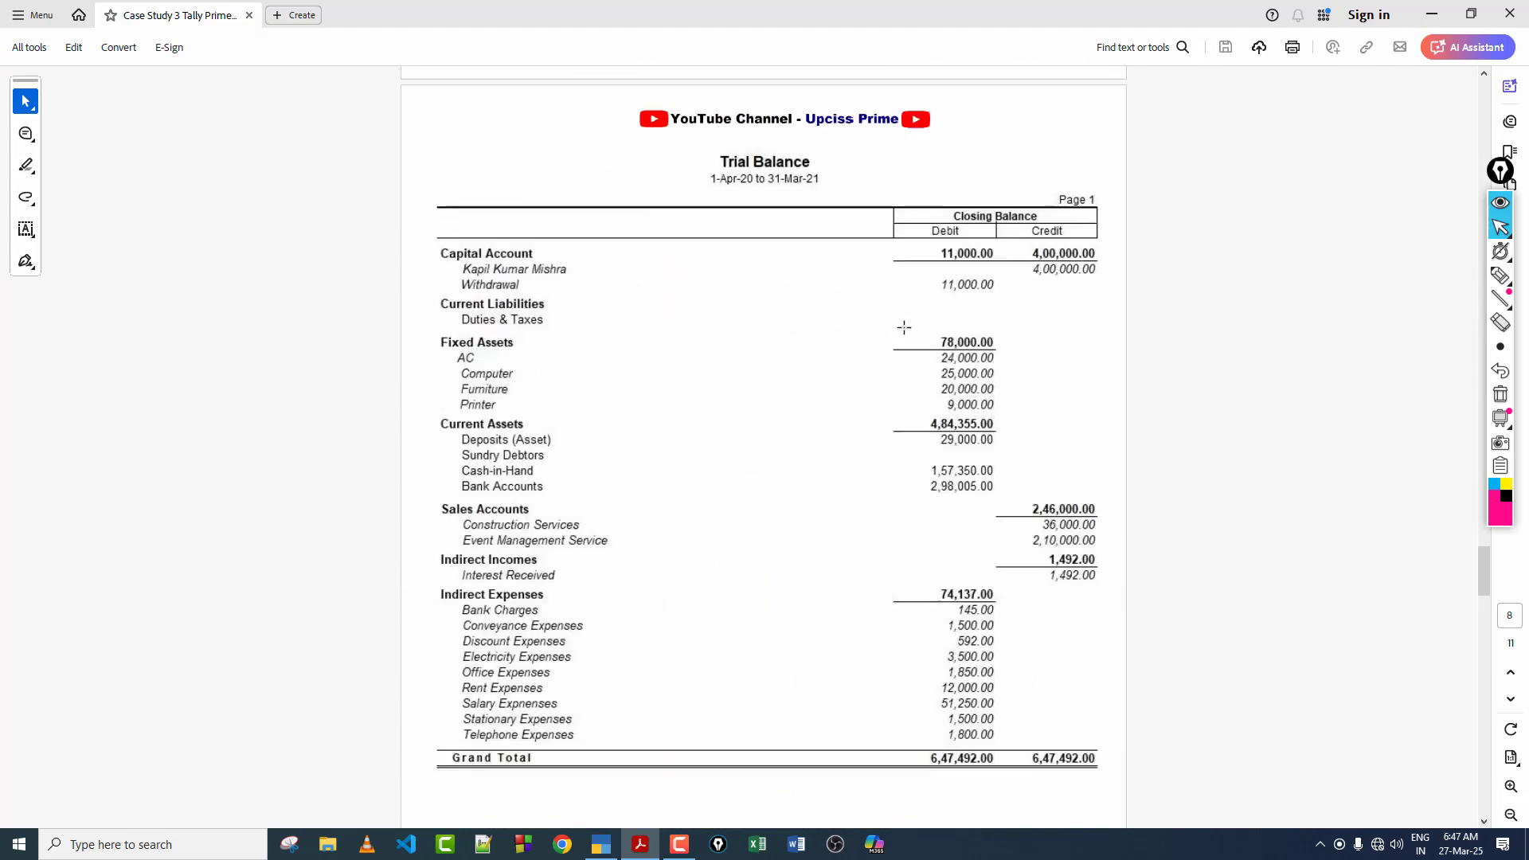
scroll(904, 327, up, 10)
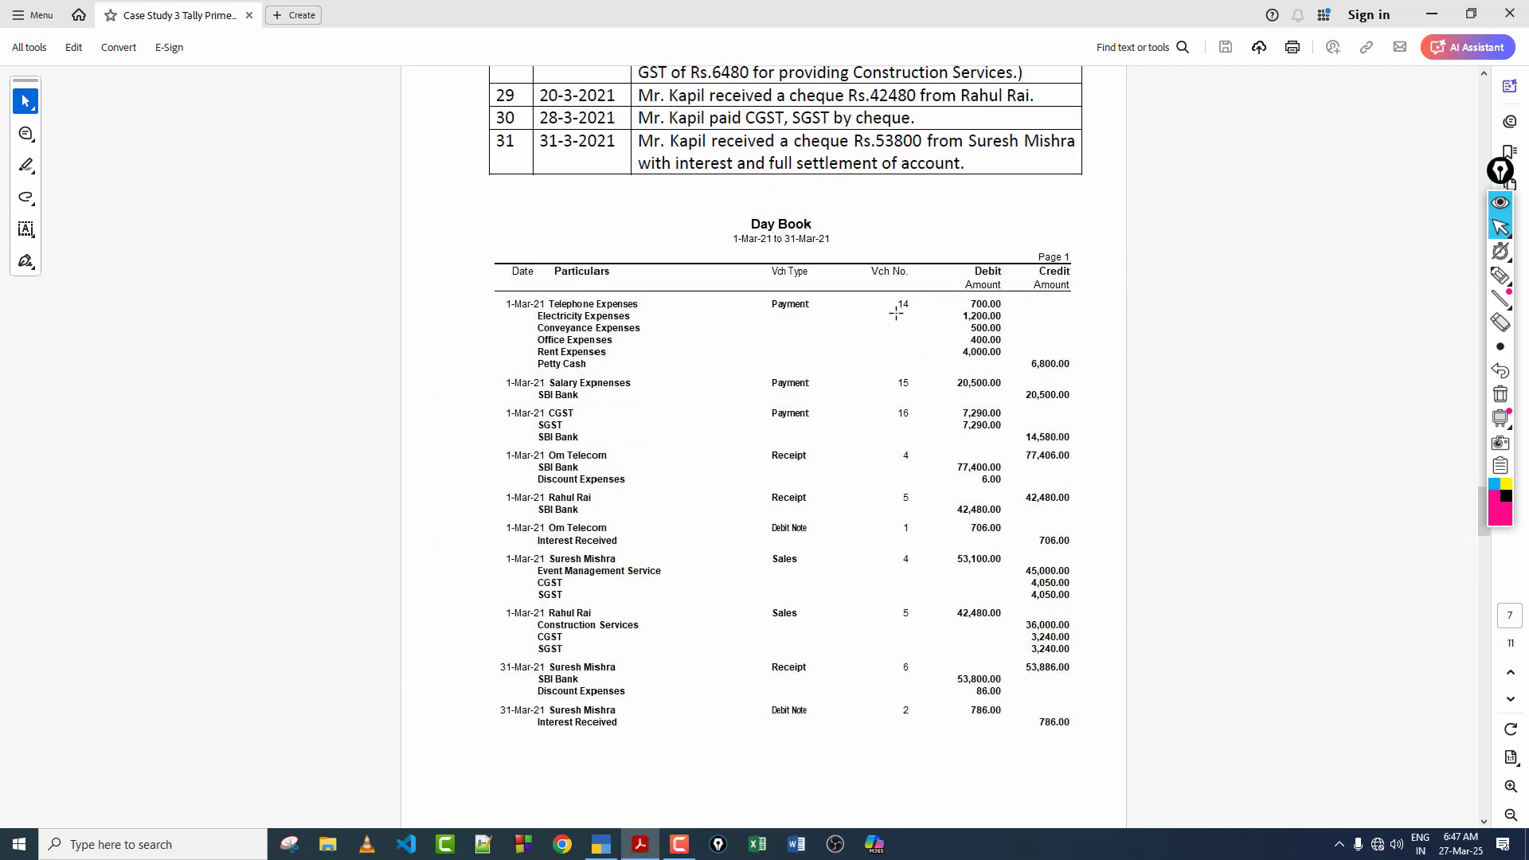